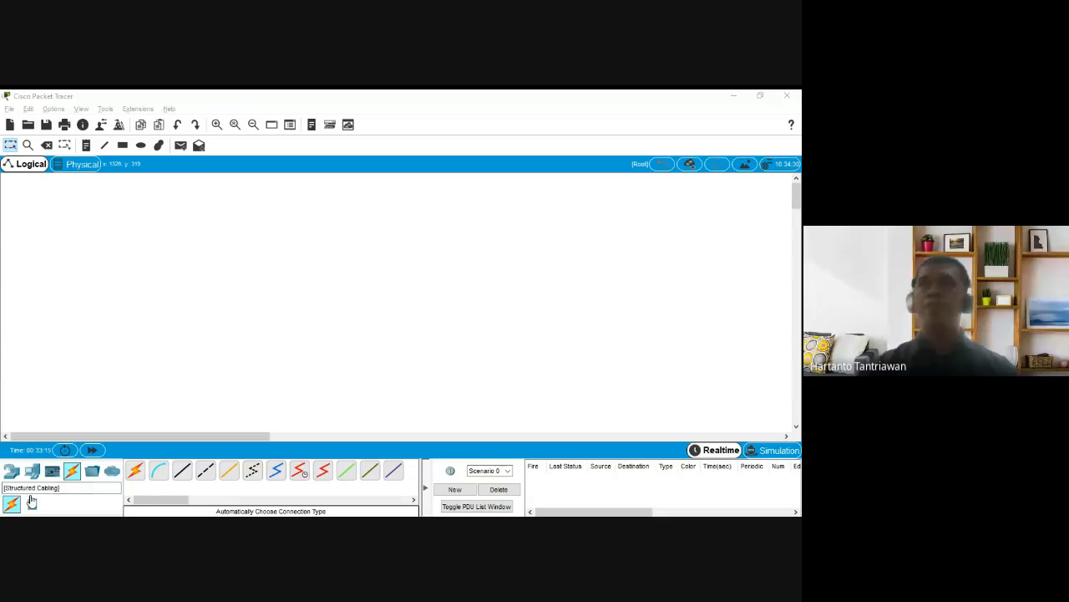
Add a generic PT-Router to the upper area of the empty workspace and bring up the available switch models
{"action": "left_click", "coordinate": [11, 470]}
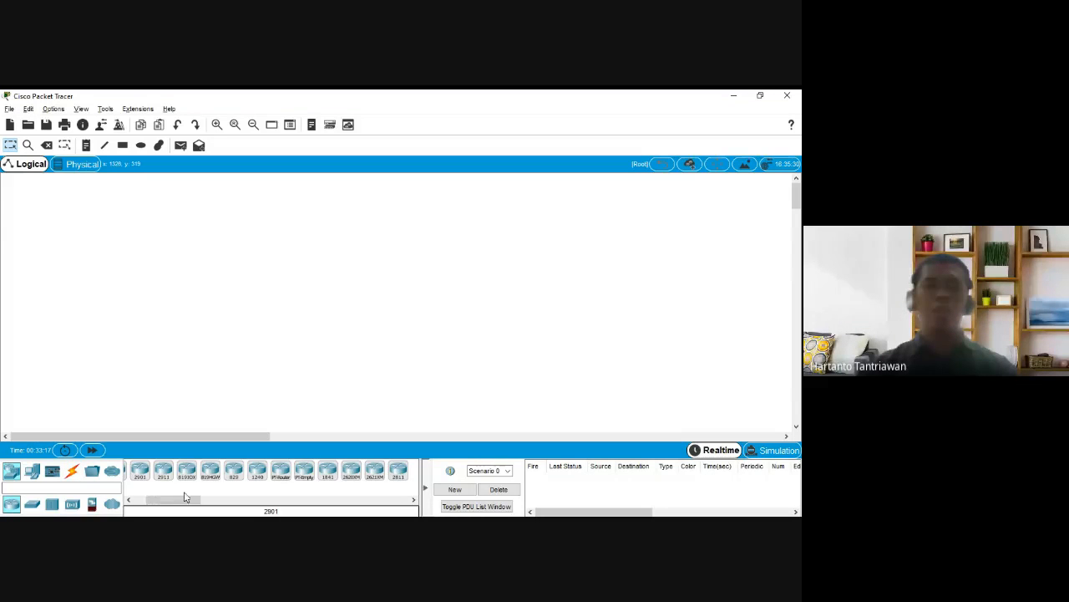
{"action": "mouse_move", "coordinate": [185, 498]}
{"action": "left_mouse_down"}
{"action": "mouse_move", "coordinate": [138, 501]}
{"action": "mouse_move", "coordinate": [176, 504]}
{"action": "left_mouse_up"}
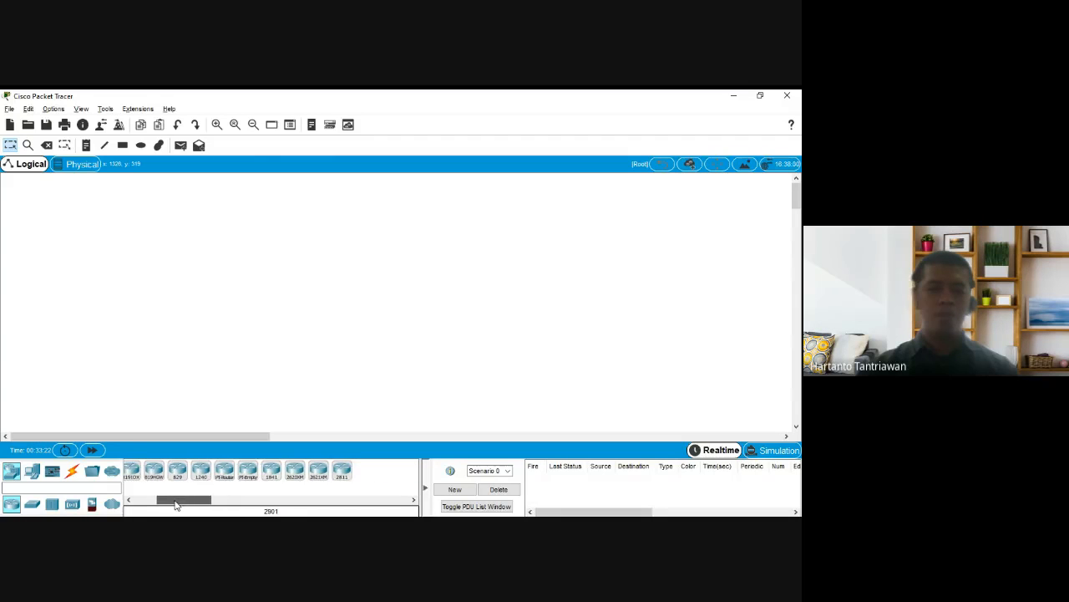
{"action": "left_click", "coordinate": [224, 471]}
{"action": "left_click", "coordinate": [226, 268]}
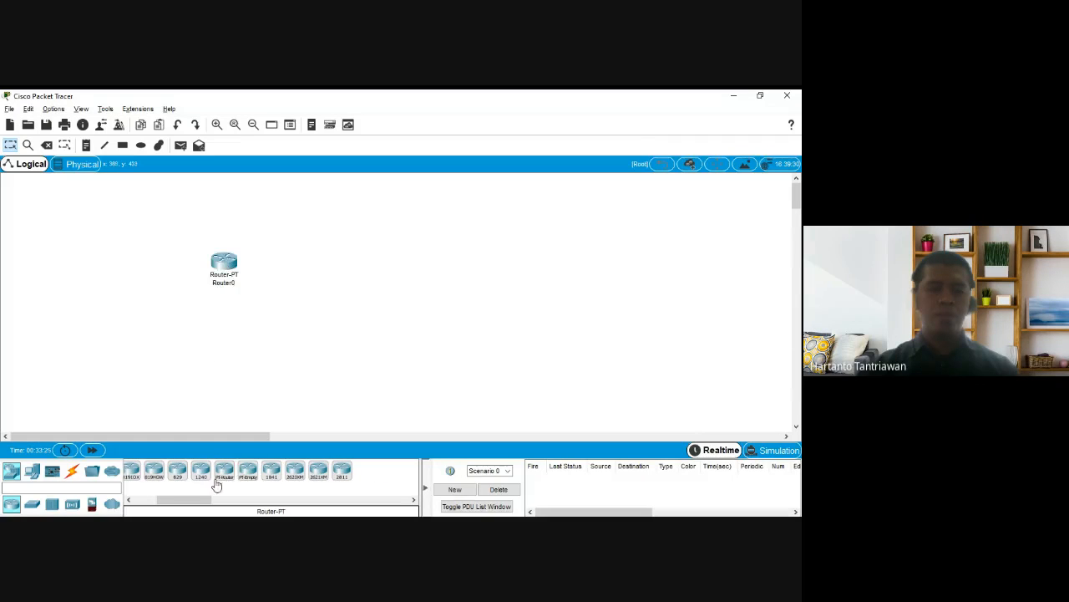
{"action": "left_click_drag", "start_coordinate": [178, 502], "coordinate": [151, 506]}
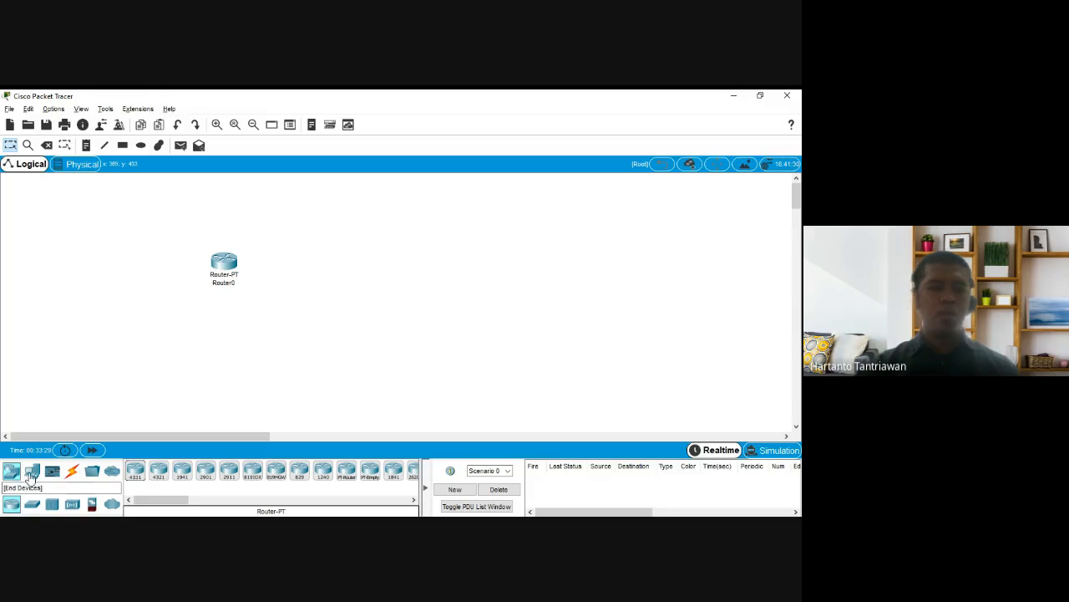
{"action": "left_click", "coordinate": [31, 503]}
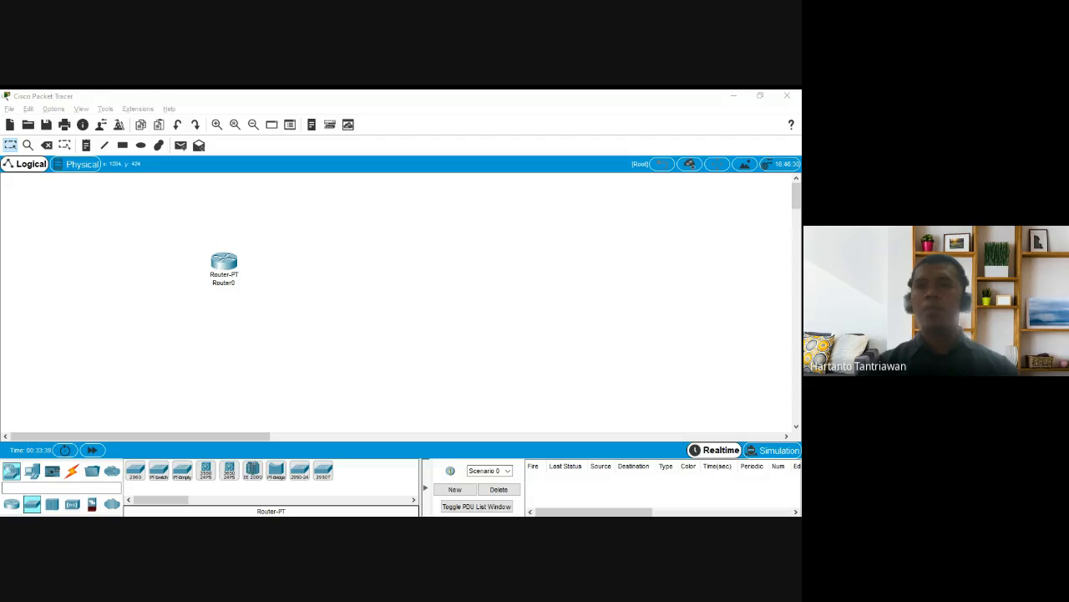
{"action": "left_click", "coordinate": [136, 470]}
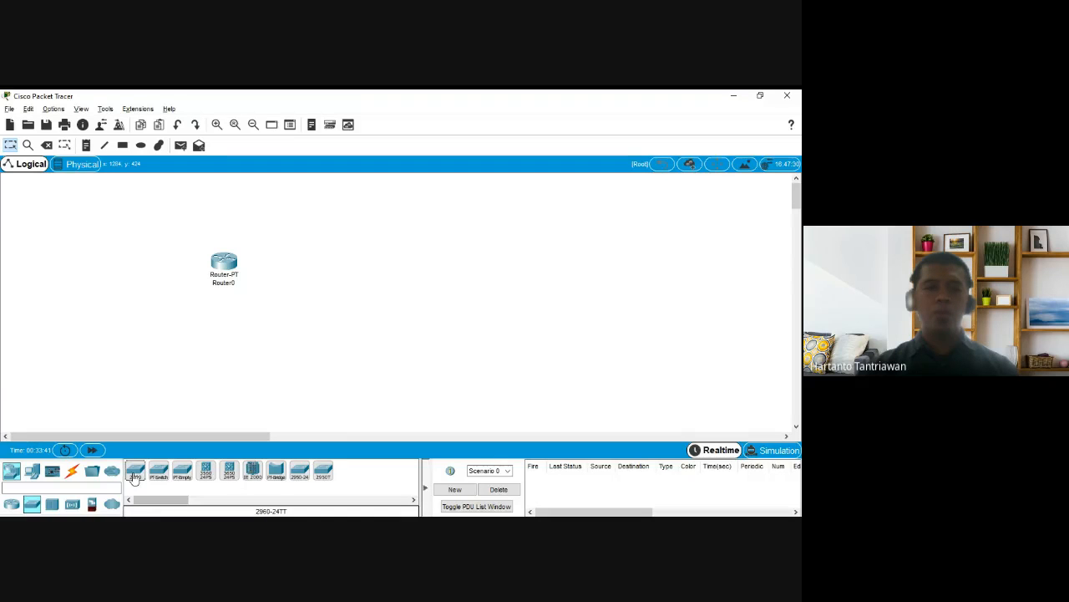
{"action": "left_click", "coordinate": [139, 326]}
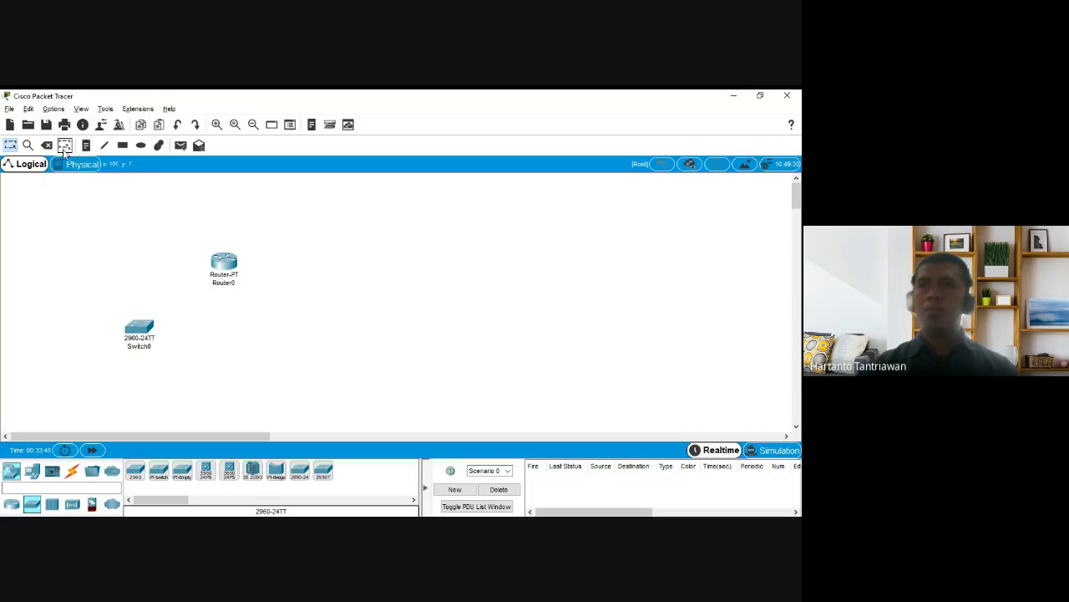
{"action": "left_click", "coordinate": [47, 144]}
{"action": "left_click", "coordinate": [144, 344]}
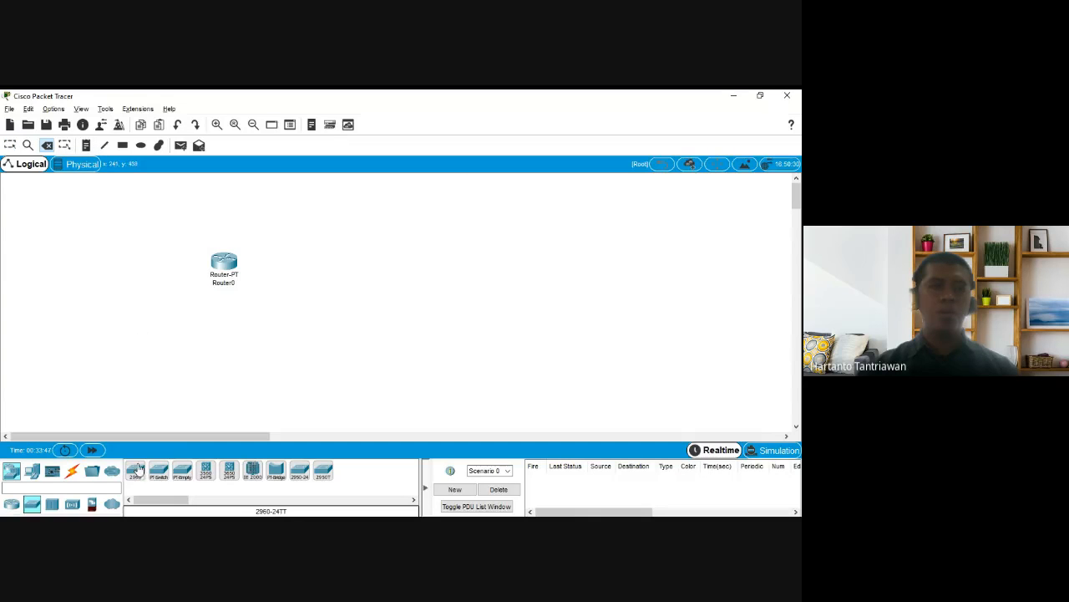
Add two 2950-24 switches side by side below the router
{"action": "left_click", "coordinate": [305, 472]}
{"action": "left_click", "coordinate": [143, 365]}
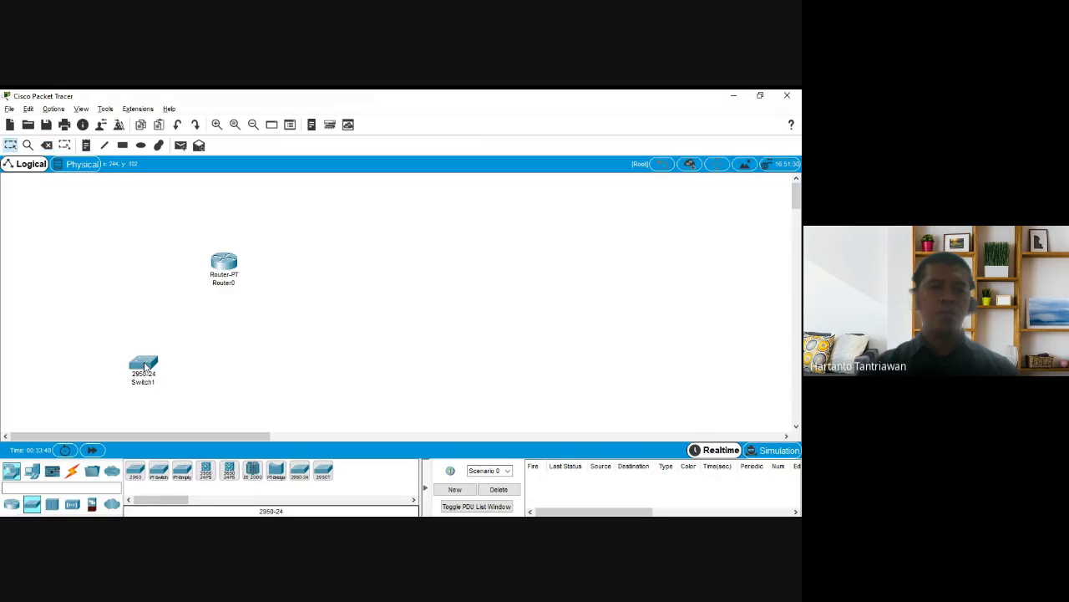
{"action": "left_click", "coordinate": [297, 473]}
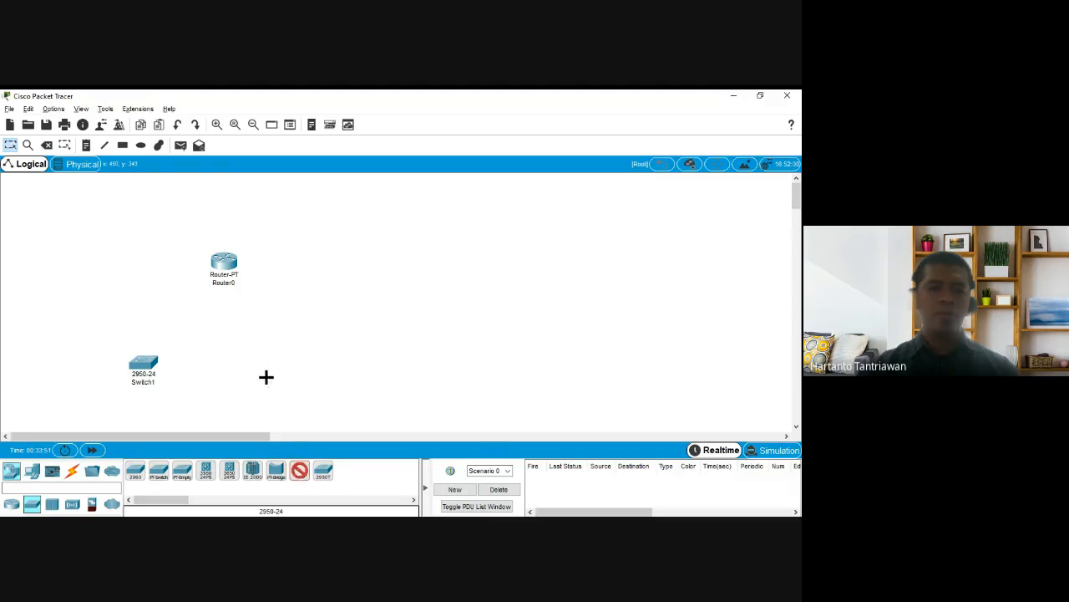
{"action": "left_click", "coordinate": [265, 372]}
Rearrange the devices so the router sits centred just above the two 2950-24 switches, leaving room beneath for end devices
{"action": "left_click_drag", "start_coordinate": [139, 369], "coordinate": [149, 362]}
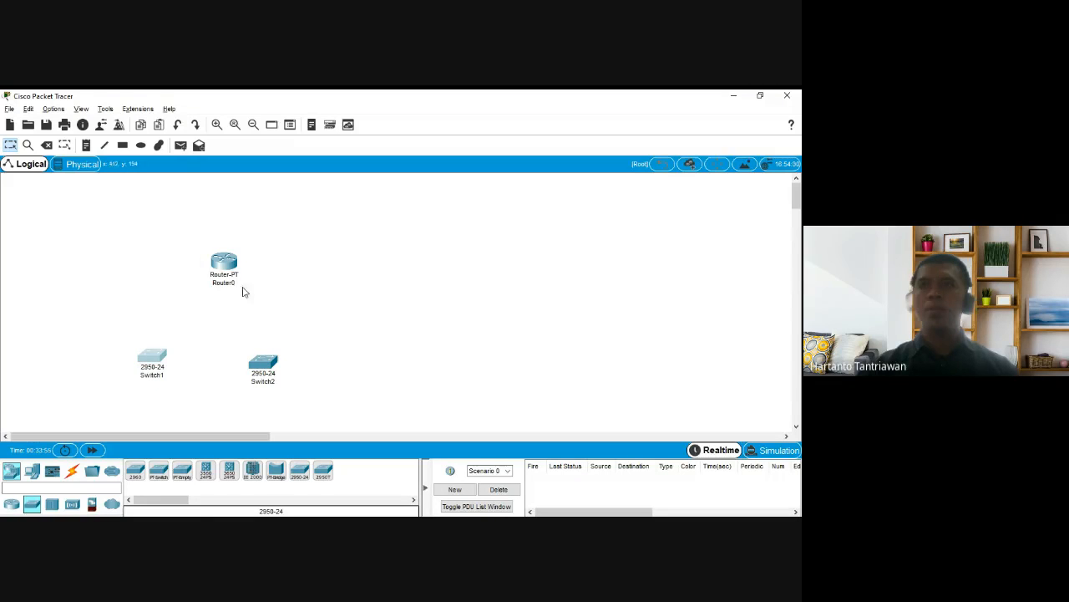
{"action": "left_click_drag", "start_coordinate": [230, 272], "coordinate": [208, 251]}
{"action": "left_click_drag", "start_coordinate": [172, 344], "coordinate": [180, 288]}
{"action": "left_click_drag", "start_coordinate": [269, 372], "coordinate": [255, 310]}
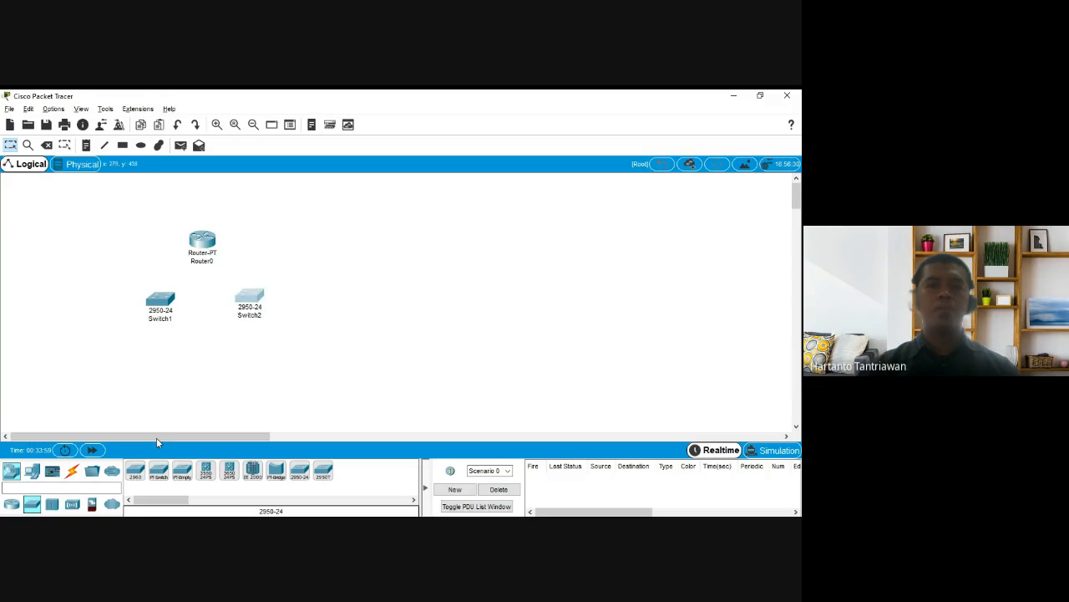
Add a generic server below and to the left of Switch1
{"action": "left_click", "coordinate": [31, 471]}
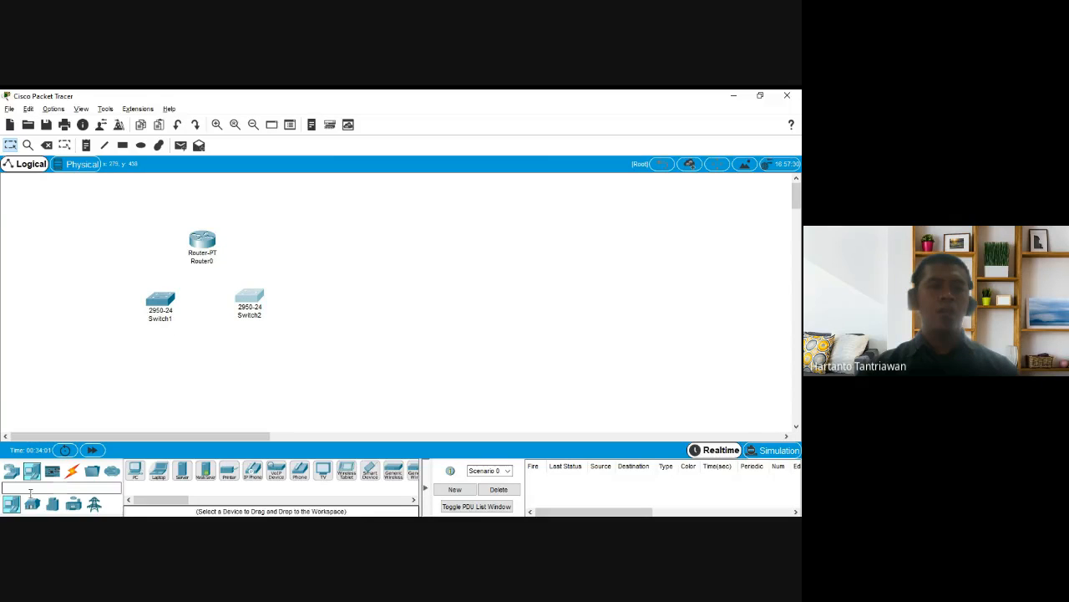
{"action": "left_click", "coordinate": [182, 471]}
{"action": "left_click", "coordinate": [102, 380]}
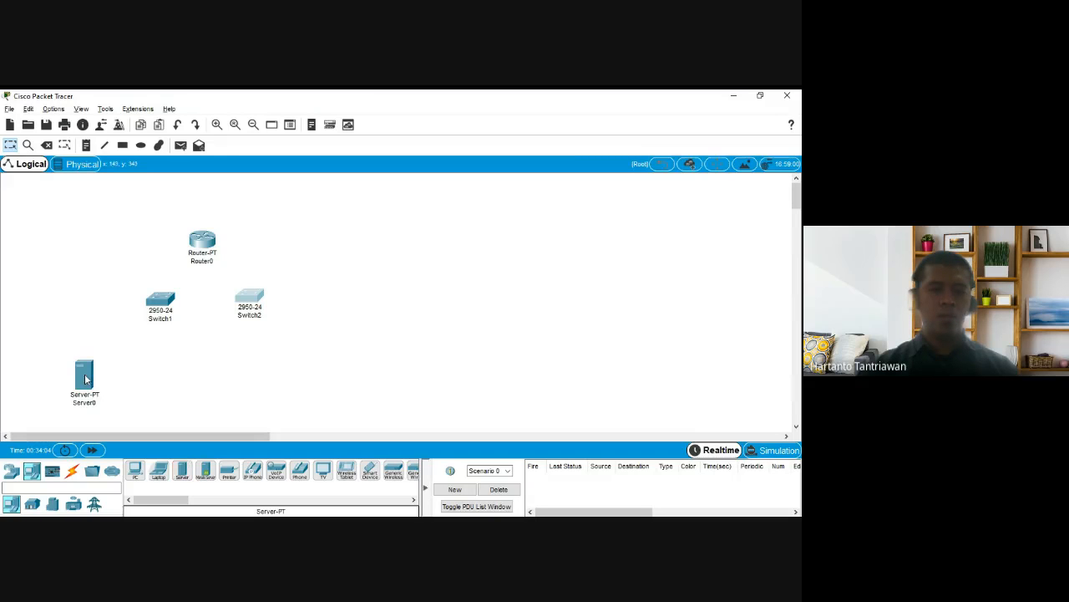
Add four generic PCs in a row to the right of the server and bring up the available cable types
{"action": "left_click", "coordinate": [136, 470]}
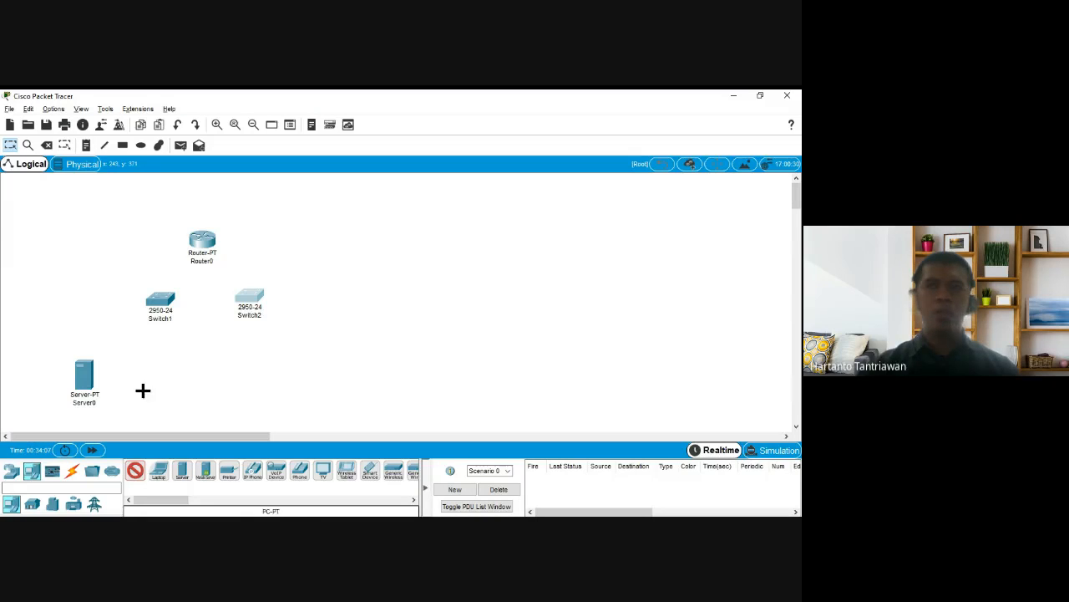
{"action": "left_click", "coordinate": [137, 471]}
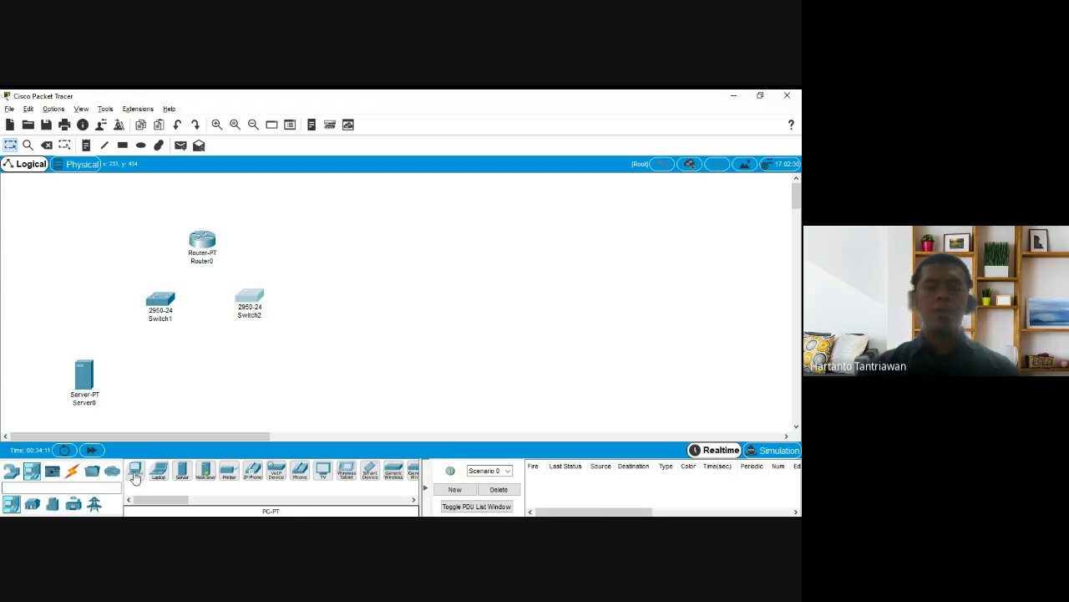
{"action": "left_click", "coordinate": [136, 476]}
{"action": "left_click", "coordinate": [136, 375]}
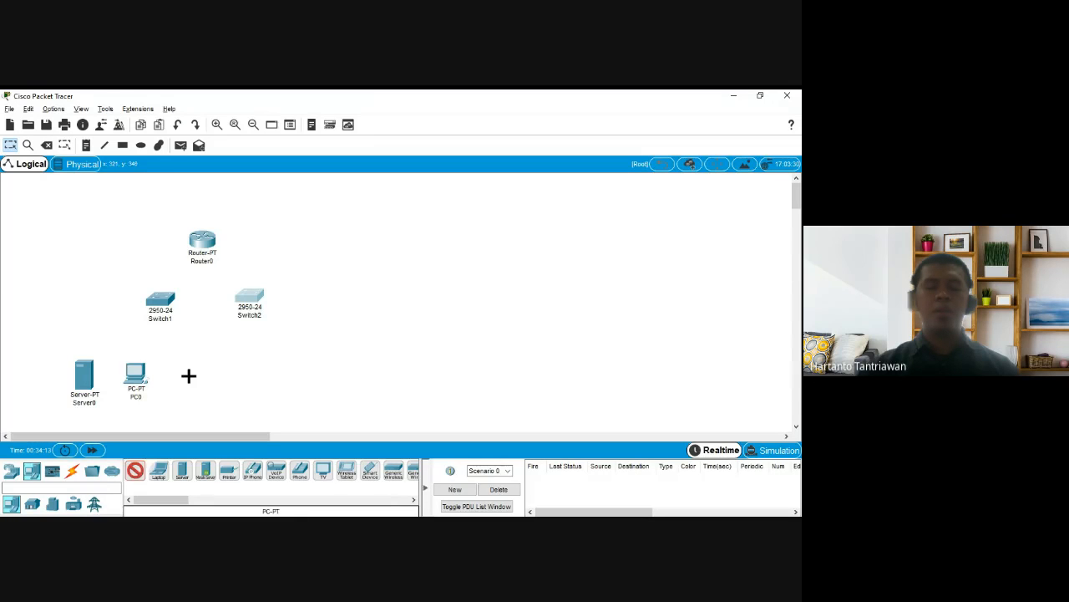
{"action": "left_click", "coordinate": [182, 379]}
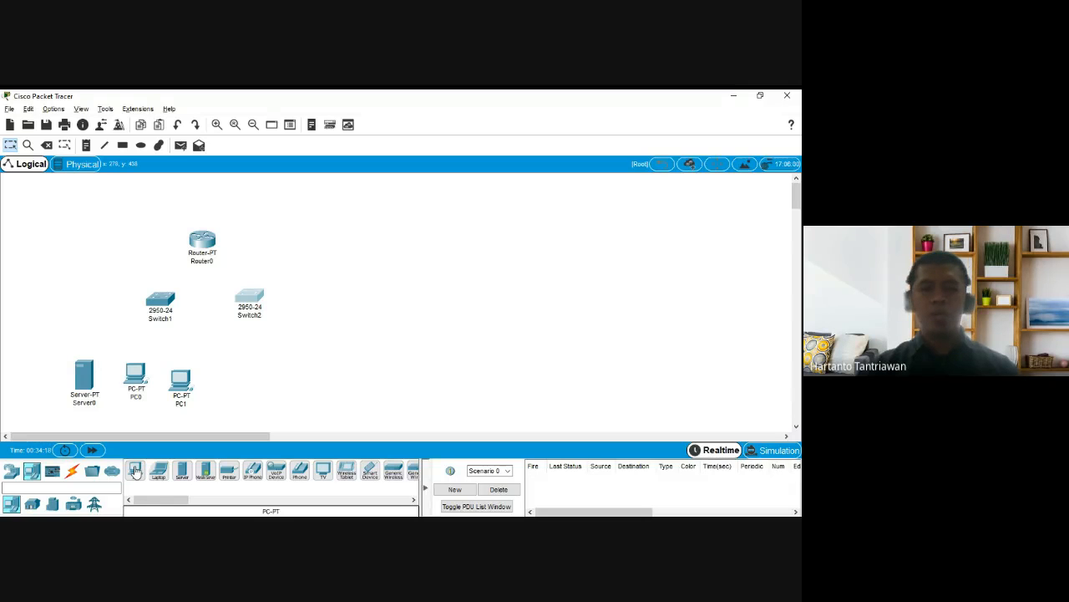
{"action": "left_click", "coordinate": [135, 472]}
{"action": "left_click", "coordinate": [242, 380]}
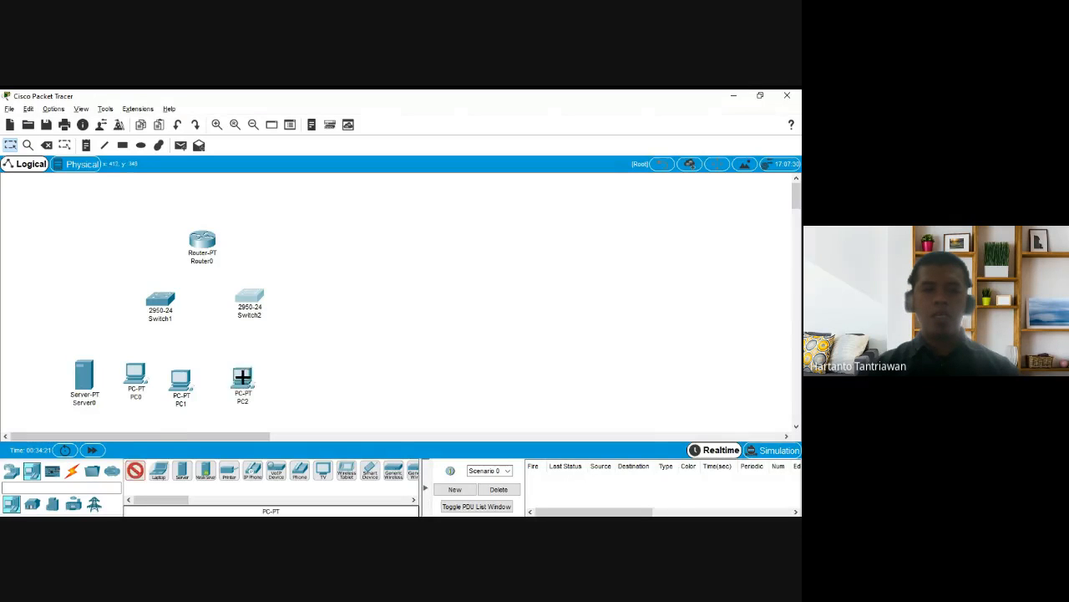
{"action": "left_click", "coordinate": [296, 378]}
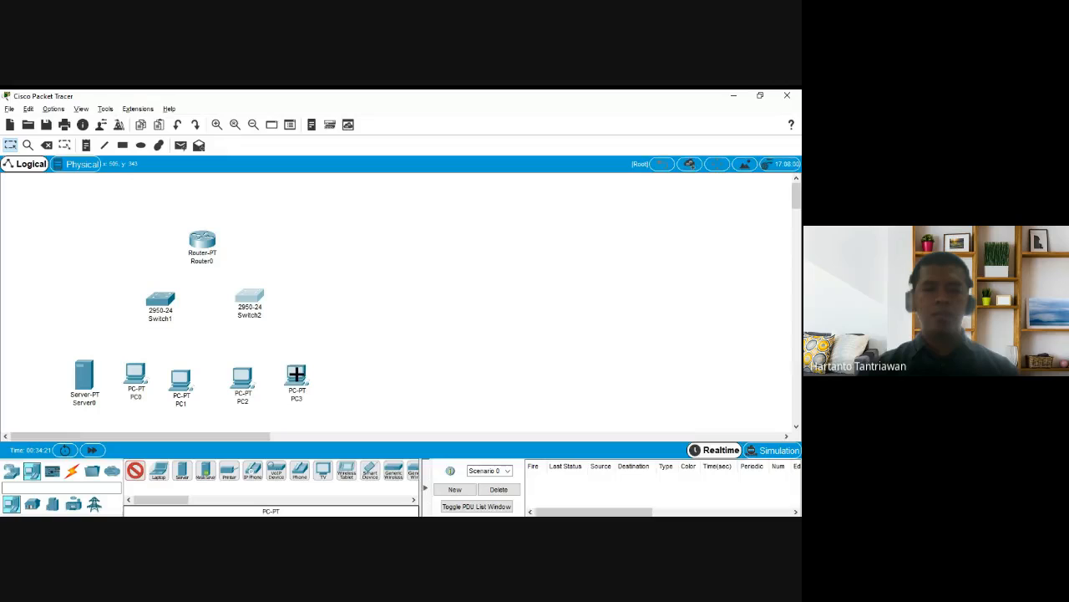
{"action": "left_click", "coordinate": [136, 472]}
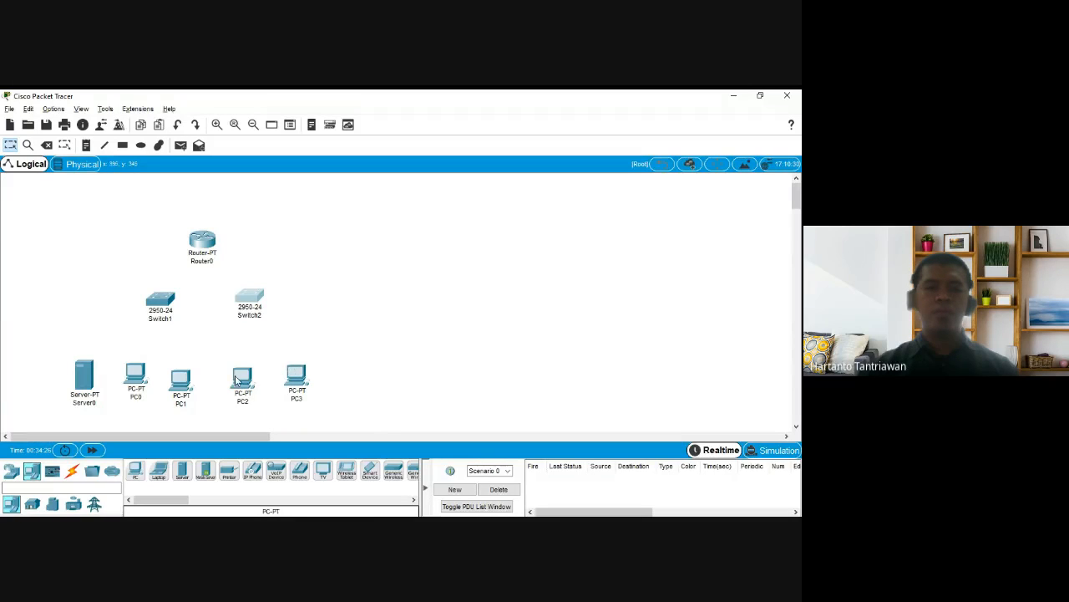
{"action": "left_click", "coordinate": [72, 470]}
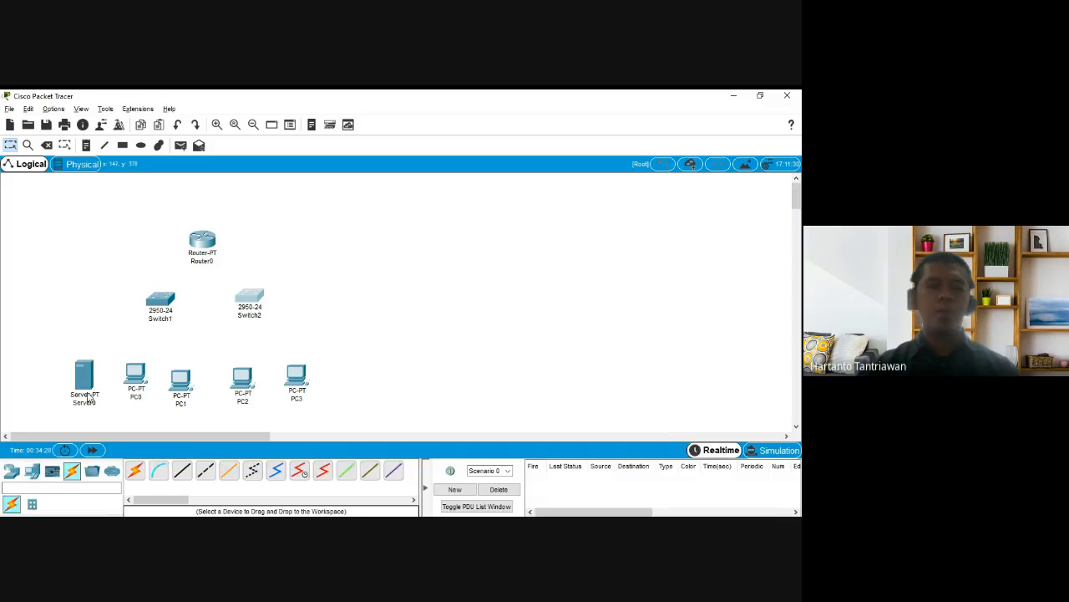
{"action": "left_click", "coordinate": [135, 470]}
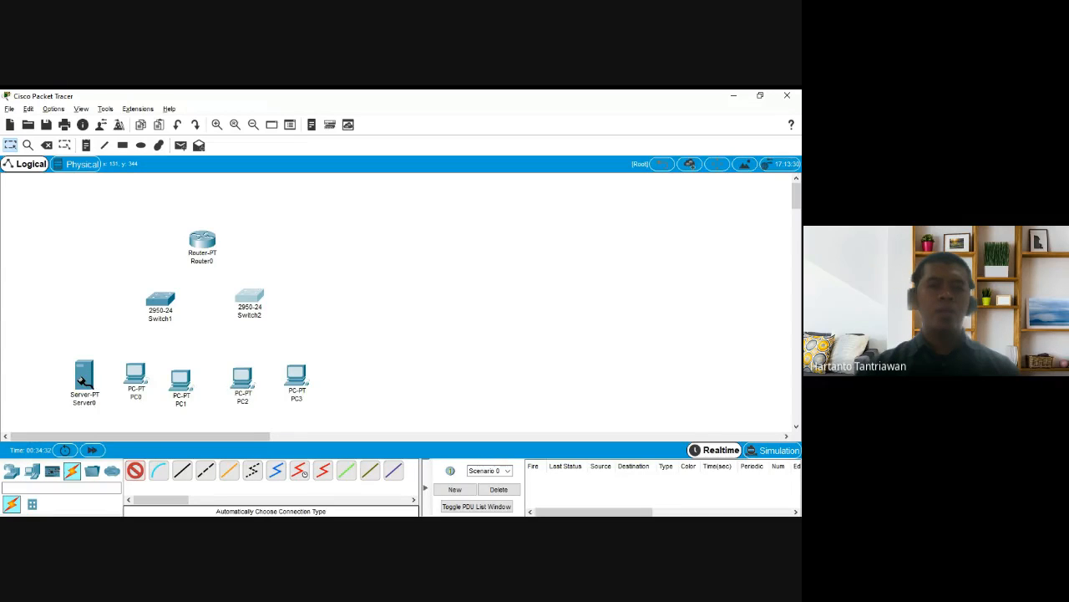
{"action": "left_click", "coordinate": [83, 375]}
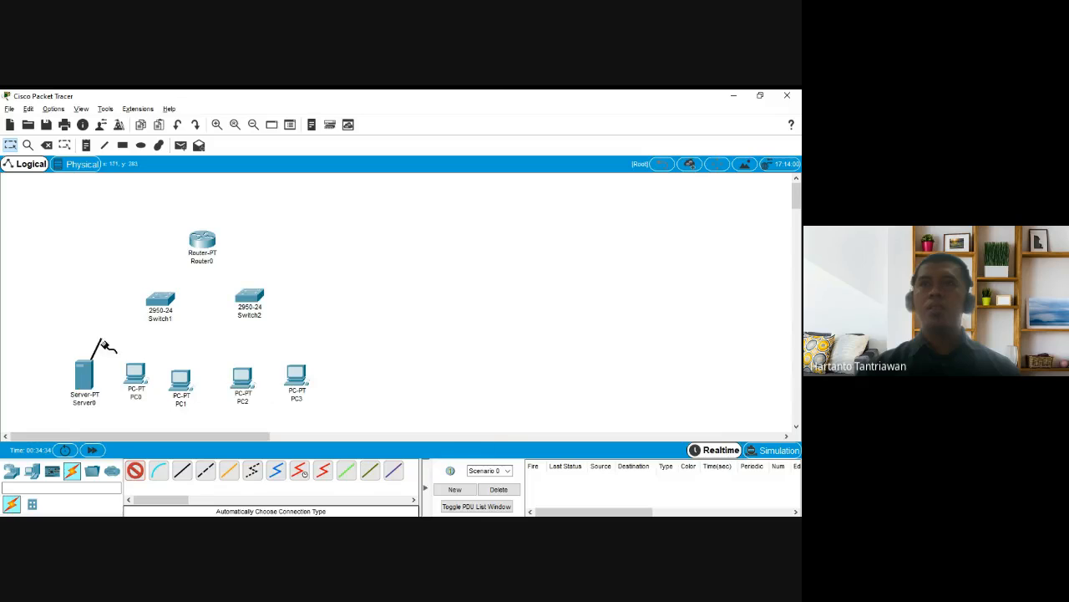
{"action": "left_click", "coordinate": [161, 305]}
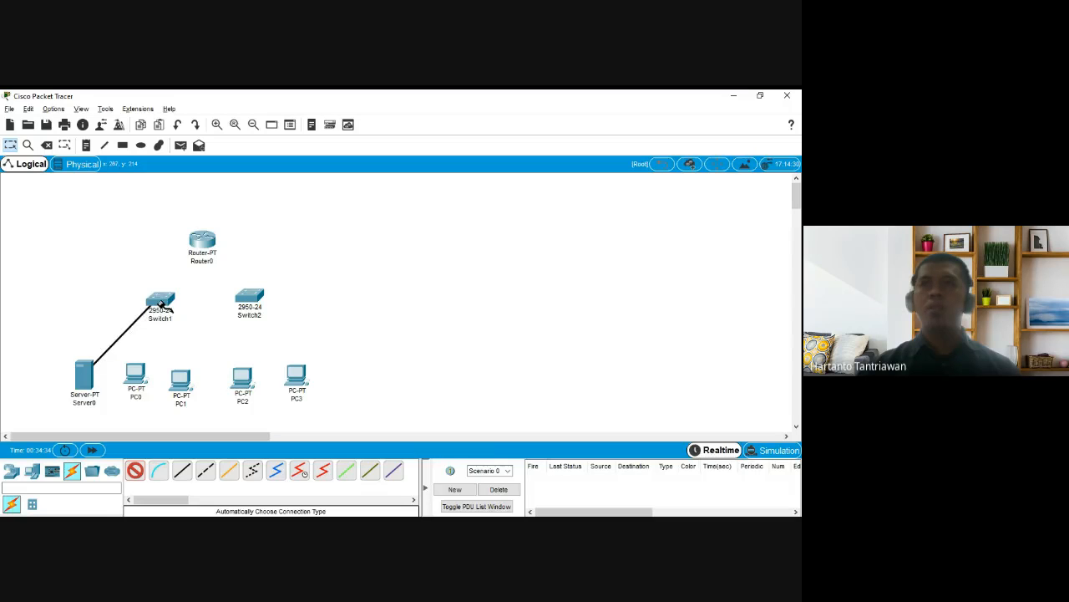
{"action": "left_click", "coordinate": [136, 472]}
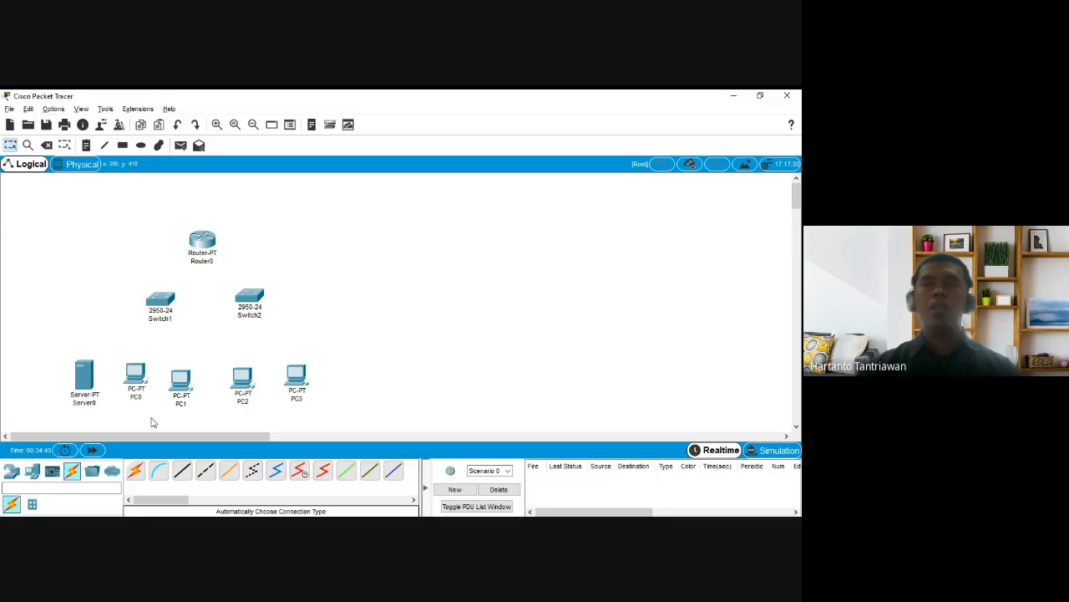
{"action": "left_click", "coordinate": [131, 476]}
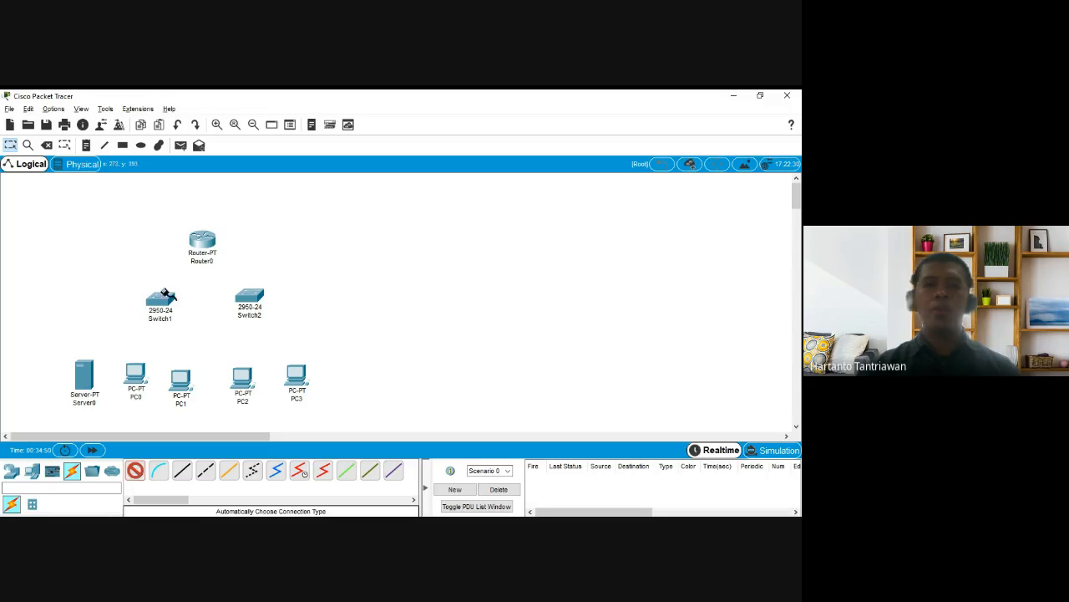
{"action": "left_click", "coordinate": [159, 301]}
{"action": "left_click", "coordinate": [206, 244]}
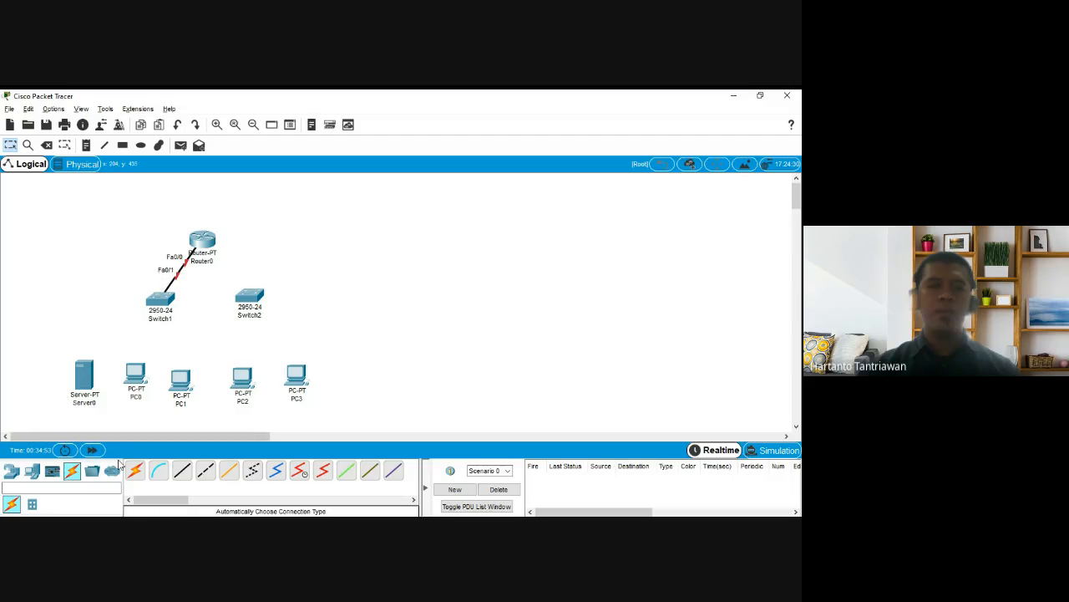
{"action": "key", "text": "ctrl+z"}
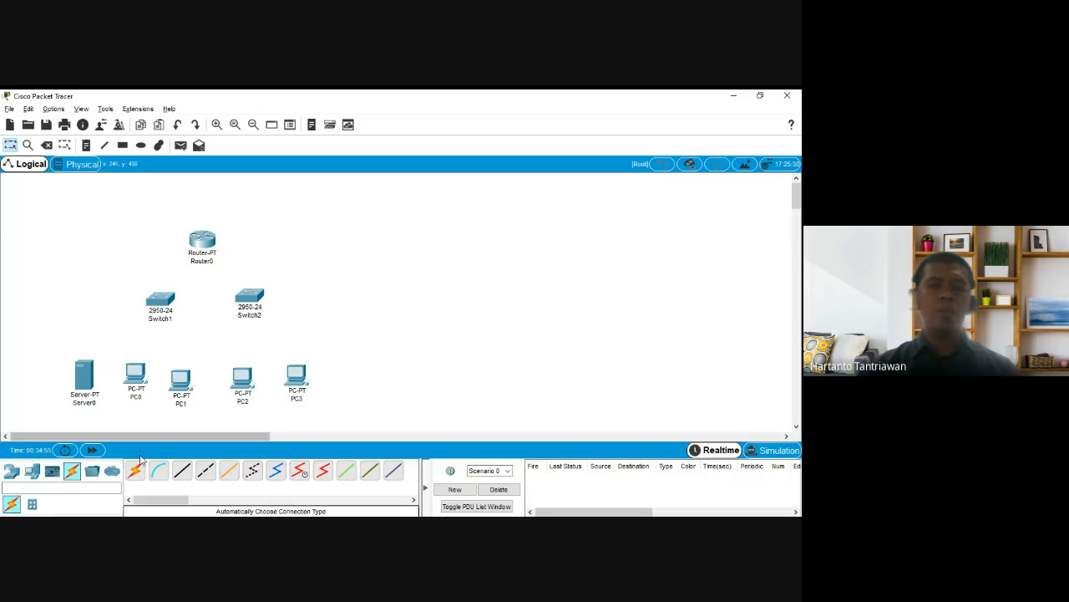
{"action": "left_click", "coordinate": [132, 473]}
{"action": "left_click", "coordinate": [161, 315]}
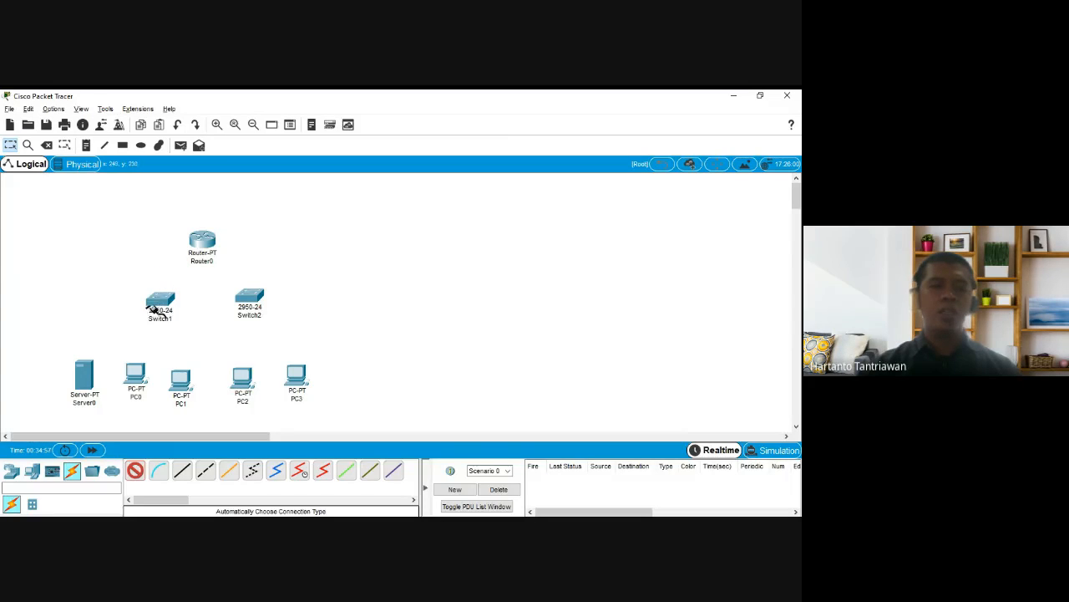
{"action": "left_click", "coordinate": [92, 376]}
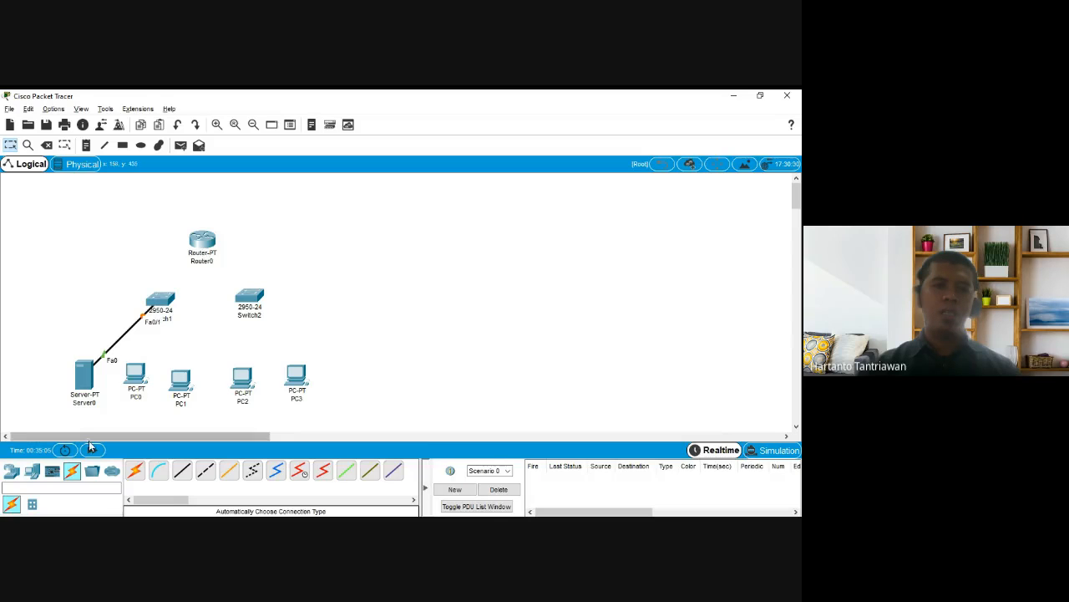
{"action": "key", "text": "ctrl+z"}
Cable Switch1 to Router0 and then to Server0, using the automatically chosen connection type for both links
{"action": "left_click", "coordinate": [137, 470]}
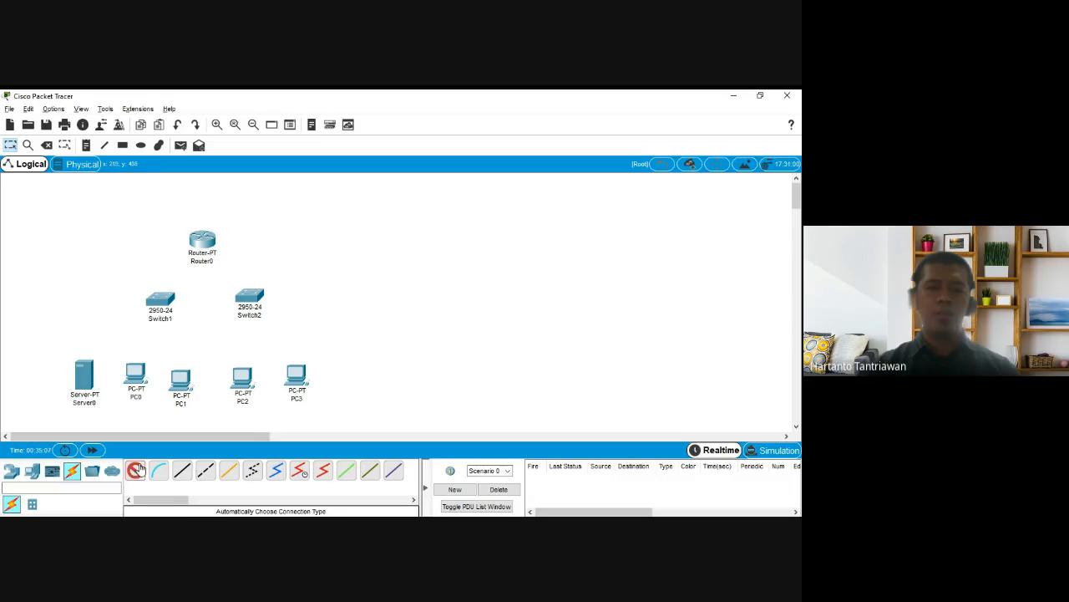
{"action": "left_click", "coordinate": [162, 309]}
{"action": "left_click", "coordinate": [203, 242]}
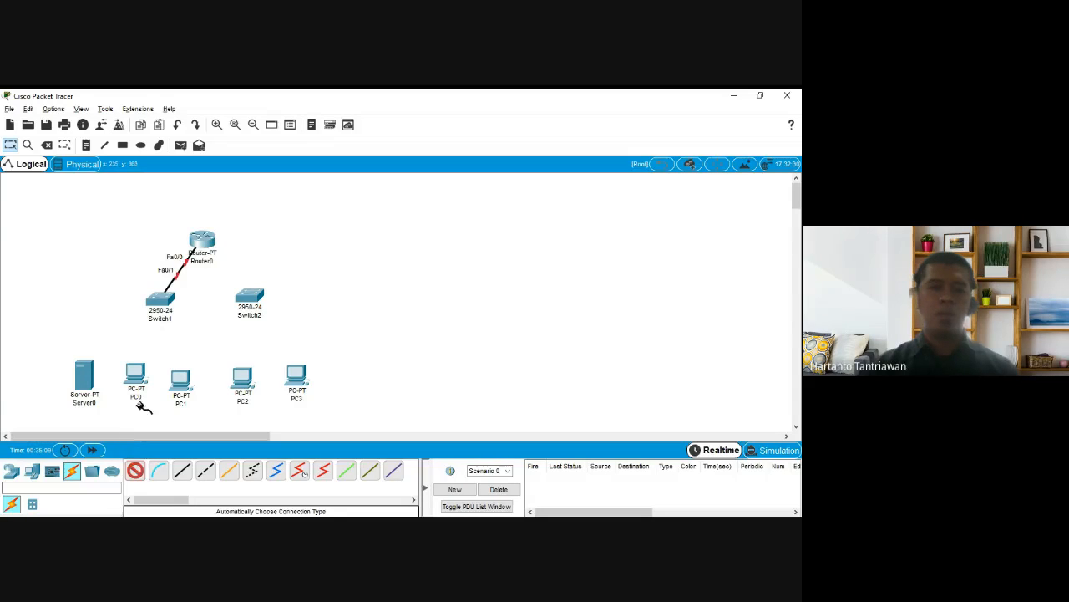
{"action": "left_click", "coordinate": [161, 305]}
{"action": "left_click", "coordinate": [85, 373]}
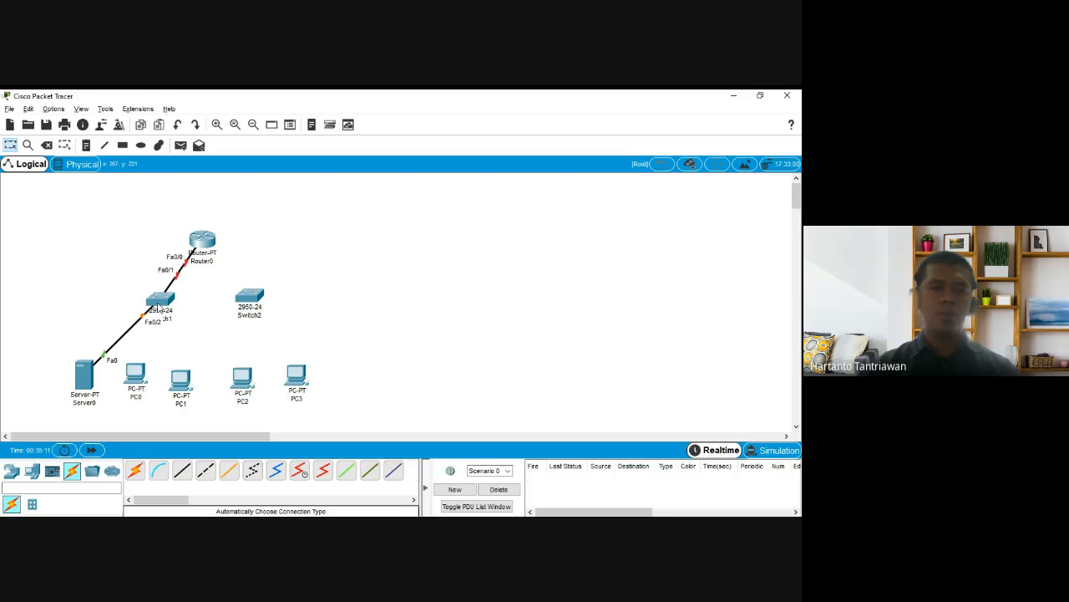
Cable Switch1 to PC0 and PC1 with automatically chosen connections, and shift Server0 slightly up and left of the PCs
{"action": "left_click", "coordinate": [135, 471]}
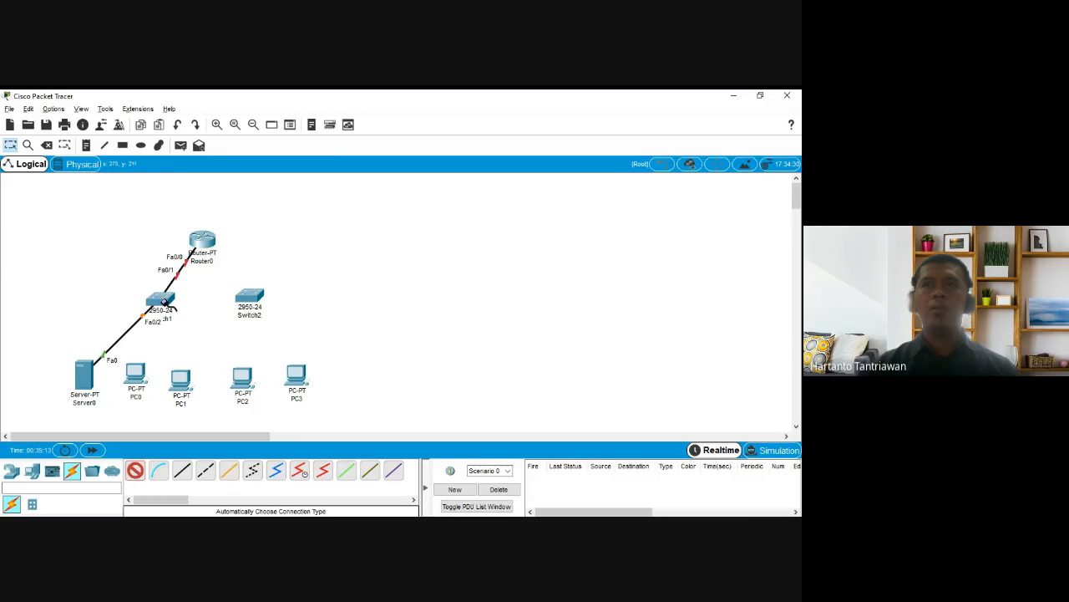
{"action": "left_click", "coordinate": [167, 303]}
{"action": "left_click", "coordinate": [138, 375]}
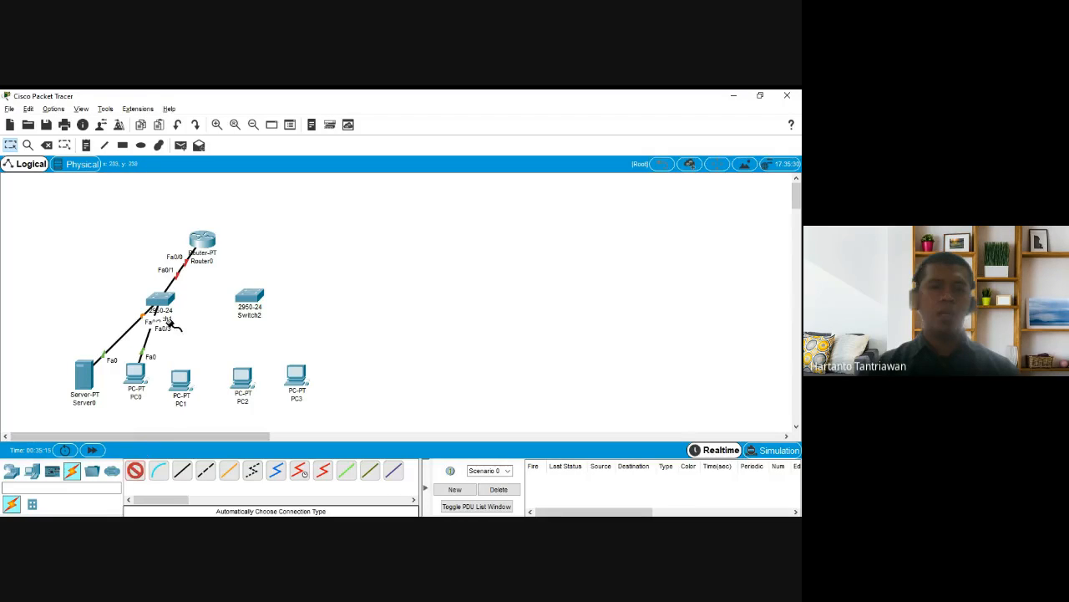
{"action": "left_click", "coordinate": [170, 299]}
{"action": "left_click", "coordinate": [182, 386]}
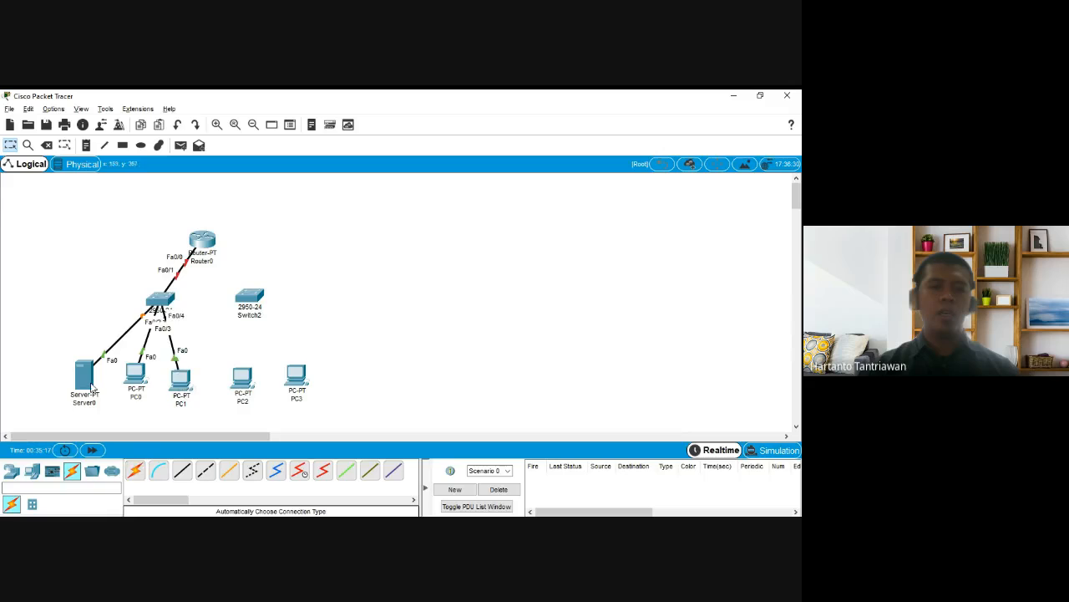
{"action": "left_click_drag", "start_coordinate": [89, 382], "coordinate": [75, 357]}
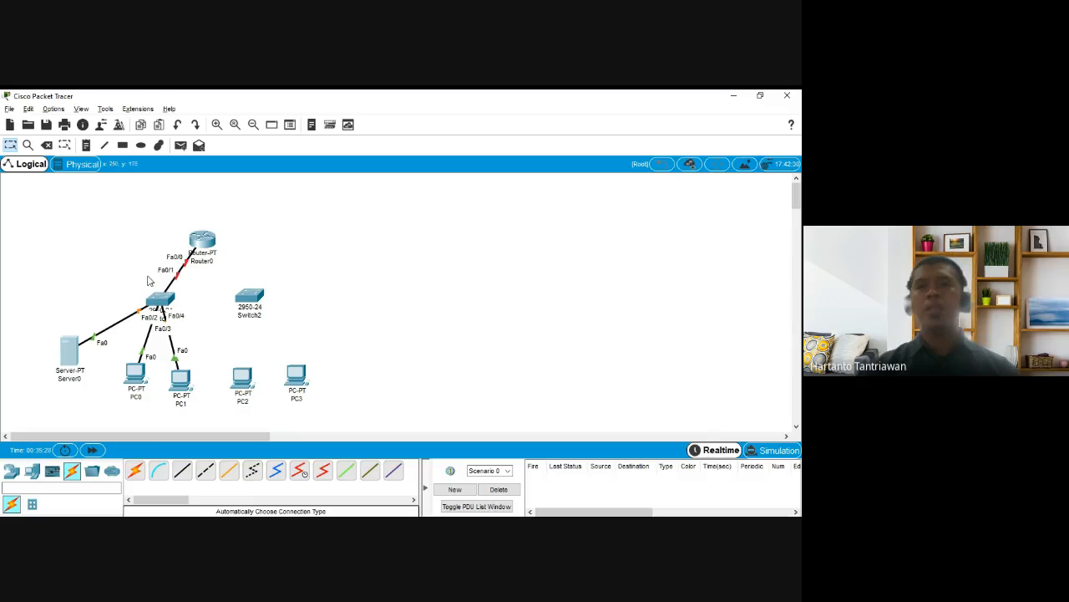
{"action": "left_click_drag", "start_coordinate": [64, 362], "coordinate": [68, 354]}
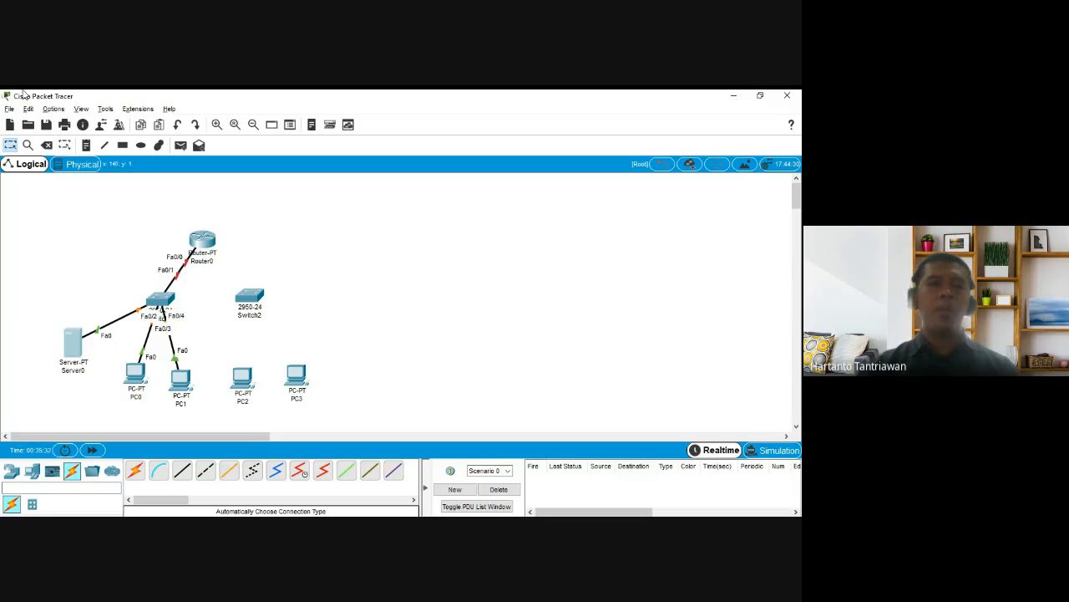
Switch the preference for always showing port labels in the logical workspace off and back on
{"action": "left_click", "coordinate": [52, 114]}
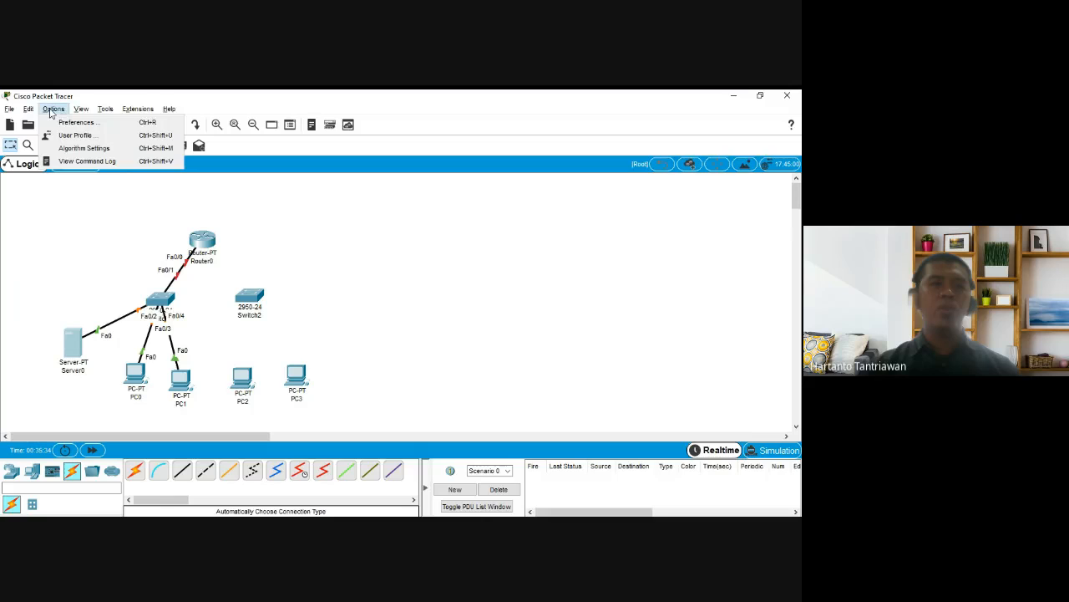
{"action": "left_click", "coordinate": [65, 125]}
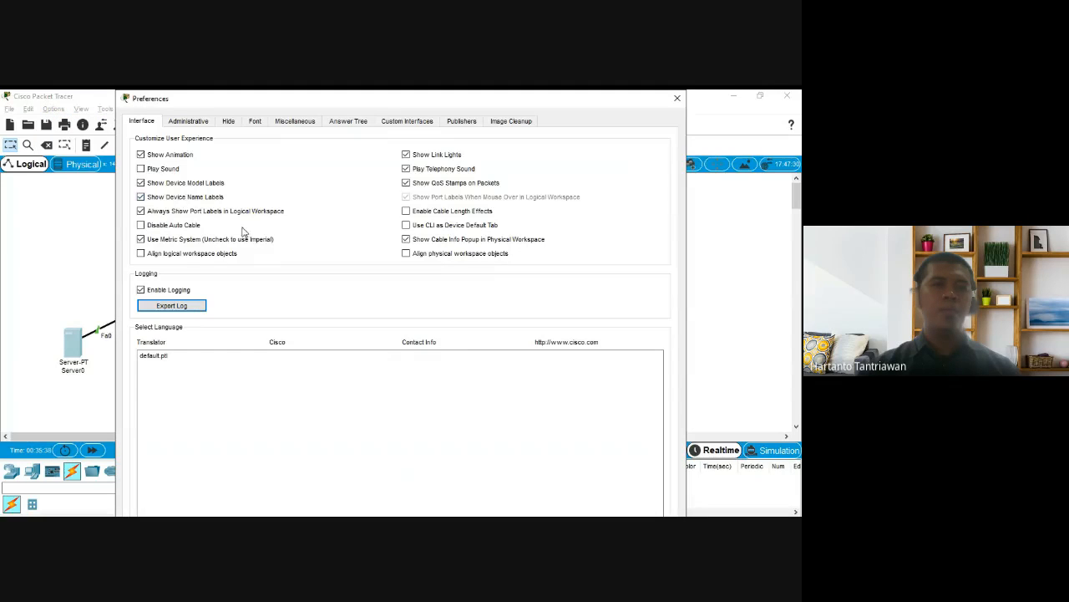
{"action": "left_click", "coordinate": [141, 211]}
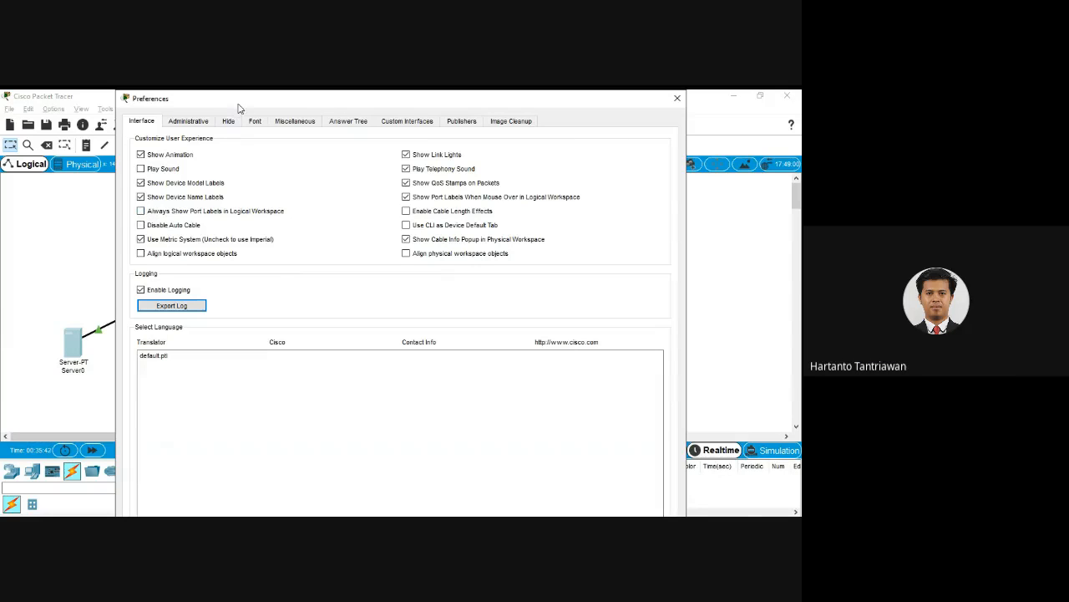
{"action": "left_click_drag", "start_coordinate": [236, 100], "coordinate": [349, 101]}
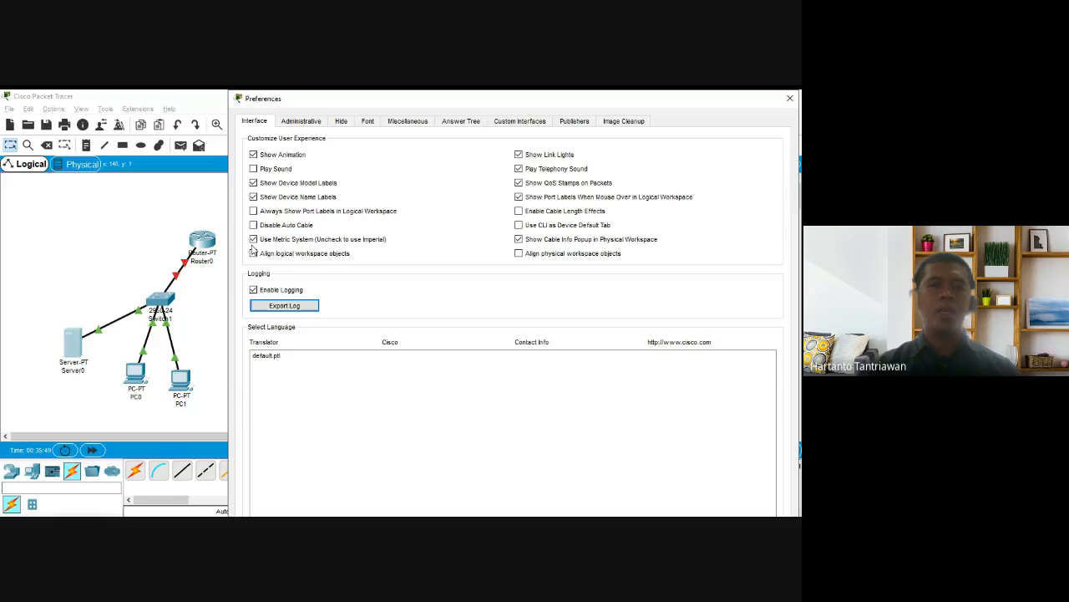
{"action": "left_click", "coordinate": [254, 211]}
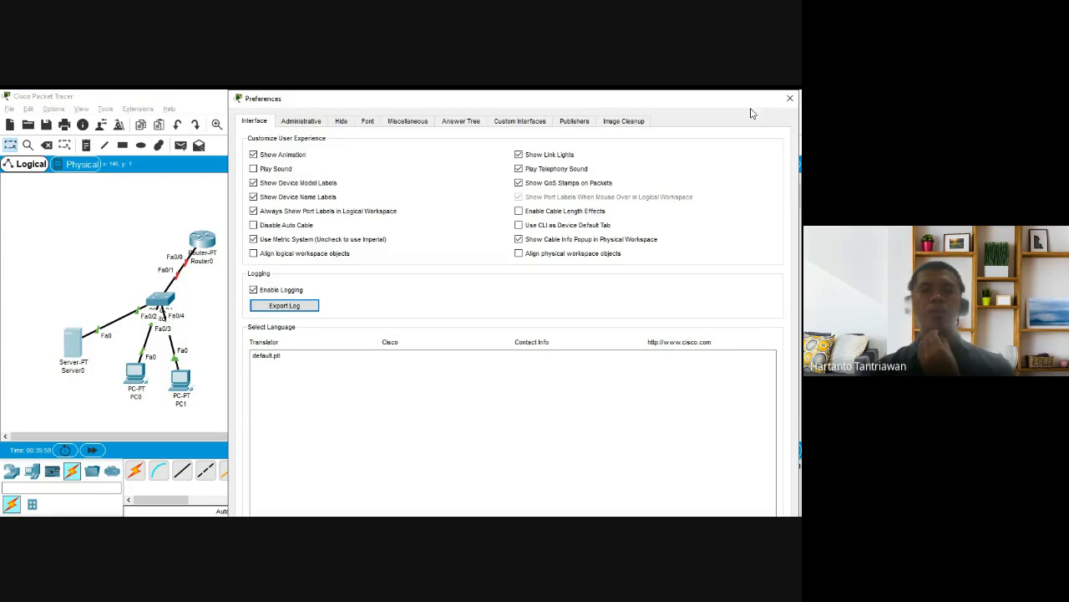
{"action": "left_click", "coordinate": [789, 98]}
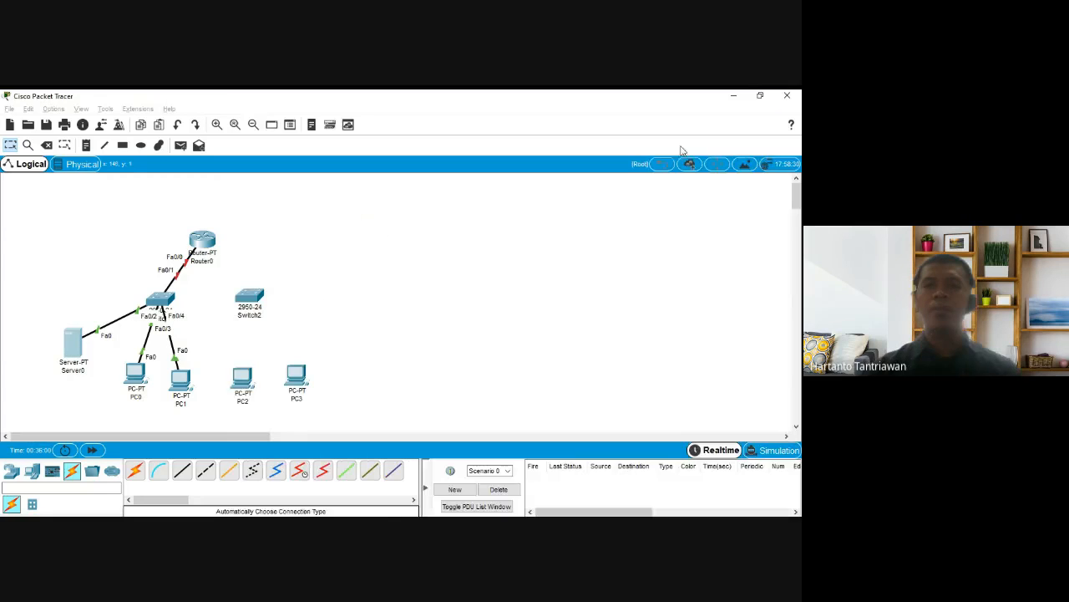
Cable Router0 to Switch2 using the automatically chosen connection type
{"action": "left_click", "coordinate": [137, 471]}
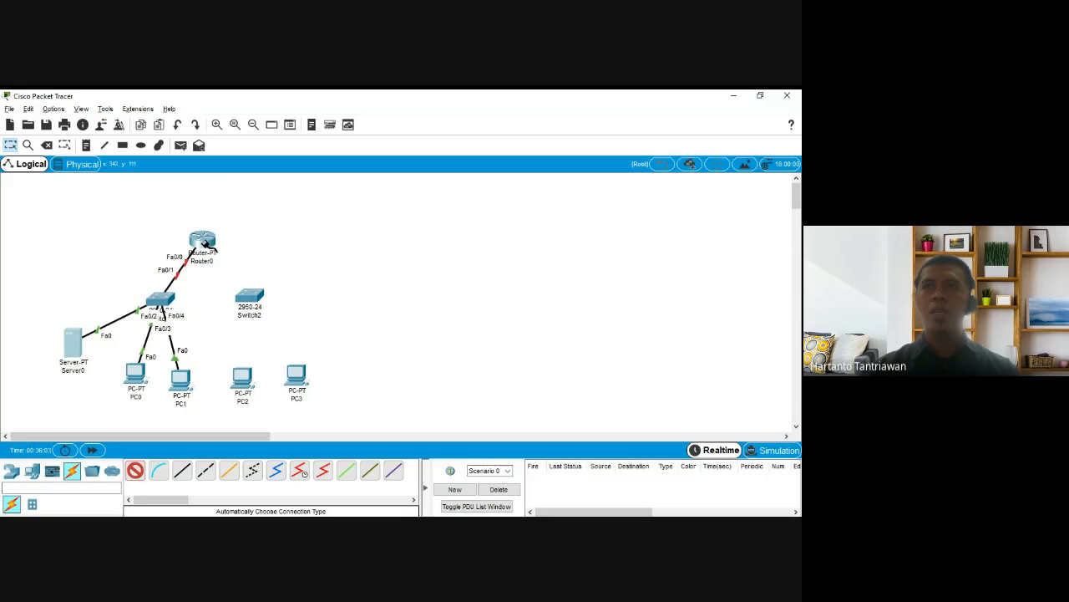
{"action": "left_click", "coordinate": [203, 242]}
{"action": "left_click", "coordinate": [249, 296]}
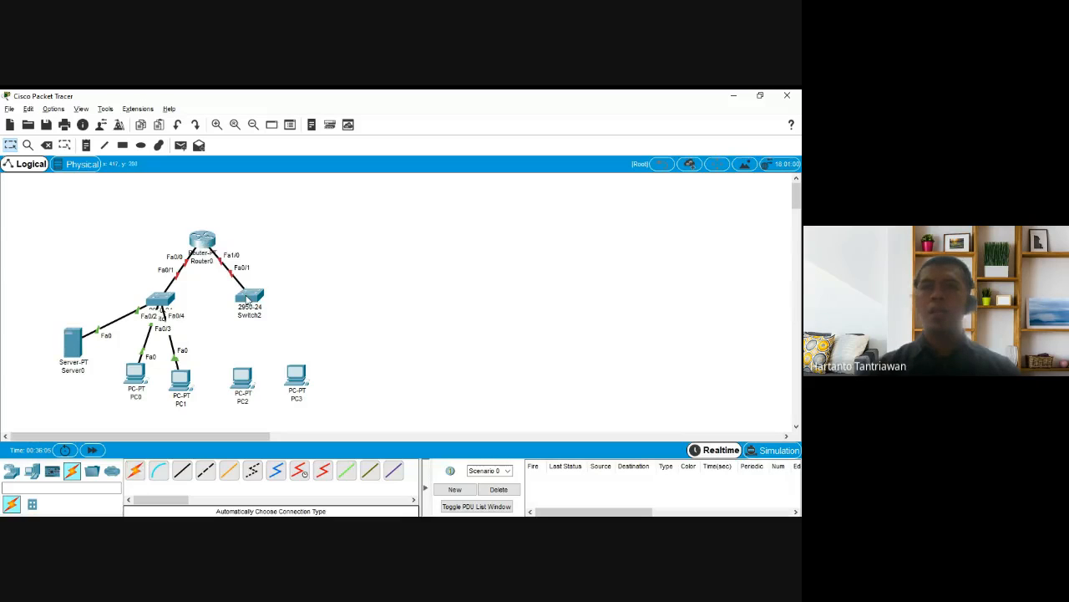
Cable Switch2 to PC2 and to PC3 using the automatically chosen connection type for both links
{"action": "left_click", "coordinate": [135, 471]}
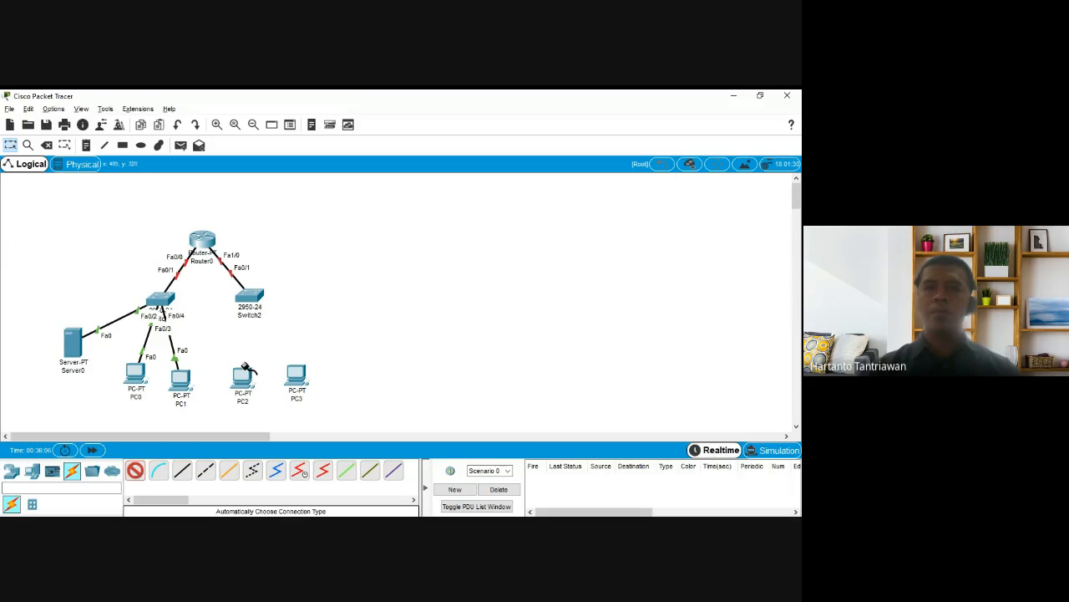
{"action": "left_click", "coordinate": [252, 304]}
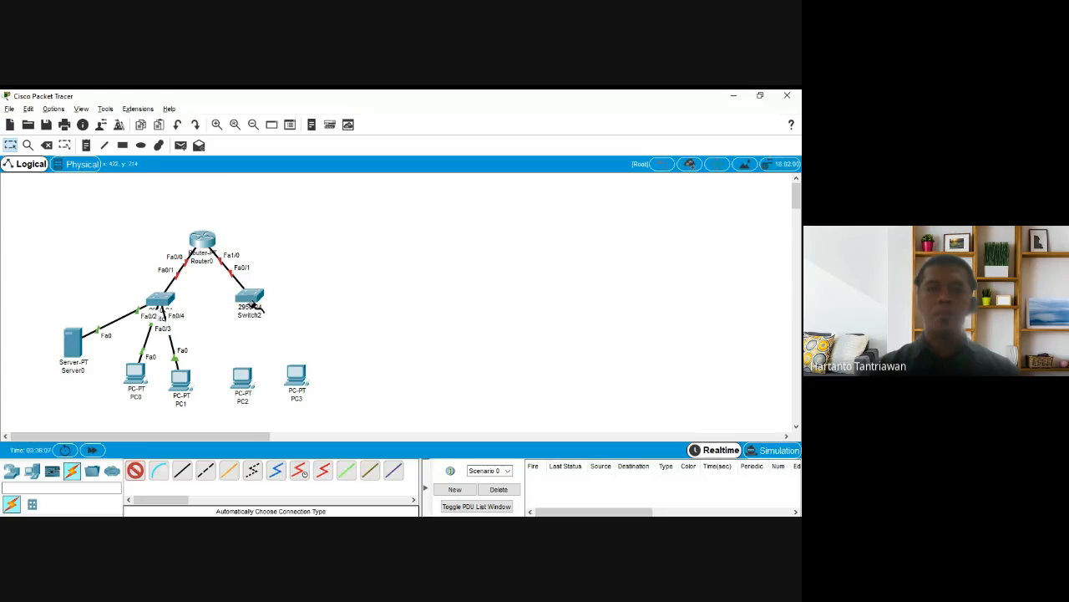
{"action": "left_click", "coordinate": [240, 389]}
{"action": "left_click", "coordinate": [135, 471]}
{"action": "left_click", "coordinate": [249, 297]}
{"action": "left_click", "coordinate": [296, 374]}
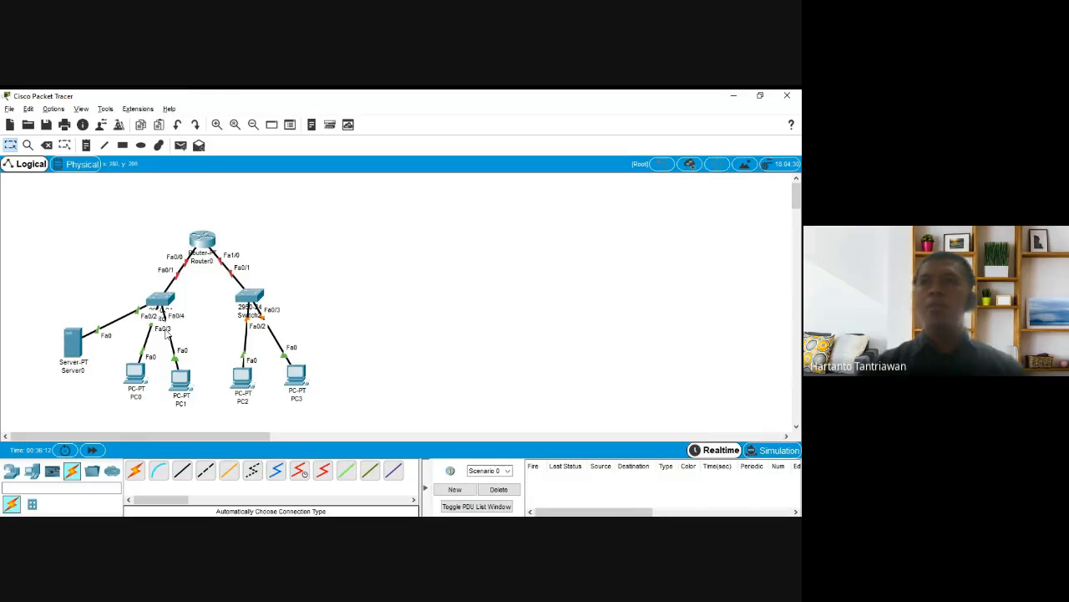
Regroup the devices so Server0, PC0 and PC1 sit close beneath Switch1, and PC2 and PC3 beneath Switch2, shifted further right
{"action": "left_click_drag", "start_coordinate": [72, 343], "coordinate": [169, 337]}
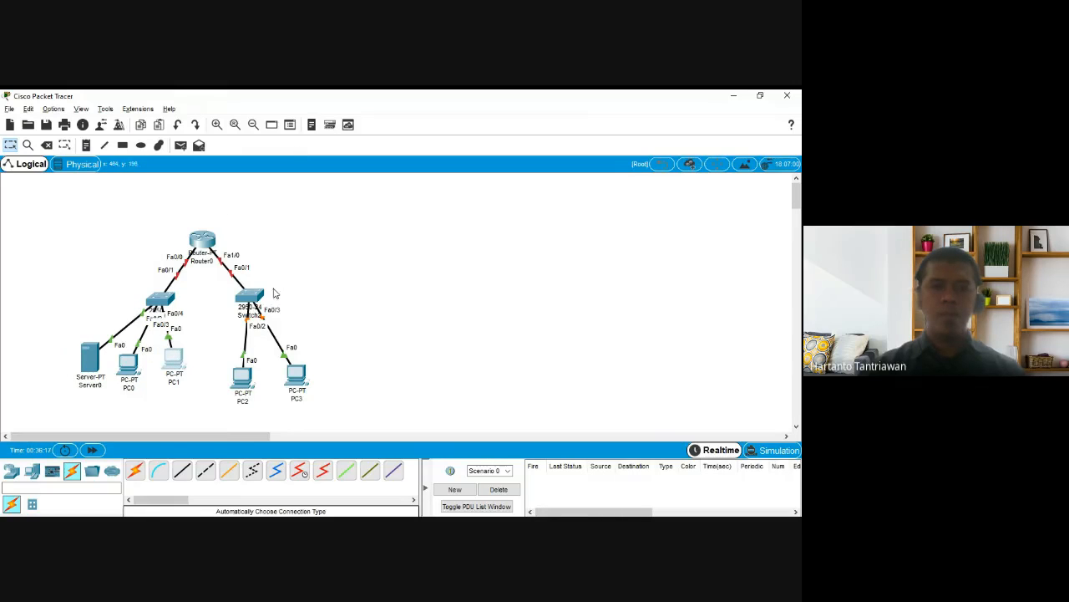
{"action": "left_click_drag", "start_coordinate": [261, 297], "coordinate": [289, 298]}
{"action": "left_click_drag", "start_coordinate": [243, 384], "coordinate": [320, 351]}
{"action": "left_click_drag", "start_coordinate": [255, 364], "coordinate": [269, 353]}
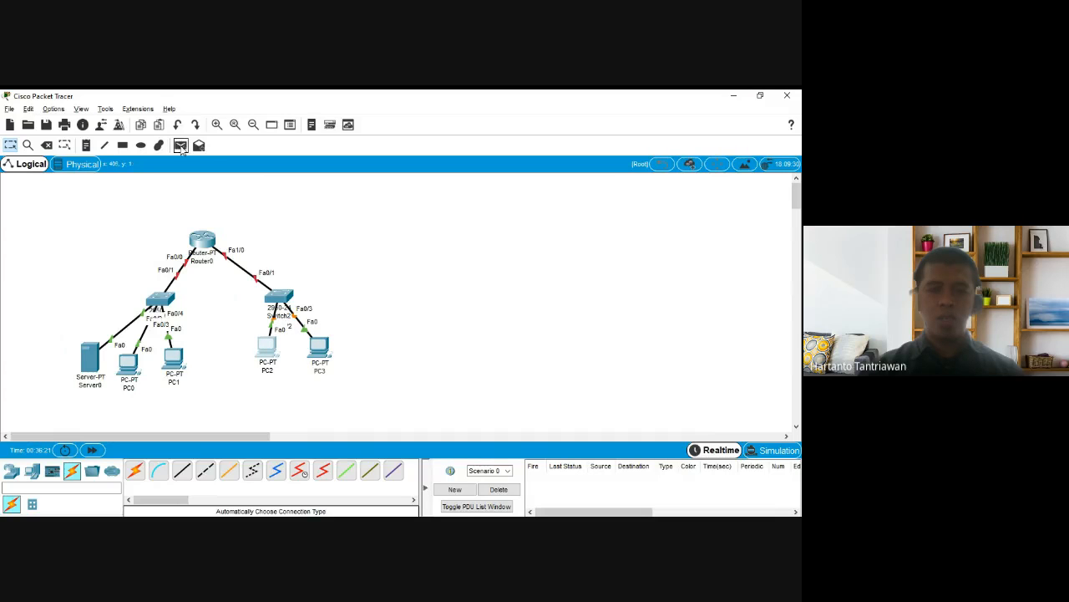
Draw a rectangle without outline and with cyan fill #55ffff around Switch1, Server0, PC0 and PC1
{"action": "left_click", "coordinate": [122, 146]}
{"action": "left_click", "coordinate": [371, 192]}
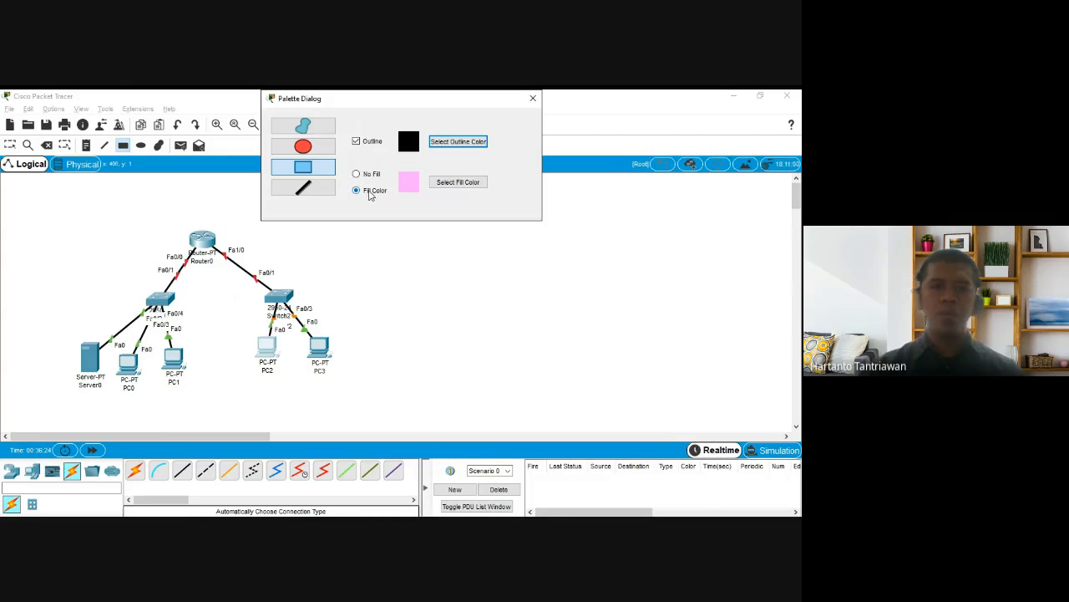
{"action": "left_click", "coordinate": [368, 142]}
{"action": "left_click", "coordinate": [451, 187]}
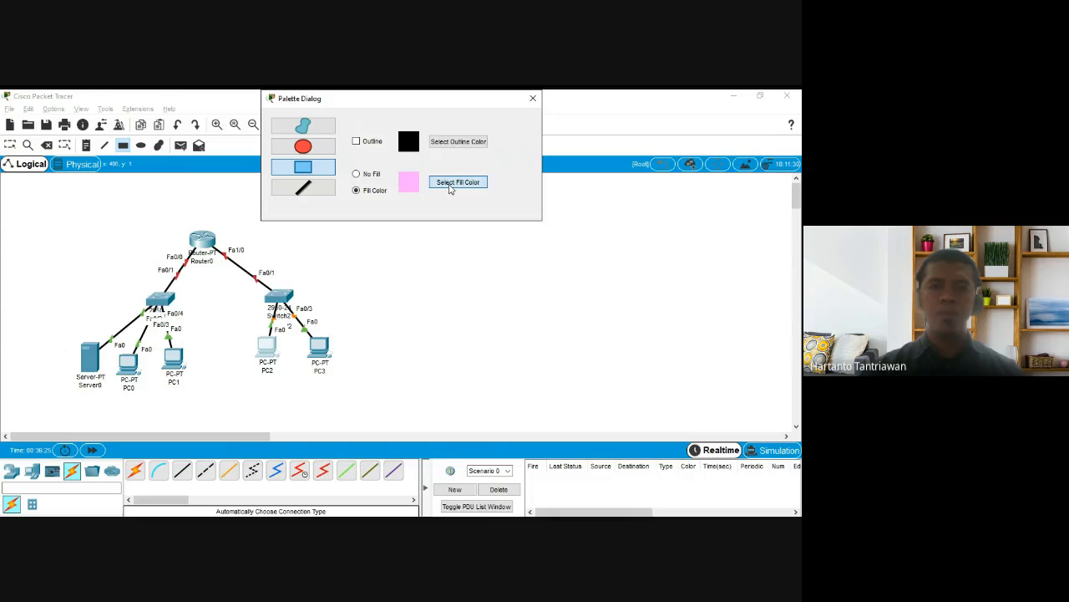
{"action": "left_click", "coordinate": [363, 285]}
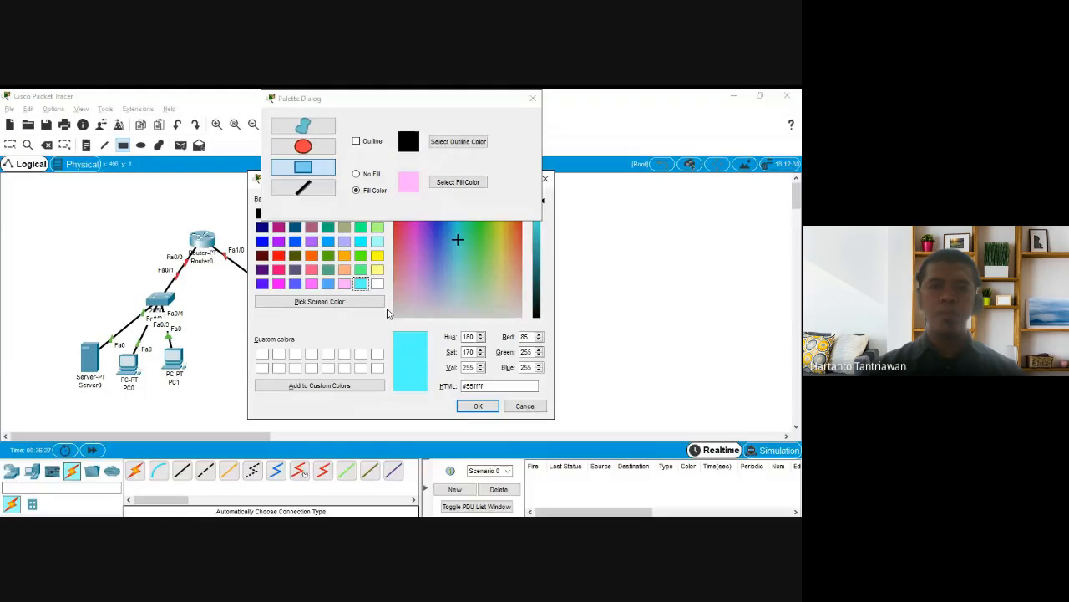
{"action": "left_click", "coordinate": [468, 405]}
{"action": "mouse_move", "coordinate": [52, 283]}
{"action": "left_mouse_down"}
{"action": "mouse_move", "coordinate": [209, 378]}
{"action": "mouse_move", "coordinate": [208, 395]}
{"action": "left_mouse_up"}
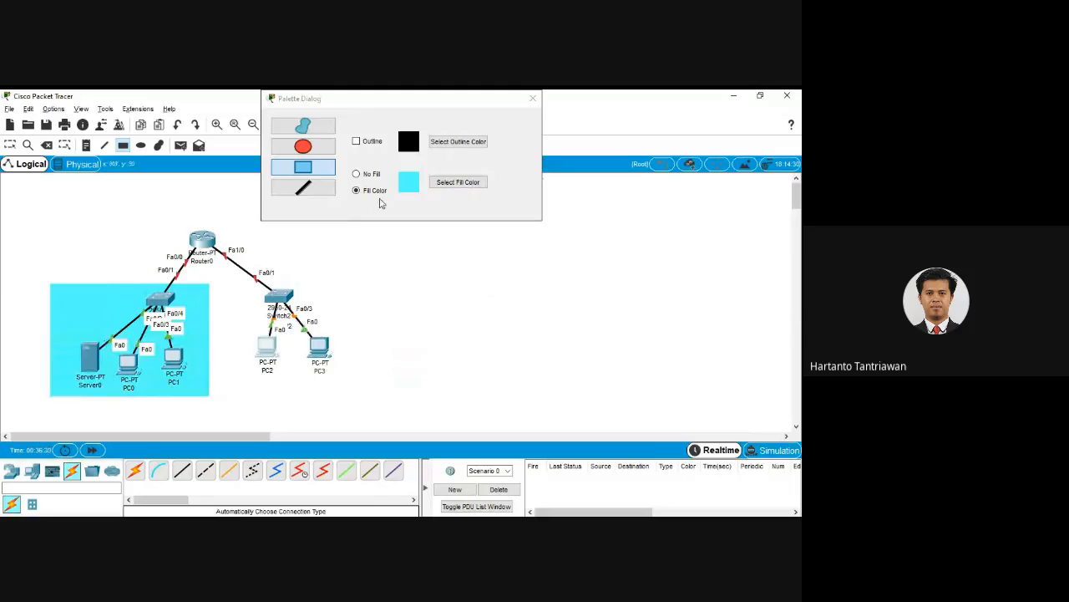
Draw a green-filled rectangle without outline around Switch2, PC2 and PC3, and close the drawing palette
{"action": "left_click", "coordinate": [434, 183]}
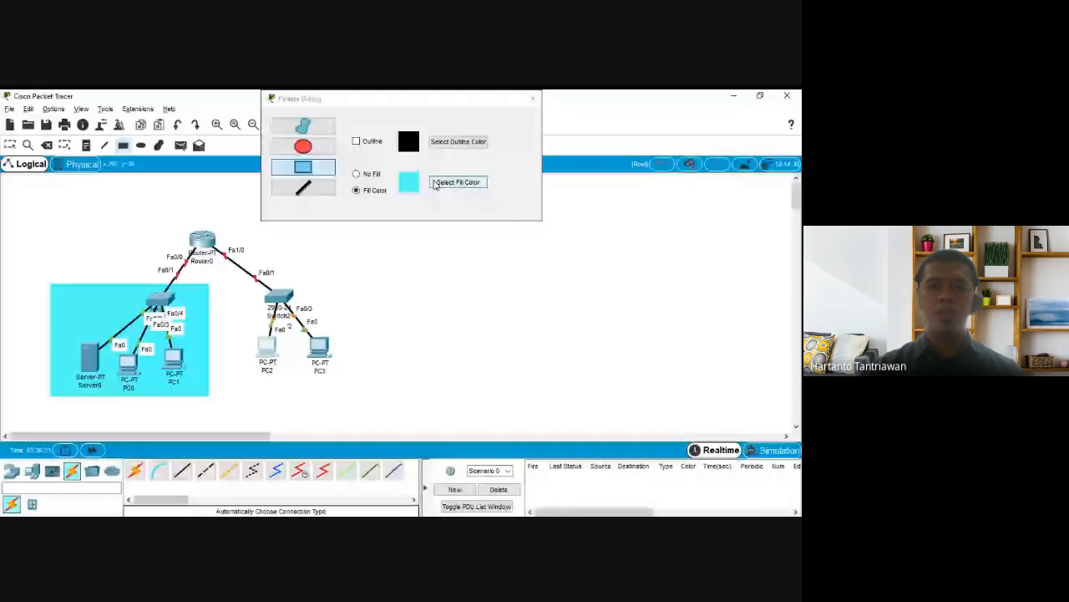
{"action": "left_click", "coordinate": [363, 257]}
{"action": "left_click", "coordinate": [476, 405]}
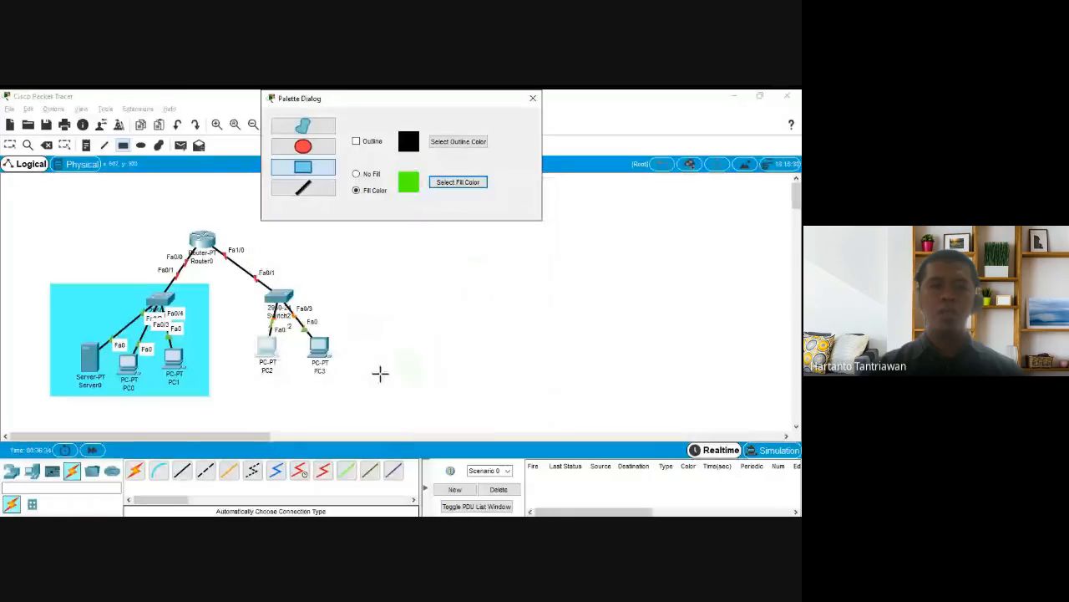
{"action": "mouse_move", "coordinate": [240, 285]}
{"action": "left_mouse_down"}
{"action": "mouse_move", "coordinate": [351, 370]}
{"action": "mouse_move", "coordinate": [352, 391]}
{"action": "left_mouse_up"}
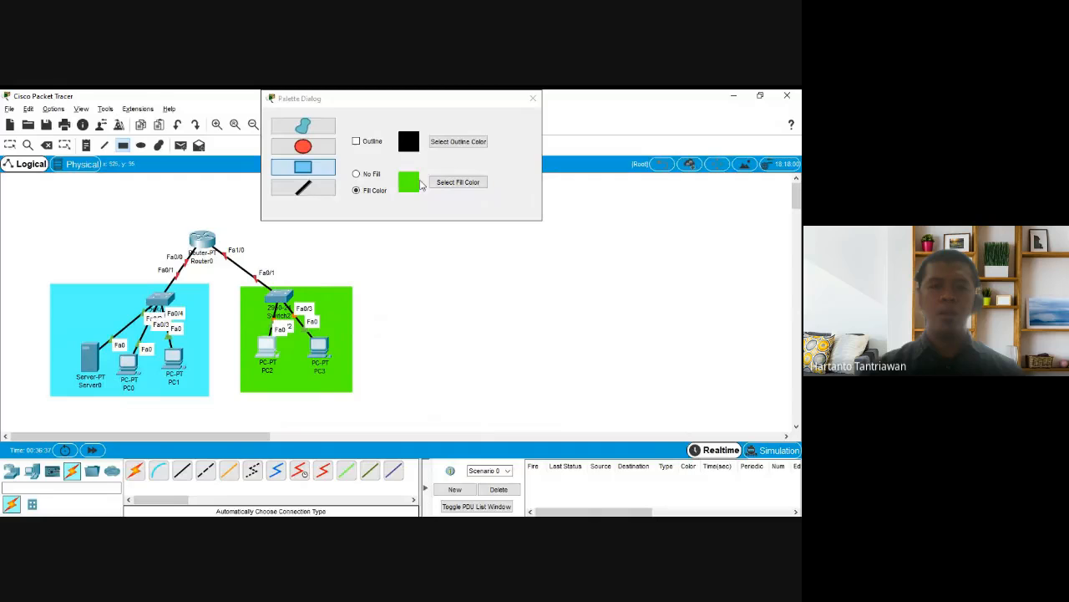
{"action": "left_click", "coordinate": [533, 98]}
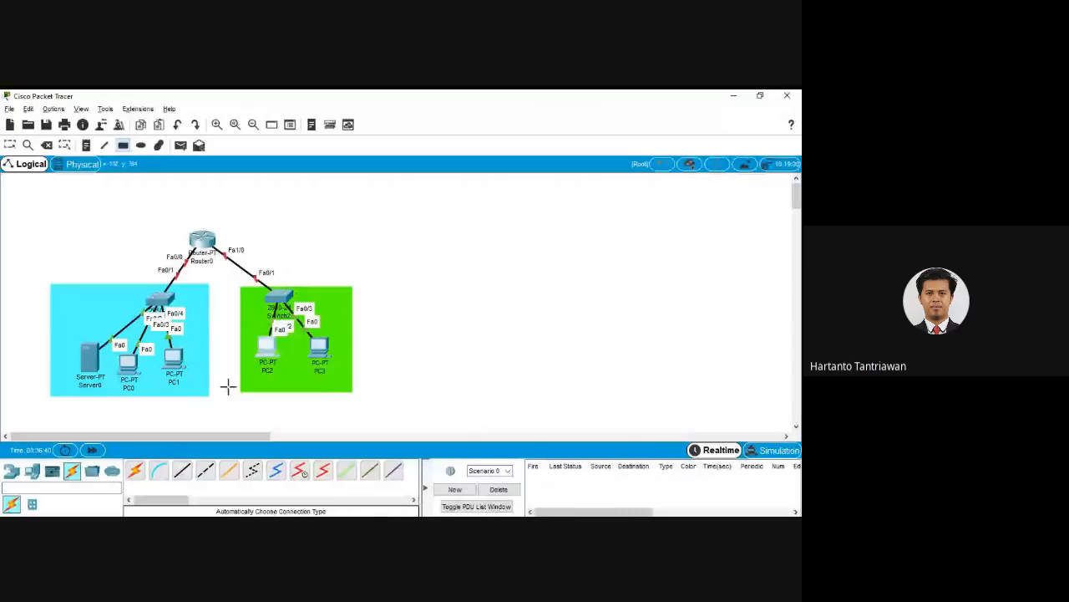
Return to selection mode and move Router0 so it sits centred above the gap between the two coloured areas
{"action": "left_click", "coordinate": [12, 146]}
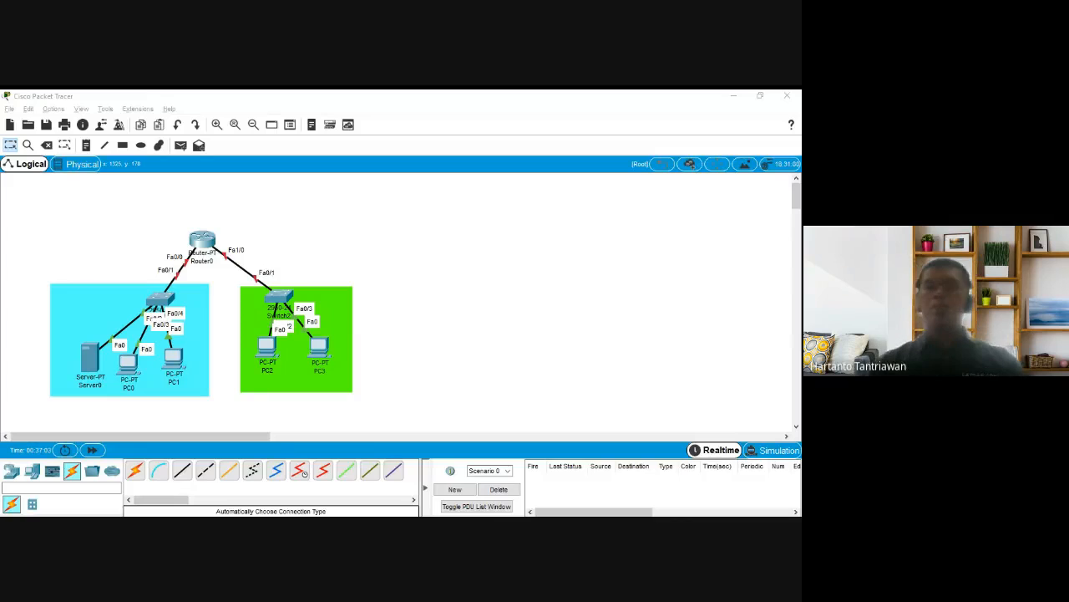
{"action": "left_click_drag", "start_coordinate": [205, 254], "coordinate": [225, 244]}
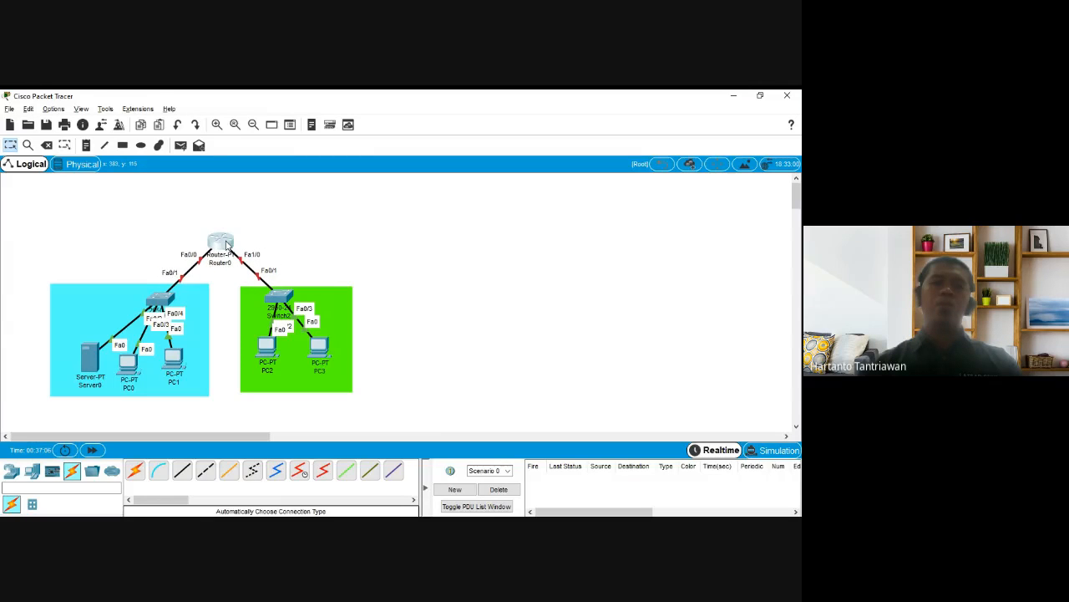
{"action": "left_click", "coordinate": [491, 526]}
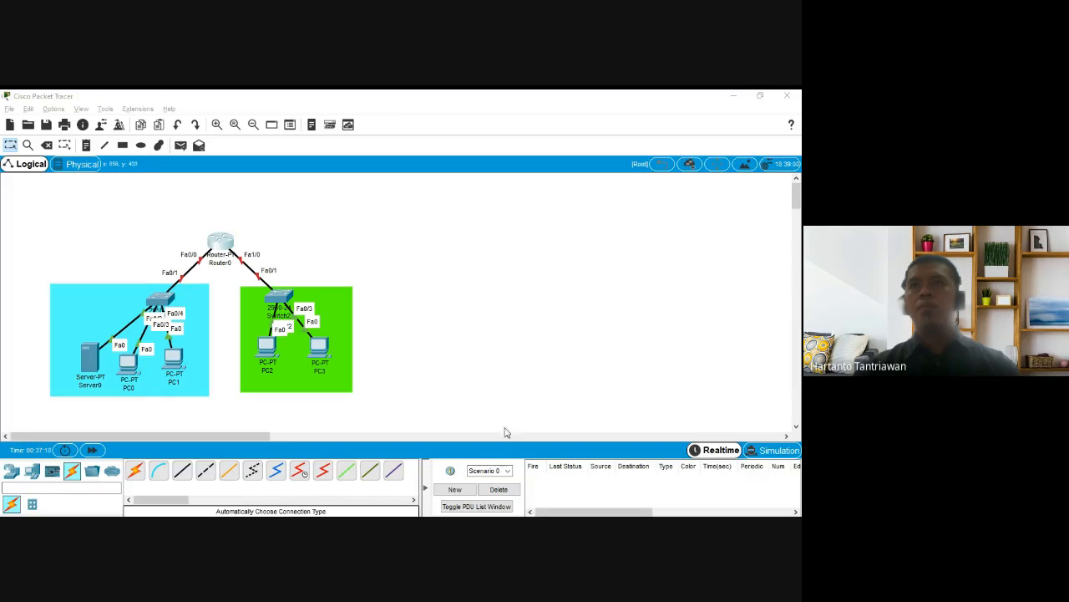
Place a note with the network address 192.168.1.0 beneath the cyan area
{"action": "left_click", "coordinate": [86, 145]}
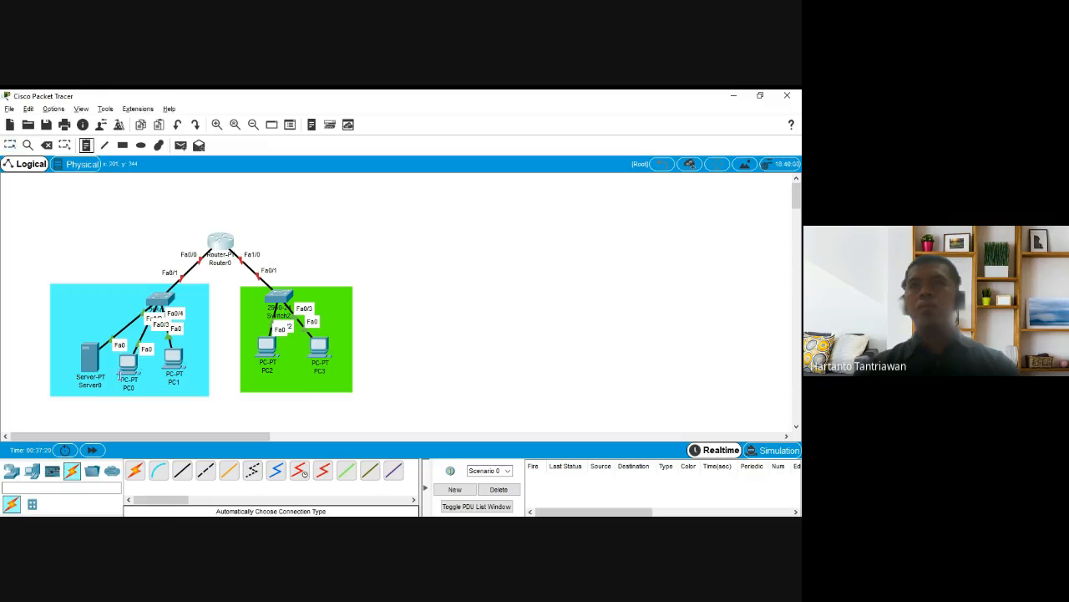
{"action": "left_click", "coordinate": [130, 401]}
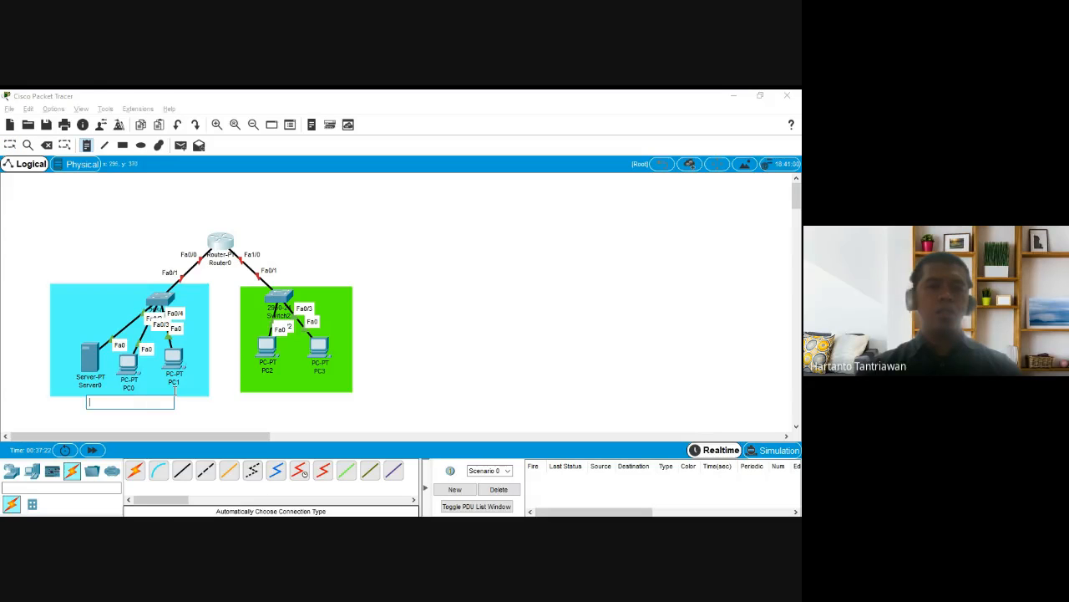
{"action": "type", "text": "192.168"}
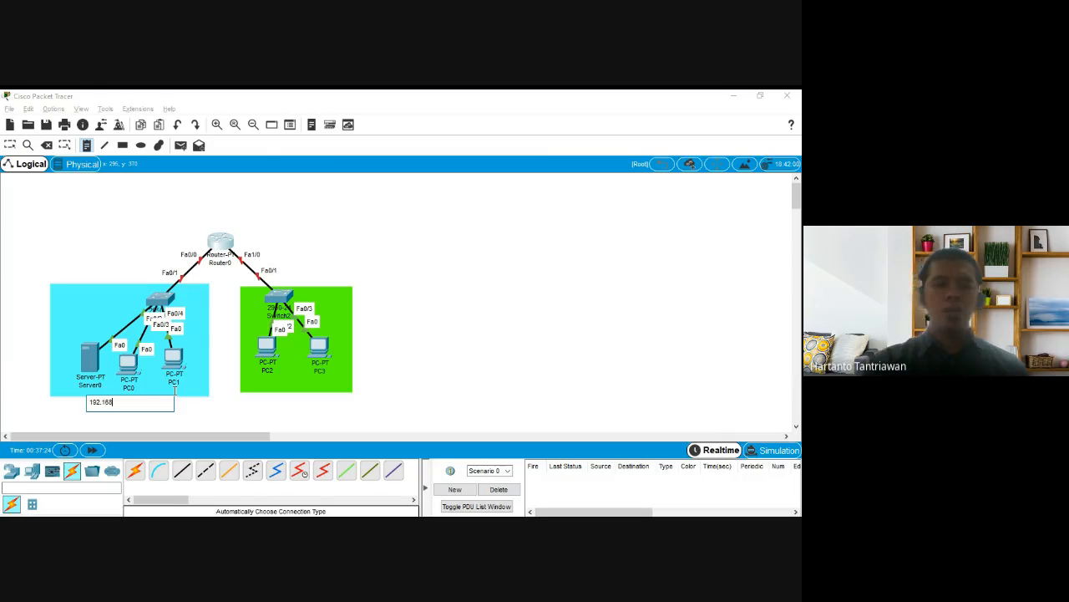
{"action": "type", "text": ".1.0"}
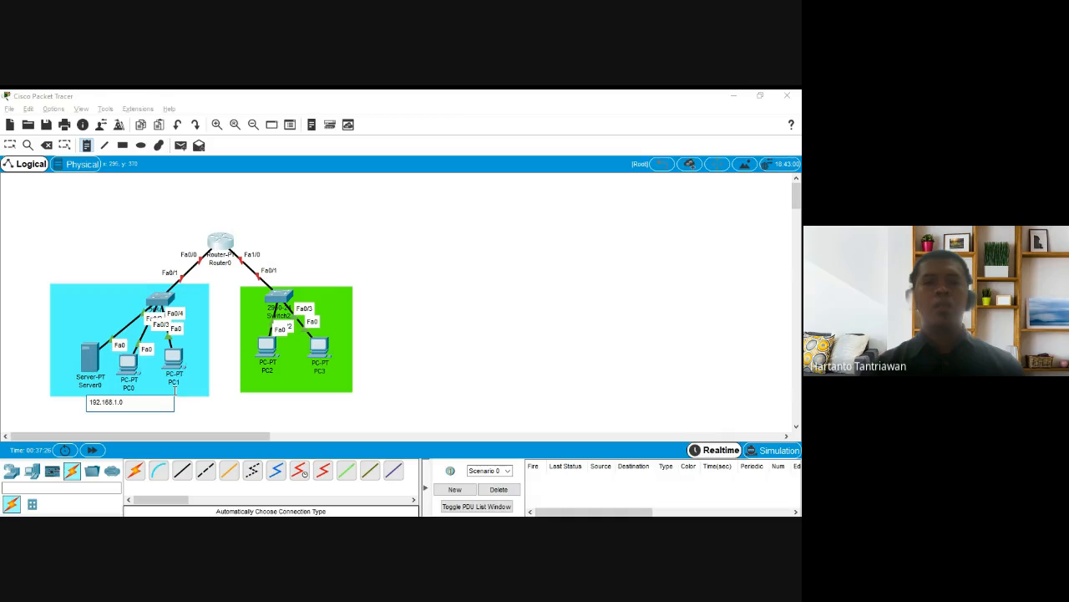
Place a note with the network address 192.168.2.0/24 beneath the green area
{"action": "left_click", "coordinate": [289, 404]}
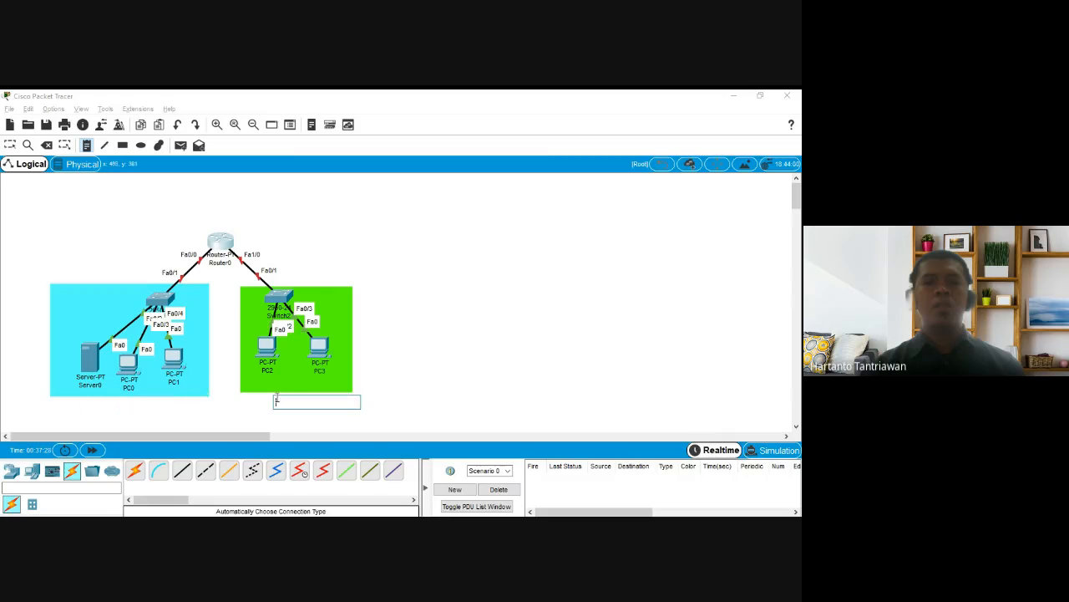
{"action": "type", "text": "192.1"}
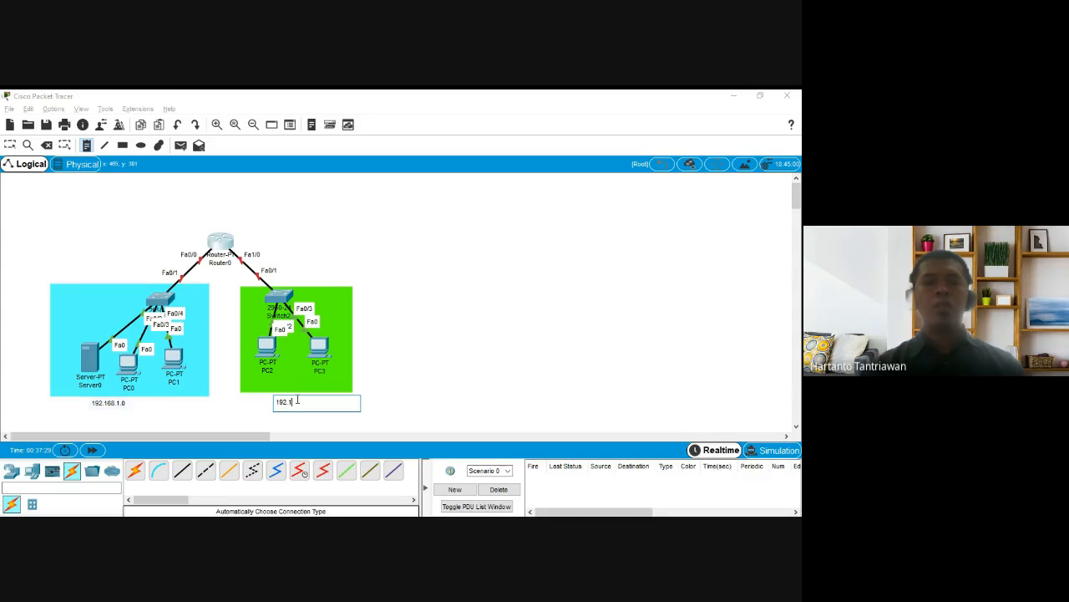
{"action": "type", "text": "68.2.0"}
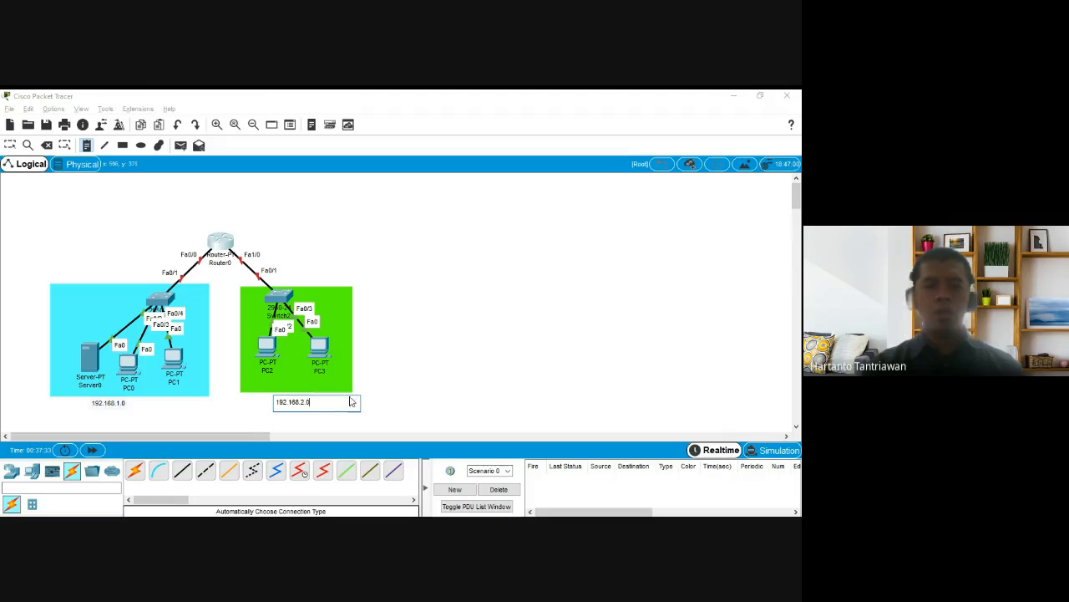
{"action": "type", "text": "/24"}
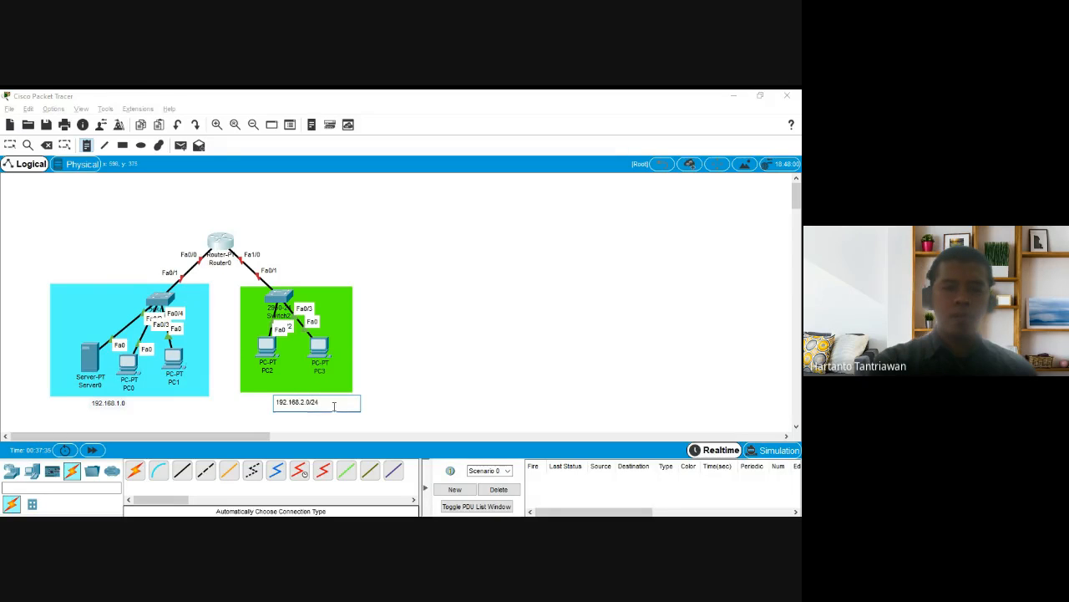
{"action": "left_click", "coordinate": [135, 401]}
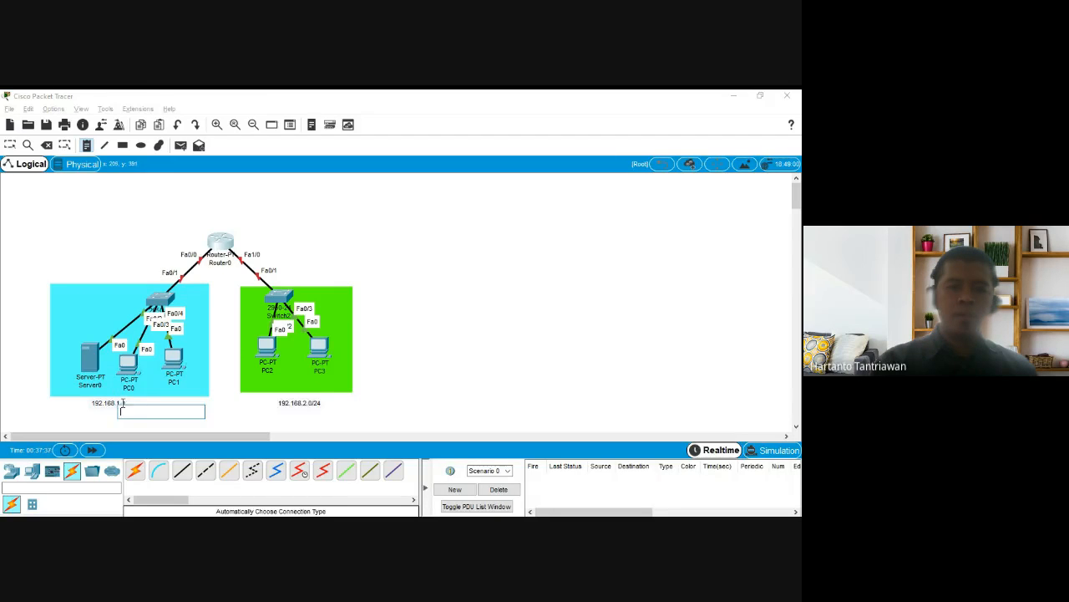
{"action": "left_click", "coordinate": [93, 404]}
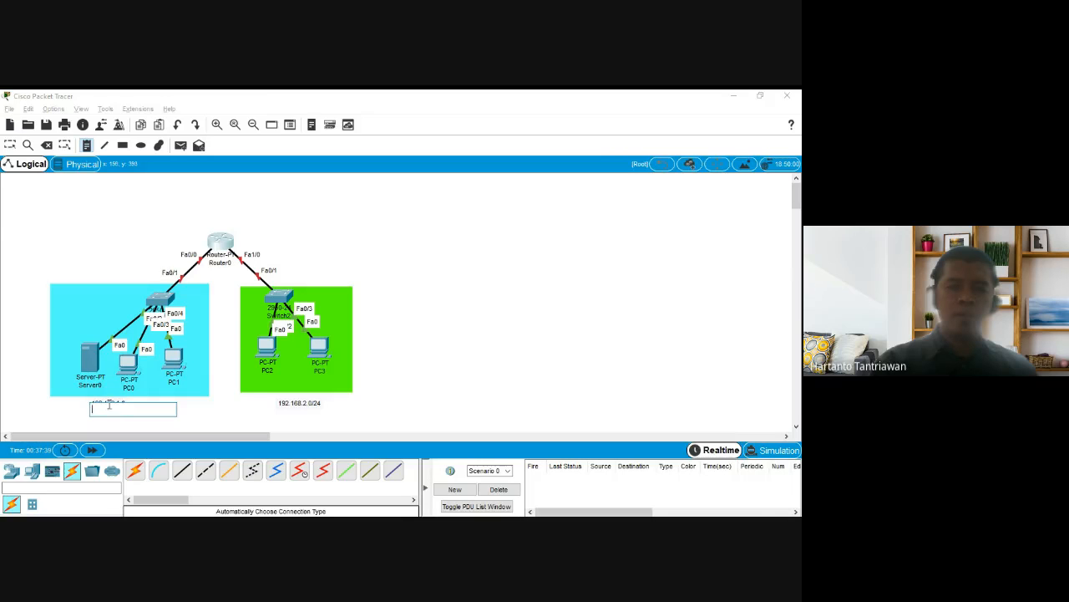
{"action": "left_click", "coordinate": [187, 410]}
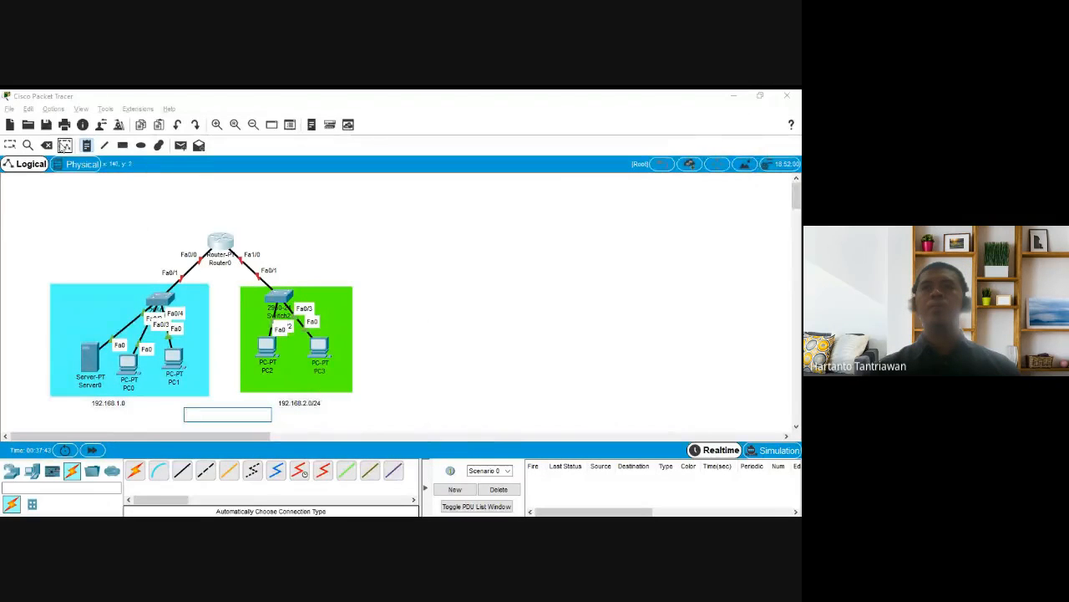
Return to selection mode and open the IP configuration of PC2
{"action": "left_click", "coordinate": [10, 145]}
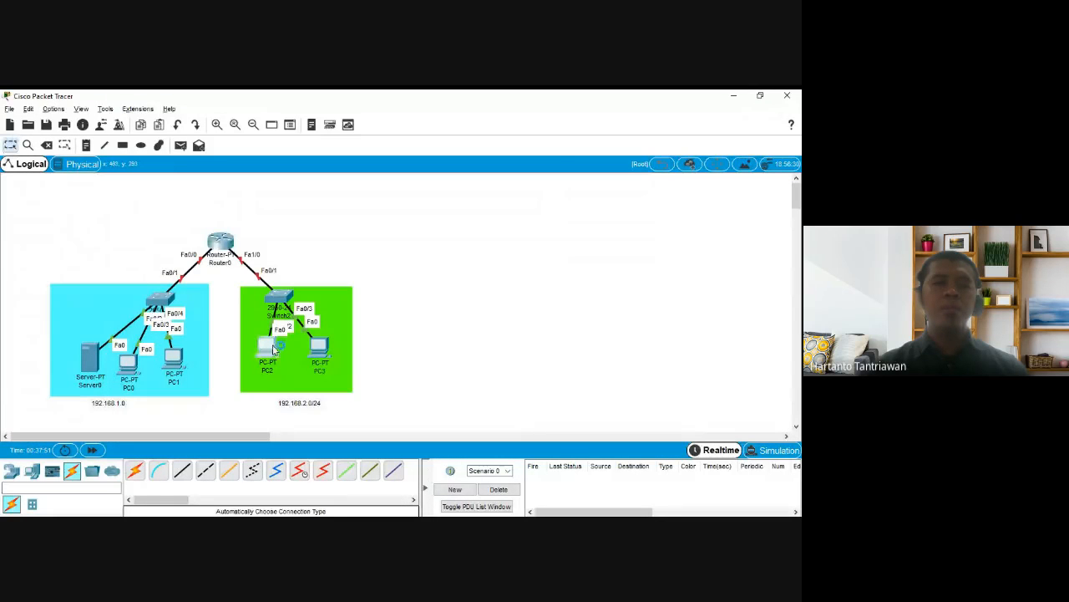
{"action": "left_click", "coordinate": [274, 349]}
{"action": "left_click", "coordinate": [332, 167]}
{"action": "left_click", "coordinate": [289, 200]}
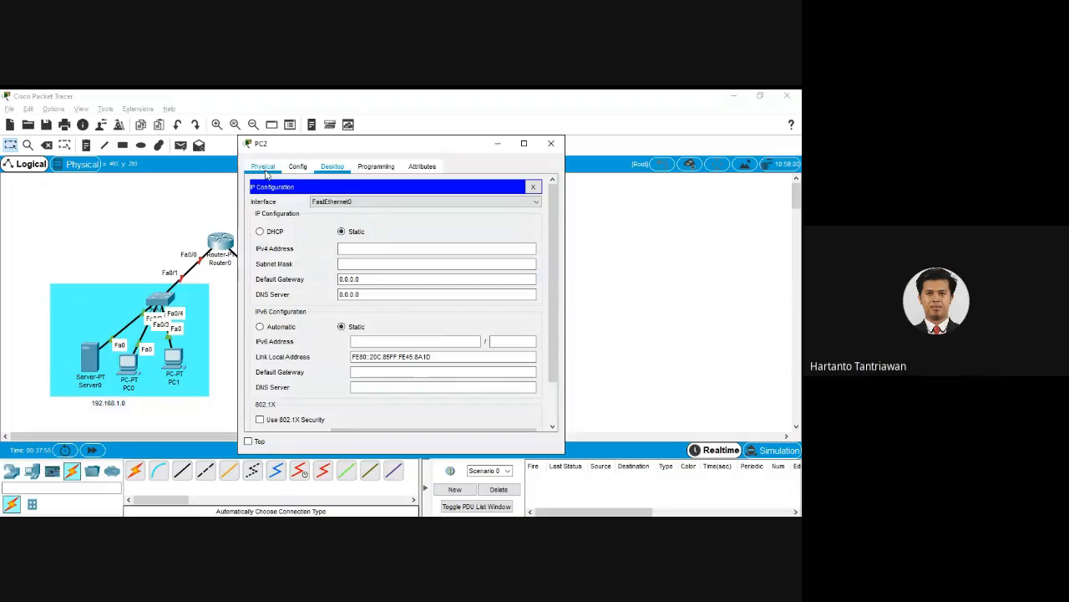
{"action": "left_click", "coordinate": [264, 167]}
{"action": "left_click", "coordinate": [331, 167]}
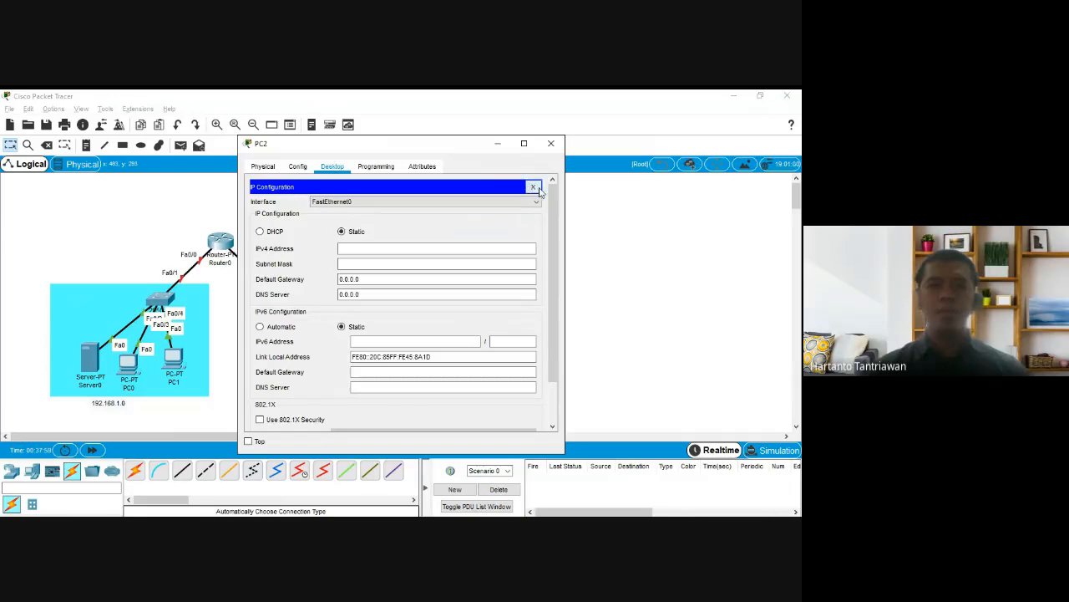
{"action": "left_click", "coordinate": [533, 187]}
{"action": "left_click", "coordinate": [288, 215]}
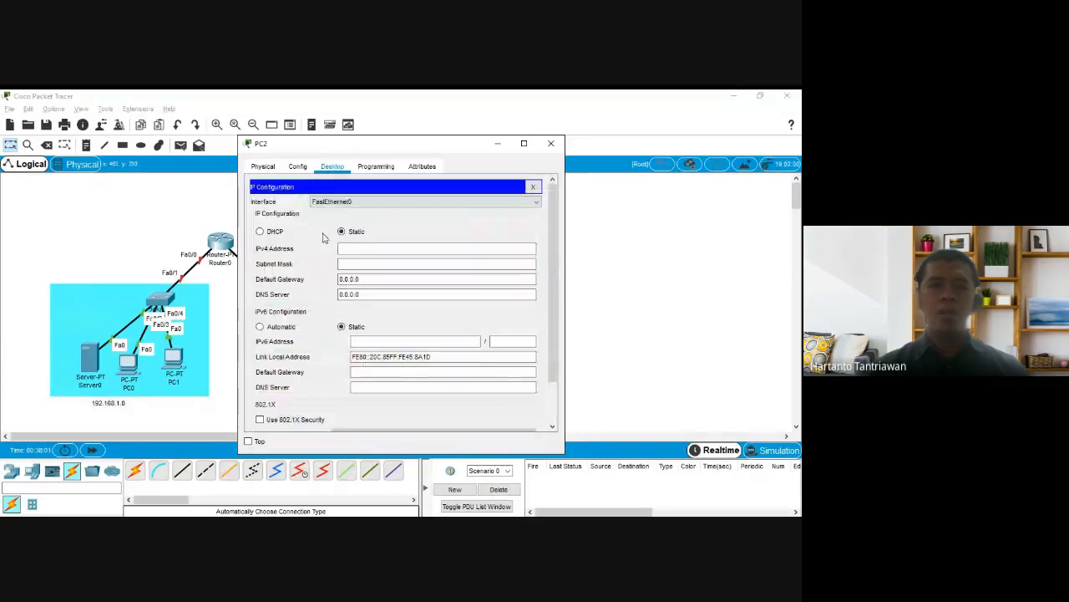
Give PC2 the static IPv4 address 192.168.1.1 with subnet mask 255.255.255.0 and close its window
{"action": "left_click", "coordinate": [351, 248]}
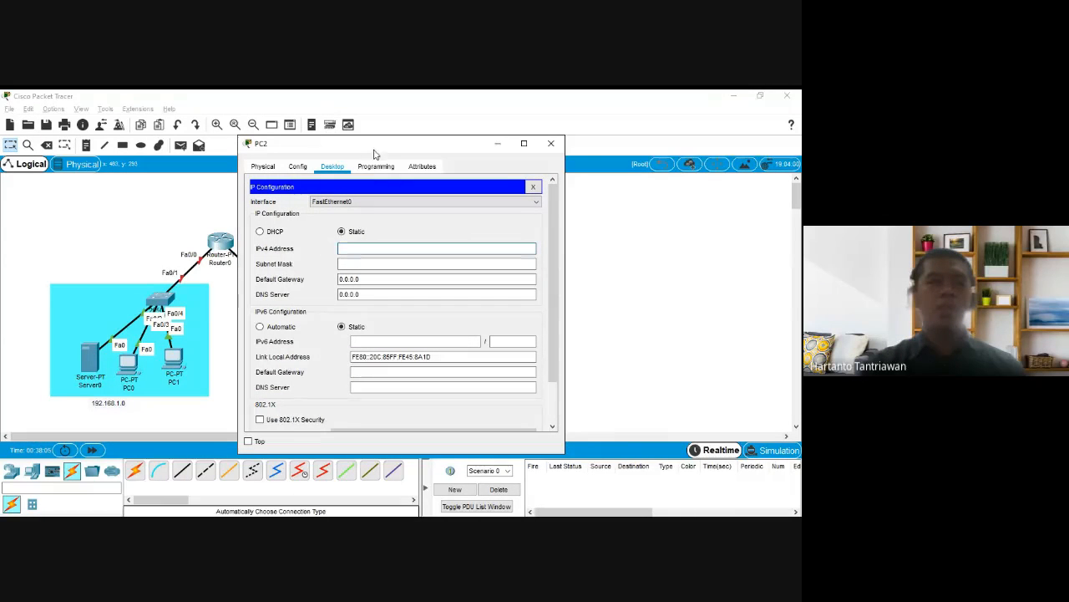
{"action": "left_click_drag", "start_coordinate": [362, 145], "coordinate": [493, 149]}
{"action": "type", "text": "192"}
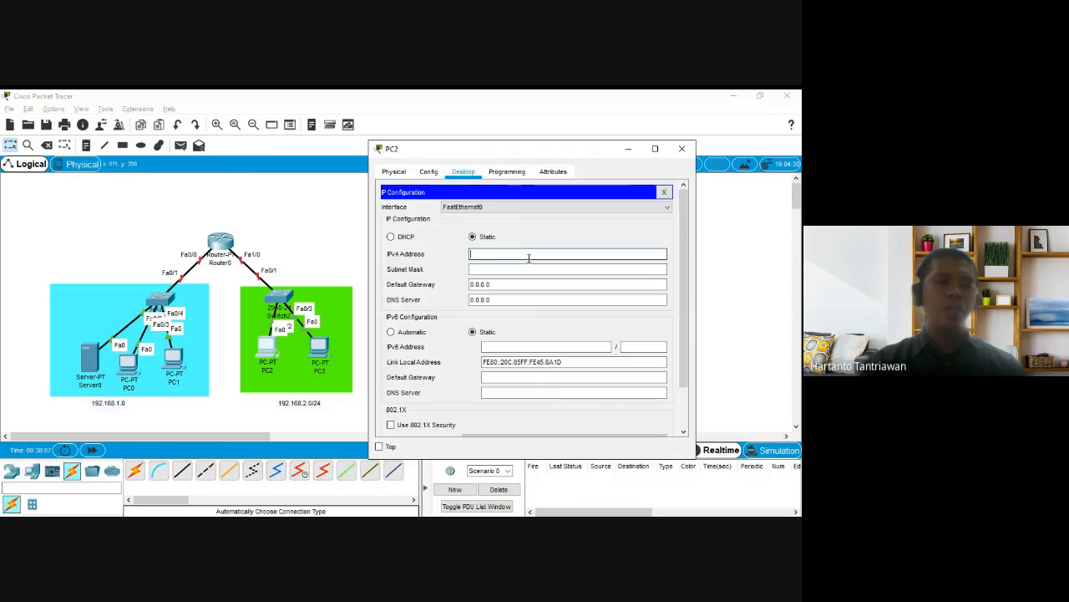
{"action": "type", "text": ".168."}
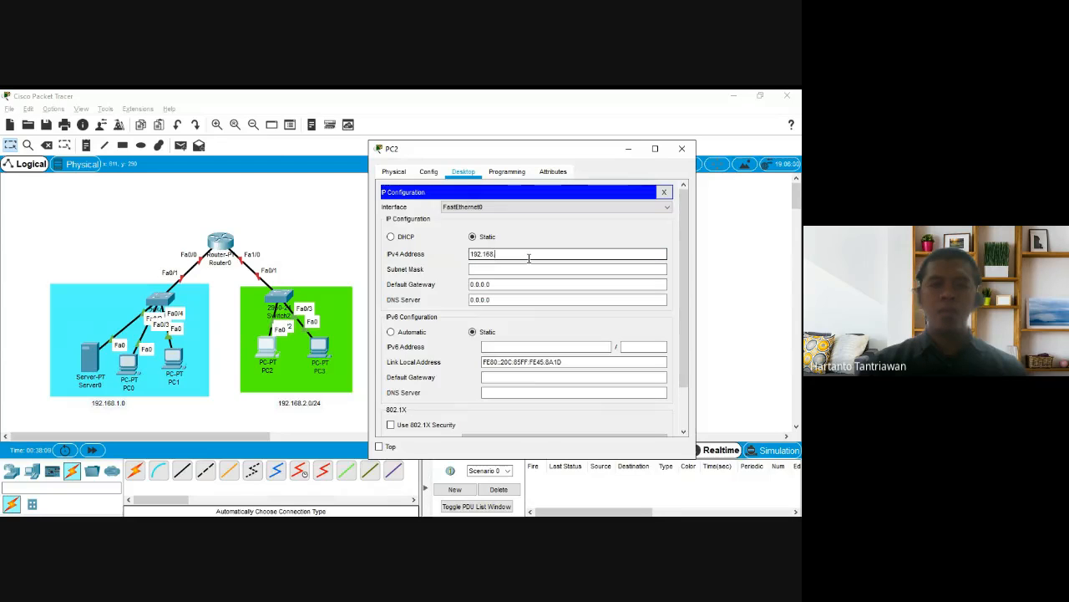
{"action": "type", "text": "1.1"}
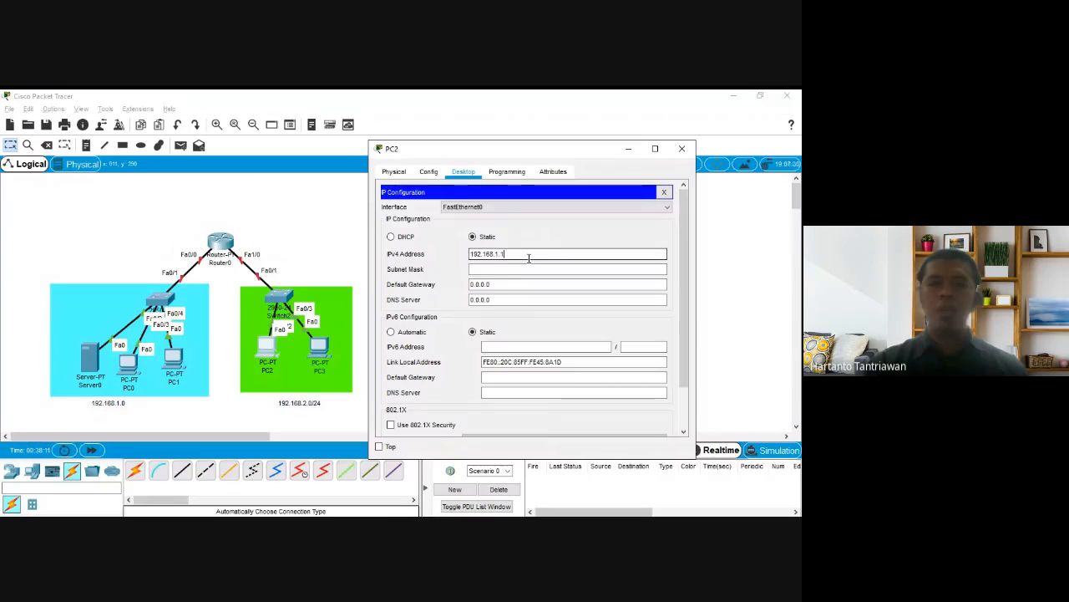
{"action": "key", "text": "Tab"}
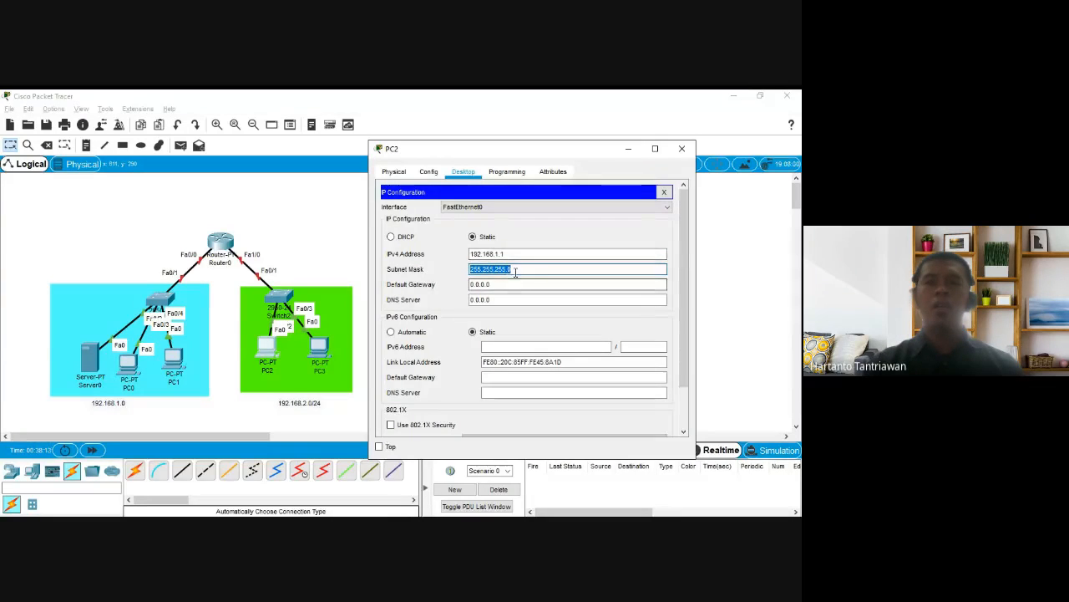
{"action": "left_click", "coordinate": [506, 269]}
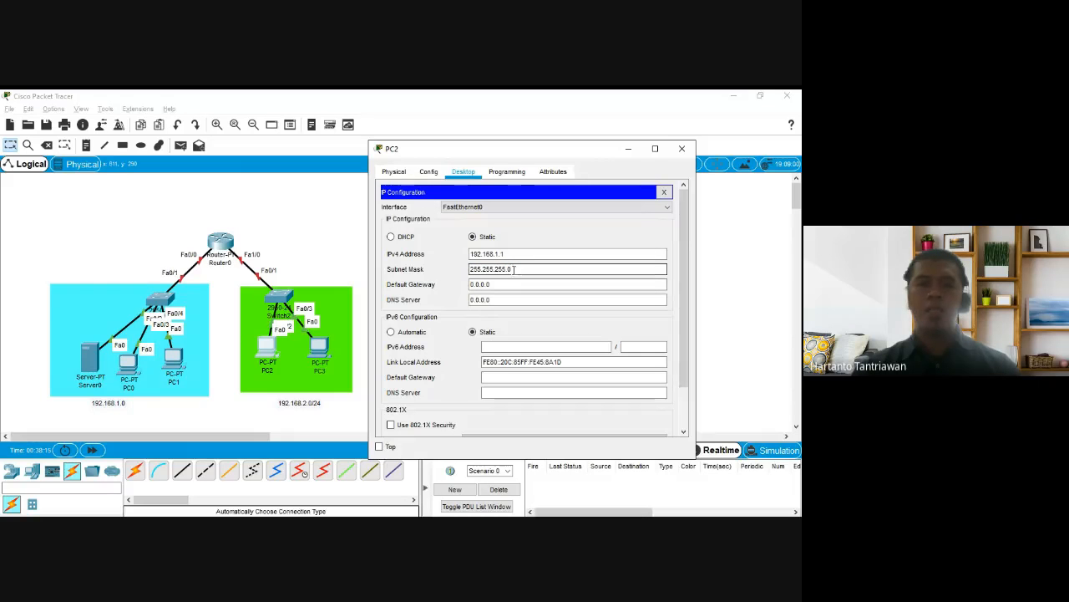
{"action": "left_click", "coordinate": [510, 253]}
{"action": "left_click_drag", "start_coordinate": [510, 253], "coordinate": [460, 259]}
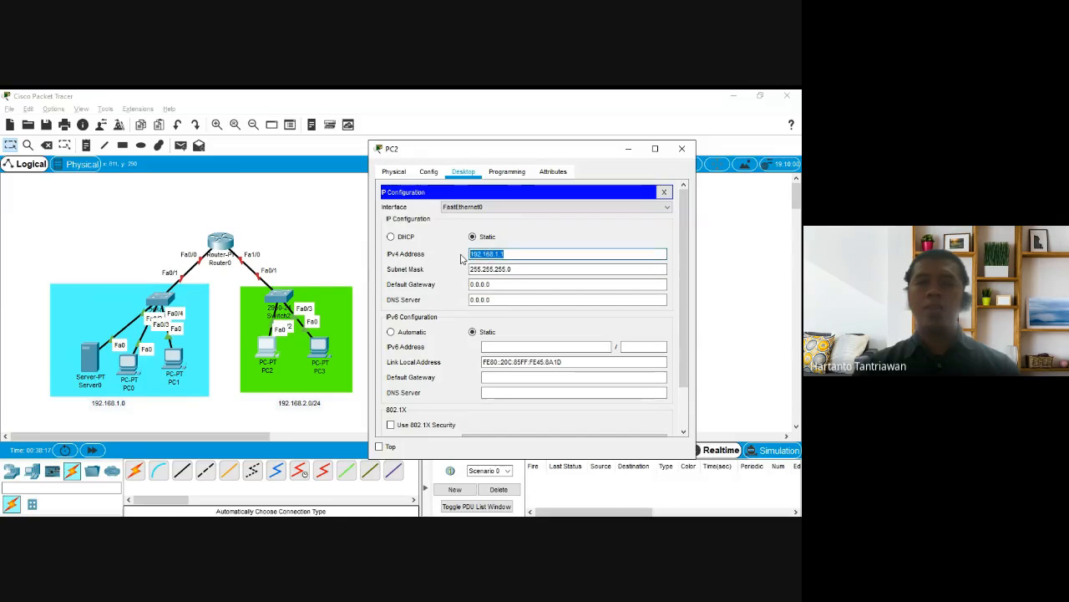
{"action": "left_click", "coordinate": [513, 254]}
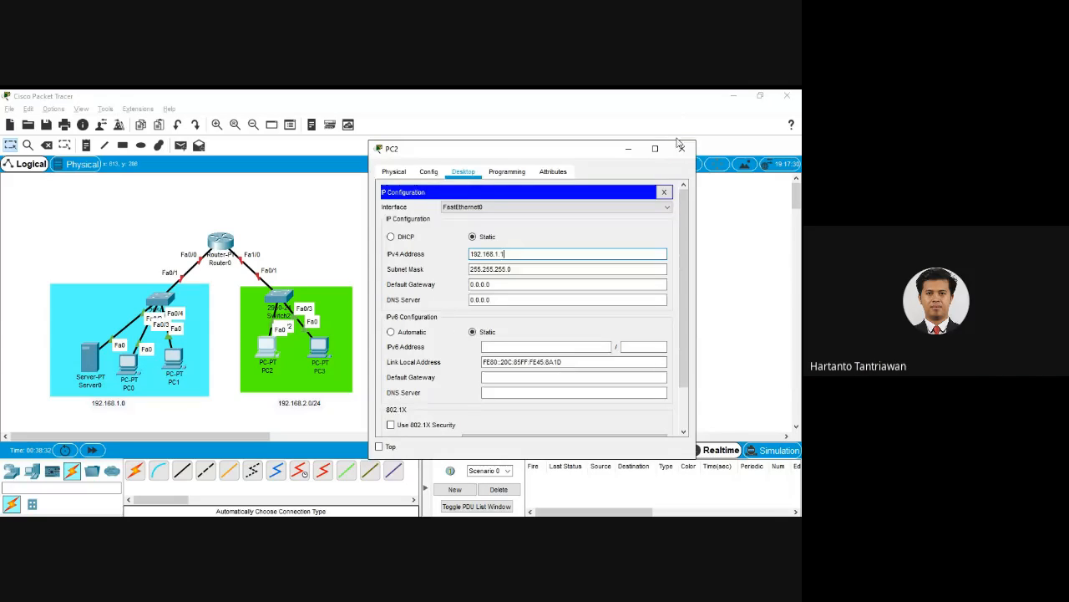
{"action": "left_click", "coordinate": [681, 147]}
Give PC3 the static IPv4 address 192.168.2.2 with subnet mask 255.255.255.0 and close its window
{"action": "left_click", "coordinate": [325, 355]}
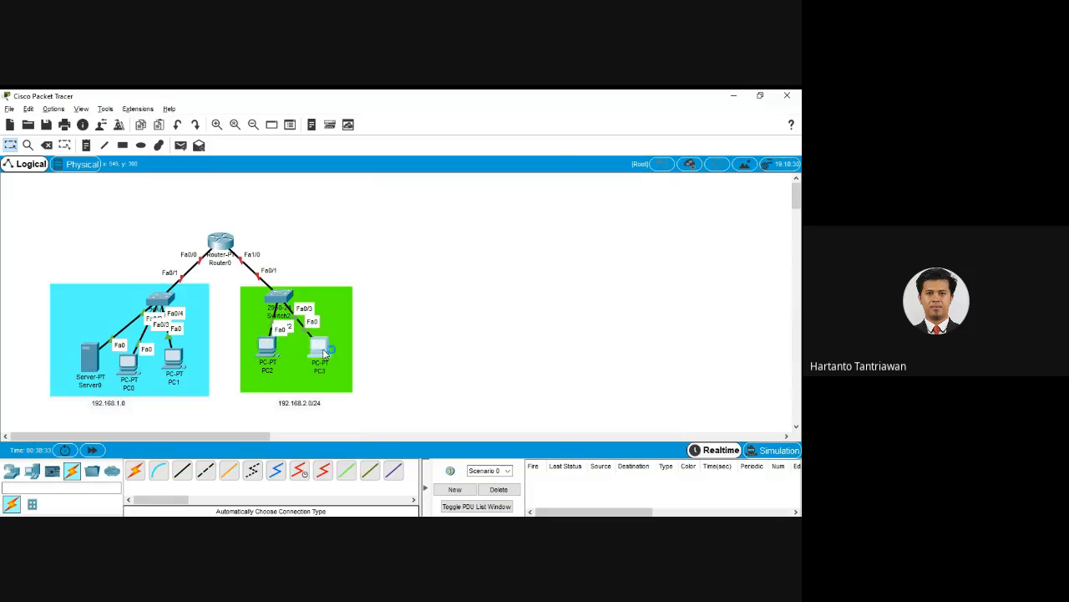
{"action": "left_click", "coordinate": [299, 199]}
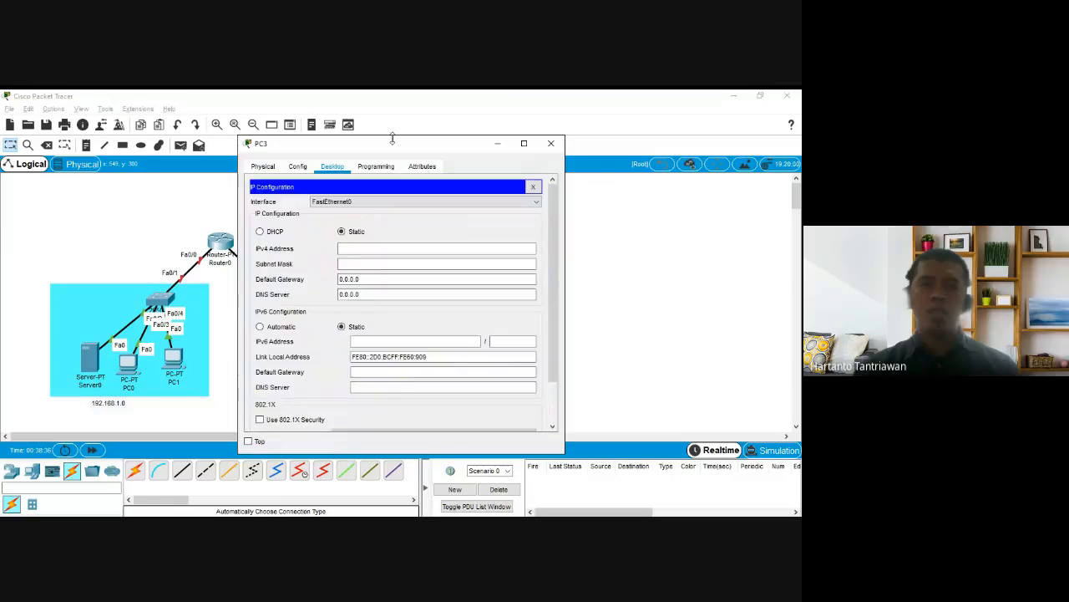
{"action": "left_click_drag", "start_coordinate": [391, 140], "coordinate": [554, 120]}
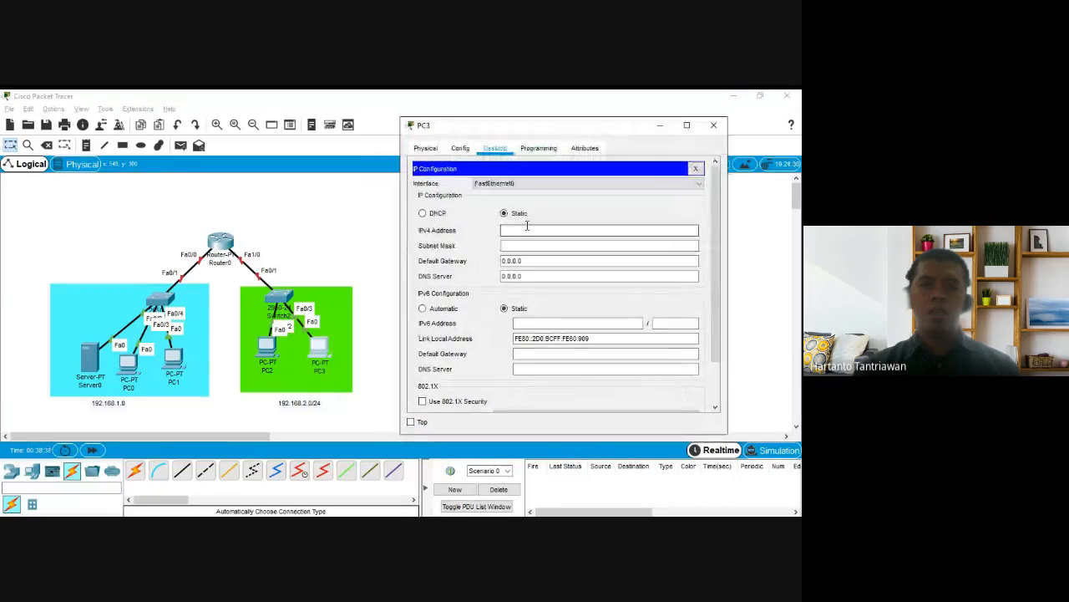
{"action": "left_click", "coordinate": [527, 230]}
{"action": "type", "text": "192.168."}
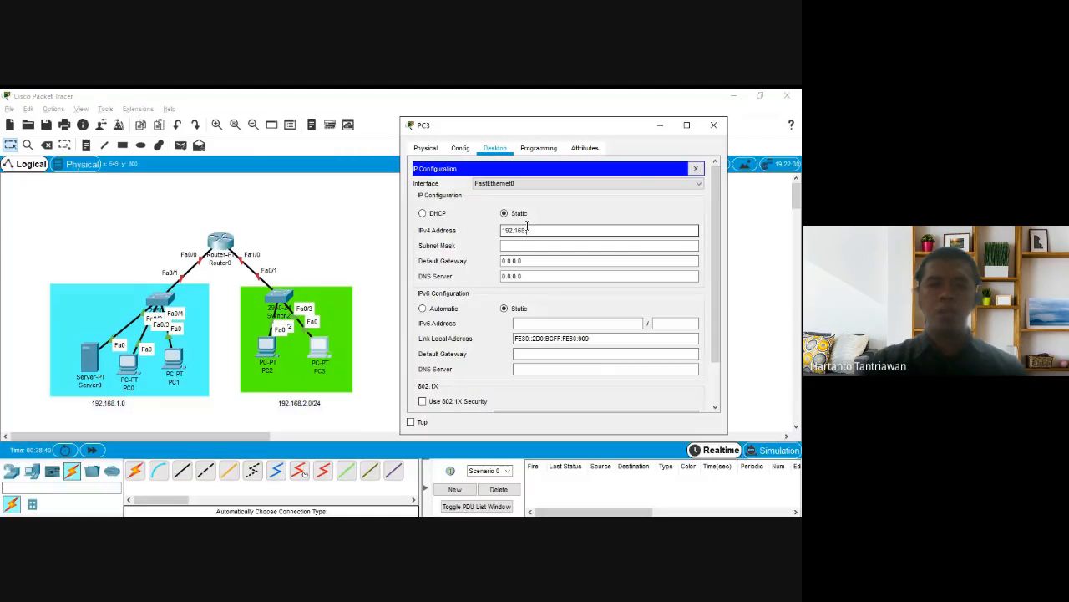
{"action": "type", "text": "2.2"}
{"action": "key", "text": "Tab"}
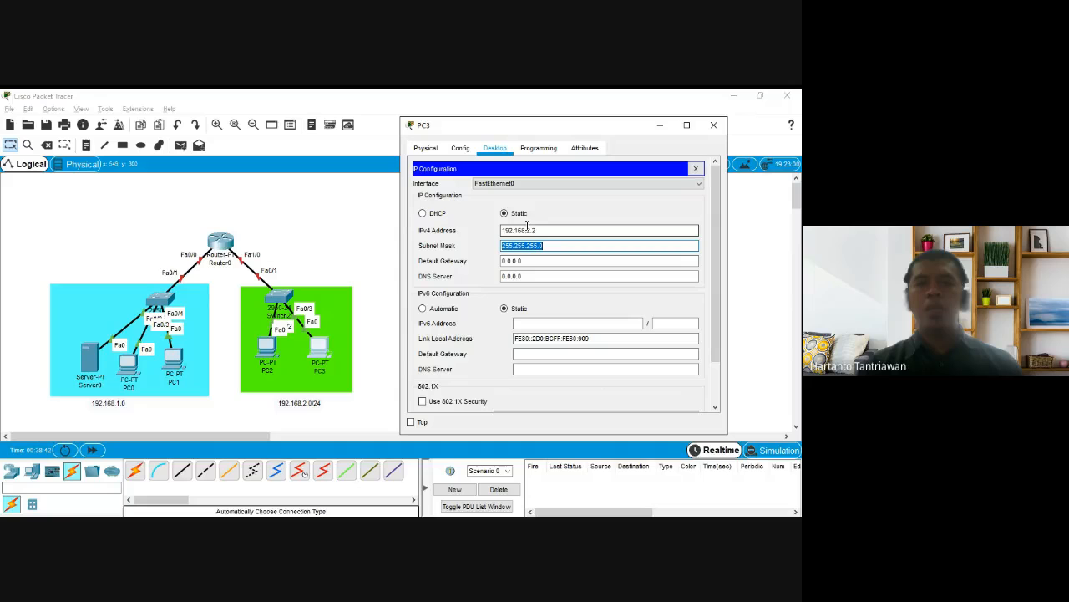
{"action": "left_click", "coordinate": [712, 125]}
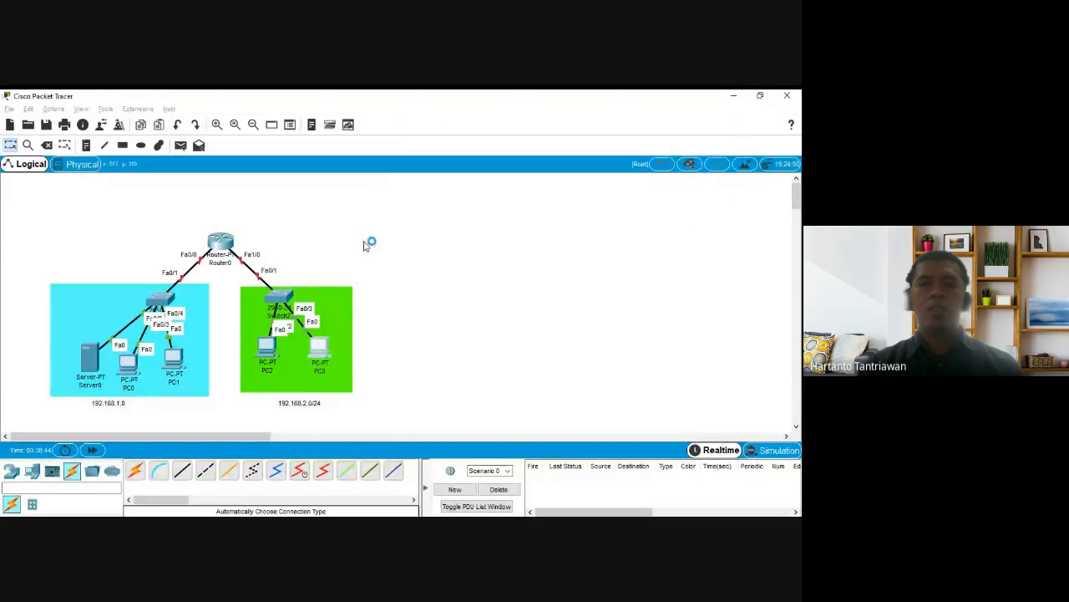
Test connectivity in the green subnet with simple PDUs from PC2 to PC3 and from PC3 to PC2
{"action": "left_click", "coordinate": [180, 145]}
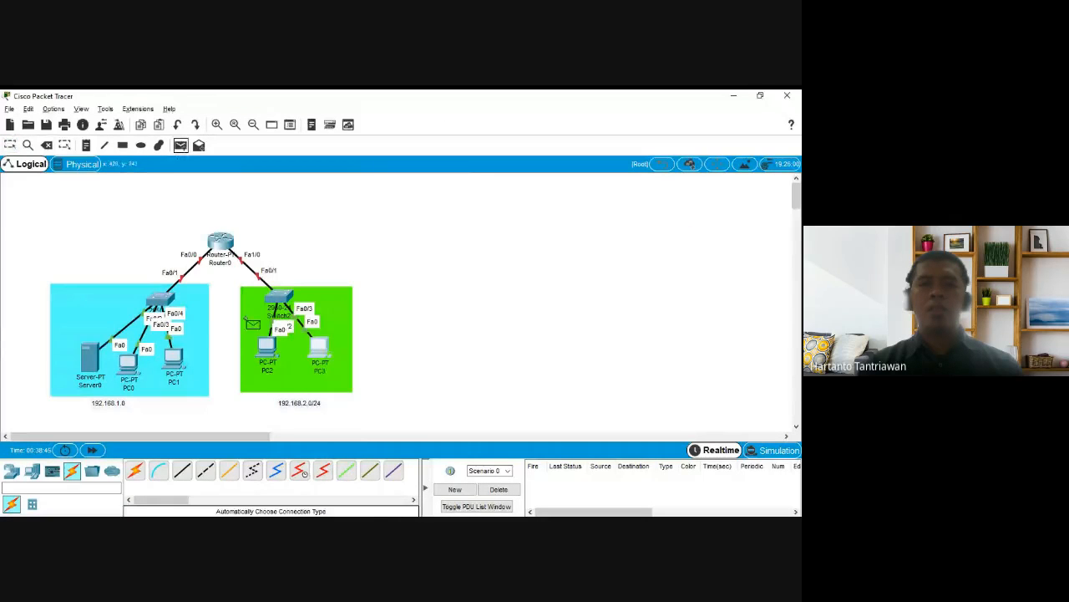
{"action": "left_click", "coordinate": [320, 348]}
{"action": "left_click", "coordinate": [320, 351]}
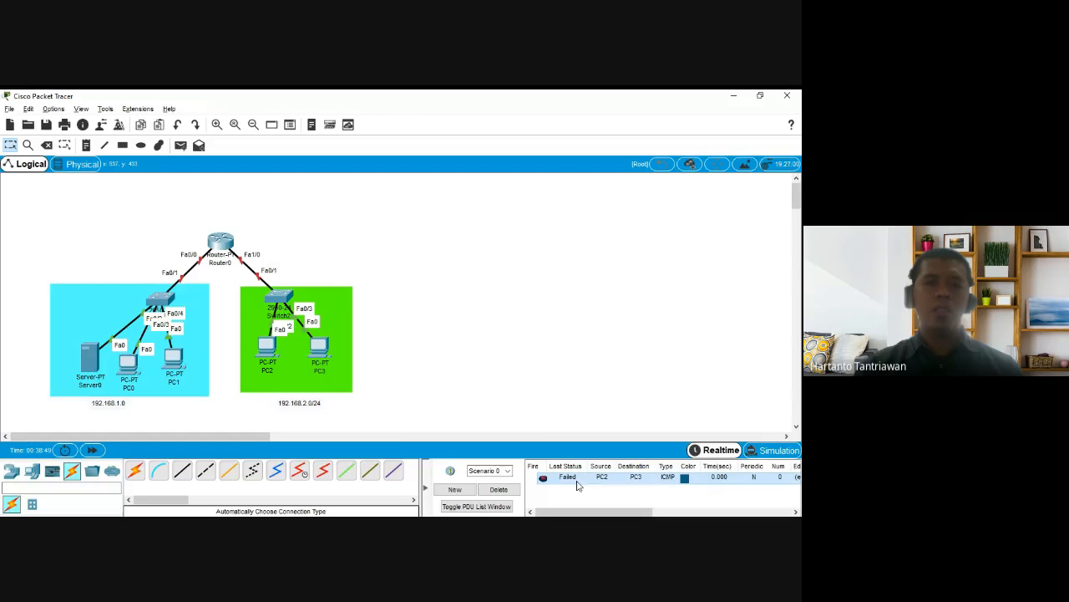
{"action": "left_click", "coordinate": [180, 145]}
{"action": "left_click", "coordinate": [320, 349]}
{"action": "left_click", "coordinate": [267, 351]}
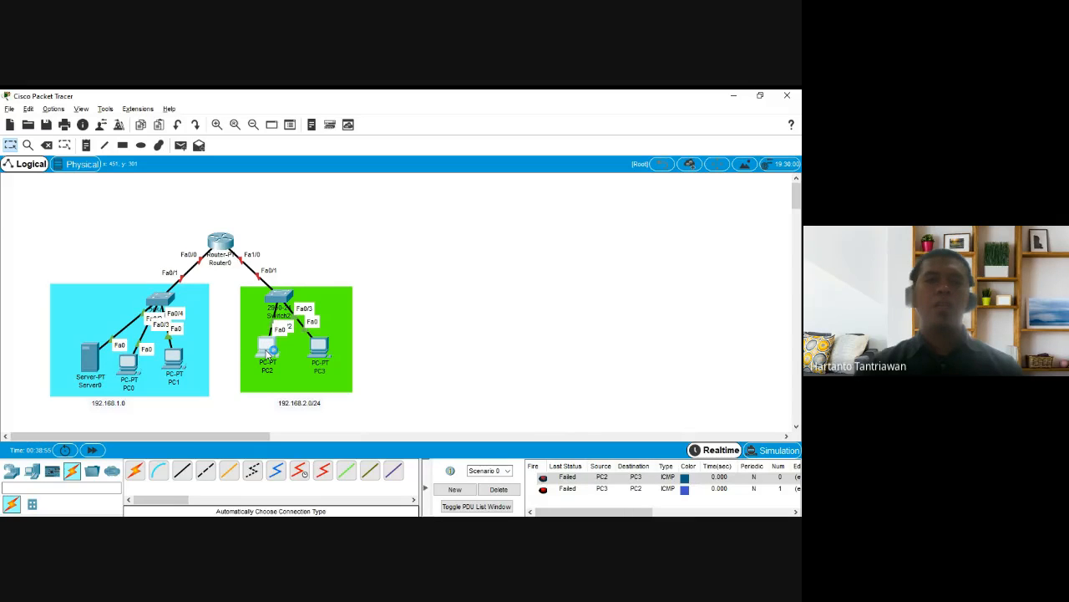
Change PC2's static IPv4 address to 192.168.2.1 and close its window
{"action": "left_click", "coordinate": [268, 352]}
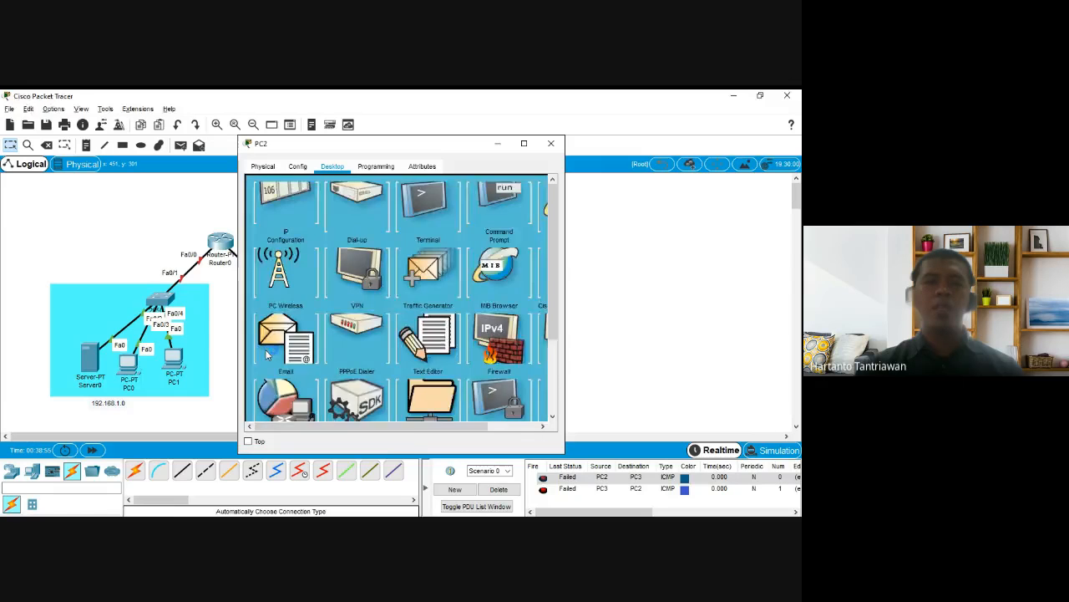
{"action": "left_click", "coordinate": [291, 216]}
{"action": "left_click", "coordinate": [371, 248]}
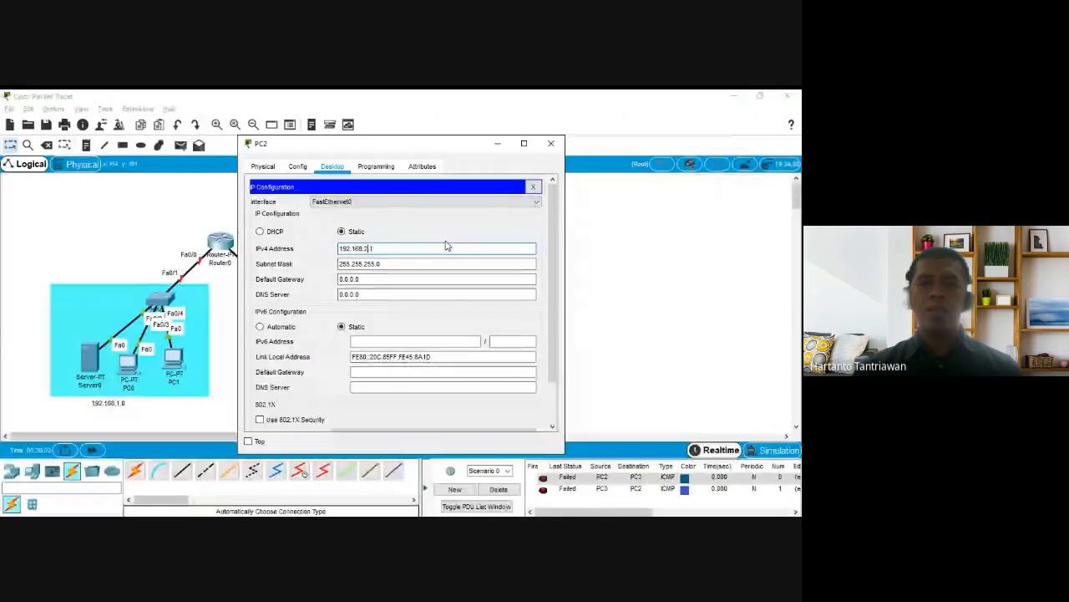
{"action": "left_click", "coordinate": [550, 143]}
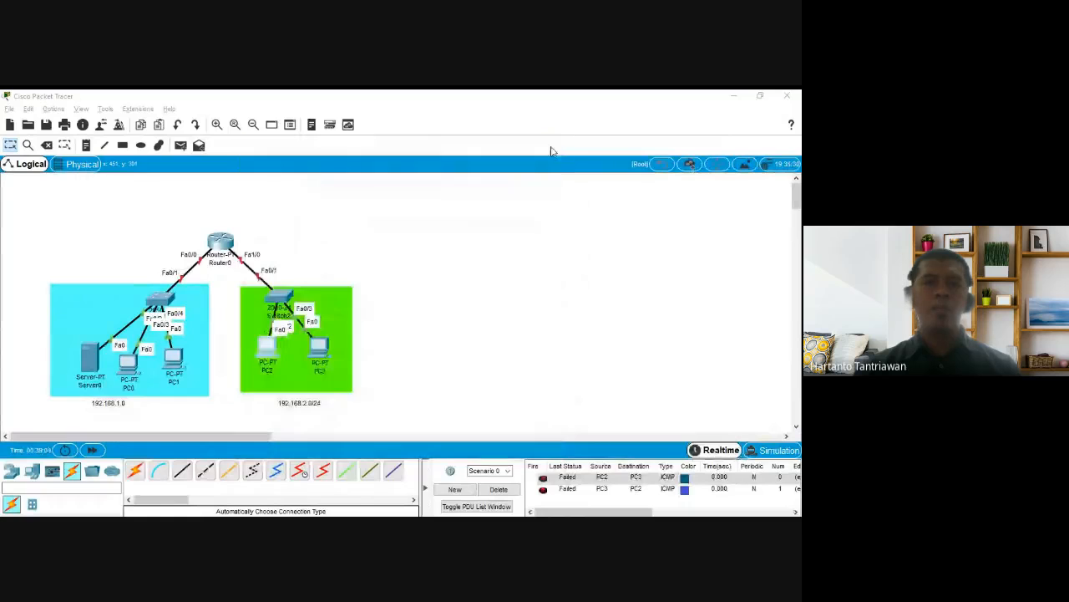
Send another simple PDU from PC2 to PC3, check its status, and delete the test scenario
{"action": "left_click", "coordinate": [180, 145]}
{"action": "left_click", "coordinate": [267, 345]}
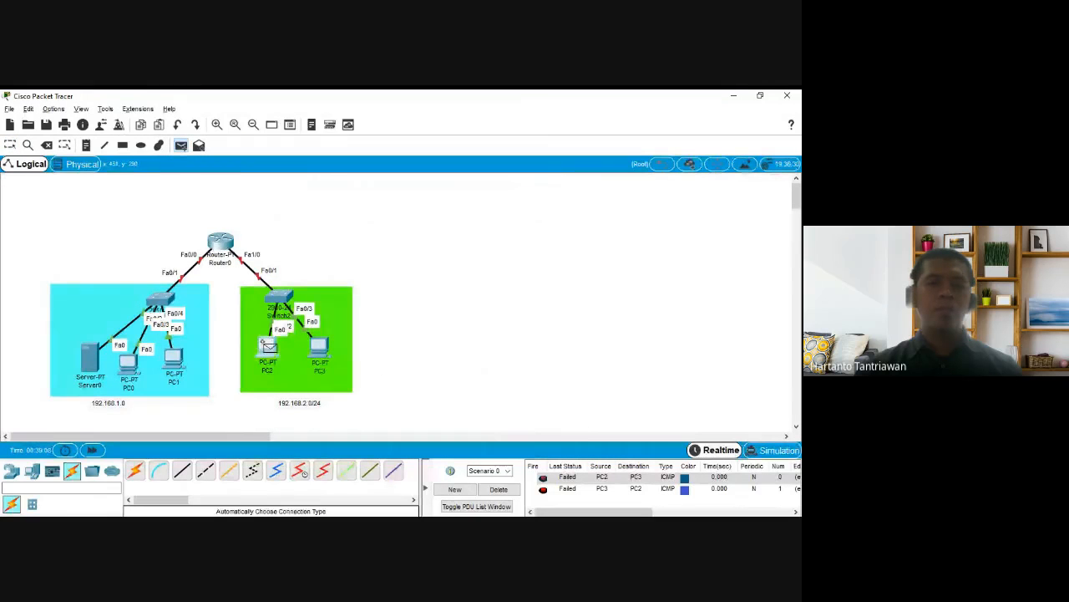
{"action": "left_click", "coordinate": [319, 345]}
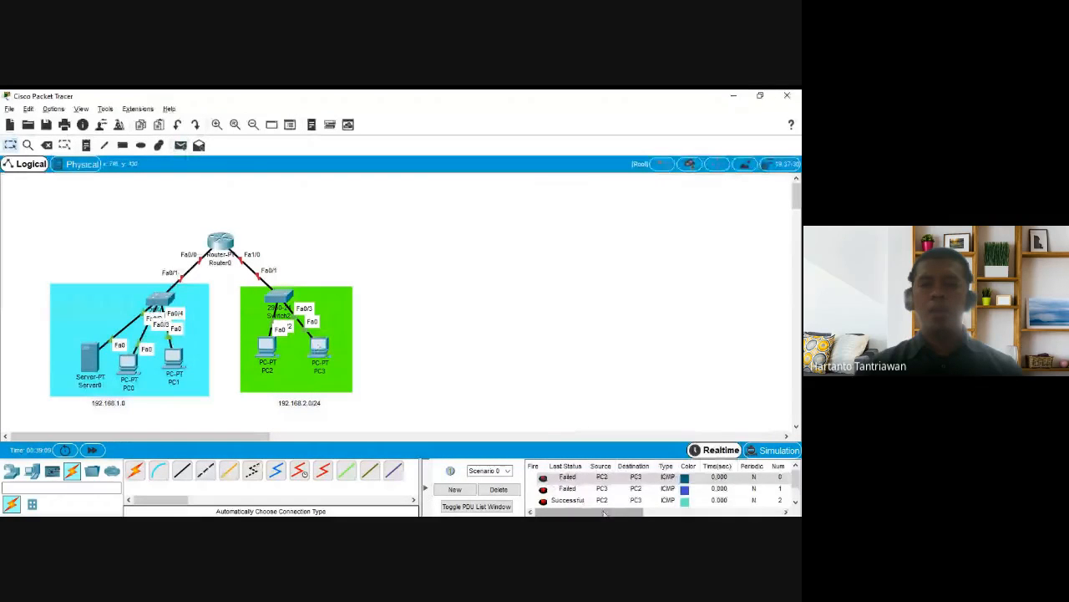
{"action": "scroll", "coordinate": [585, 502], "scroll_direction": "down", "scroll_amount": 1}
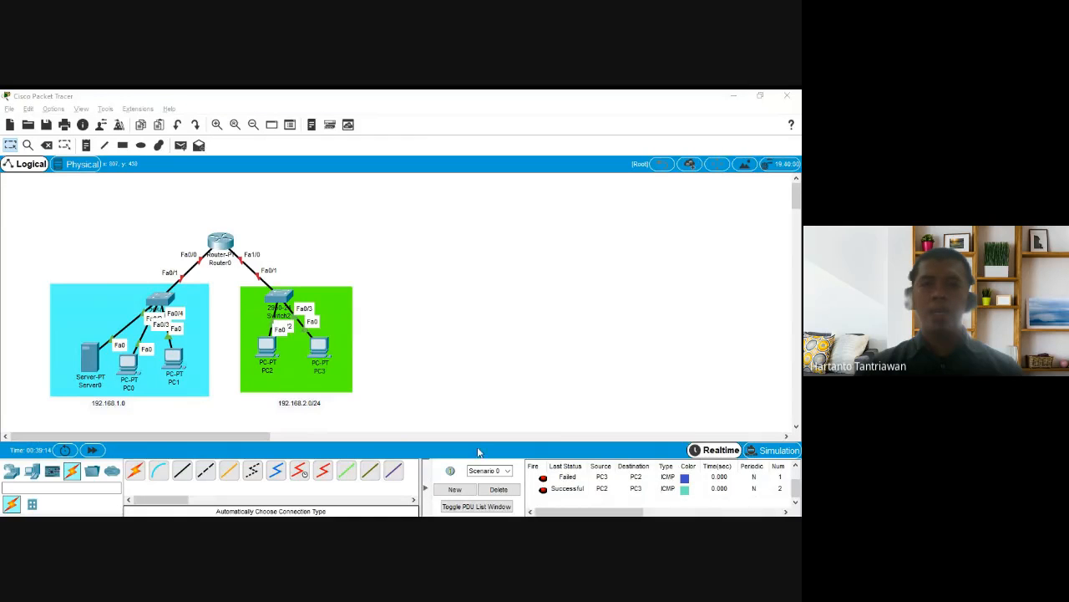
{"action": "left_click", "coordinate": [498, 489]}
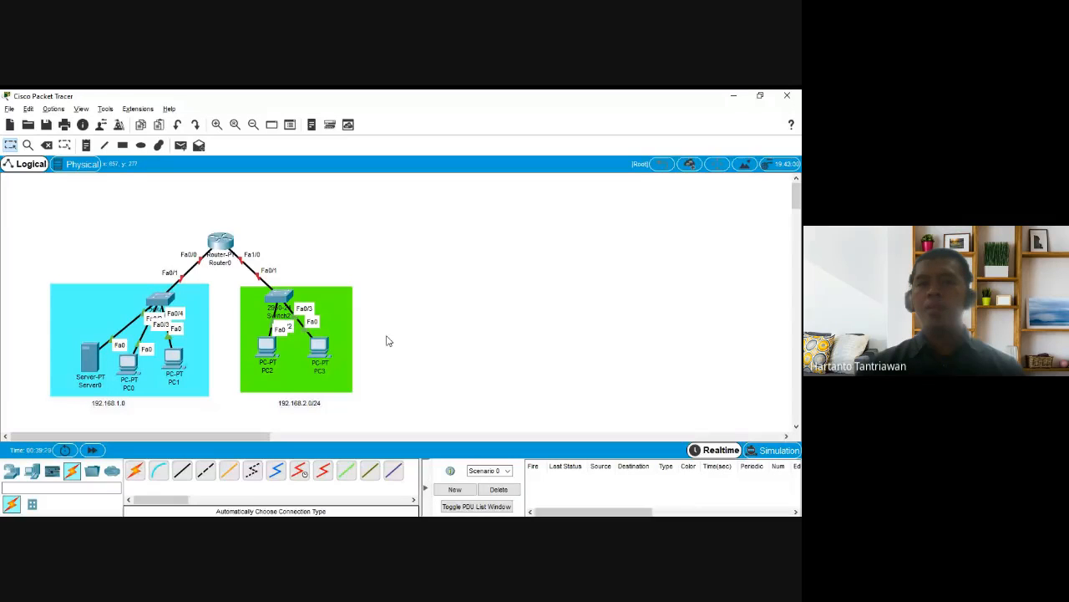
Switch PC3's IPv4 configuration from static addressing to DHCP and close its window
{"action": "left_click", "coordinate": [329, 357]}
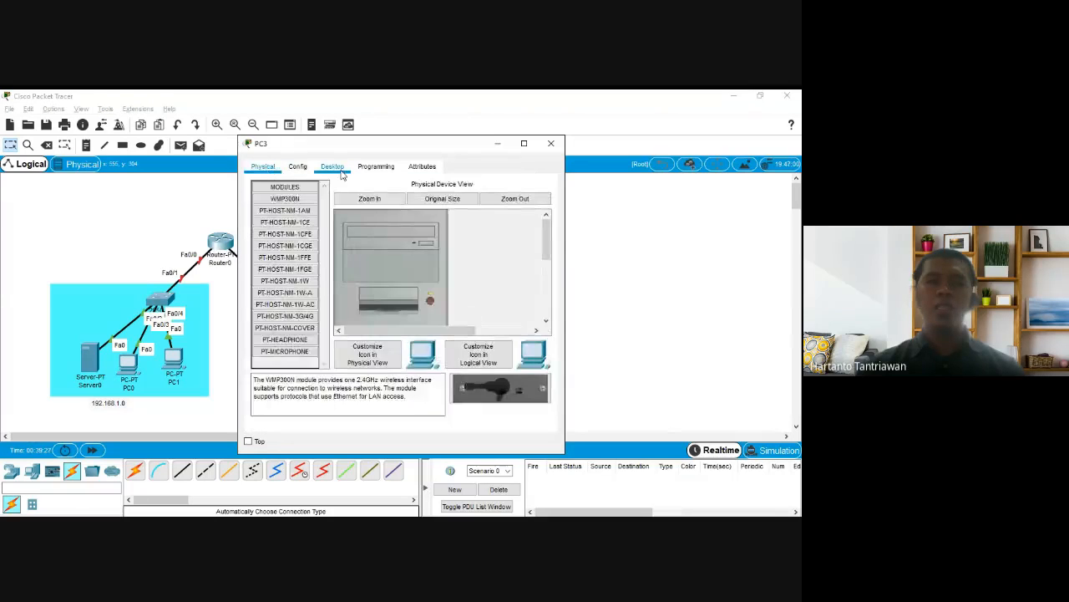
{"action": "left_click", "coordinate": [368, 168]}
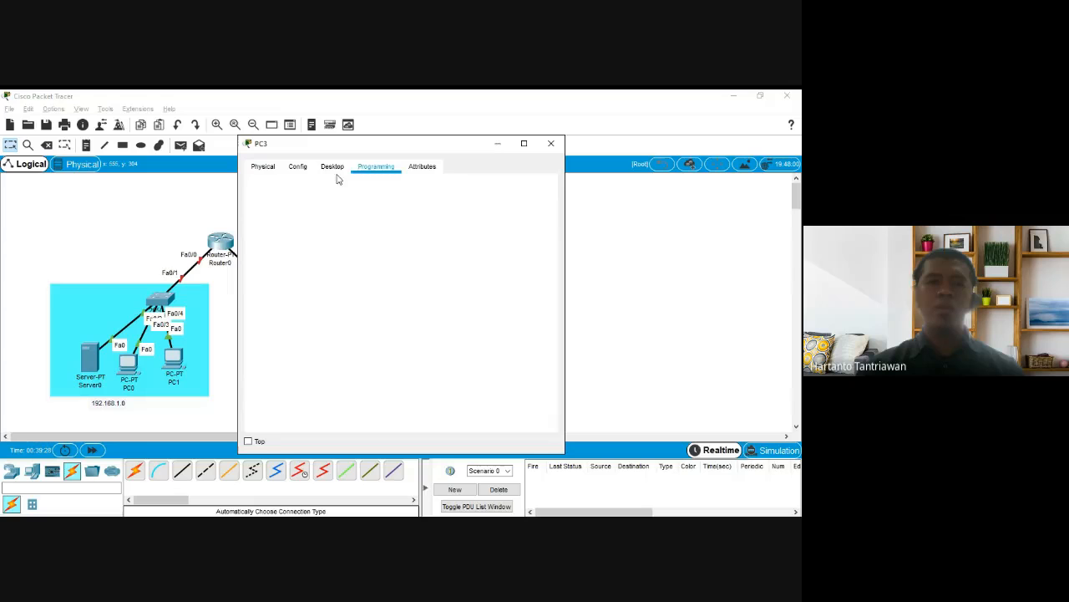
{"action": "left_click", "coordinate": [333, 168]}
{"action": "left_click", "coordinate": [542, 187]}
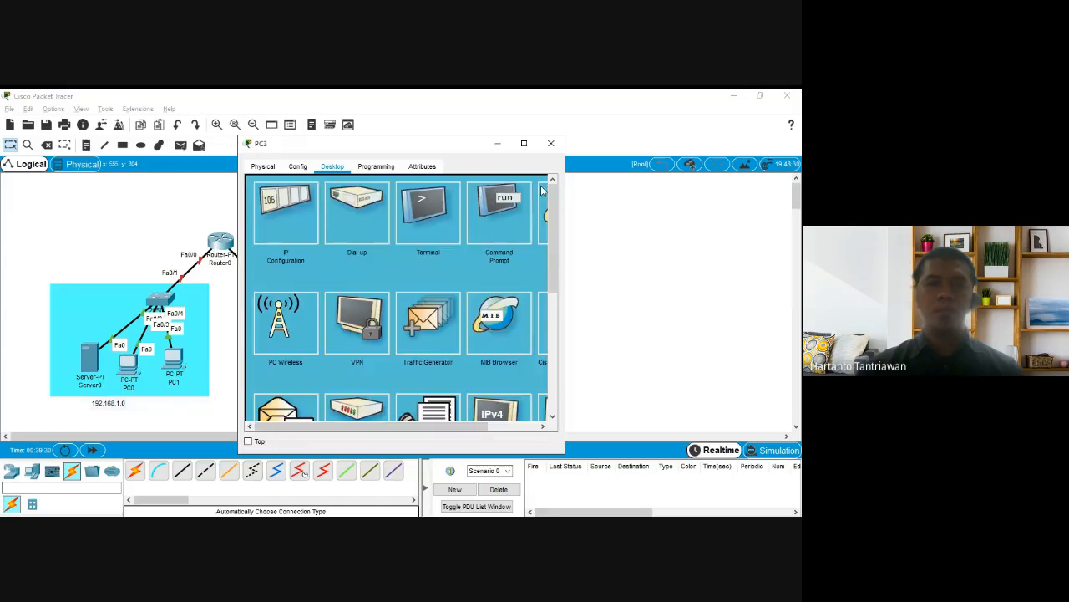
{"action": "left_click", "coordinate": [286, 217]}
{"action": "left_click", "coordinate": [276, 236]}
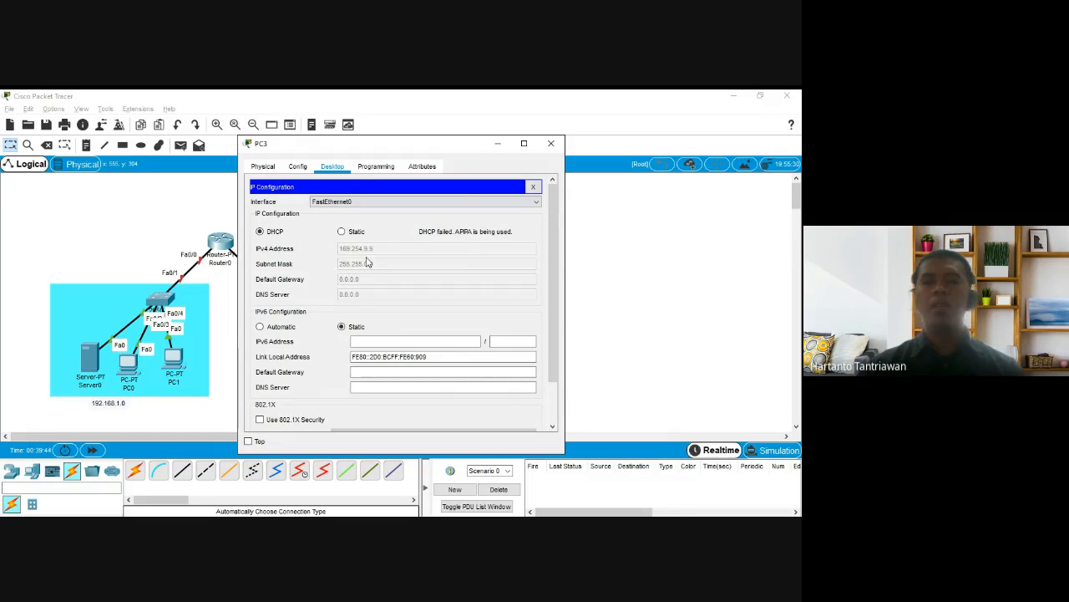
{"action": "left_click", "coordinate": [533, 186]}
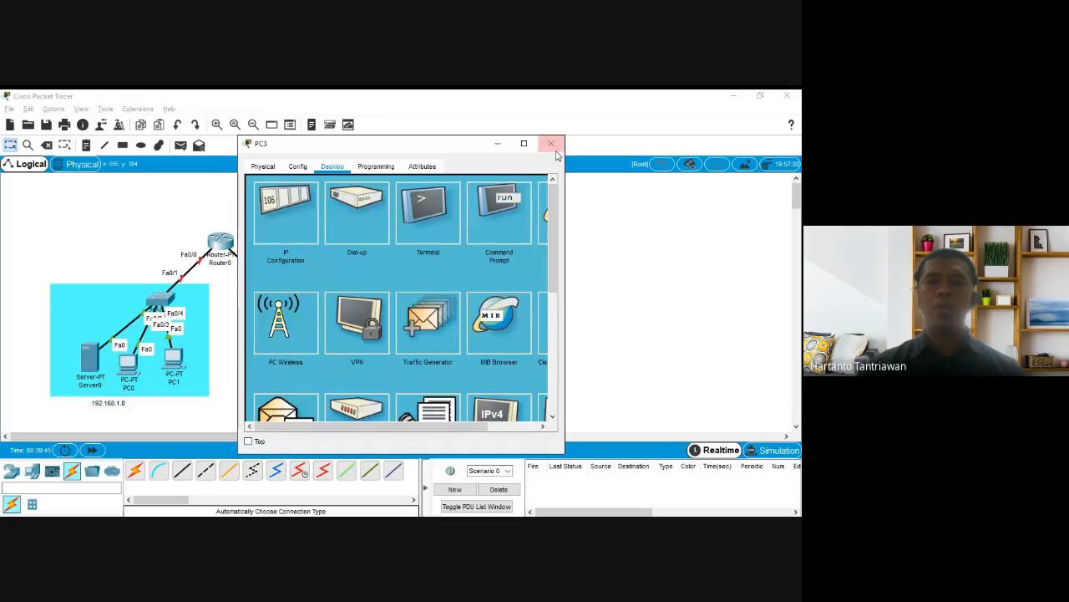
{"action": "left_click", "coordinate": [550, 143]}
Review the IP configuration of PC1 and close its window
{"action": "left_click", "coordinate": [177, 363]}
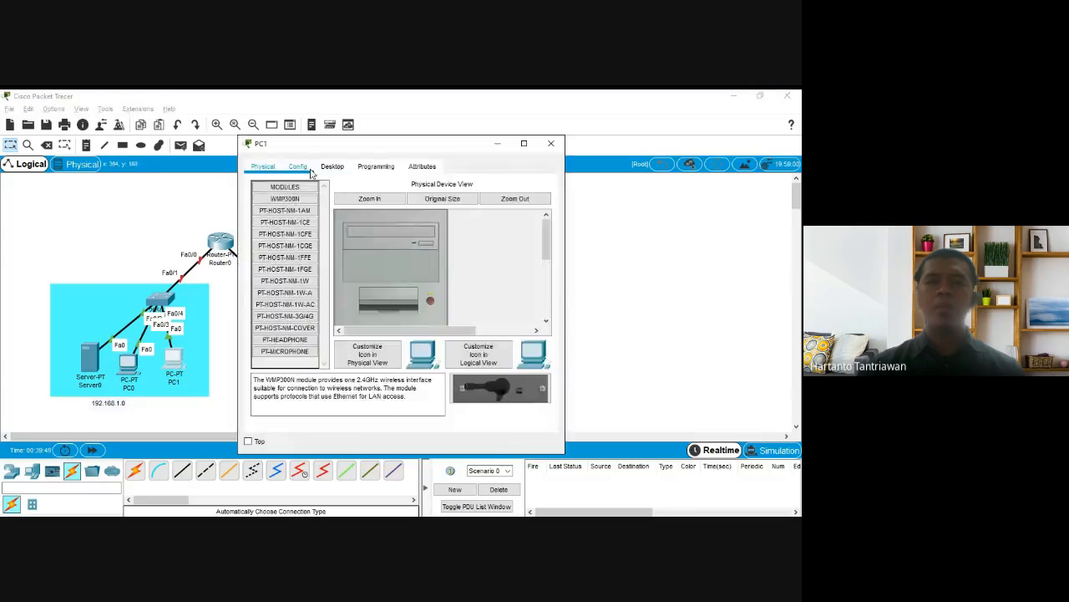
{"action": "left_click", "coordinate": [328, 166]}
{"action": "left_click", "coordinate": [294, 211]}
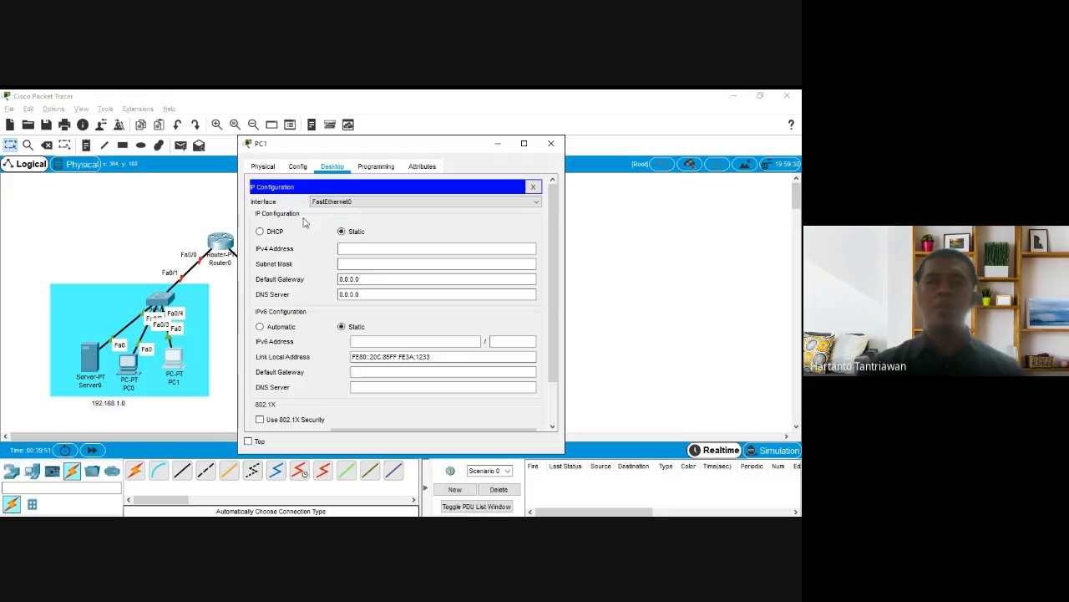
{"action": "left_click", "coordinate": [551, 144]}
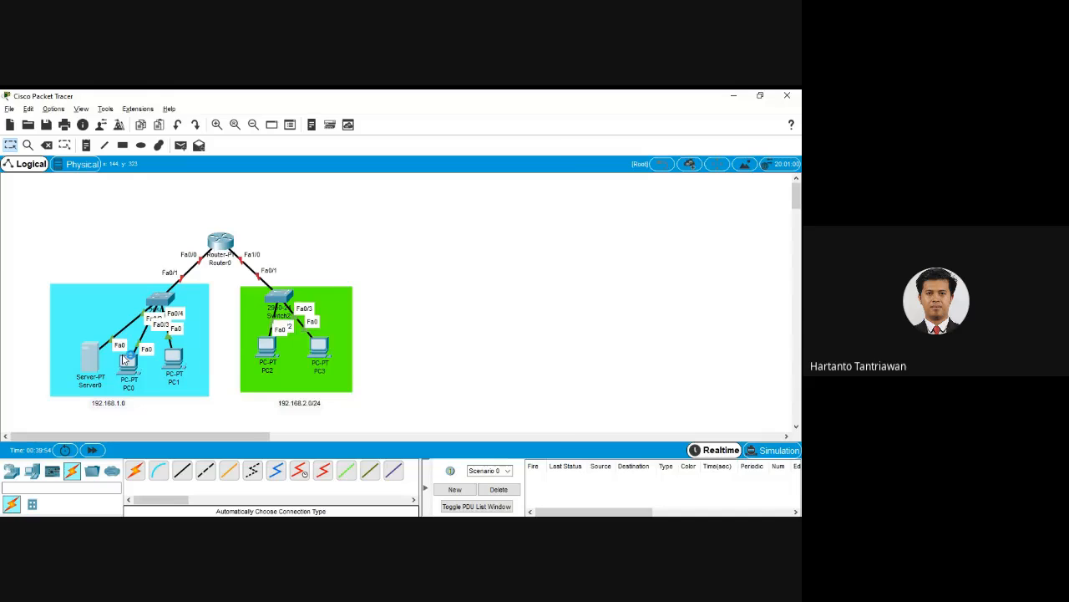
Give Server0 the static IPv4 address 192.168.1.2 with subnet mask 255.255.255.0
{"action": "left_click", "coordinate": [333, 167]}
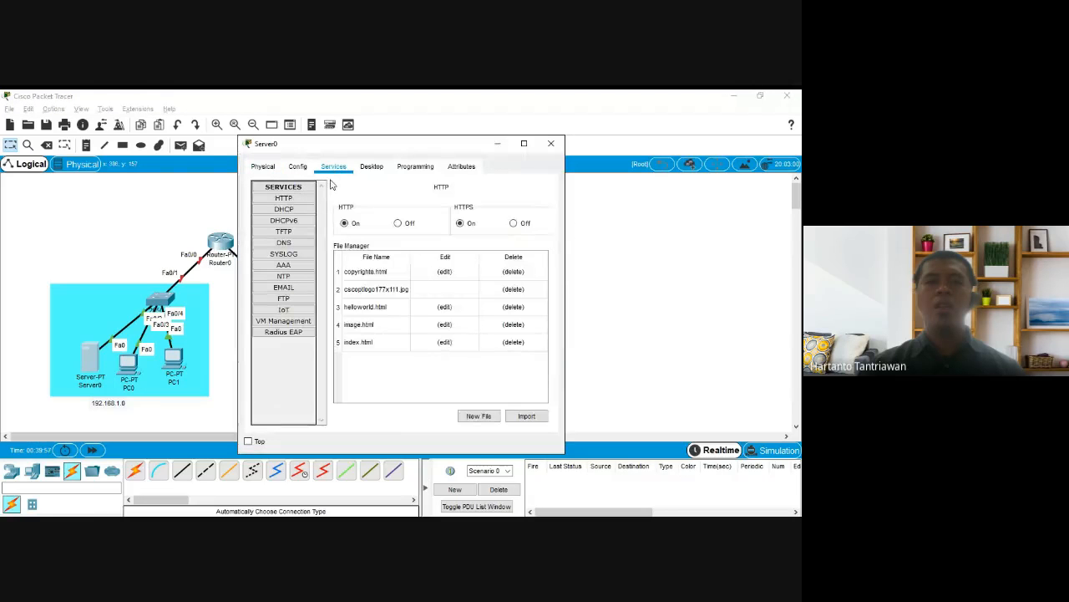
{"action": "left_click", "coordinate": [367, 167]}
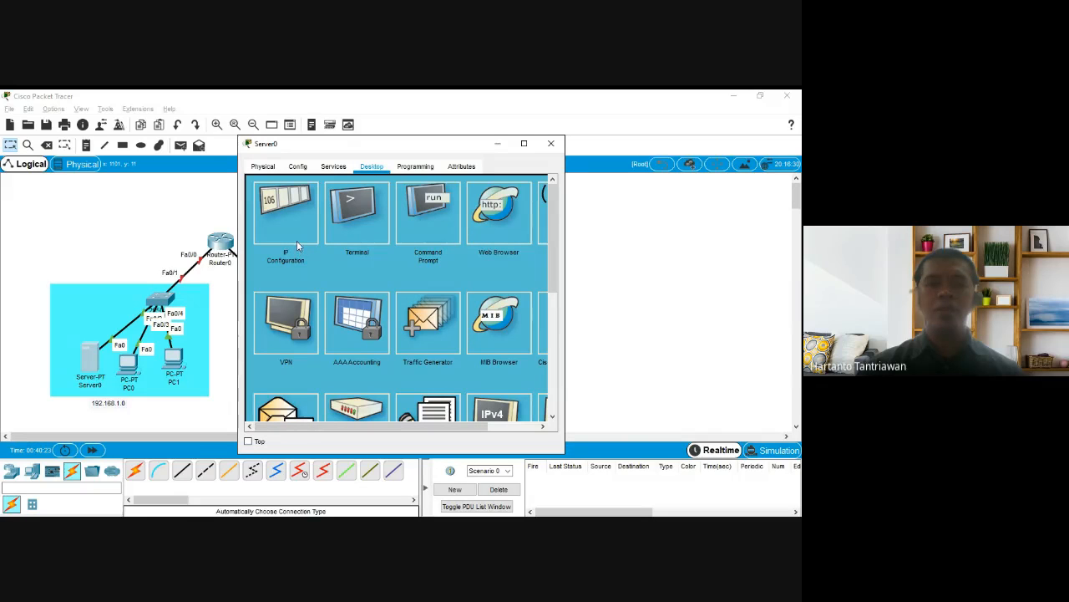
{"action": "left_click", "coordinate": [307, 213]}
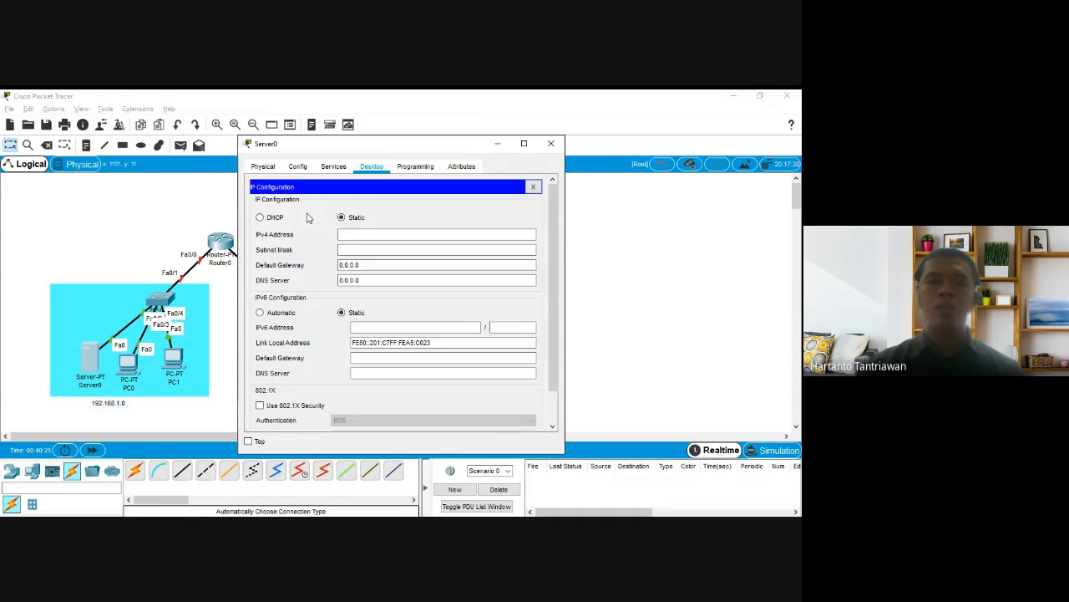
{"action": "left_click", "coordinate": [360, 233]}
{"action": "type", "text": "192"}
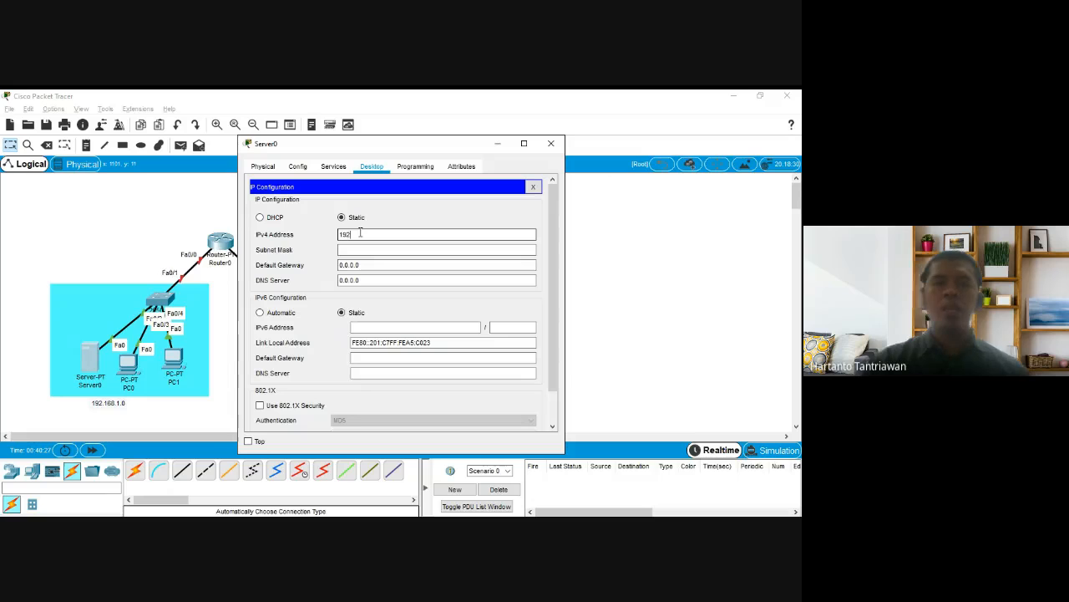
{"action": "type", "text": ".168.1.2"}
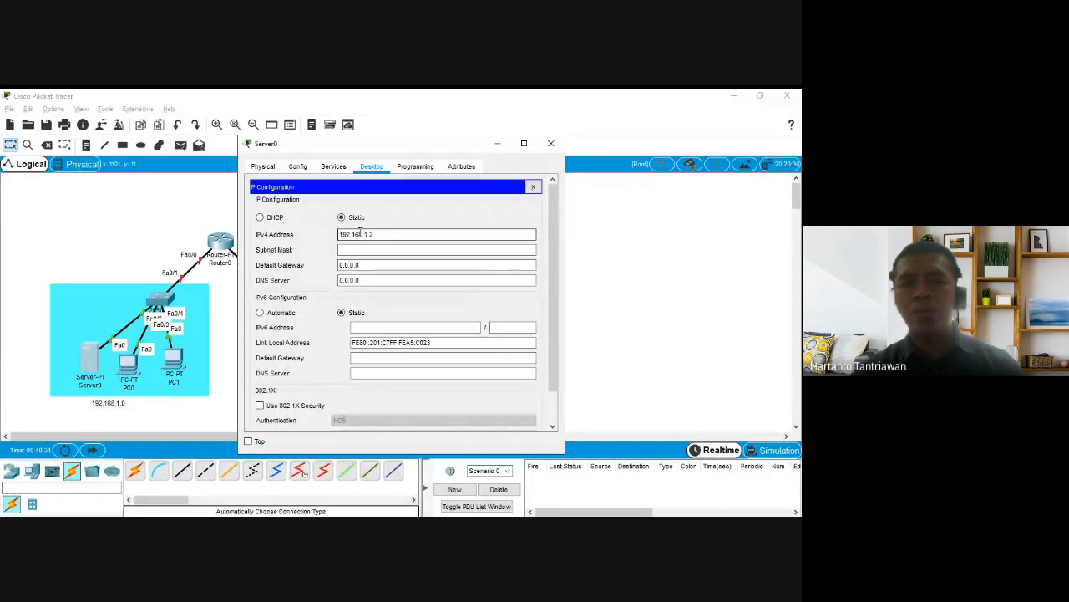
{"action": "key", "text": "Tab"}
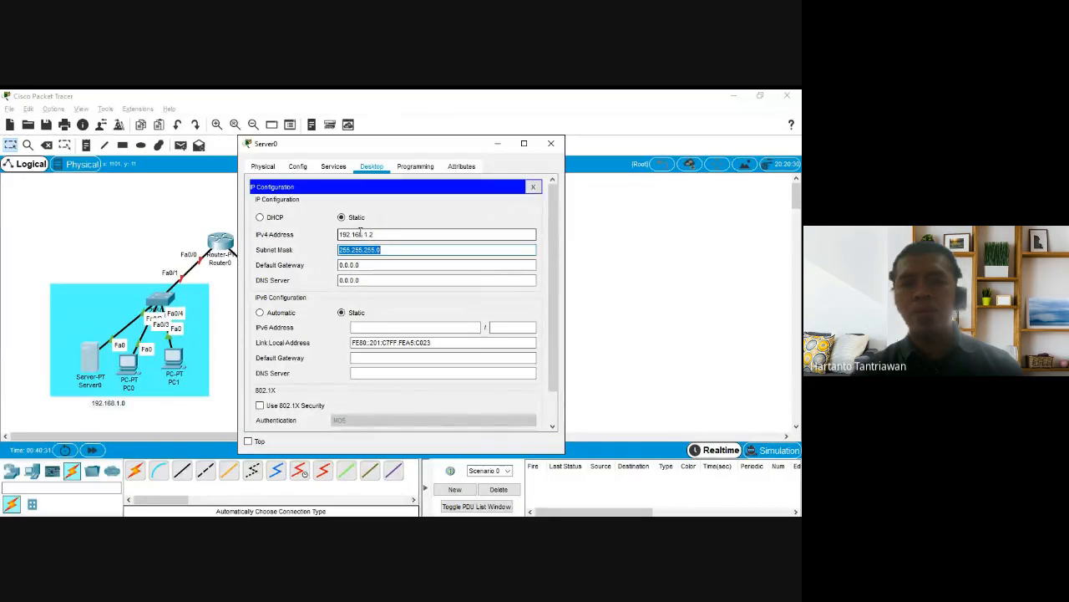
{"action": "key", "text": "Tab"}
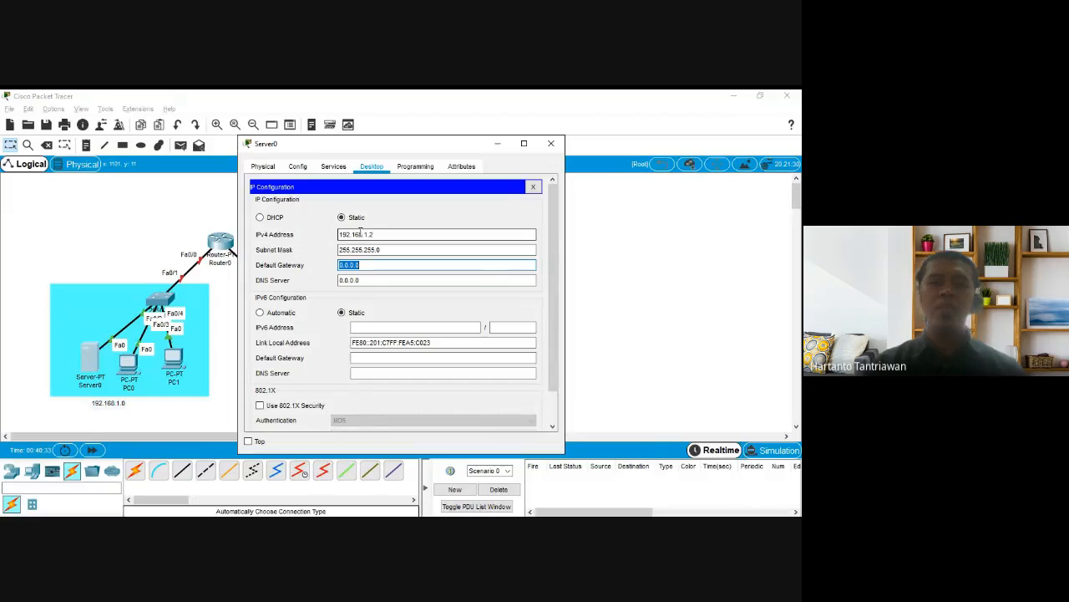
Set Server0's default gateway to 192.168.1.1 and its DNS server to 192.168.1.2, and close its window
{"action": "type", "text": "192"}
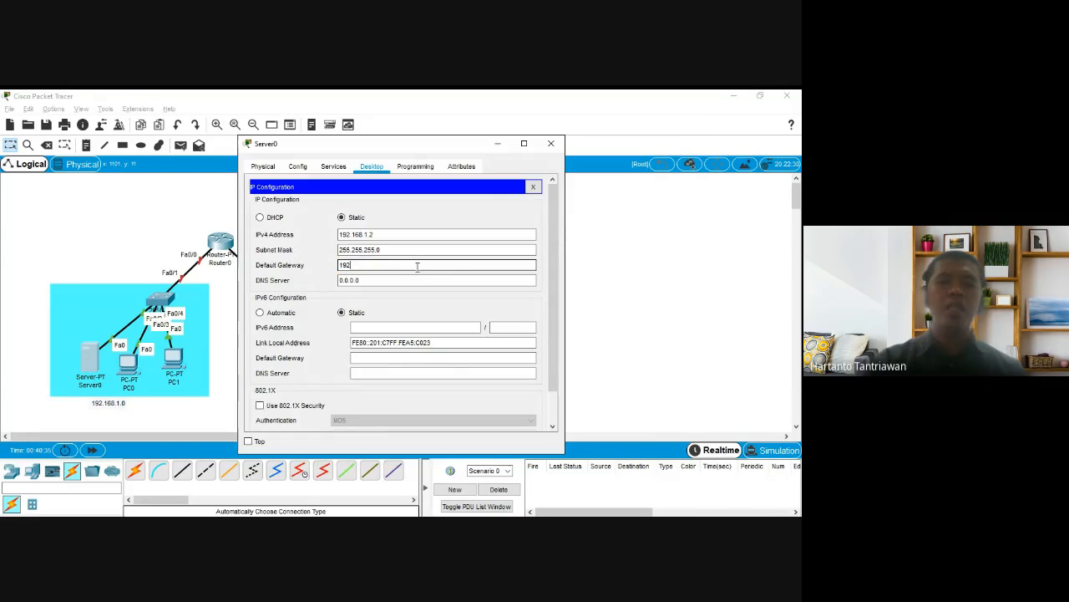
{"action": "type", "text": ".168.1."}
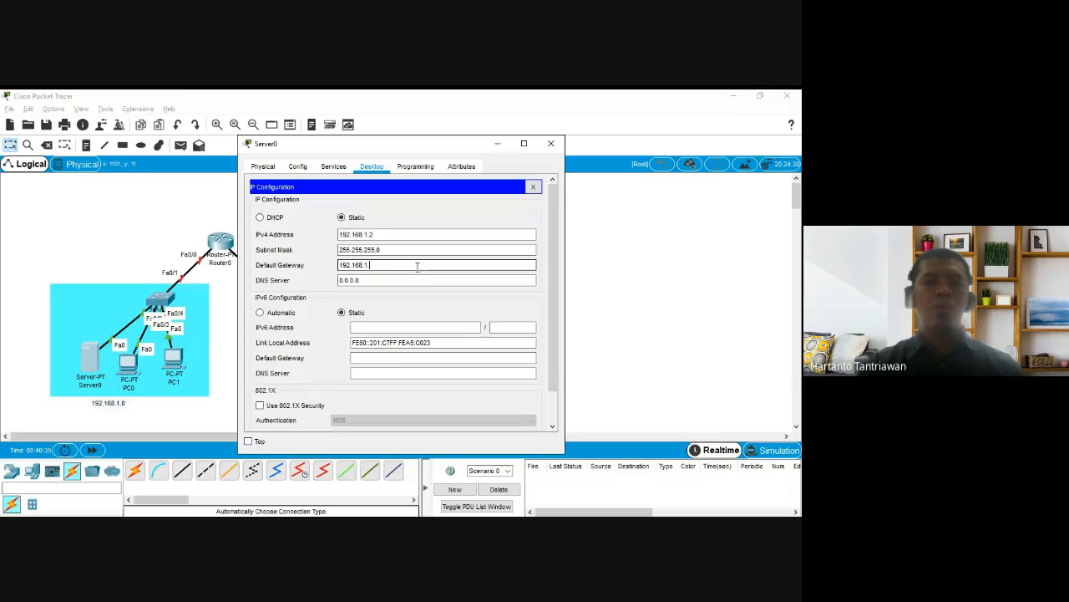
{"action": "type", "text": "1"}
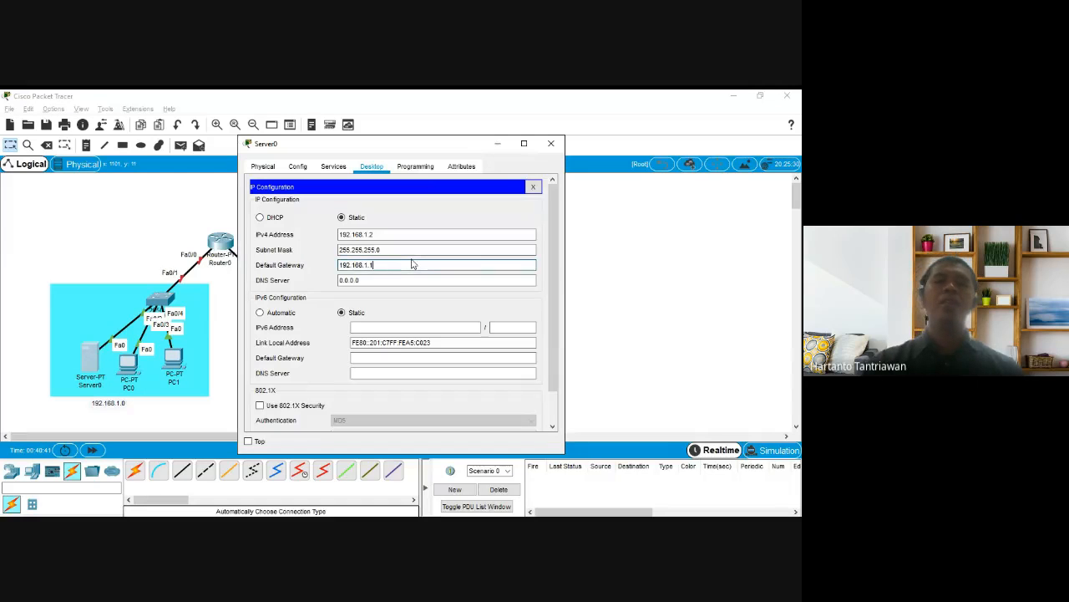
{"action": "key", "text": "Tab"}
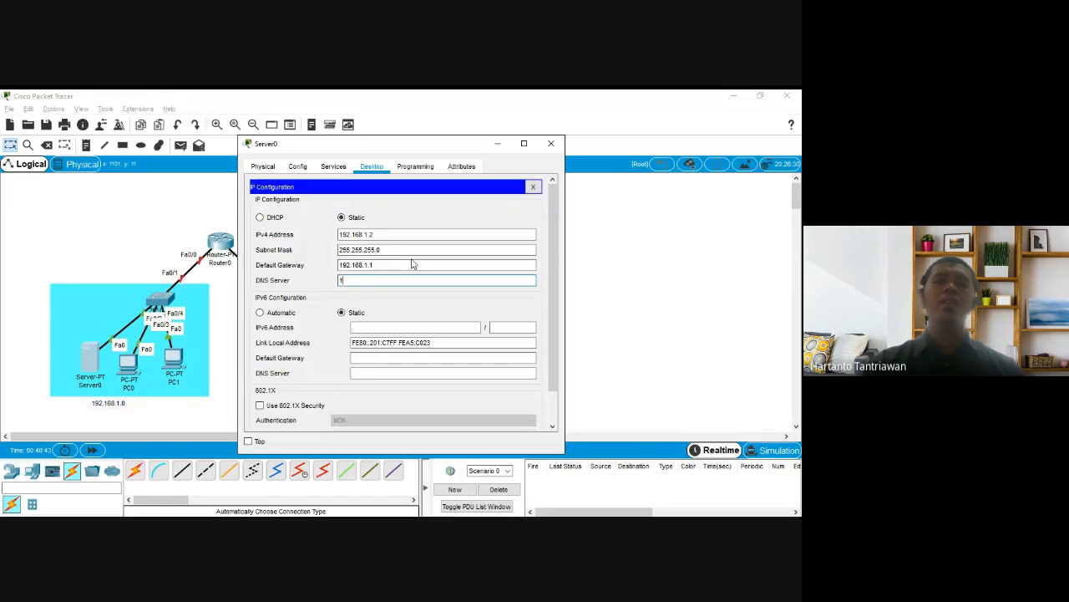
{"action": "type", "text": "192,"}
{"action": "key", "text": "BackSpace"}
{"action": "type", "text": ".168.1.2"}
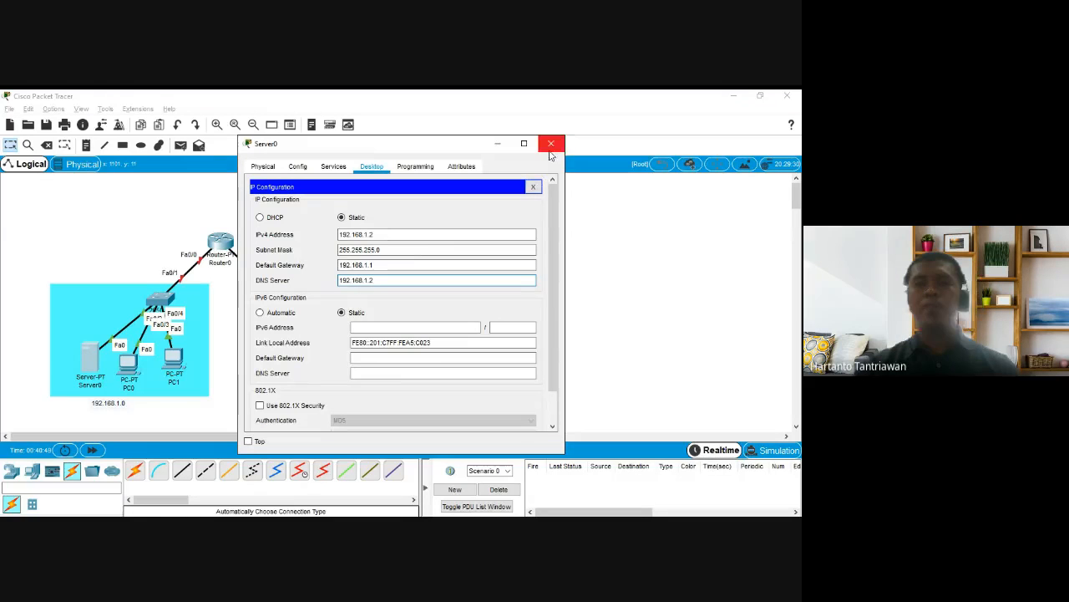
{"action": "double_click", "coordinate": [386, 267]}
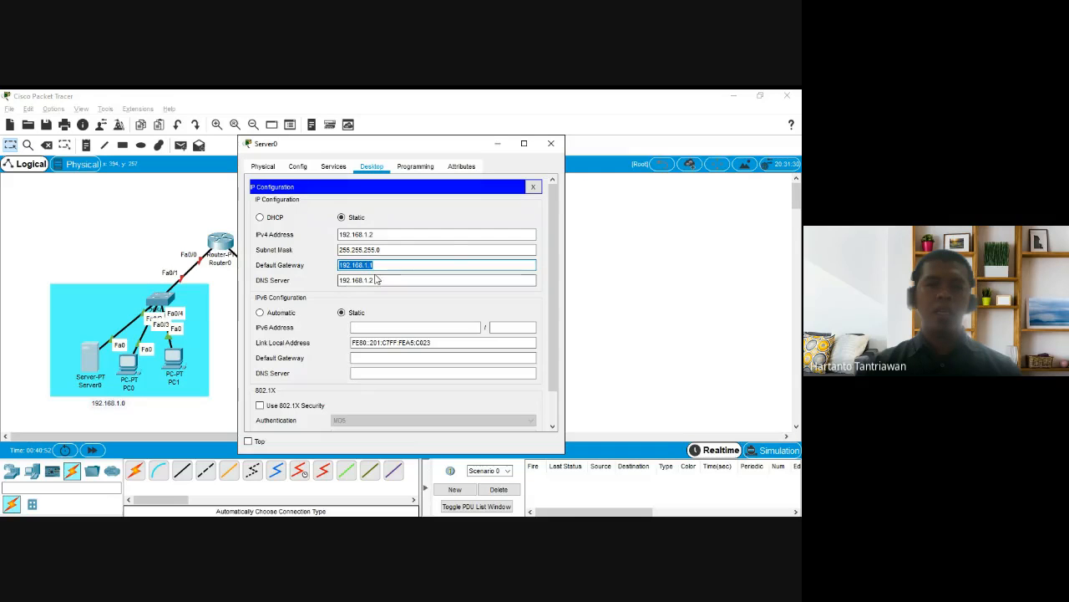
{"action": "left_click", "coordinate": [550, 143]}
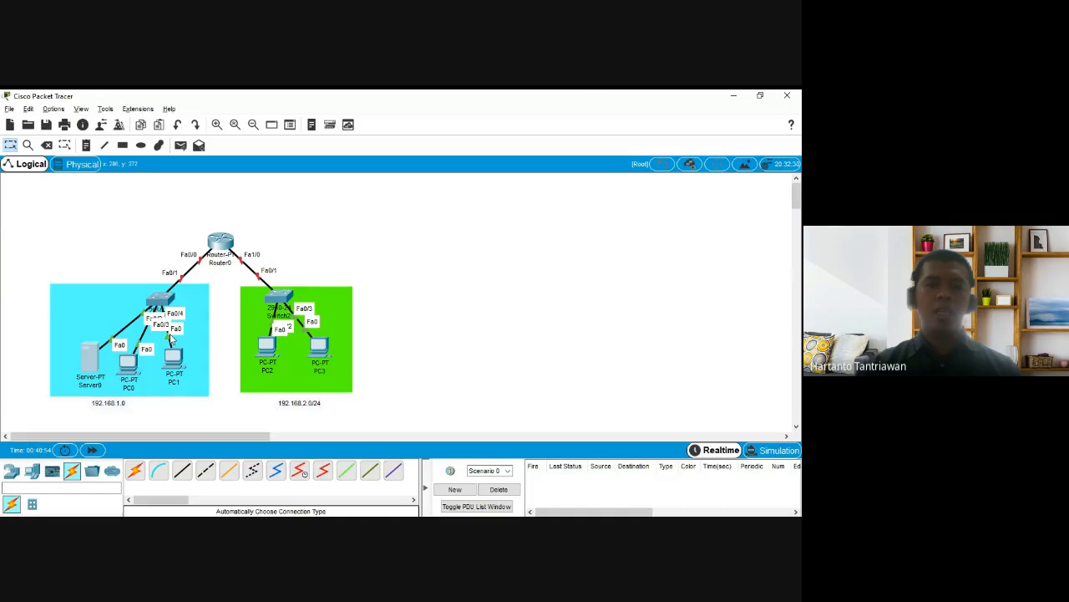
In Server0's DHCP service, set the serverPool default gateway to 192.168.1.1
{"action": "left_click", "coordinate": [92, 365]}
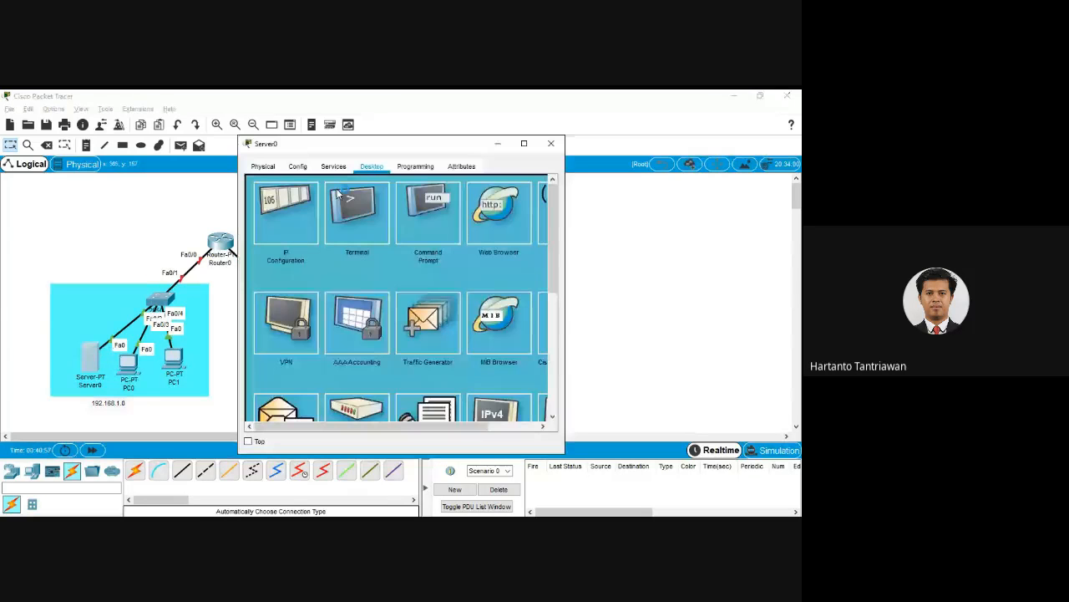
{"action": "left_click", "coordinate": [334, 167]}
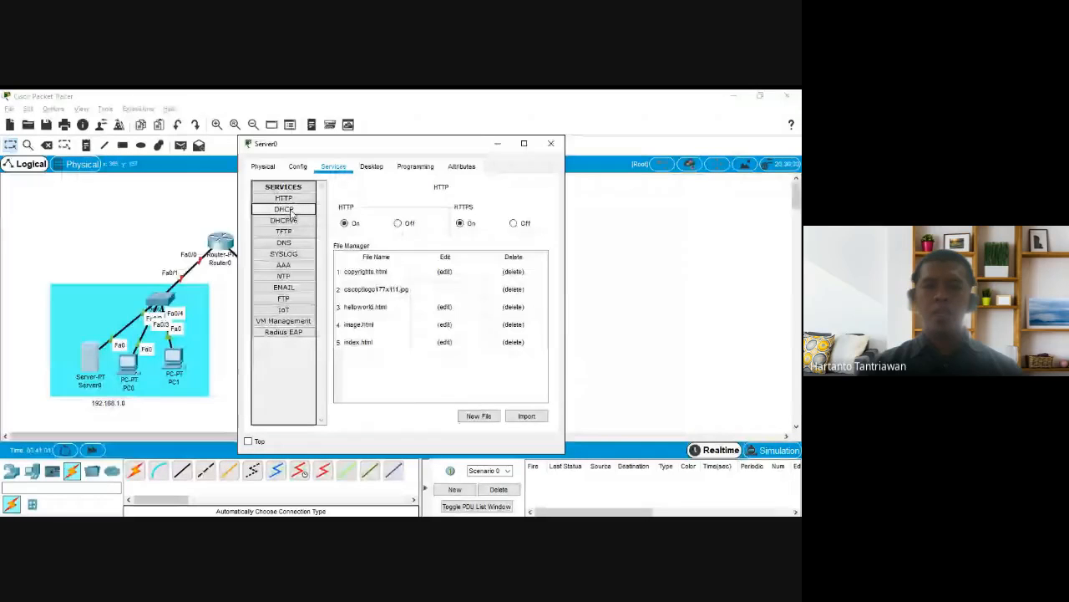
{"action": "left_click", "coordinate": [290, 211]}
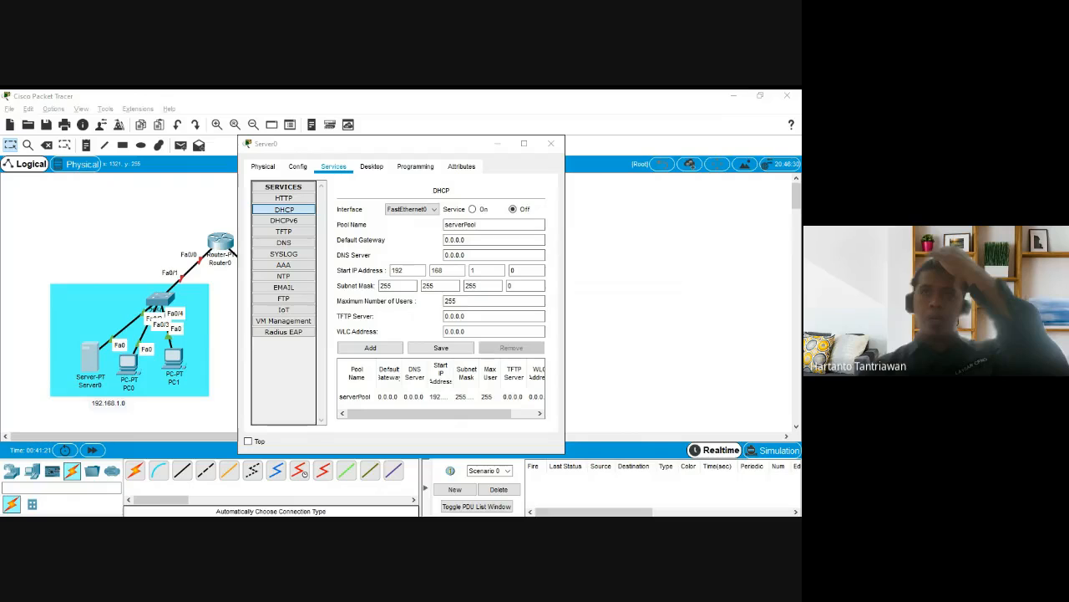
{"action": "left_click", "coordinate": [492, 240]}
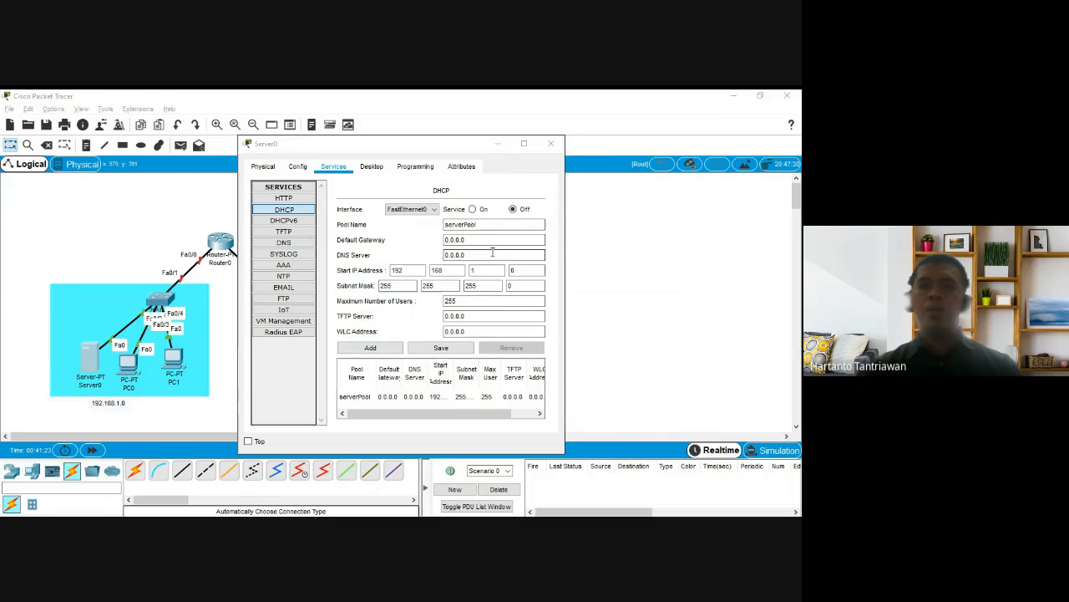
{"action": "key", "text": "Left"}
{"action": "key", "text": "Left"}
{"action": "key", "text": "Left"}
{"action": "key", "text": "Left"}
{"action": "key", "text": "Left"}
{"action": "key", "text": "Left"}
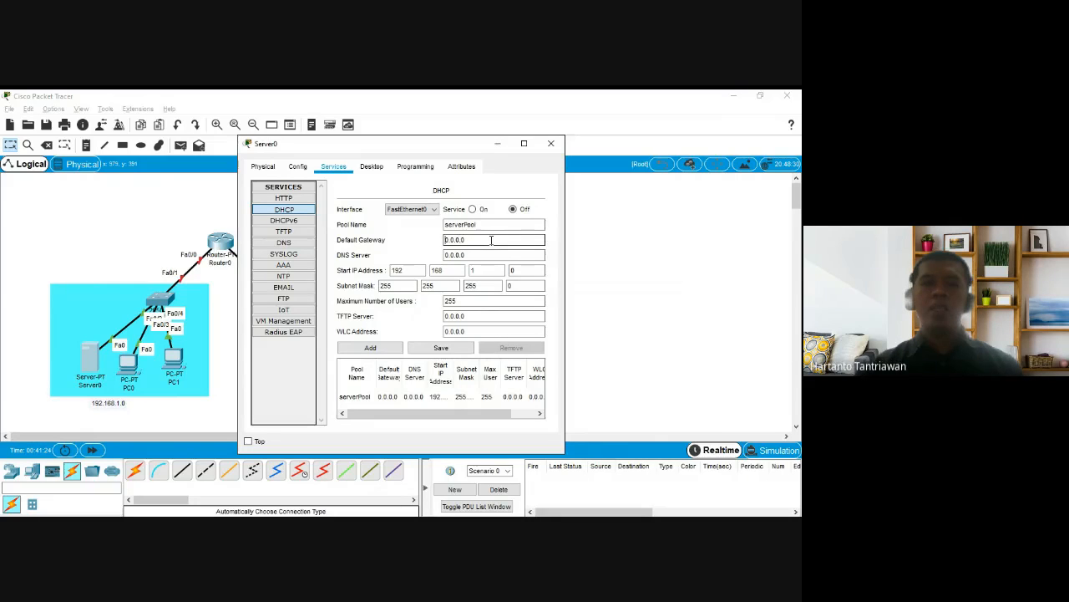
{"action": "type", "text": "192"}
{"action": "key", "text": "Delete"}
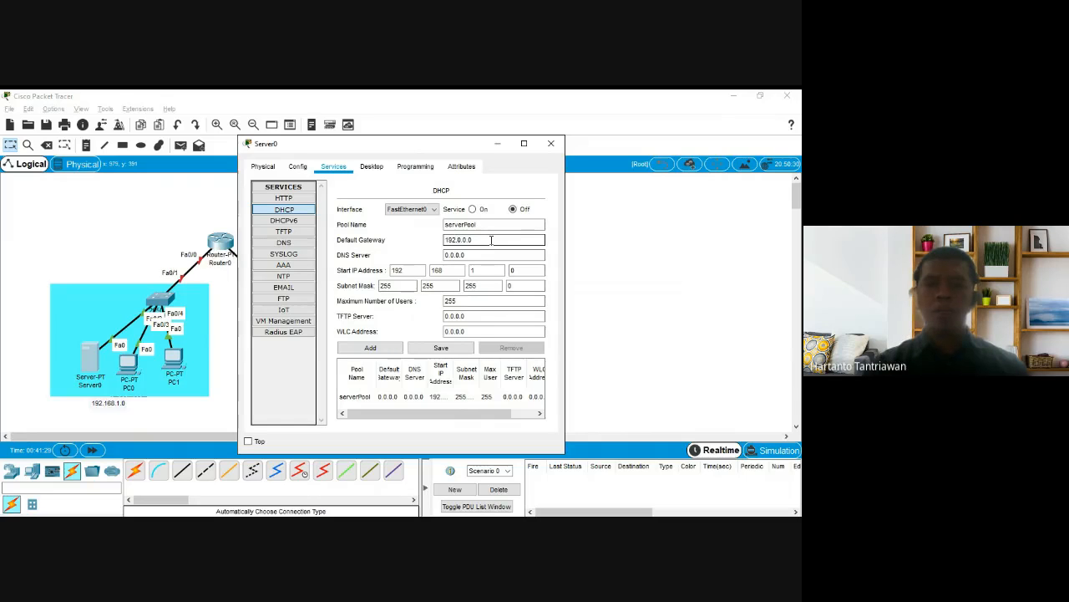
{"action": "key", "text": "Right"}
{"action": "type", "text": "168"}
{"action": "key", "text": "Delete"}
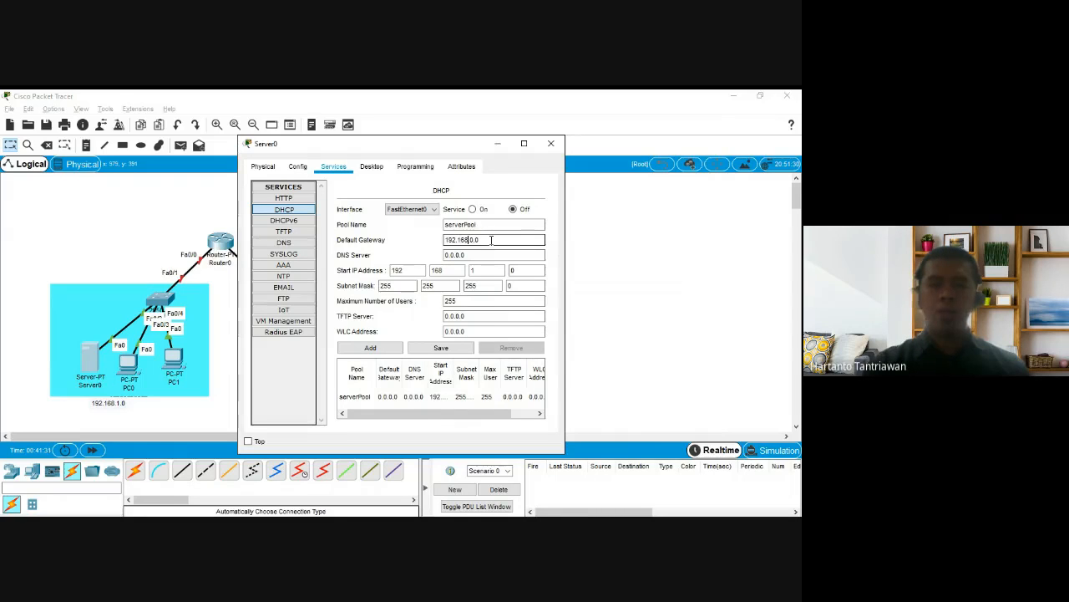
{"action": "key", "text": "Right"}
{"action": "type", "text": "1"}
{"action": "key", "text": "Delete"}
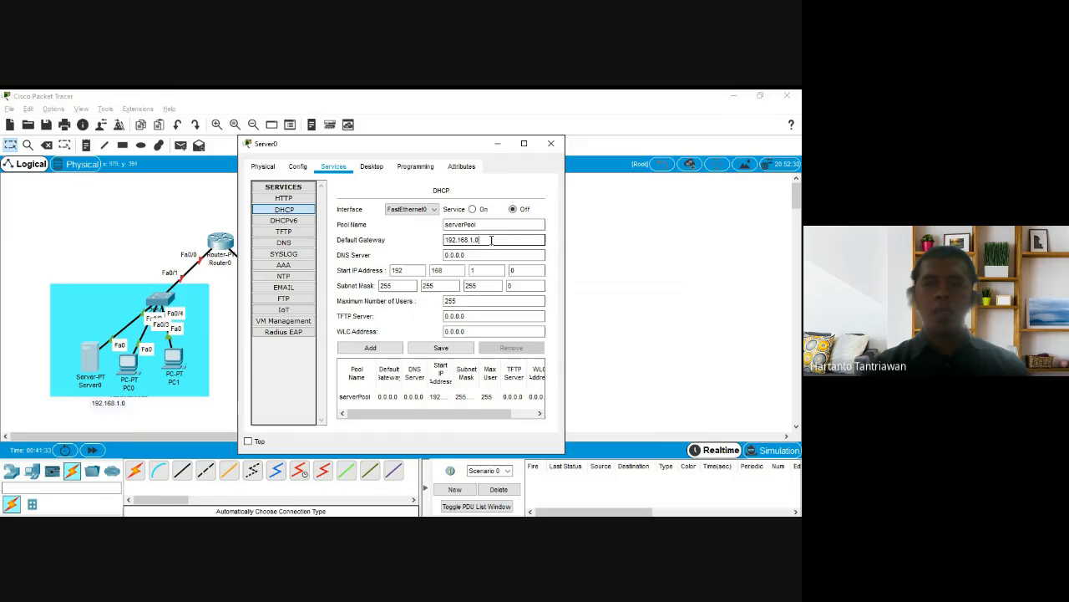
{"action": "key", "text": "Right"}
{"action": "type", "text": "1"}
{"action": "key", "text": "Delete"}
Set the DNS server of Server0's DHCP pool to 192.168.1.2
{"action": "key", "text": "Tab"}
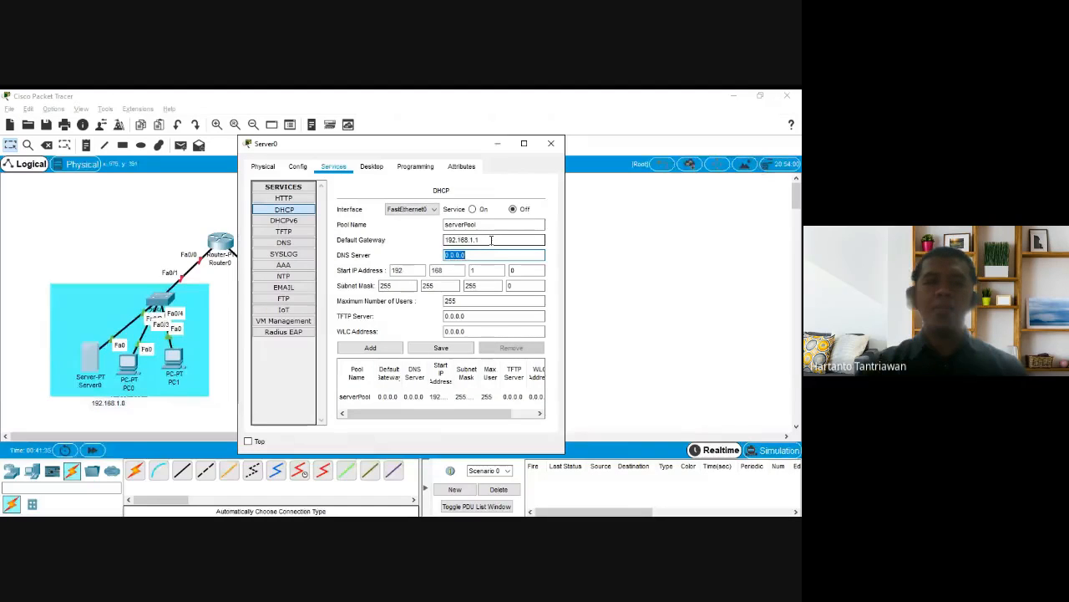
{"action": "type", "text": "192.168.1"}
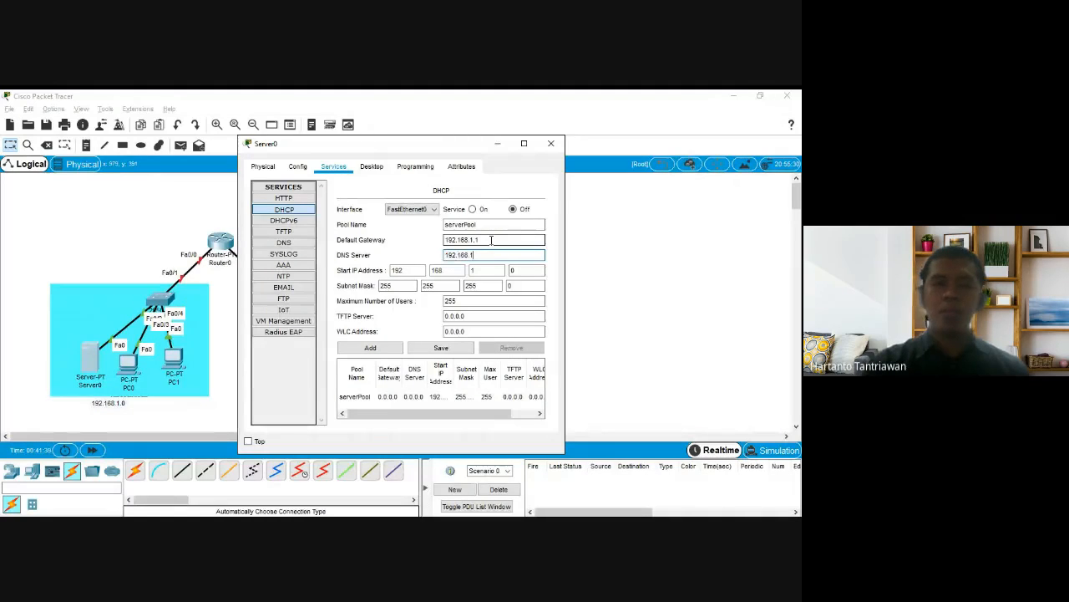
{"action": "type", "text": ".2"}
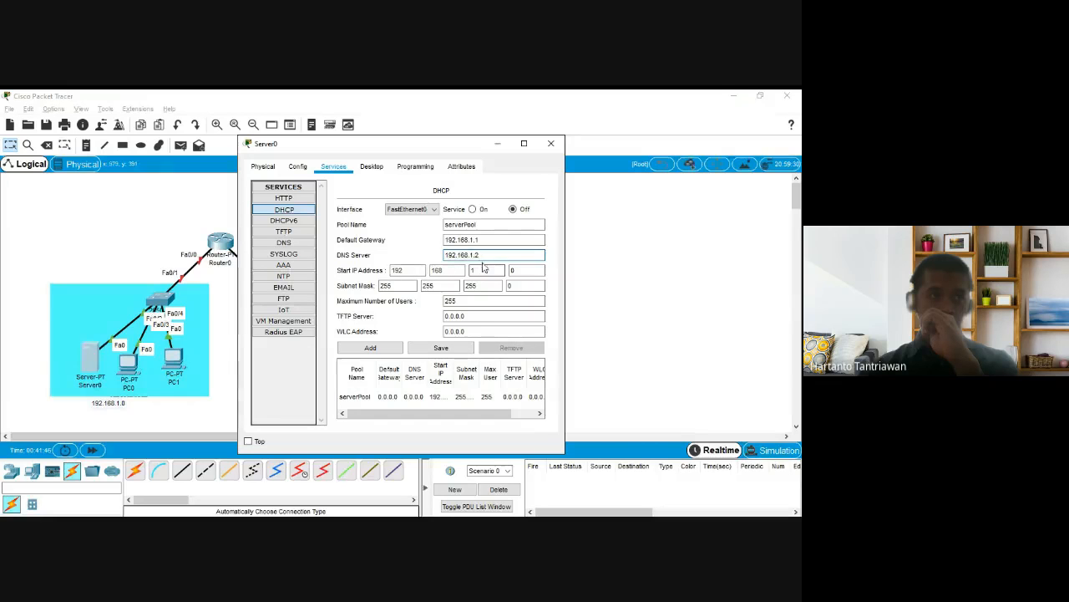
Set the start IP address of Server0's serverPool to 192.168.1.3 and save the pool
{"action": "left_click", "coordinate": [520, 270]}
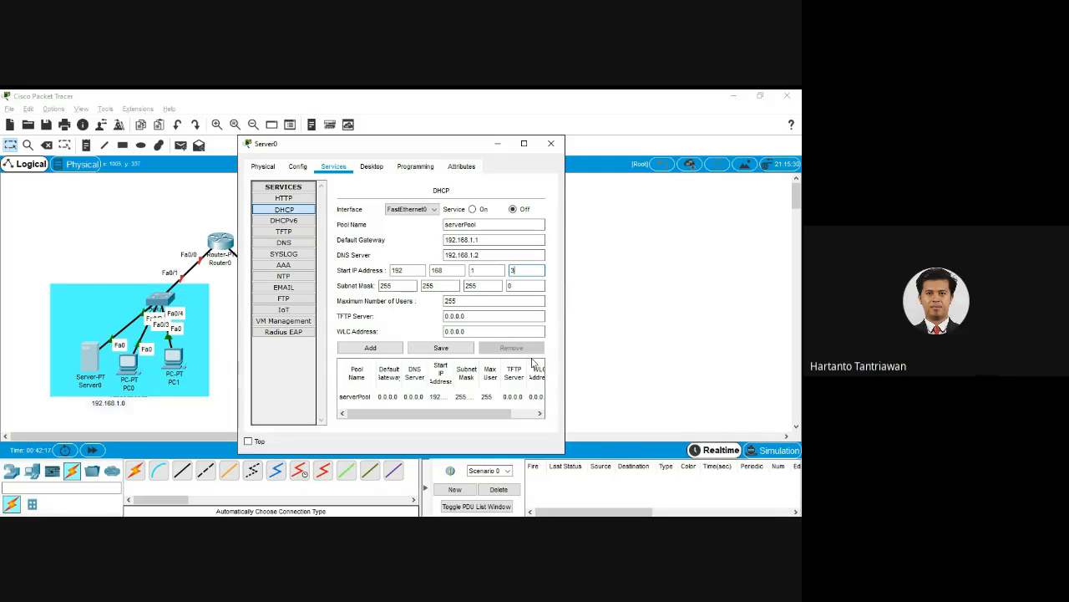
{"action": "double_click", "coordinate": [523, 270]}
{"action": "key", "text": "BackSpace"}
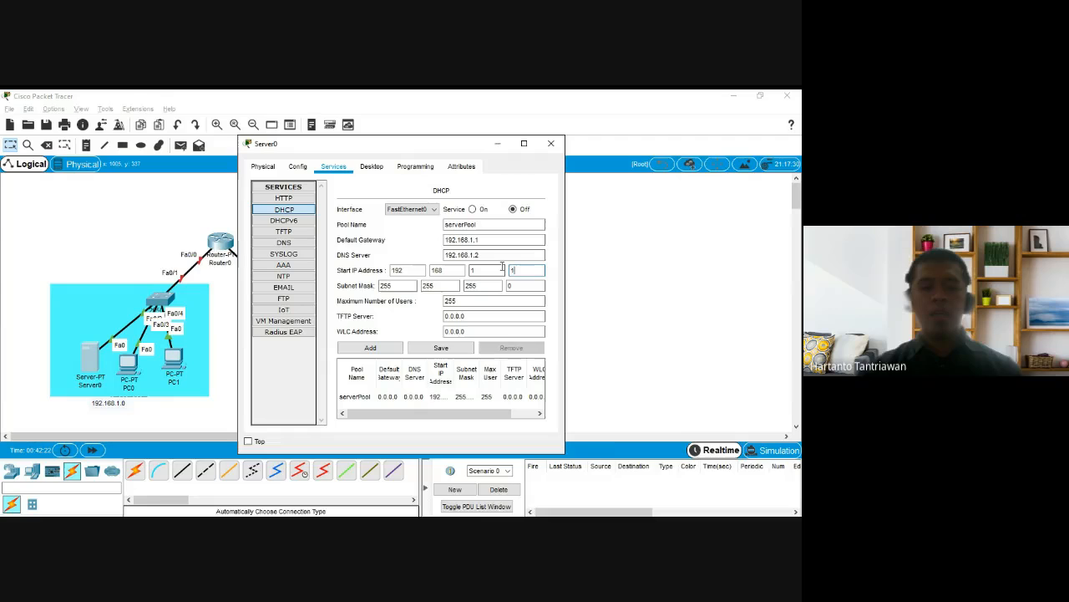
{"action": "type", "text": "255"}
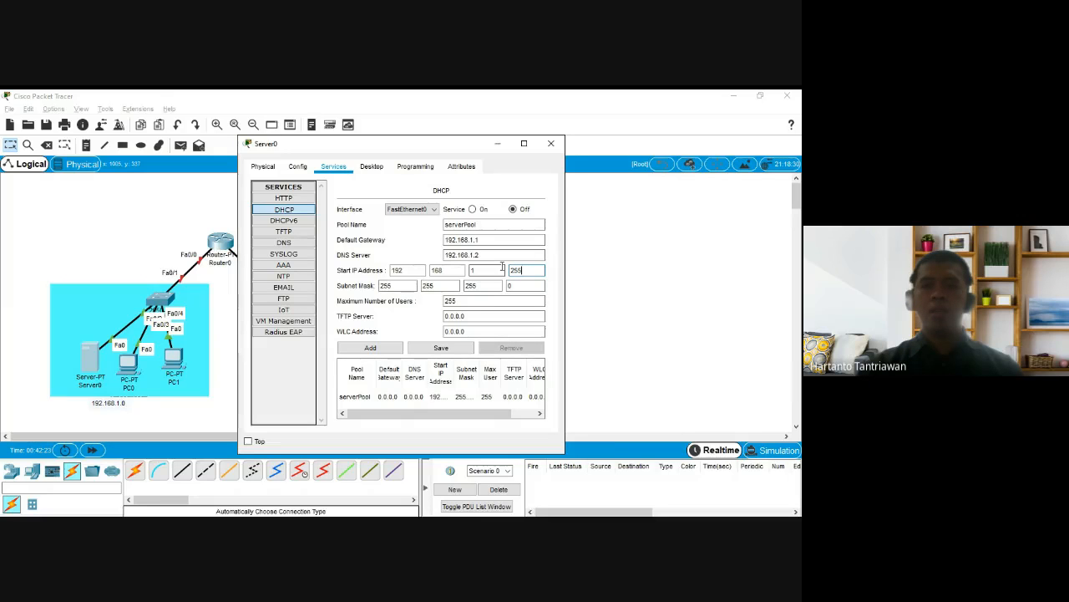
{"action": "key", "text": "BackSpace"}
{"action": "key", "text": "BackSpace"}
{"action": "key", "text": "BackSpace"}
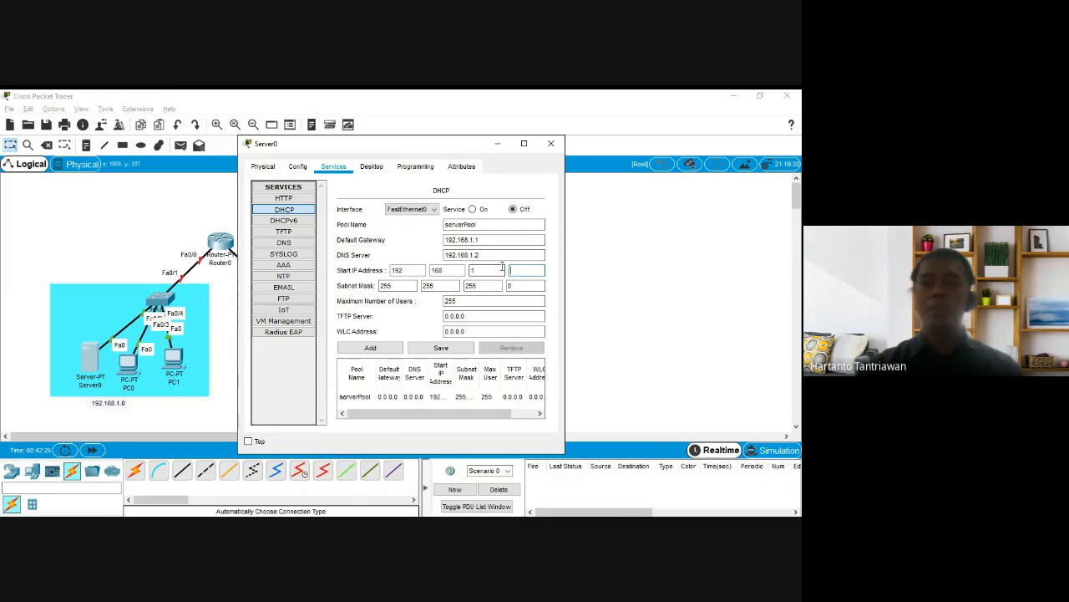
{"action": "type", "text": "3"}
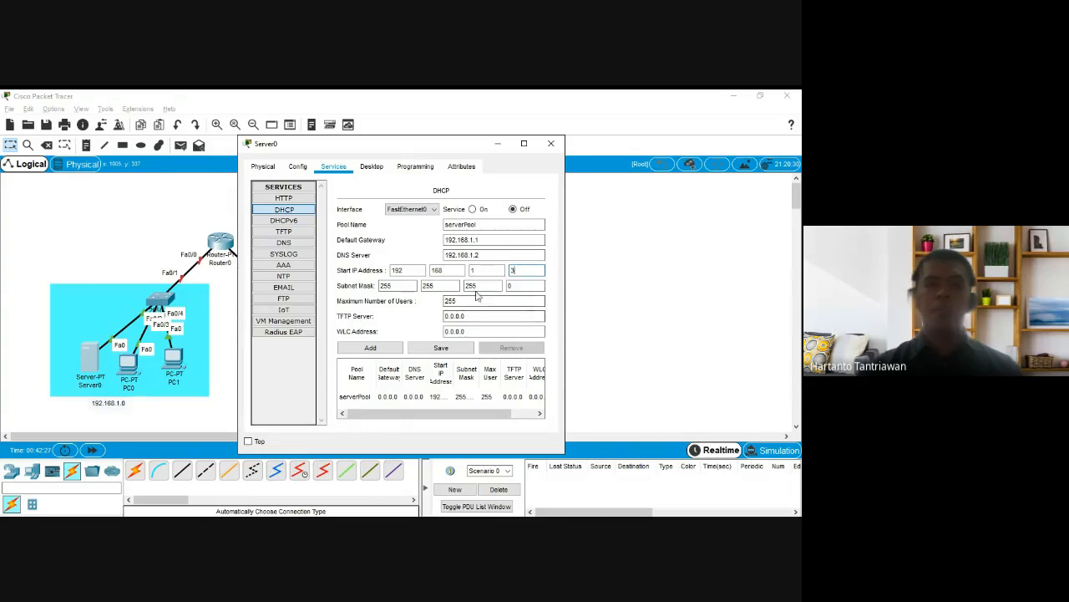
{"action": "left_click", "coordinate": [482, 285]}
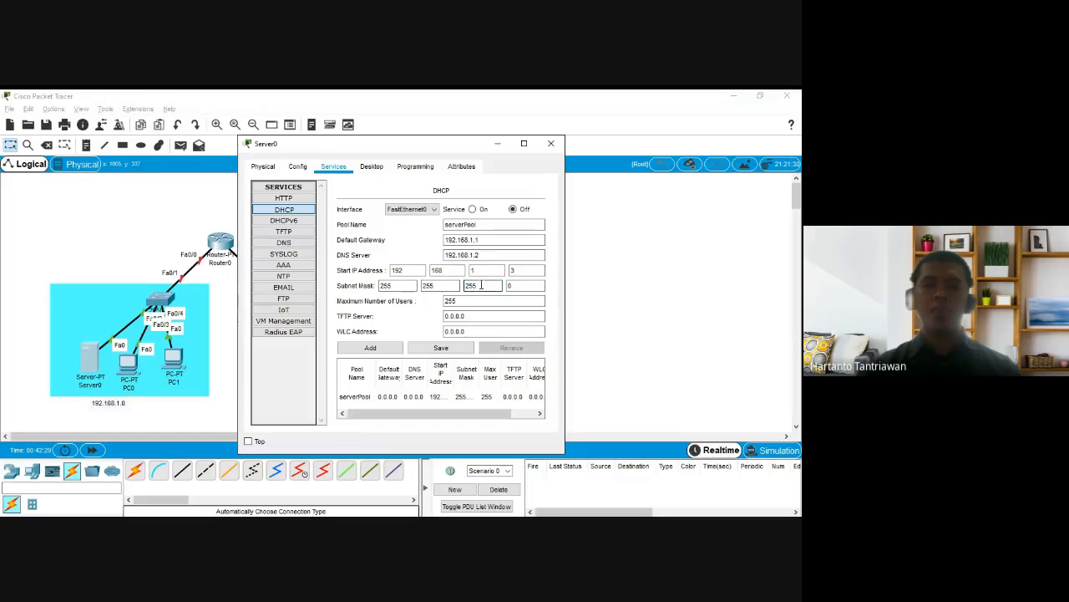
{"action": "left_click", "coordinate": [480, 286]}
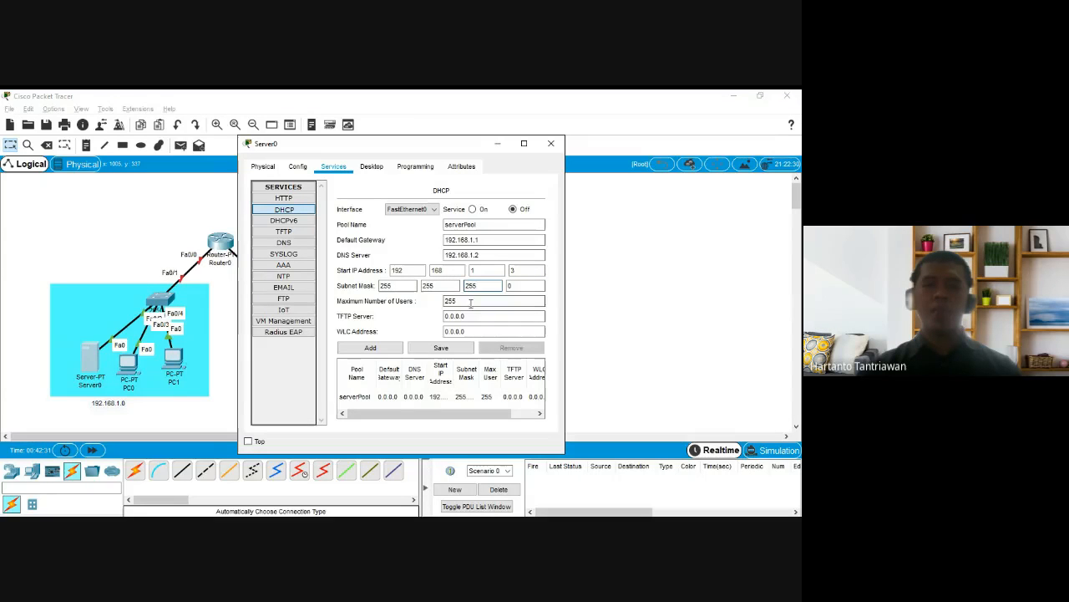
{"action": "left_click", "coordinate": [441, 349]}
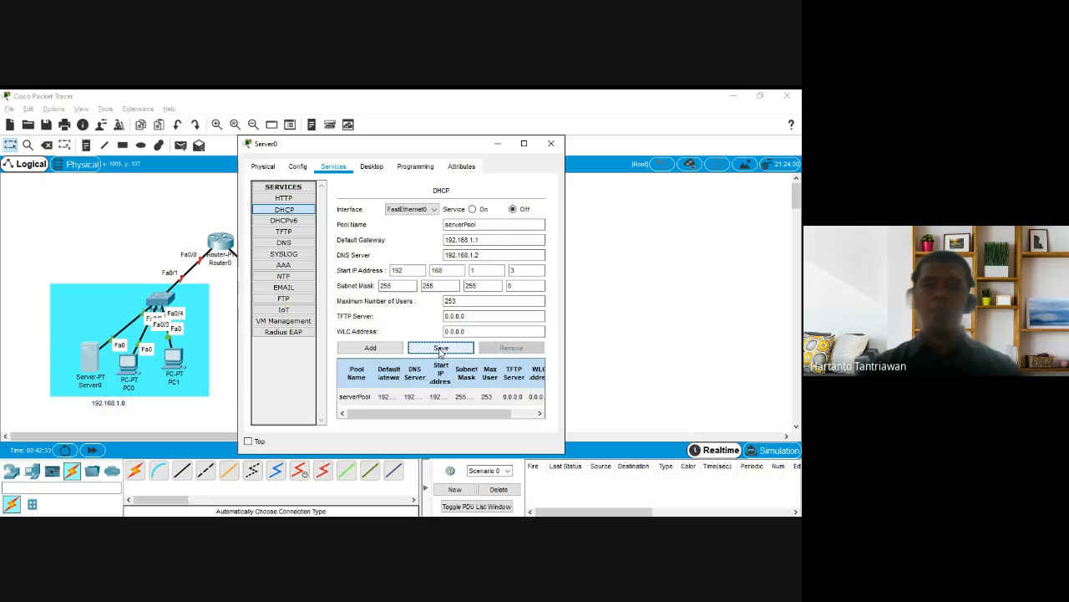
Maximize Server0's window and review the saved serverPool entry in the pool list
{"action": "left_click", "coordinate": [524, 143]}
{"action": "left_click", "coordinate": [222, 351]}
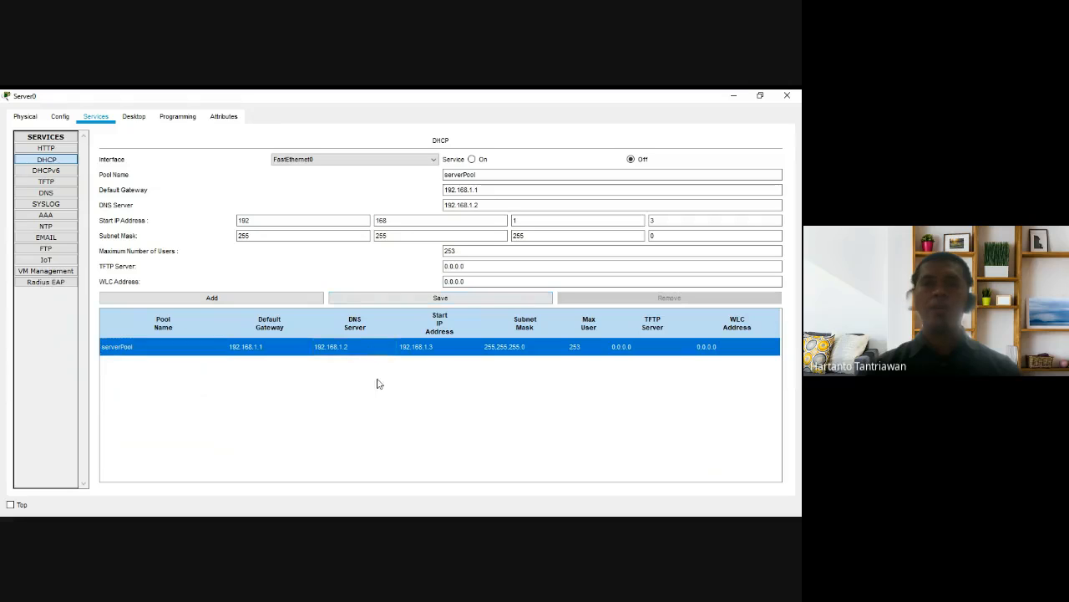
{"action": "left_click", "coordinate": [364, 269]}
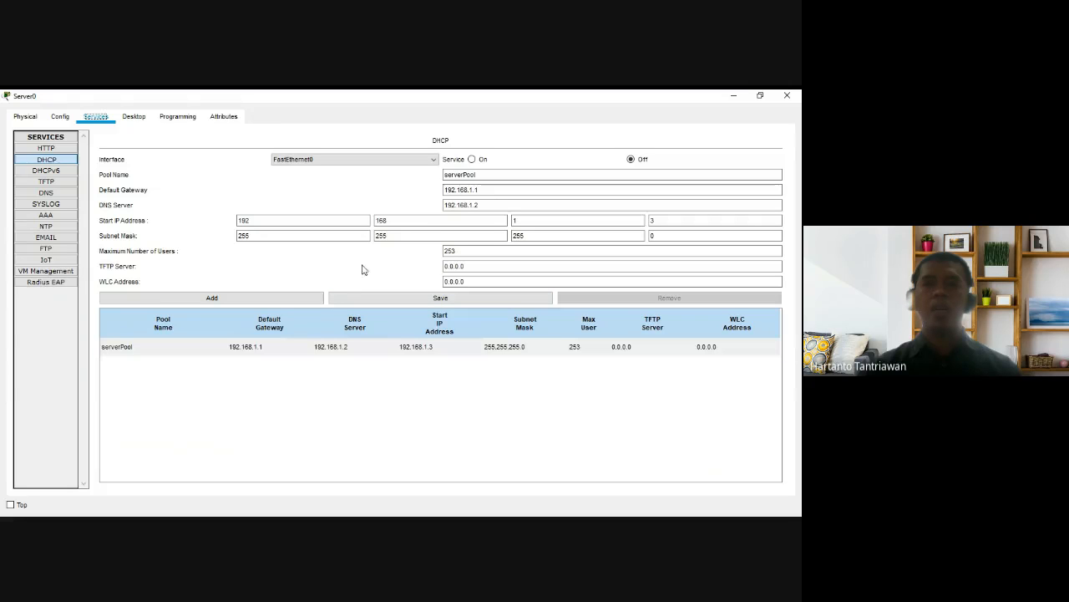
Enter serverPool2 as the name of a second DHCP pool and set its default gateway to 192.168.2.1
{"action": "left_click", "coordinate": [474, 173]}
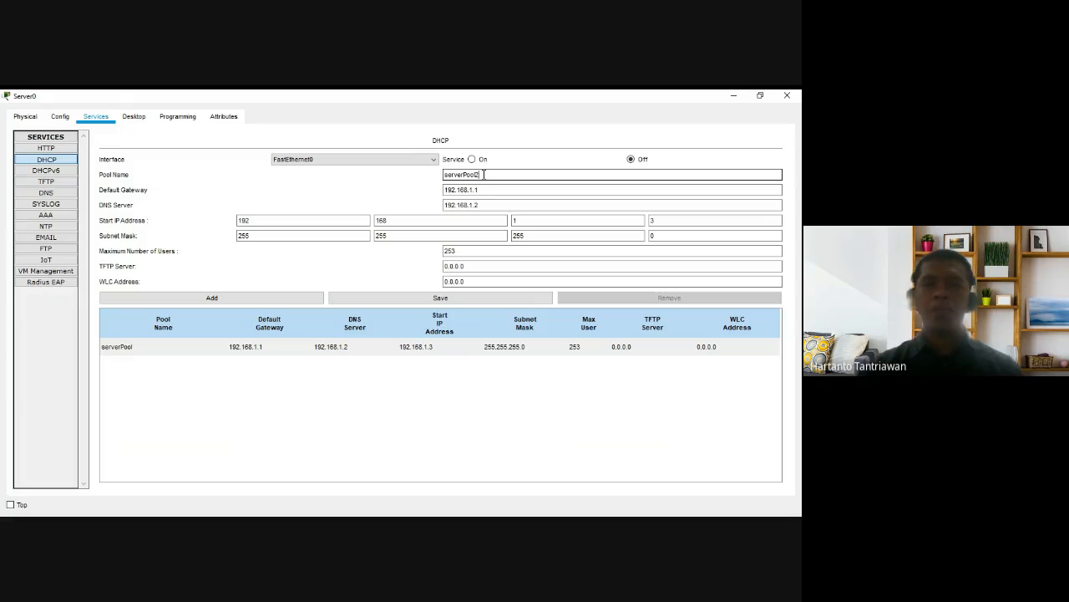
{"action": "key", "text": "Tab"}
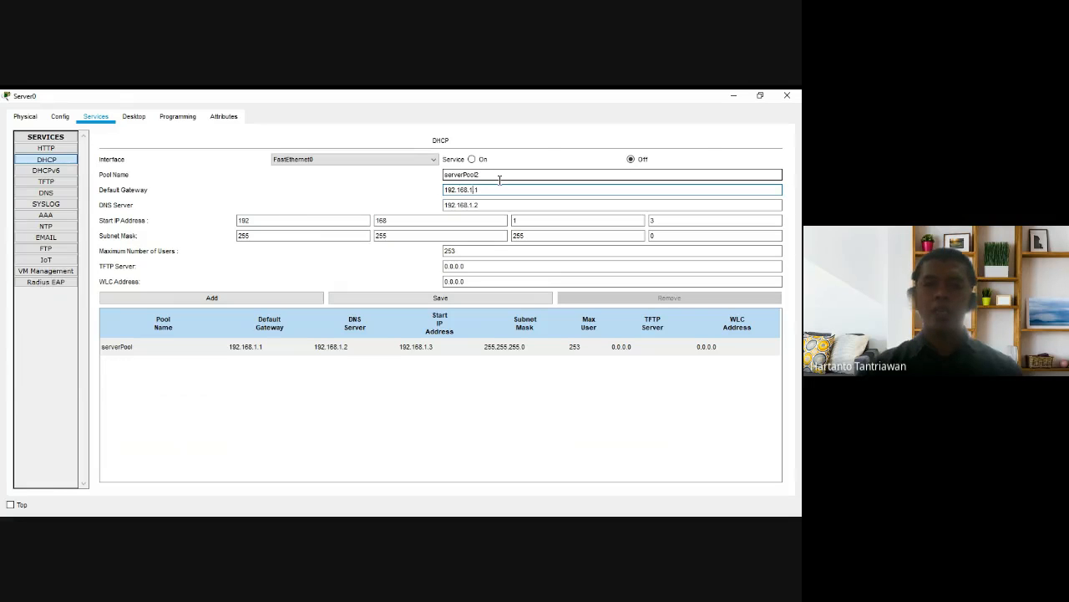
{"action": "key", "text": "BackSpace"}
{"action": "type", "text": "2"}
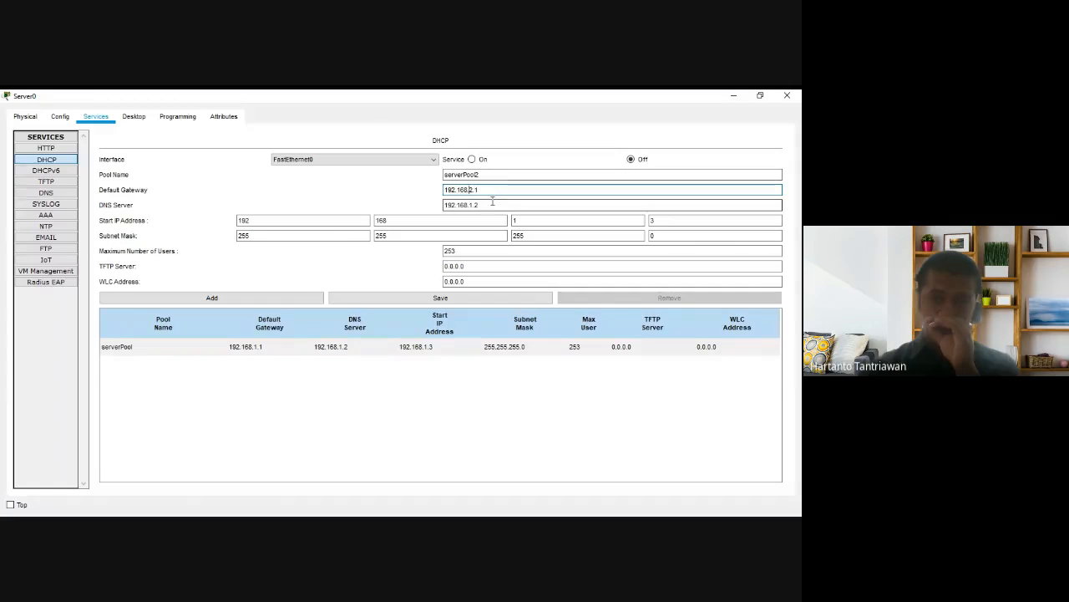
{"action": "left_click", "coordinate": [487, 188]}
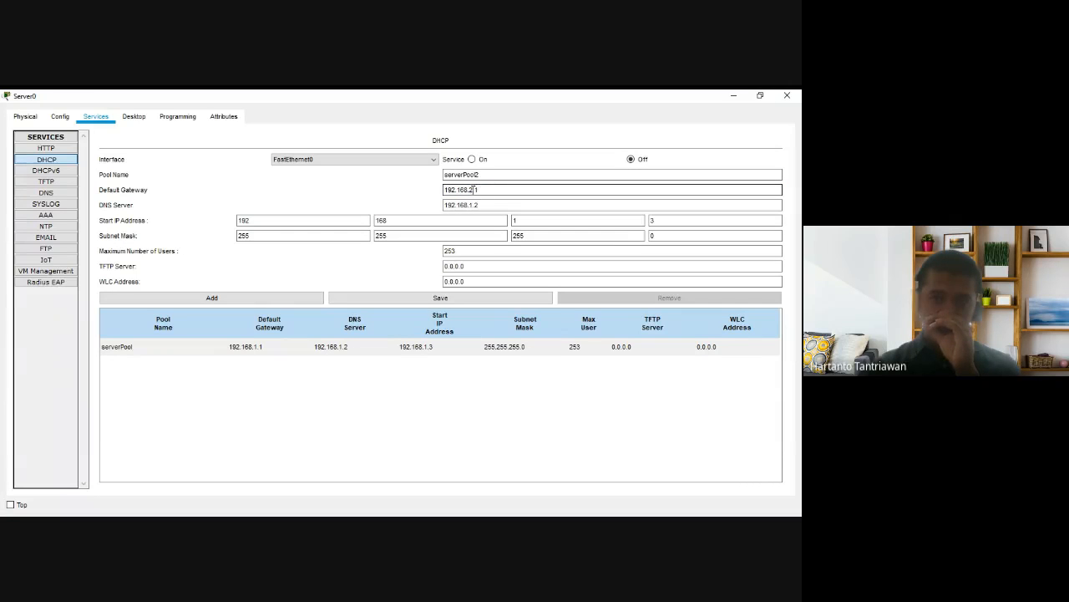
{"action": "left_click", "coordinate": [486, 204]}
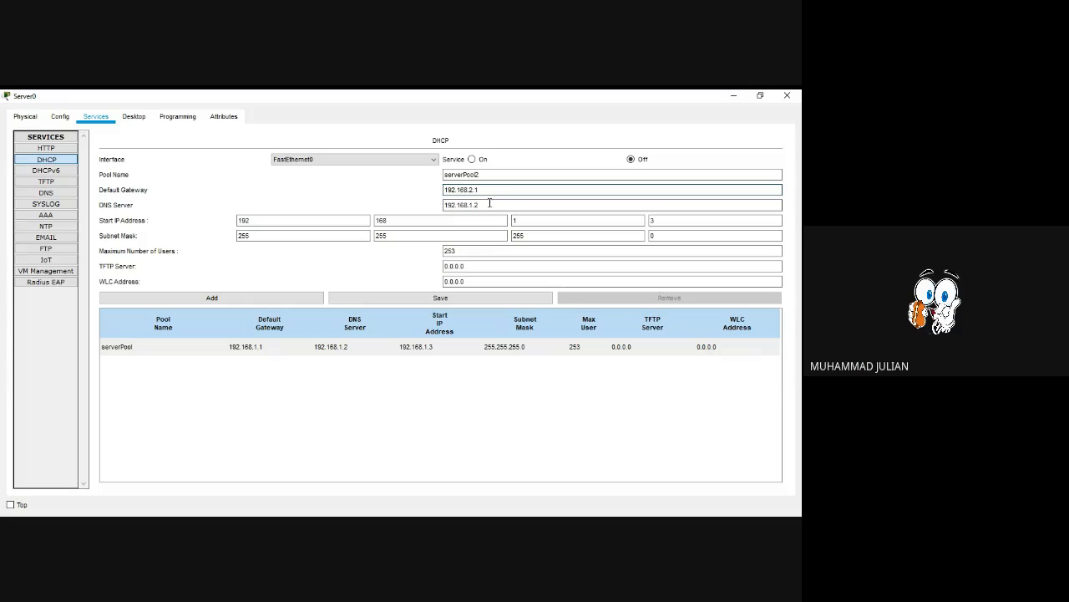
Set the start IP address of serverPool2 to 192.168.2.3 and add it as a new DHCP pool
{"action": "left_click", "coordinate": [677, 221]}
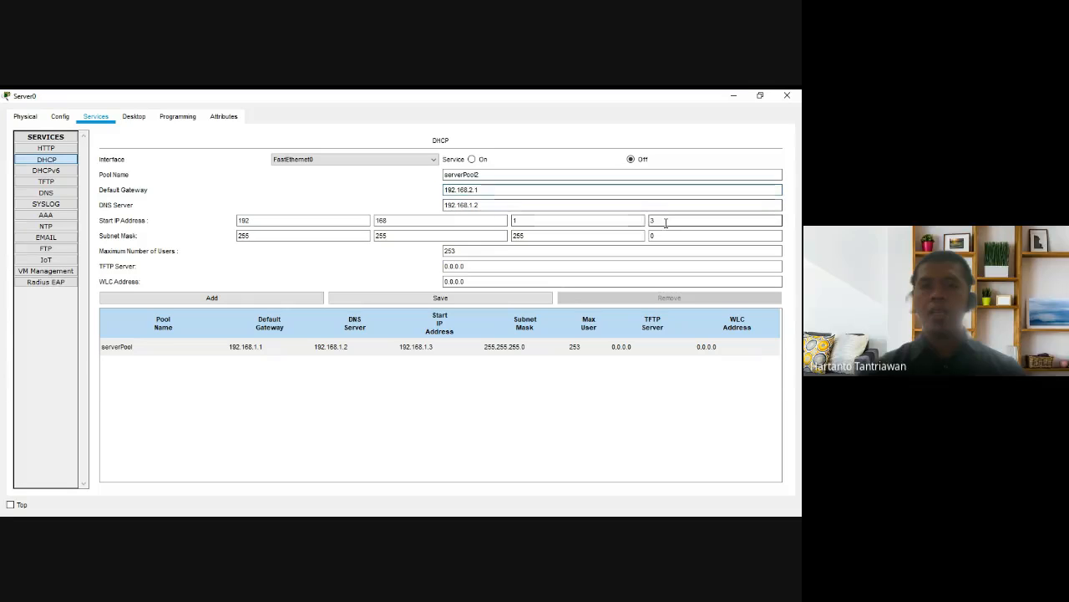
{"action": "left_click", "coordinate": [520, 220]}
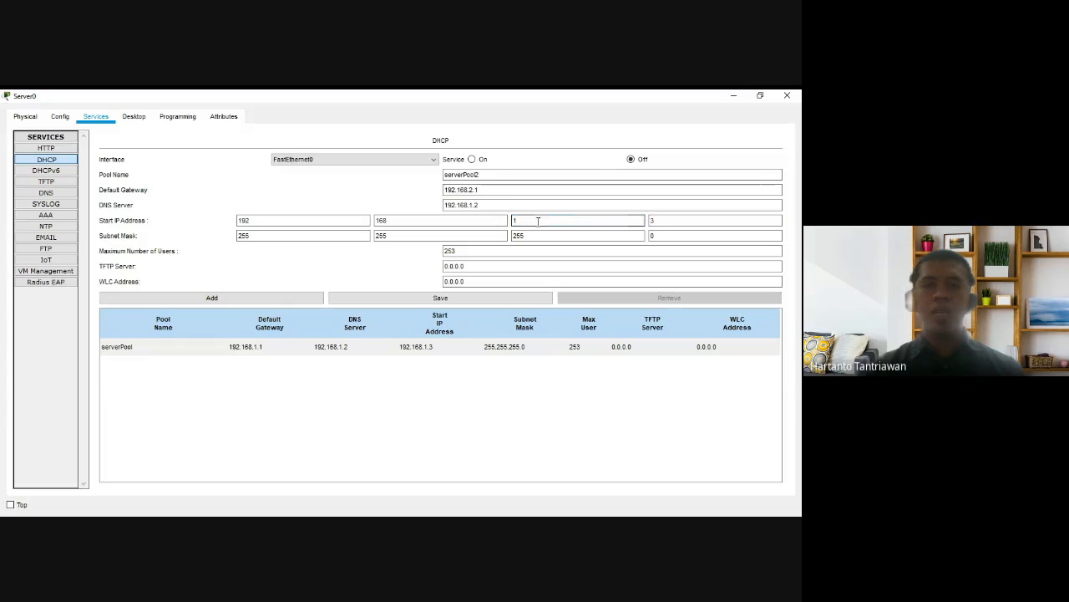
{"action": "key", "text": "BackSpace"}
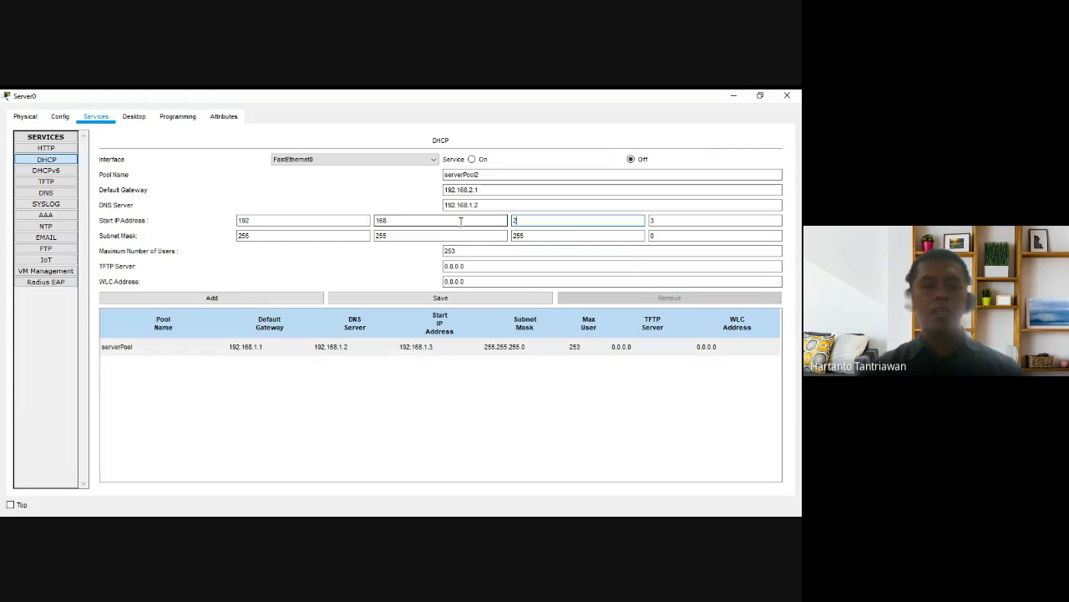
{"action": "type", "text": "2"}
{"action": "left_click_drag", "start_coordinate": [529, 222], "coordinate": [497, 221]}
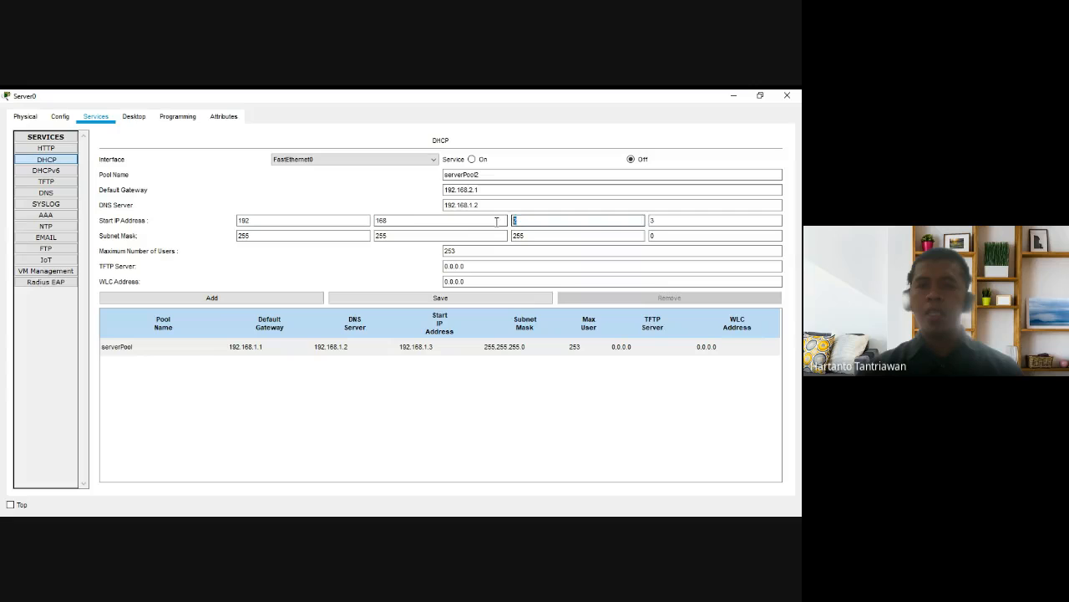
{"action": "left_click_drag", "start_coordinate": [653, 220], "coordinate": [645, 221]}
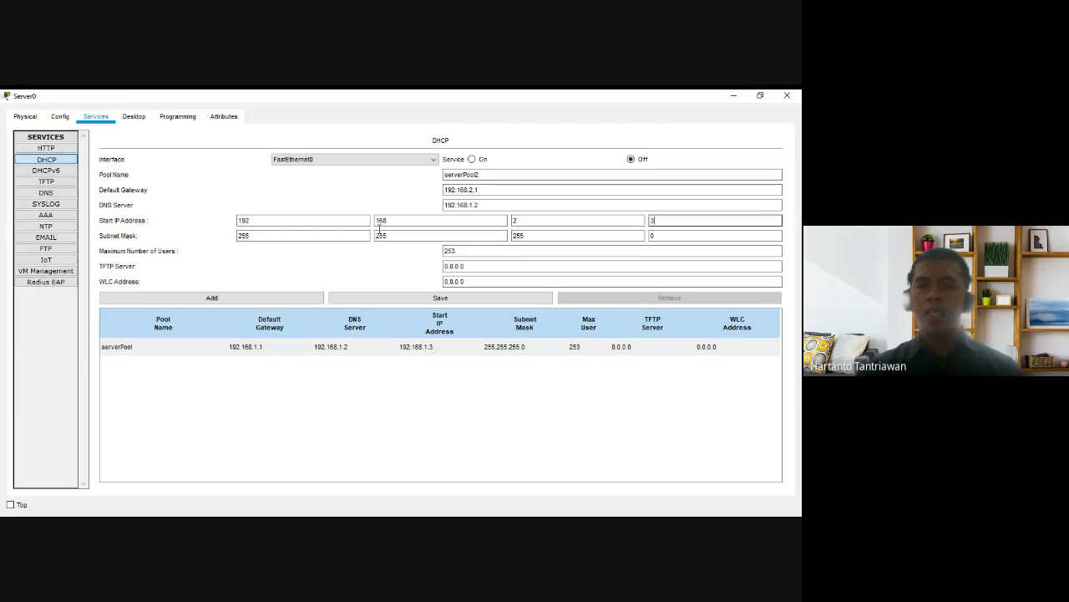
{"action": "left_click_drag", "start_coordinate": [379, 228], "coordinate": [353, 218]}
{"action": "left_click", "coordinate": [537, 221]}
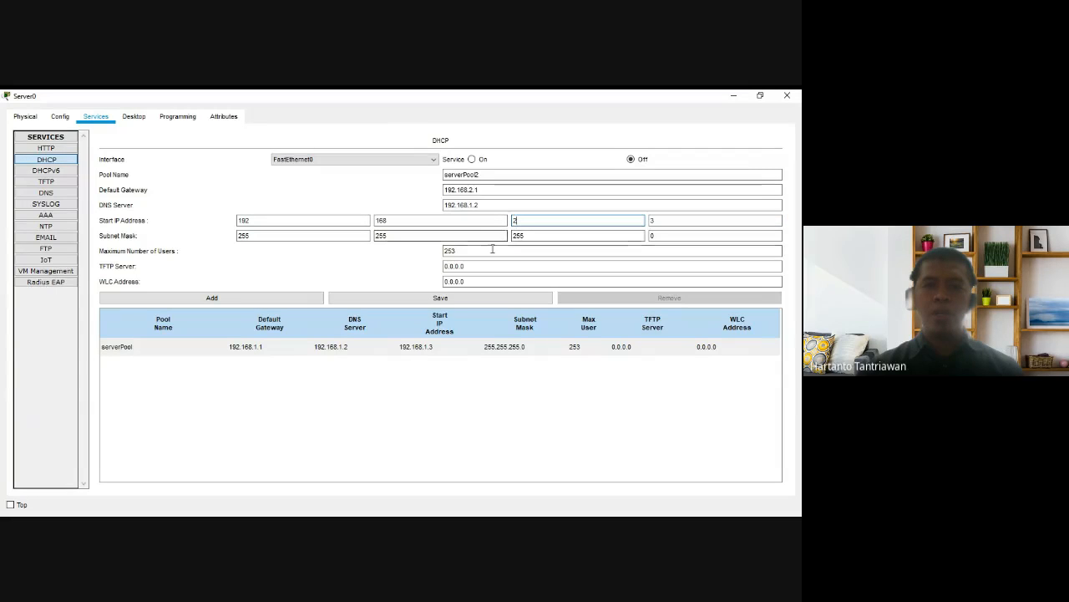
{"action": "left_click", "coordinate": [545, 235]}
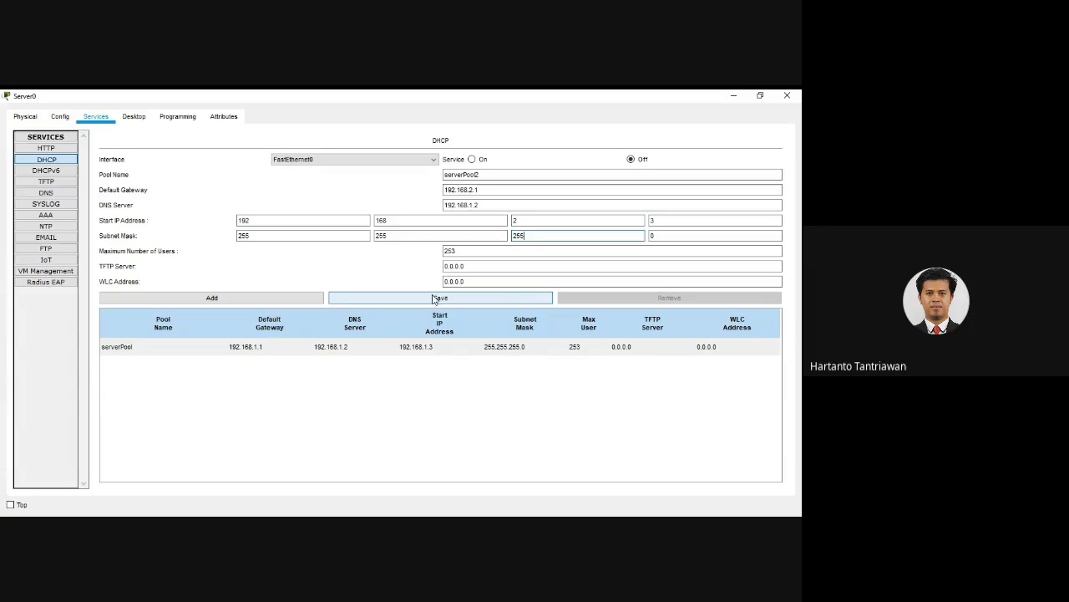
{"action": "left_click", "coordinate": [255, 299]}
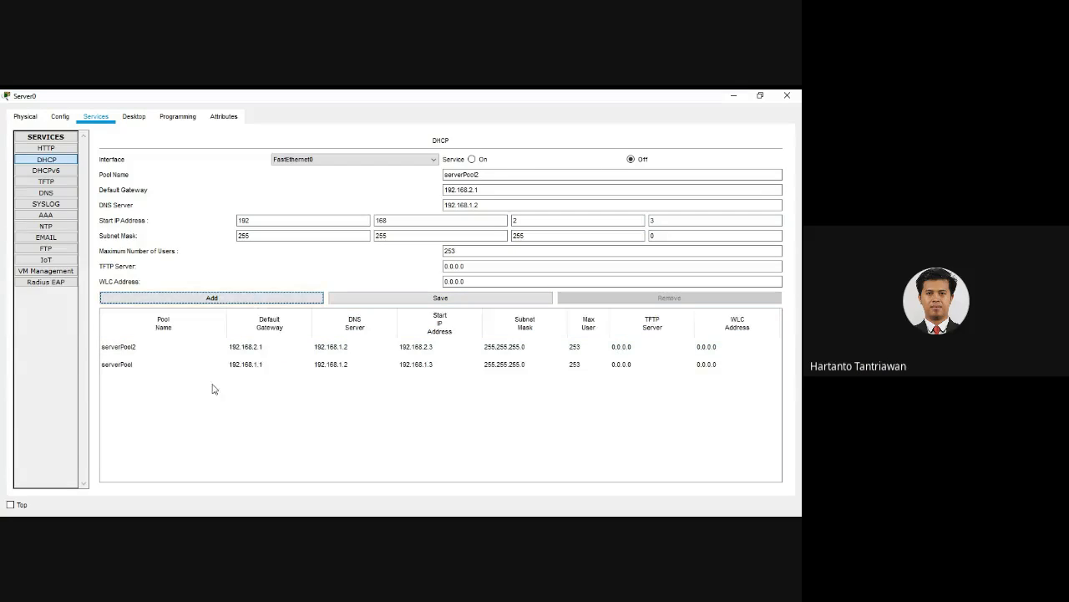
Check the serverPool2 and serverPool entries, turn on Server0's DHCP service, and close its window
{"action": "left_click", "coordinate": [226, 352]}
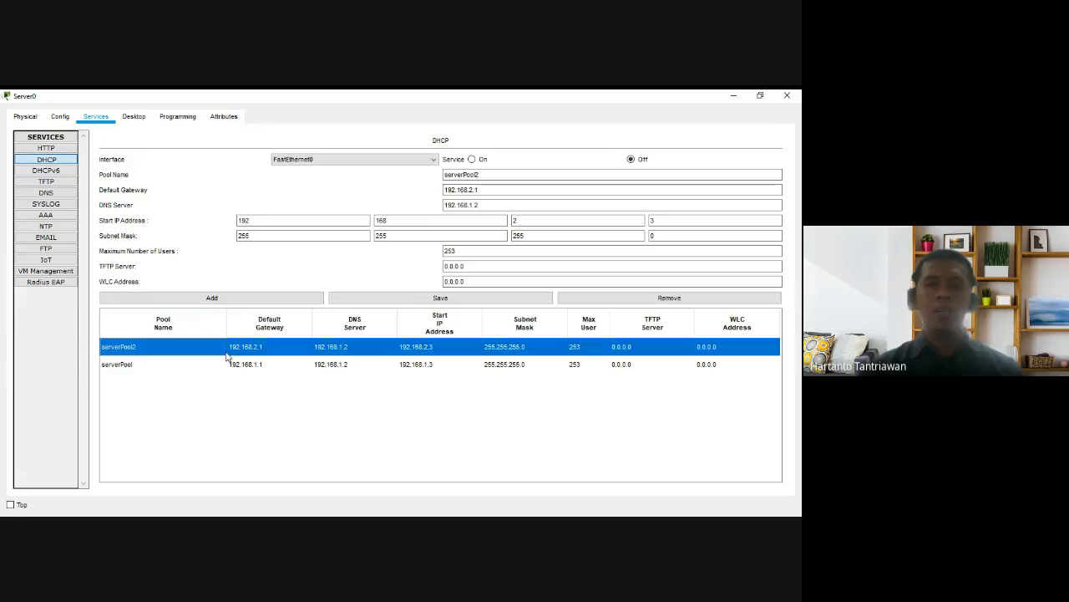
{"action": "left_click", "coordinate": [268, 368]}
{"action": "left_click", "coordinate": [269, 352]}
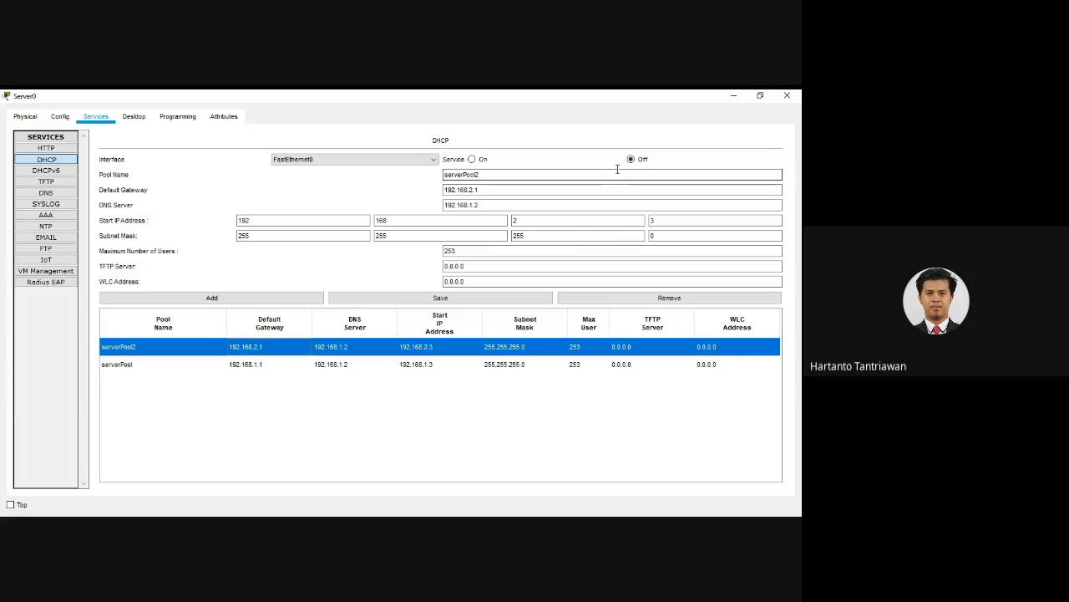
{"action": "left_click", "coordinate": [263, 364]}
{"action": "left_click", "coordinate": [473, 158]}
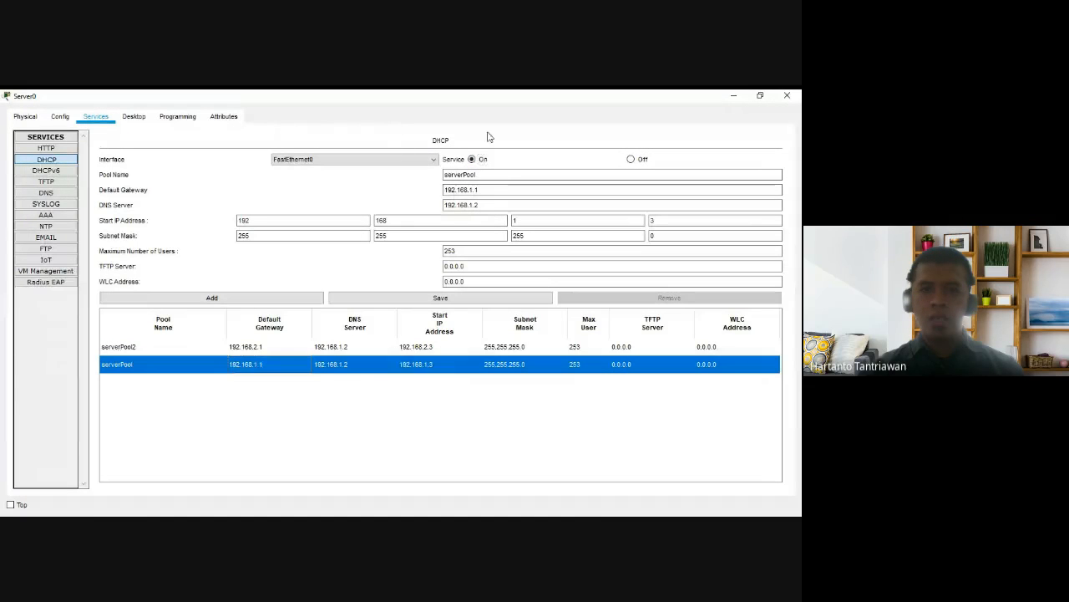
{"action": "left_click", "coordinate": [788, 97]}
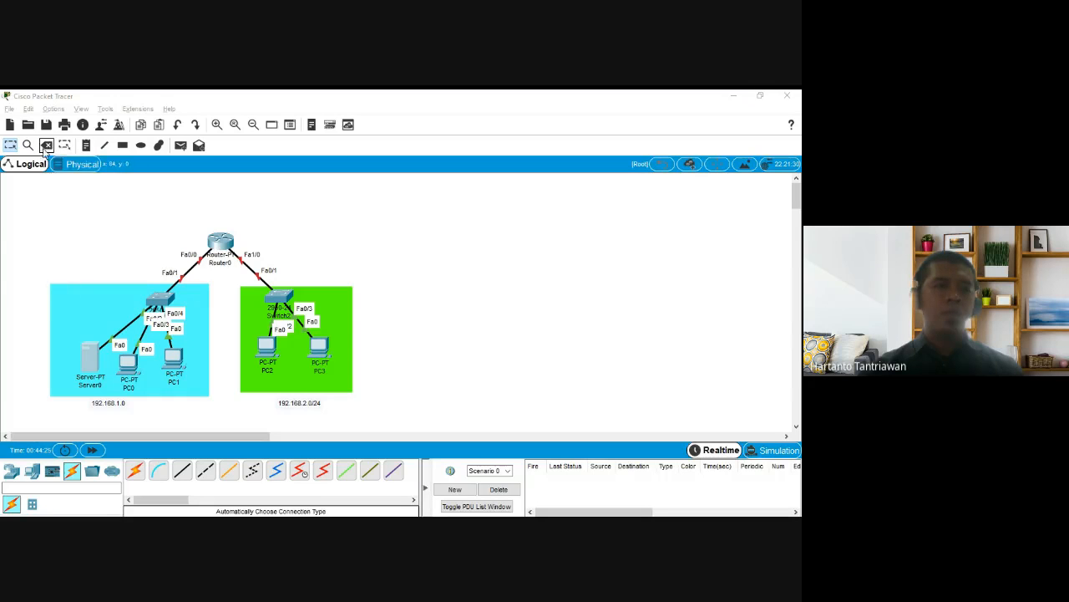
Add the notes "Gedung A" beside the blue 192.168.1.0 area and "Gedung B" beside the green 192.168.2.0/24 area
{"action": "left_click", "coordinate": [86, 145]}
{"action": "left_click", "coordinate": [30, 319]}
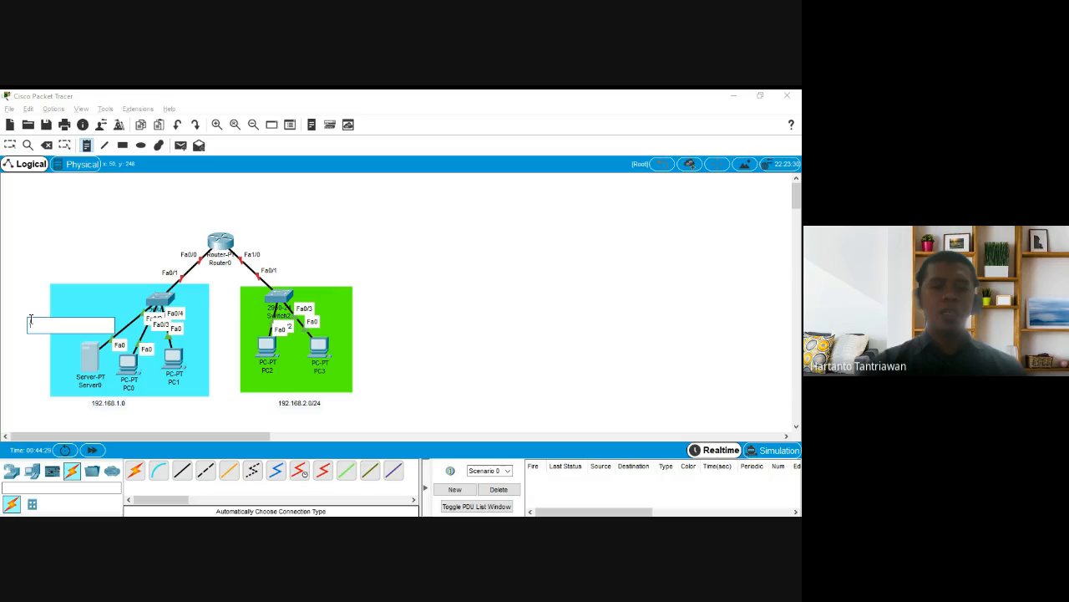
{"action": "type", "text": "Sed"}
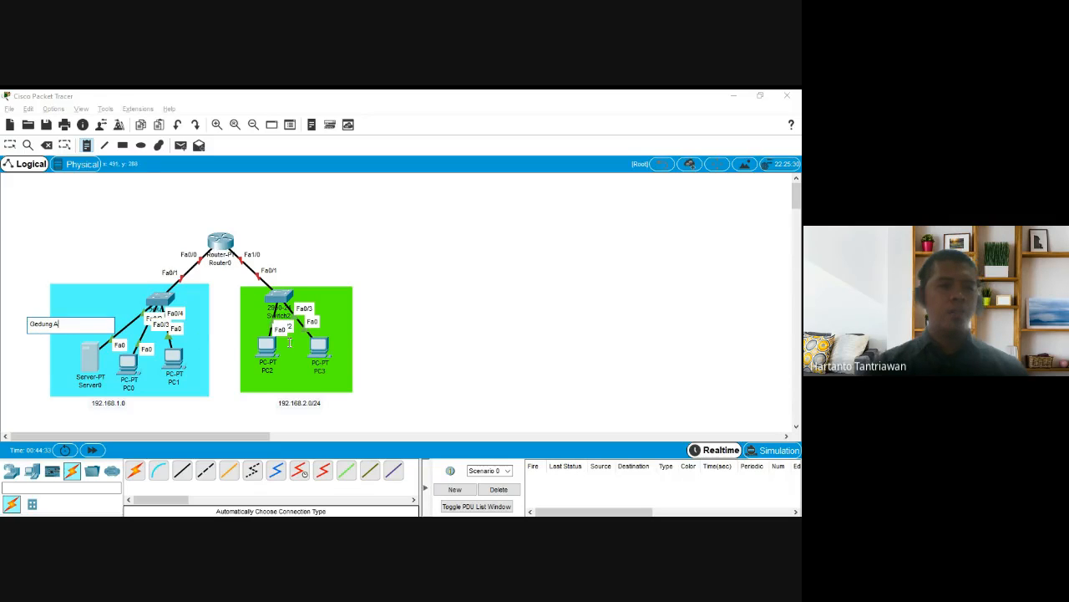
{"action": "left_click", "coordinate": [352, 319]}
{"action": "type", "text": "Gedung B"}
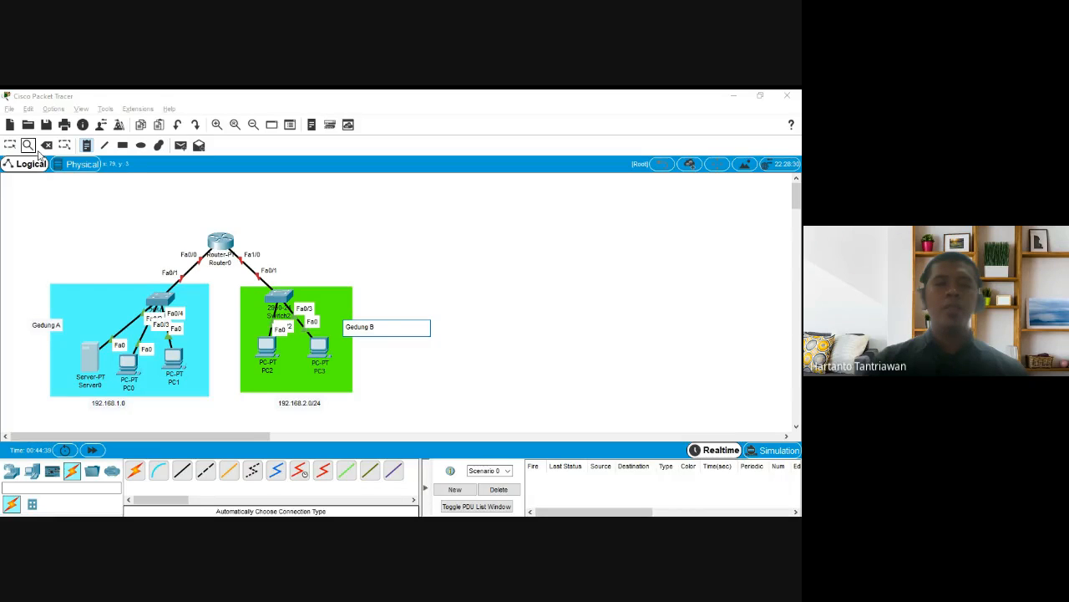
{"action": "left_click", "coordinate": [10, 145]}
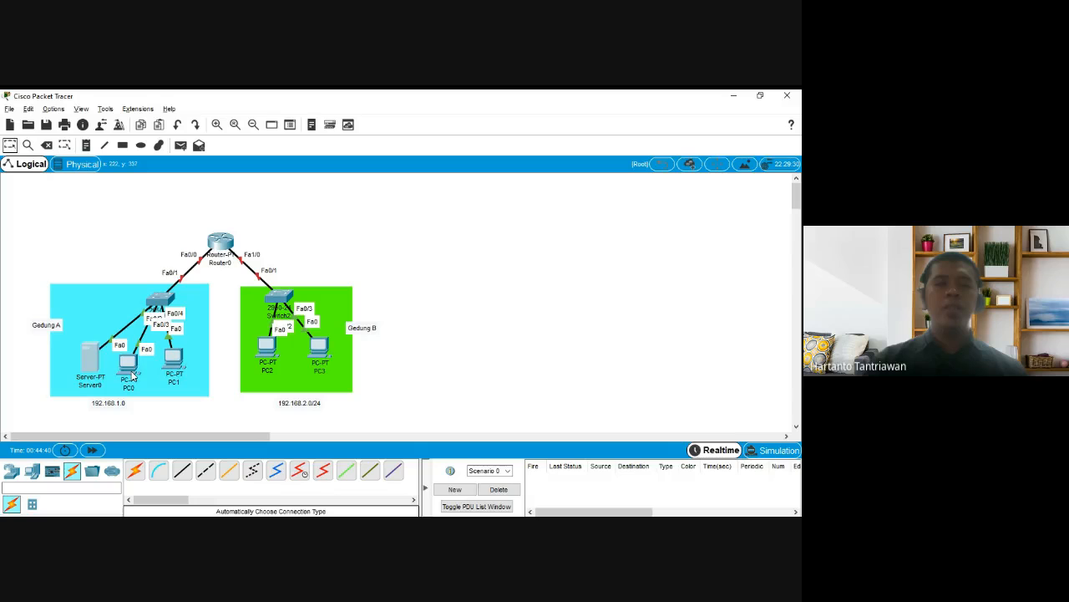
Switch PC0's IPv4 configuration to DHCP and close its IP Configuration
{"action": "left_click", "coordinate": [131, 376]}
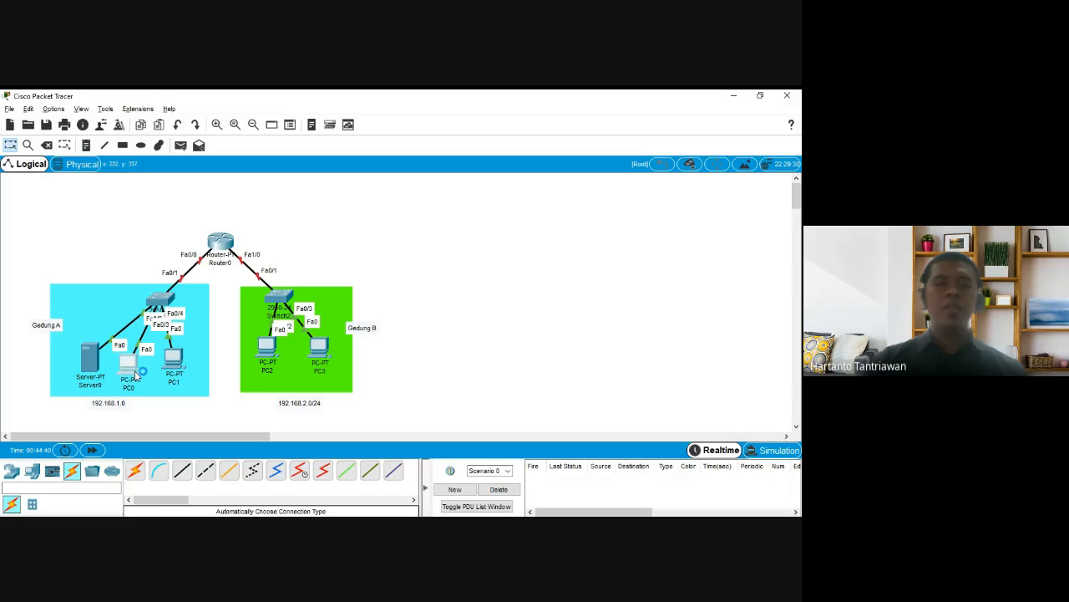
{"action": "left_click", "coordinate": [131, 376]}
{"action": "left_click", "coordinate": [306, 227]}
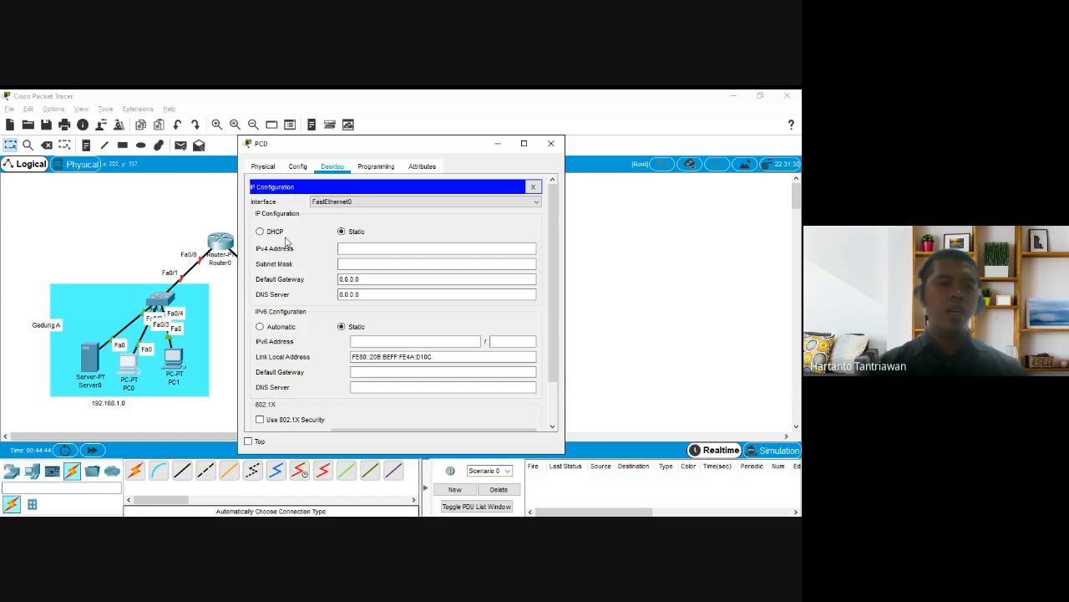
{"action": "left_click", "coordinate": [281, 237]}
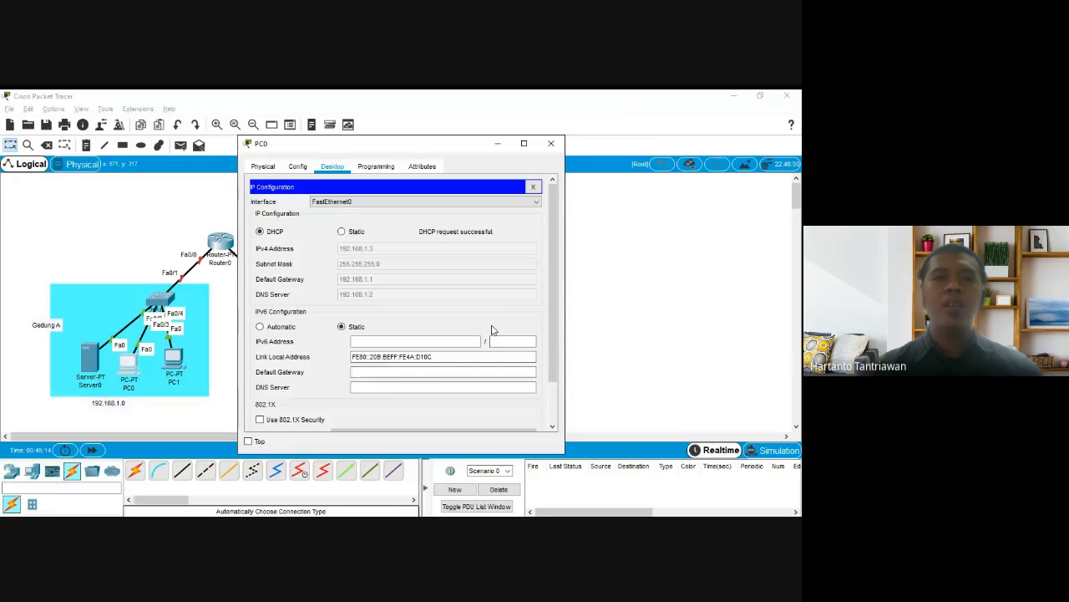
{"action": "left_click", "coordinate": [532, 187]}
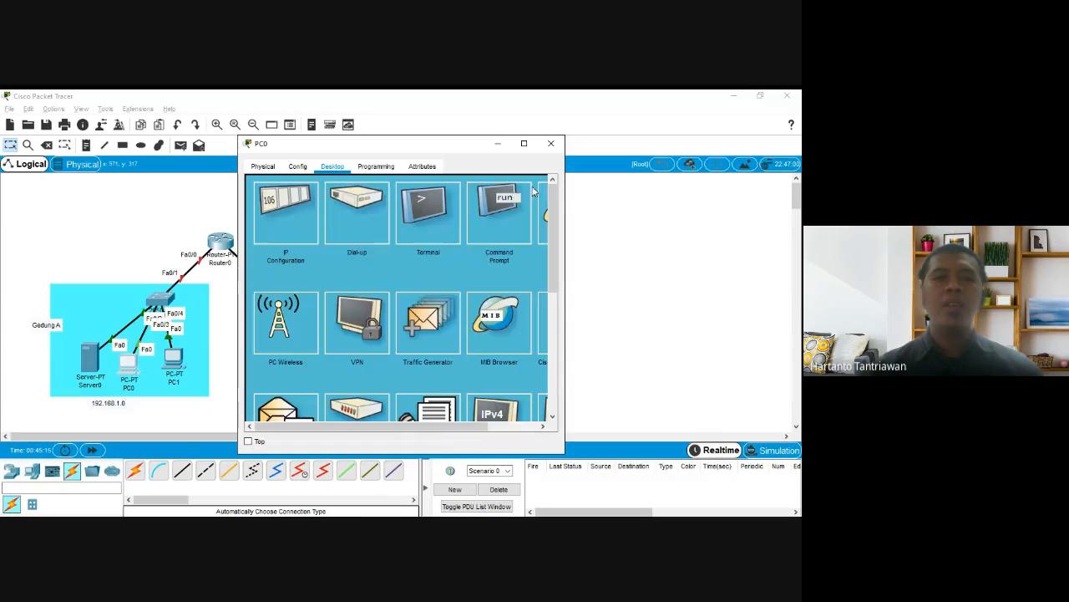
Close PC0's window, switch PC1's IPv4 configuration to DHCP, and close PC1's window
{"action": "left_click", "coordinate": [550, 143]}
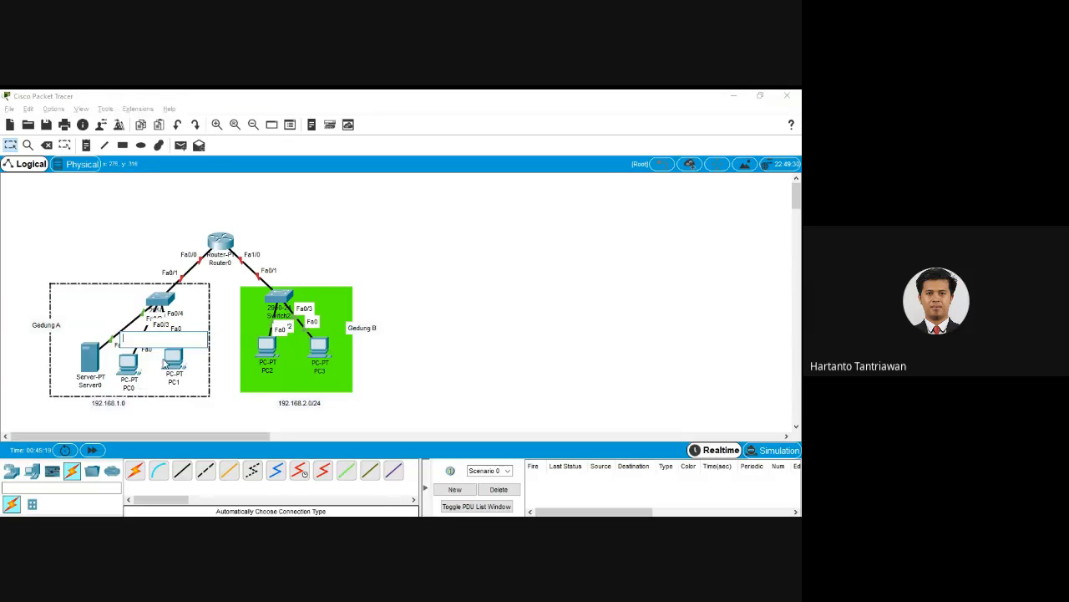
{"action": "left_click", "coordinate": [177, 365]}
{"action": "left_click", "coordinate": [284, 209]}
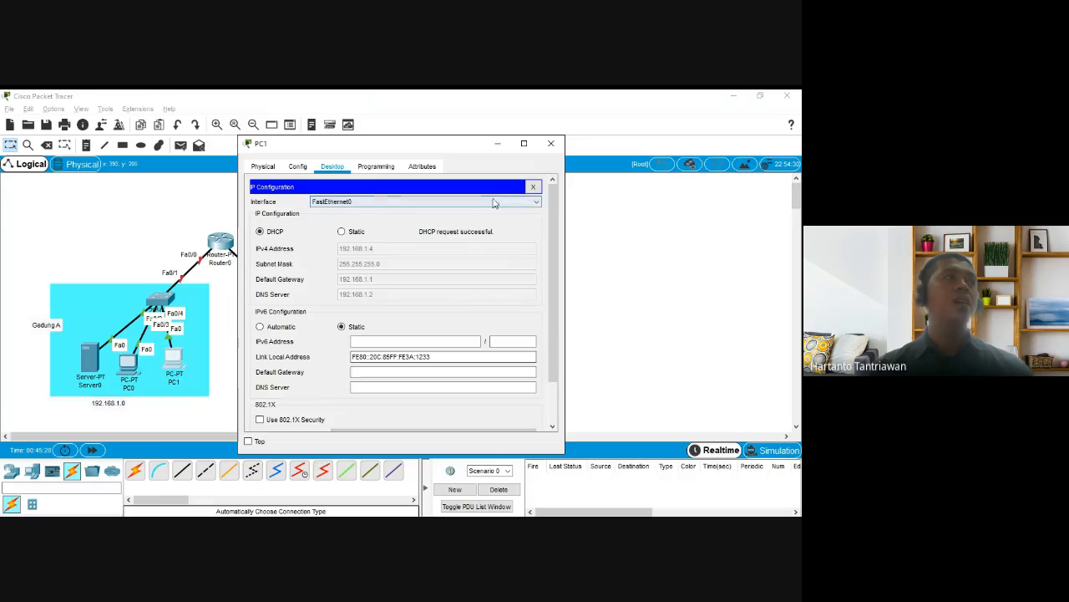
{"action": "left_click", "coordinate": [532, 188]}
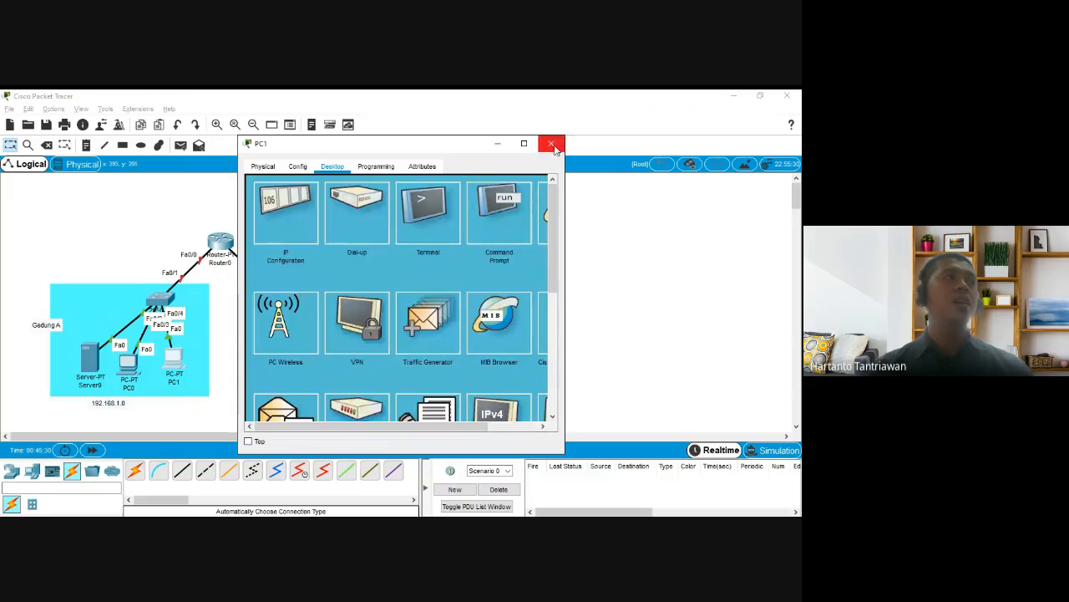
{"action": "left_click", "coordinate": [551, 143]}
Test connectivity inside Gedung A by sending simple PDUs from PC0 to PC1, Server0 to PC0, and PC1 to Server0
{"action": "left_click", "coordinate": [180, 145]}
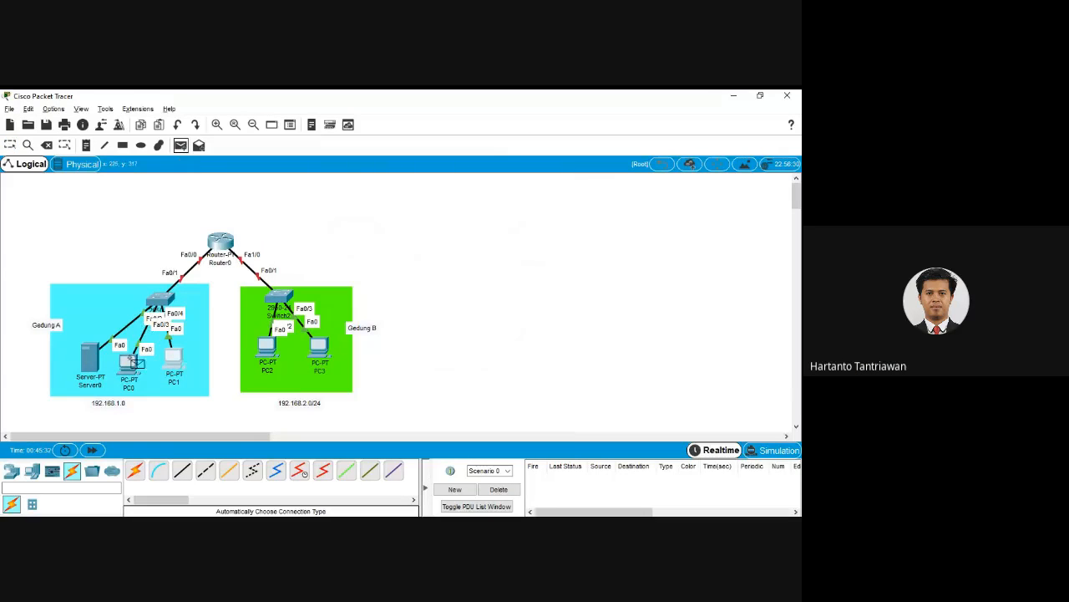
{"action": "left_click", "coordinate": [128, 361]}
{"action": "left_click", "coordinate": [171, 359]}
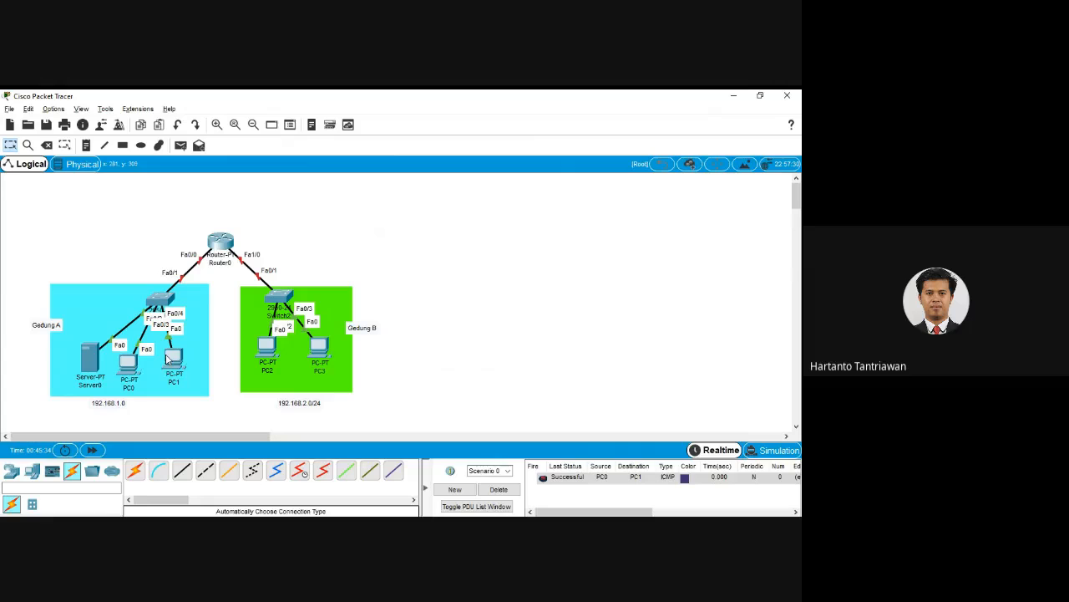
{"action": "left_click", "coordinate": [180, 146]}
{"action": "left_click", "coordinate": [94, 356]}
{"action": "left_click", "coordinate": [128, 364]}
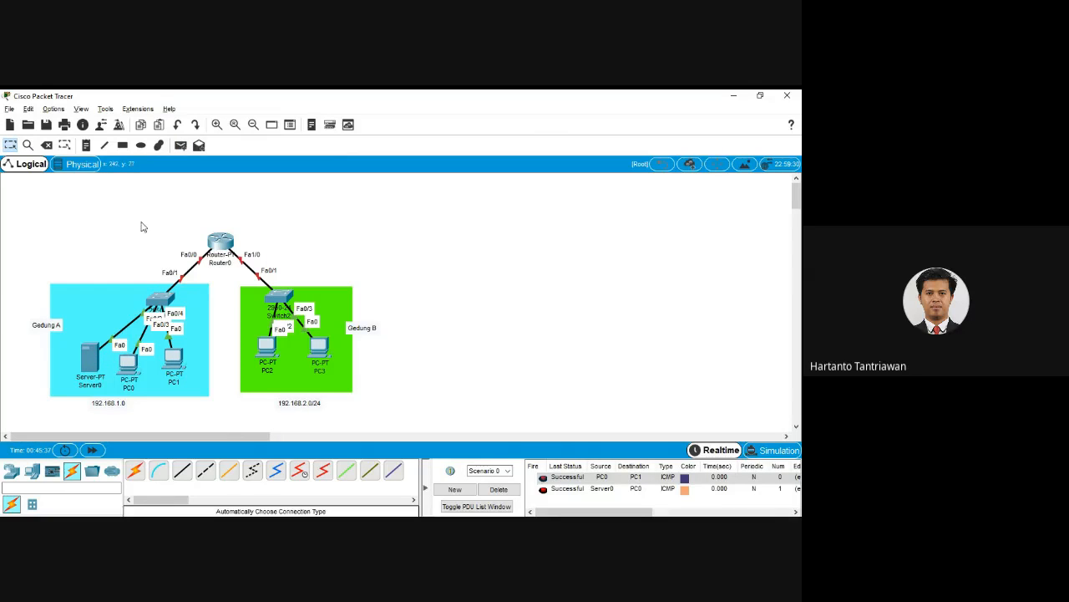
{"action": "left_click", "coordinate": [181, 145]}
{"action": "left_click", "coordinate": [174, 361]}
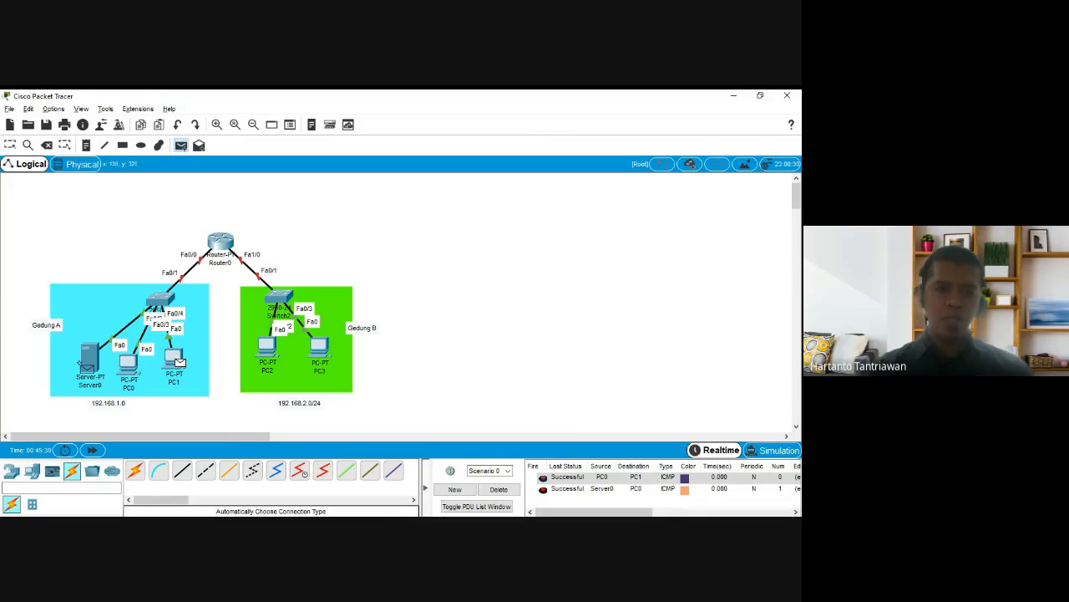
{"action": "left_click", "coordinate": [85, 364]}
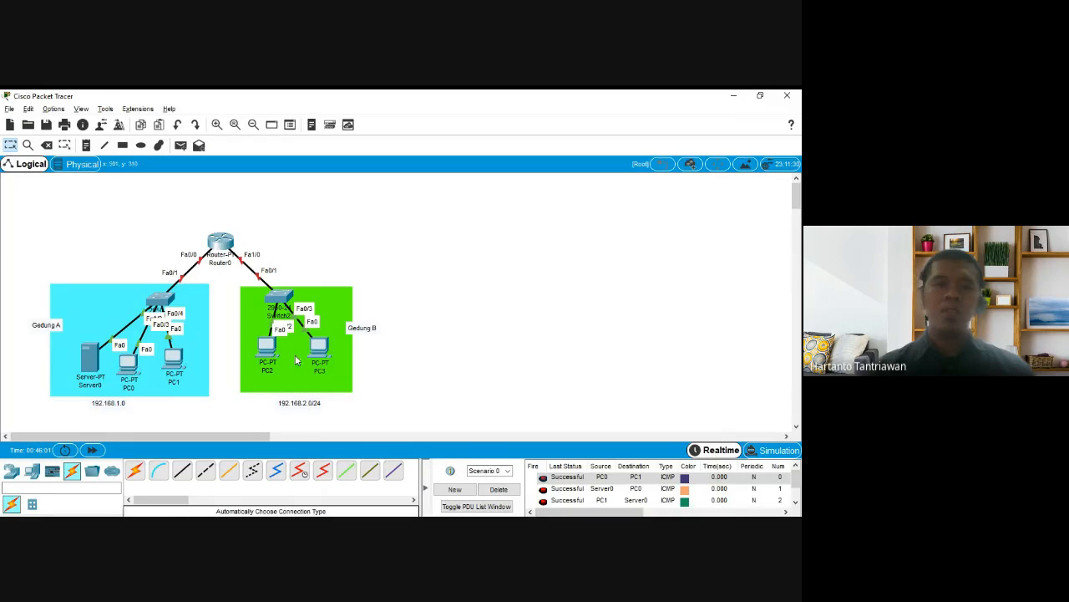
Delete the scenario's PDUs and send simple PDUs from PC2 to PC3 and from PC1 to PC0
{"action": "left_click", "coordinate": [498, 489]}
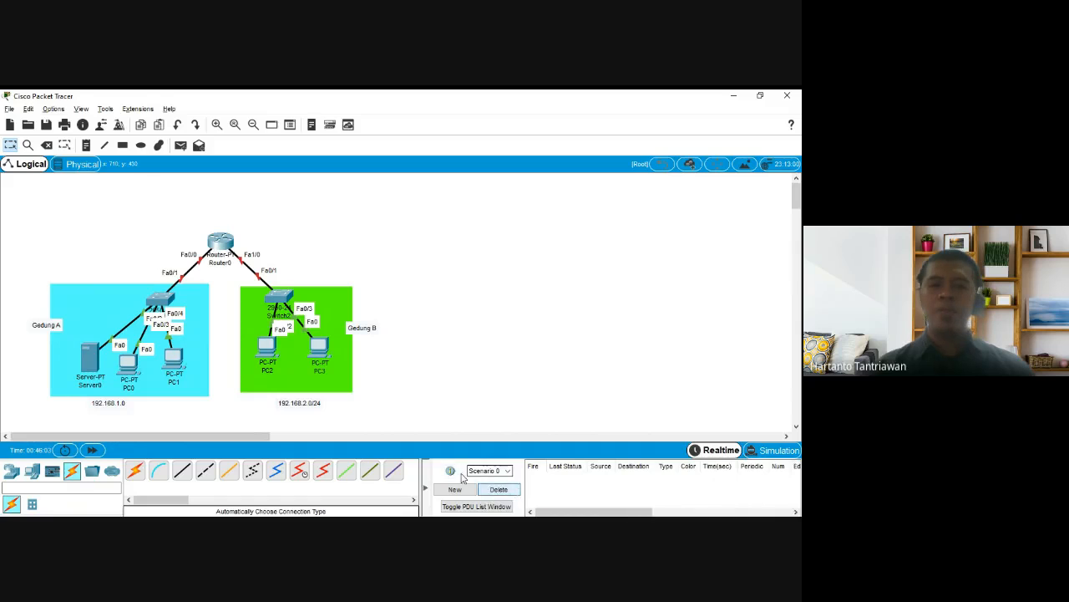
{"action": "left_click", "coordinate": [179, 146]}
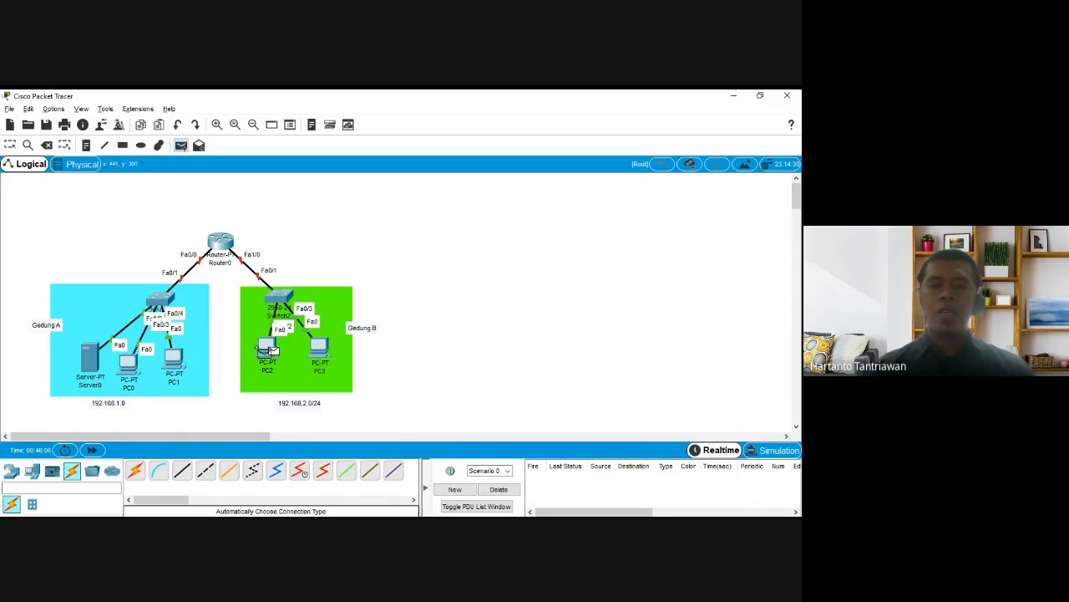
{"action": "left_click", "coordinate": [319, 347]}
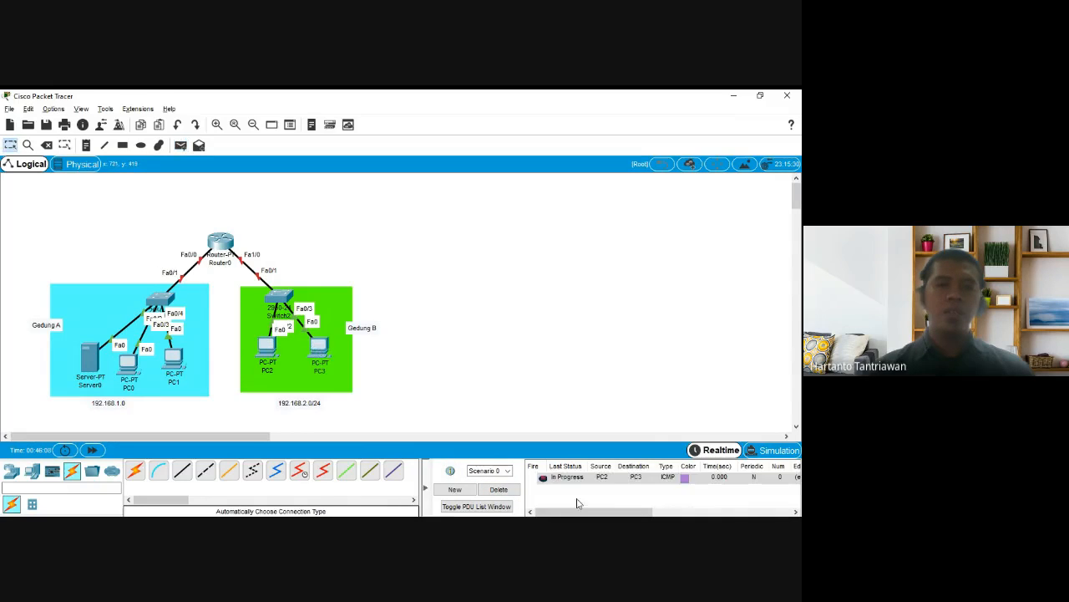
{"action": "left_click", "coordinate": [180, 146]}
{"action": "left_click", "coordinate": [128, 362]}
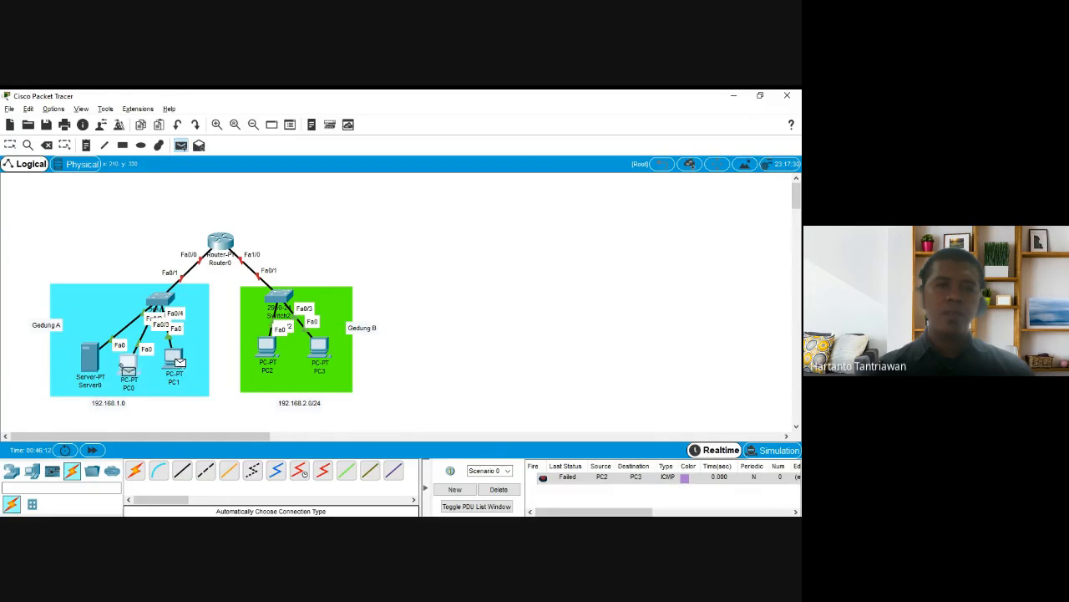
{"action": "left_click", "coordinate": [178, 362]}
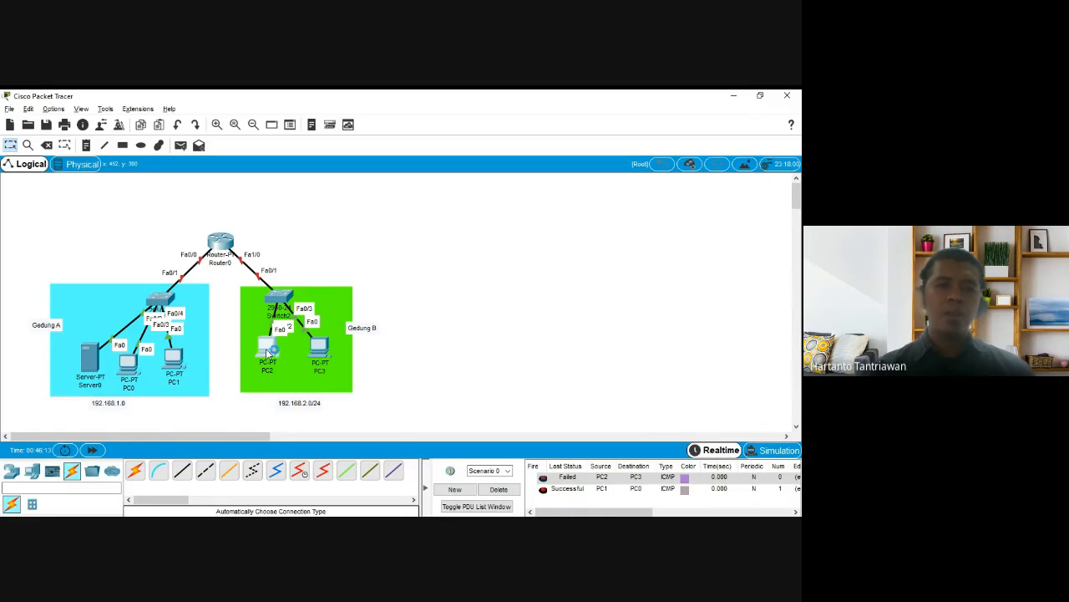
Switch PC2's IPv4 configuration to DHCP and close its window
{"action": "left_click", "coordinate": [266, 349]}
{"action": "left_click", "coordinate": [266, 349]}
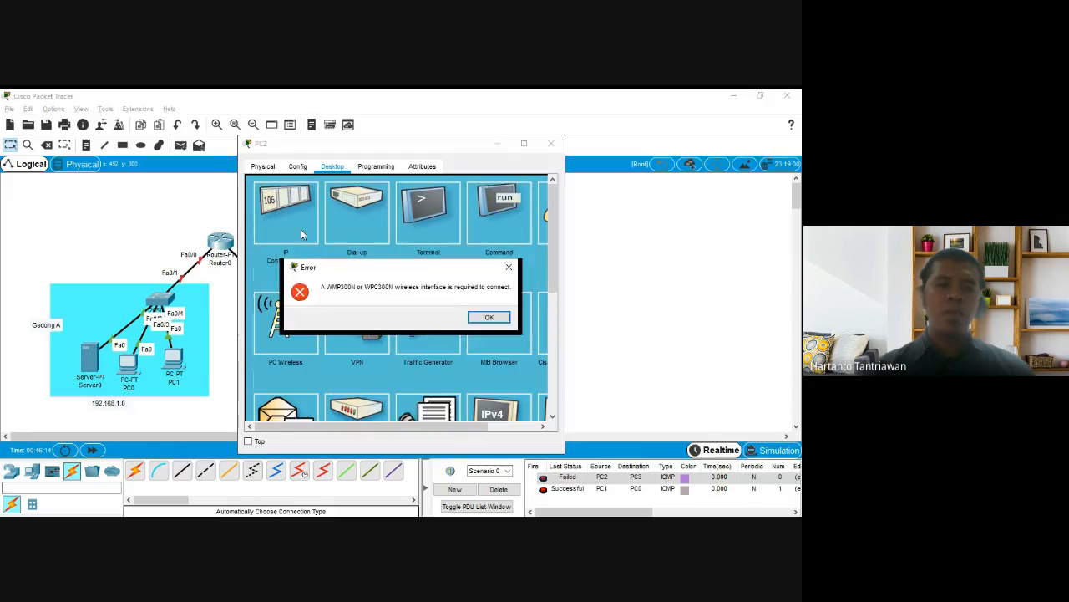
{"action": "left_click", "coordinate": [493, 319]}
{"action": "left_click", "coordinate": [288, 213]}
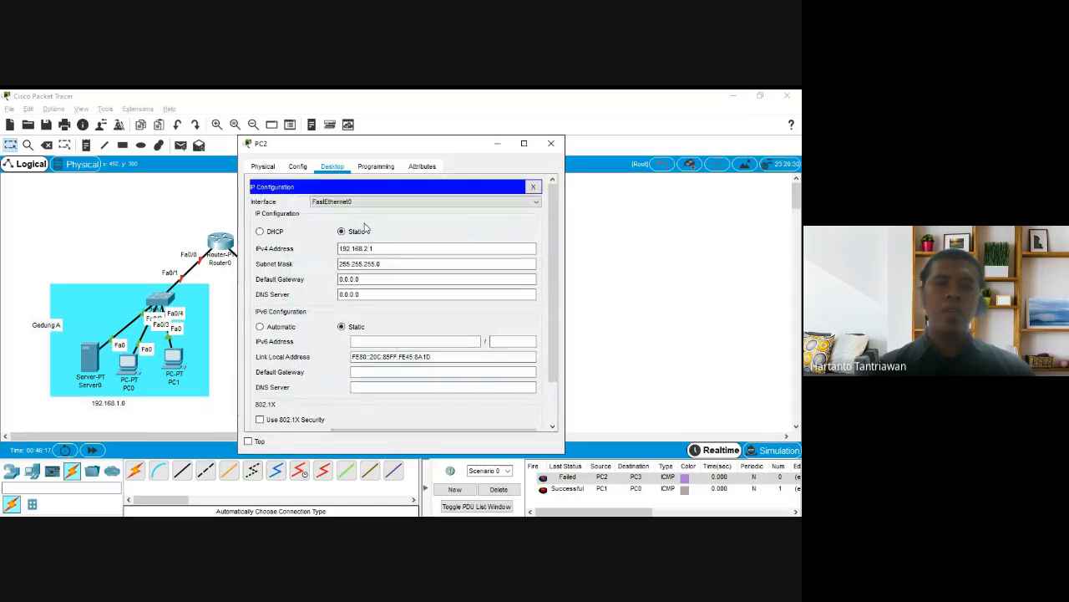
{"action": "left_click", "coordinate": [276, 236]}
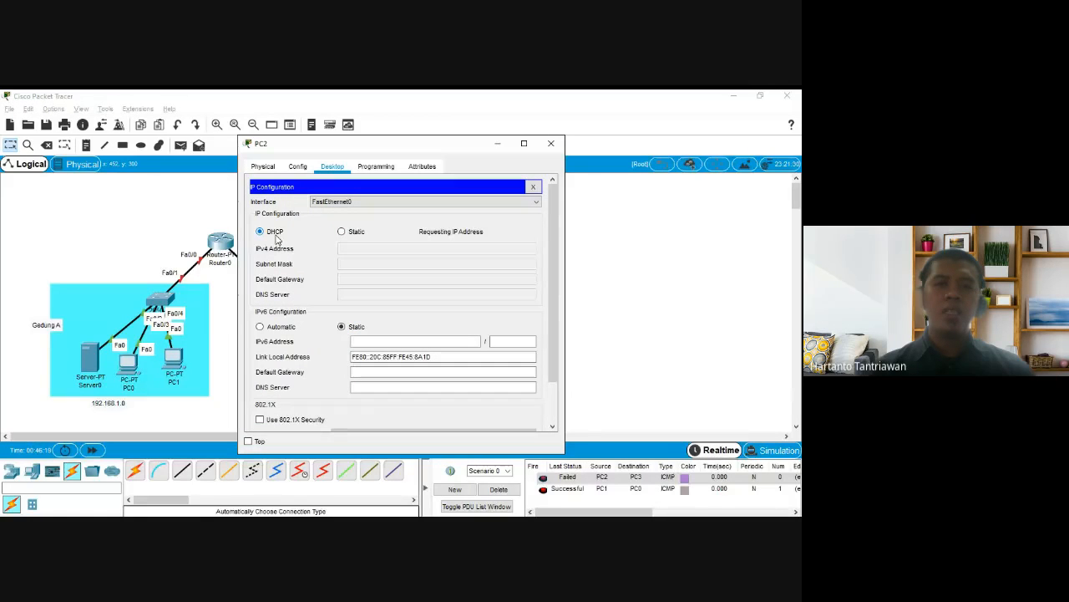
{"action": "left_click_drag", "start_coordinate": [370, 147], "coordinate": [457, 137]}
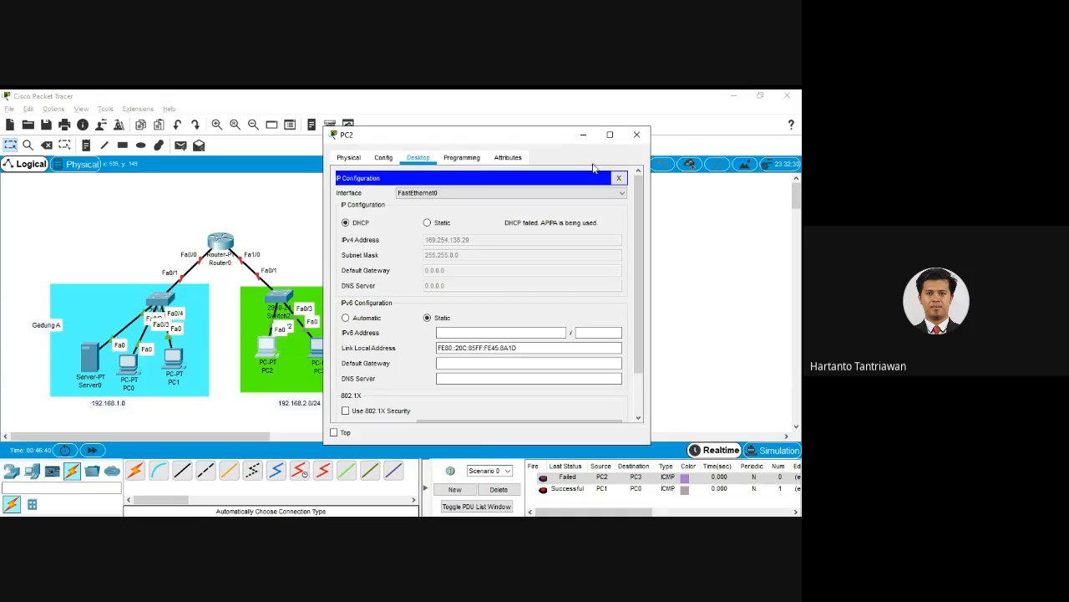
{"action": "left_click", "coordinate": [637, 135]}
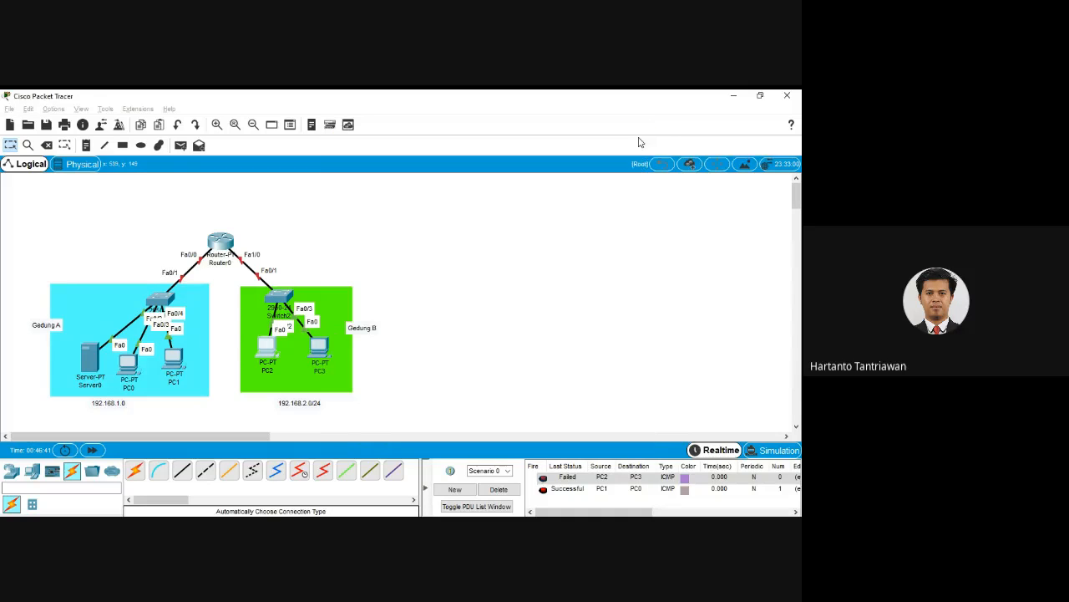
Decline Router0's initial configuration dialog with "no" in its CLI, start the router prompt, and close its window
{"action": "mouse_move", "coordinate": [223, 242]}
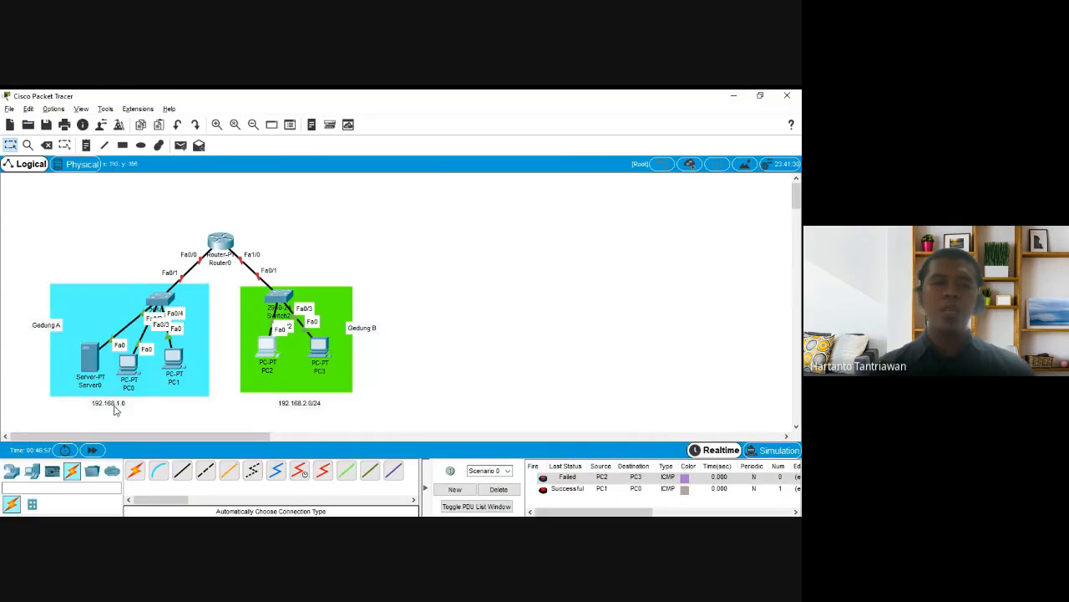
{"action": "left_click", "coordinate": [221, 244]}
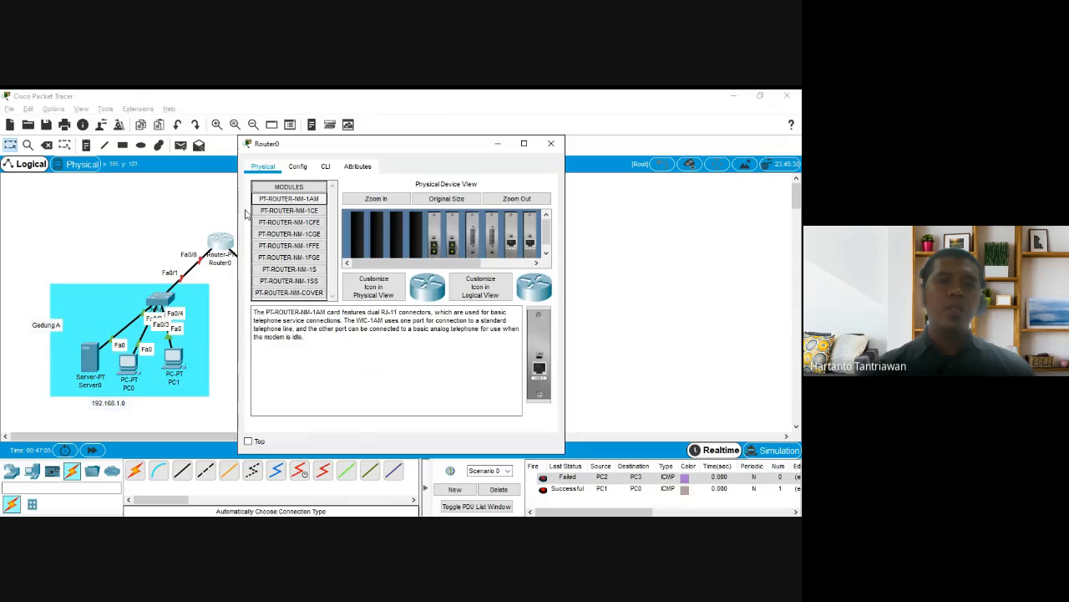
{"action": "left_click", "coordinate": [325, 166]}
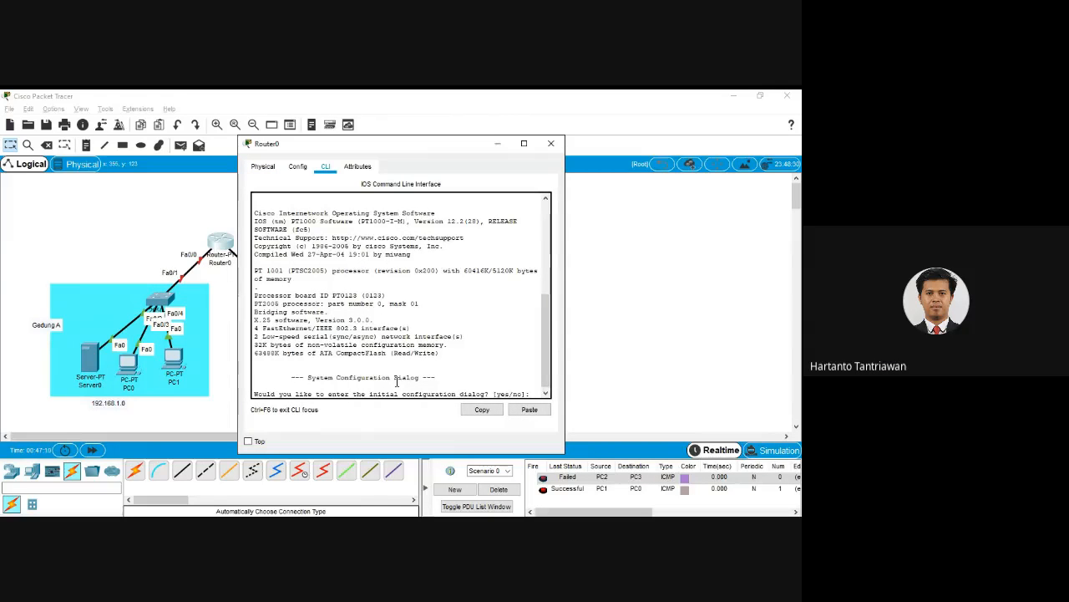
{"action": "left_click", "coordinate": [468, 368]}
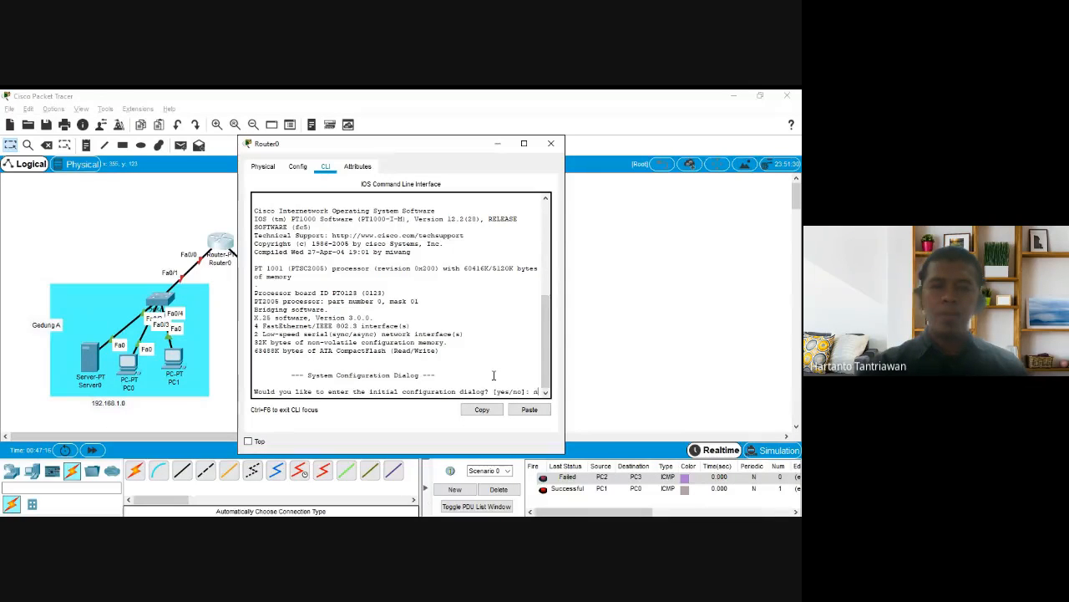
{"action": "type", "text": "no"}
{"action": "key", "text": "Return"}
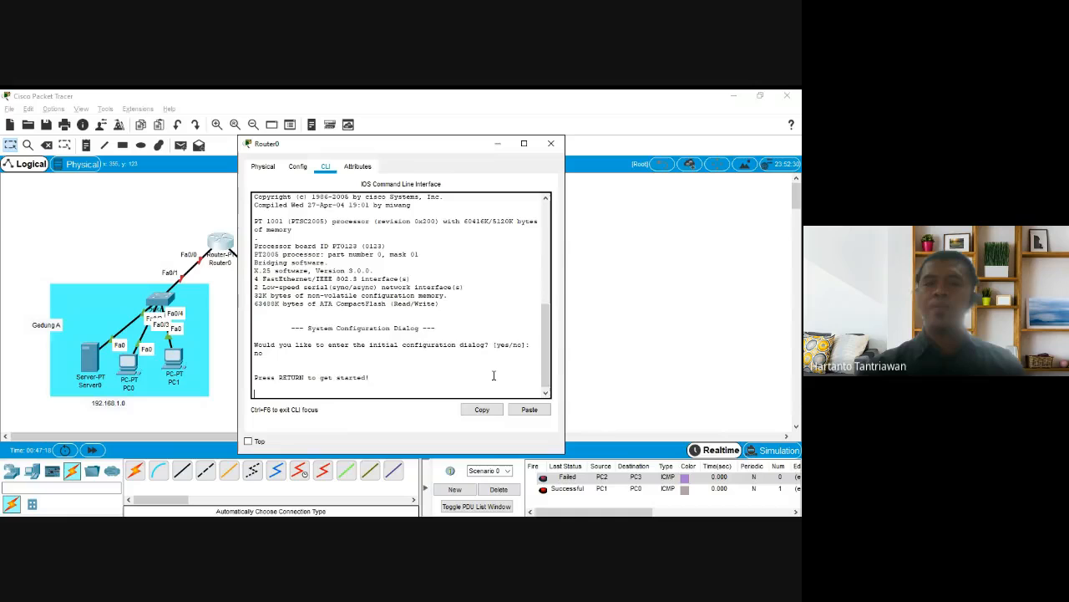
{"action": "key", "text": "Return"}
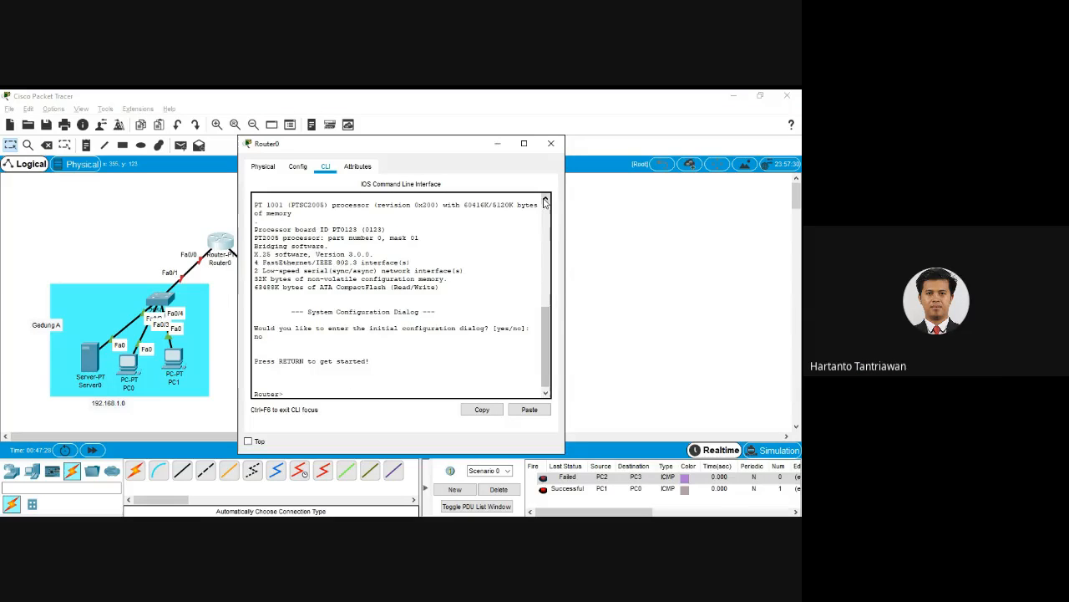
{"action": "left_click_drag", "start_coordinate": [424, 153], "coordinate": [478, 141]}
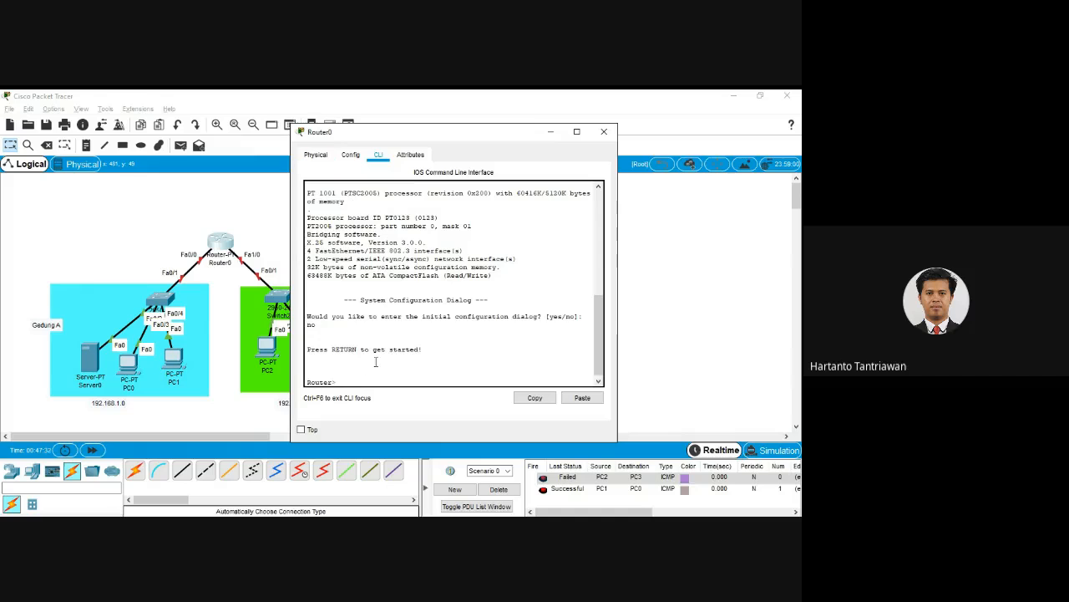
{"action": "left_click", "coordinate": [603, 132]}
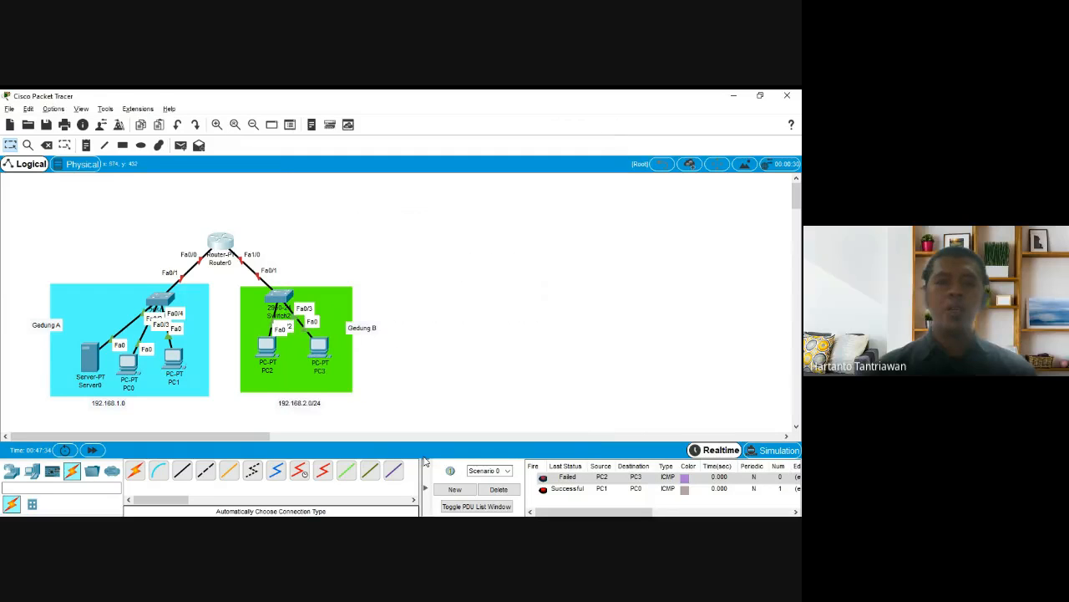
Place a Laptop-PT device in the empty area above the green 192.168.2.0/24 subnet, near Router0
{"action": "left_click", "coordinate": [33, 472]}
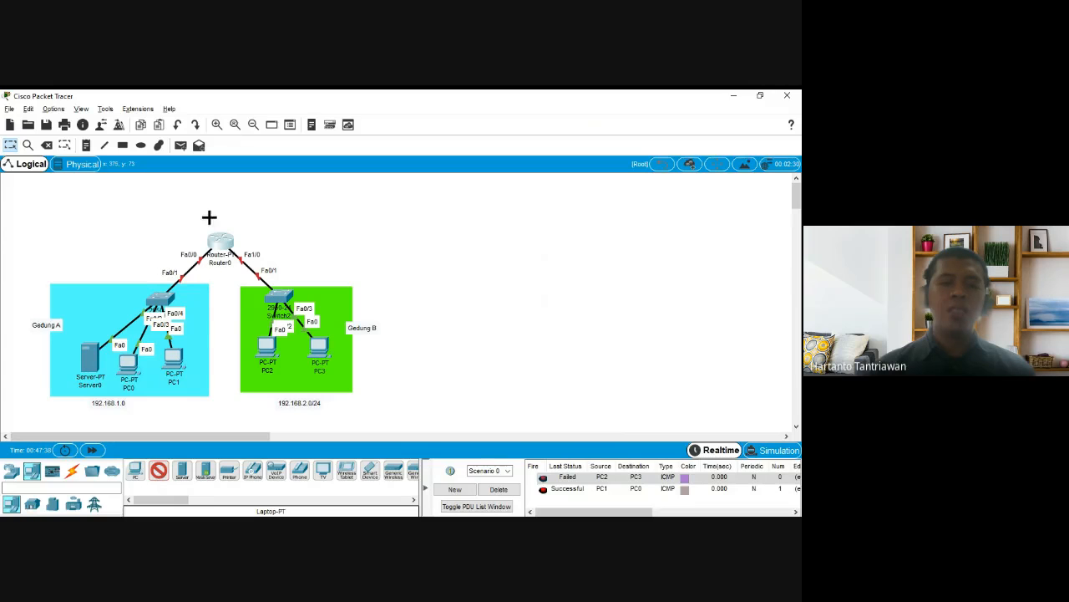
{"action": "left_click", "coordinate": [294, 207]}
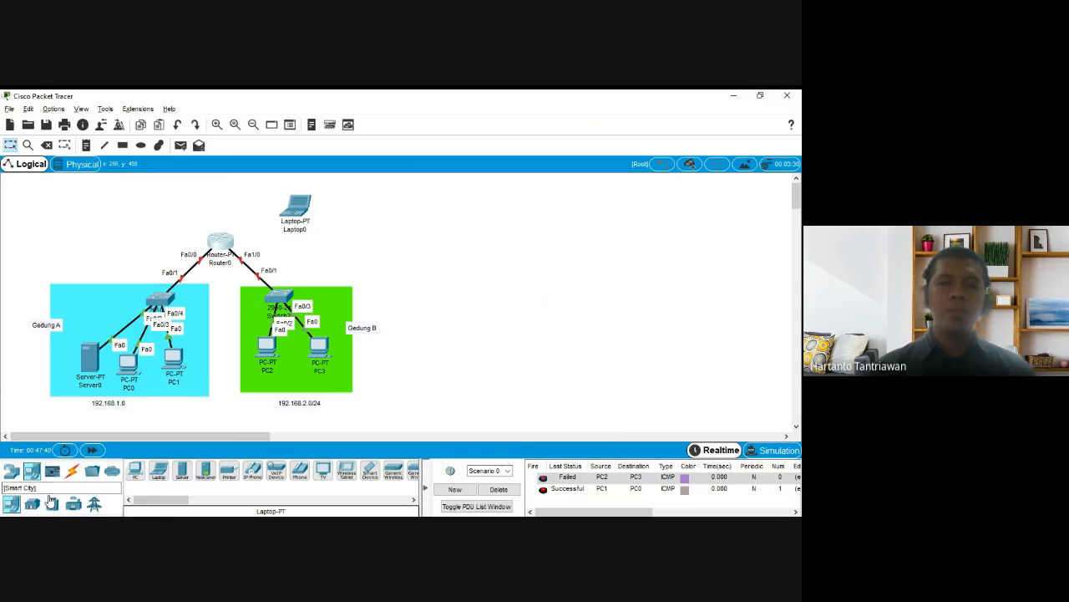
{"action": "left_click", "coordinate": [72, 471]}
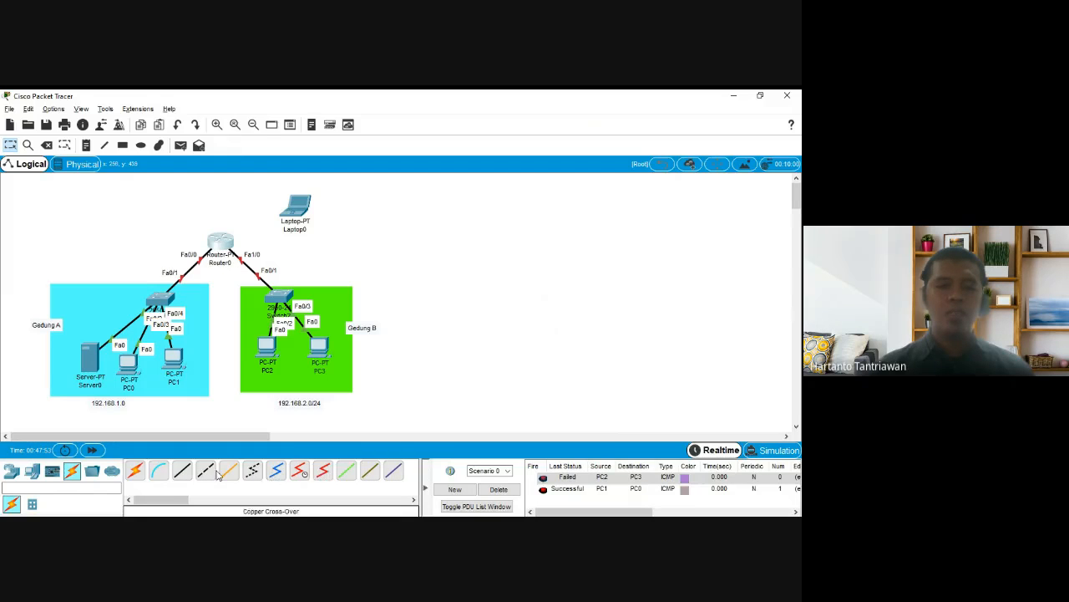
{"action": "left_click", "coordinate": [55, 473]}
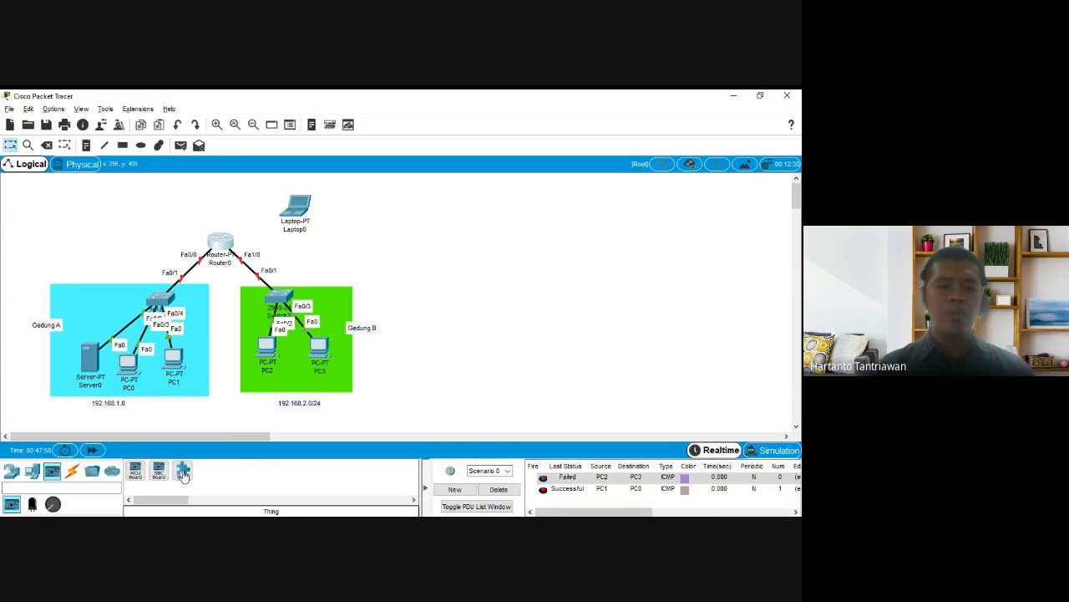
{"action": "left_click", "coordinate": [33, 473]}
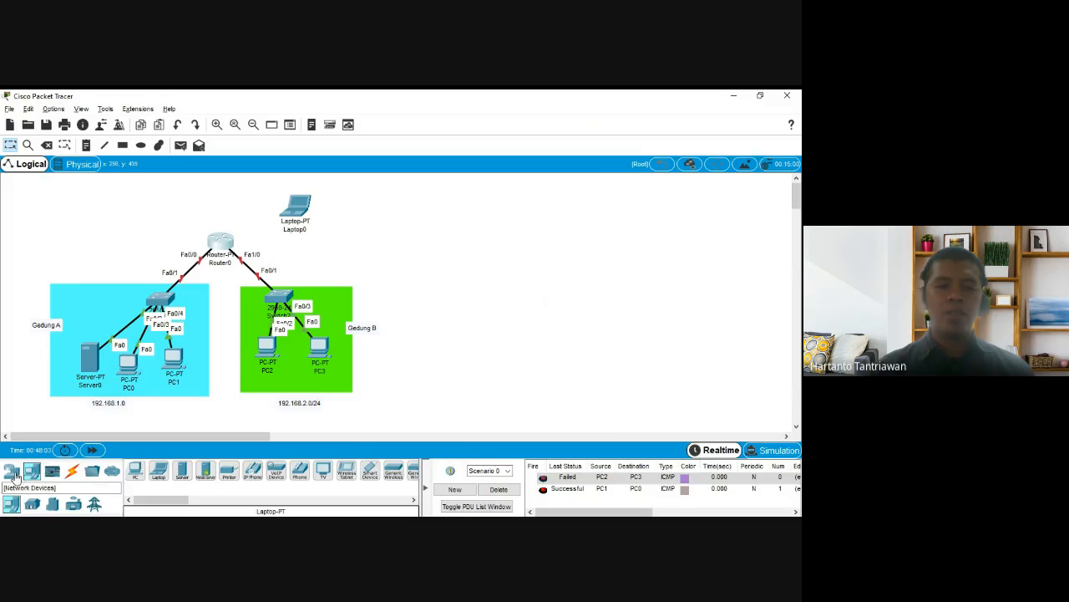
Connect Laptop0's RS 232 port to Router0's Console port with a console cable
{"action": "left_click", "coordinate": [72, 470]}
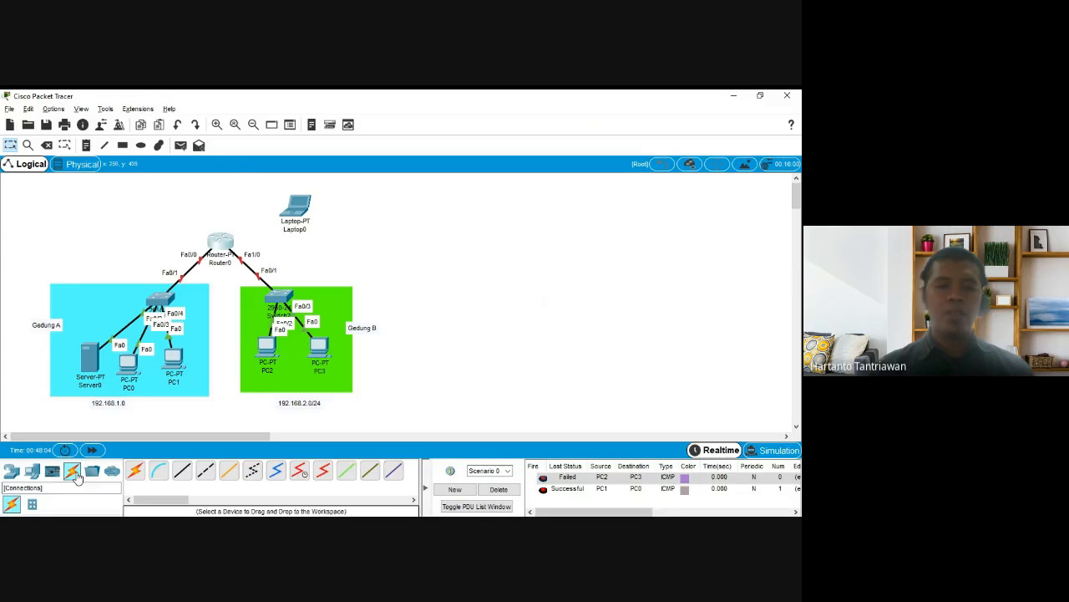
{"action": "left_click", "coordinate": [157, 472]}
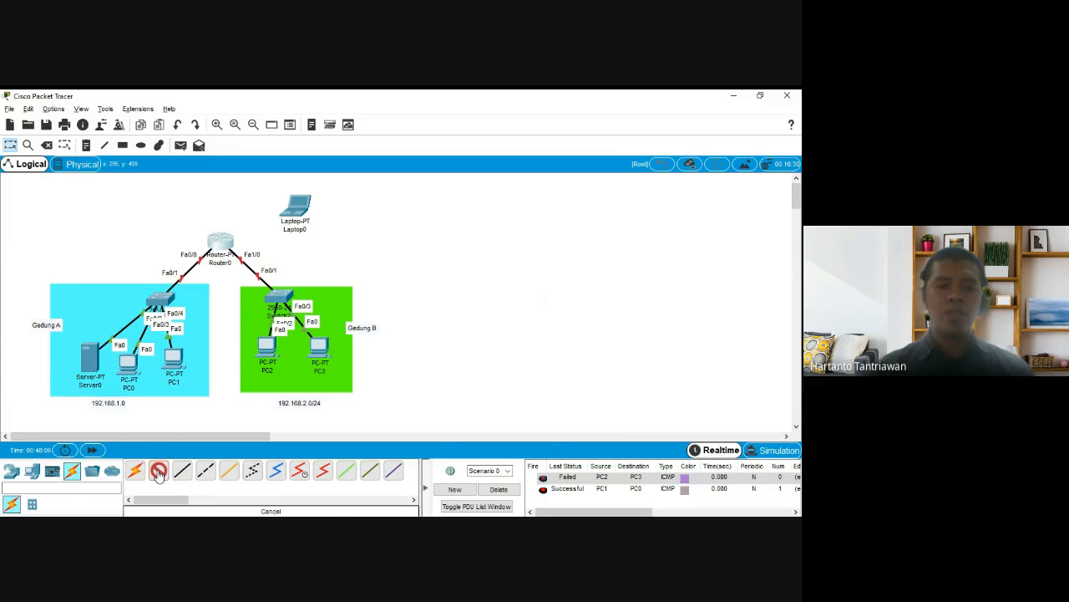
{"action": "left_click", "coordinate": [291, 209]}
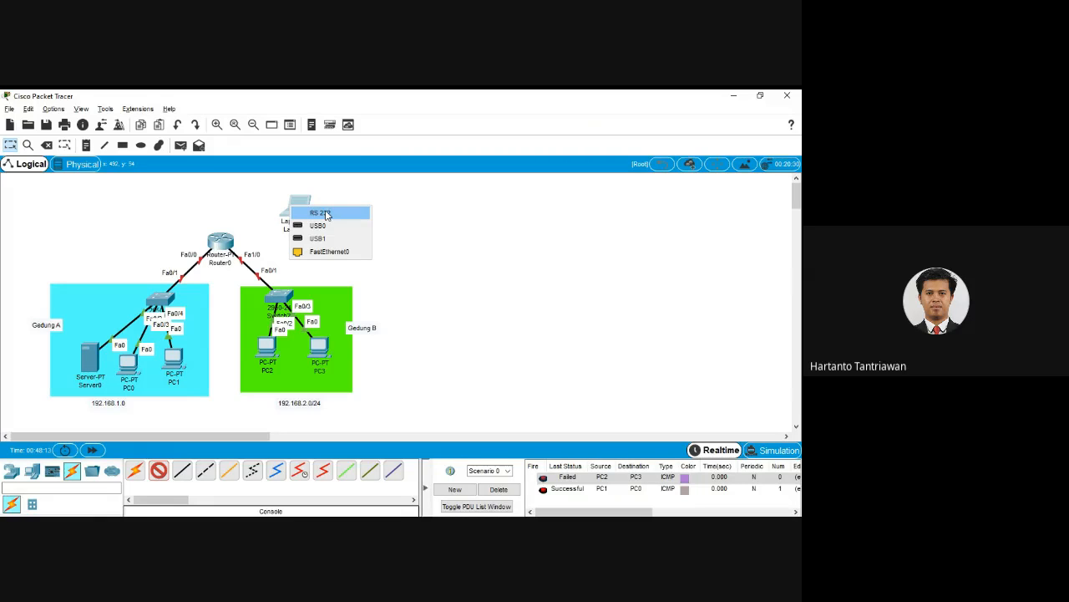
{"action": "left_click", "coordinate": [326, 214]}
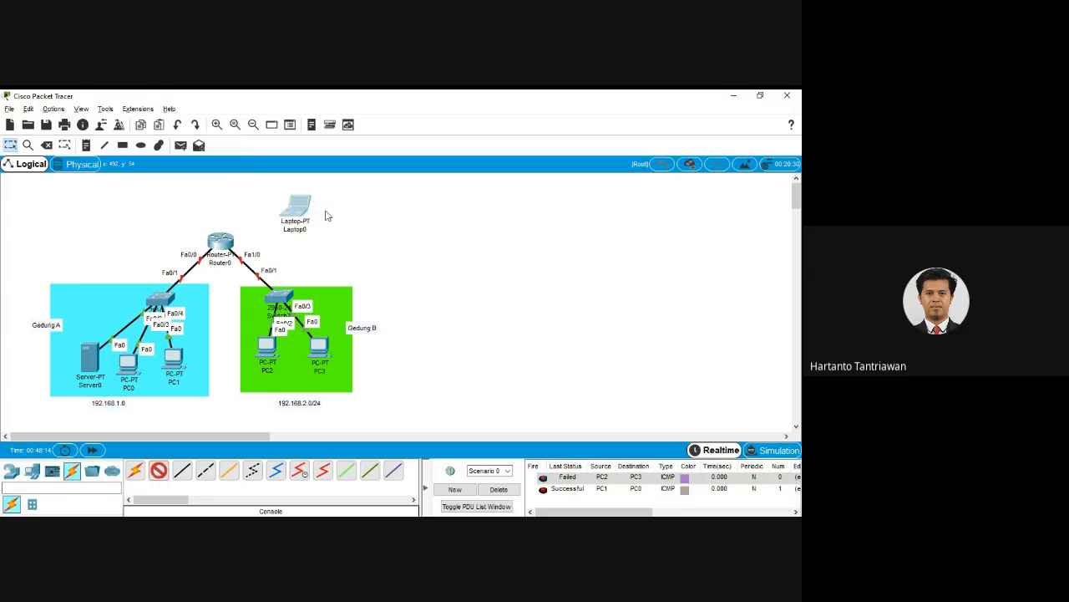
{"action": "left_click", "coordinate": [222, 241]}
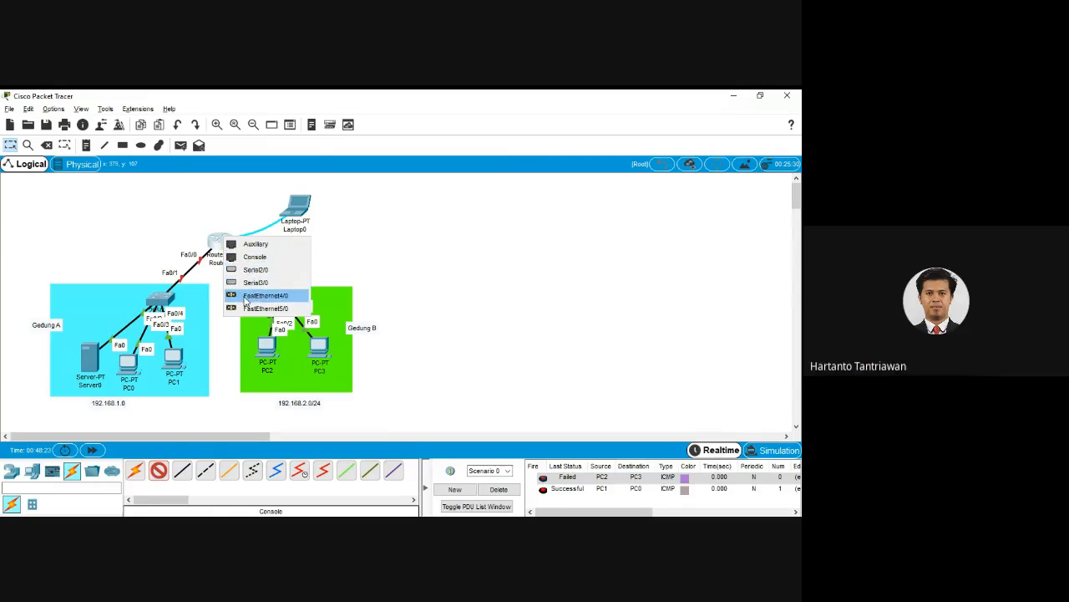
{"action": "left_click", "coordinate": [254, 257]}
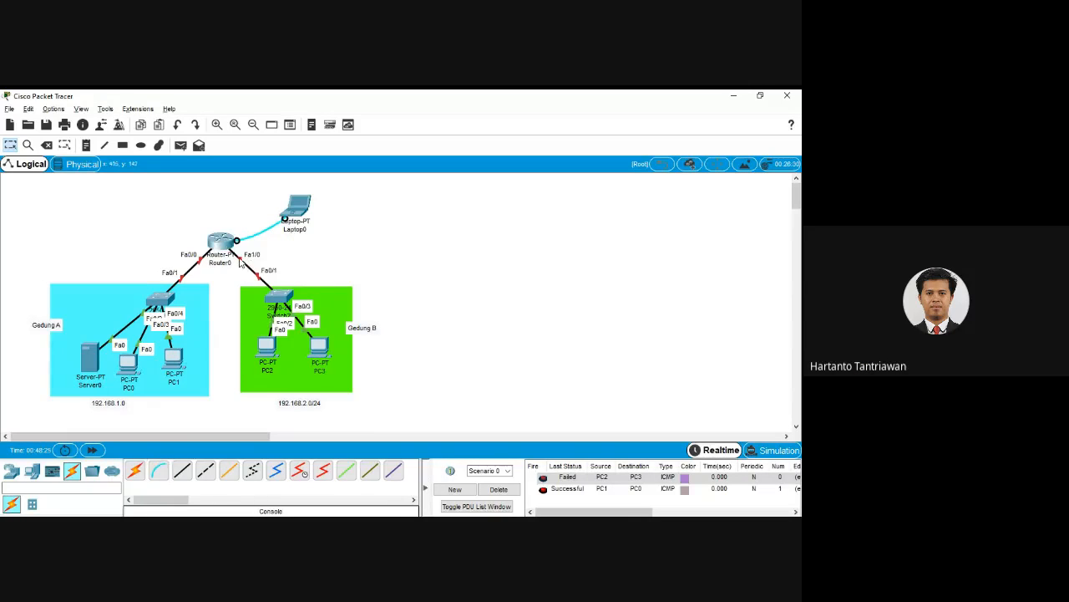
Start a terminal session on Laptop0 with the default port configuration and move its window clear of the topology
{"action": "left_click", "coordinate": [297, 217]}
{"action": "left_click", "coordinate": [332, 167]}
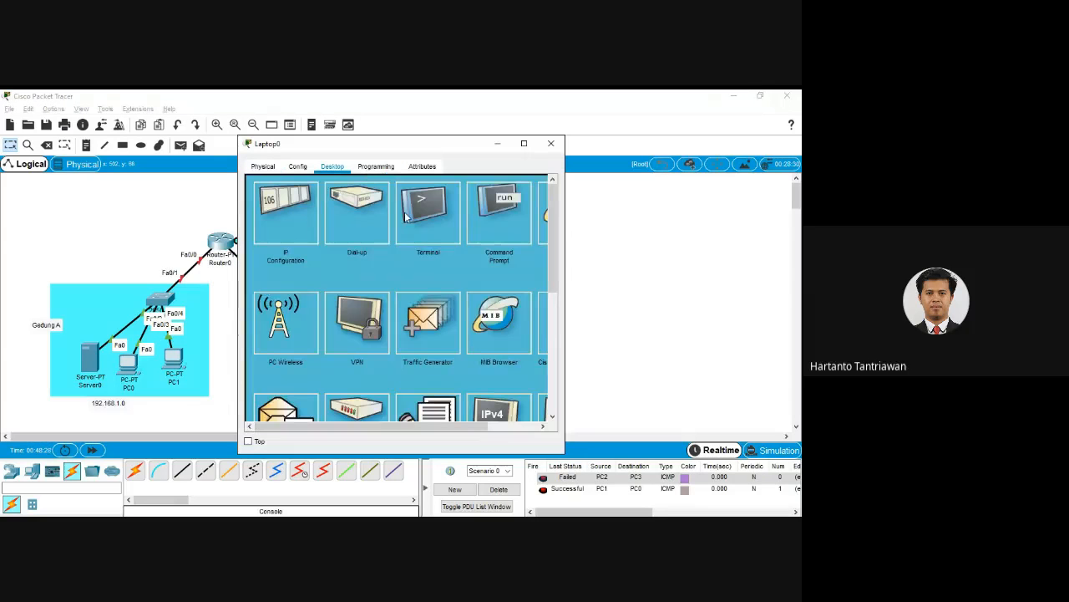
{"action": "left_click", "coordinate": [429, 213]}
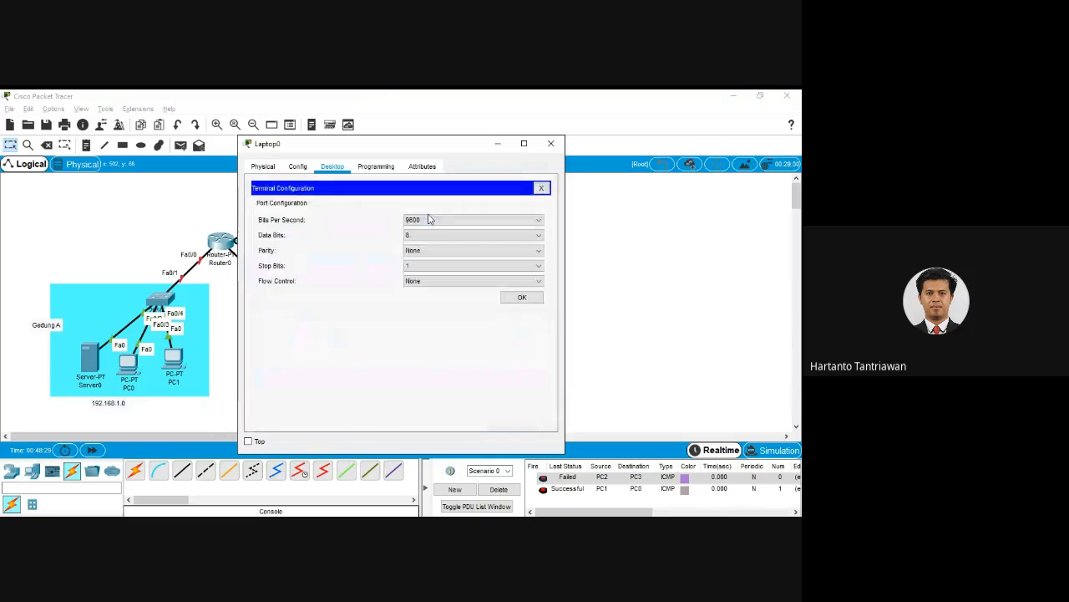
{"action": "left_click", "coordinate": [528, 298]}
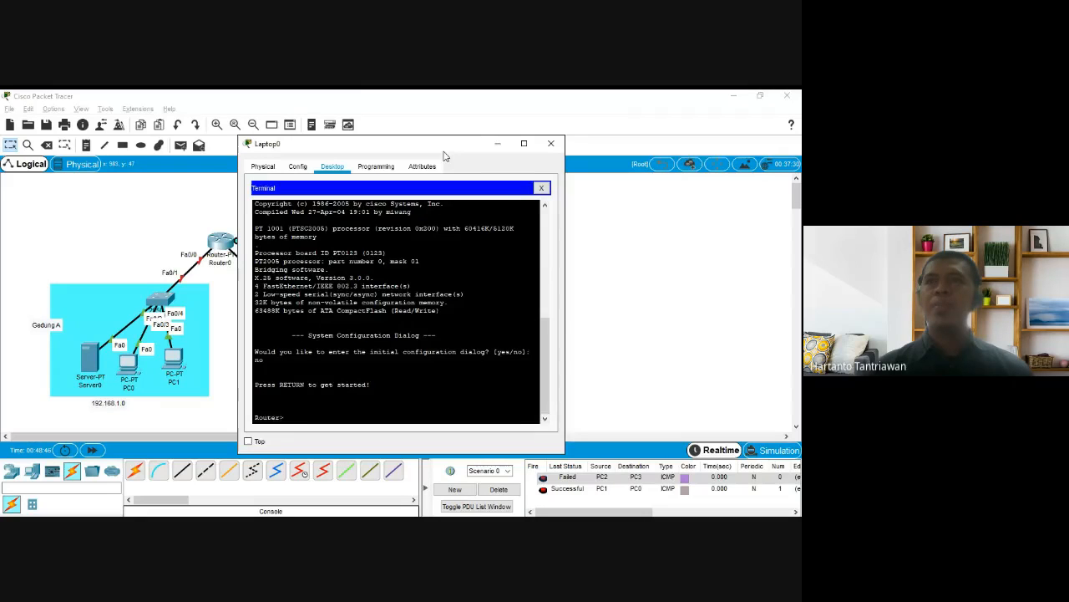
{"action": "left_click_drag", "start_coordinate": [431, 154], "coordinate": [602, 125]}
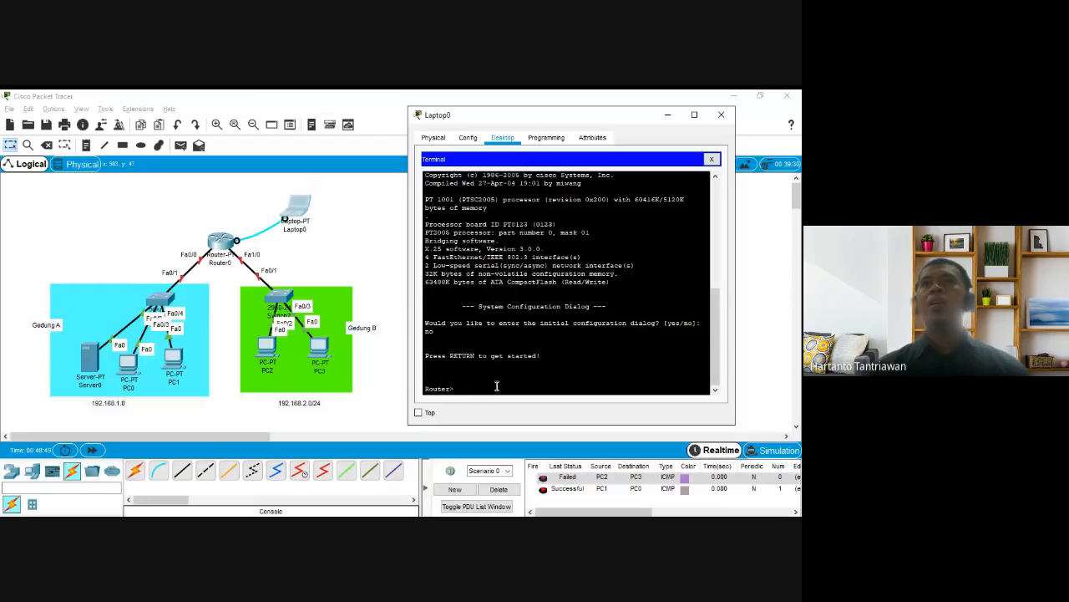
Enter privileged mode with "enable" and global configuration mode with "configure terminal" in Laptop0's terminal
{"action": "type", "text": "nable"}
{"action": "key", "text": "Return"}
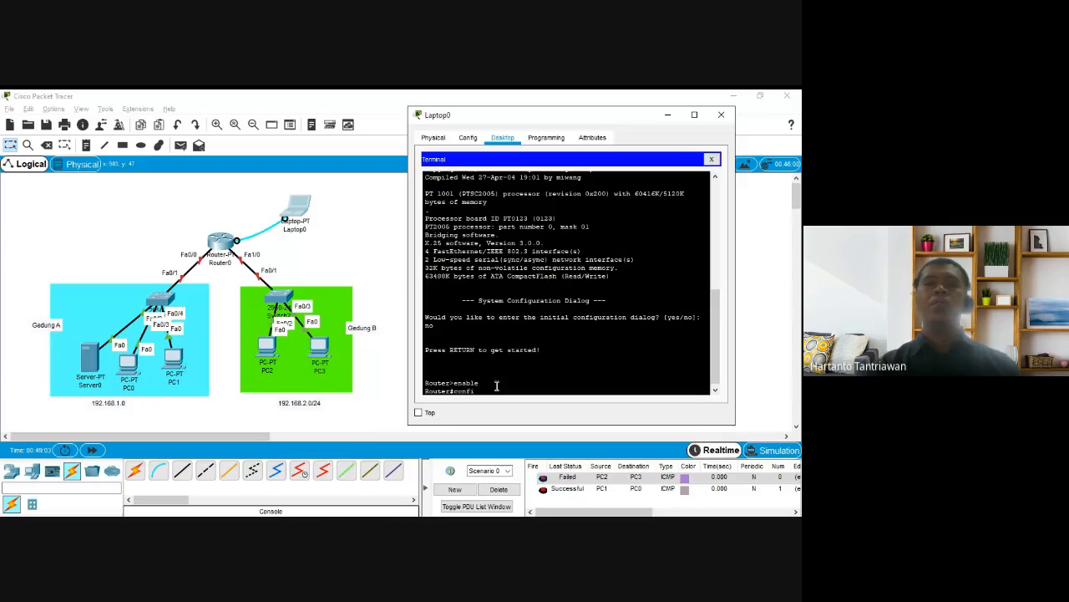
{"action": "type", "text": "nfigure"}
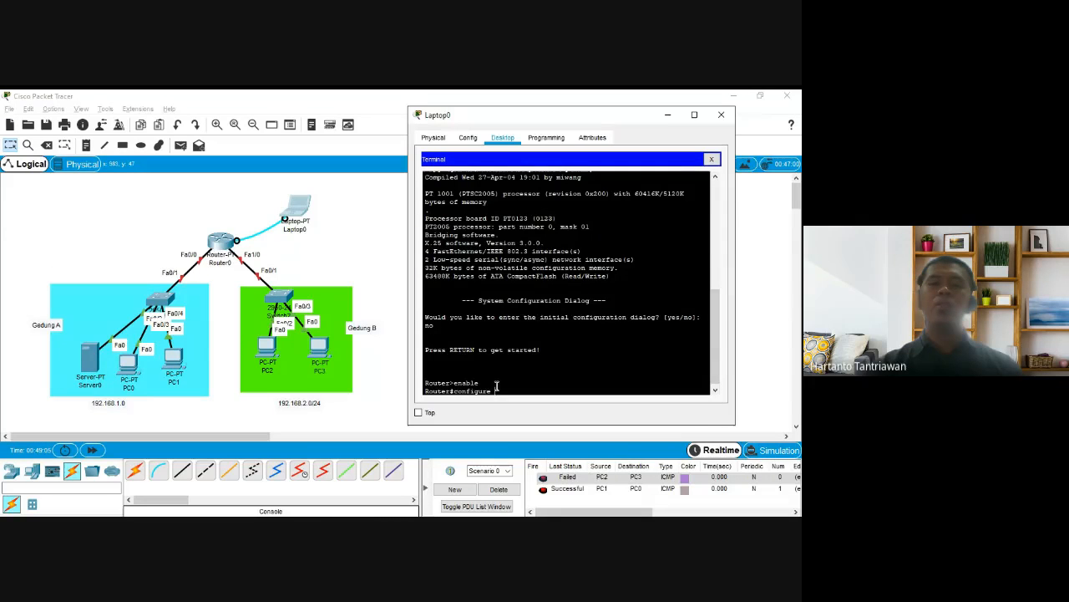
{"action": "type", "text": " terminal"}
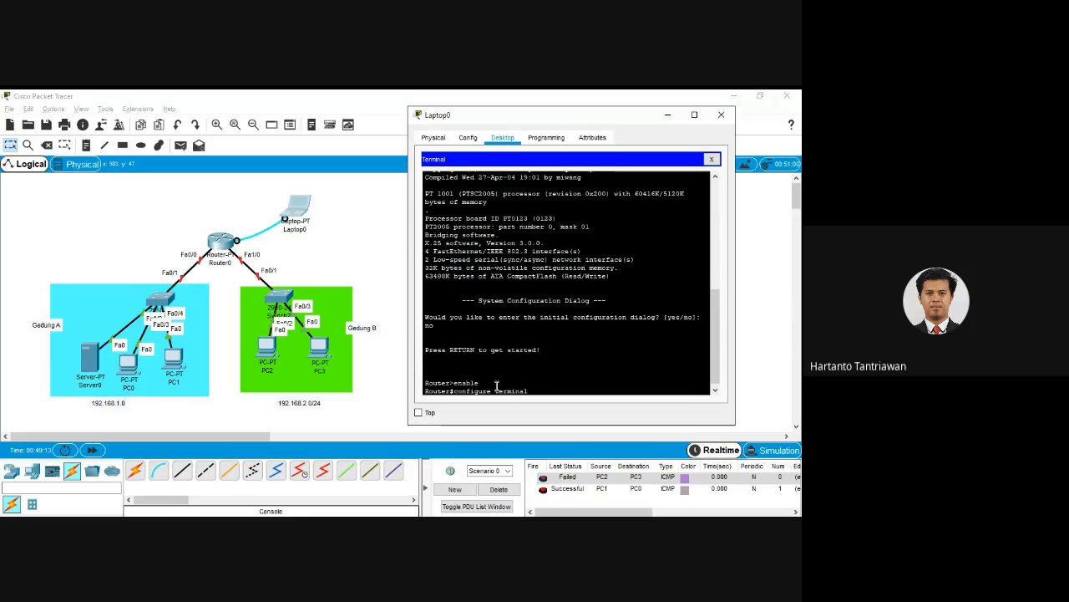
{"action": "key", "text": "Return"}
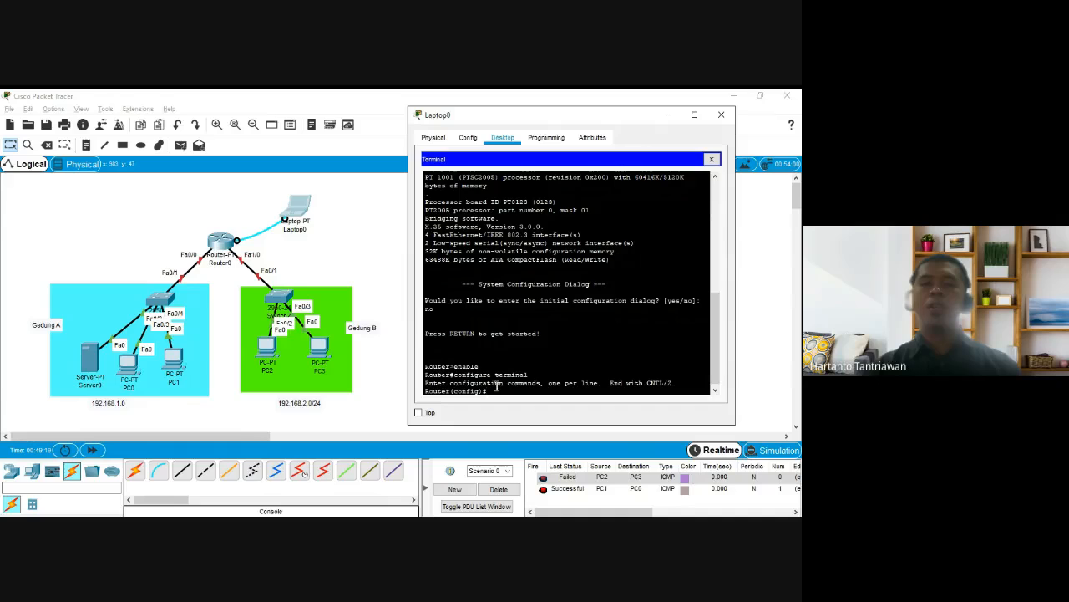
Set the router's hostname to IF with the "hostname" command
{"action": "type", "text": "ho"}
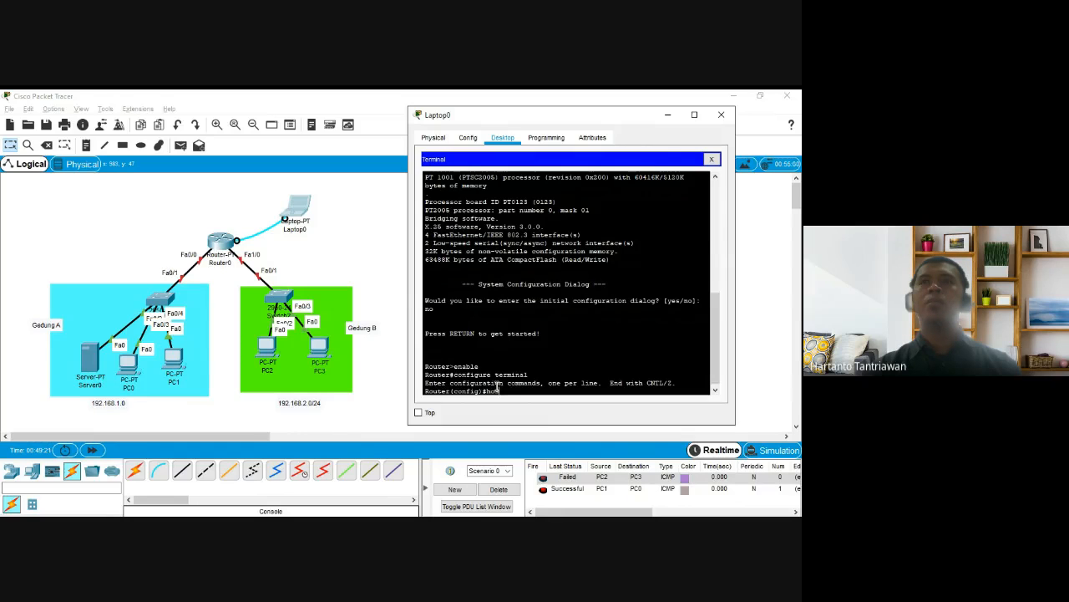
{"action": "type", "text": "stnameIF"}
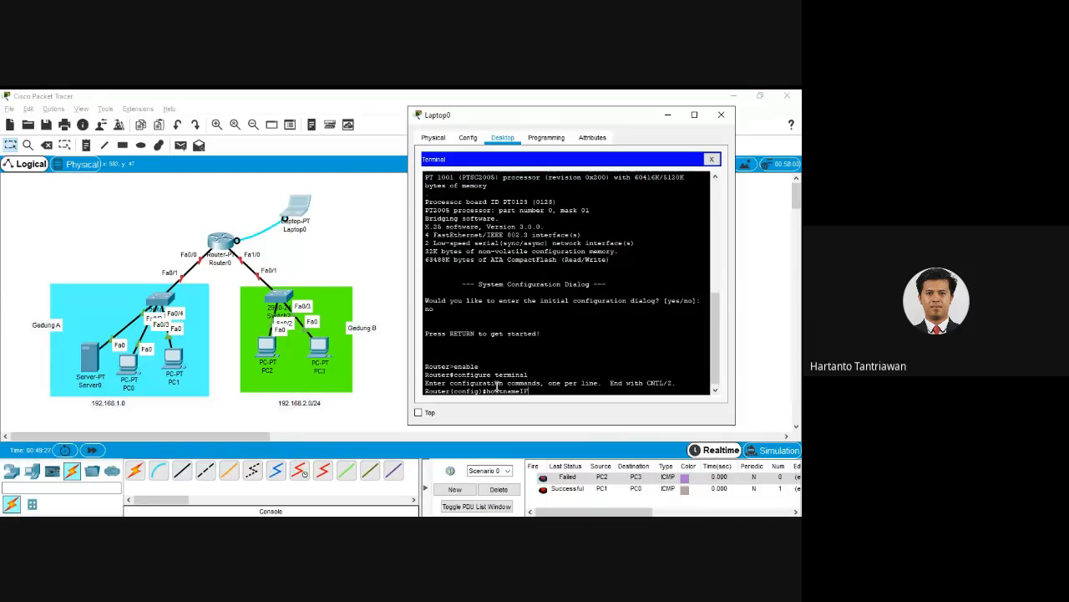
{"action": "key", "text": "Return"}
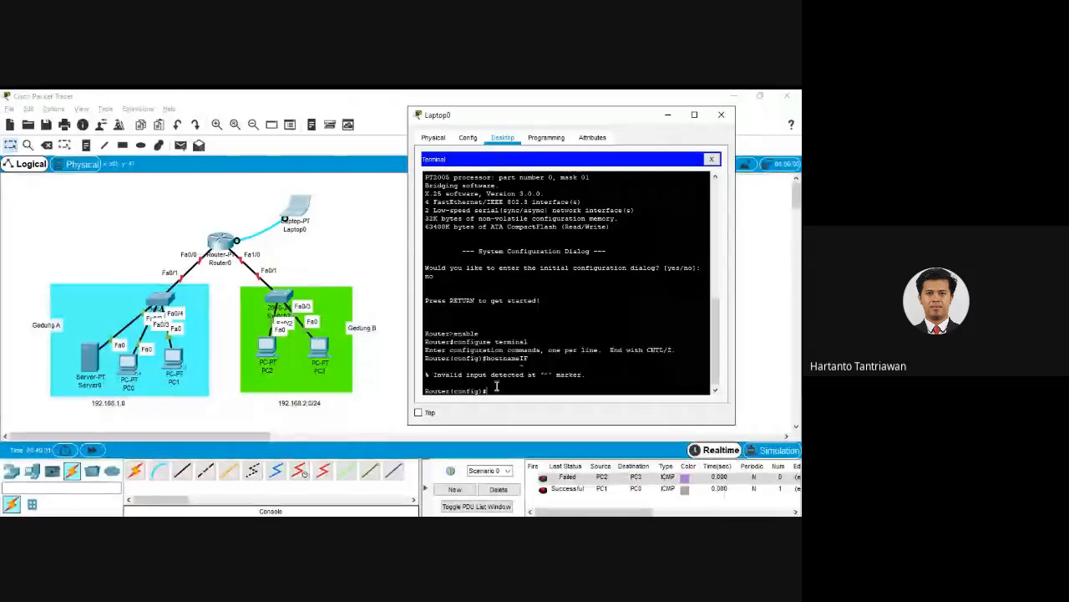
{"action": "key", "text": "Up"}
{"action": "key", "text": "Left"}
{"action": "key", "text": "Left"}
{"action": "type", "text": "Rout"}
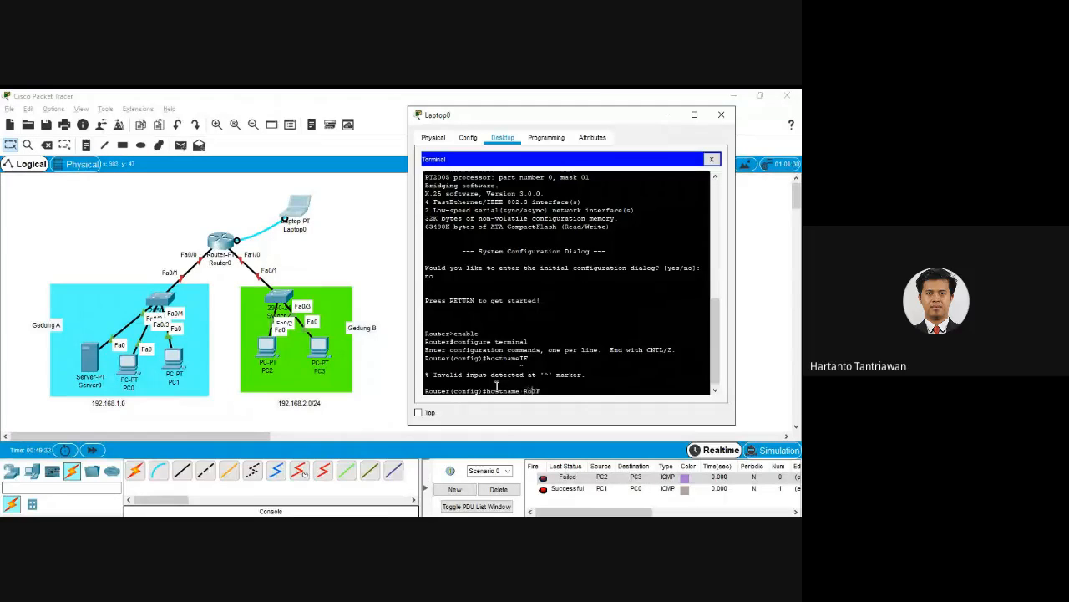
{"action": "type", "text": "er"}
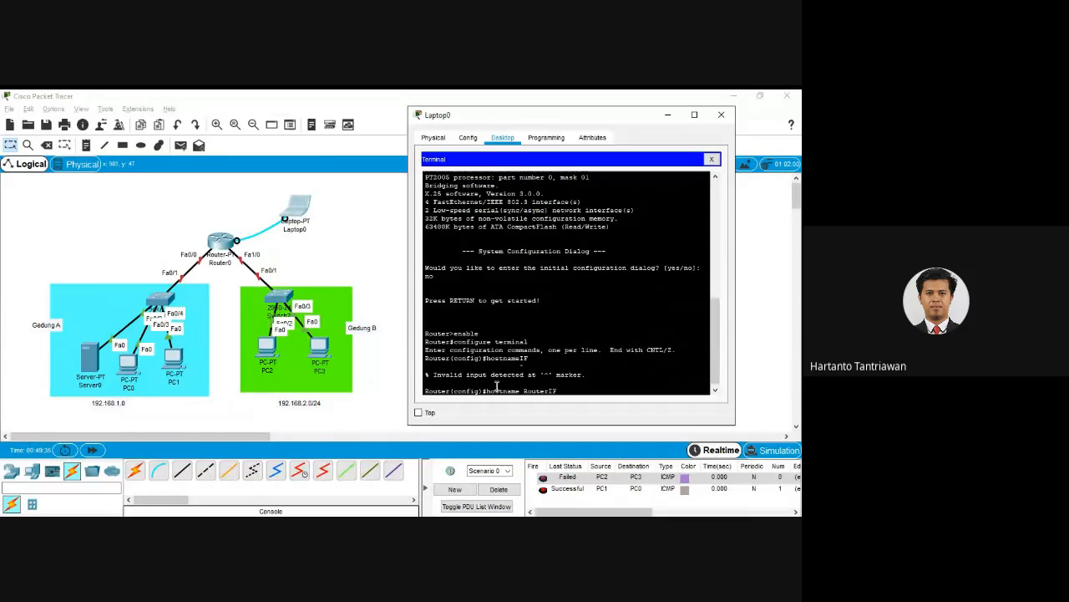
{"action": "key", "text": "BackSpace"}
{"action": "key", "text": "BackSpace"}
{"action": "key", "text": "BackSpace"}
{"action": "key", "text": "BackSpace"}
{"action": "key", "text": "BackSpace"}
{"action": "key", "text": "BackSpace"}
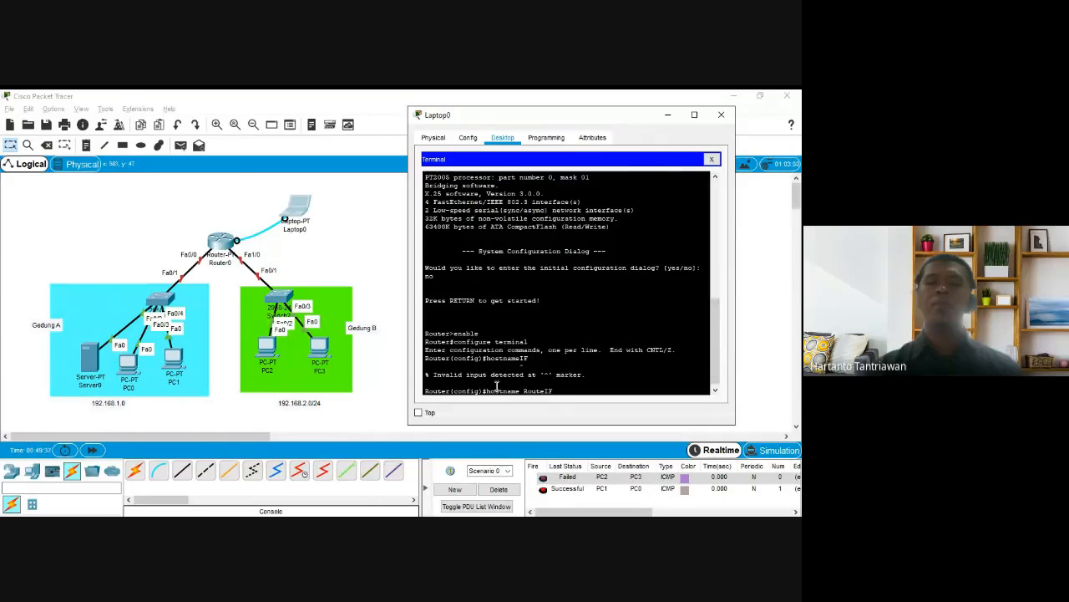
{"action": "key", "text": "Return"}
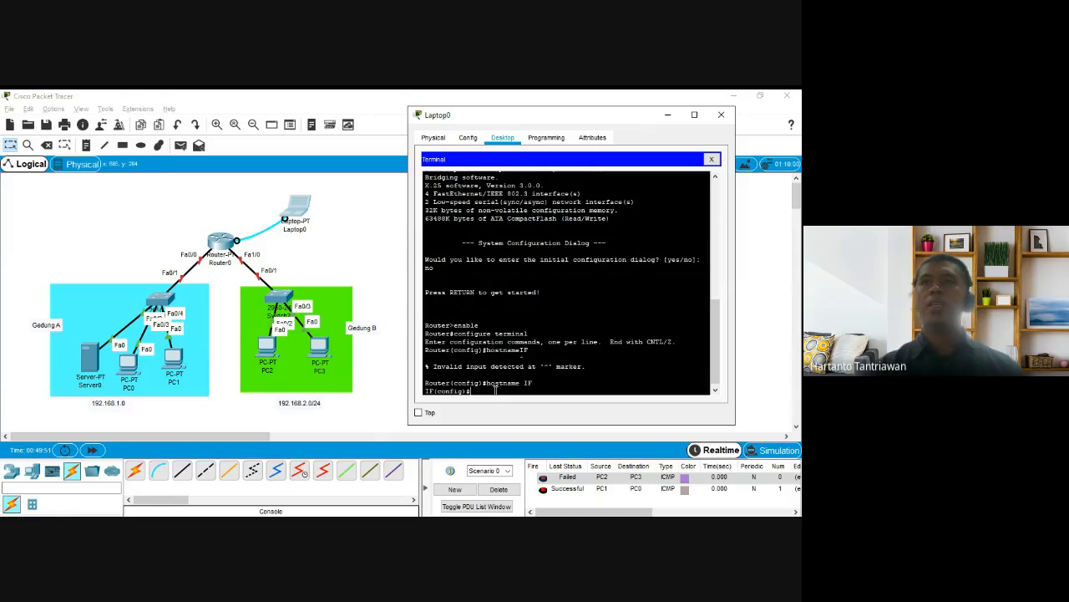
Protect the router's privileged mode by entering an enable secret password
{"action": "type", "text": "ena"}
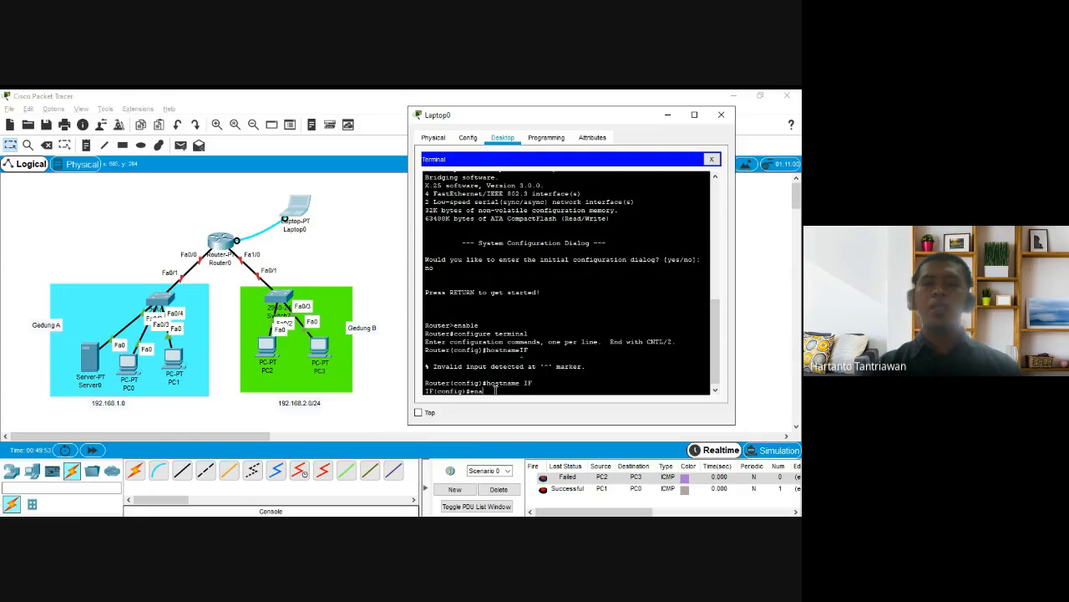
{"action": "type", "text": "ble s"}
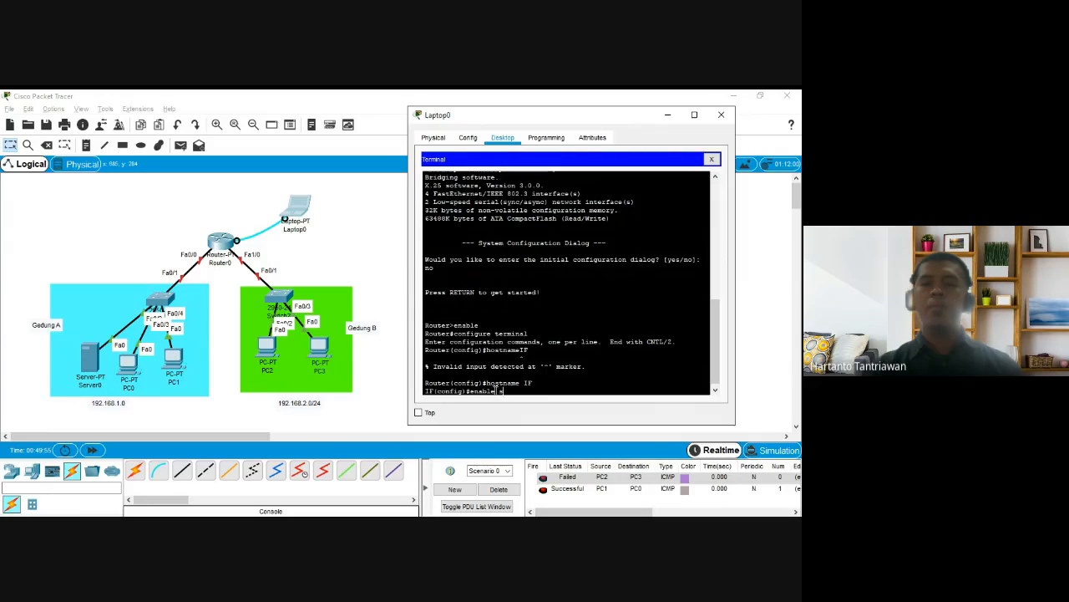
{"action": "type", "text": "ecret admin"}
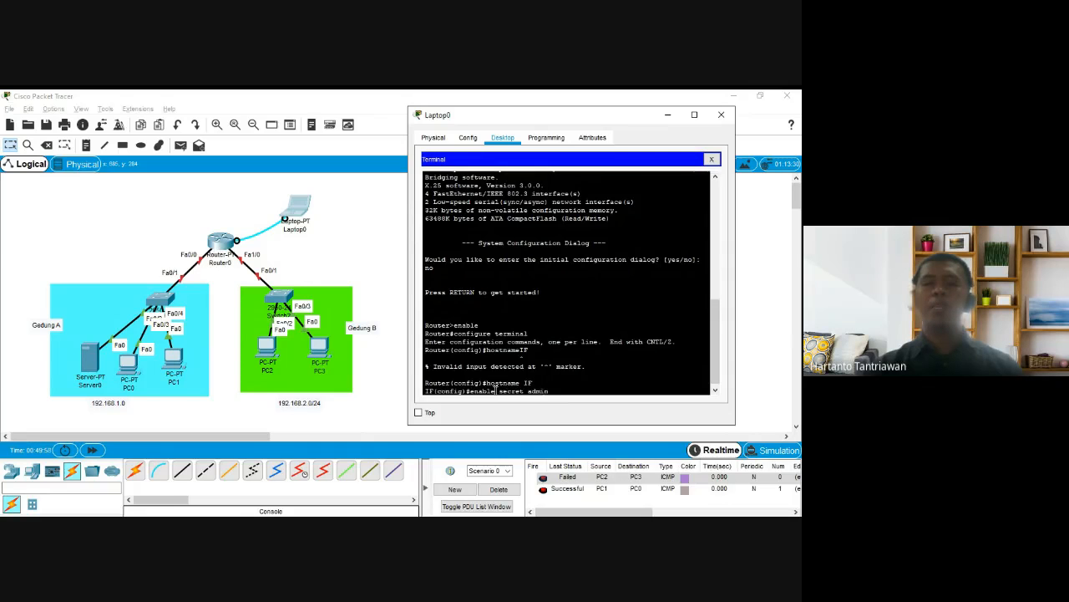
{"action": "key", "text": "Return"}
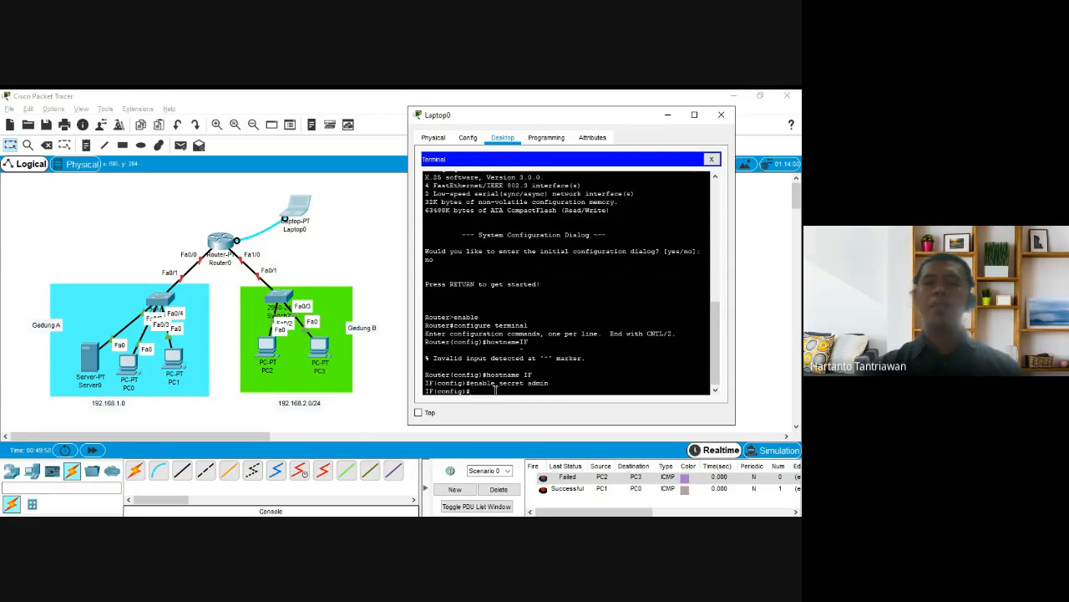
Leave configuration mode and log out of the router's console session with "ex"
{"action": "type", "text": "ex"}
{"action": "key", "text": "Return"}
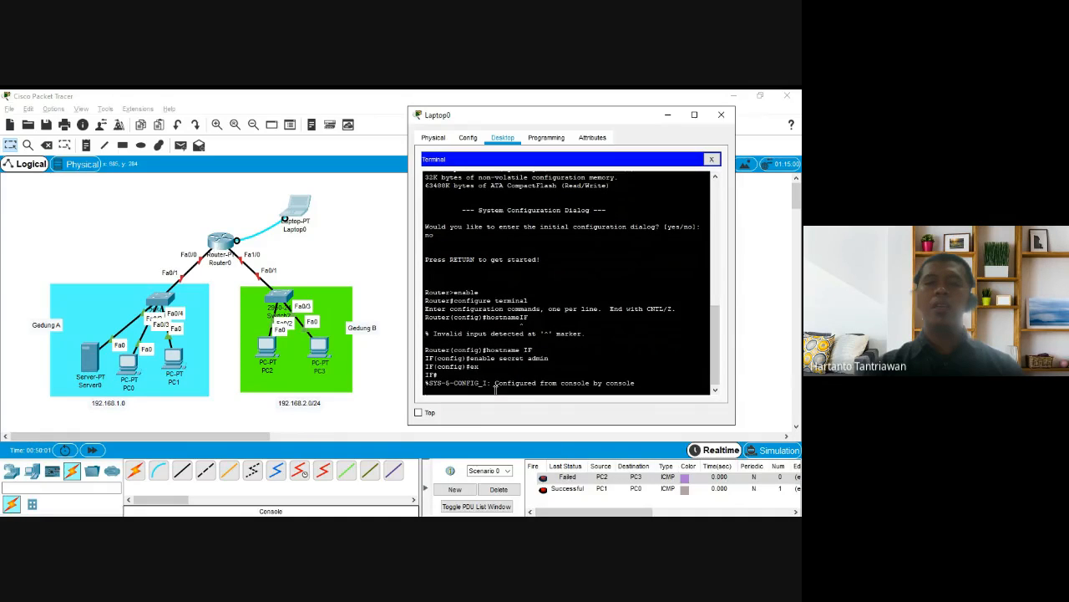
{"action": "type", "text": "e"}
{"action": "key", "text": "Return"}
{"action": "type", "text": "ex"}
{"action": "key", "text": "Return"}
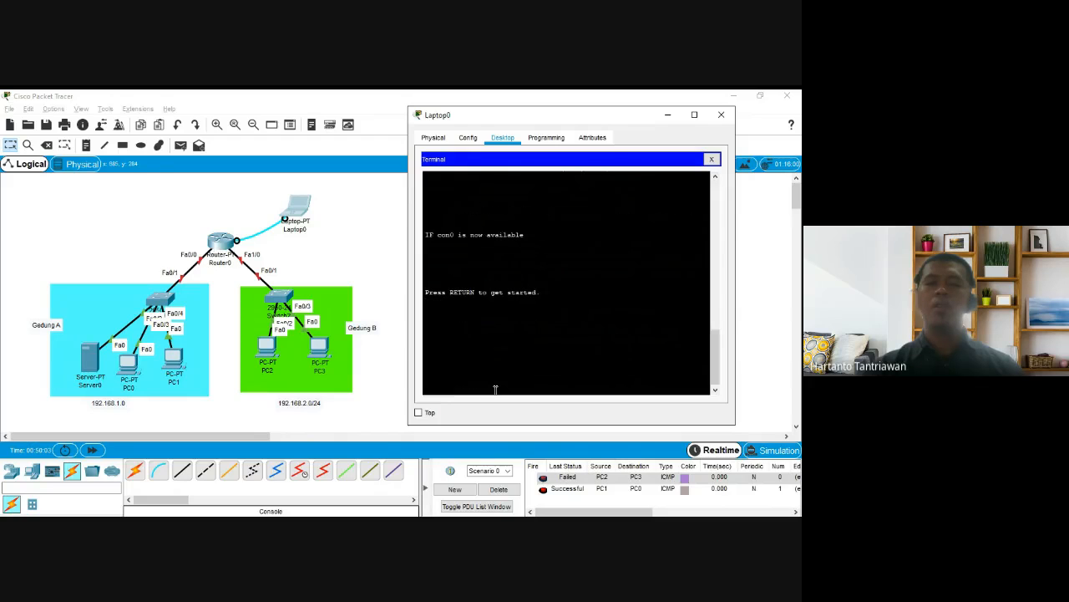
Restart the console session and return to privileged mode with "enable" and the enable password
{"action": "key", "text": "Return"}
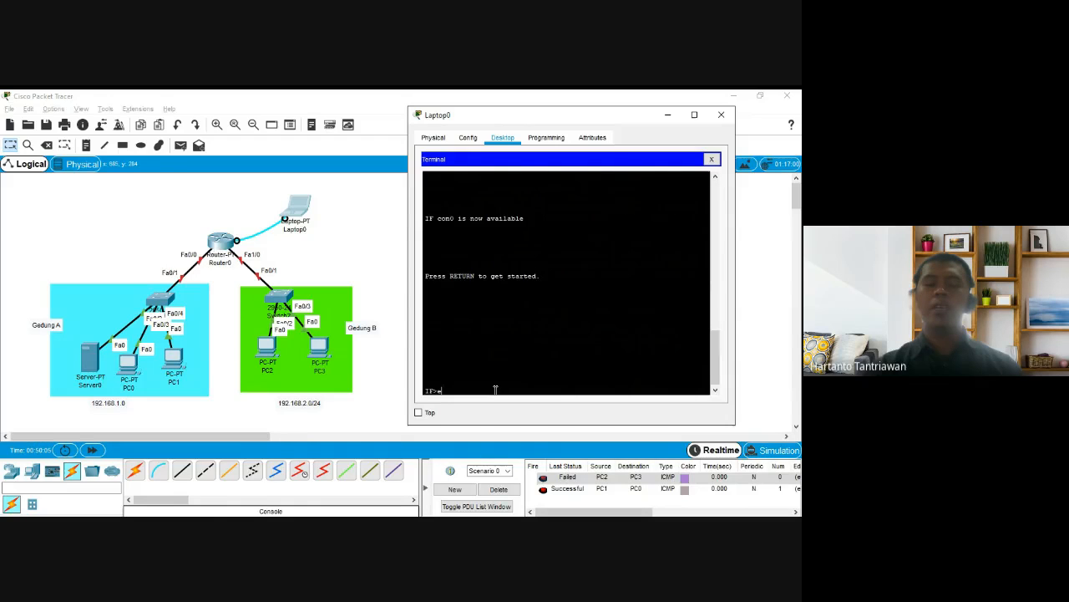
{"action": "type", "text": "enable"}
{"action": "key", "text": "Return"}
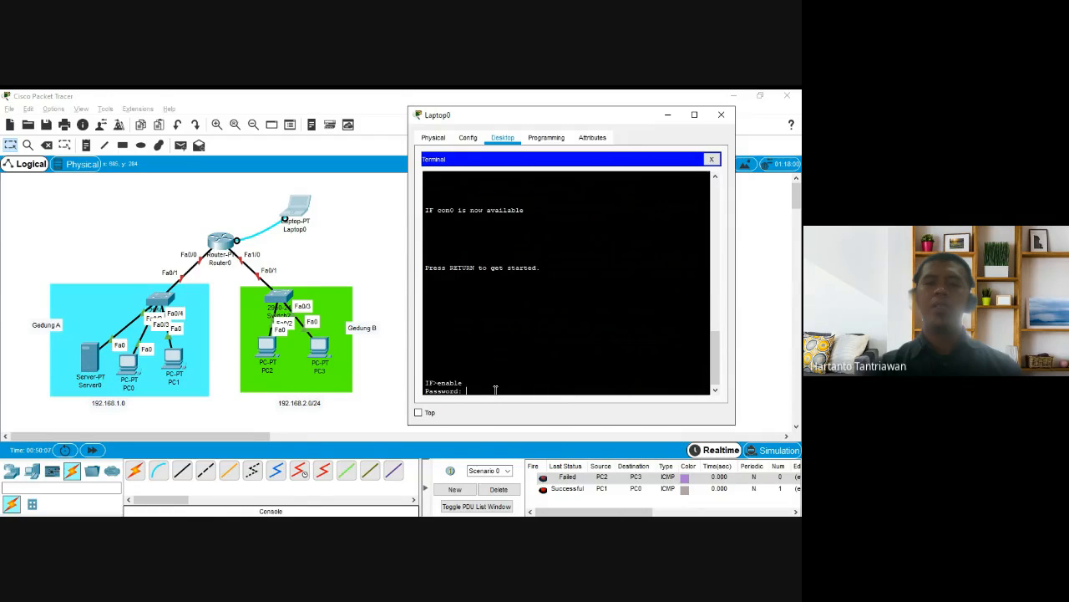
{"action": "key", "text": "Return"}
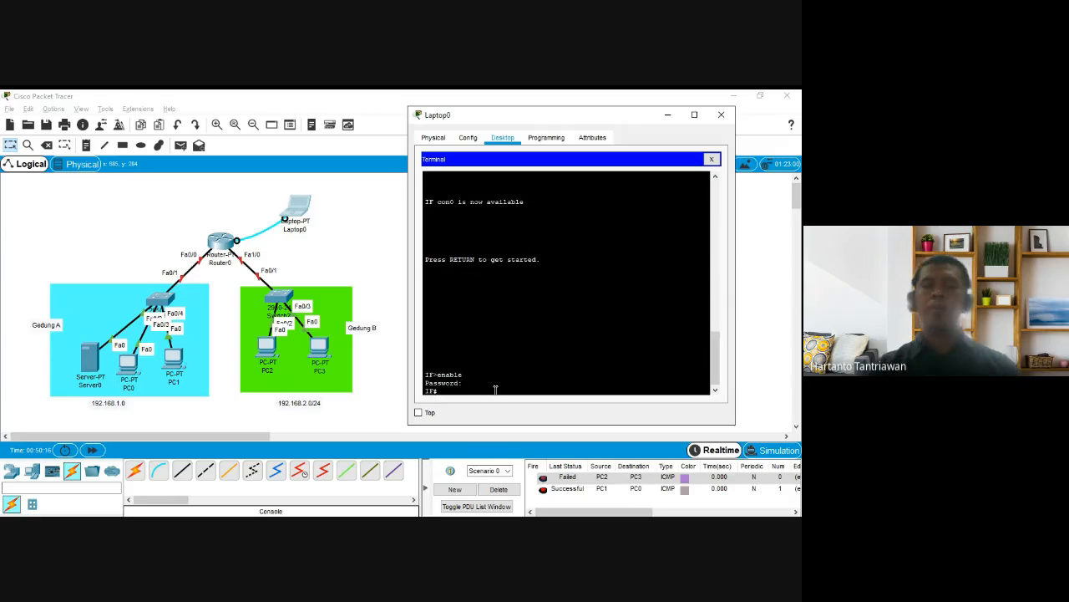
Try to enter the router's global configuration mode from the privileged prompt
{"action": "type", "text": "confi"}
{"action": "key", "text": "Tab"}
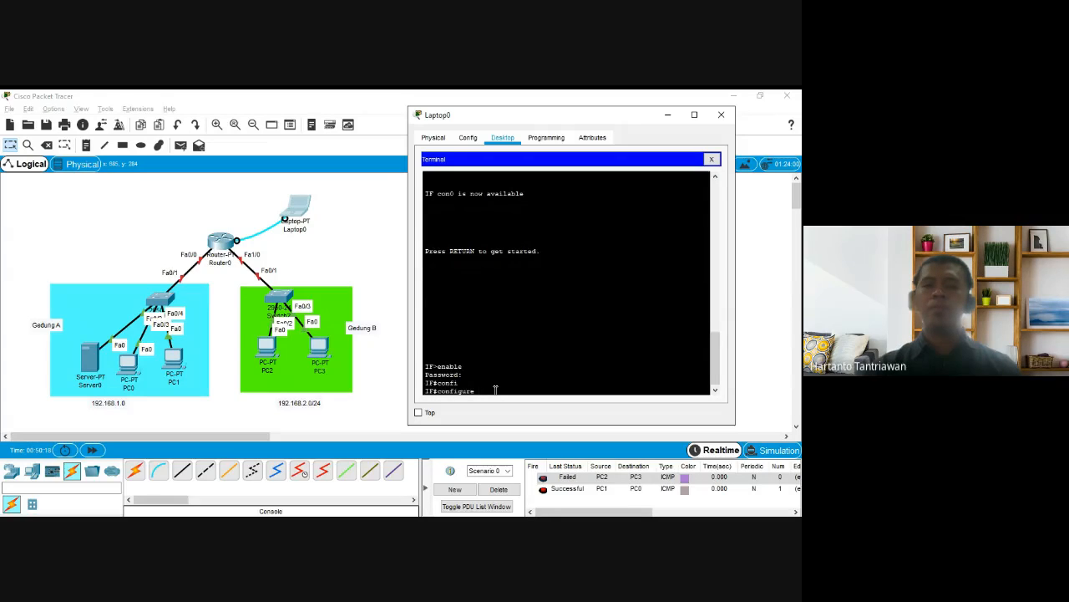
{"action": "type", "text": "ter"}
{"action": "key", "text": "Tab"}
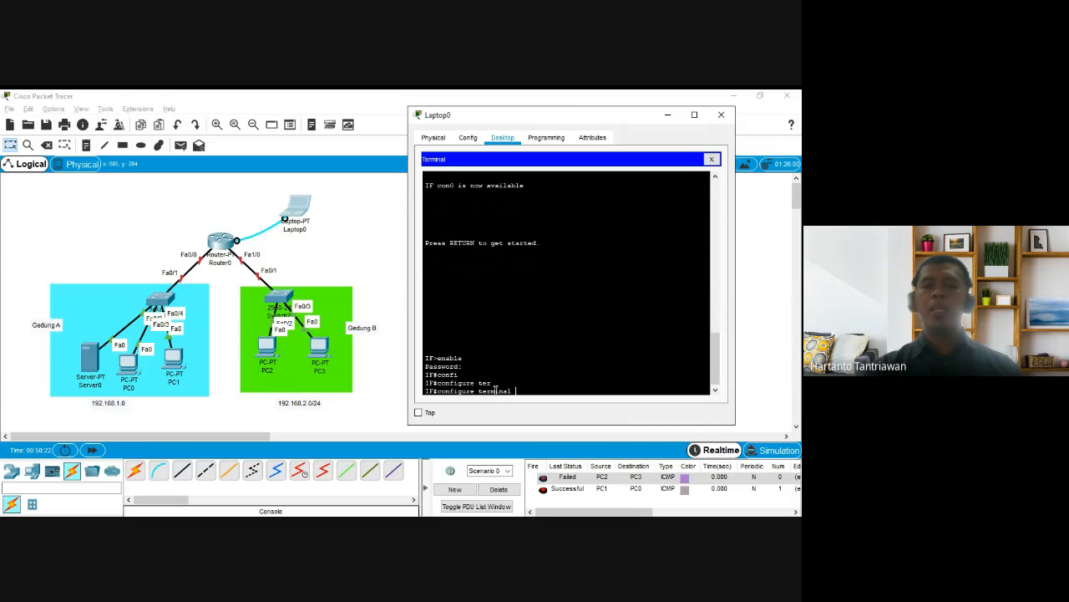
{"action": "key", "text": "BackSpace"}
{"action": "key", "text": "BackSpace"}
{"action": "key", "text": "BackSpace"}
{"action": "key", "text": "BackSpace"}
{"action": "key", "text": "BackSpace"}
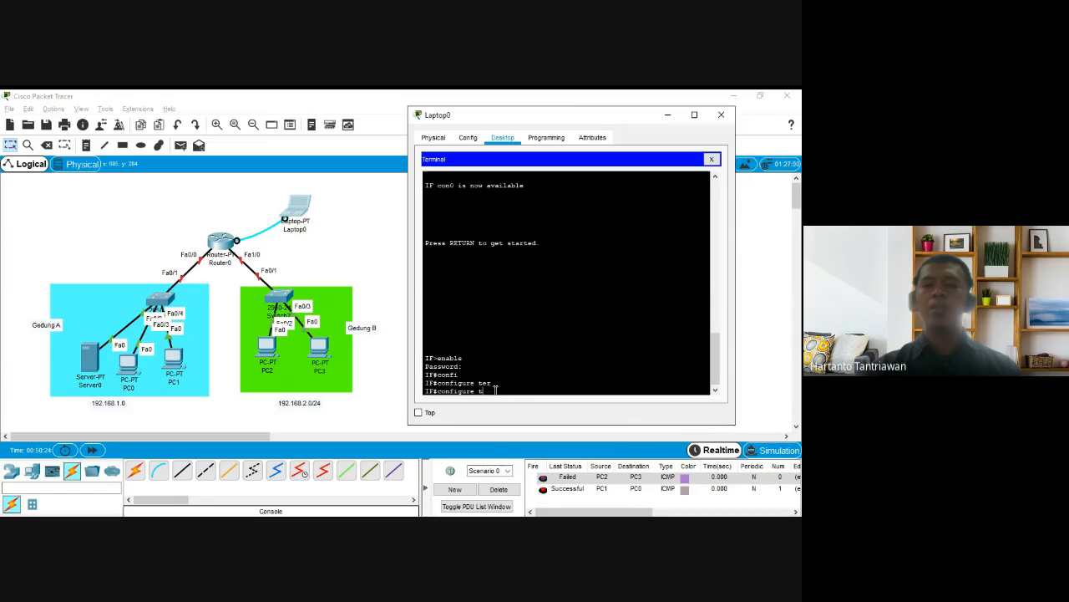
{"action": "type", "text": "re term"}
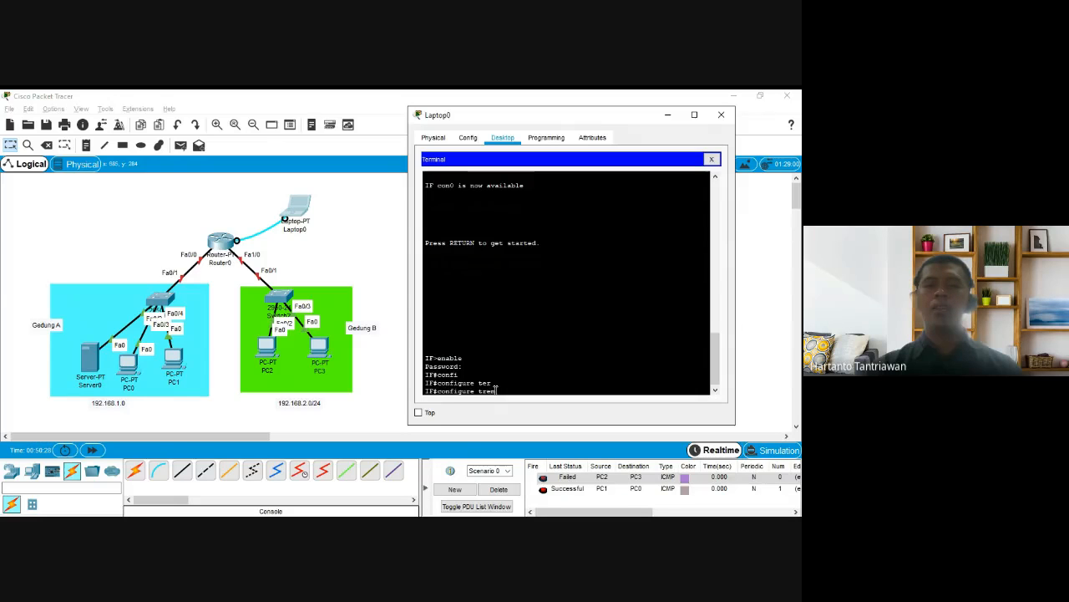
{"action": "type", "text": "inal"}
{"action": "key", "text": "Return"}
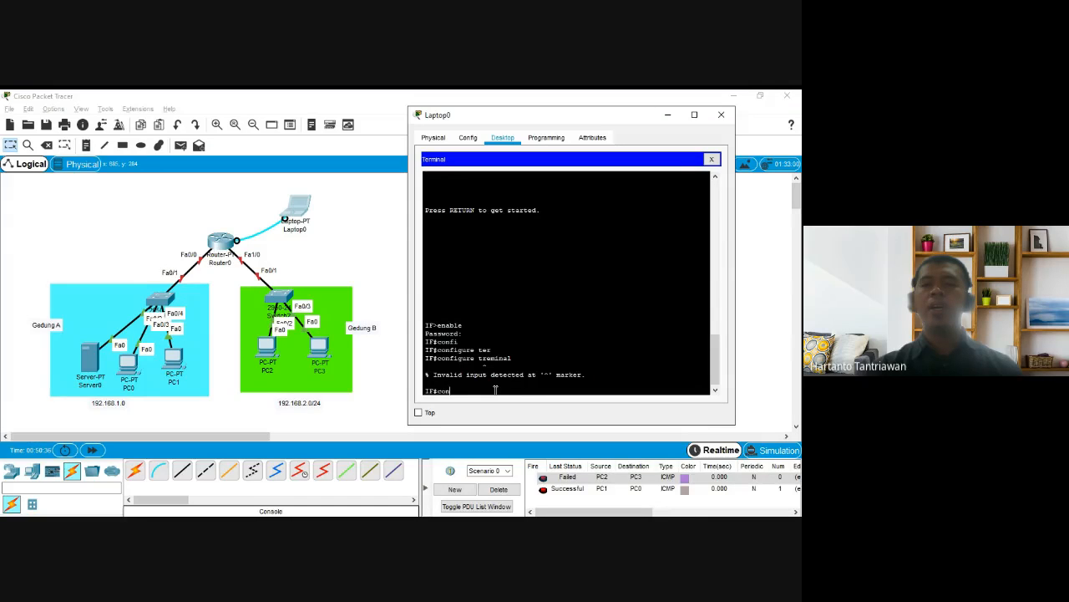
Enter the router's global configuration mode with "configure terminal"
{"action": "type", "text": "con"}
{"action": "key", "text": "Tab"}
{"action": "type", "text": "fi"}
{"action": "key", "text": "Tab"}
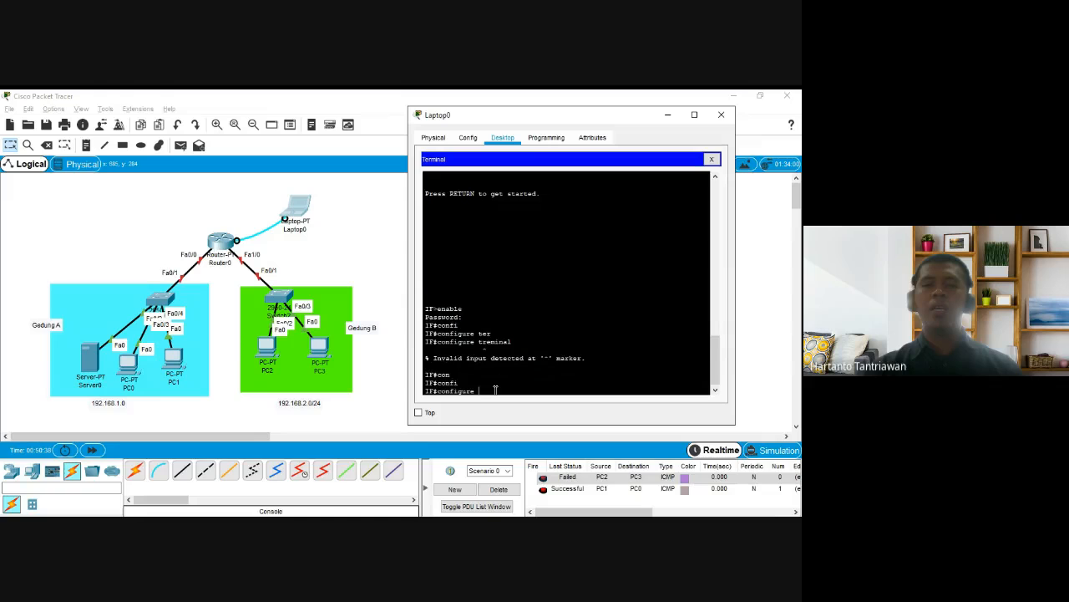
{"action": "type", "text": "ter"}
{"action": "key", "text": "Tab"}
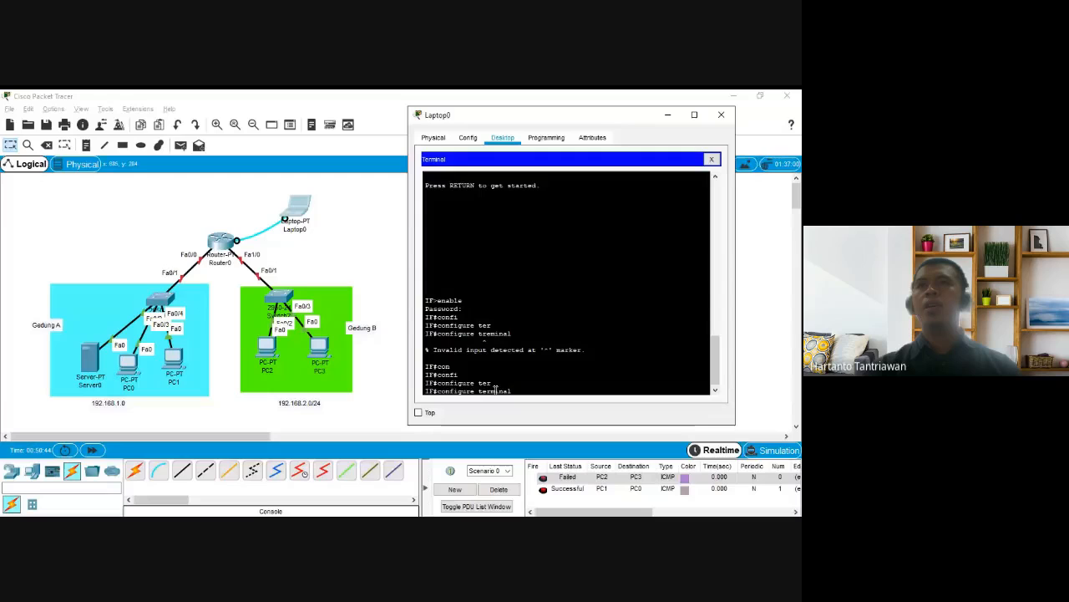
{"action": "key", "text": "Return"}
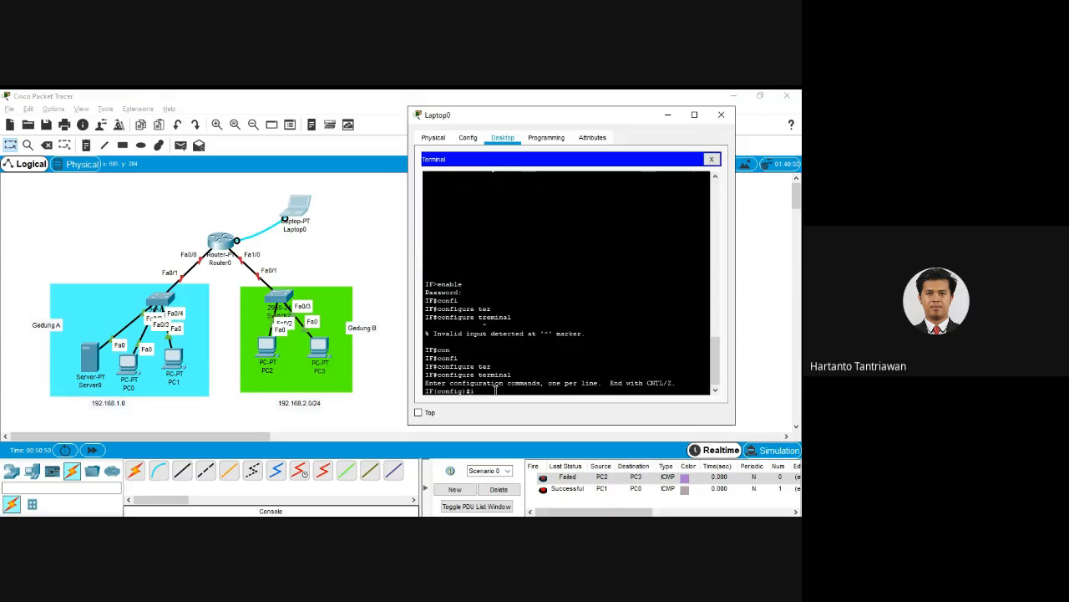
Enter interface configuration for the router's port towards Gedung A with "interface fastEthernet0/0"
{"action": "type", "text": "inte"}
{"action": "key", "text": "Tab"}
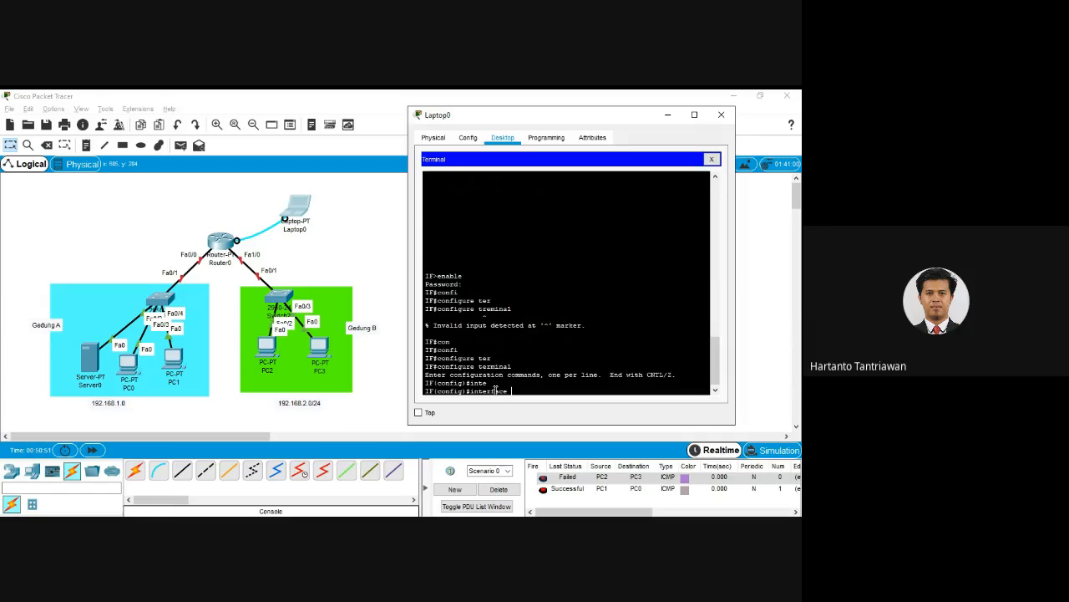
{"action": "type", "text": "fast"}
{"action": "key", "text": "Tab"}
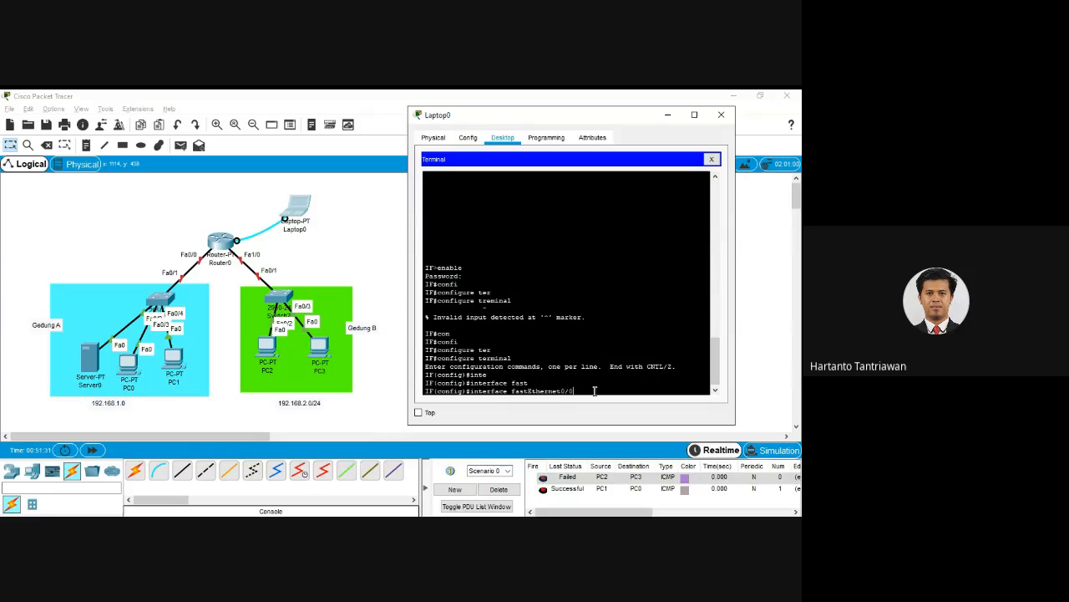
{"action": "key", "text": "Return"}
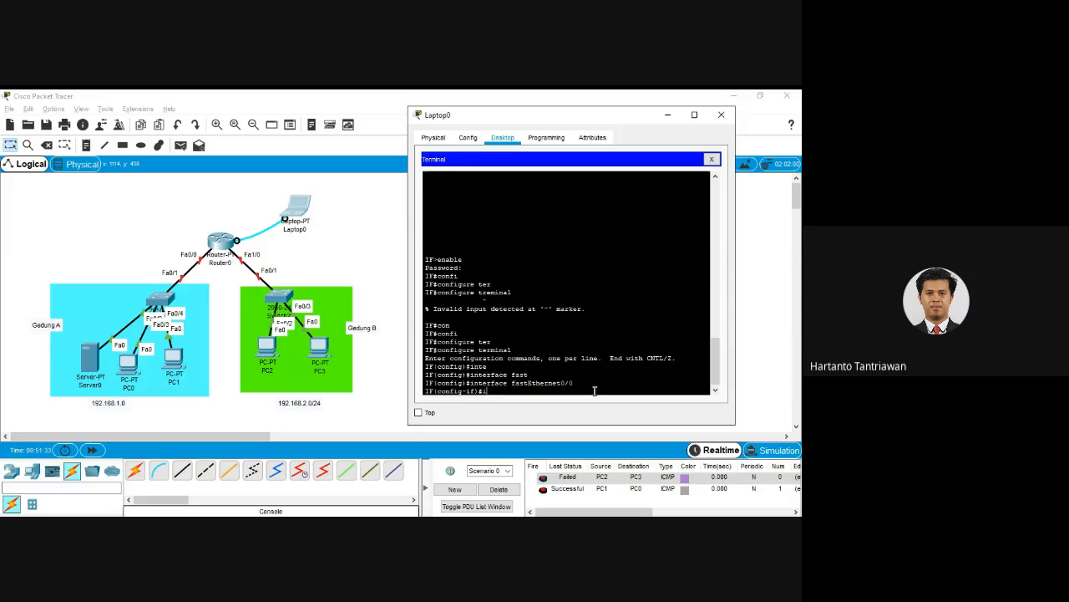
Assign the FastEthernet0/0 interface the IP address 192.168.1.1 with subnet mask 255.255.255.0
{"action": "type", "text": "ip ad"}
{"action": "key", "text": "Tab"}
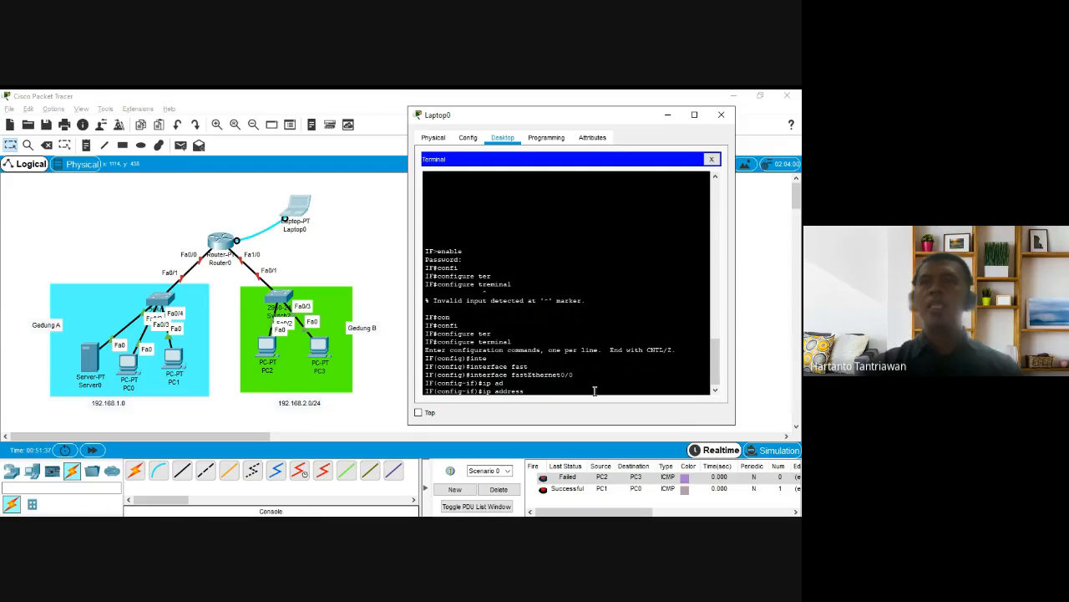
{"action": "type", "text": "192.168"}
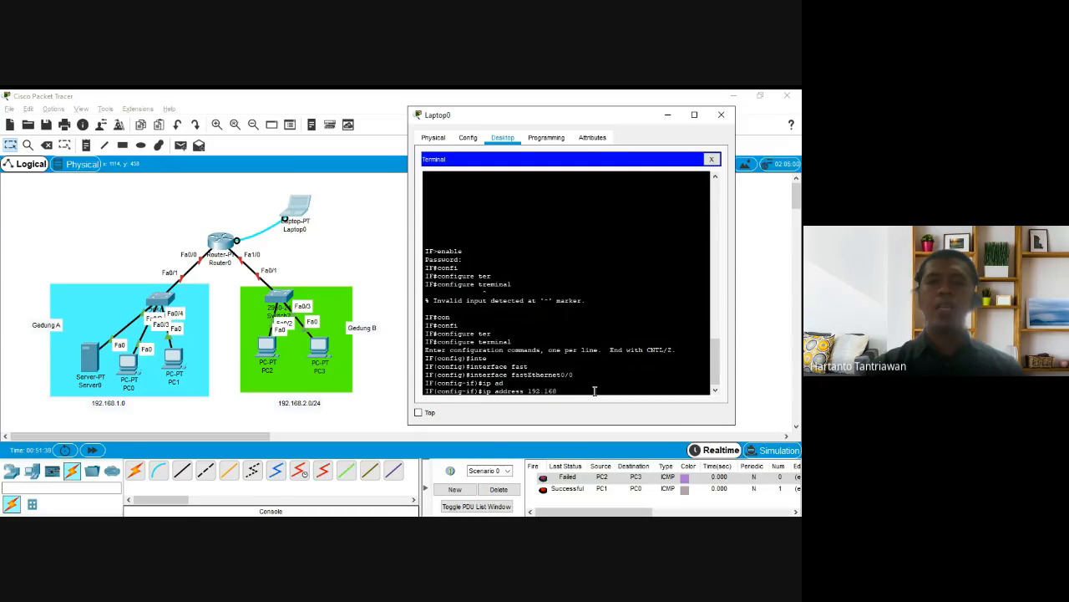
{"action": "type", "text": ".1.1"}
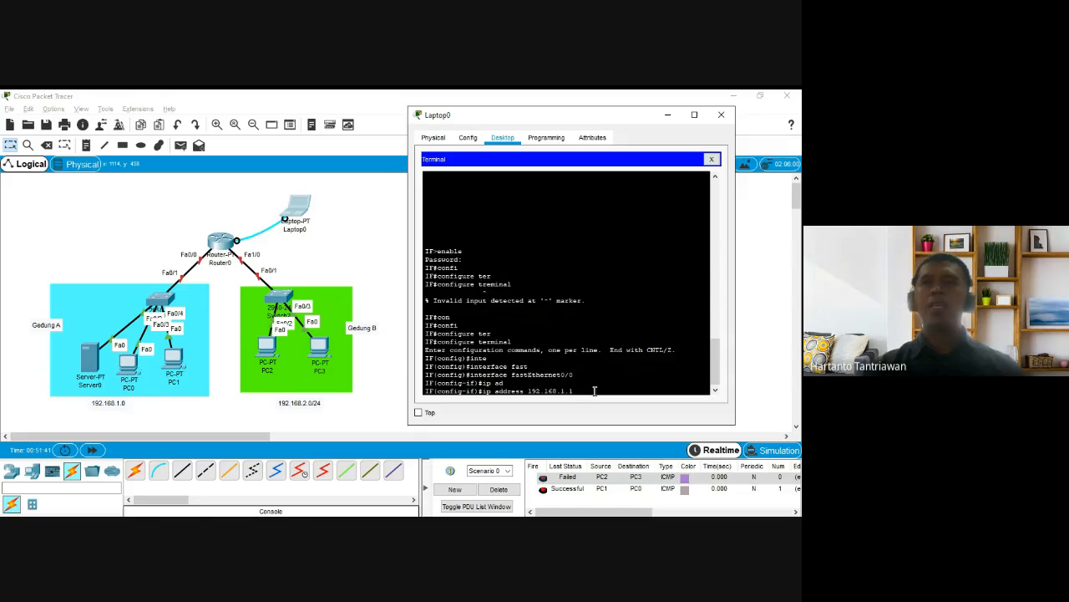
{"action": "type", "text": " 255"}
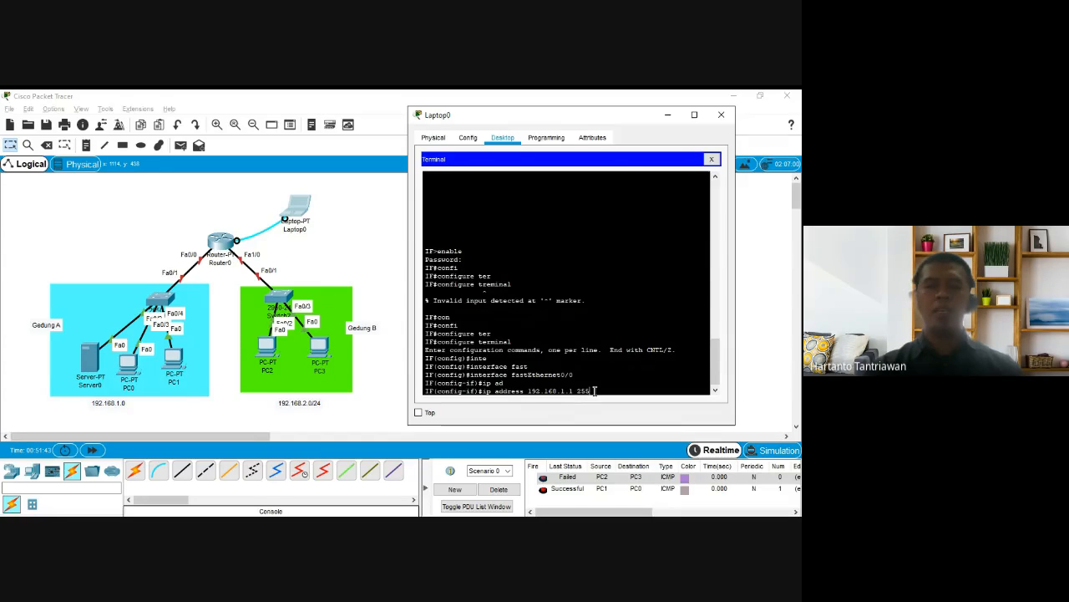
{"action": "type", "text": ".255.255."}
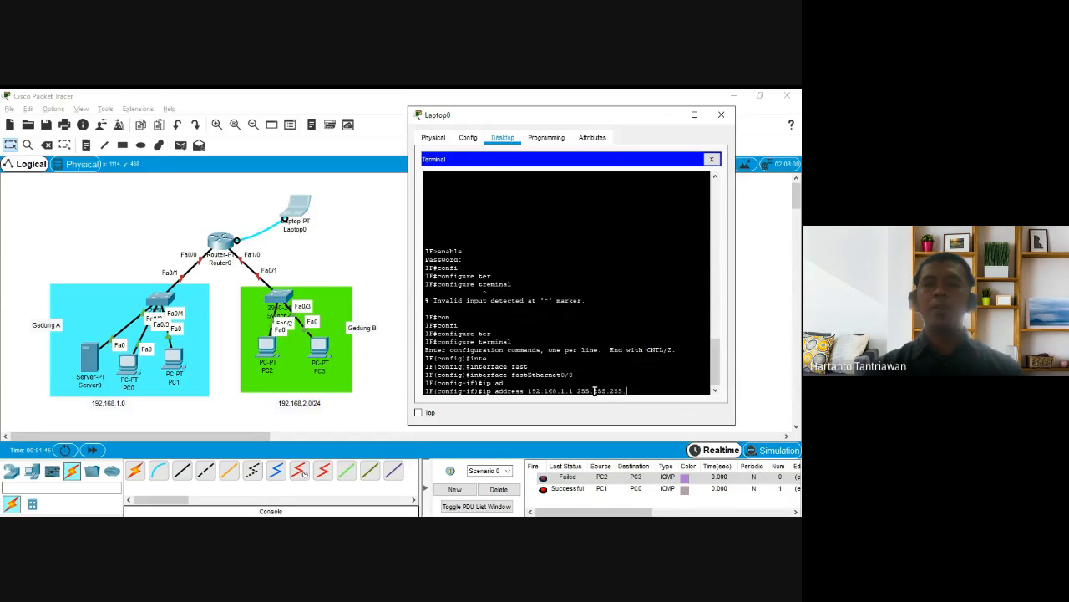
{"action": "type", "text": "0"}
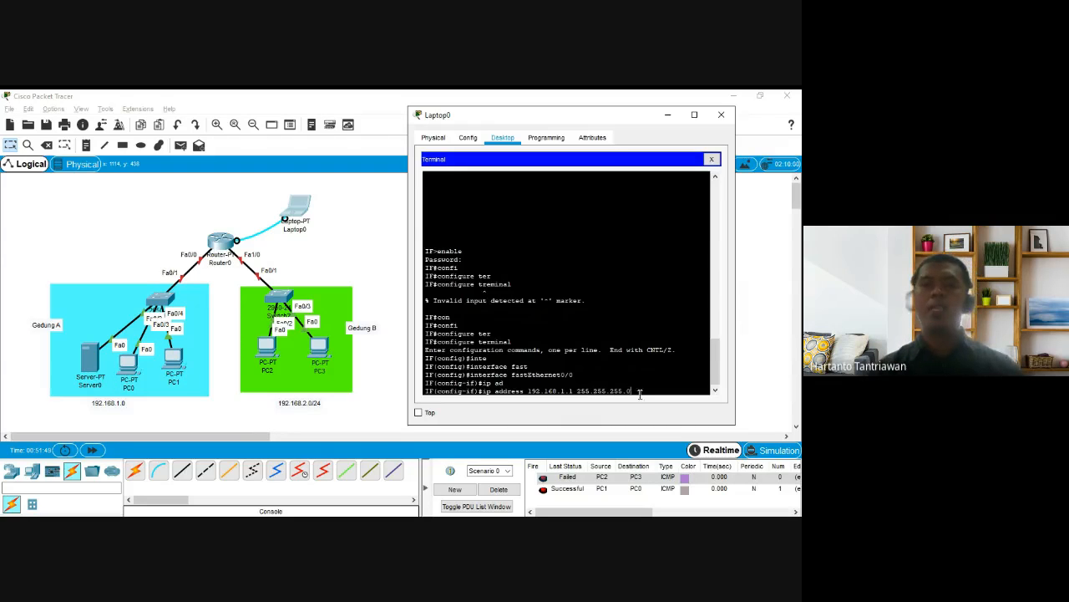
{"action": "key", "text": "Return"}
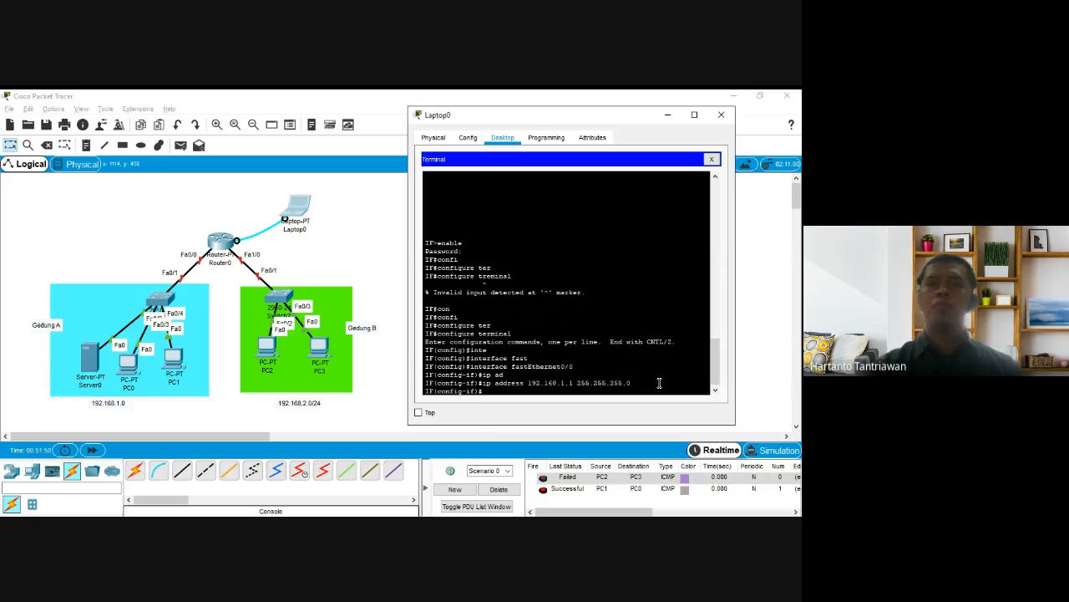
Activate the FastEthernet0/0 interface with "no shutdown" and return to global configuration mode with "exit"
{"action": "type", "text": "no shu"}
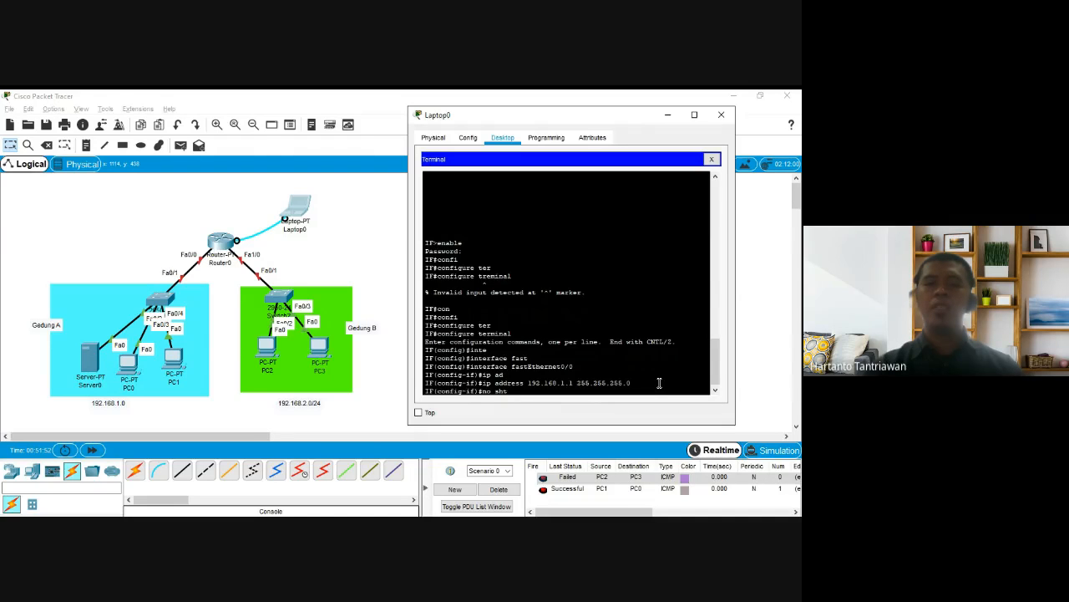
{"action": "type", "text": "tdown"}
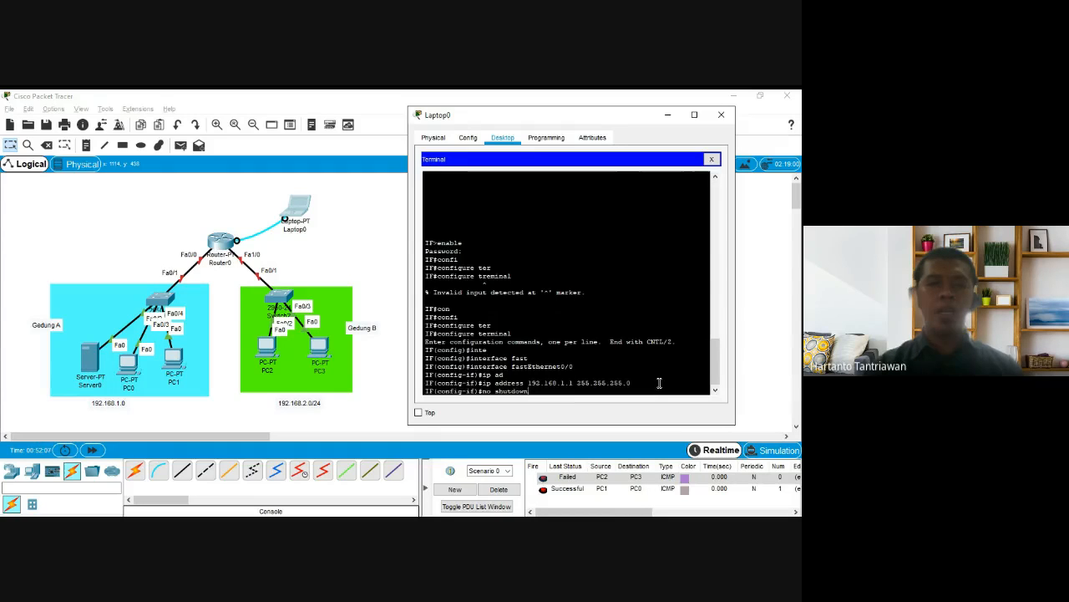
{"action": "key", "text": "Return"}
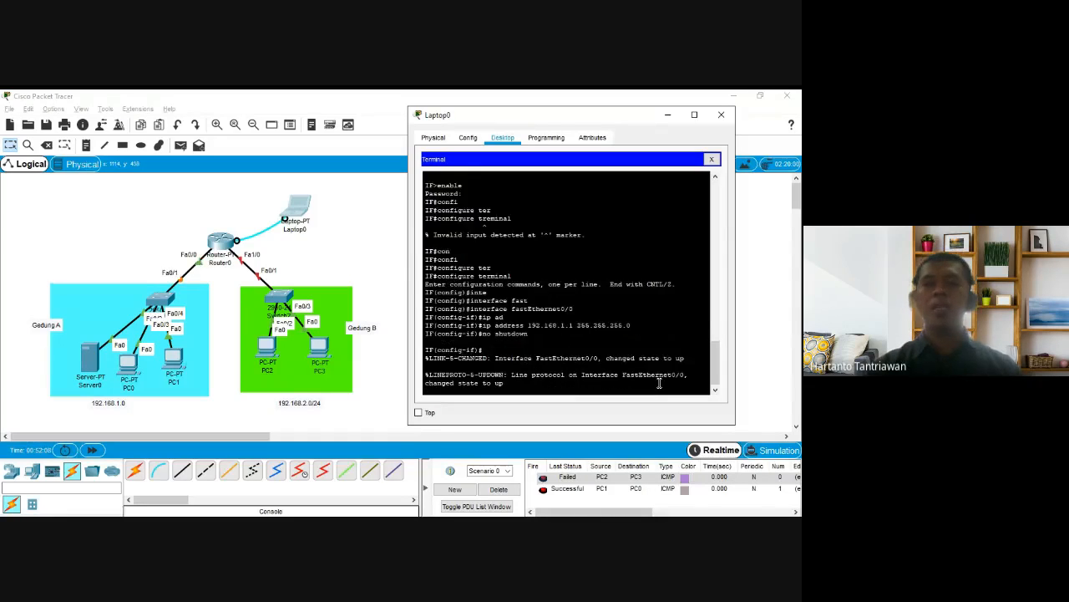
{"action": "key", "text": "Return"}
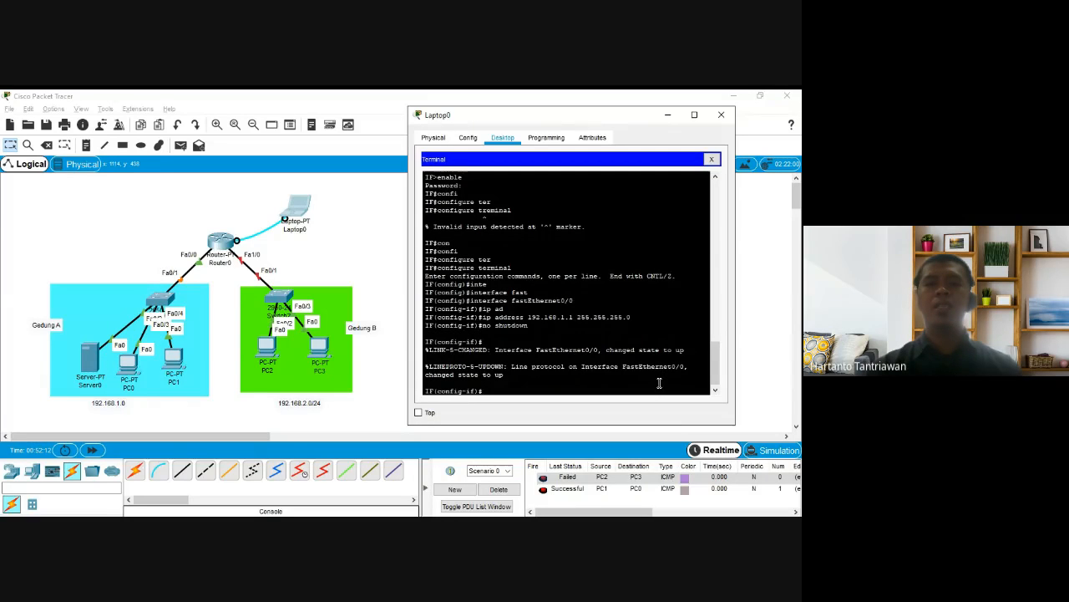
{"action": "type", "text": "exit"}
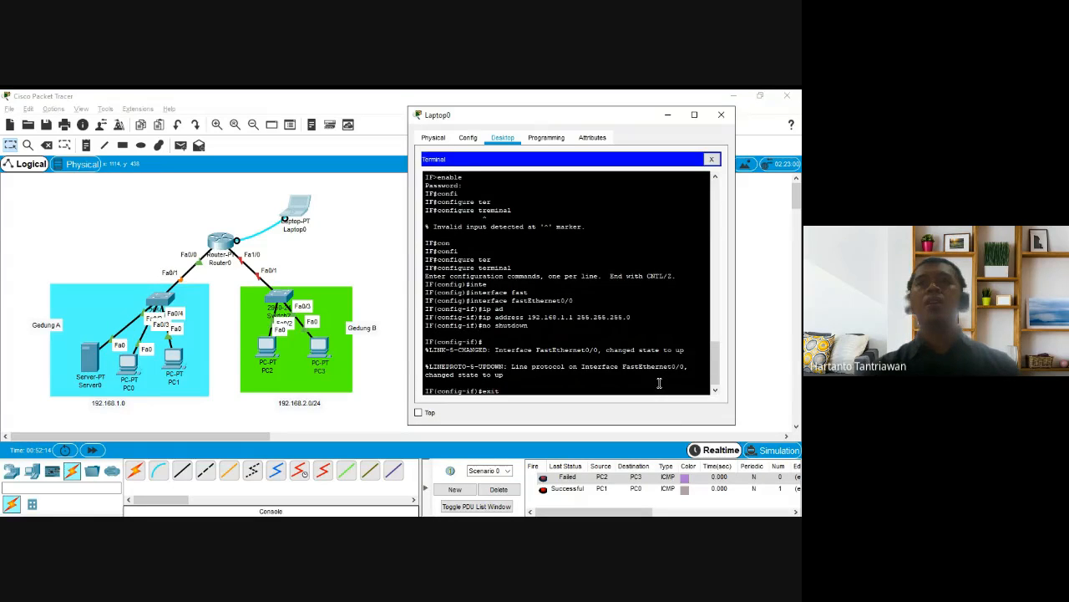
{"action": "key", "text": "Return"}
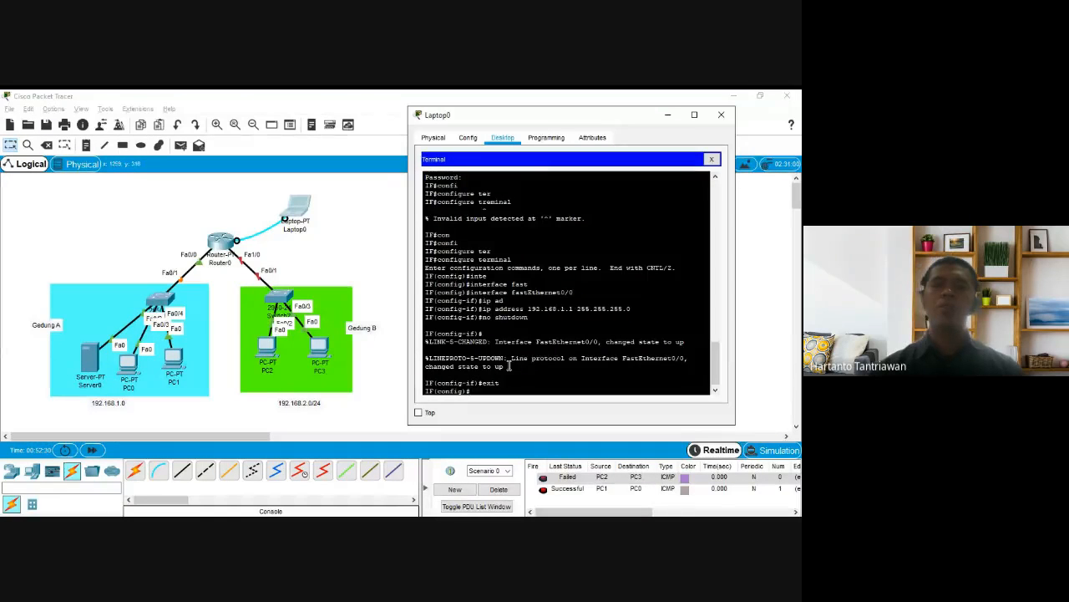
{"action": "type", "text": "fa"}
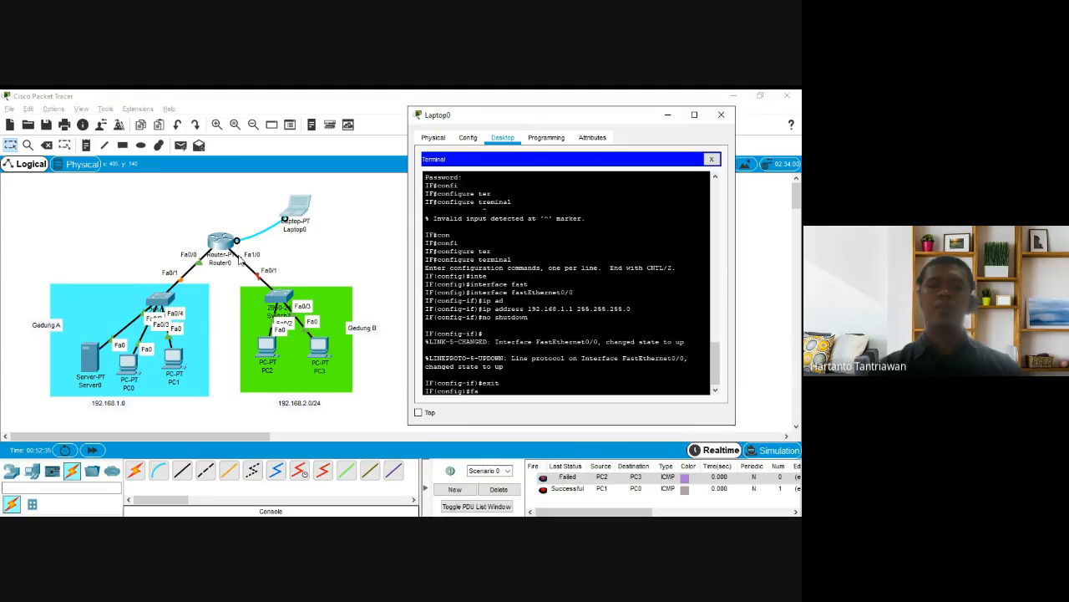
{"action": "type", "text": "s"}
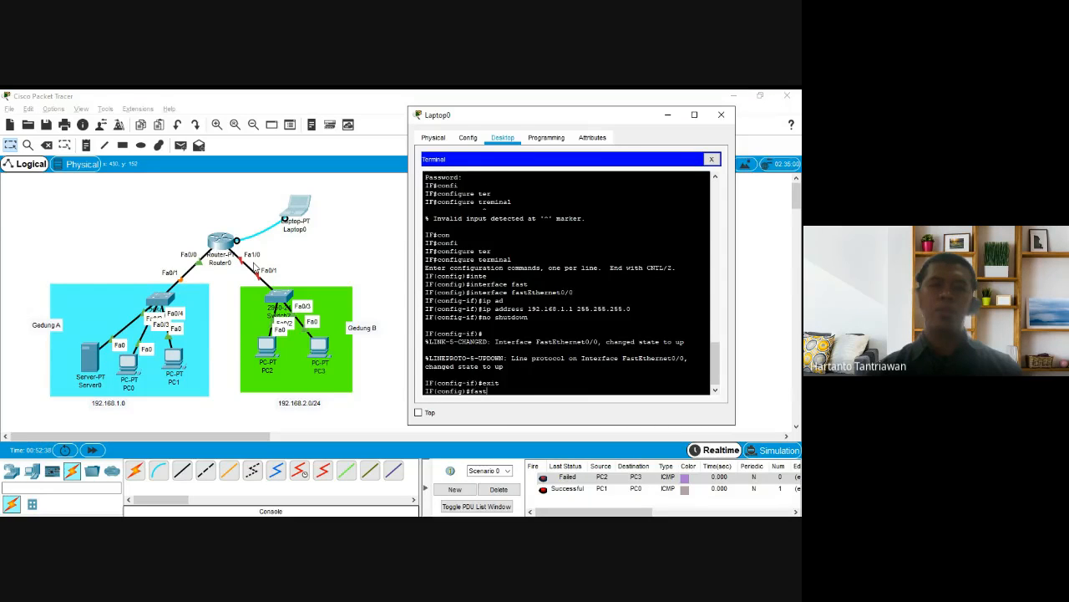
{"action": "type", "text": "t"}
{"action": "key", "text": "Tab"}
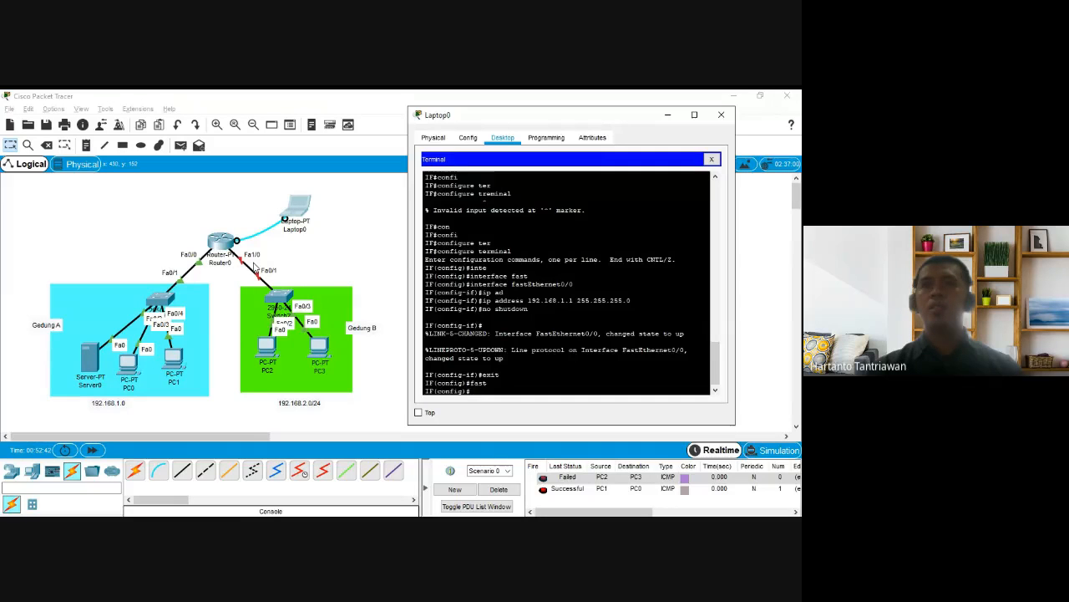
{"action": "key", "text": "BackSpace"}
{"action": "key", "text": "BackSpace"}
{"action": "key", "text": "BackSpace"}
{"action": "key", "text": "BackSpace"}
Enter interface configuration for the router's port towards Gedung B with "interface fastEthernet 1/0"
{"action": "type", "text": "int"}
{"action": "key", "text": "Tab"}
{"action": "type", "text": "fas"}
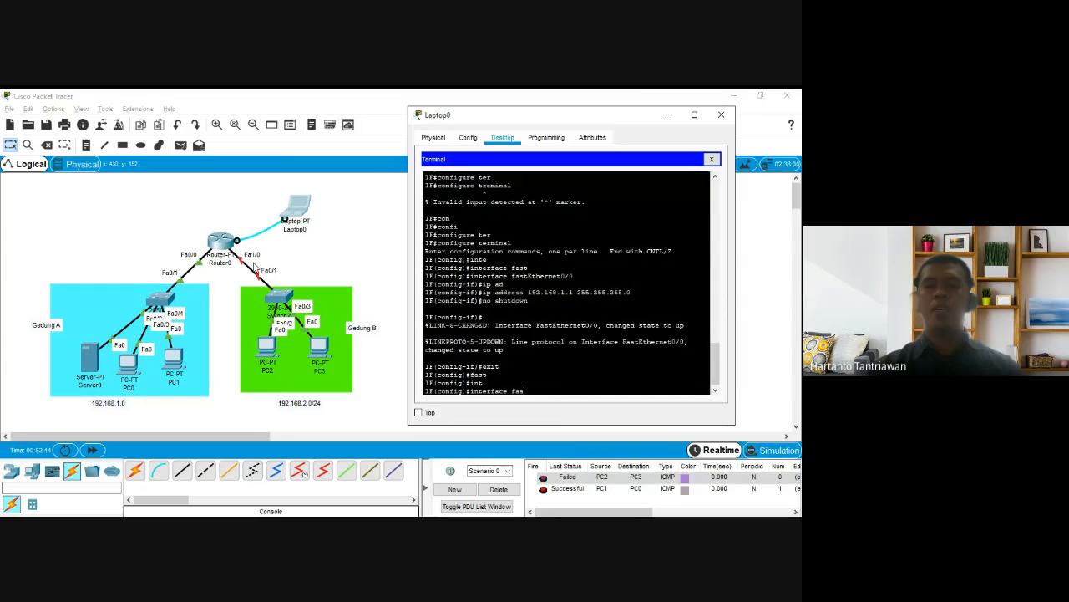
{"action": "key", "text": "Tab"}
{"action": "type", "text": "1/0"}
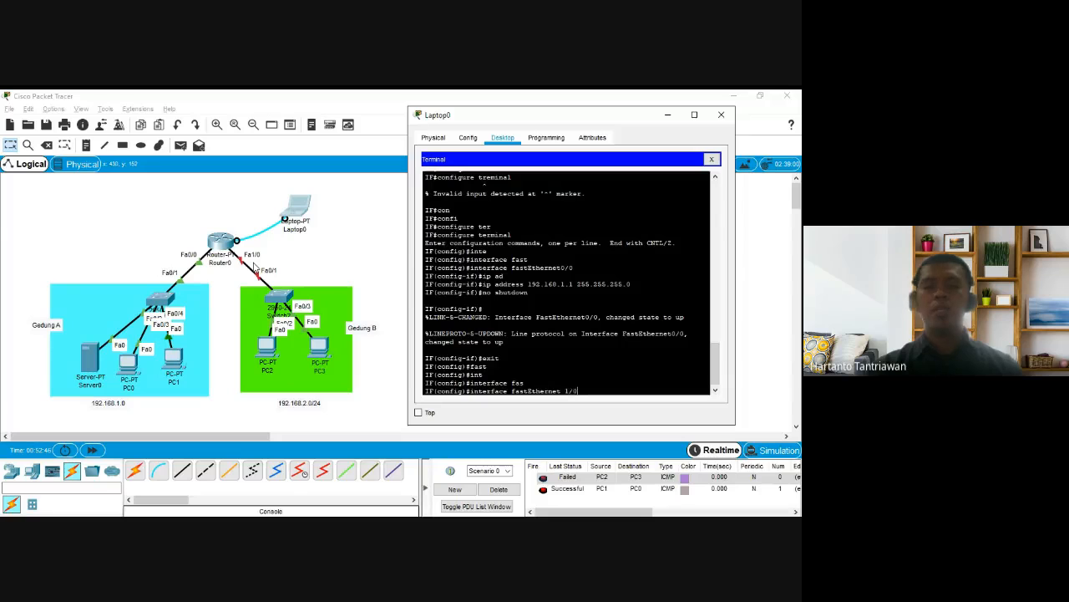
{"action": "key", "text": "Return"}
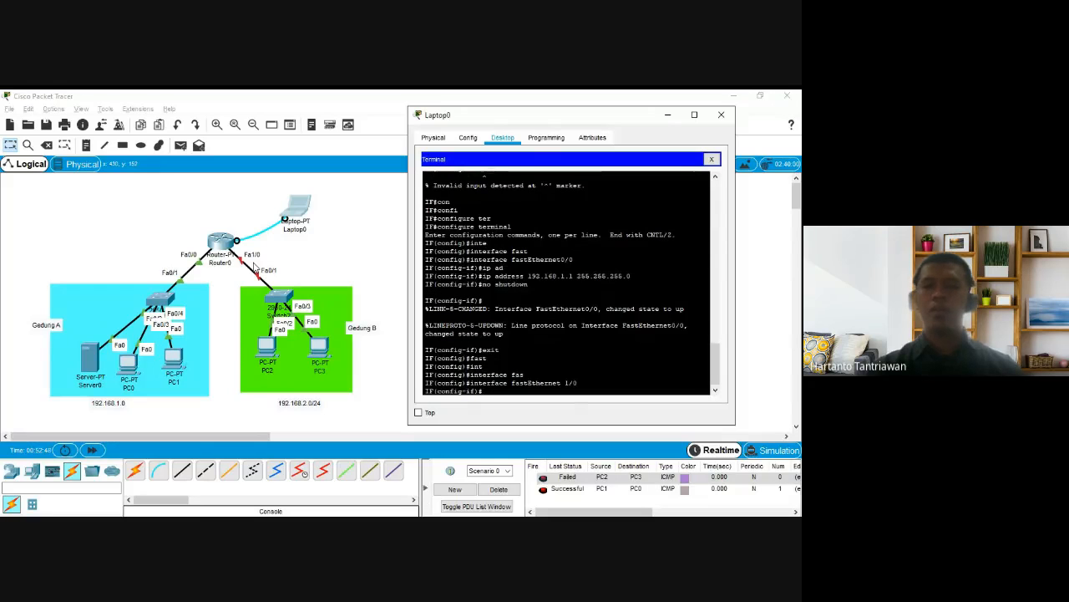
Assign the FastEthernet1/0 interface the IP address 192.168.2.1 with subnet mask 255.255.255.0
{"action": "type", "text": "ip"}
{"action": "key", "text": "Tab"}
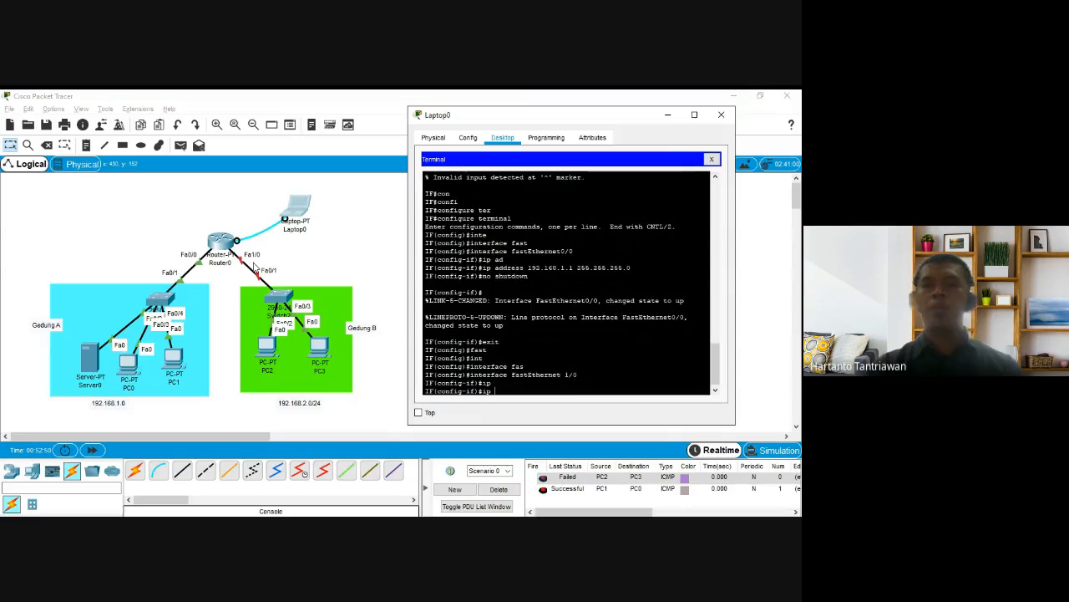
{"action": "type", "text": "add"}
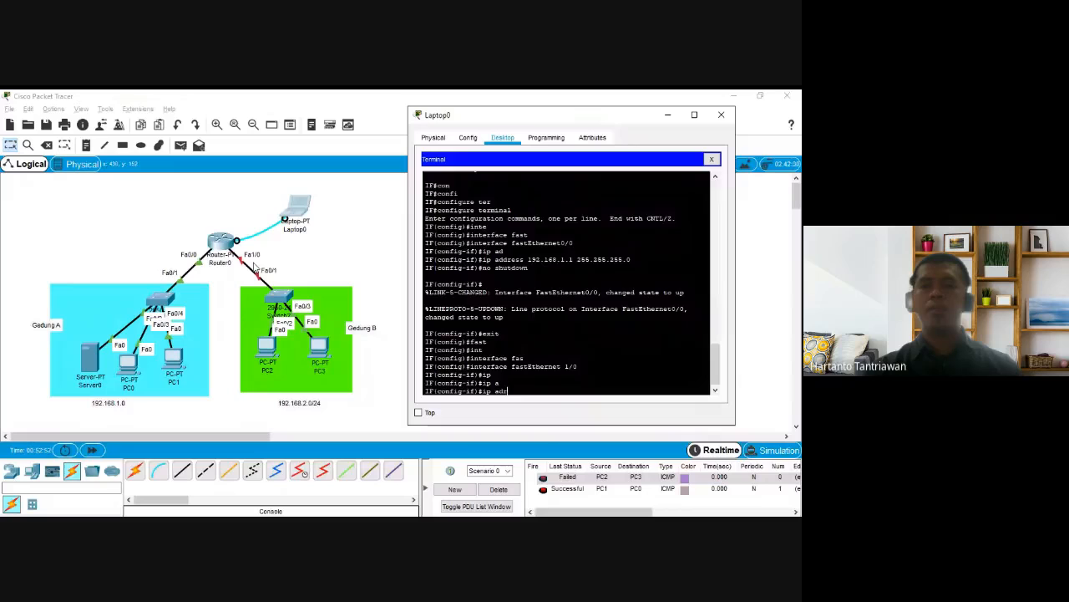
{"action": "key", "text": "Tab"}
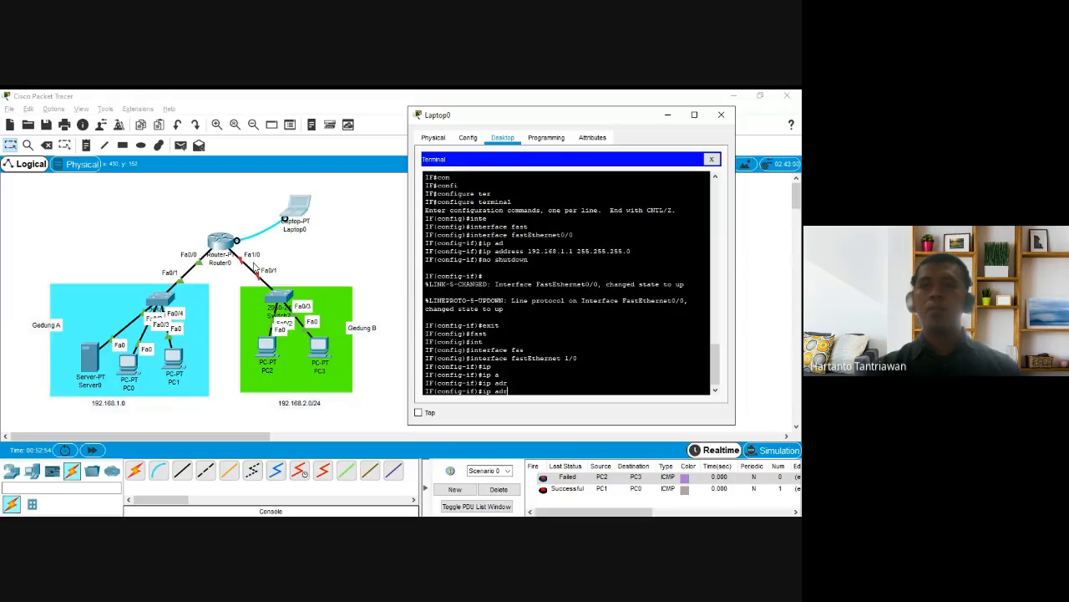
{"action": "key", "text": "Tab"}
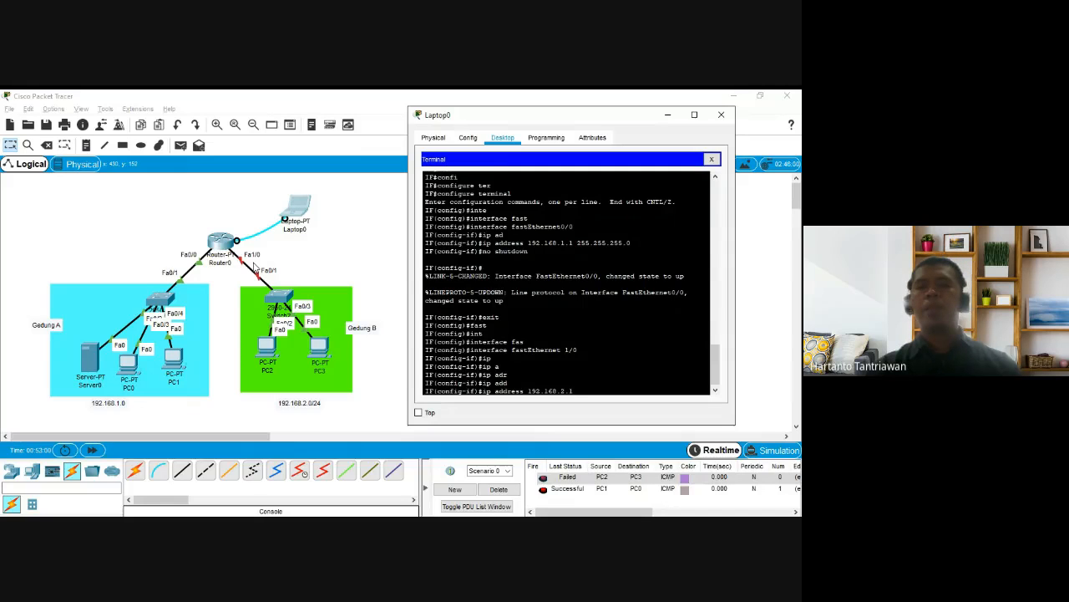
{"action": "type", "text": "192.168.2.1"}
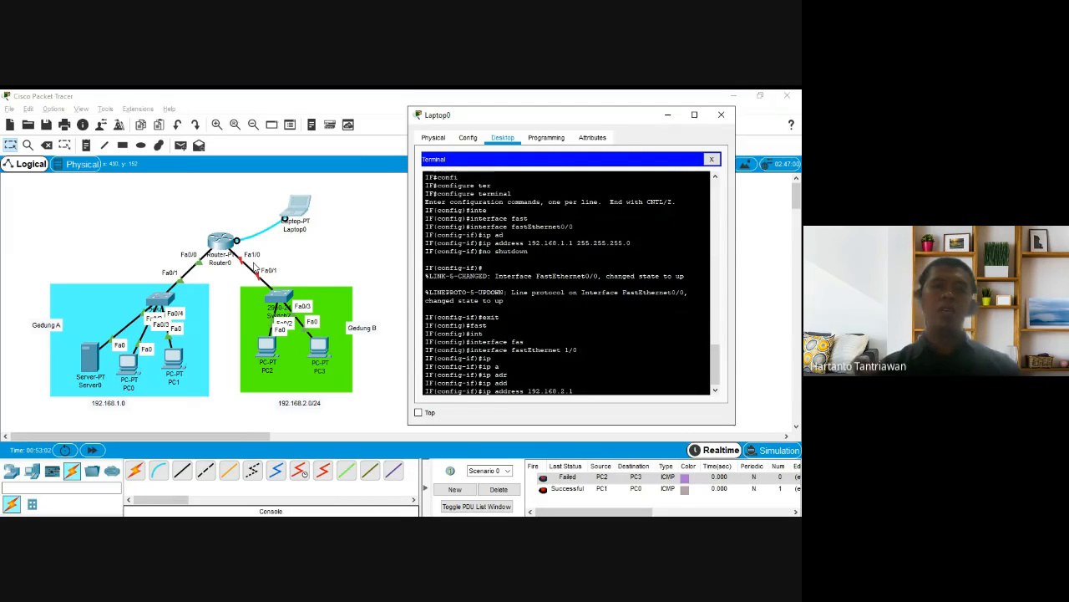
{"action": "type", "text": " 255.255.255.0"}
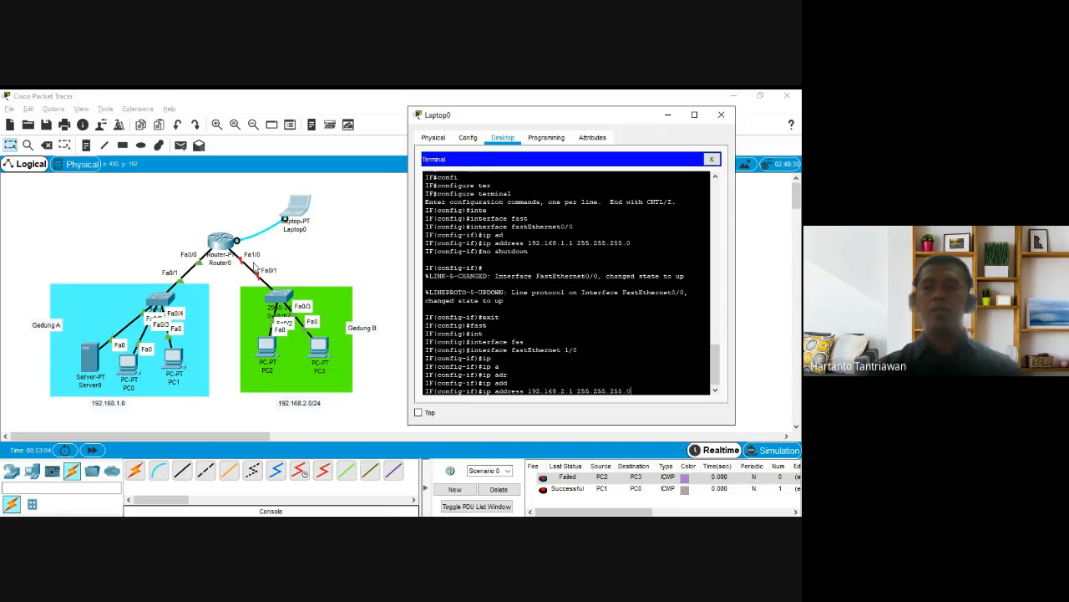
{"action": "key", "text": "Return"}
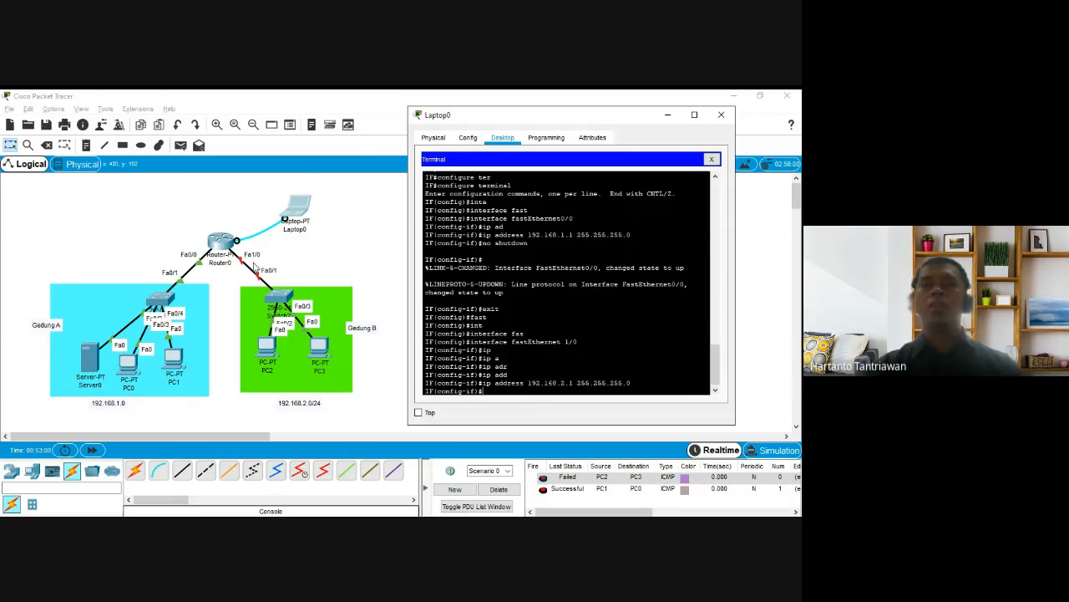
Set the DHCP relay on FastEthernet1/0 to the server in Gedung A with "ip helper-address 192.168.1.2"
{"action": "type", "text": "ip "}
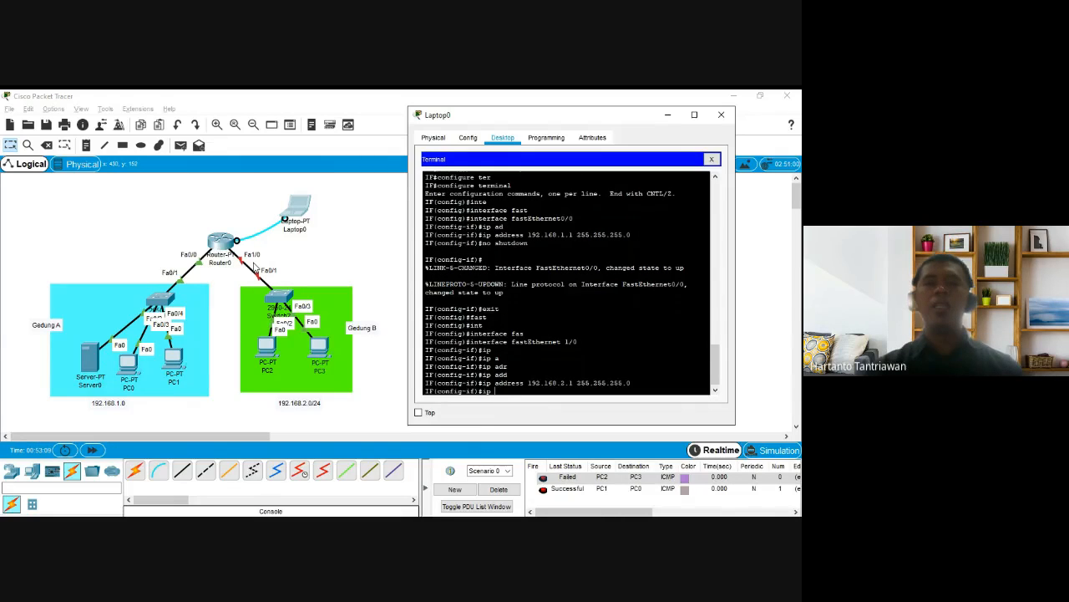
{"action": "type", "text": "helper"}
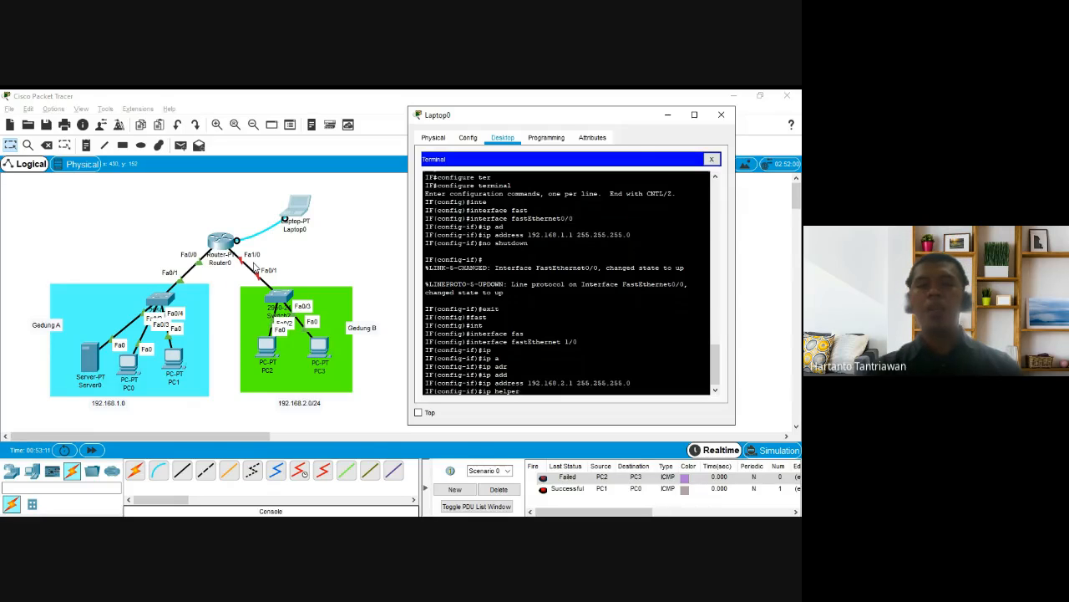
{"action": "type", "text": "-ad"}
{"action": "key", "text": "Tab"}
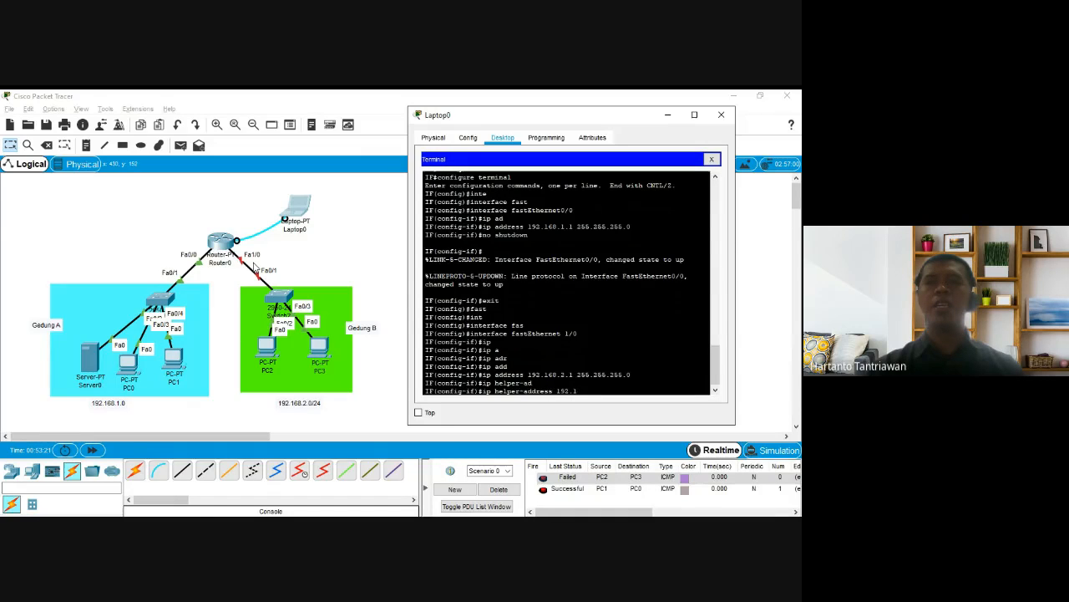
{"action": "type", "text": ".1."}
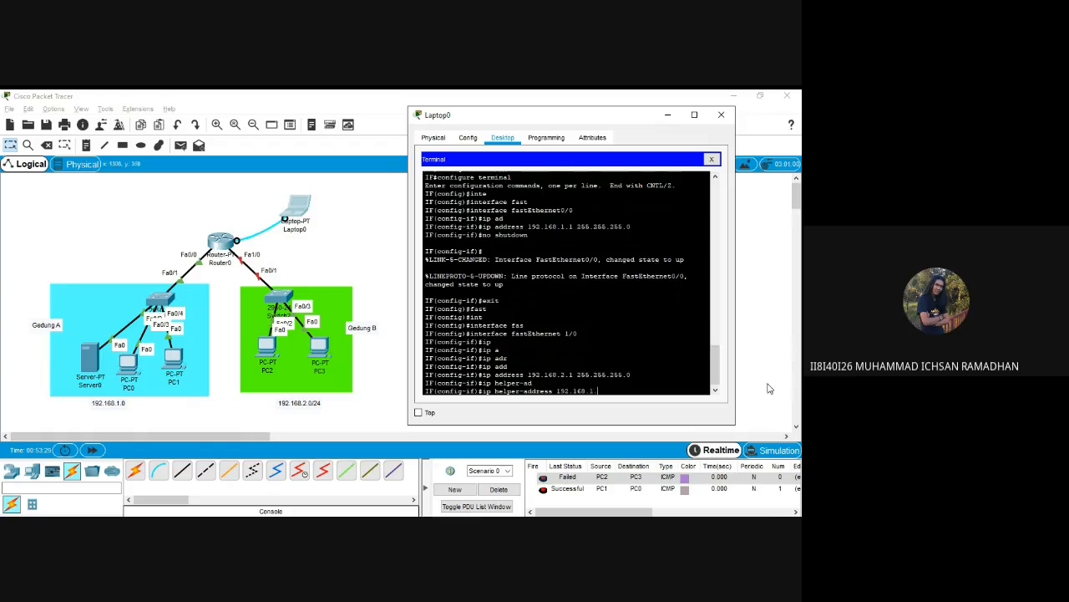
{"action": "type", "text": "2"}
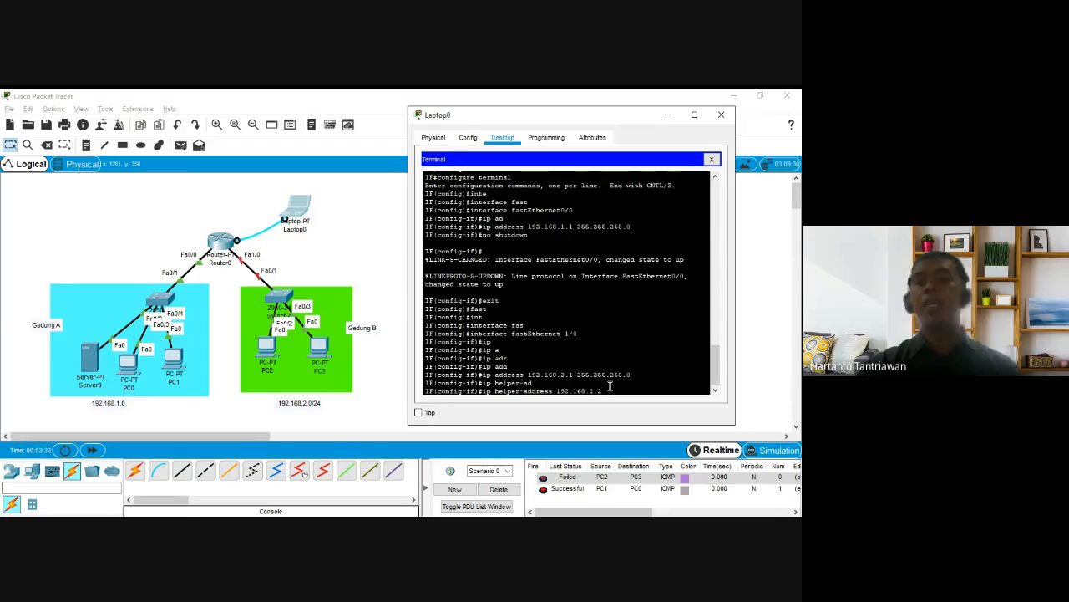
{"action": "key", "text": "Return"}
Activate the FastEthernet1/0 interface with "no shutdown"
{"action": "type", "text": "no"}
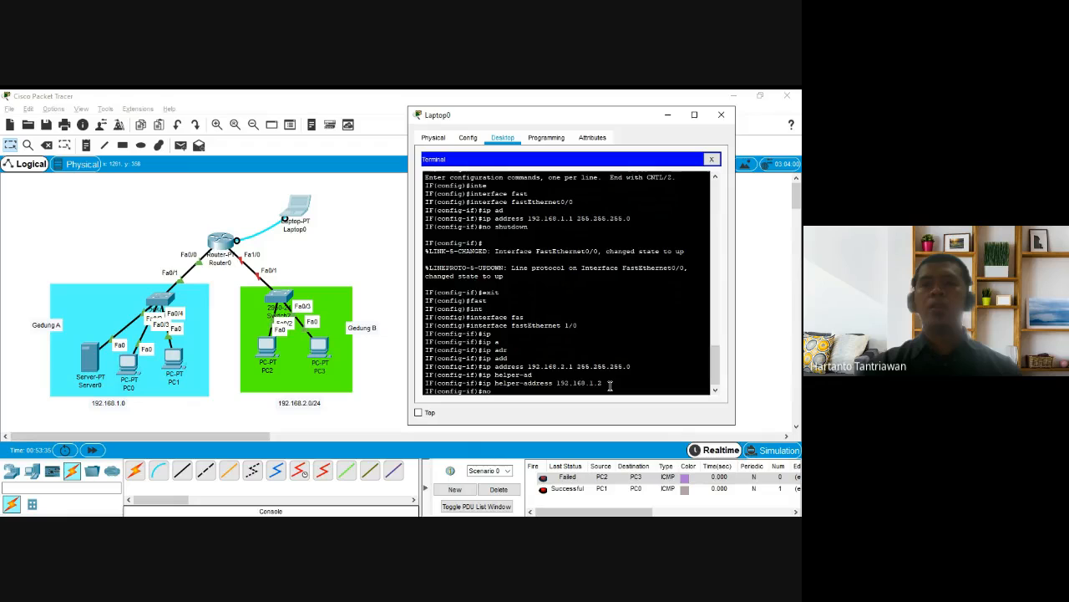
{"action": "type", "text": " shutdo"}
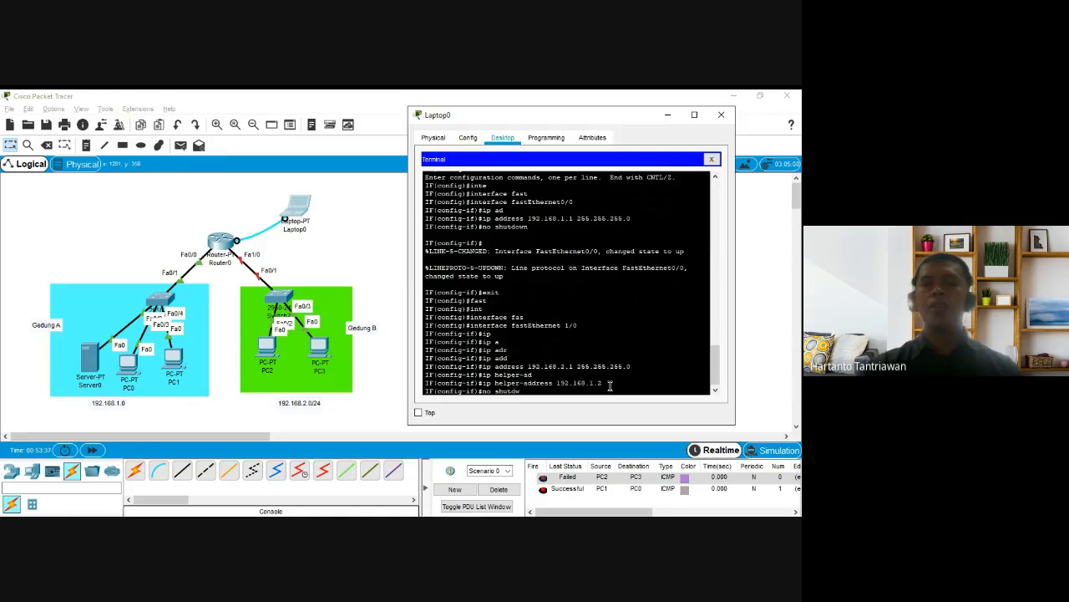
{"action": "type", "text": "wn"}
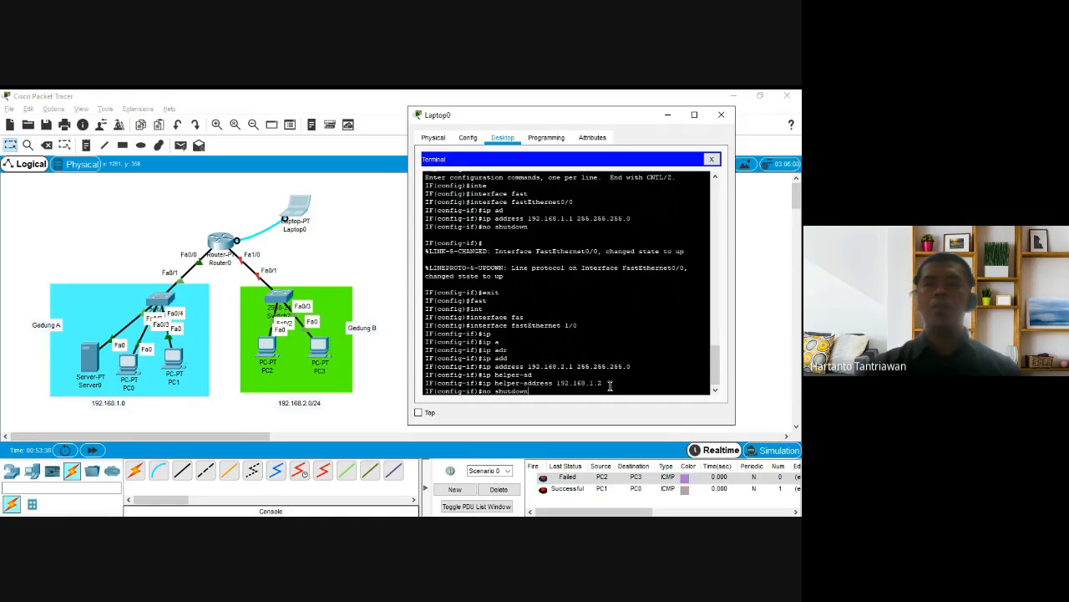
{"action": "key", "text": "Return"}
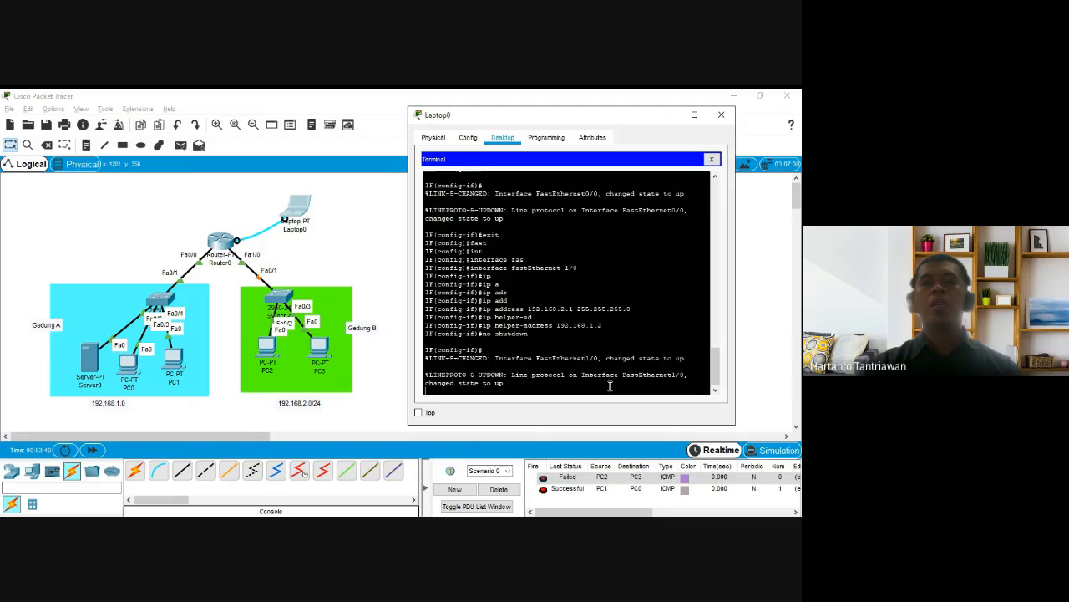
{"action": "key", "text": "Return"}
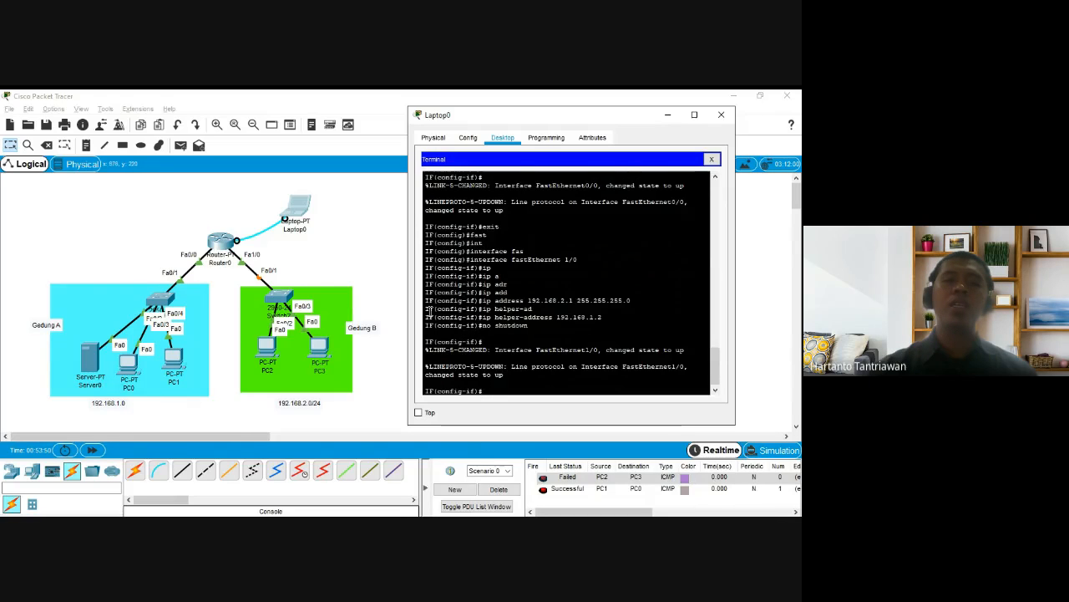
Leave interface and global configuration mode with "exit" to return to the router's privileged prompt
{"action": "type", "text": "exit"}
{"action": "key", "text": "Return"}
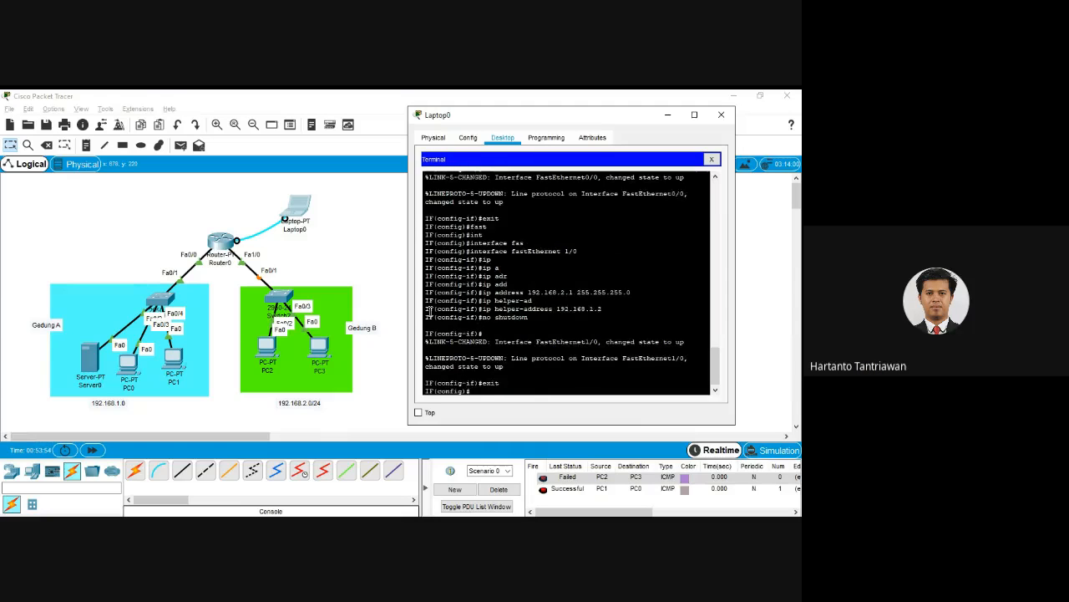
{"action": "type", "text": "exit"}
{"action": "key", "text": "Return"}
{"action": "key", "text": "Return"}
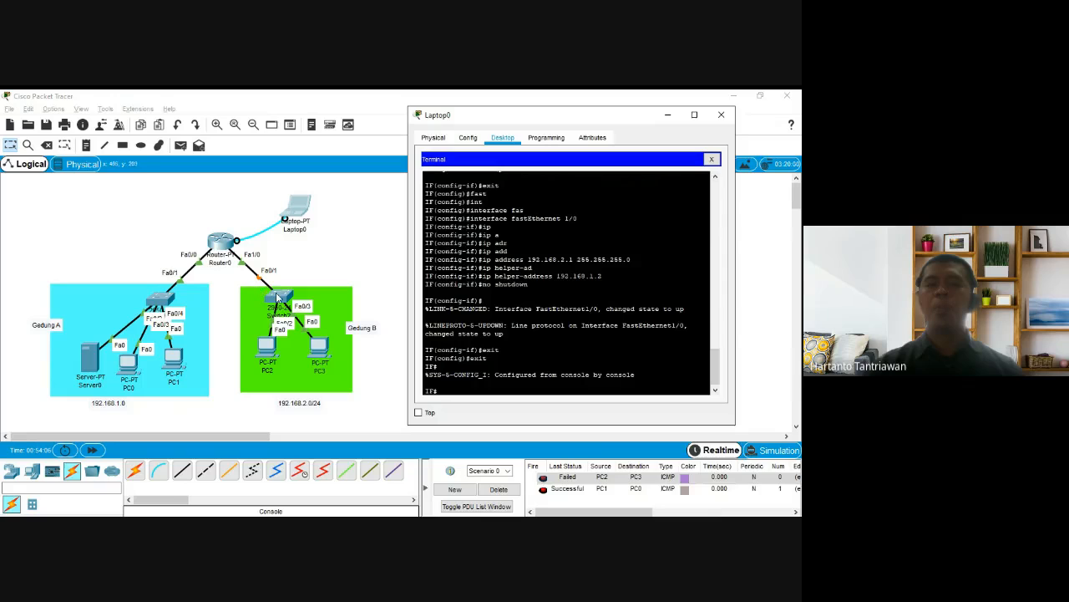
Display the router's running configuration with "show running-config" and advance the output to the interface section
{"action": "left_click", "coordinate": [472, 372]}
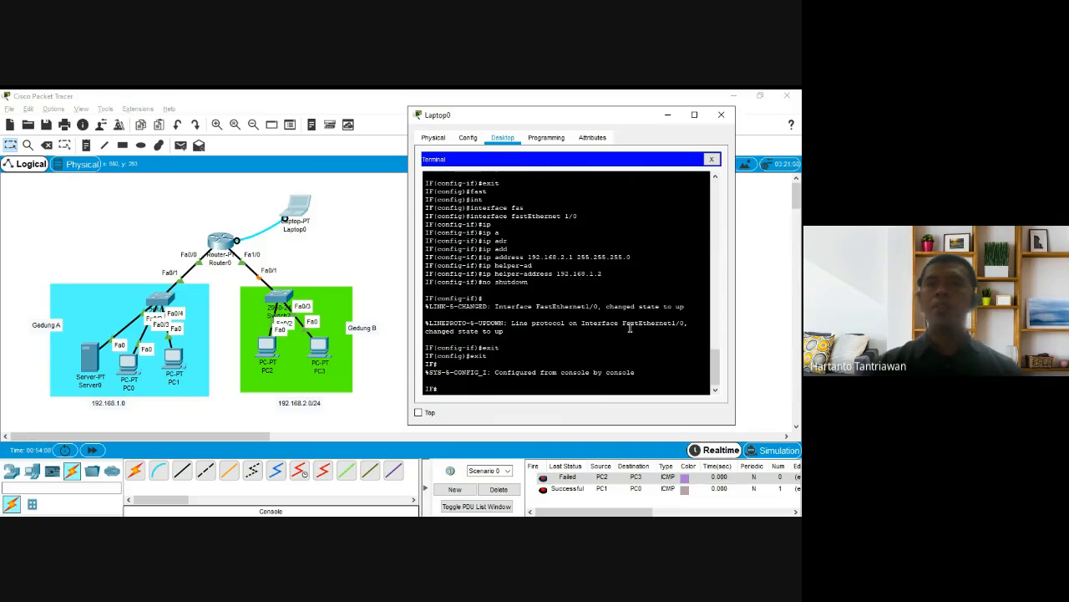
{"action": "type", "text": "show"}
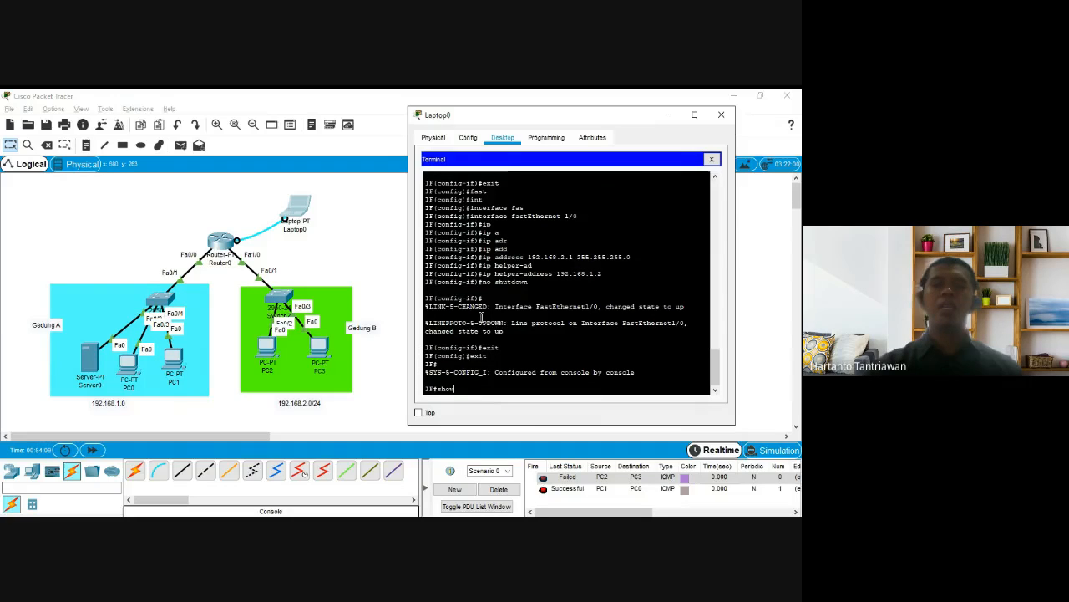
{"action": "type", "text": " ru"}
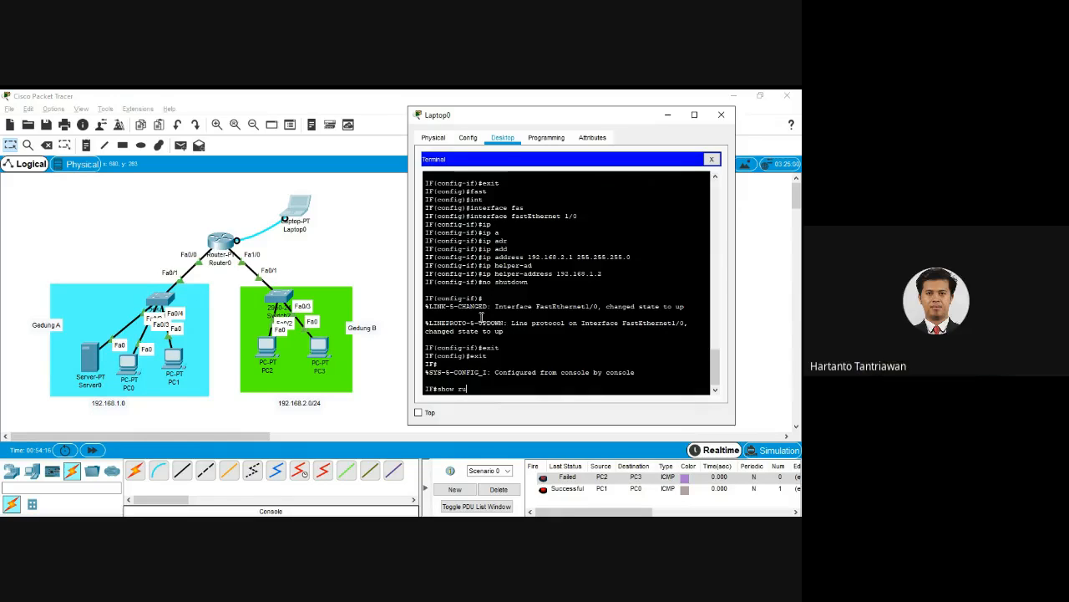
{"action": "type", "text": "n"}
{"action": "key", "text": "Tab"}
{"action": "key", "text": "Return"}
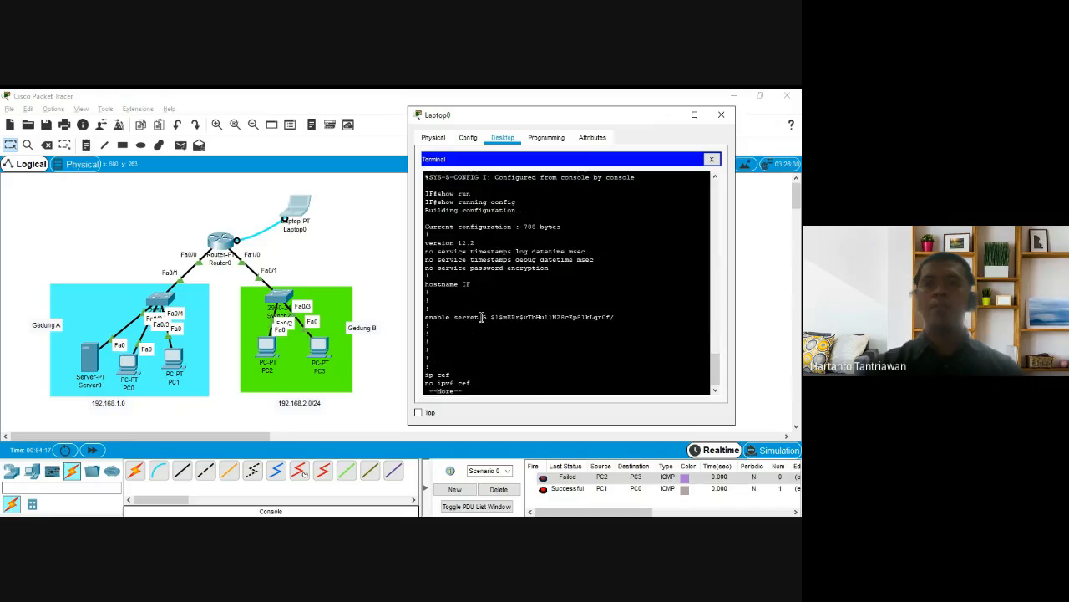
{"action": "scroll", "coordinate": [482, 321], "scroll_direction": "down", "scroll_amount": 1}
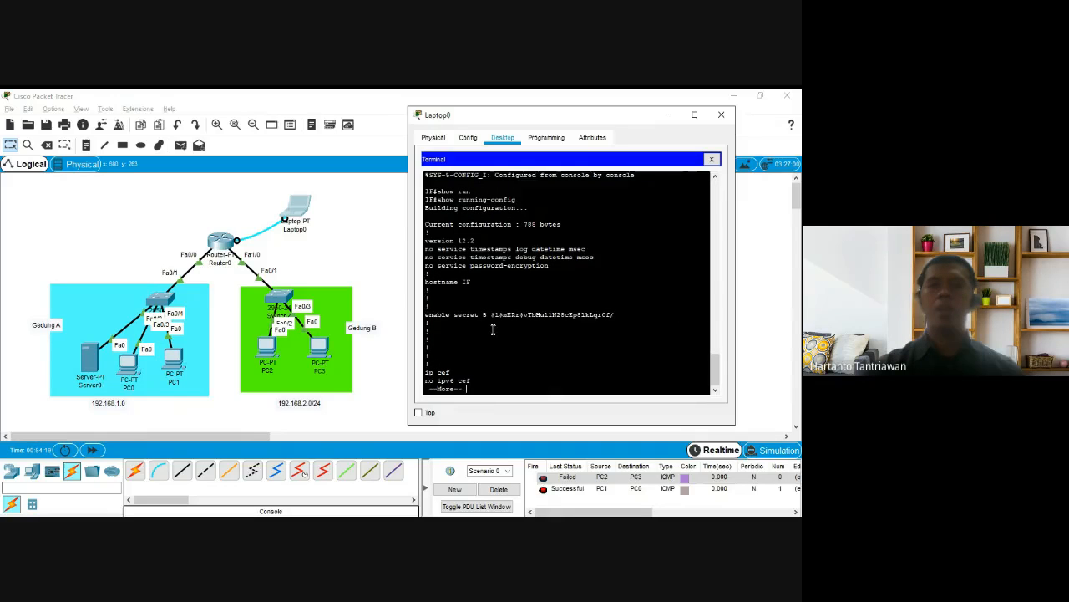
{"action": "key", "text": "Return"}
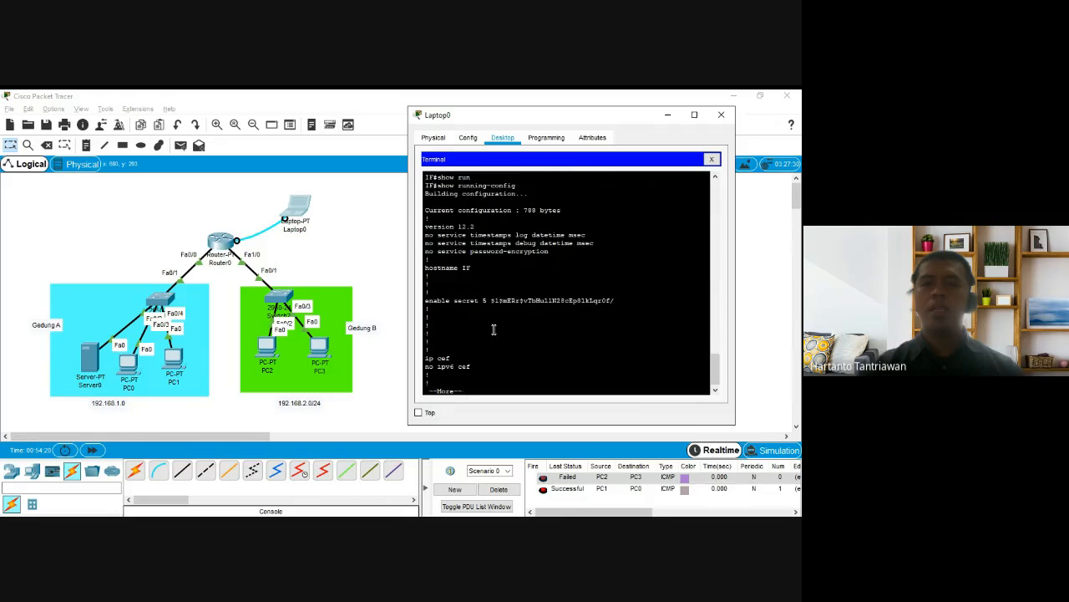
{"action": "key", "text": "space"}
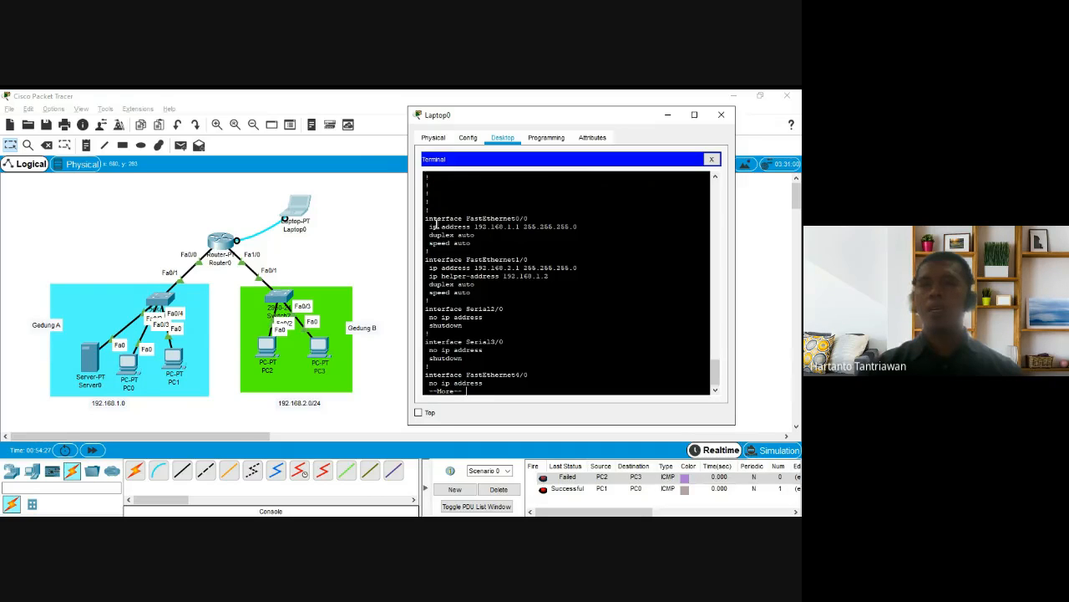
Examine the IP address and helper-address entries of FastEthernet0/0 and FastEthernet1/0 in the running configuration
{"action": "left_click_drag", "start_coordinate": [434, 218], "coordinate": [479, 291]}
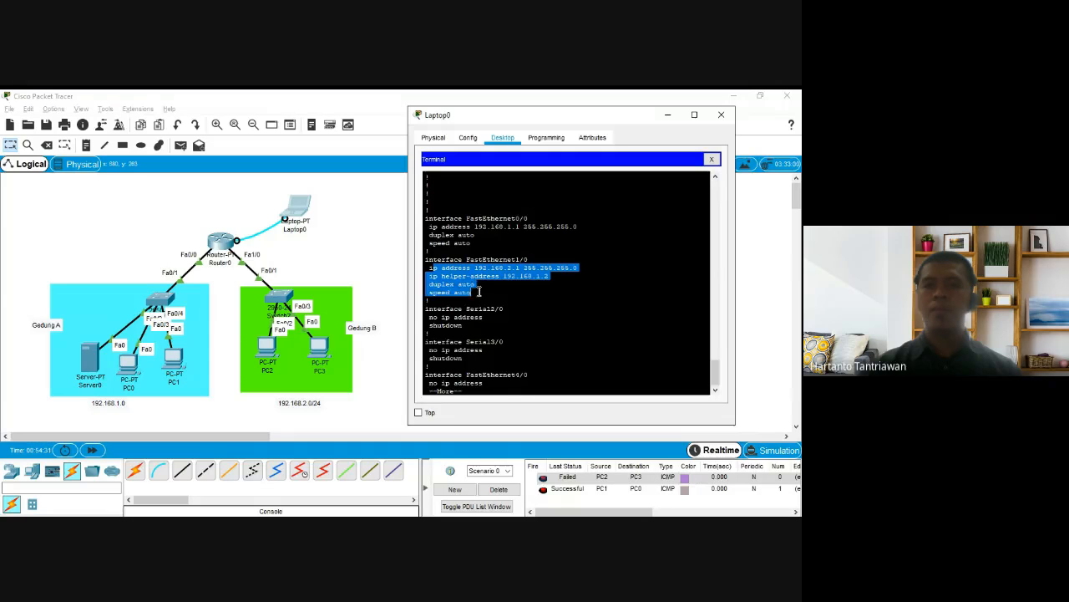
{"action": "left_click", "coordinate": [438, 230]}
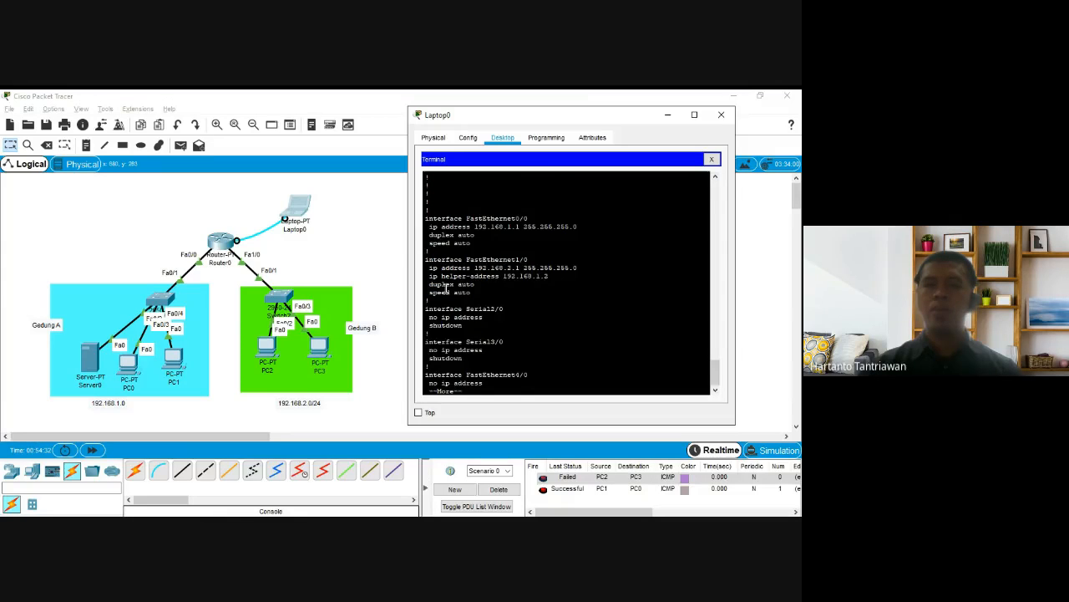
{"action": "scroll", "coordinate": [460, 284], "scroll_direction": "down", "scroll_amount": 1}
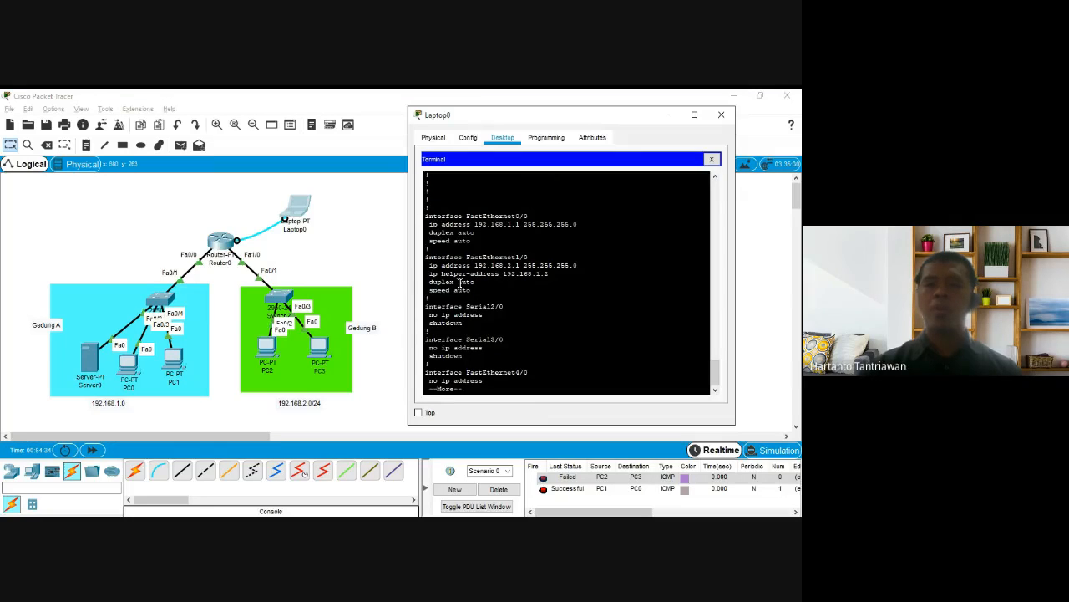
{"action": "mouse_move", "coordinate": [429, 233]}
{"action": "left_mouse_down"}
{"action": "mouse_move", "coordinate": [476, 235]}
{"action": "mouse_move", "coordinate": [429, 234]}
{"action": "left_mouse_up"}
{"action": "left_click", "coordinate": [454, 237]}
{"action": "key", "text": "Return"}
{"action": "key", "text": "Return"}
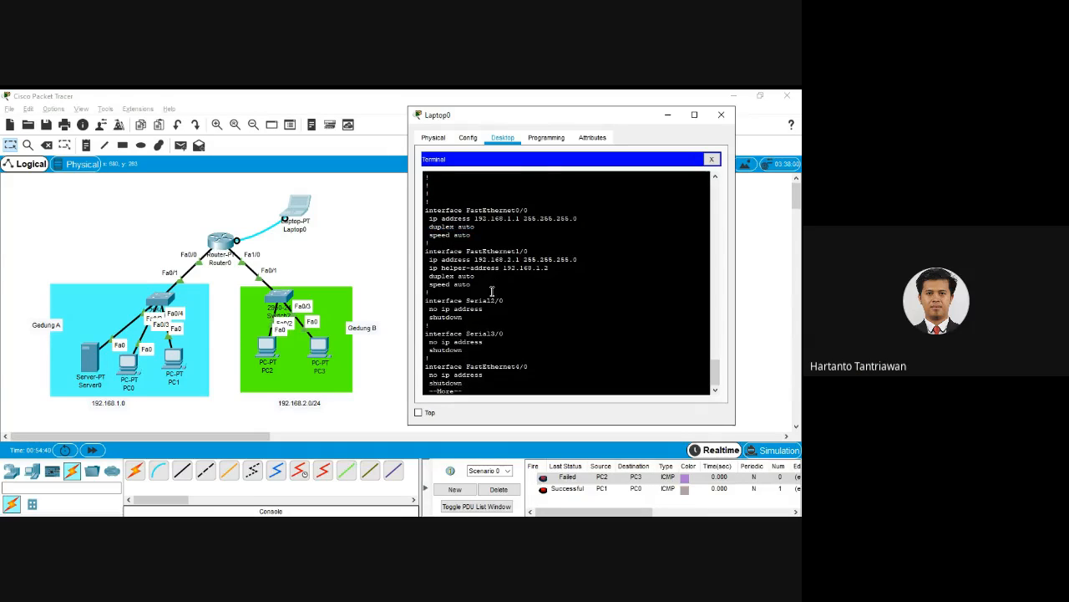
Page through the remaining running configuration until the router prompt returns
{"action": "key", "text": "Return"}
{"action": "key", "text": "Return"}
{"action": "key", "text": "Return"}
{"action": "key", "text": "Return"}
{"action": "key", "text": "Return"}
{"action": "key", "text": "Return"}
{"action": "key", "text": "Return"}
{"action": "key", "text": "Return"}
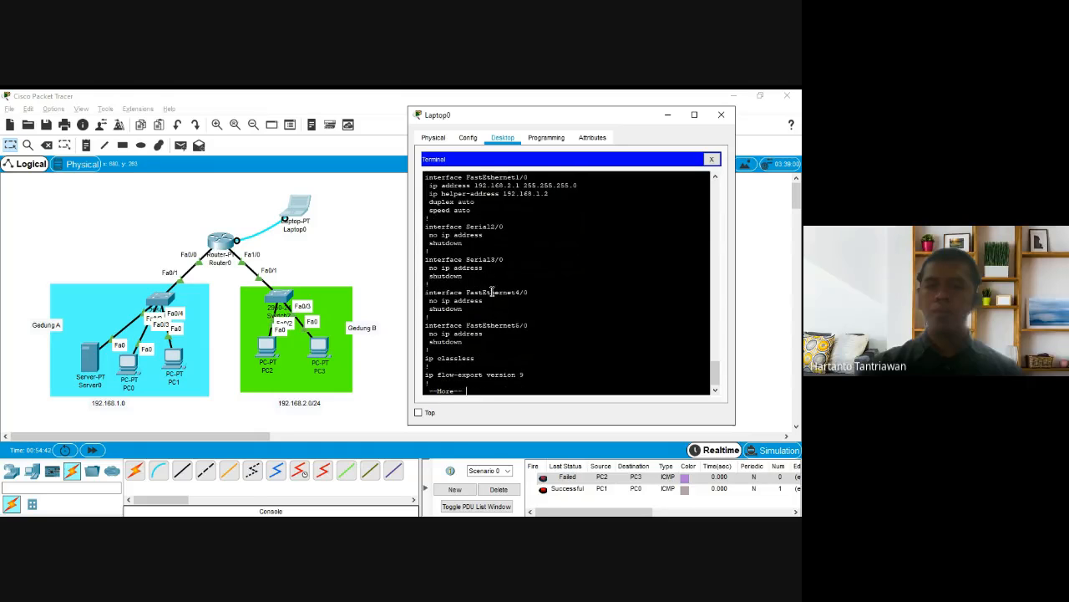
{"action": "key", "text": "space"}
{"action": "key", "text": "Return"}
{"action": "key", "text": "Return"}
{"action": "key", "text": "Return"}
{"action": "key", "text": "Return"}
{"action": "key", "text": "Return"}
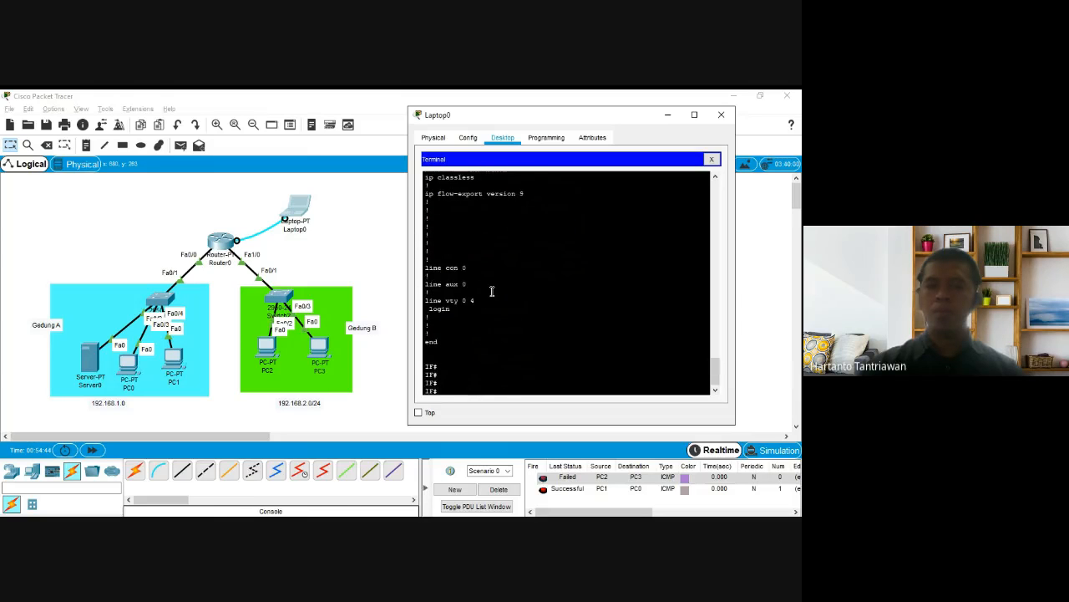
Review the interface entries in the output once more and close Laptop0's terminal and device window
{"action": "scroll", "coordinate": [493, 290], "scroll_direction": "up", "scroll_amount": 15}
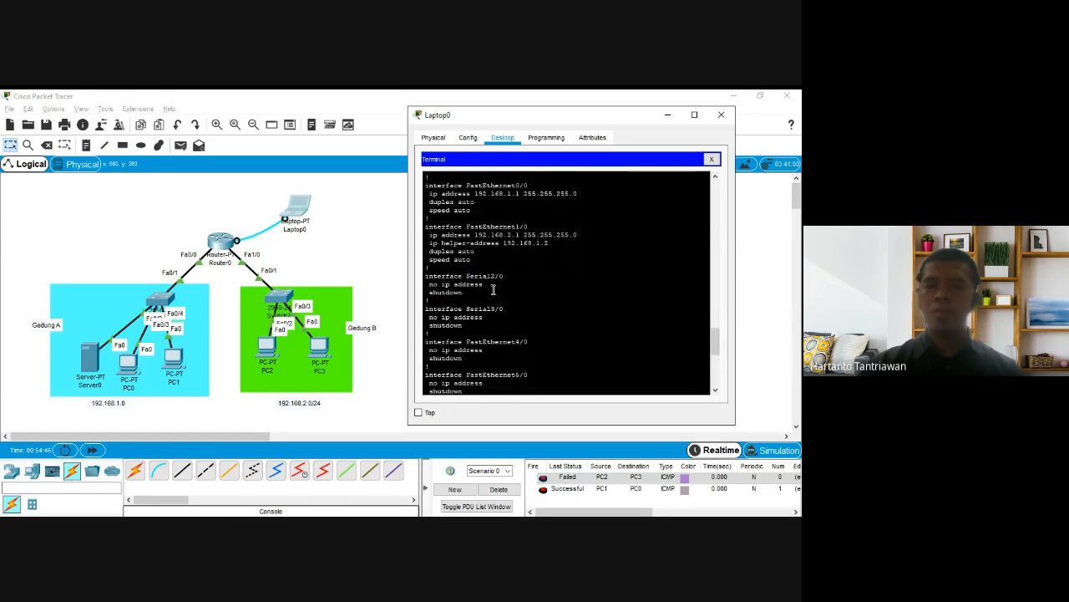
{"action": "scroll", "coordinate": [492, 291], "scroll_direction": "up", "scroll_amount": 5}
{"action": "scroll", "coordinate": [492, 292], "scroll_direction": "down", "scroll_amount": 20}
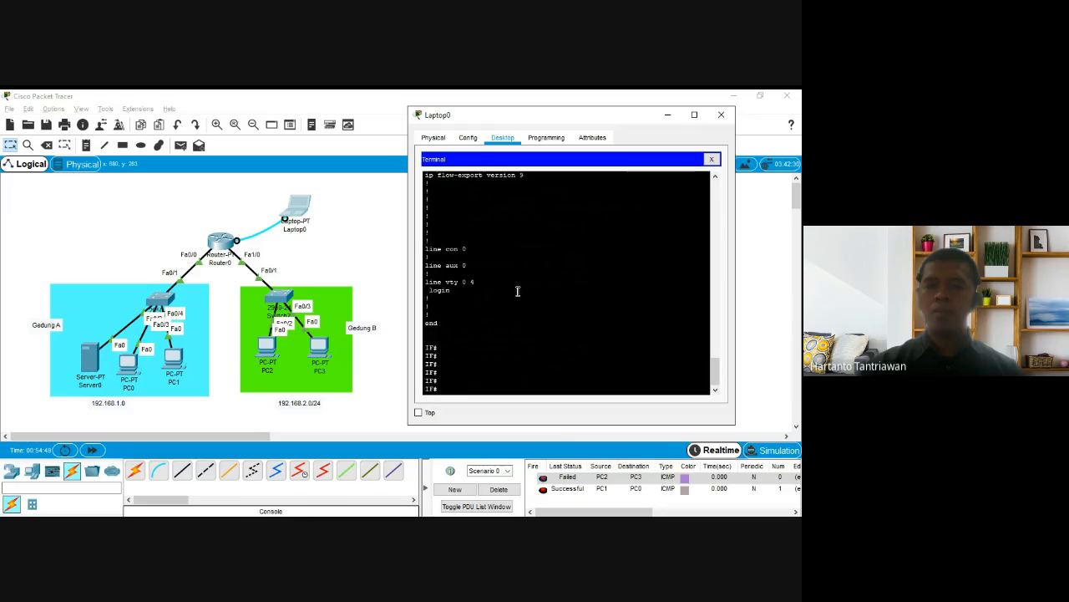
{"action": "left_click", "coordinate": [711, 159]}
{"action": "left_click", "coordinate": [721, 115]}
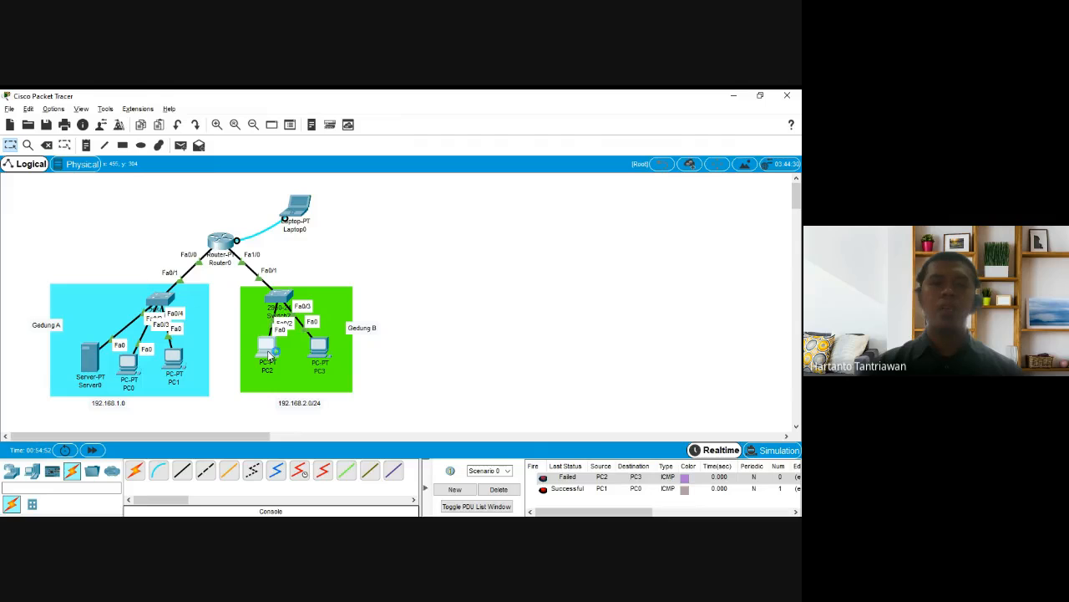
Renew PC2's DHCP lease by switching its IP configuration to Static and back to DHCP, and close PC2's window
{"action": "double_click", "coordinate": [269, 355]}
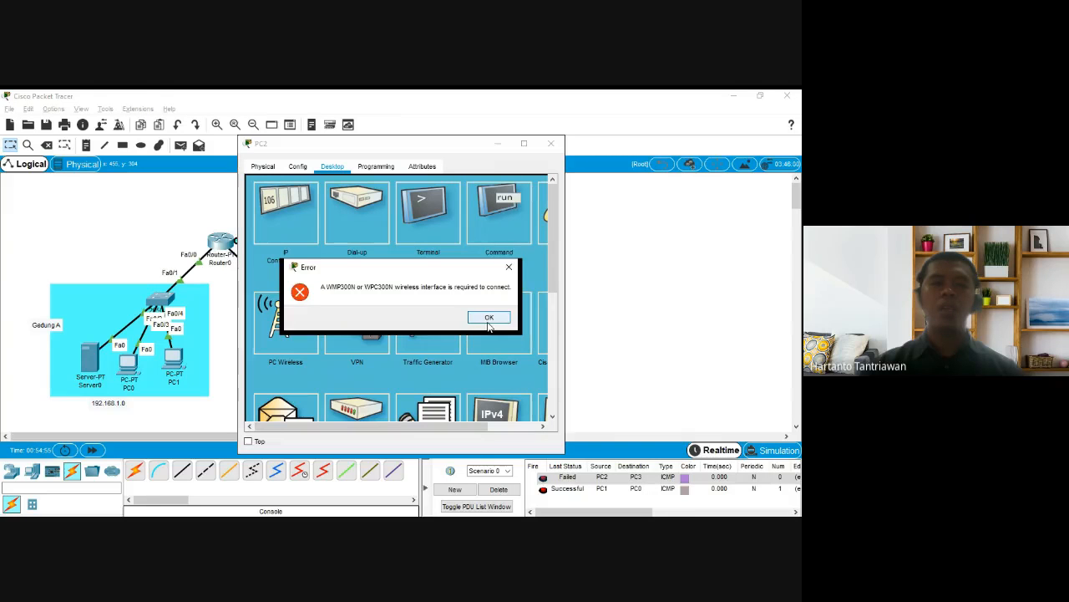
{"action": "left_click", "coordinate": [486, 320]}
{"action": "left_click", "coordinate": [273, 201]}
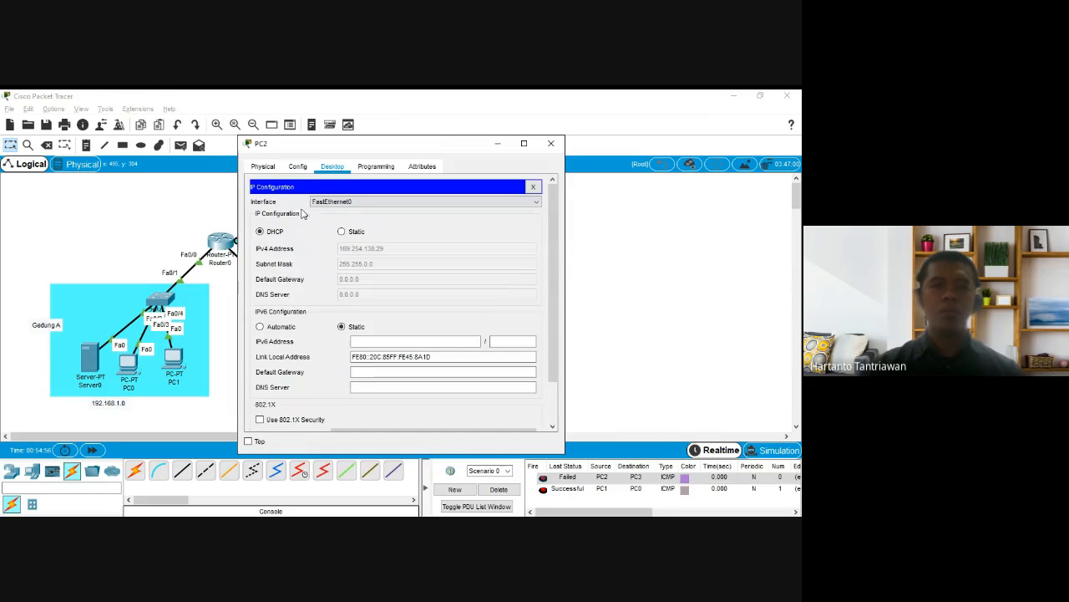
{"action": "left_click", "coordinate": [342, 231]}
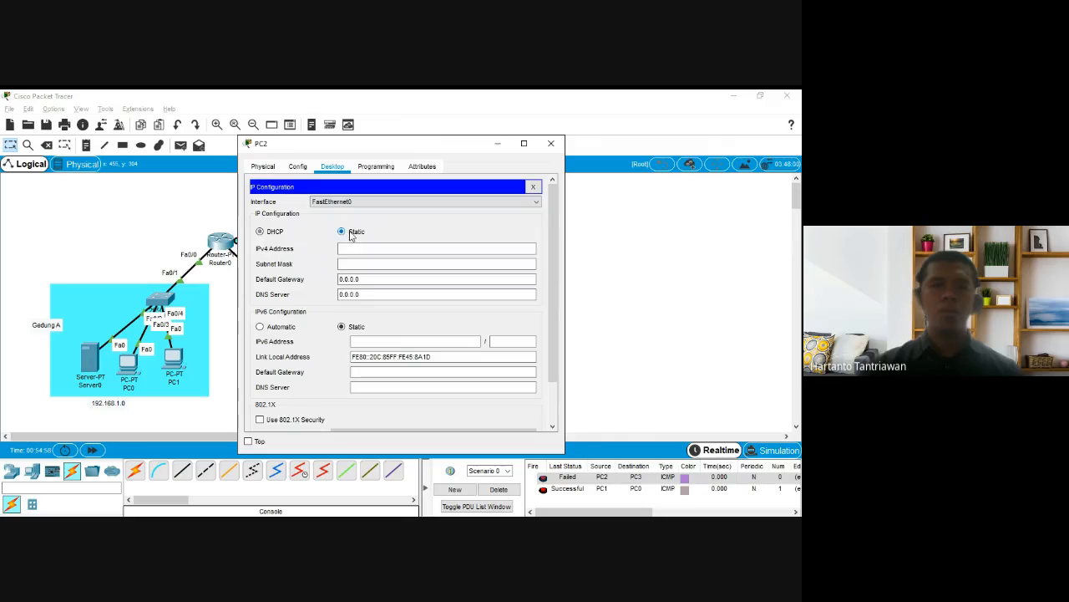
{"action": "left_click", "coordinate": [279, 234]}
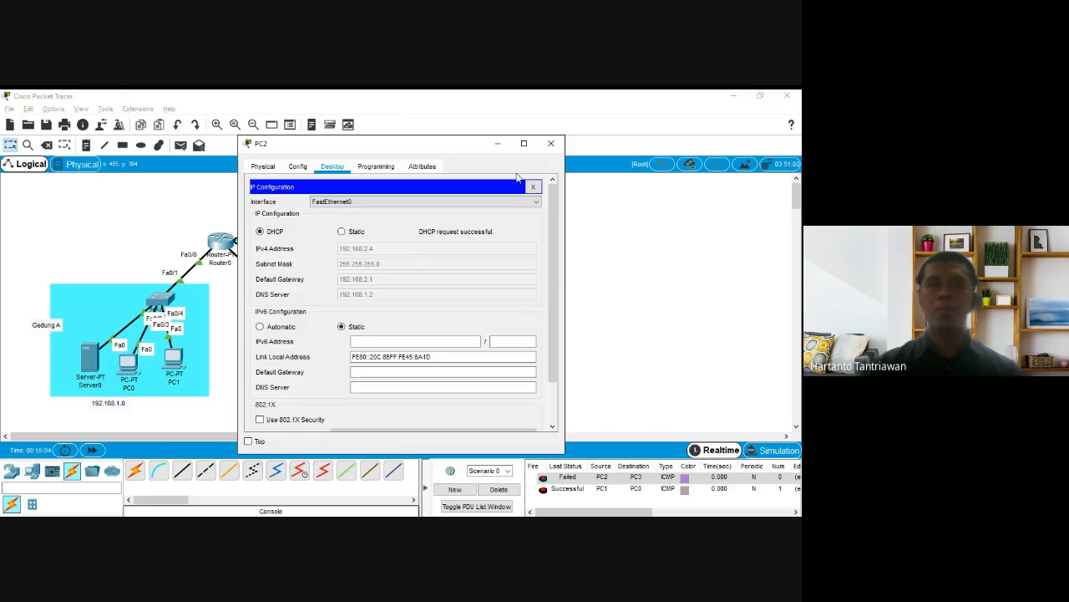
{"action": "left_click", "coordinate": [550, 144]}
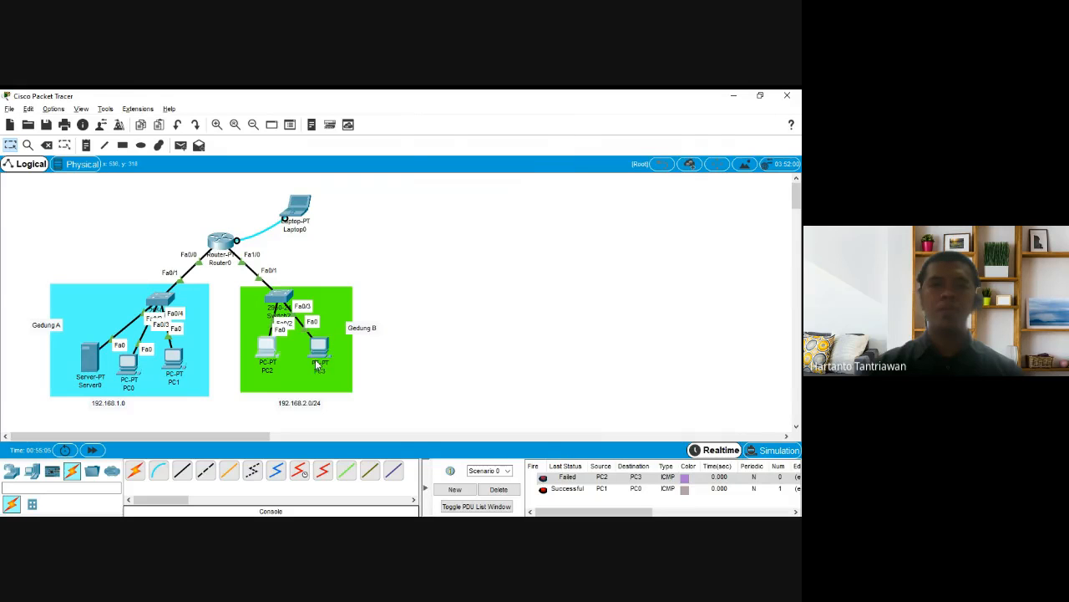
Check the DHCP-assigned address, mask, gateway and DNS server in PC3's IP configuration, and close its window
{"action": "left_click", "coordinate": [318, 359]}
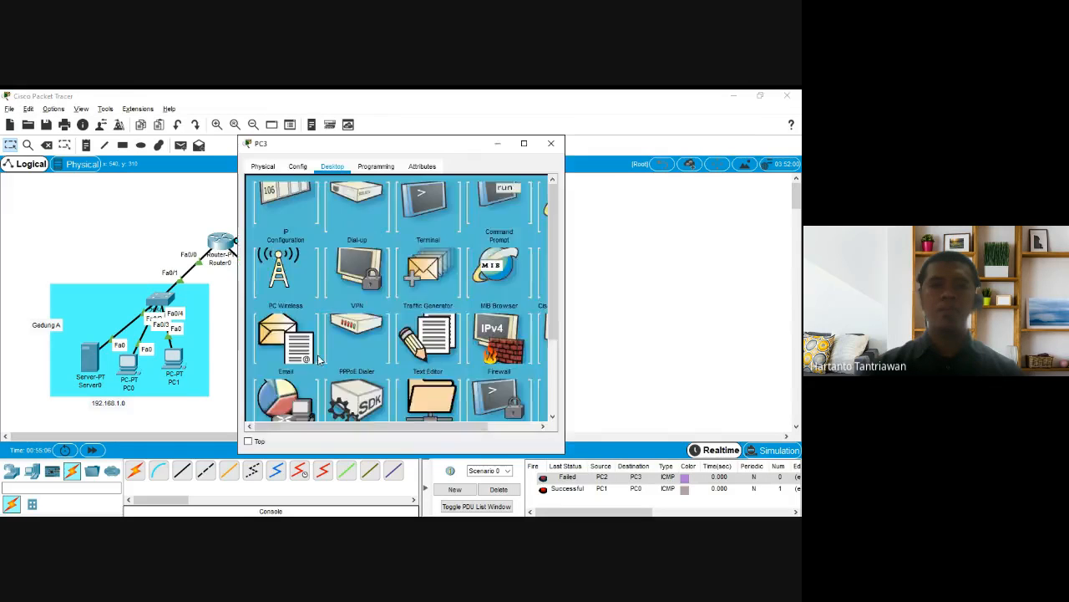
{"action": "left_click", "coordinate": [298, 167]}
{"action": "left_click", "coordinate": [299, 209]}
{"action": "left_click", "coordinate": [264, 167]}
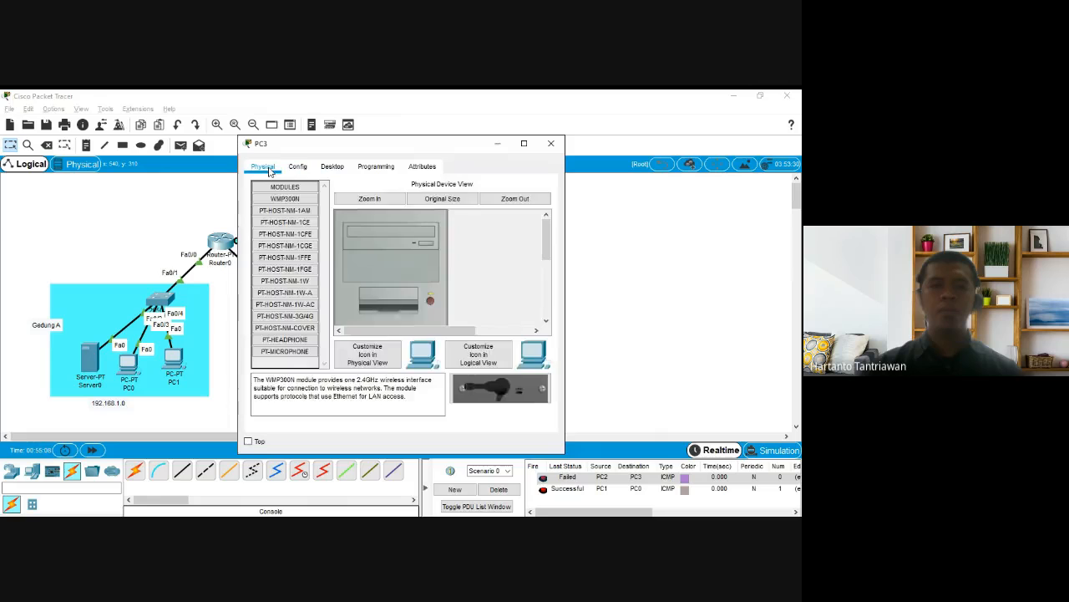
{"action": "left_click", "coordinate": [331, 167]}
{"action": "left_click", "coordinate": [301, 211]}
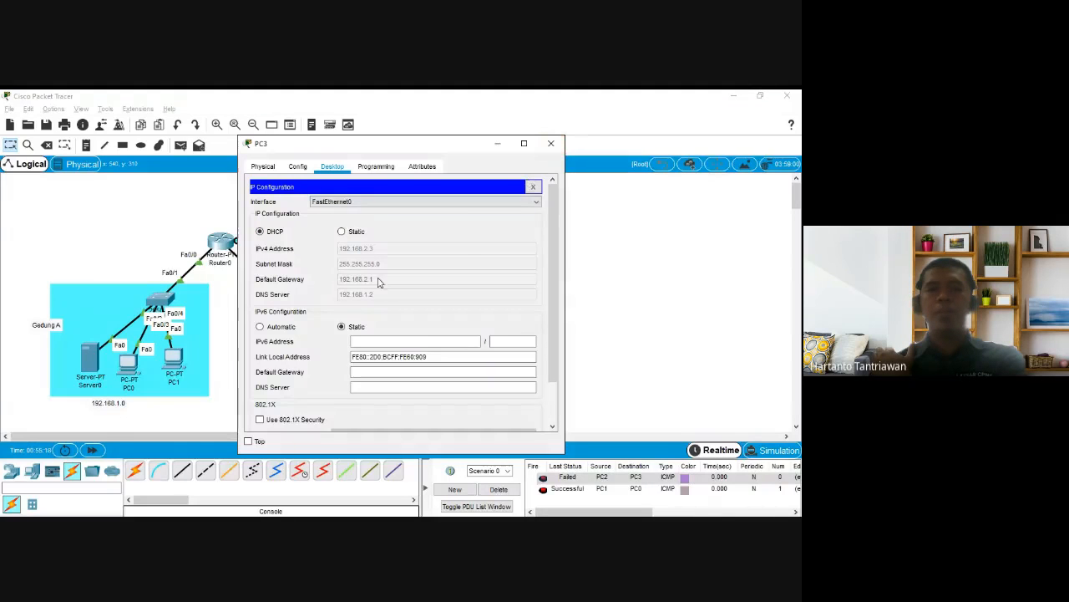
{"action": "left_click", "coordinate": [551, 144]}
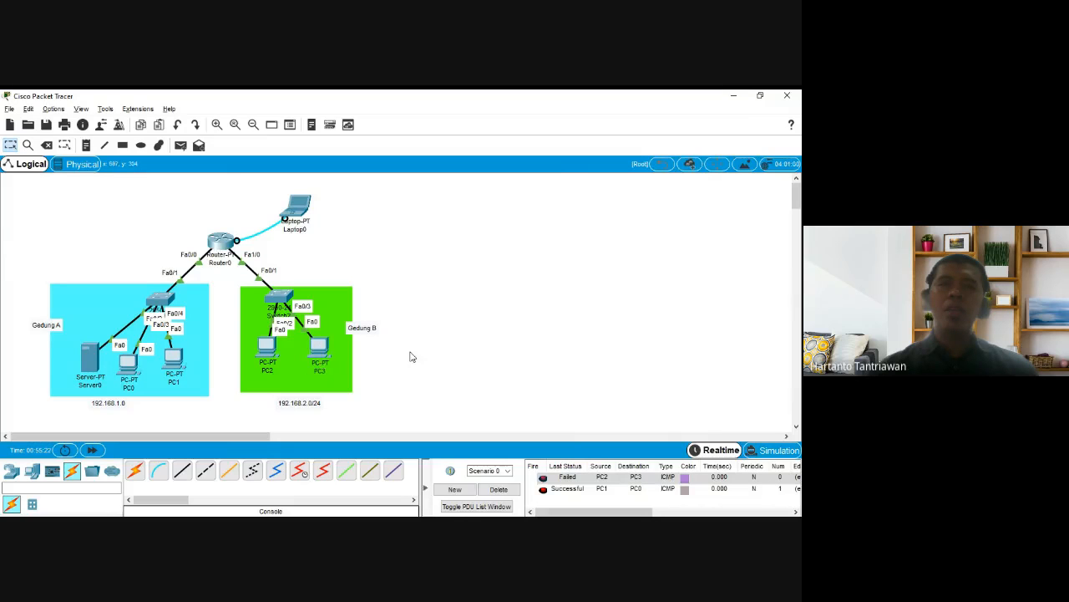
Send a simple PDU from PC1 to PC2 and delete the scenario to clear the PDU list
{"action": "left_click", "coordinate": [181, 145]}
{"action": "left_click", "coordinate": [174, 357]}
{"action": "left_click", "coordinate": [266, 352]}
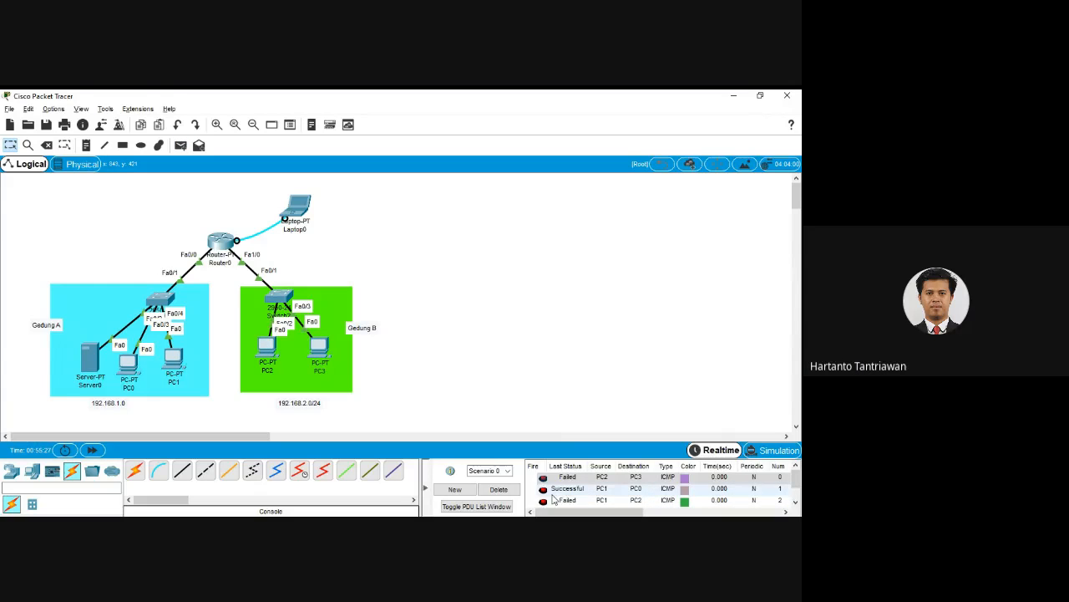
{"action": "left_click", "coordinate": [499, 489]}
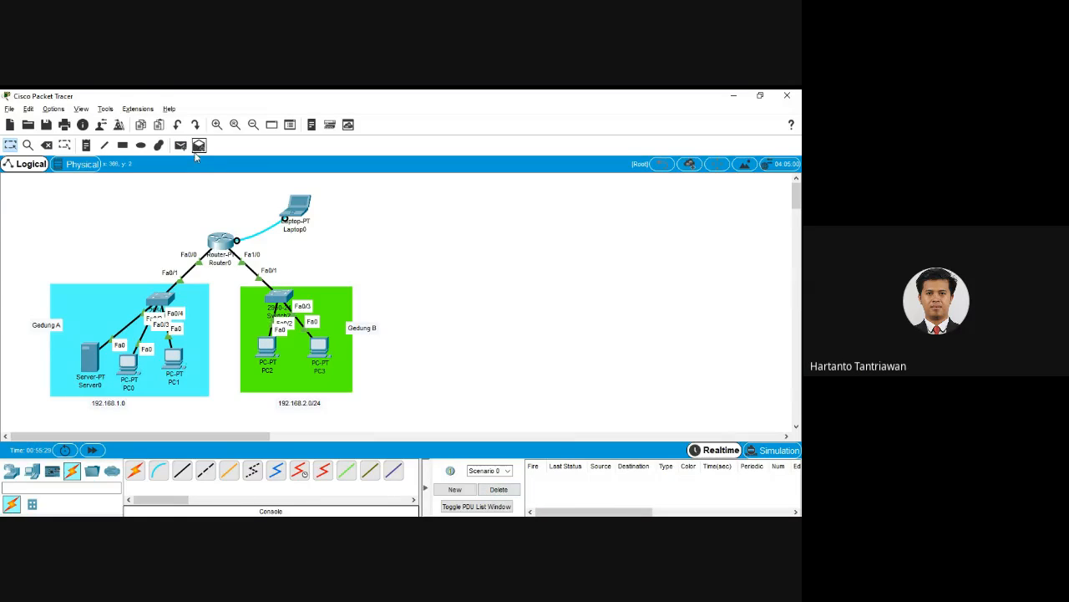
Test connectivity with simple PDUs from PC2 to PC3 and from PC2 to PC1
{"action": "left_click", "coordinate": [181, 146]}
{"action": "left_click", "coordinate": [318, 352]}
{"action": "left_click", "coordinate": [181, 144]}
{"action": "left_click", "coordinate": [265, 344]}
{"action": "left_click", "coordinate": [174, 354]}
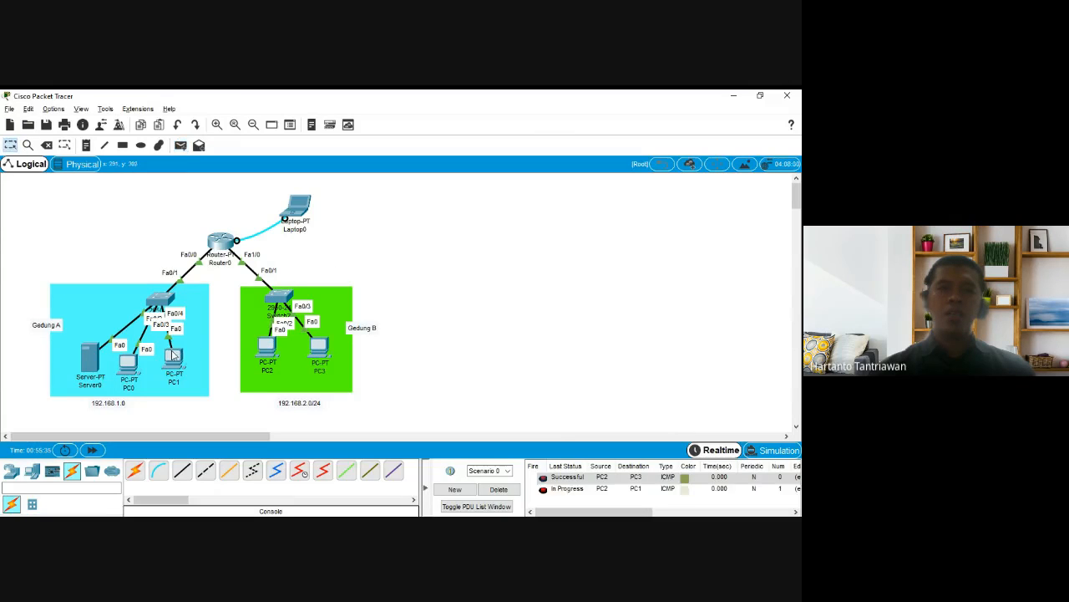
Send simple PDUs from PC0 to PC2 and from PC3 to Server0, and check their status in the PDU list
{"action": "left_click", "coordinate": [180, 145]}
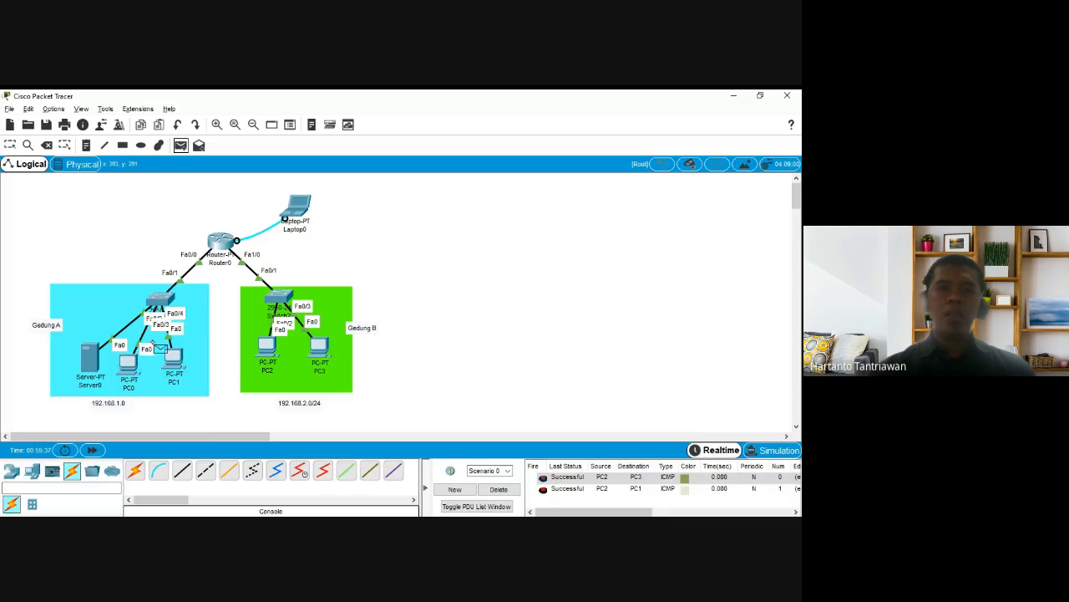
{"action": "left_click", "coordinate": [130, 364]}
{"action": "left_click", "coordinate": [265, 344]}
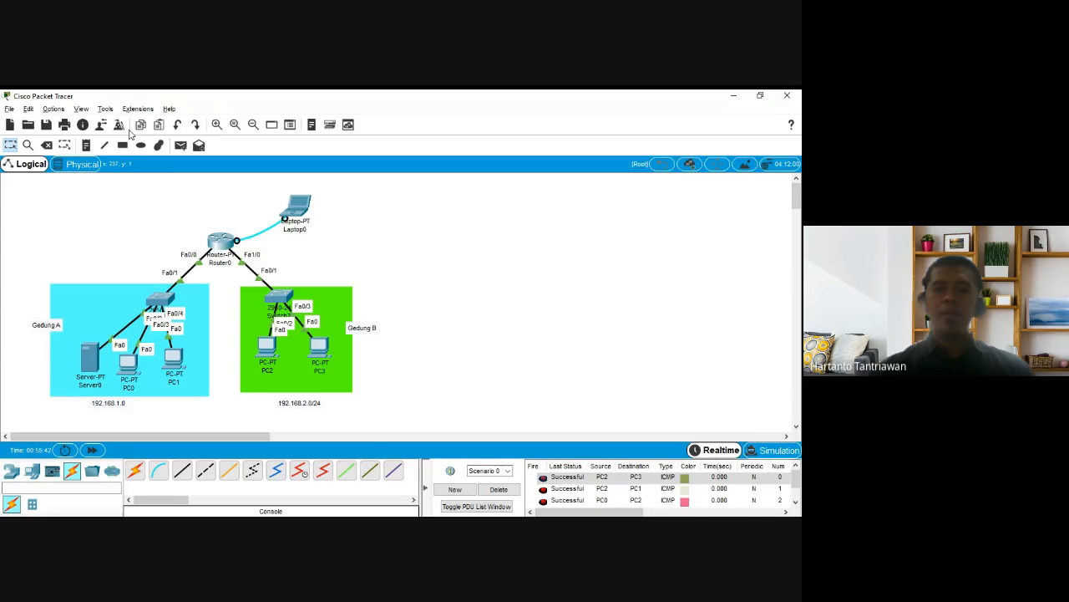
{"action": "left_click", "coordinate": [180, 145]}
{"action": "left_click", "coordinate": [317, 345]}
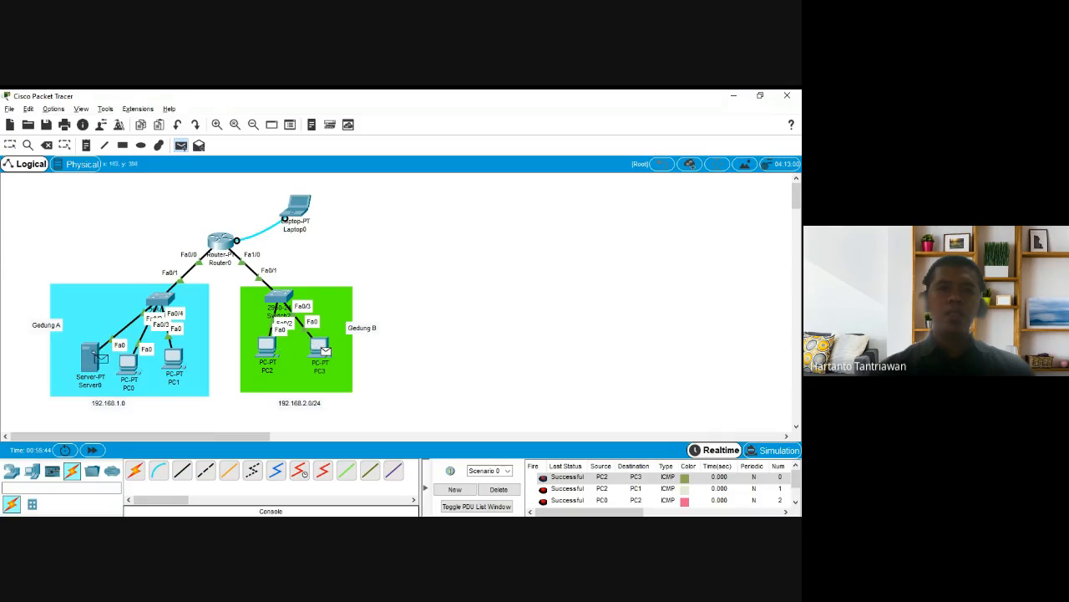
{"action": "left_click", "coordinate": [93, 359]}
{"action": "scroll", "coordinate": [576, 483], "scroll_direction": "down", "scroll_amount": 1}
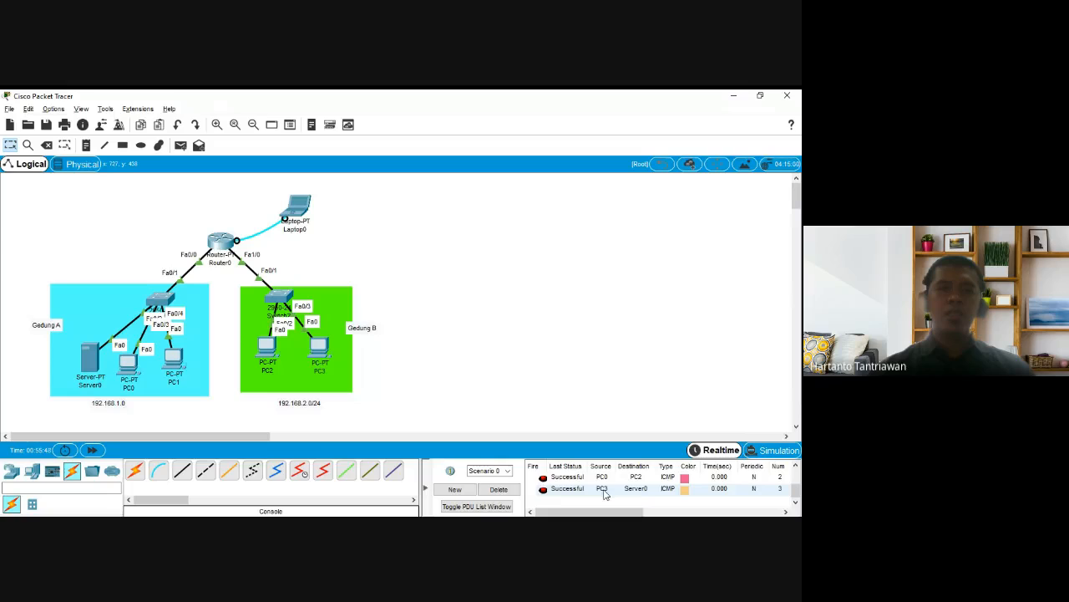
Clear the PDU list and send a new simple PDU from PC3 to PC1
{"action": "left_click", "coordinate": [499, 491]}
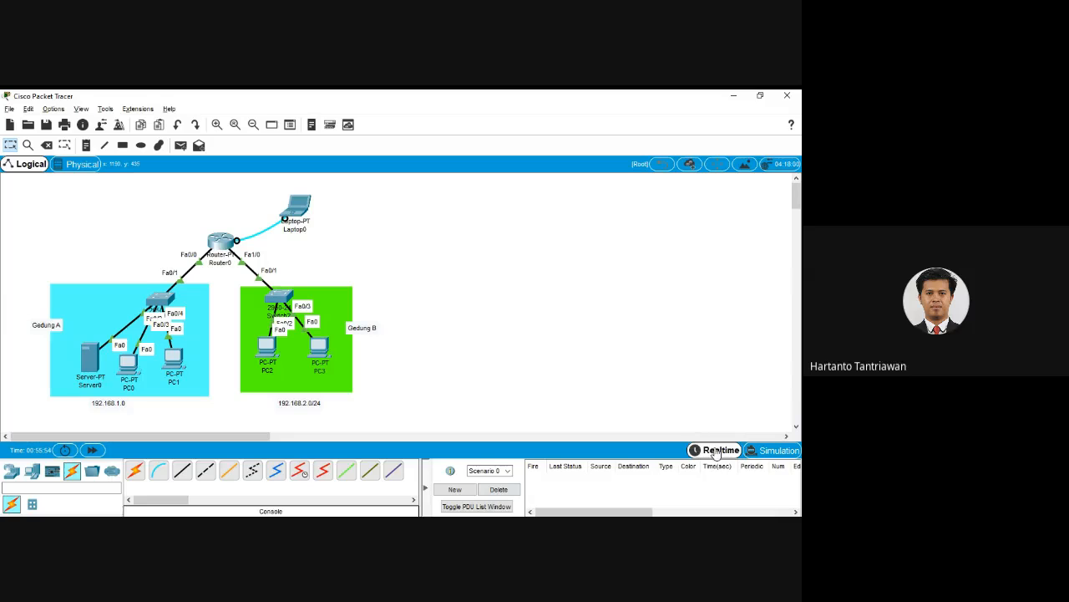
{"action": "left_click", "coordinate": [181, 145]}
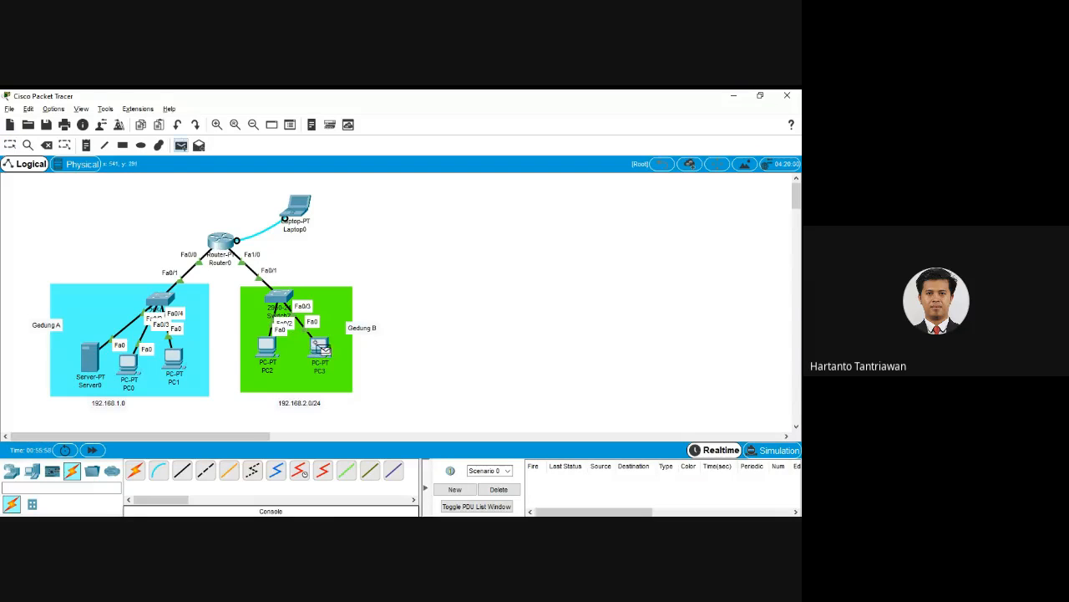
{"action": "left_click", "coordinate": [320, 346]}
{"action": "left_click", "coordinate": [173, 356]}
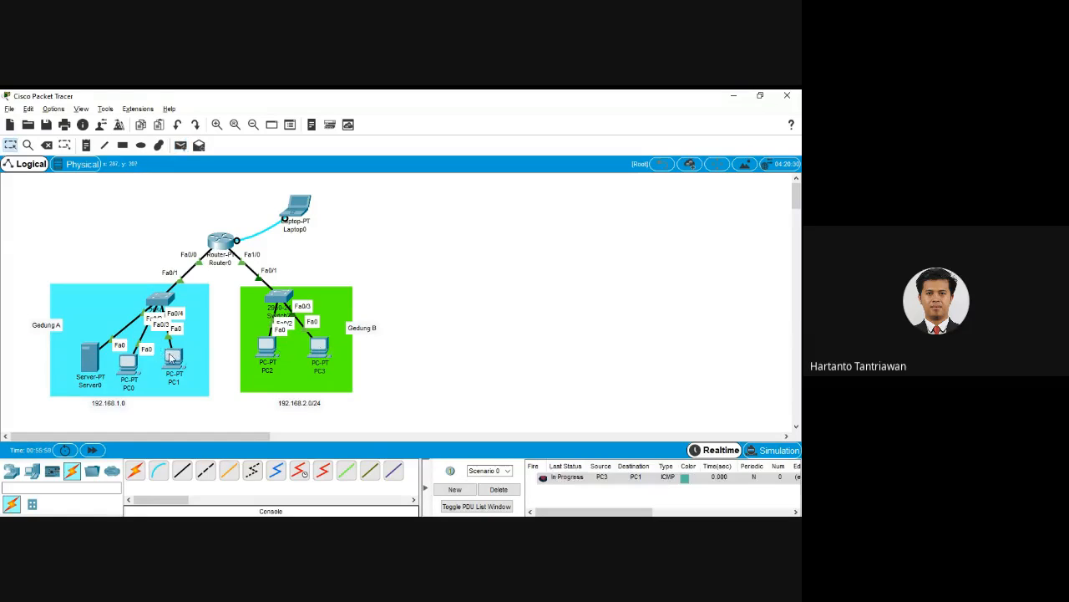
Play the PC3-to-PC1 packet in Simulation mode to watch its path, and return to Realtime mode
{"action": "left_click", "coordinate": [769, 451]}
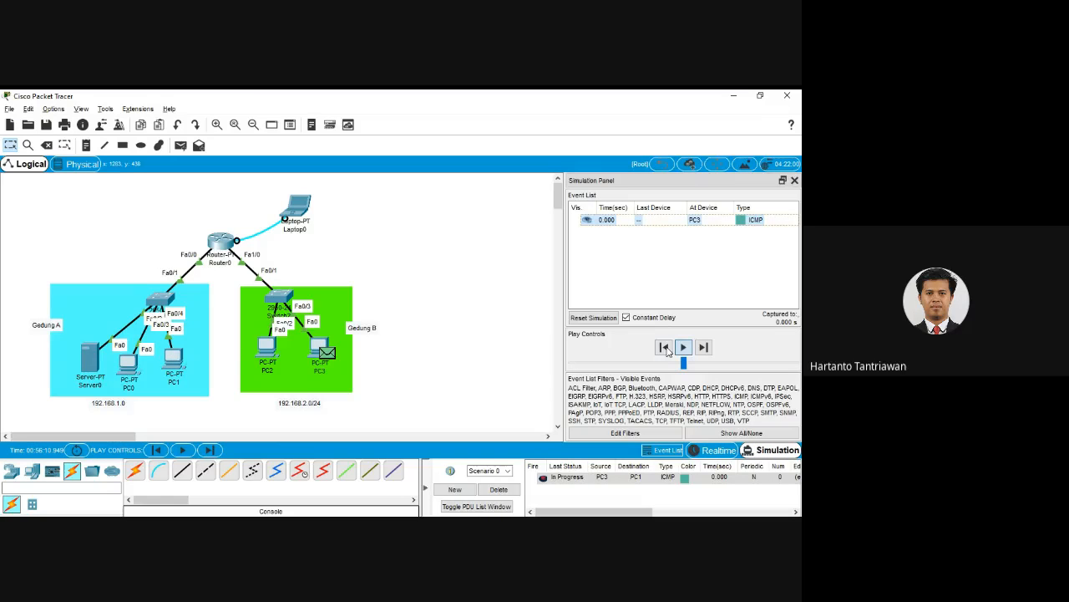
{"action": "left_click", "coordinate": [682, 348]}
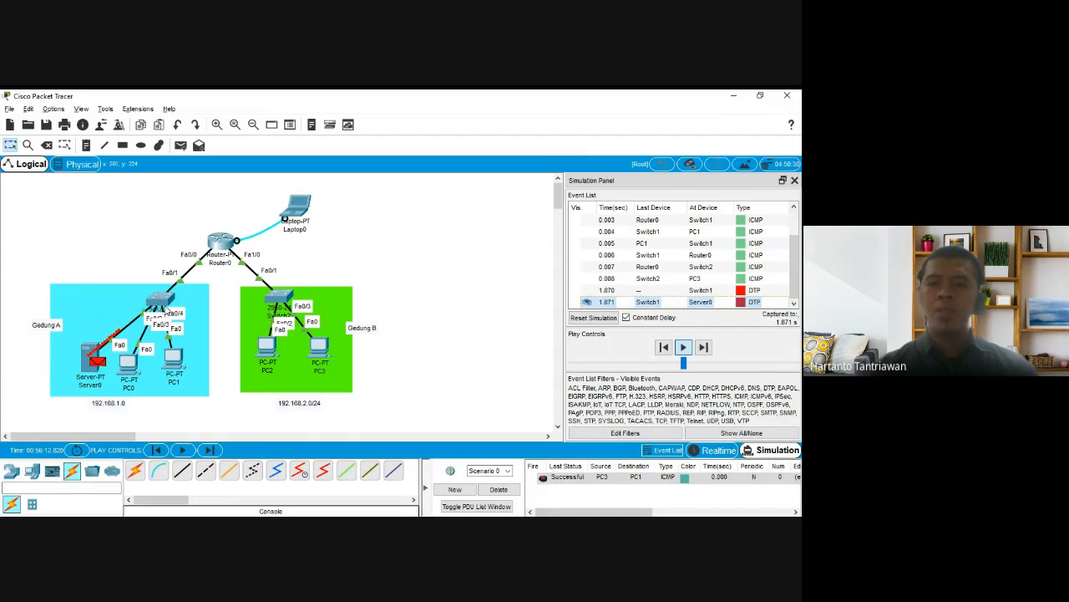
{"action": "left_click", "coordinate": [683, 347]}
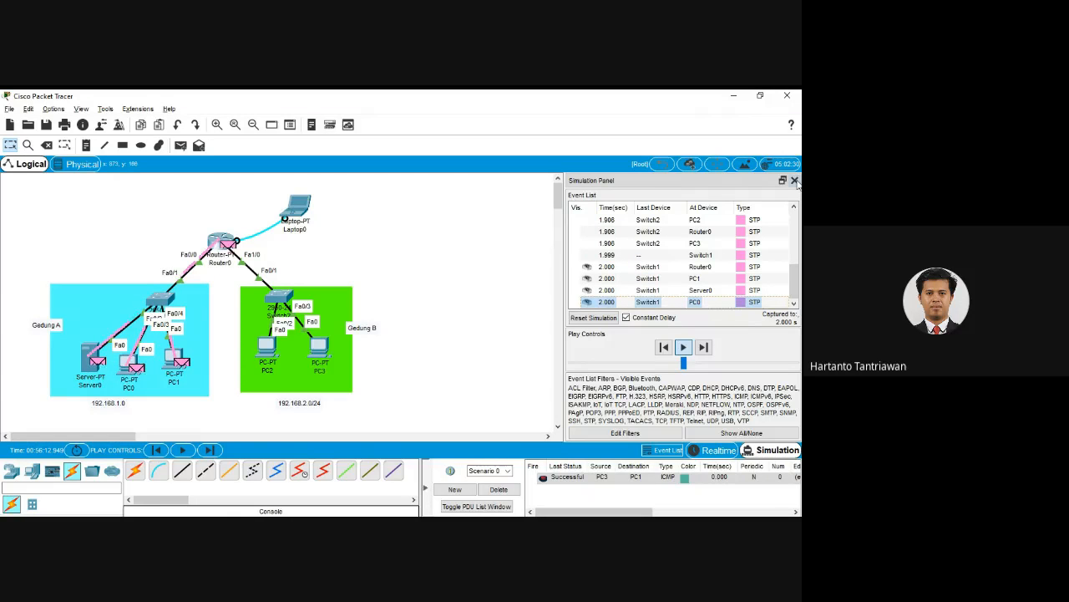
{"action": "left_click", "coordinate": [794, 180]}
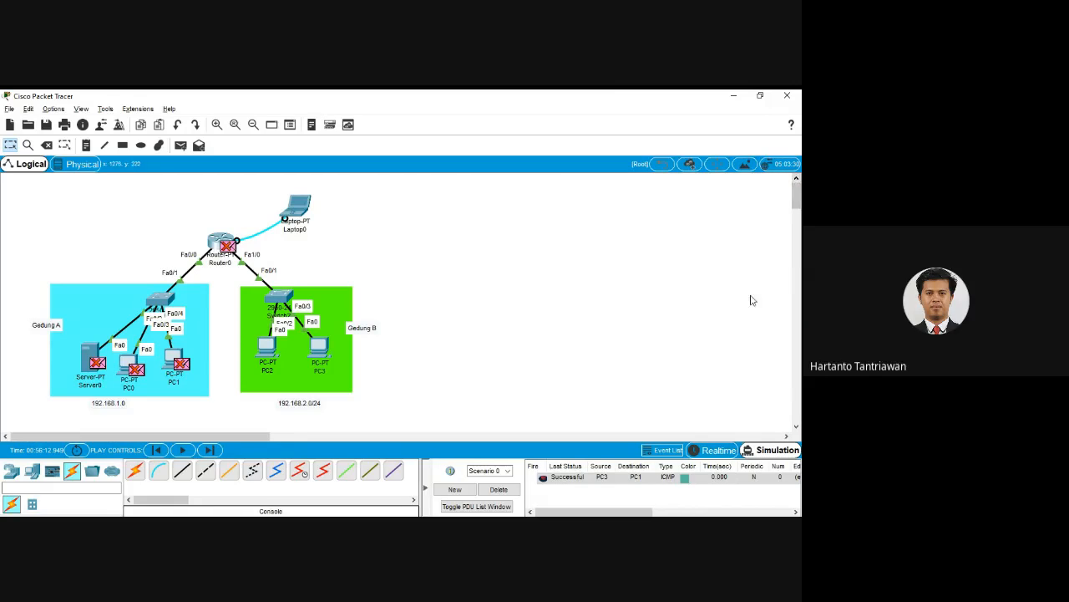
{"action": "left_click", "coordinate": [719, 450]}
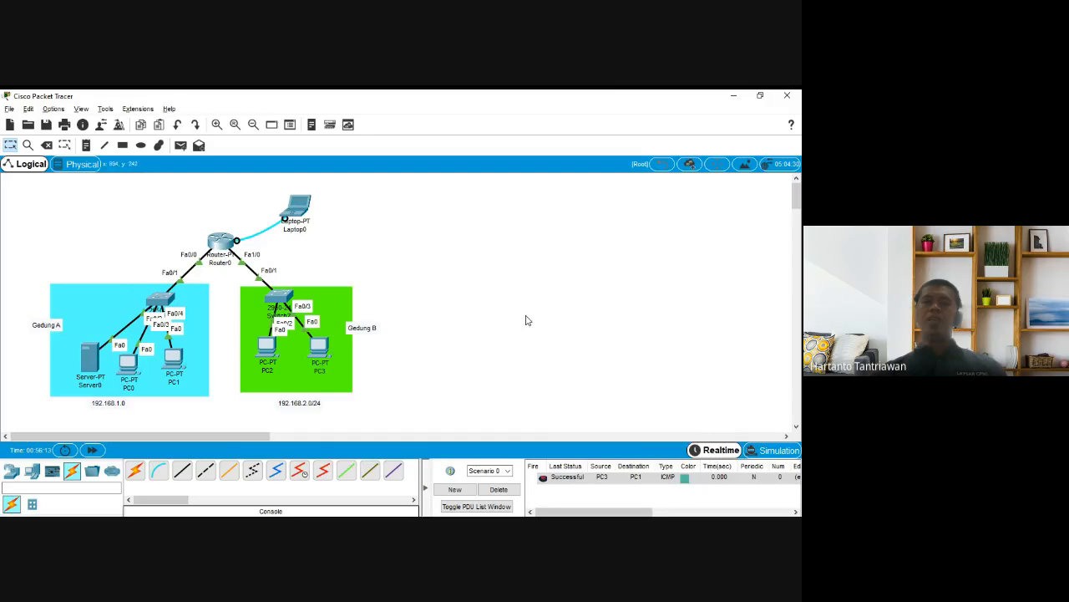
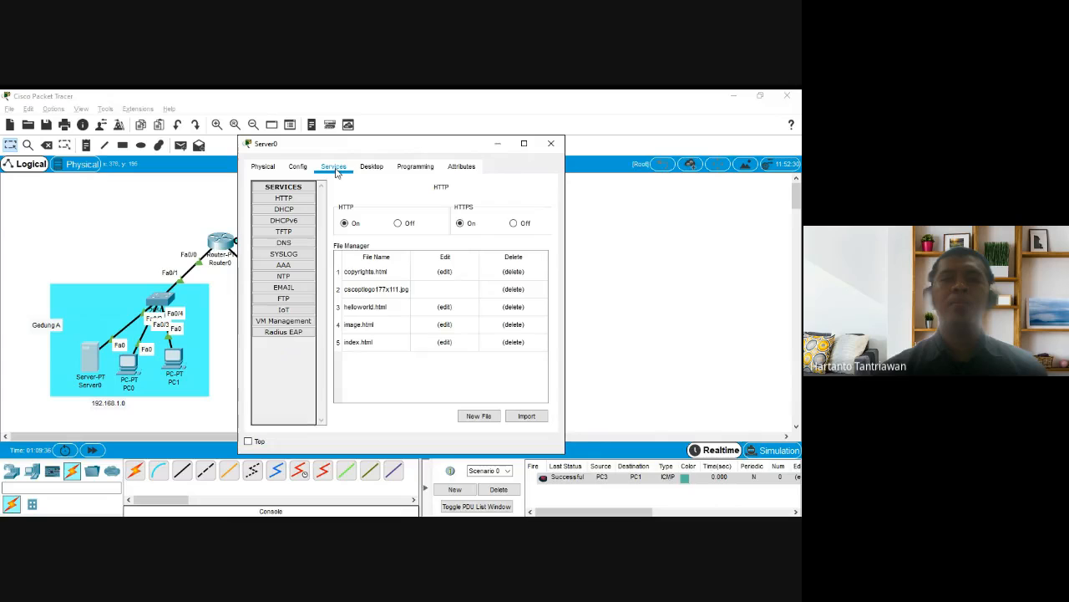
Show Server0's DHCP service in a maximized window and examine the pool name and default gateway of serverPool
{"action": "left_click", "coordinate": [289, 212]}
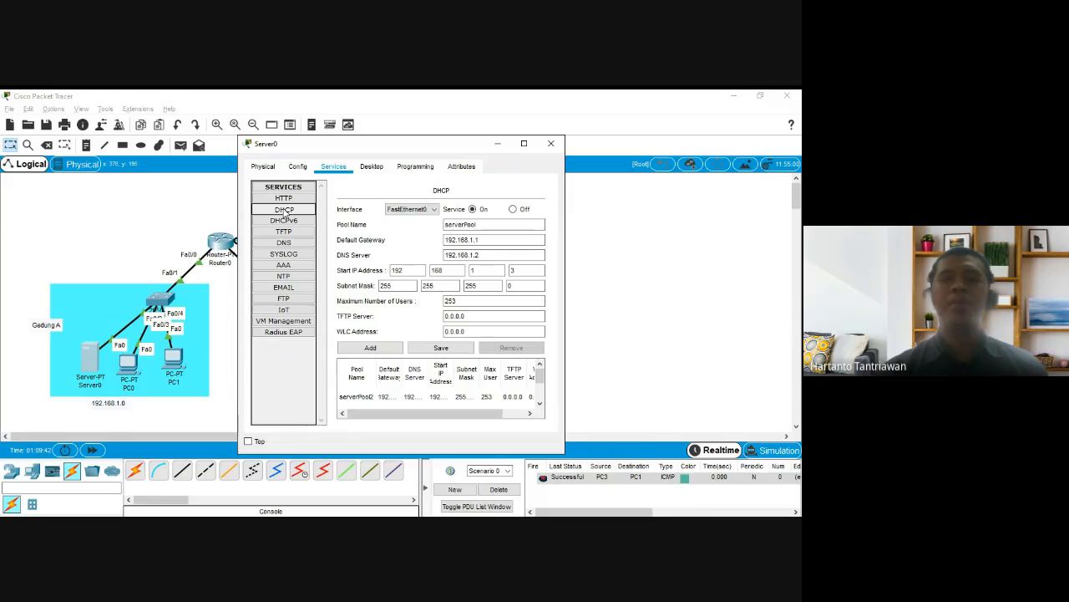
{"action": "left_click", "coordinate": [524, 145]}
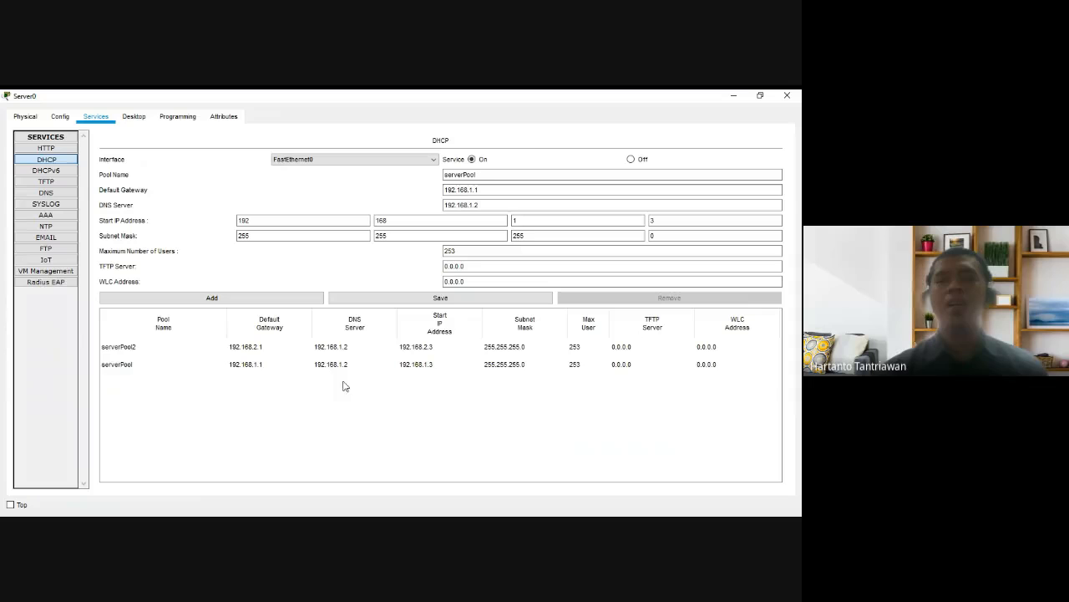
{"action": "left_click", "coordinate": [275, 365]}
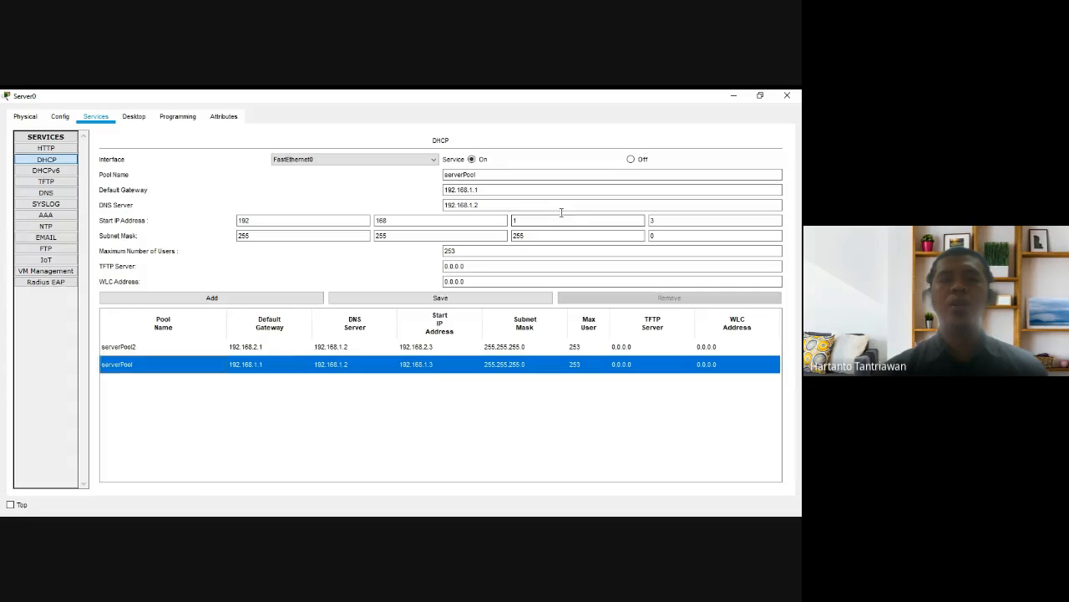
{"action": "left_click", "coordinate": [504, 173]}
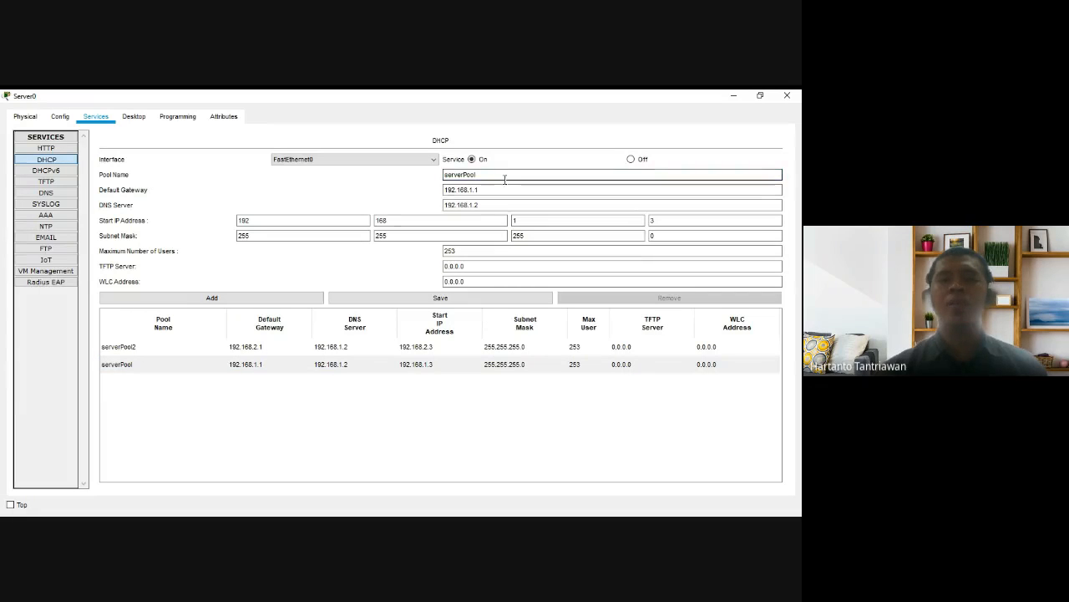
{"action": "left_click", "coordinate": [491, 191]}
{"action": "left_click_drag", "start_coordinate": [491, 191], "coordinate": [441, 191]}
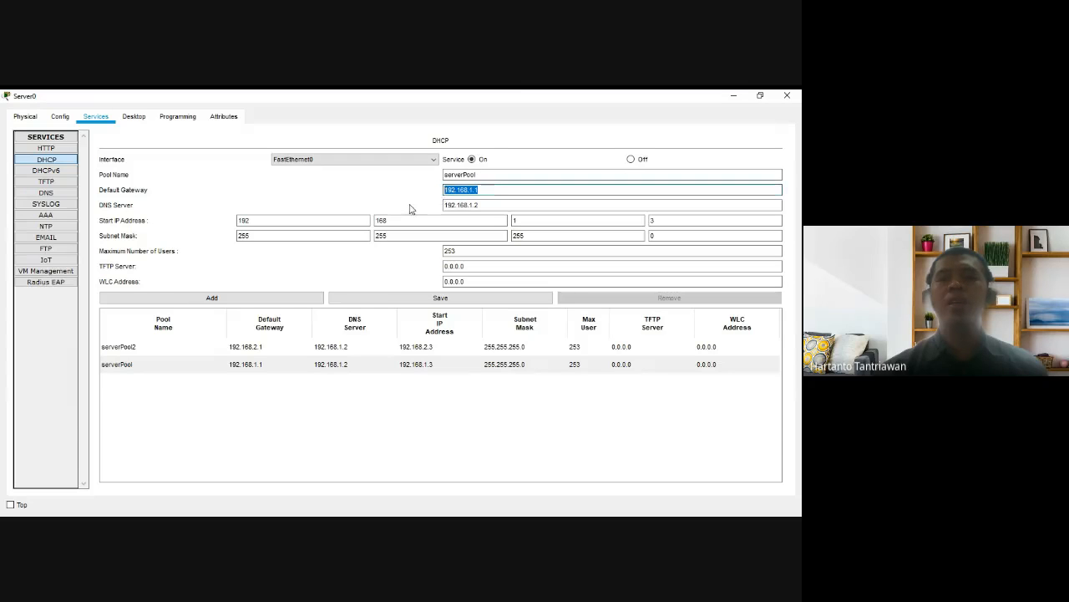
{"action": "left_click", "coordinate": [481, 191]}
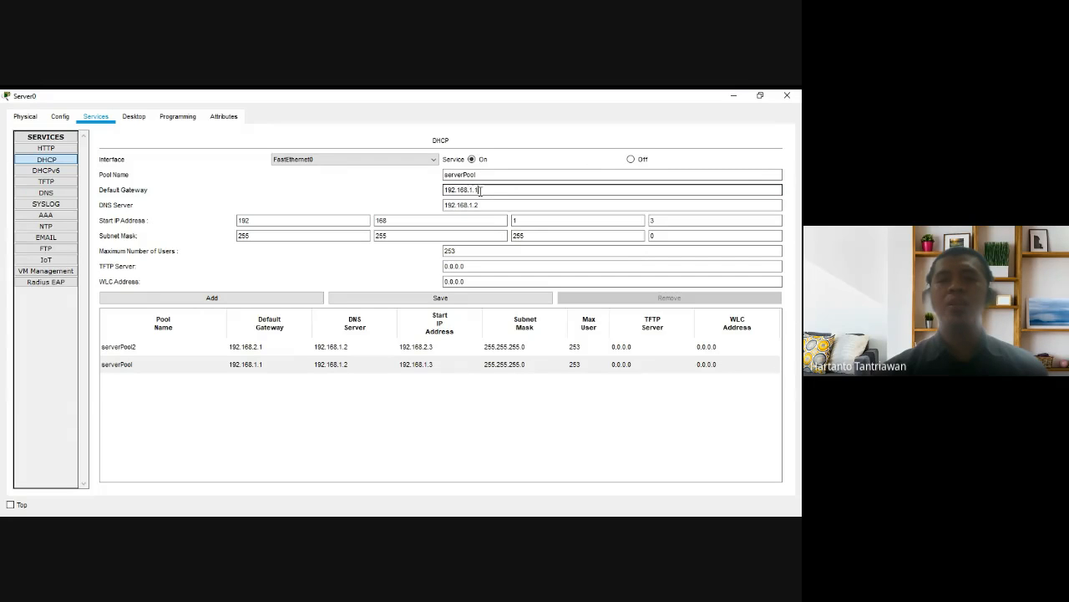
Examine the DNS server and the start IP address in serverPool's DHCP settings
{"action": "left_click", "coordinate": [484, 206]}
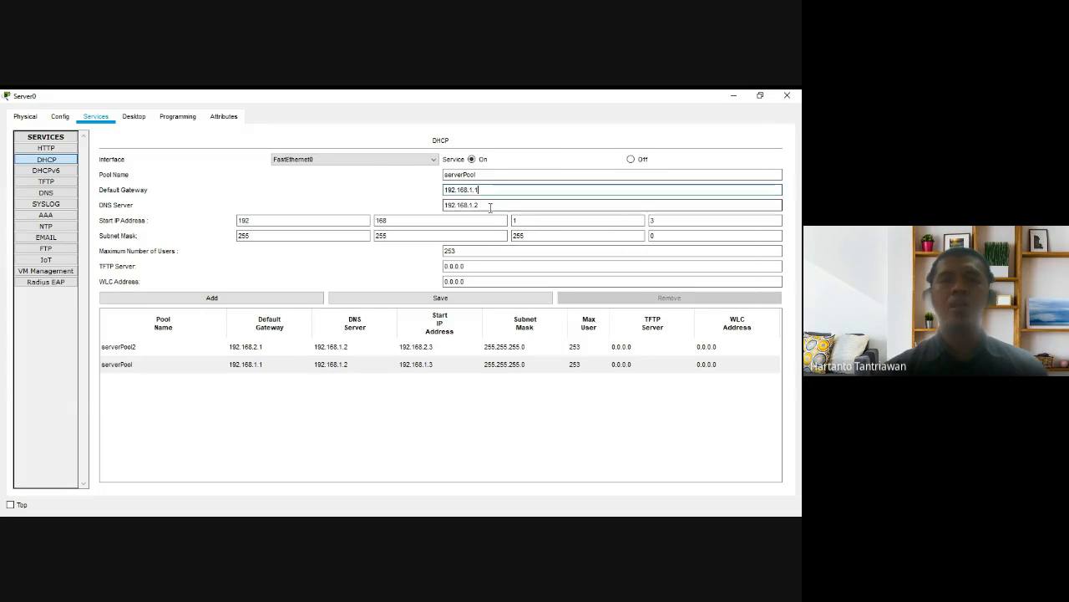
{"action": "left_click_drag", "start_coordinate": [486, 206], "coordinate": [438, 208]}
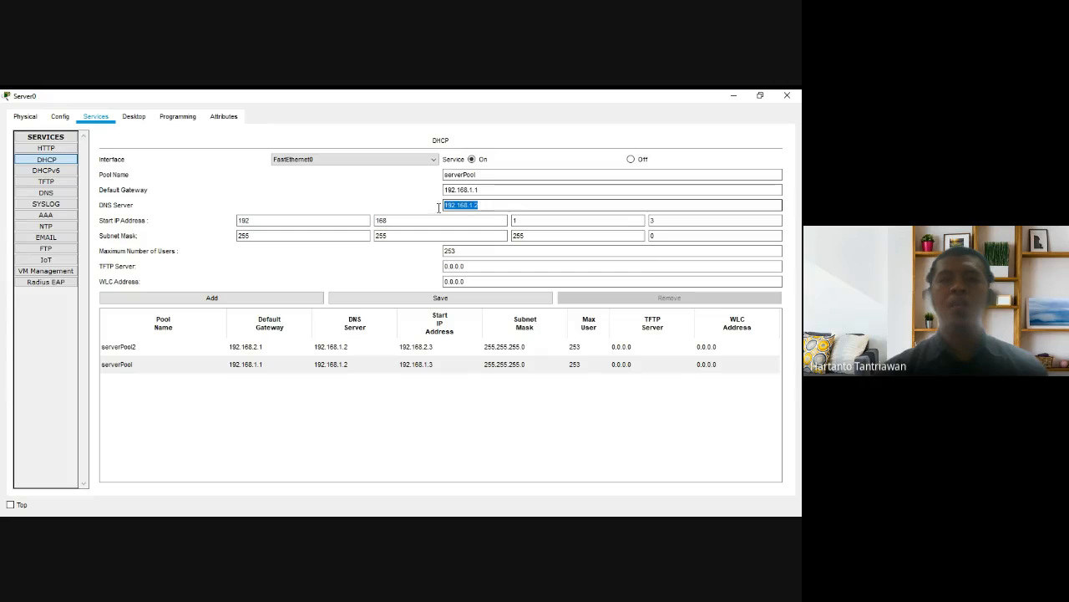
{"action": "left_click", "coordinate": [484, 205]}
{"action": "left_click", "coordinate": [480, 204]}
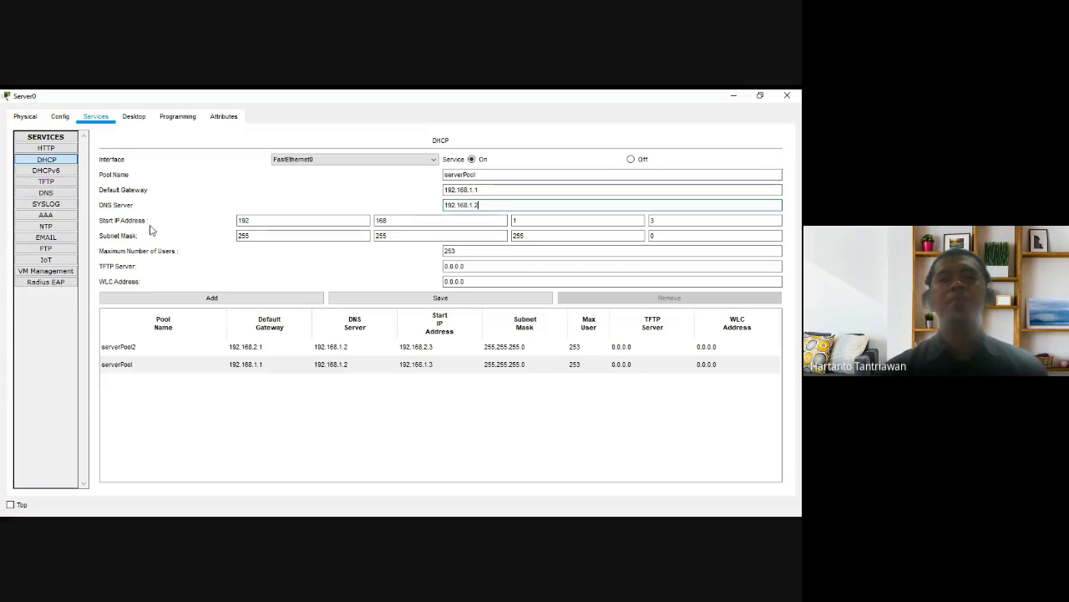
{"action": "left_click", "coordinate": [255, 223]}
{"action": "left_click", "coordinate": [393, 219]}
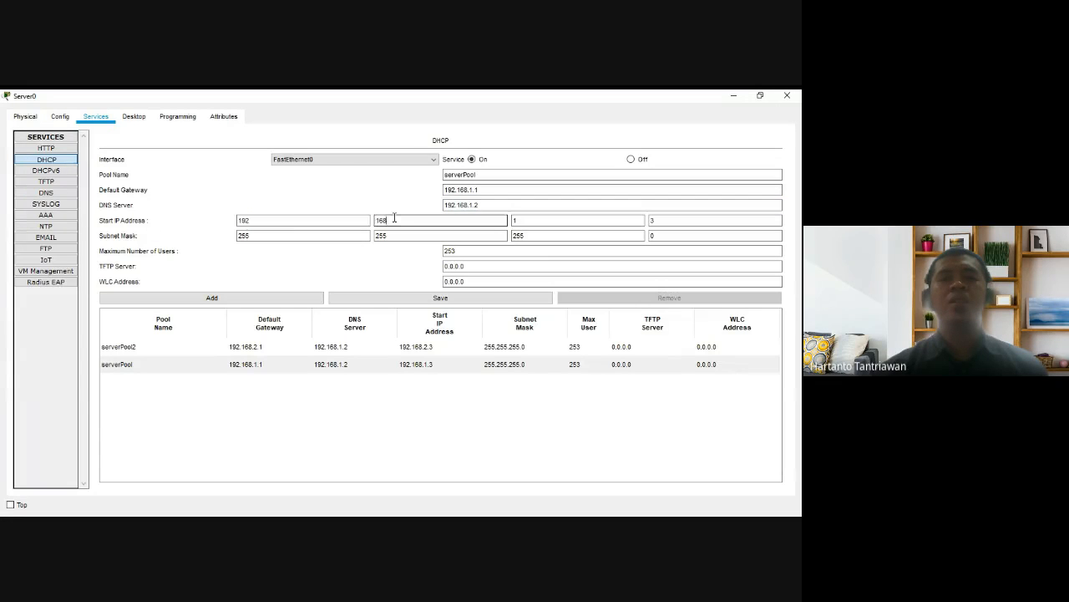
{"action": "left_click", "coordinate": [528, 221]}
{"action": "left_click", "coordinate": [661, 220]}
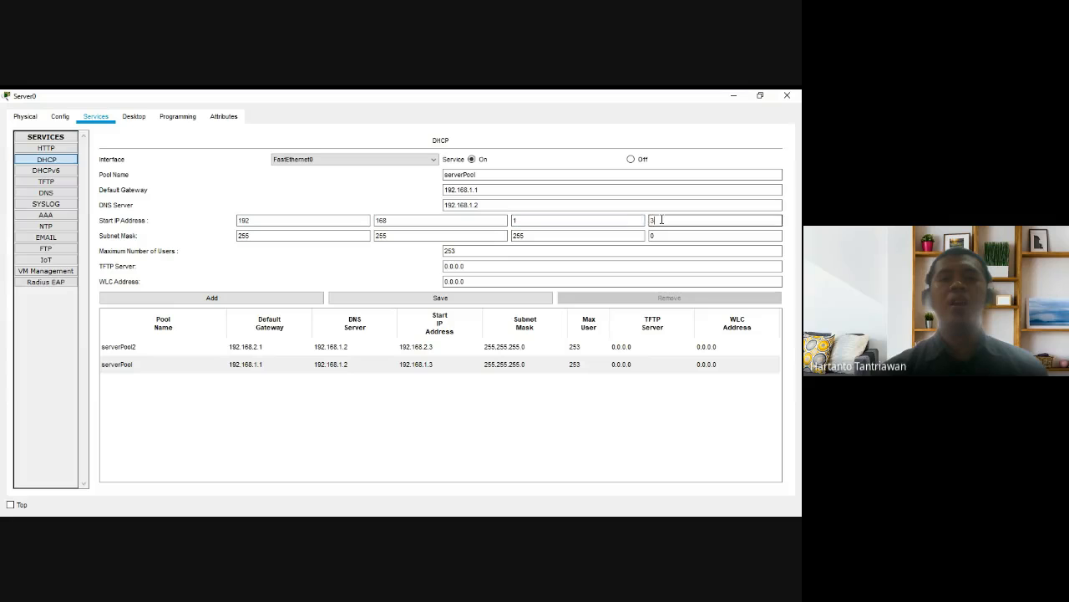
Check serverPool's subnet mask and maximum number of users, and save the pool
{"action": "left_click", "coordinate": [364, 238]}
{"action": "left_click", "coordinate": [393, 235]}
{"action": "left_click", "coordinate": [536, 236]}
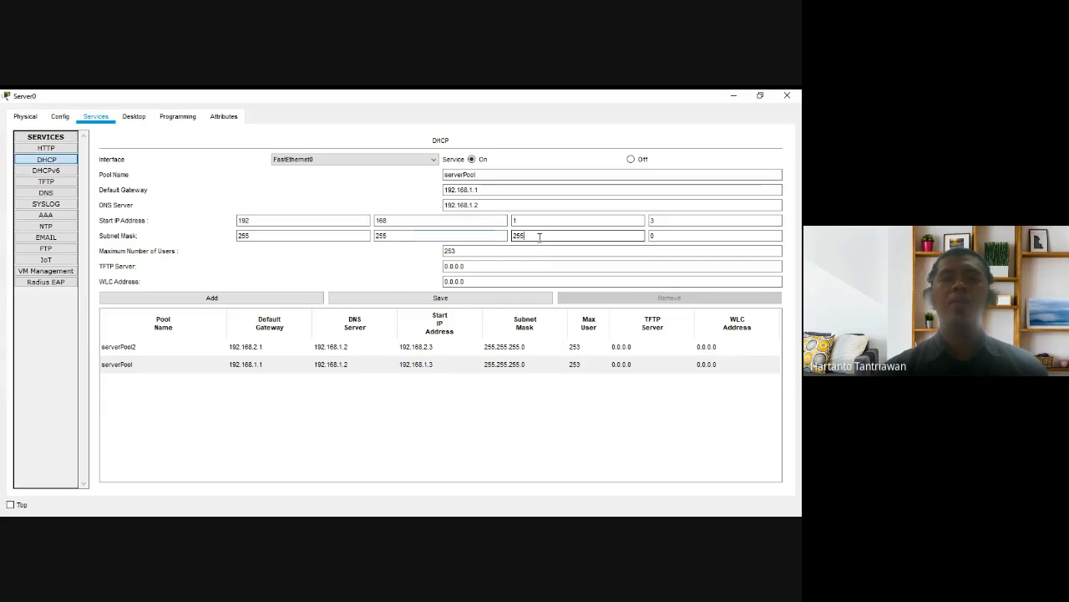
{"action": "left_click", "coordinate": [669, 236]}
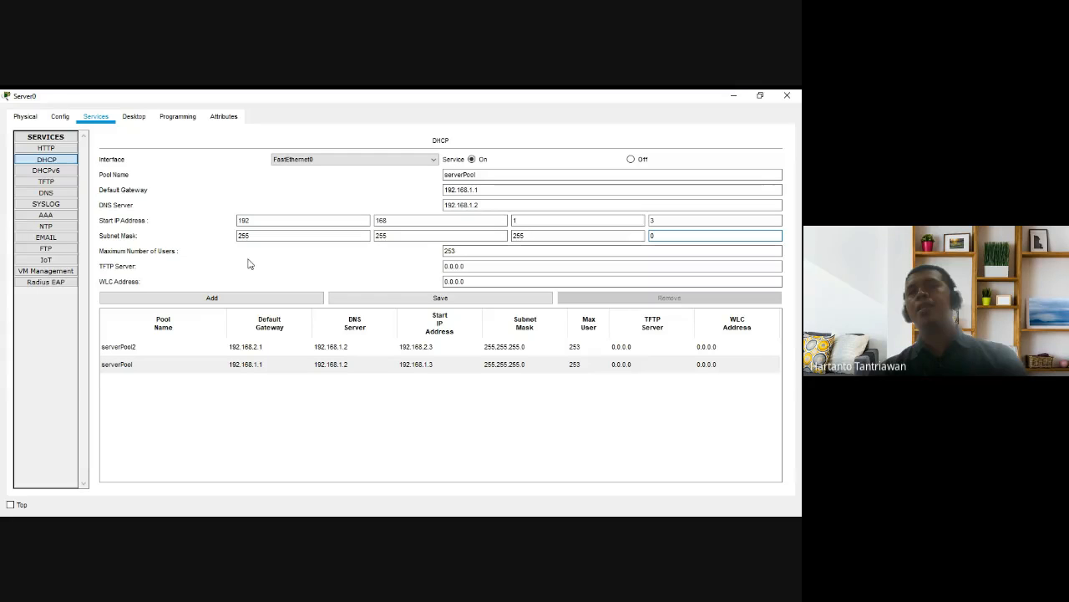
{"action": "left_click", "coordinate": [477, 251]}
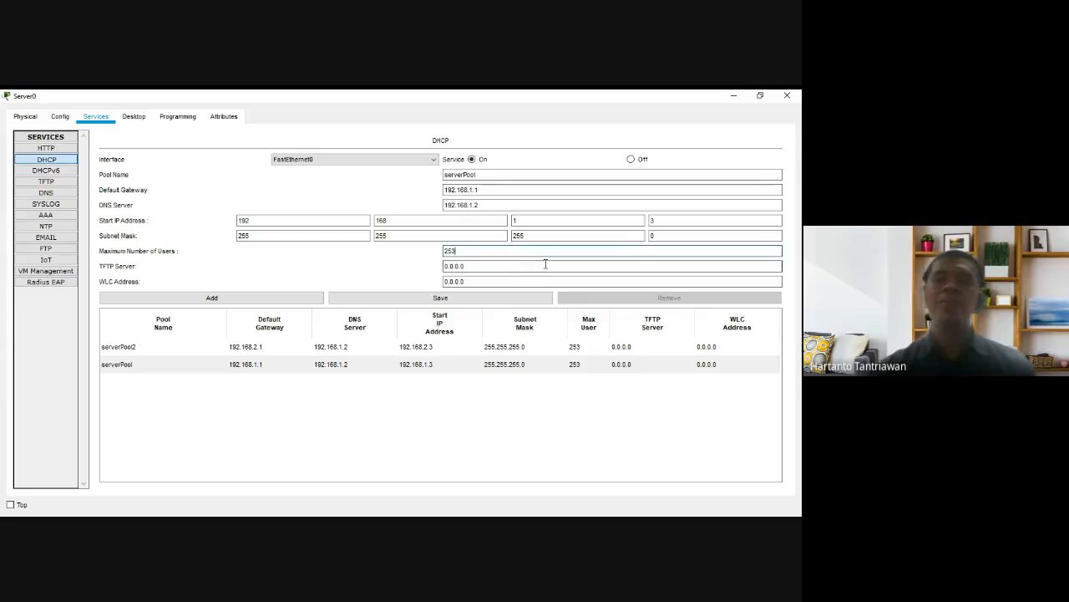
{"action": "left_click", "coordinate": [466, 302]}
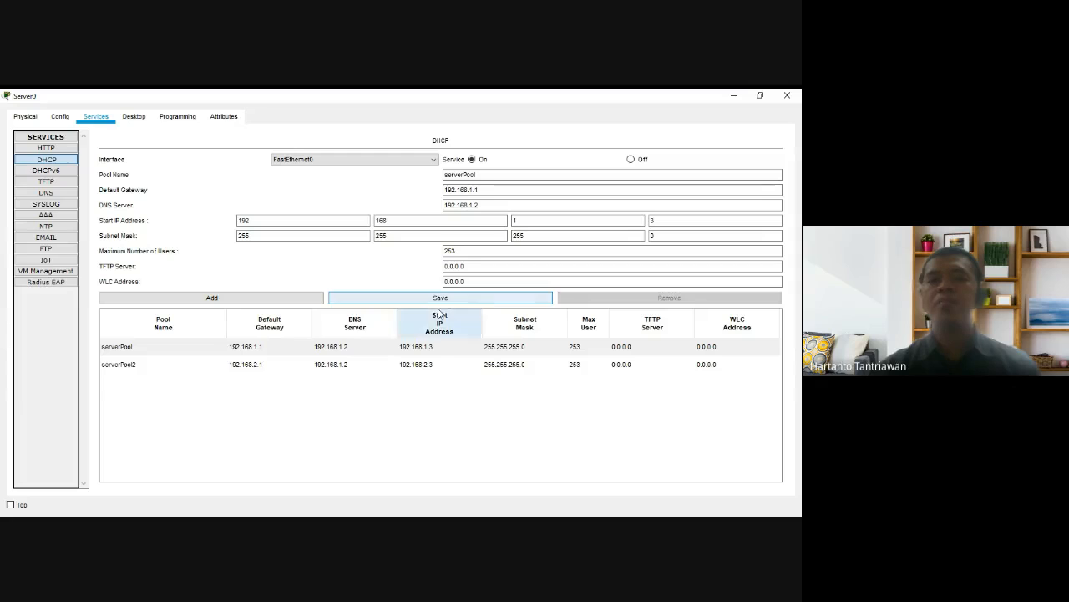
Select serverPool in the pool table and review its default gateway and pool name
{"action": "left_click", "coordinate": [183, 352]}
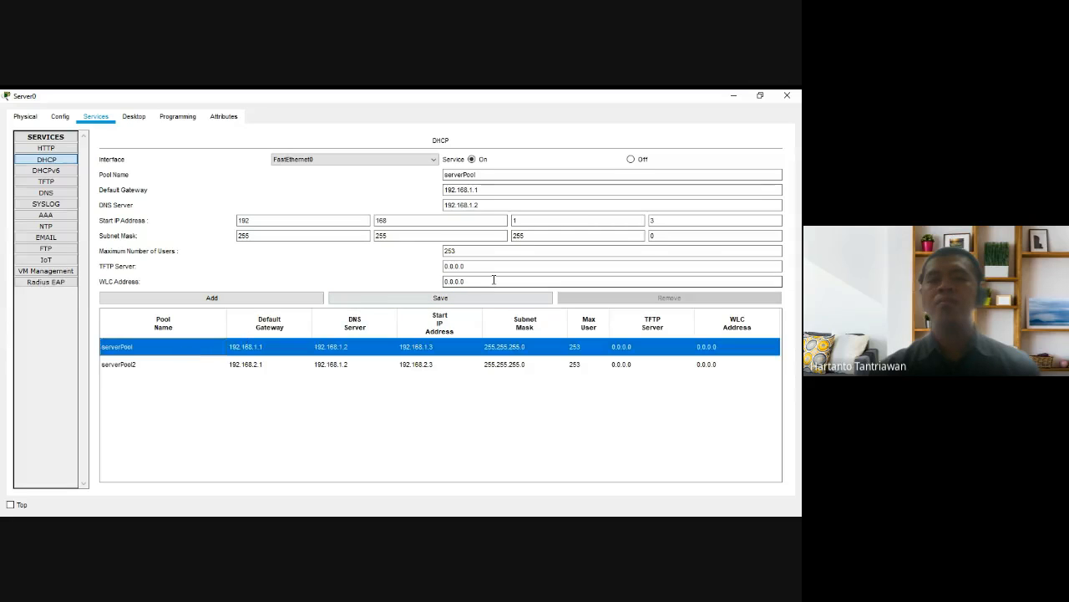
{"action": "left_click", "coordinate": [485, 185]}
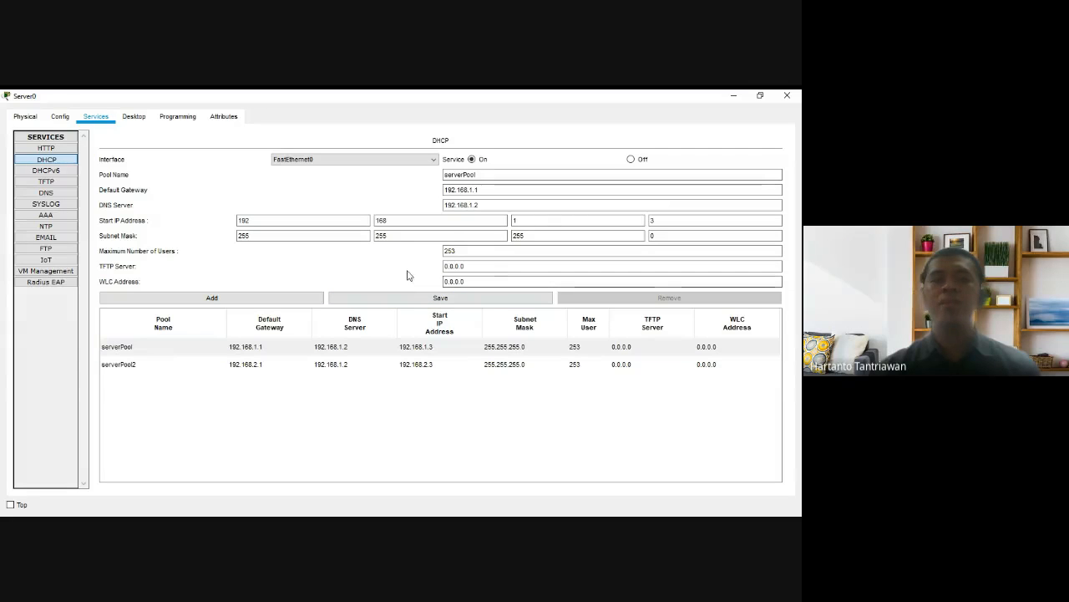
{"action": "left_click", "coordinate": [484, 175]}
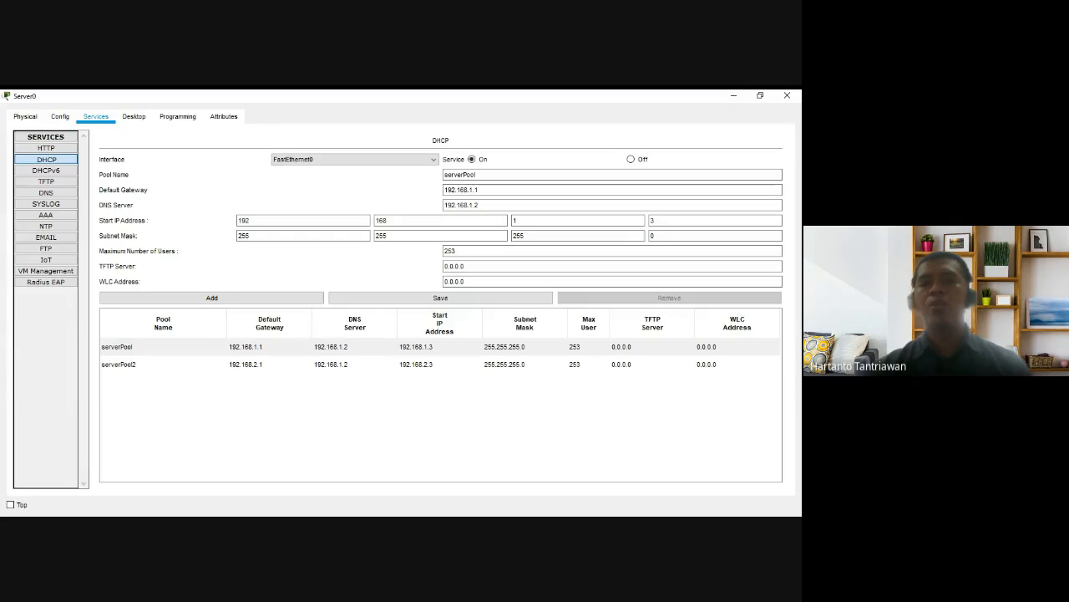
Name the new DHCP pool serverPool3 and set its default gateway to 192.168.3.1
{"action": "left_click", "coordinate": [518, 524]}
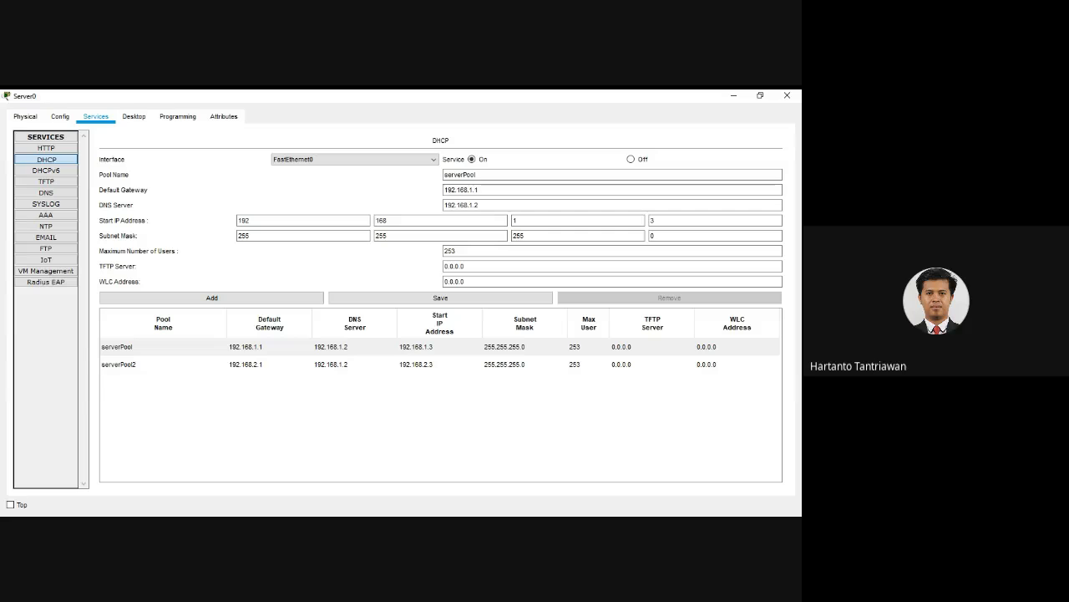
{"action": "left_click", "coordinate": [492, 189]}
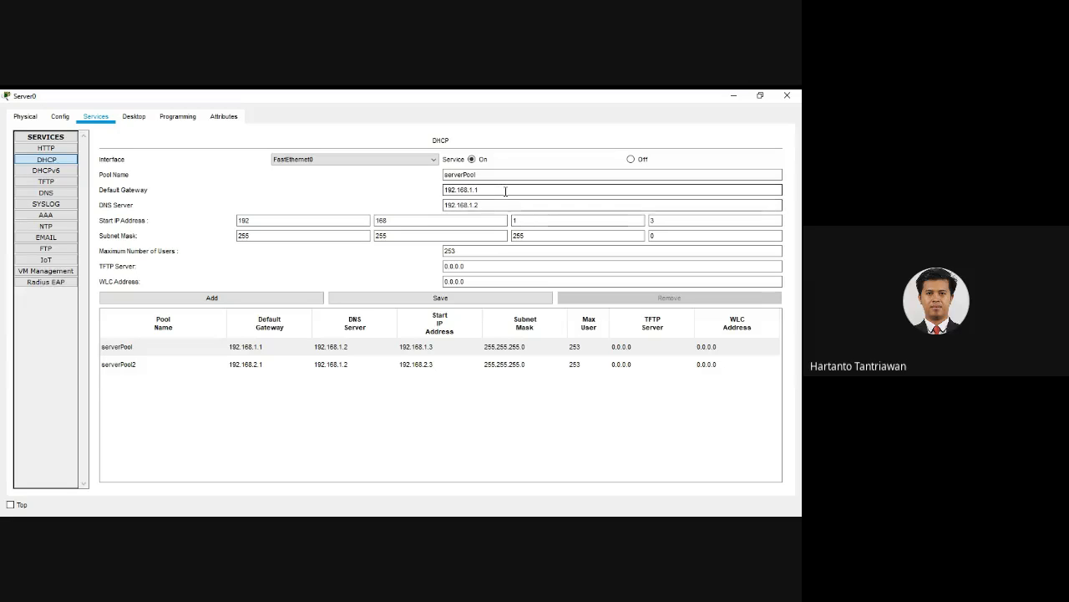
{"action": "left_click", "coordinate": [472, 175]}
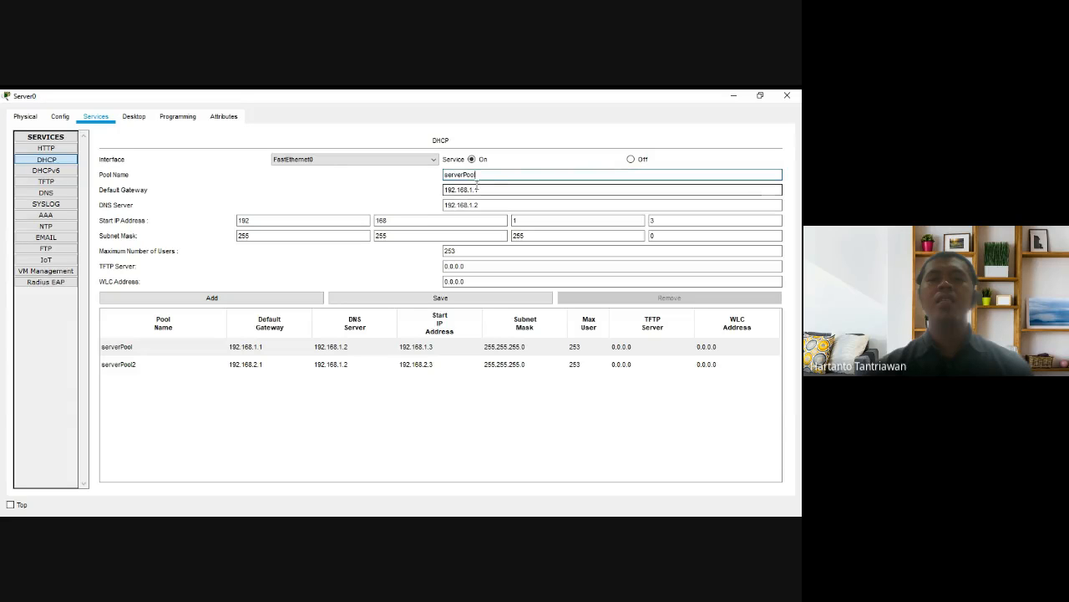
{"action": "type", "text": "0"}
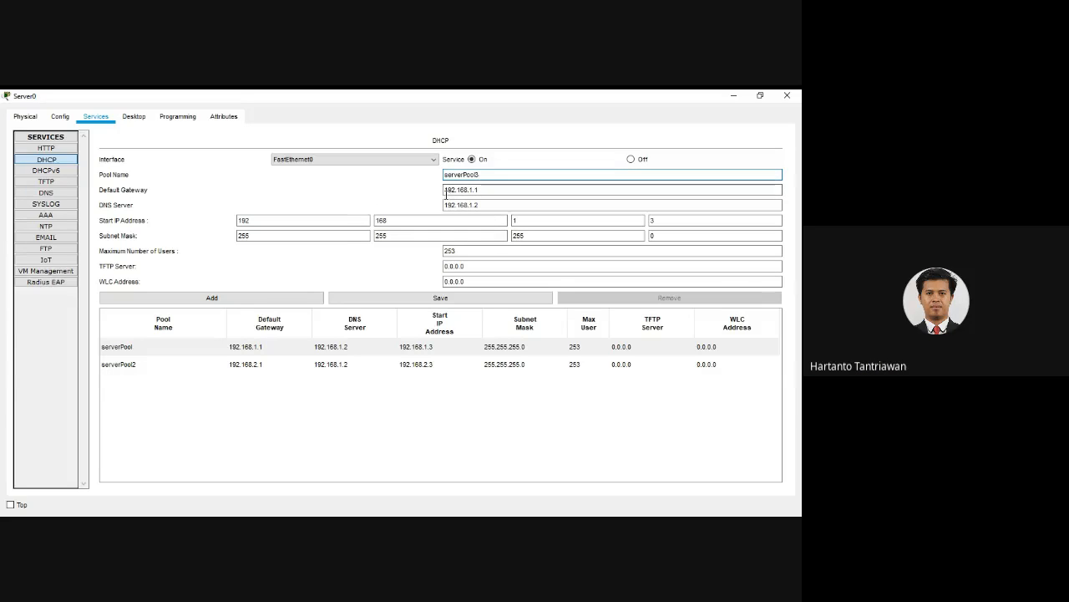
{"action": "left_click", "coordinate": [508, 191]}
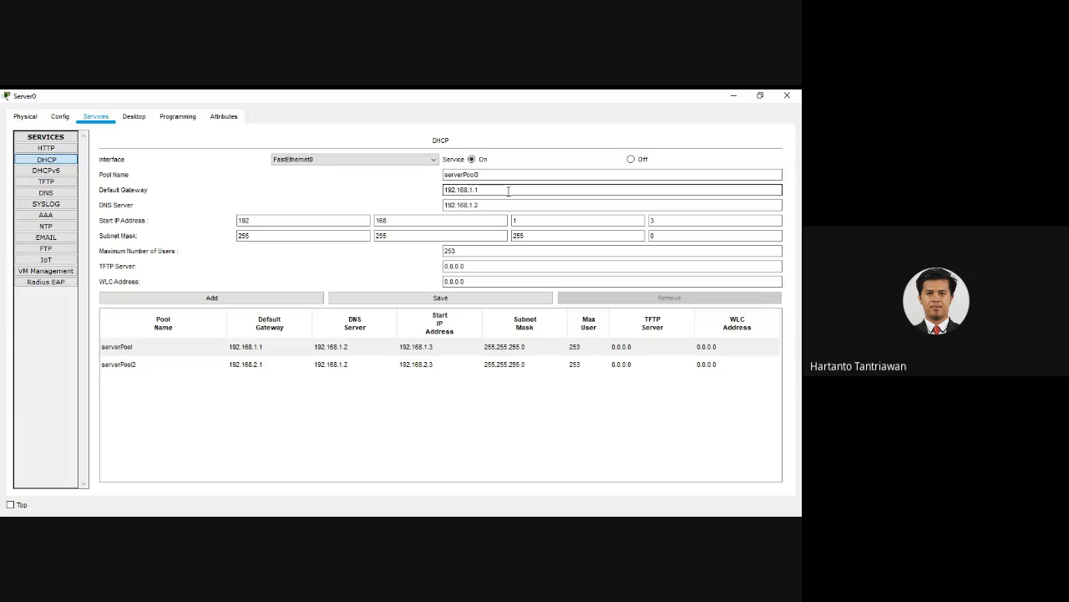
{"action": "key", "text": "Right"}
{"action": "key", "text": "Right"}
{"action": "key", "text": "Tab"}
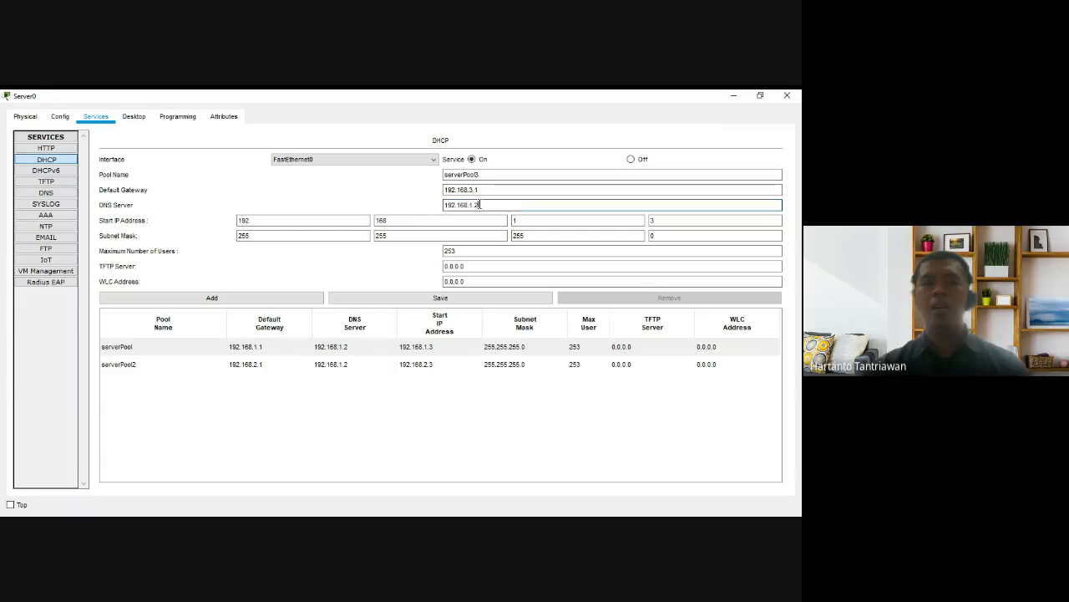
Set the pool's start IP address to 192.168.3.3, add the pool to Server0, and close the server window
{"action": "left_click", "coordinate": [518, 220]}
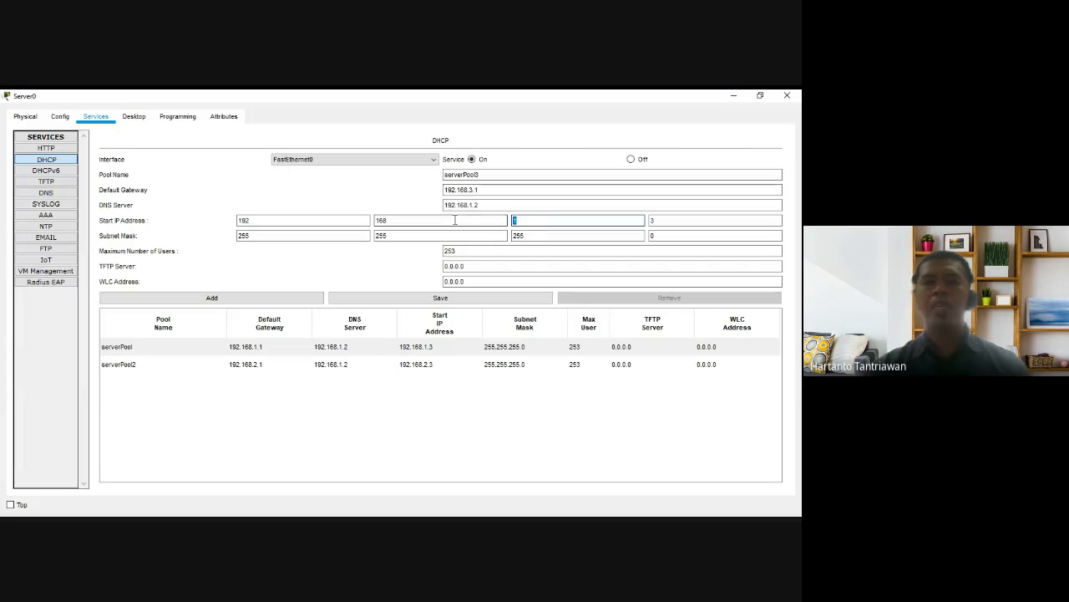
{"action": "key", "text": "BackSpace"}
{"action": "type", "text": "3"}
{"action": "key", "text": "Tab"}
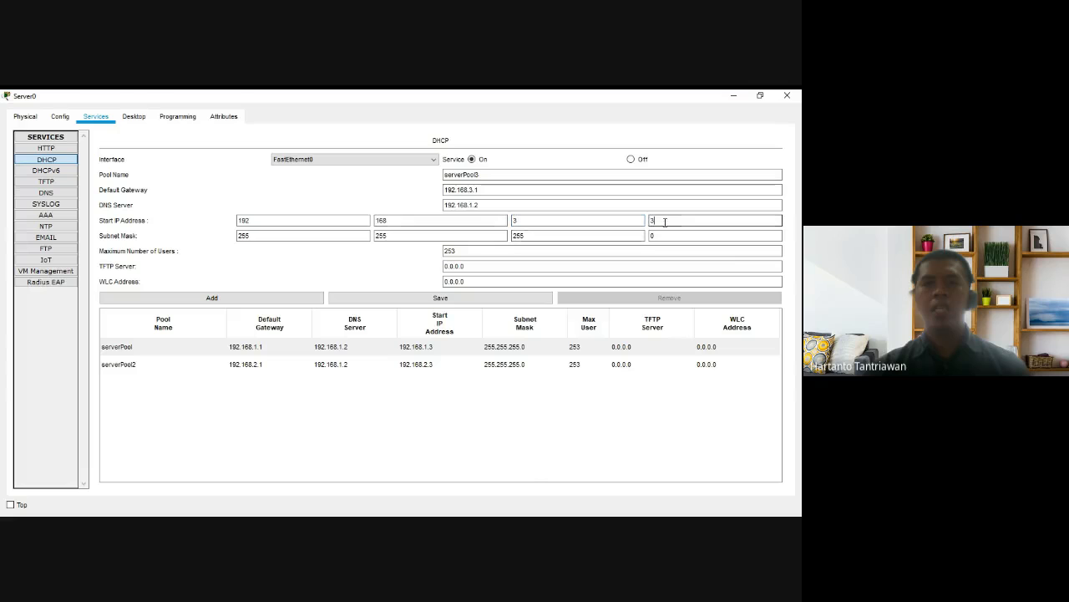
{"action": "left_click", "coordinate": [574, 235]}
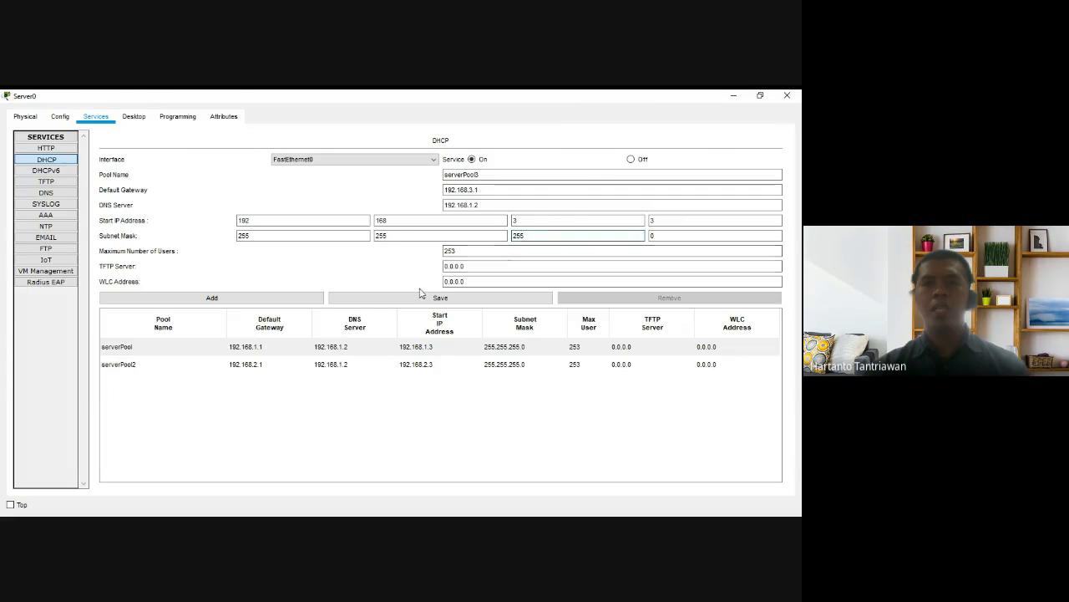
{"action": "left_click", "coordinate": [252, 302]}
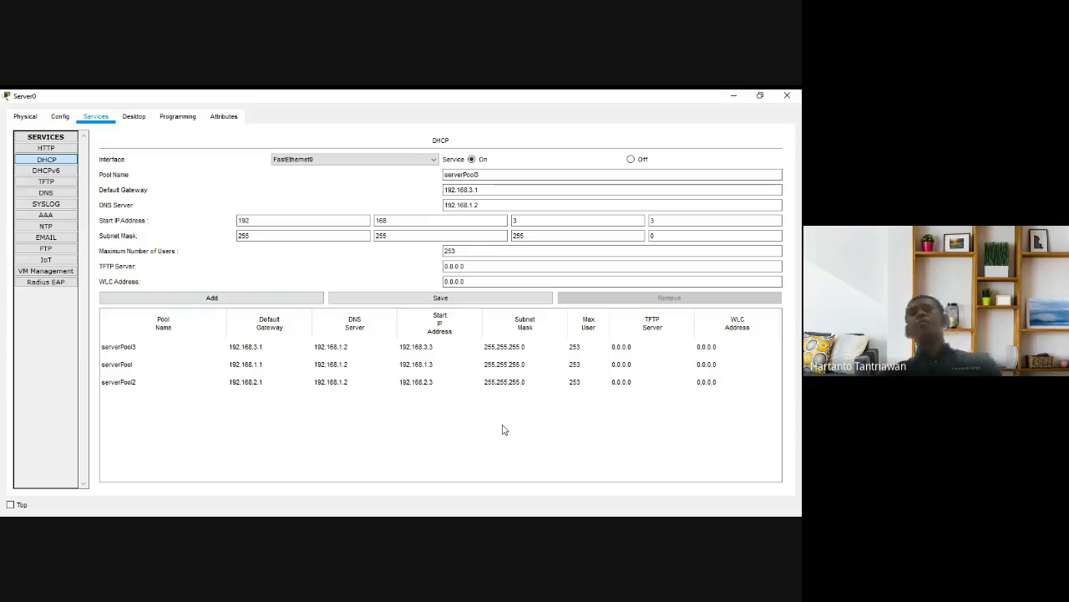
{"action": "left_click", "coordinate": [787, 96]}
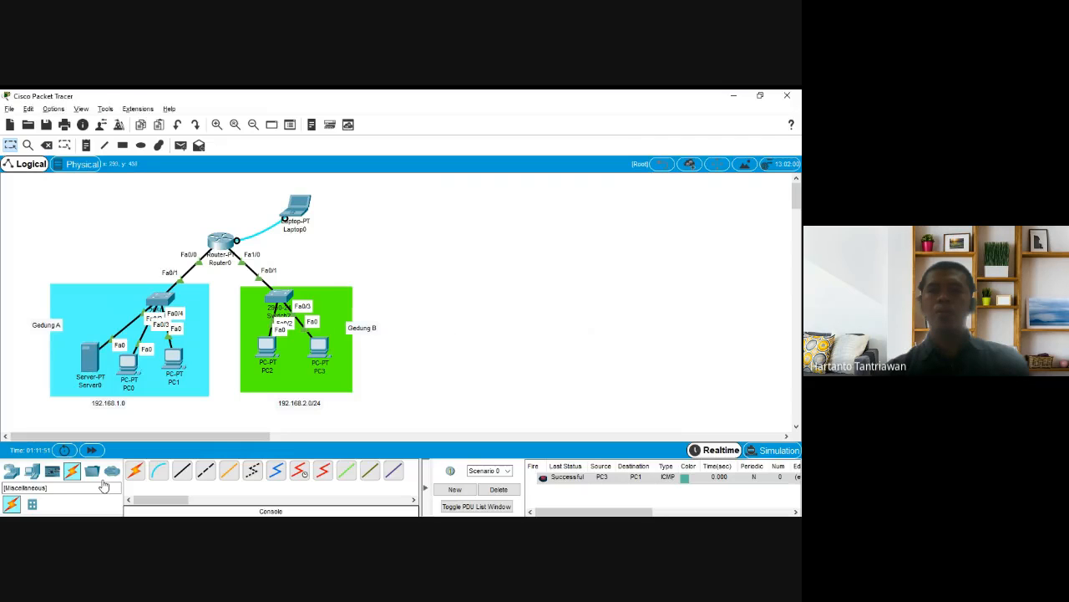
Place a 2950-24 switch in the empty workspace beside the Gedung B area
{"action": "left_click", "coordinate": [31, 471]}
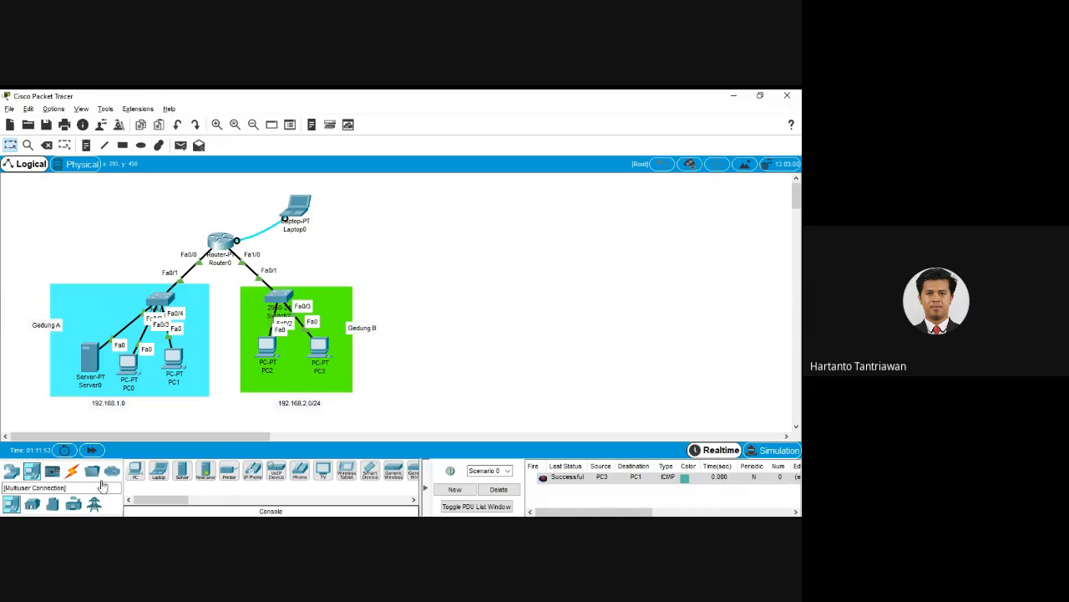
{"action": "left_click", "coordinate": [11, 471]}
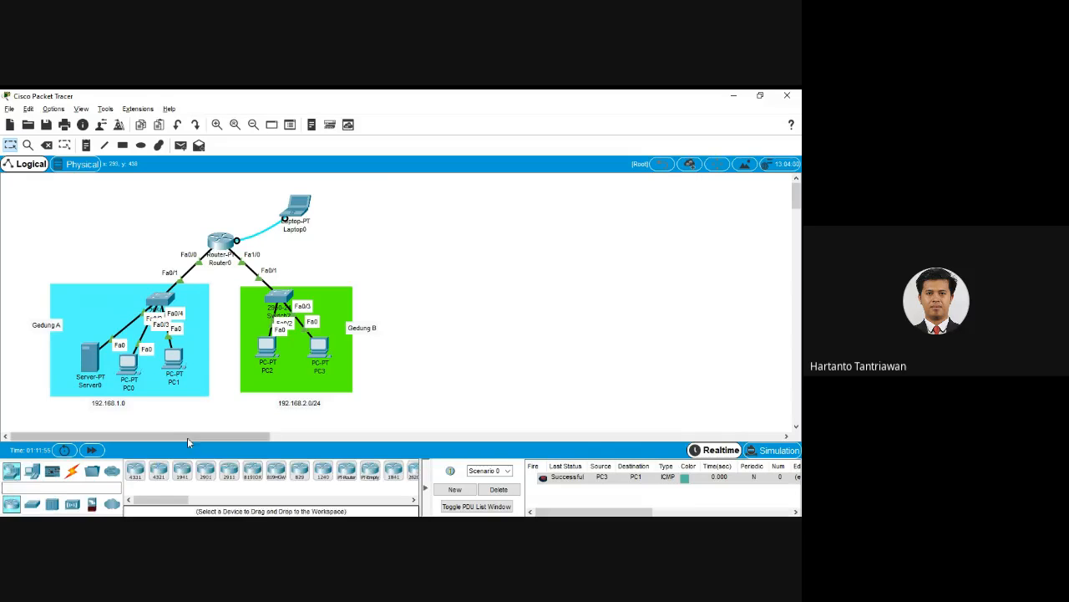
{"action": "left_click", "coordinate": [32, 505]}
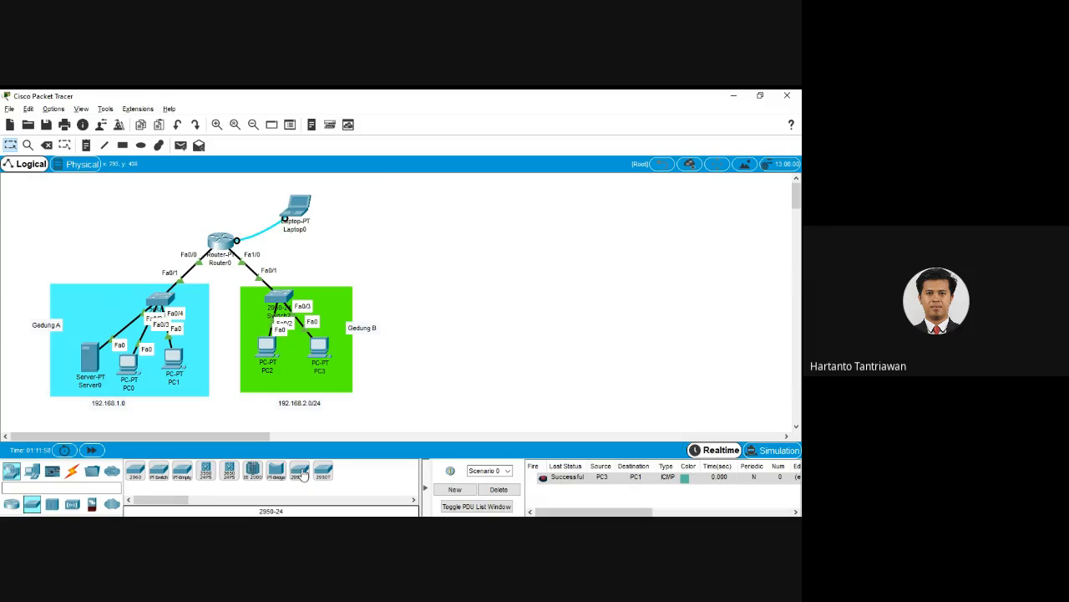
{"action": "left_click", "coordinate": [302, 473]}
{"action": "left_click", "coordinate": [427, 276]}
Try to connect Router0 to the new 2950-24 switch with an automatically chosen cable
{"action": "left_click", "coordinate": [72, 471]}
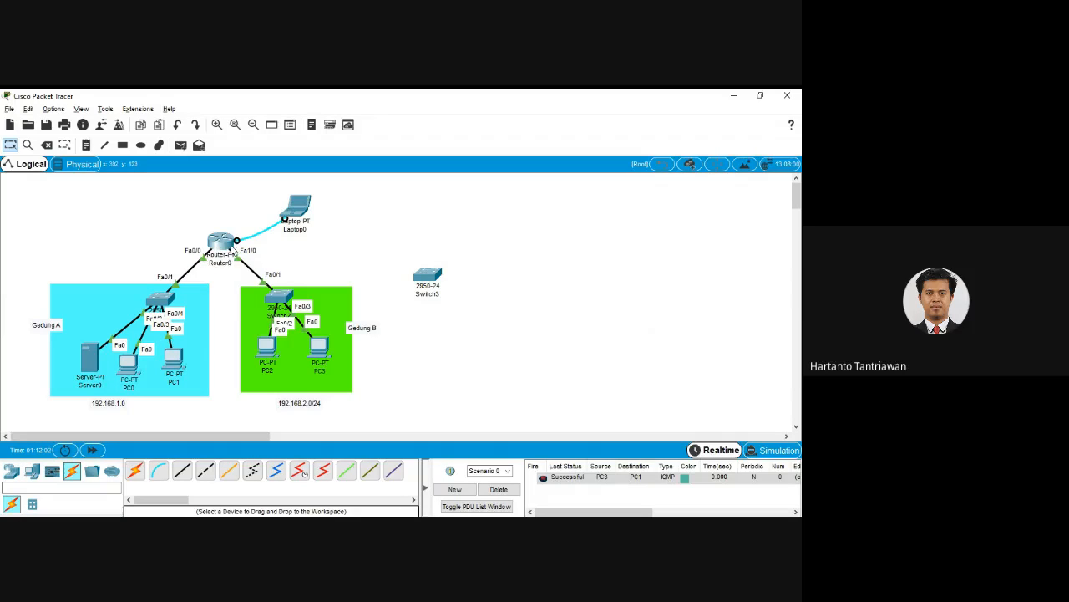
{"action": "left_click", "coordinate": [135, 471]}
{"action": "left_click", "coordinate": [221, 241]}
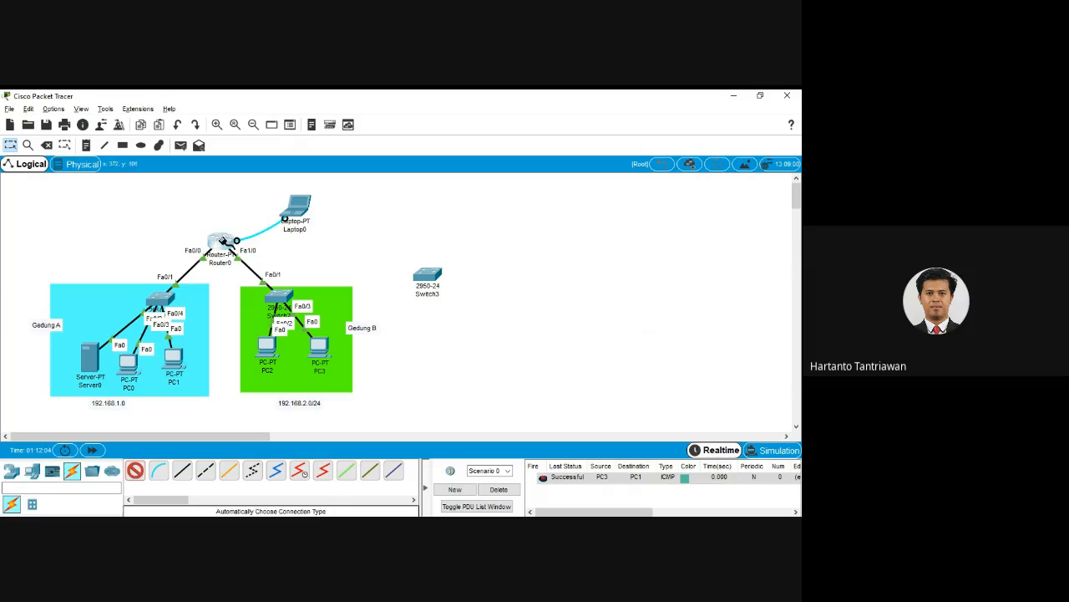
{"action": "left_click", "coordinate": [427, 276]}
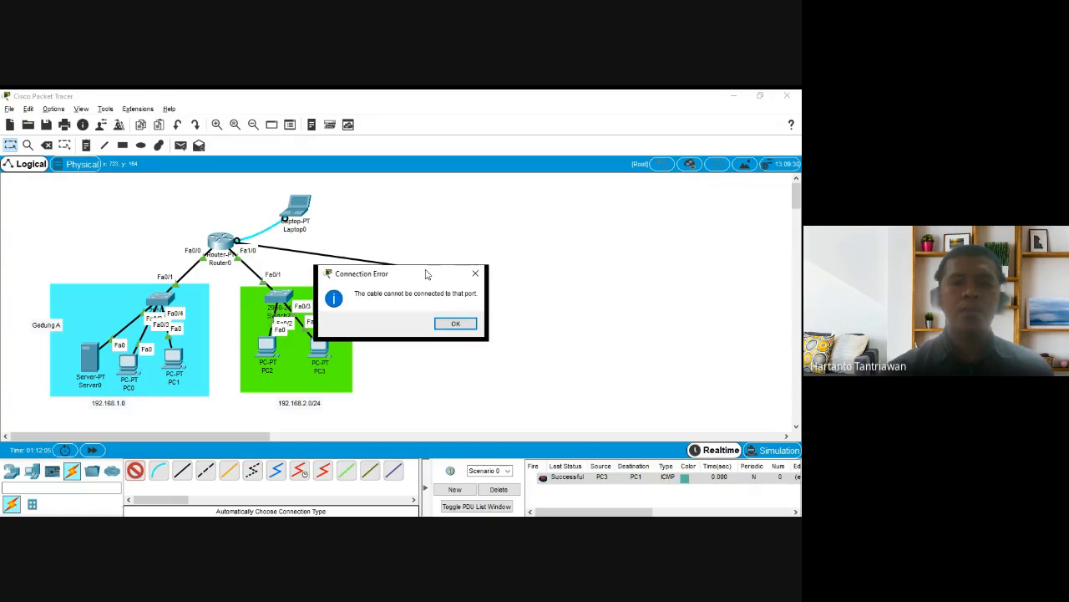
{"action": "left_click", "coordinate": [456, 325]}
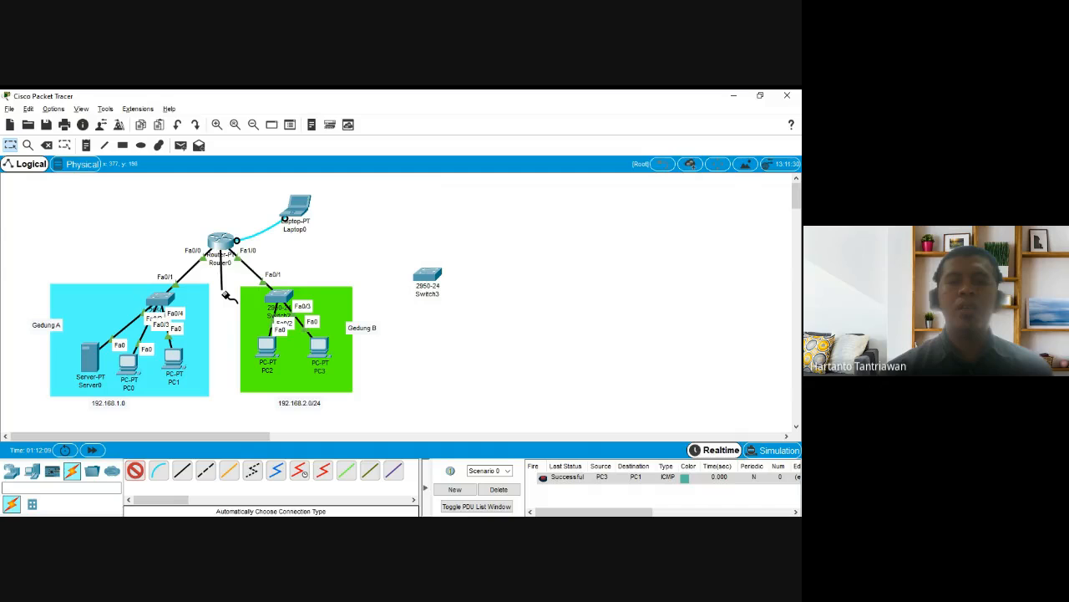
{"action": "left_click", "coordinate": [427, 277]}
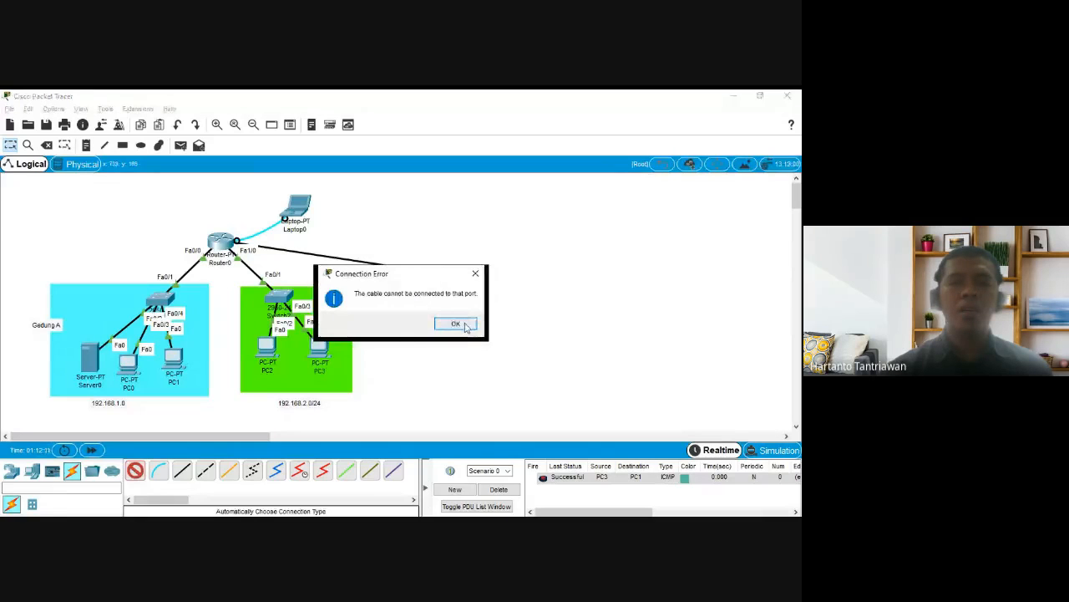
{"action": "left_click", "coordinate": [466, 326]}
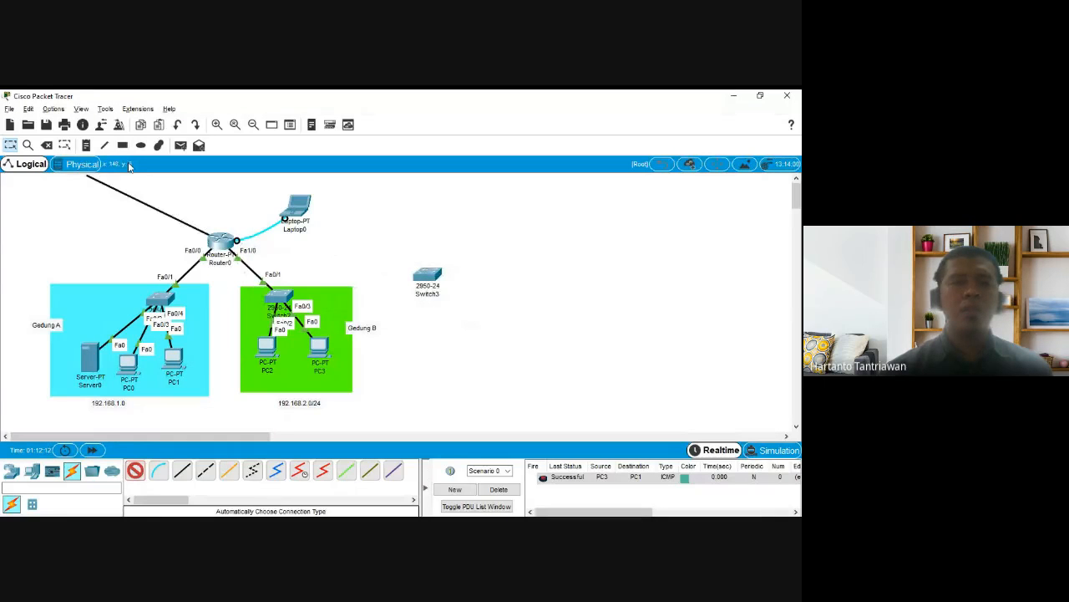
{"action": "left_click", "coordinate": [10, 145]}
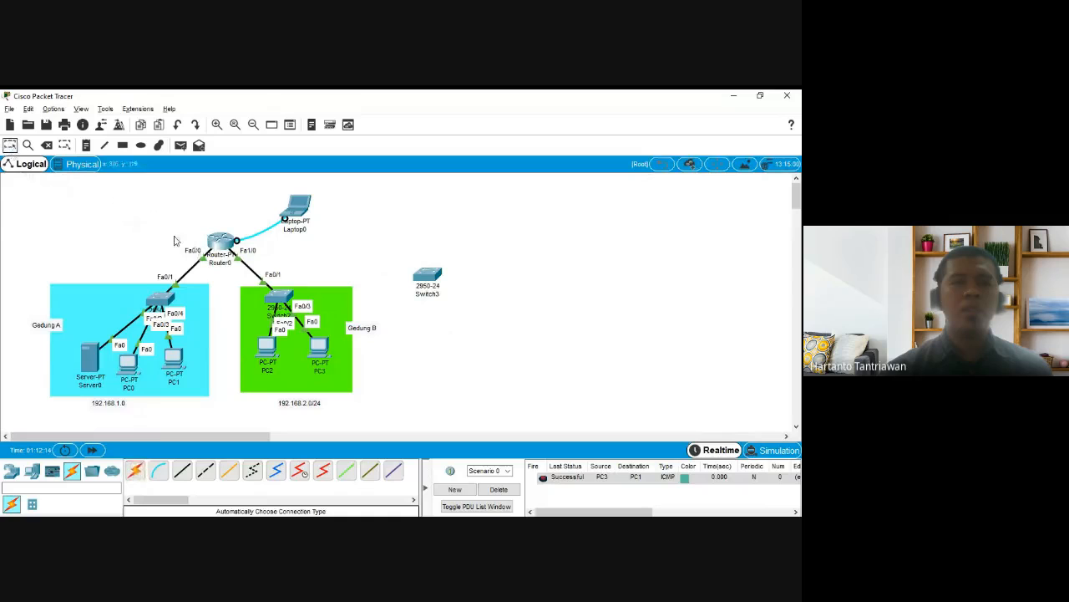
Examine Router0's physical slots and the descriptions of its PT-ROUTER-NM-1CFE and PT-ROUTER-NM-1CE modules
{"action": "left_click", "coordinate": [222, 248]}
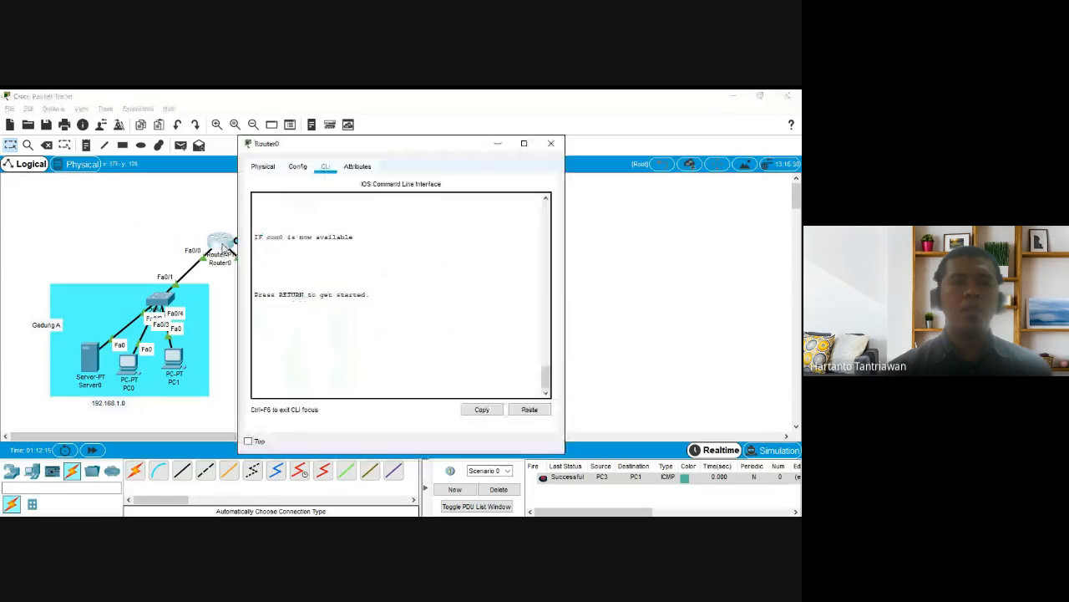
{"action": "left_click", "coordinate": [263, 167]}
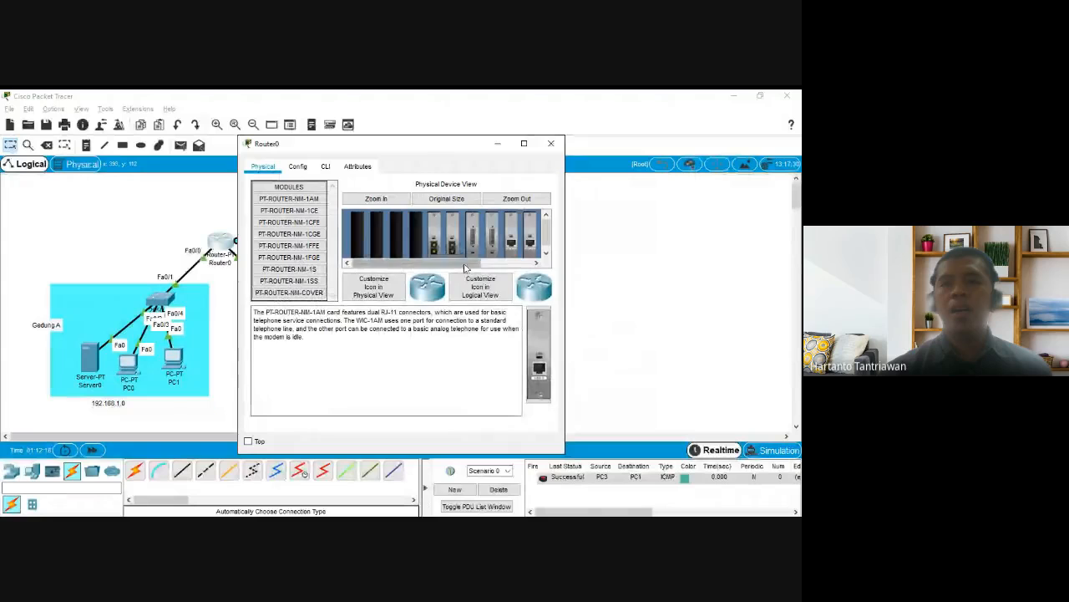
{"action": "left_click_drag", "start_coordinate": [464, 264], "coordinate": [496, 265]}
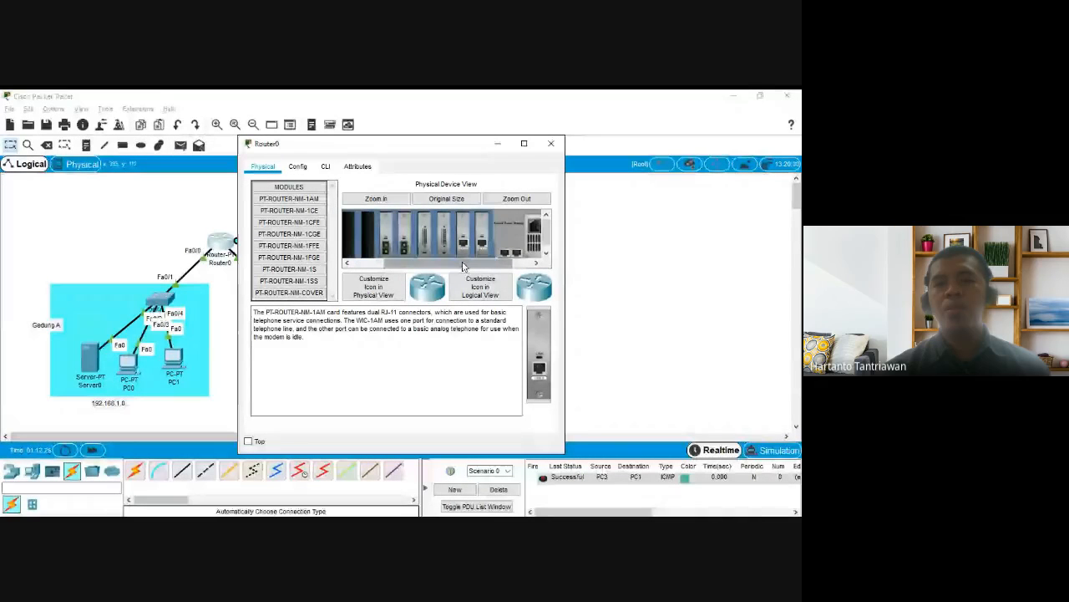
{"action": "left_click", "coordinate": [295, 223]}
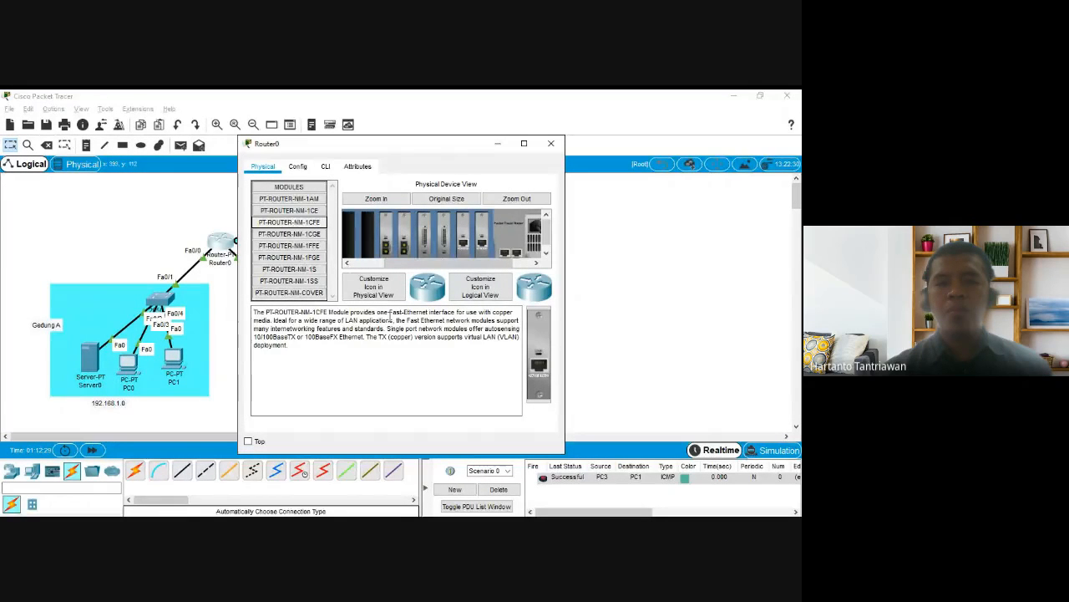
{"action": "left_click", "coordinate": [303, 212]}
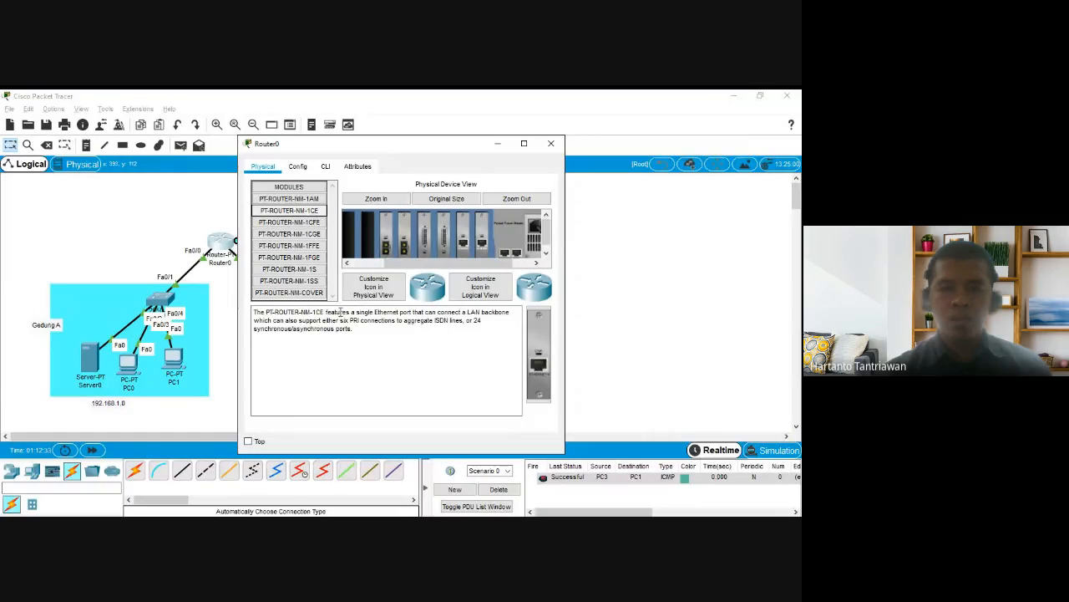
{"action": "left_click", "coordinate": [303, 199]}
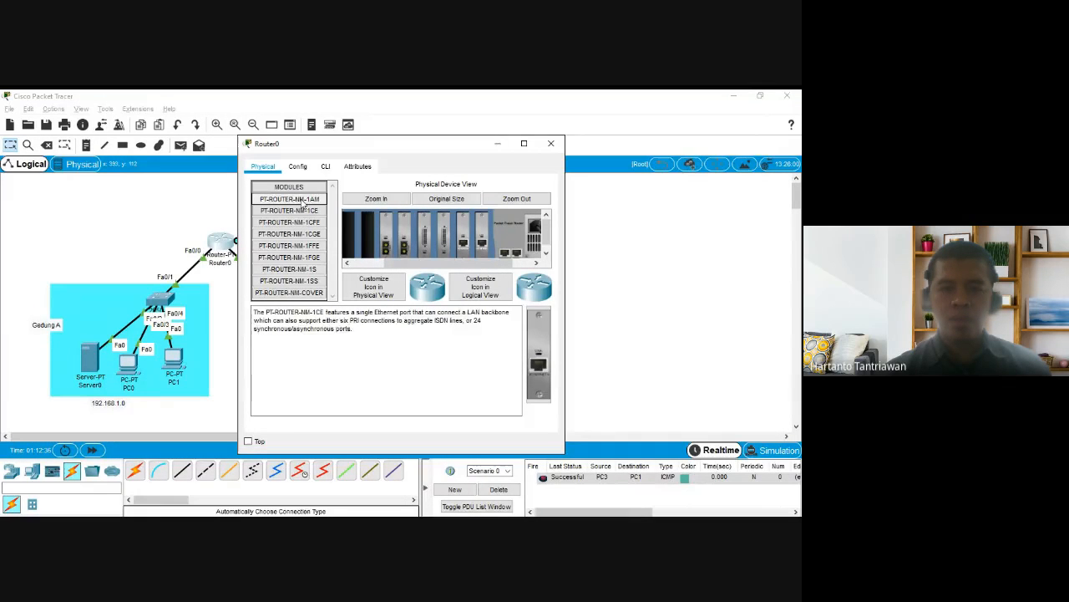
Try to install the PT-ROUTER-NM-1CE module in an empty slot of Router0 while it is powered on
{"action": "left_click", "coordinate": [301, 211]}
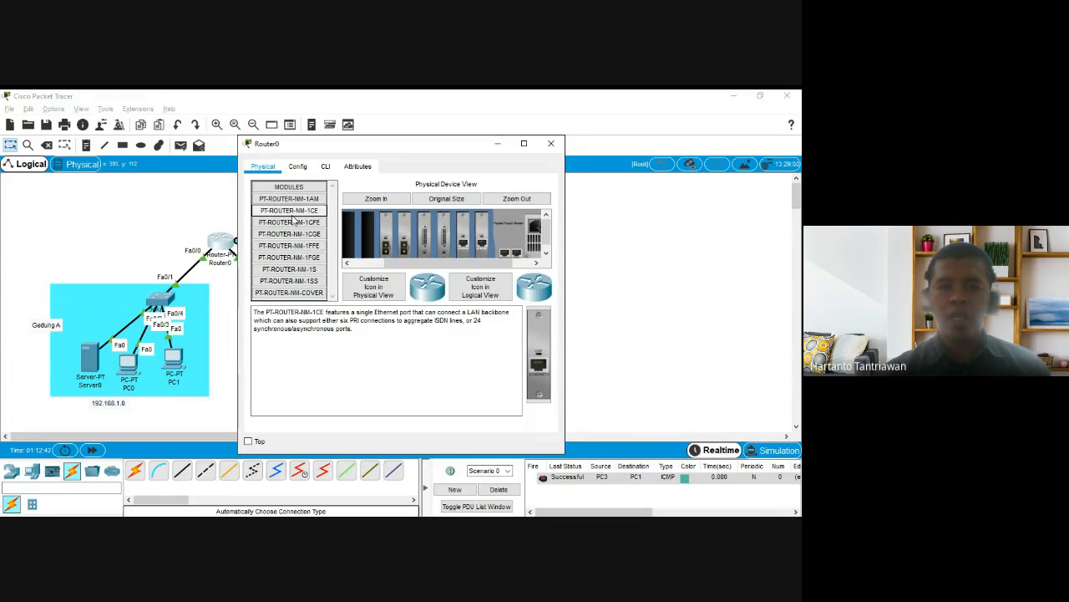
{"action": "left_click_drag", "start_coordinate": [294, 219], "coordinate": [367, 237]}
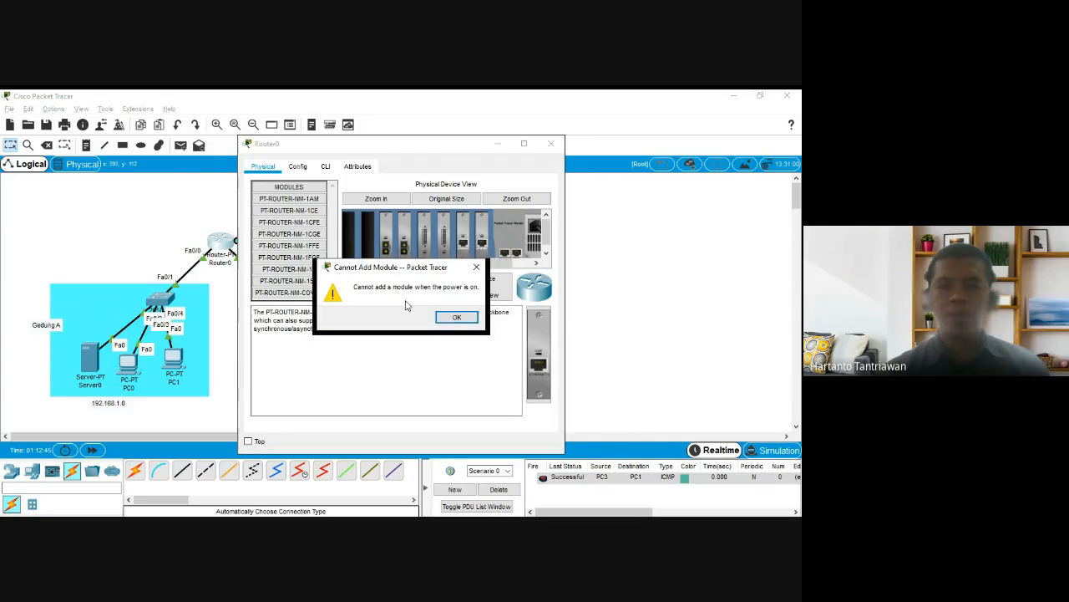
{"action": "left_click", "coordinate": [451, 318]}
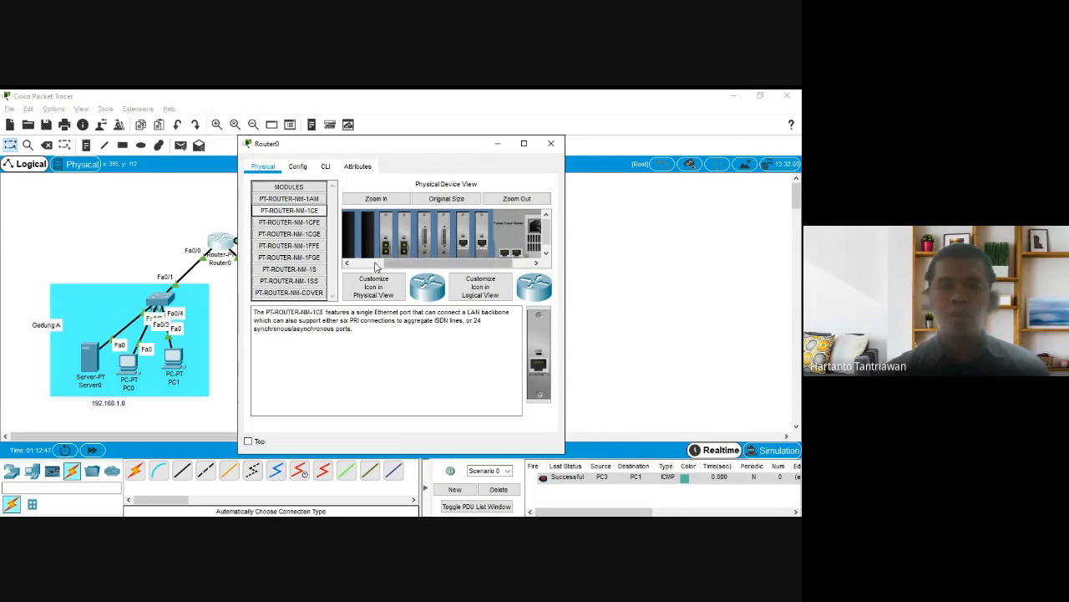
Power off Router0, install a PT-ROUTER-NM-1CFE module in an empty slot, and close the router window
{"action": "left_click_drag", "start_coordinate": [444, 262], "coordinate": [410, 261]}
{"action": "left_click", "coordinate": [531, 229]}
{"action": "left_click_drag", "start_coordinate": [306, 224], "coordinate": [450, 263]}
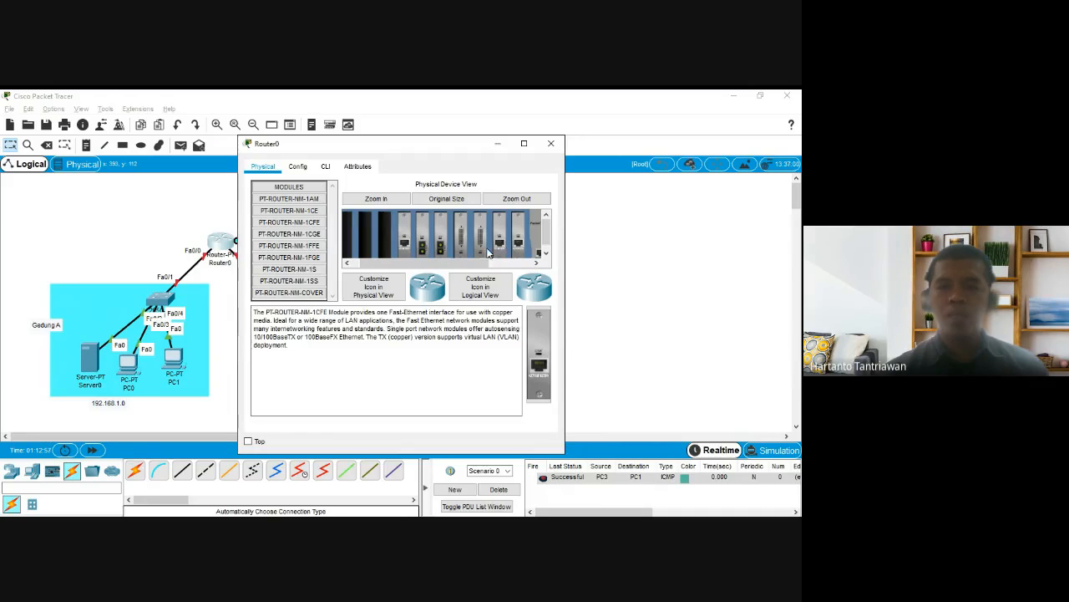
{"action": "left_click_drag", "start_coordinate": [480, 263], "coordinate": [527, 263]}
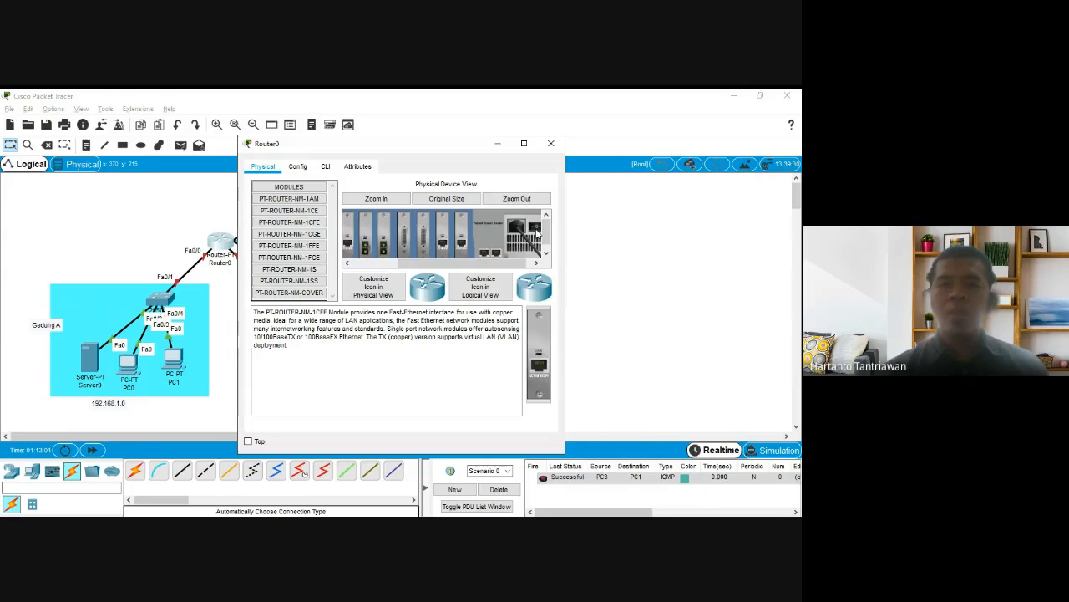
{"action": "left_click", "coordinate": [550, 143]}
Connect Router0 to the new 2950-24 switch with an automatically chosen cable
{"action": "left_click", "coordinate": [134, 472]}
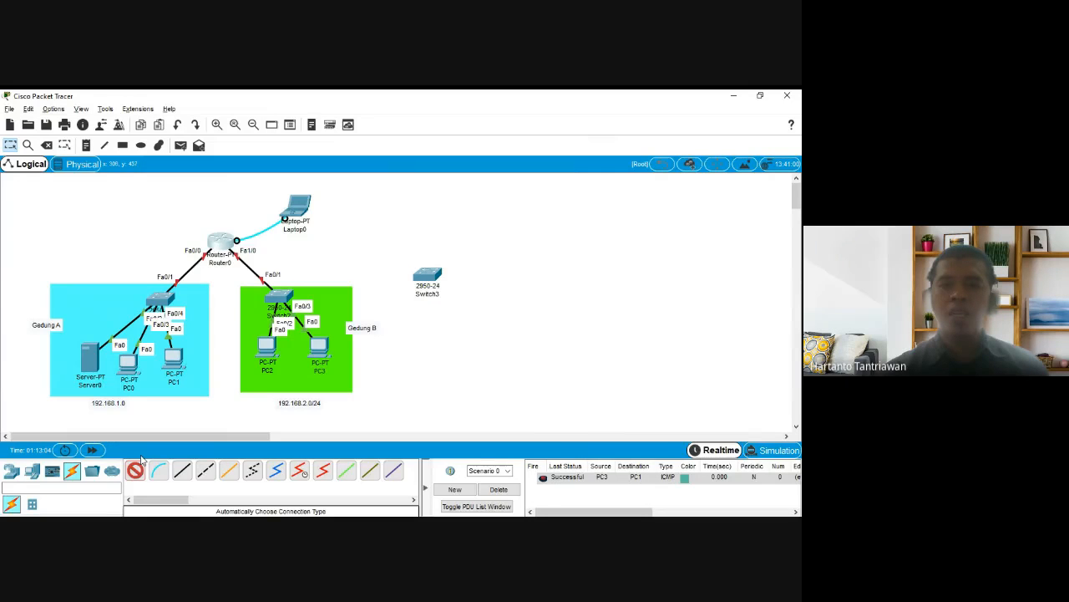
{"action": "left_click", "coordinate": [220, 241]}
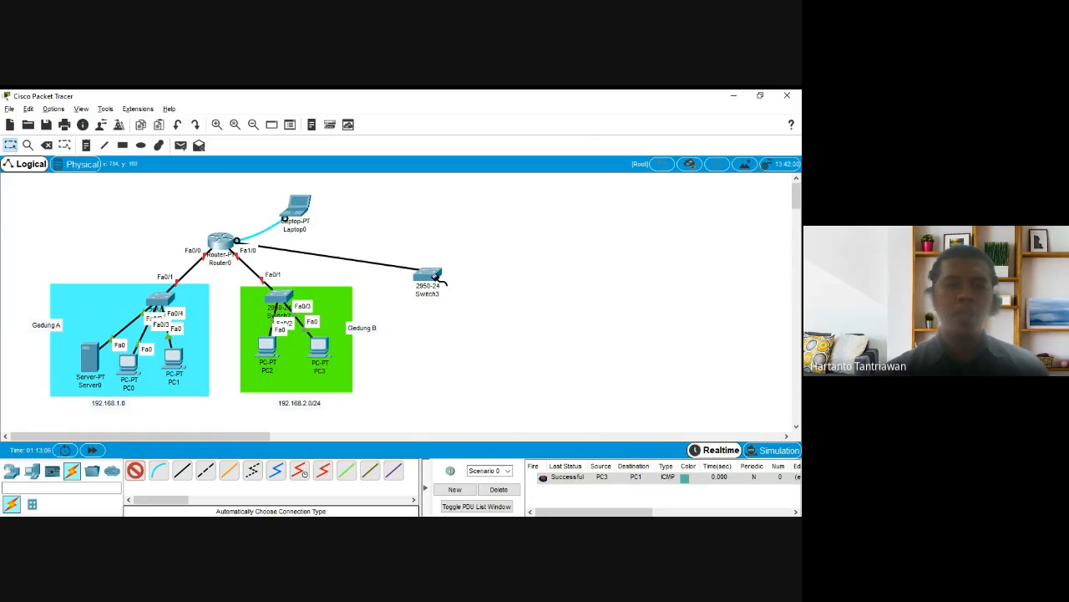
{"action": "left_click", "coordinate": [430, 276]}
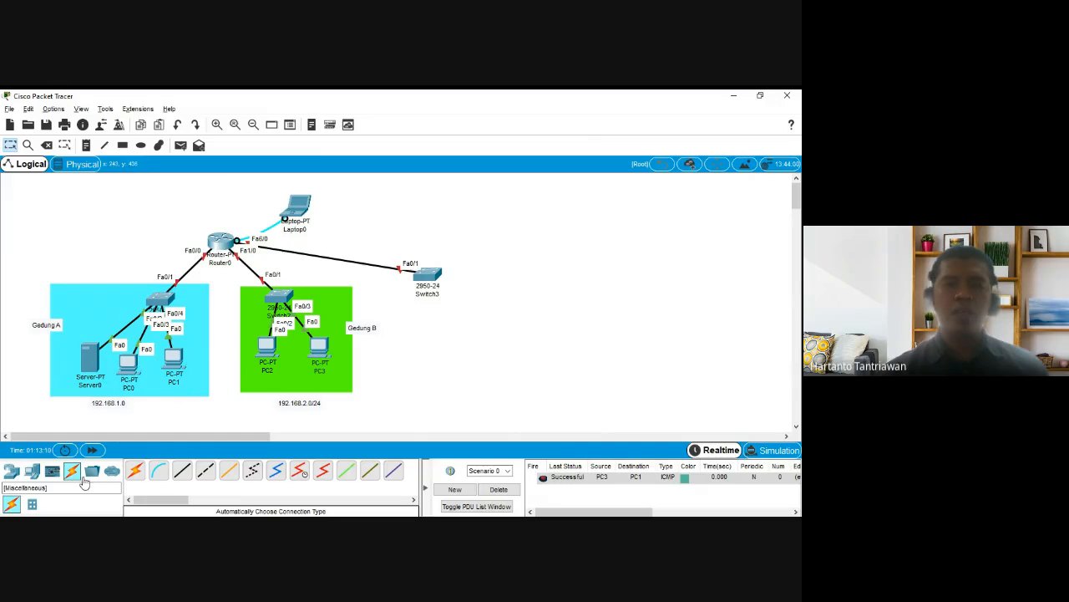
Add a PC below the 2950-24 Switch3 and a laptop beside that PC
{"action": "left_click", "coordinate": [33, 473]}
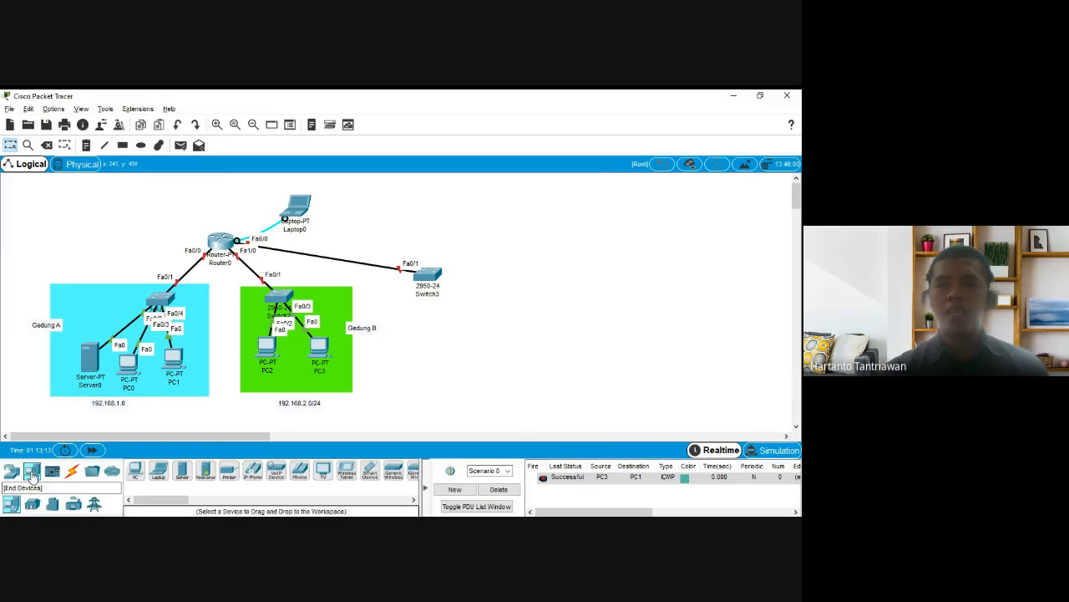
{"action": "left_click", "coordinate": [135, 471]}
{"action": "left_click", "coordinate": [435, 338]}
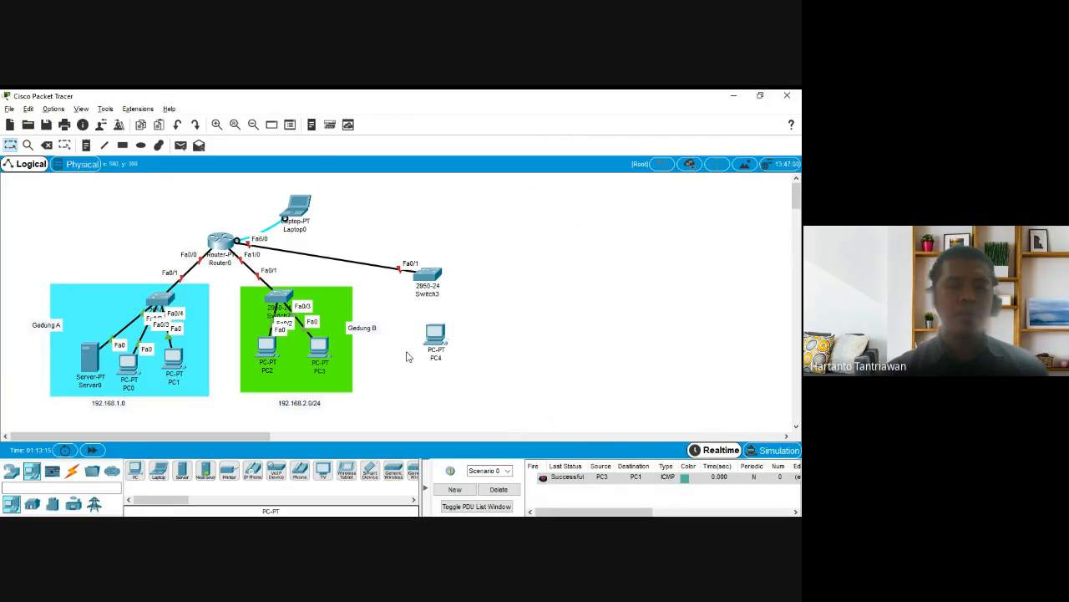
{"action": "left_click", "coordinate": [159, 473]}
{"action": "left_click", "coordinate": [499, 342]}
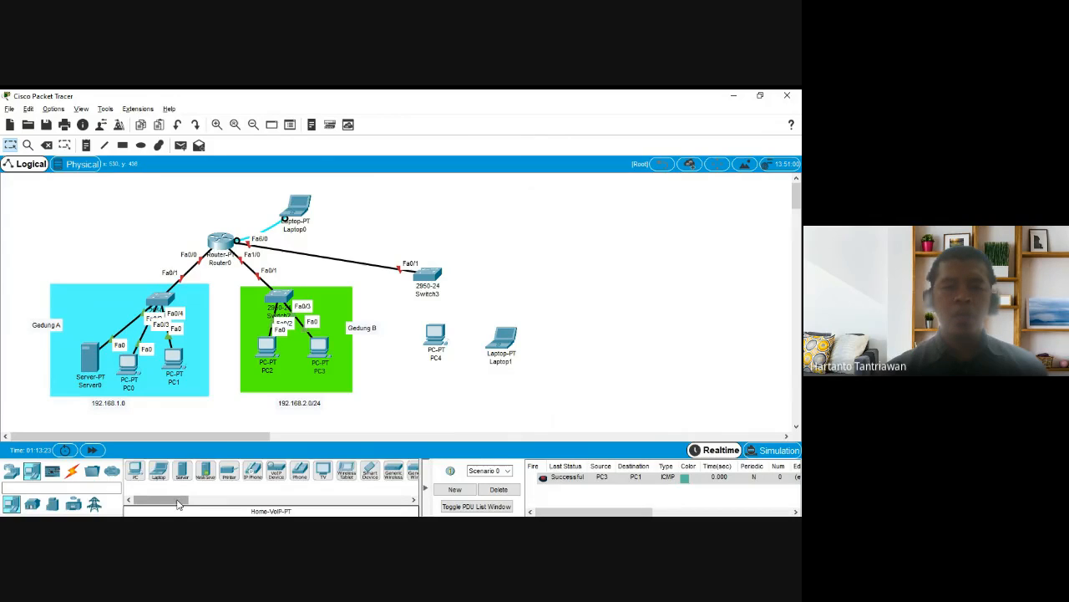
Place an AccessPoint-PT wireless device beside Switch3, above the new laptop
{"action": "left_click_drag", "start_coordinate": [178, 501], "coordinate": [183, 501]}
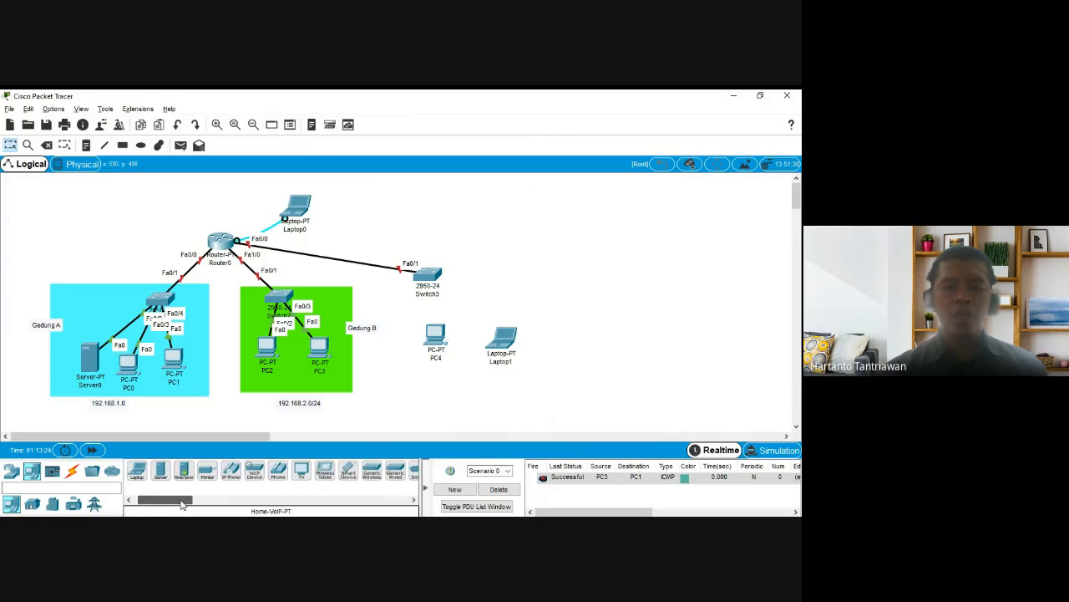
{"action": "left_click", "coordinate": [32, 504]}
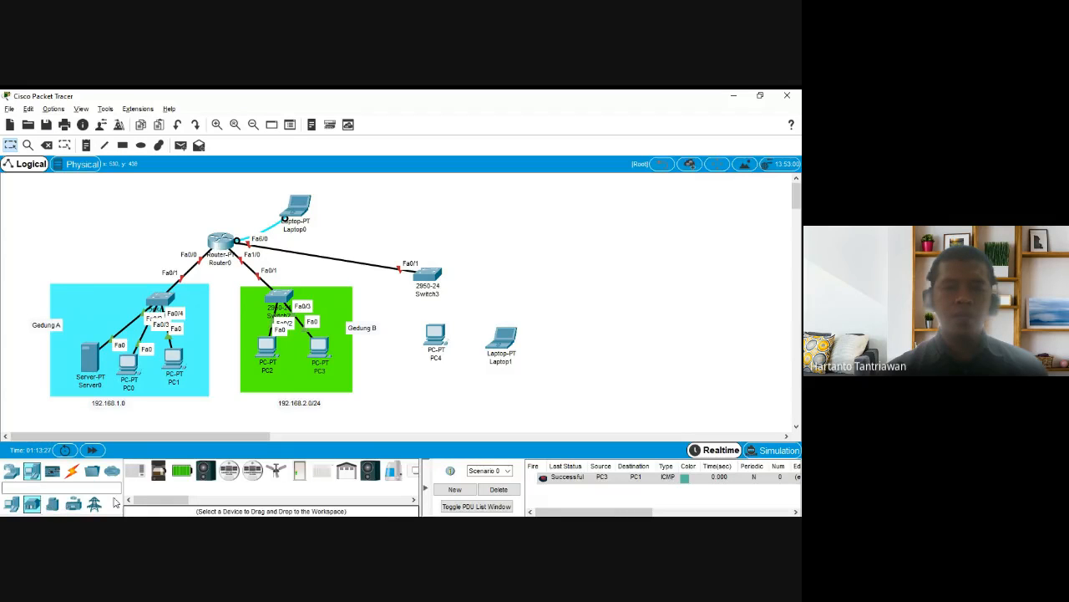
{"action": "left_click", "coordinate": [12, 471]}
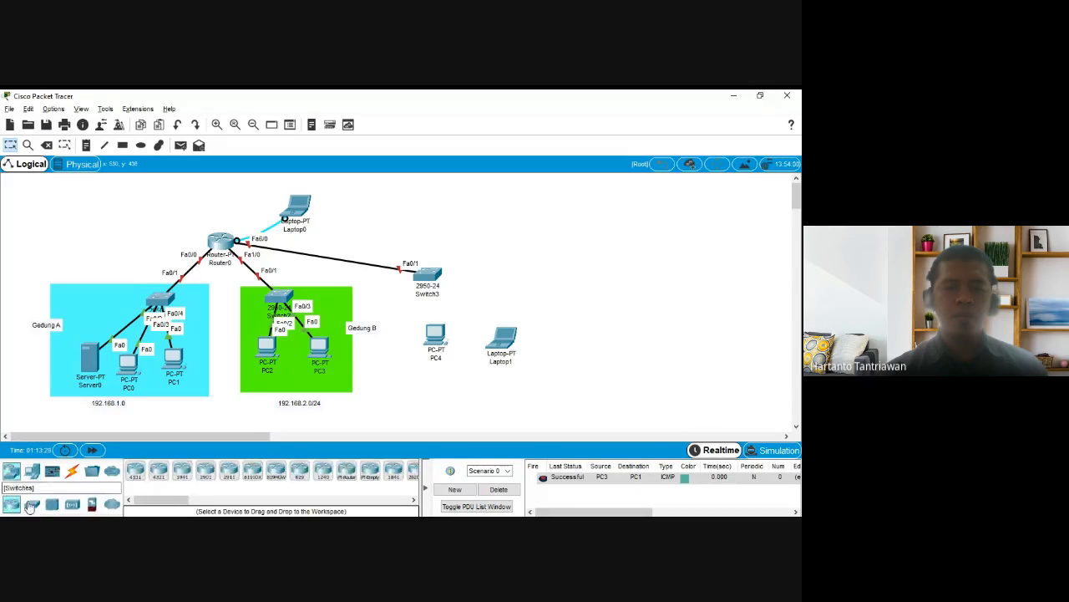
{"action": "left_click", "coordinate": [72, 504]}
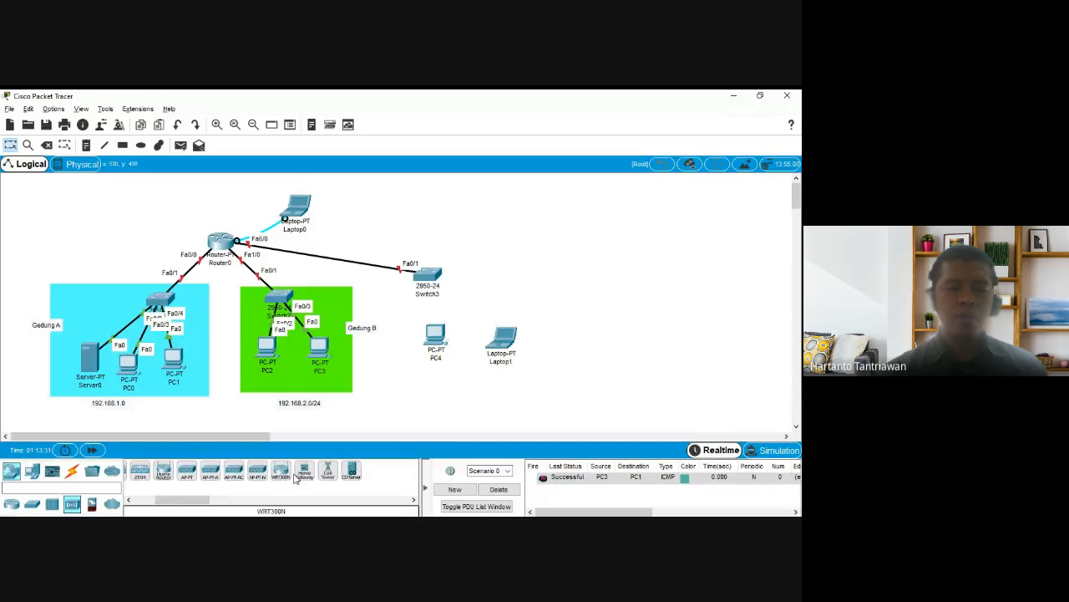
{"action": "left_click", "coordinate": [186, 476]}
{"action": "left_click", "coordinate": [510, 293]}
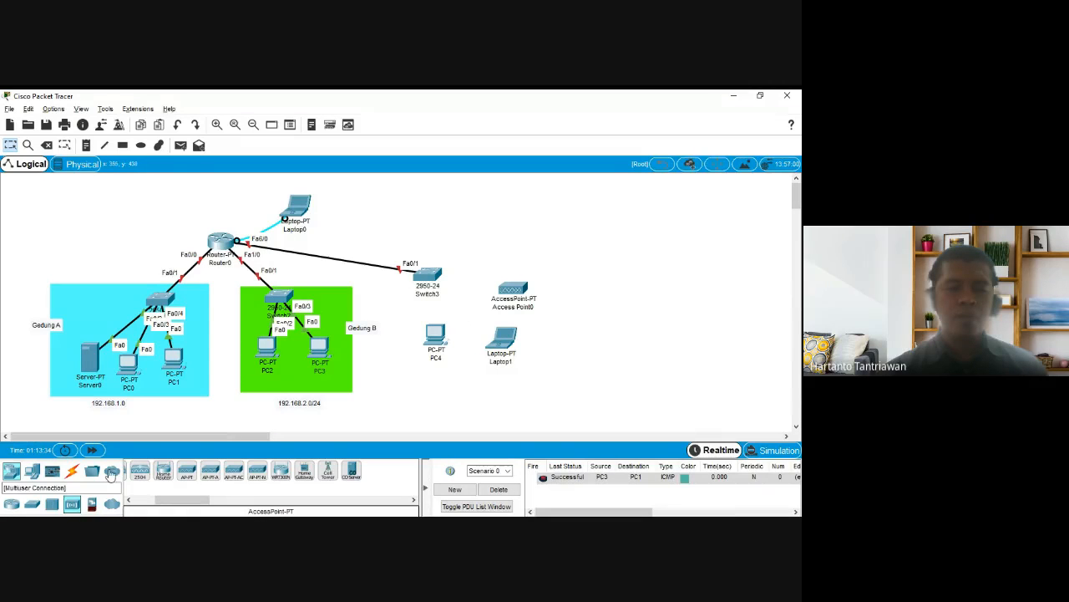
Connect Switch3 to Access Point0 and to PC4 with automatically chosen cables
{"action": "left_click", "coordinate": [70, 473]}
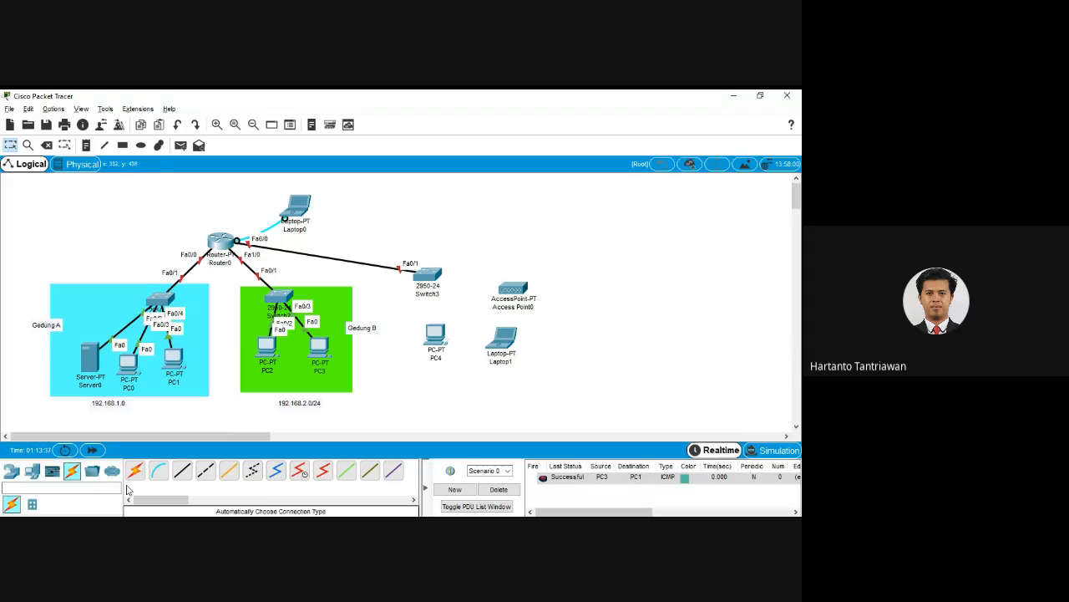
{"action": "left_click", "coordinate": [135, 470]}
{"action": "left_click", "coordinate": [427, 274]}
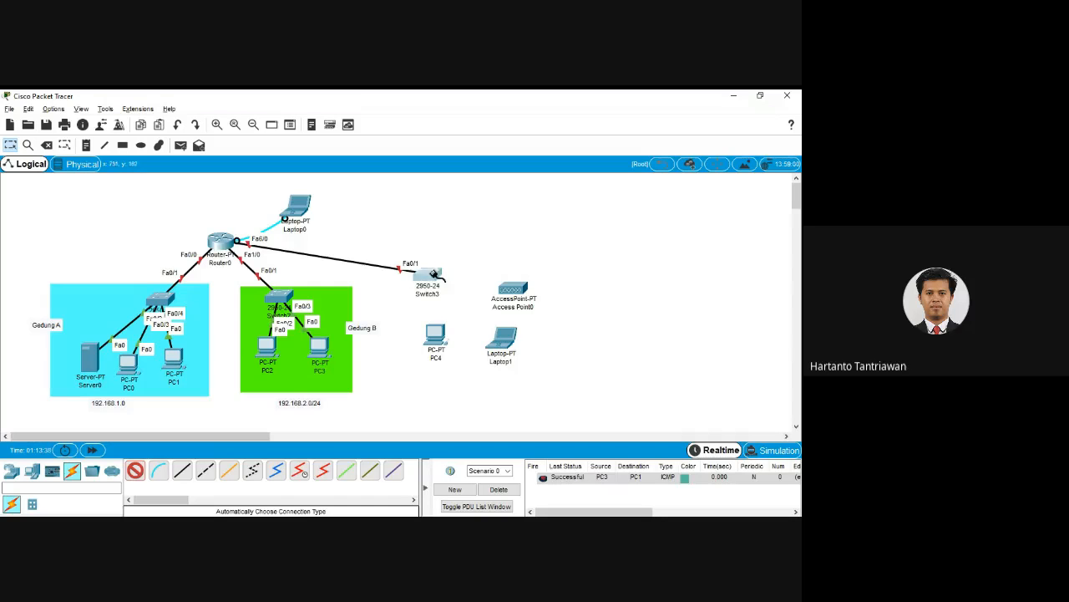
{"action": "left_click", "coordinate": [513, 289]}
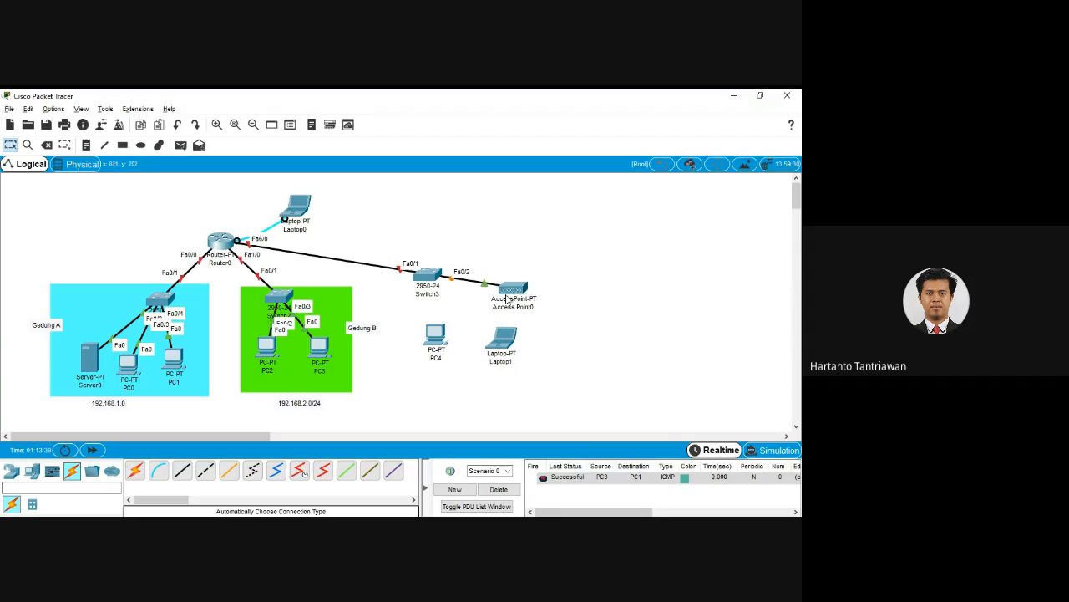
{"action": "left_click", "coordinate": [135, 471]}
{"action": "left_click", "coordinate": [428, 276]}
{"action": "left_click", "coordinate": [434, 334]}
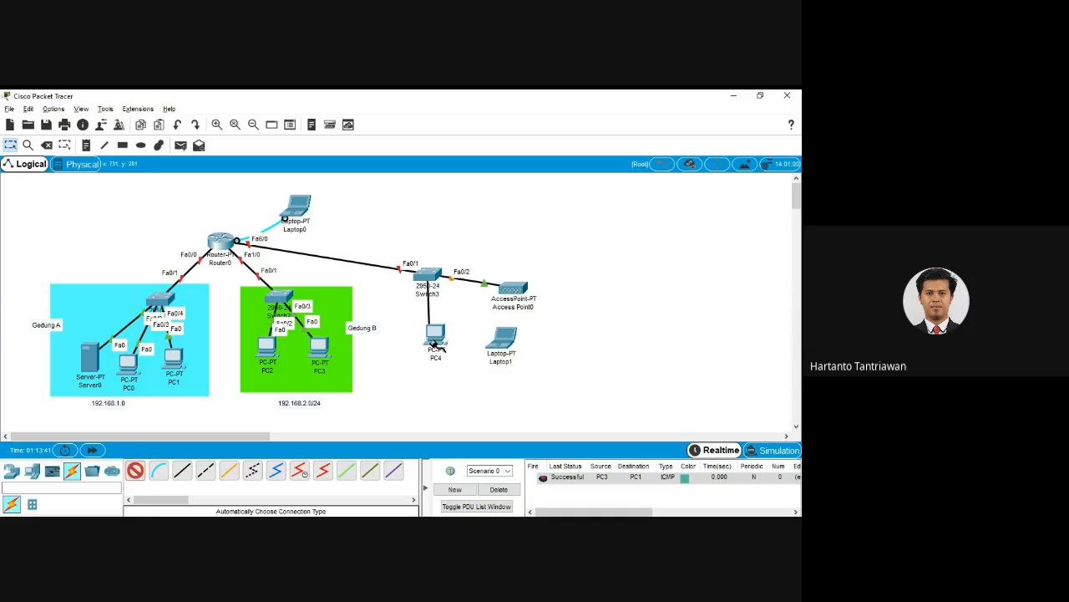
Connect Switch3 to Laptop1 with an automatically chosen cable, and delete that cable again
{"action": "left_click", "coordinate": [135, 470]}
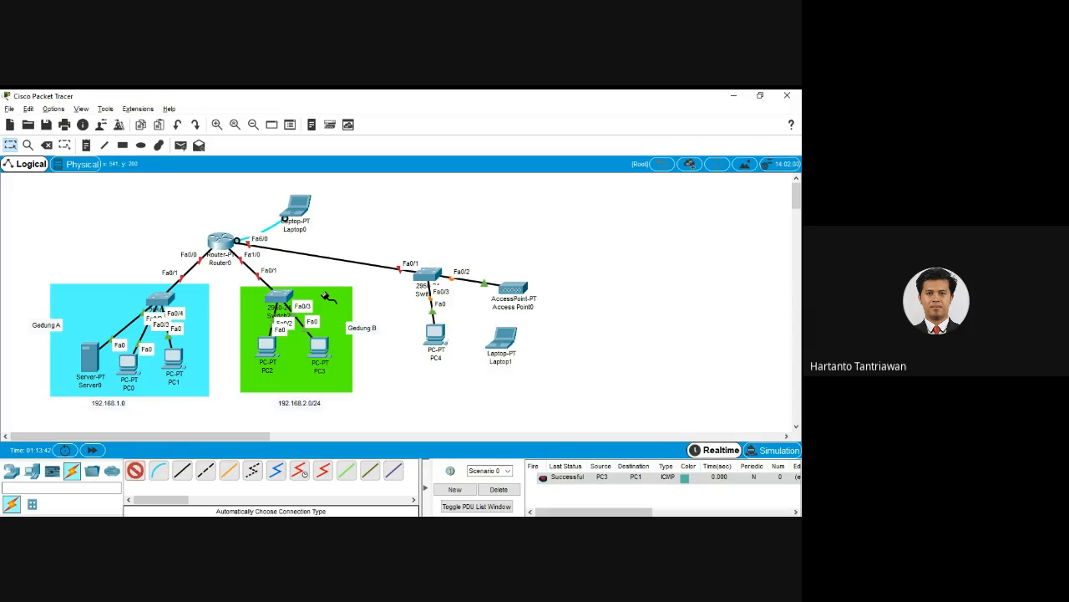
{"action": "left_click", "coordinate": [428, 276]}
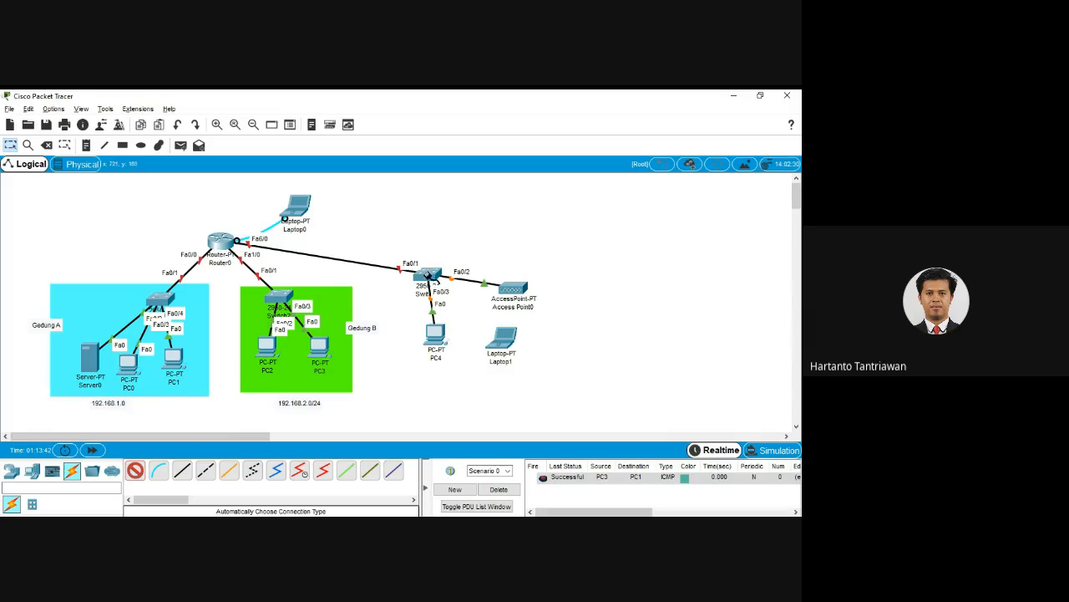
{"action": "left_click", "coordinate": [506, 351]}
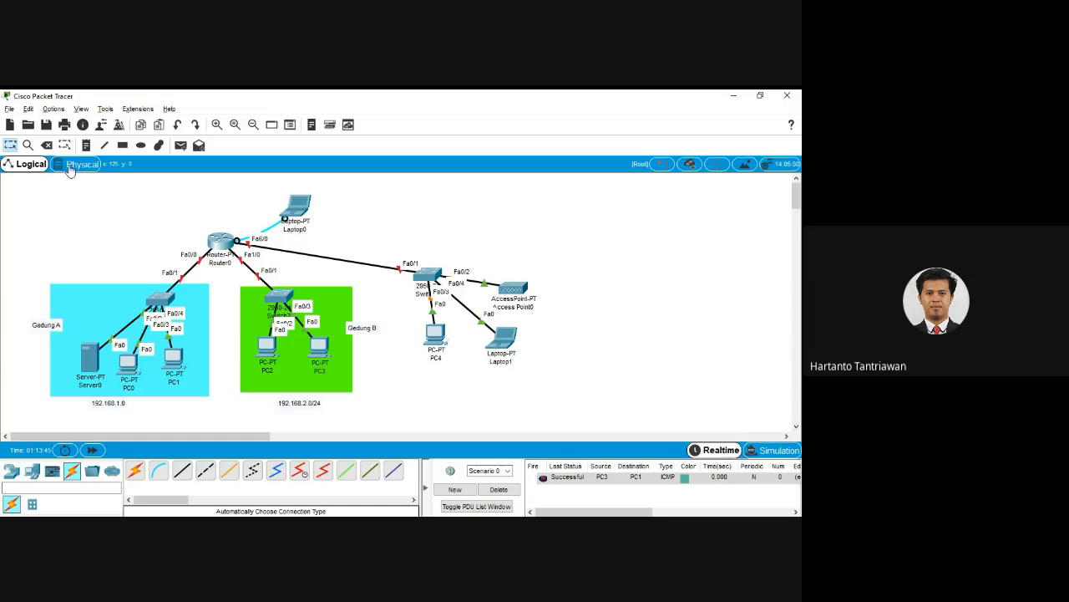
{"action": "left_click", "coordinate": [47, 145]}
{"action": "left_click", "coordinate": [474, 309]}
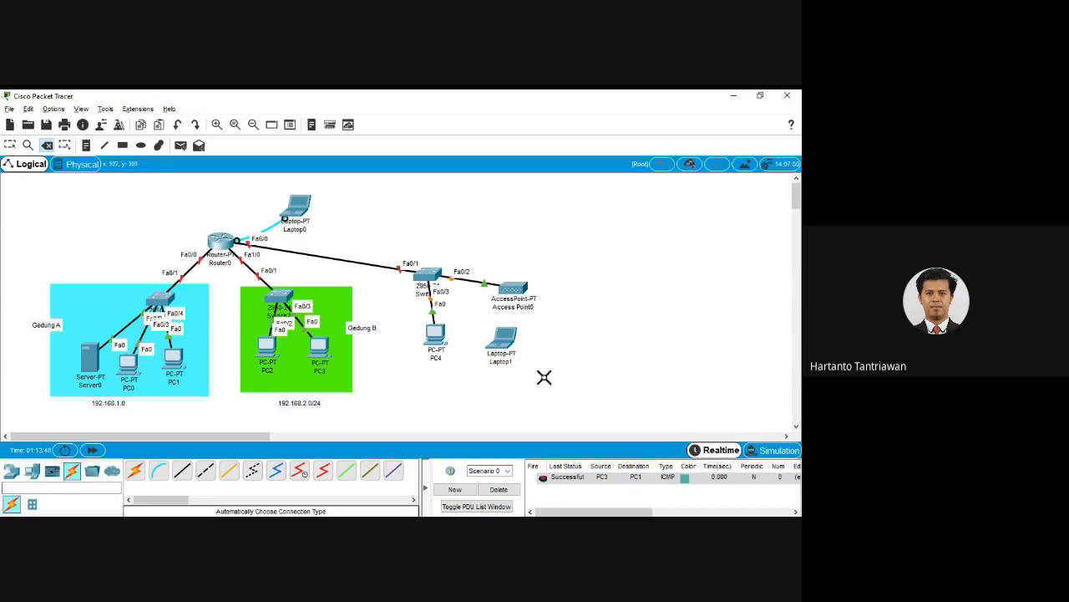
{"action": "left_click", "coordinate": [11, 146]}
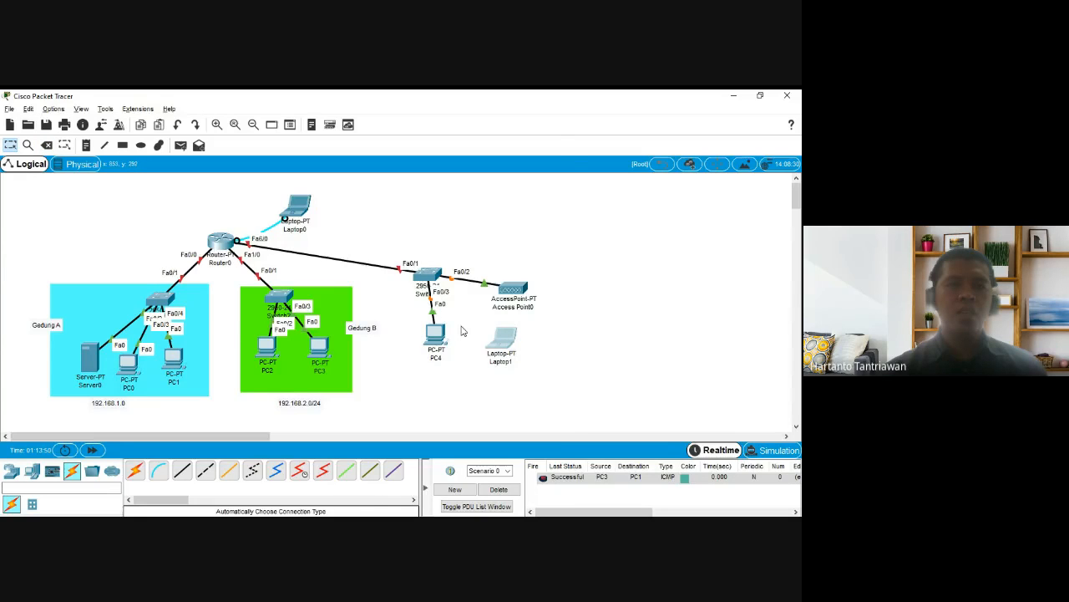
Replace Laptop1's built-in Ethernet module with the 2.4 GHz wireless module PT-LAPTOP-NM-1W while it is powered off, and close its window
{"action": "left_click", "coordinate": [501, 339]}
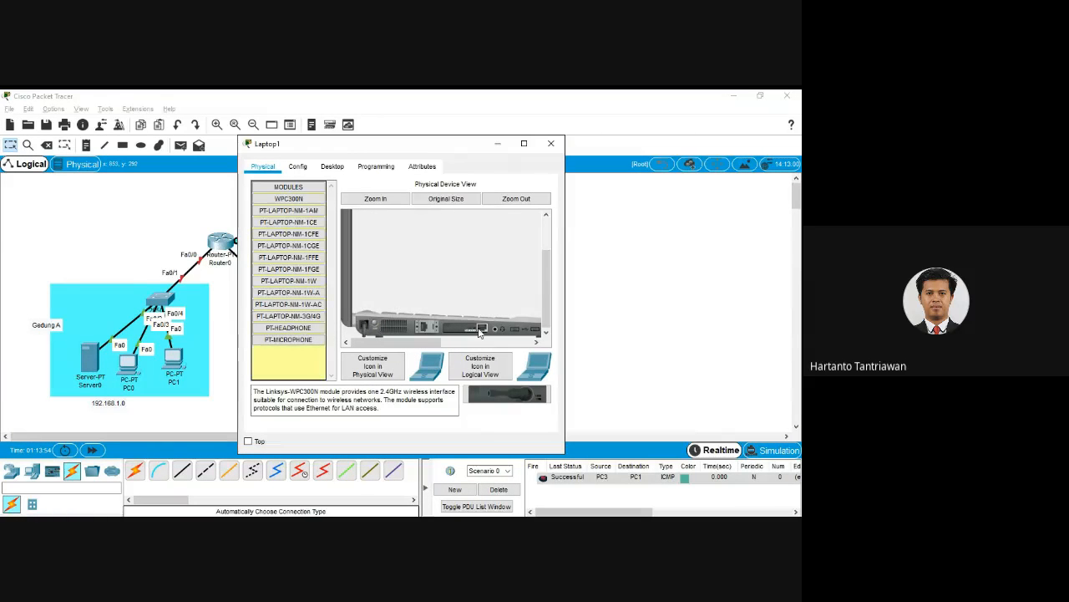
{"action": "left_click_drag", "start_coordinate": [480, 332], "coordinate": [297, 366]}
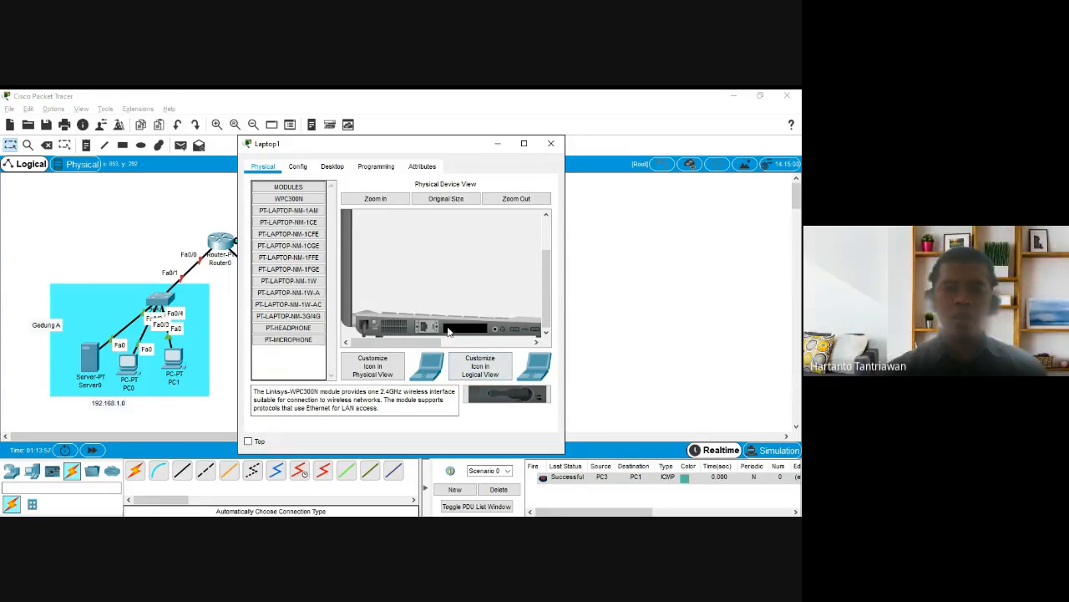
{"action": "left_click", "coordinate": [310, 237]}
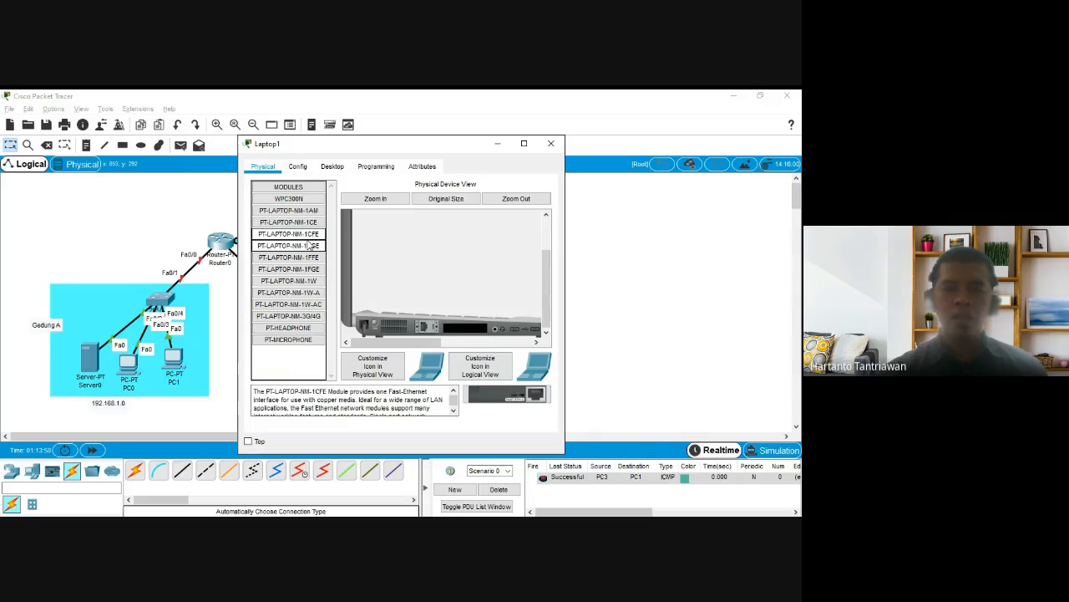
{"action": "left_click", "coordinate": [310, 247]}
{"action": "left_click", "coordinate": [310, 257]}
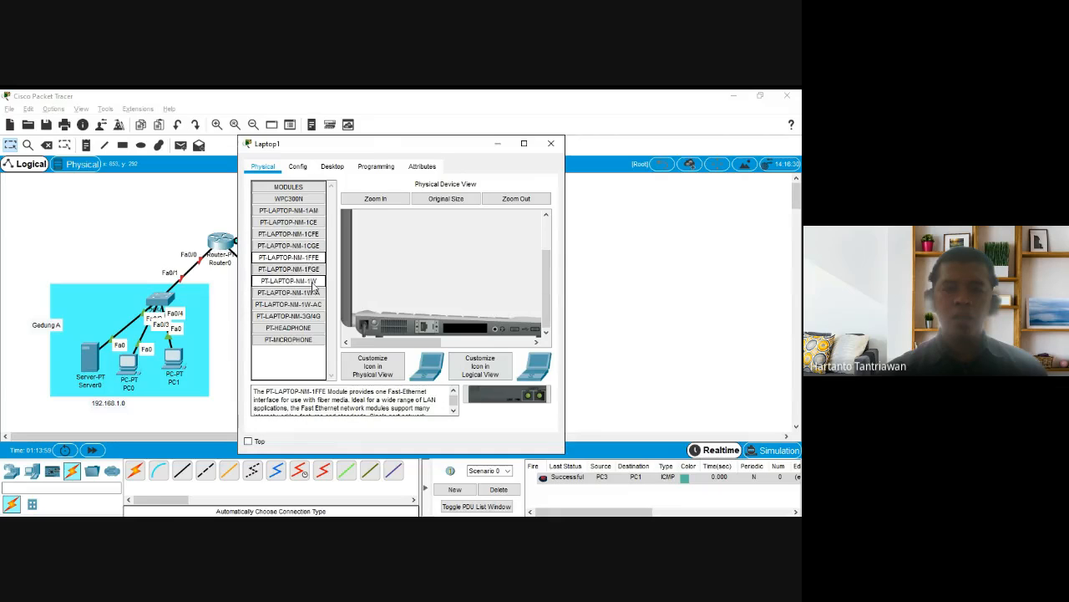
{"action": "left_click", "coordinate": [309, 269]}
{"action": "left_click", "coordinate": [307, 293]}
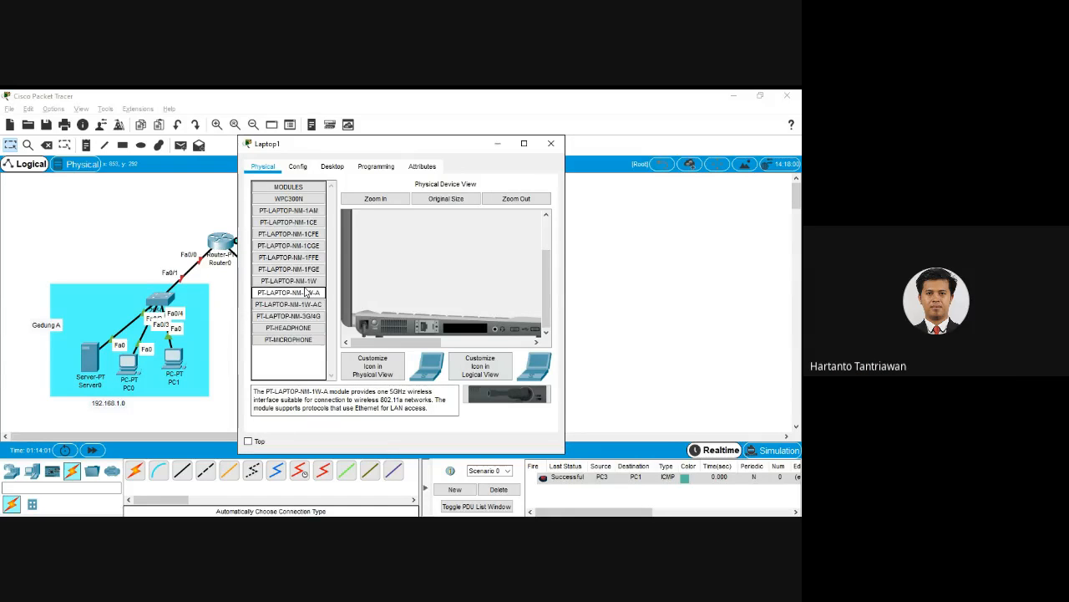
{"action": "left_click", "coordinate": [314, 281]}
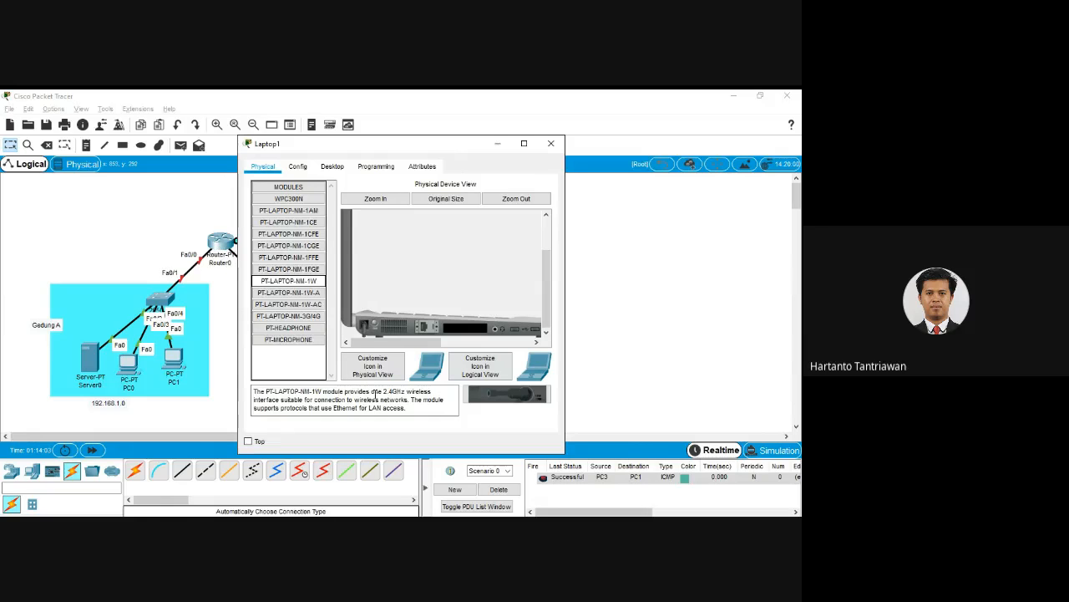
{"action": "left_click_drag", "start_coordinate": [386, 391], "coordinate": [430, 391]}
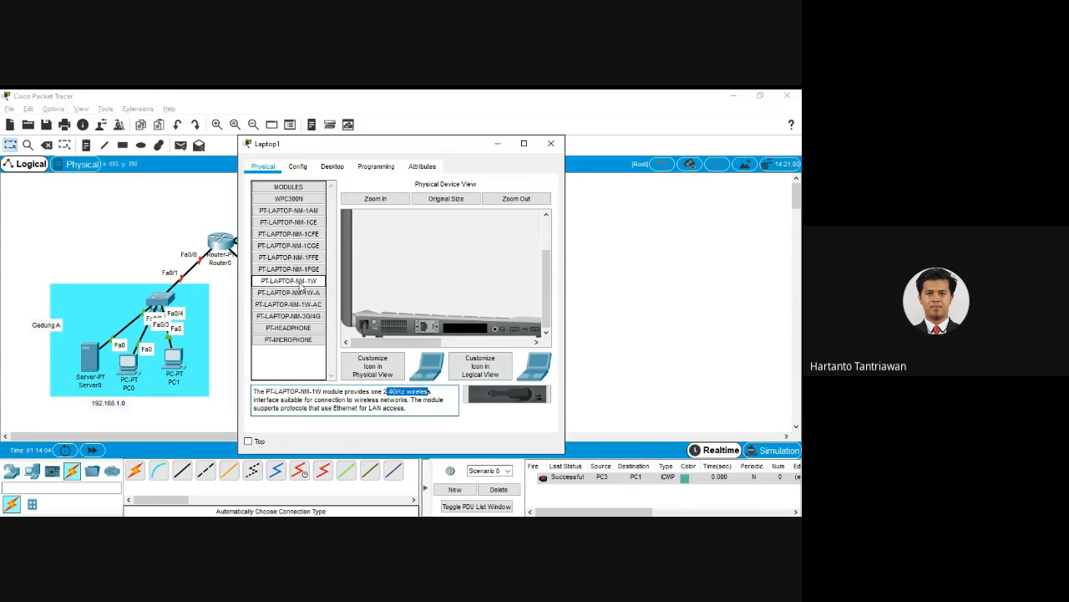
{"action": "left_click_drag", "start_coordinate": [296, 282], "coordinate": [466, 328]}
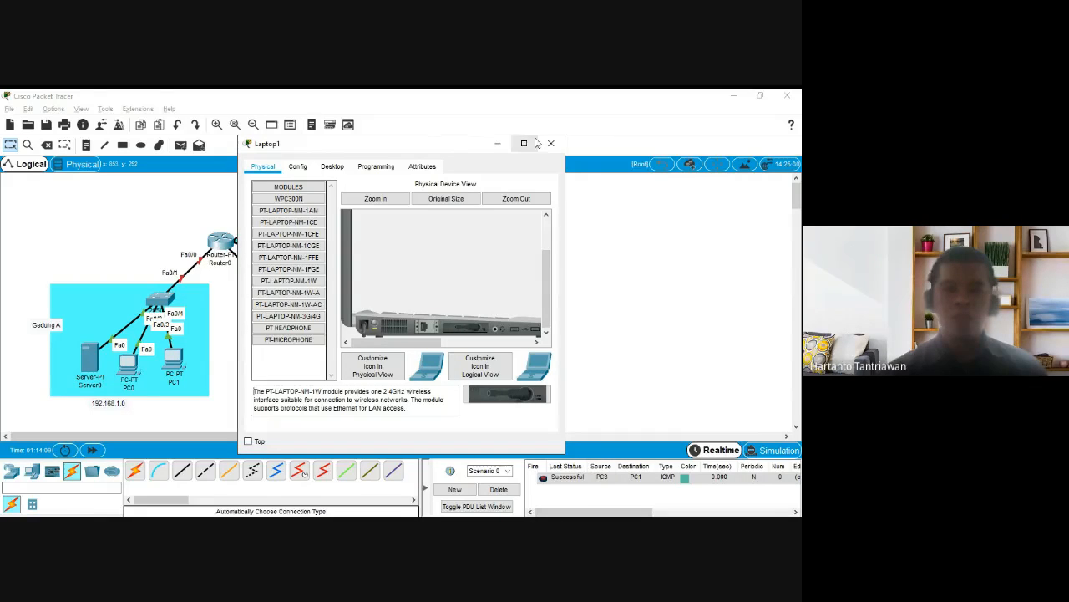
{"action": "left_click", "coordinate": [551, 145]}
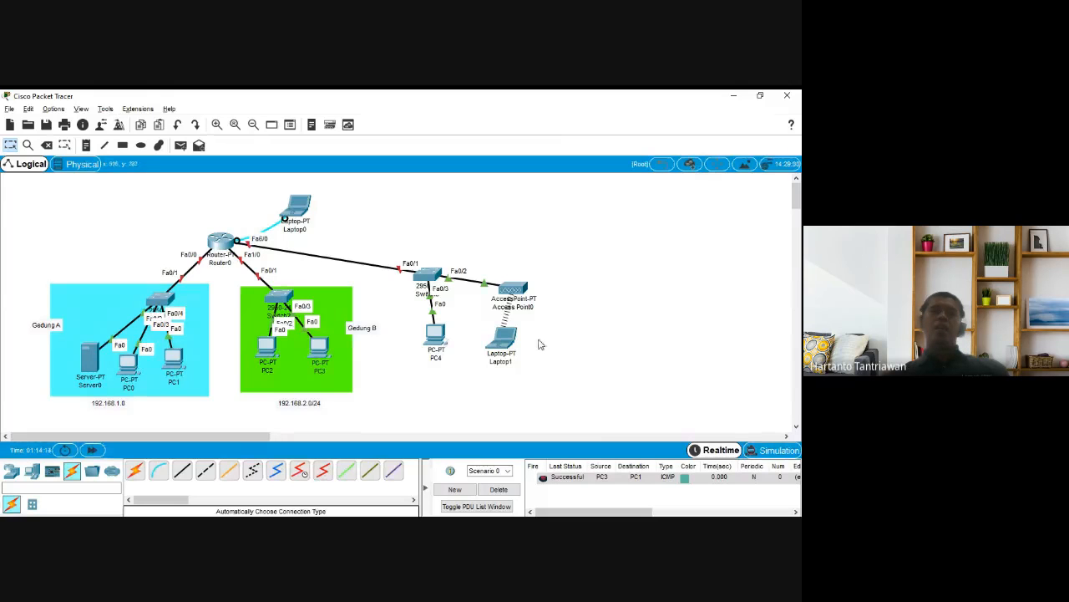
Open Laptop0's terminal with the default port settings and answer no to the router's initial configuration dialog
{"action": "left_click", "coordinate": [303, 209]}
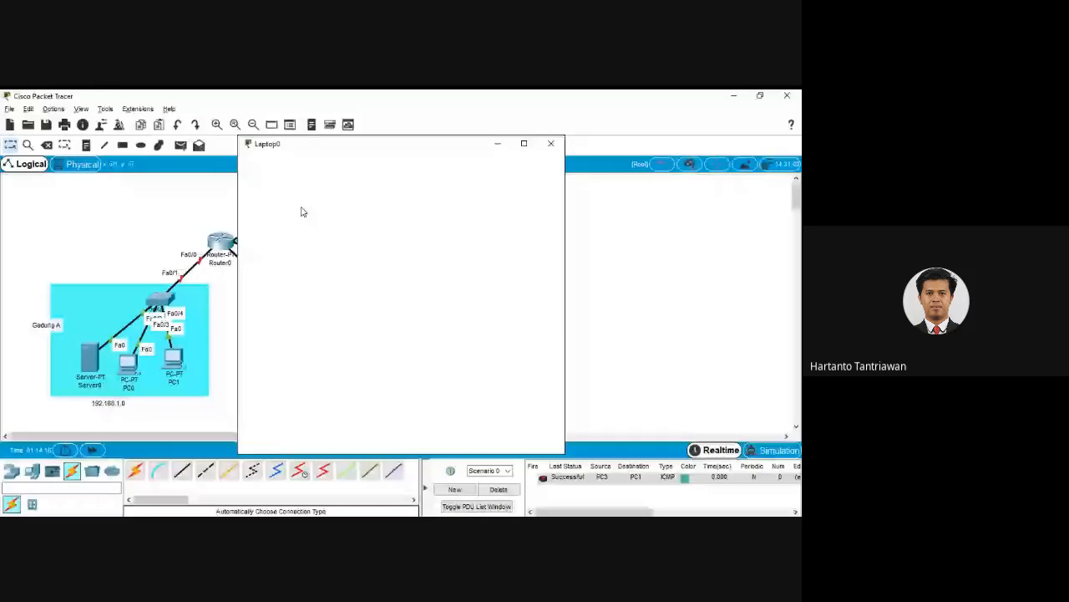
{"action": "left_click", "coordinate": [430, 209]}
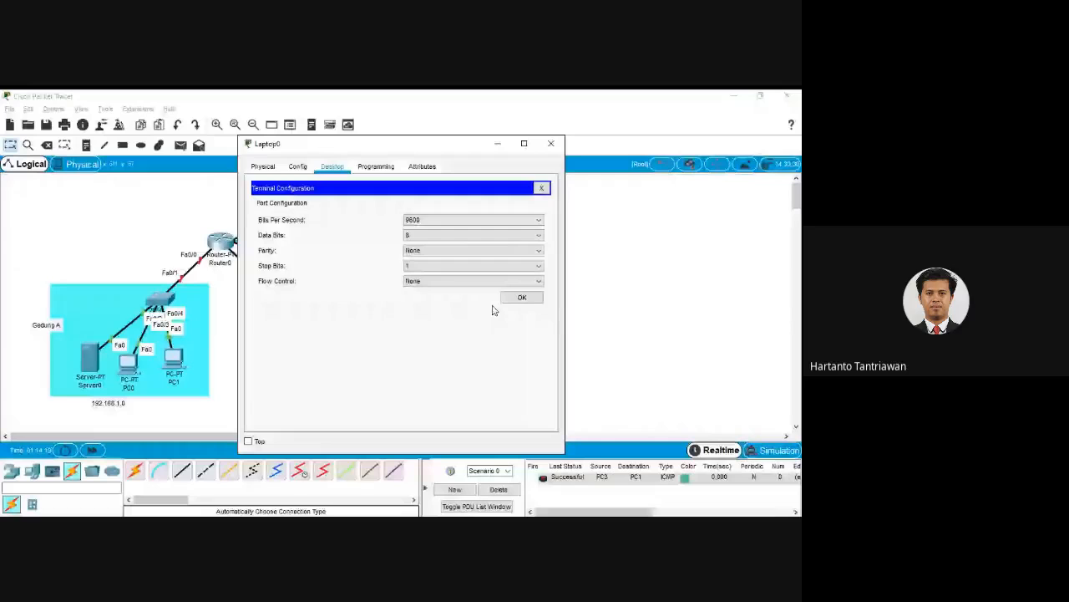
{"action": "left_click", "coordinate": [520, 297]}
{"action": "type", "text": "no"}
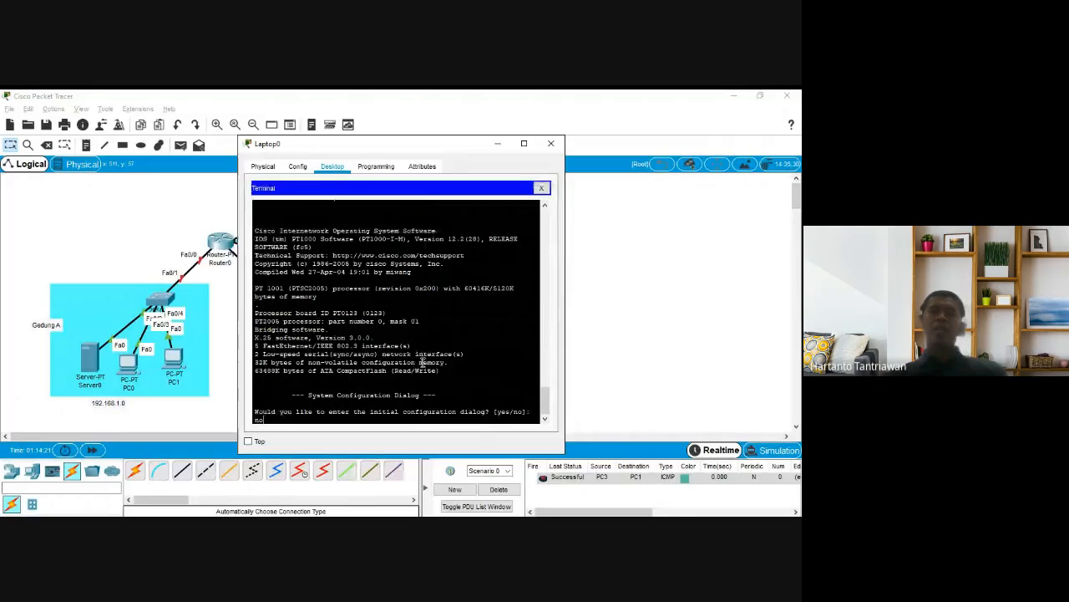
{"action": "key", "text": "Return"}
{"action": "key", "text": "Return"}
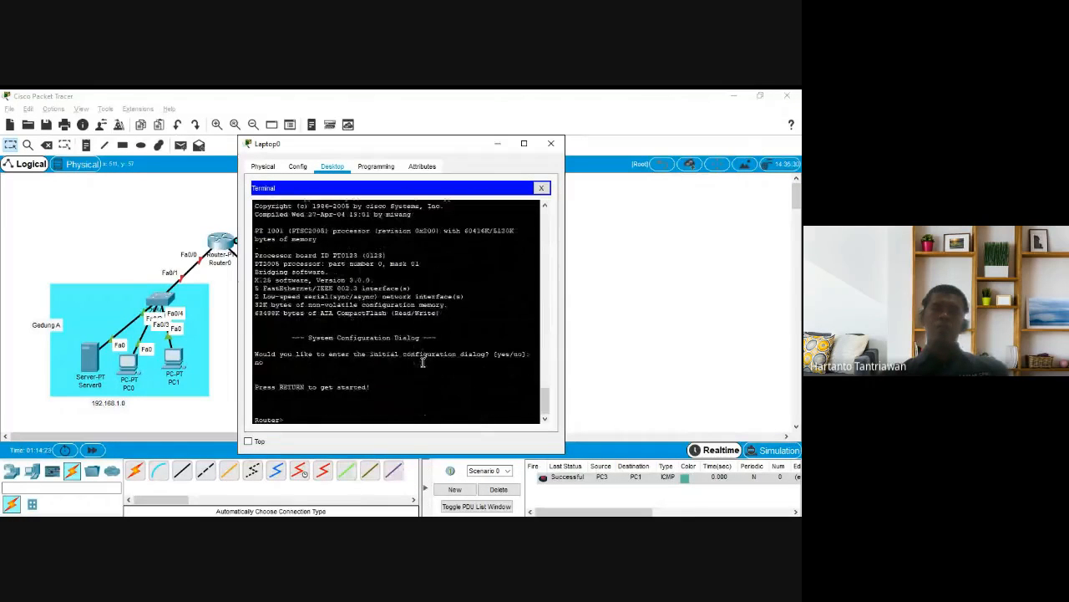
Enter privileged mode on the router with enable, and move the Laptop0 window clear of the router and the first two subnets
{"action": "type", "text": "enabl"}
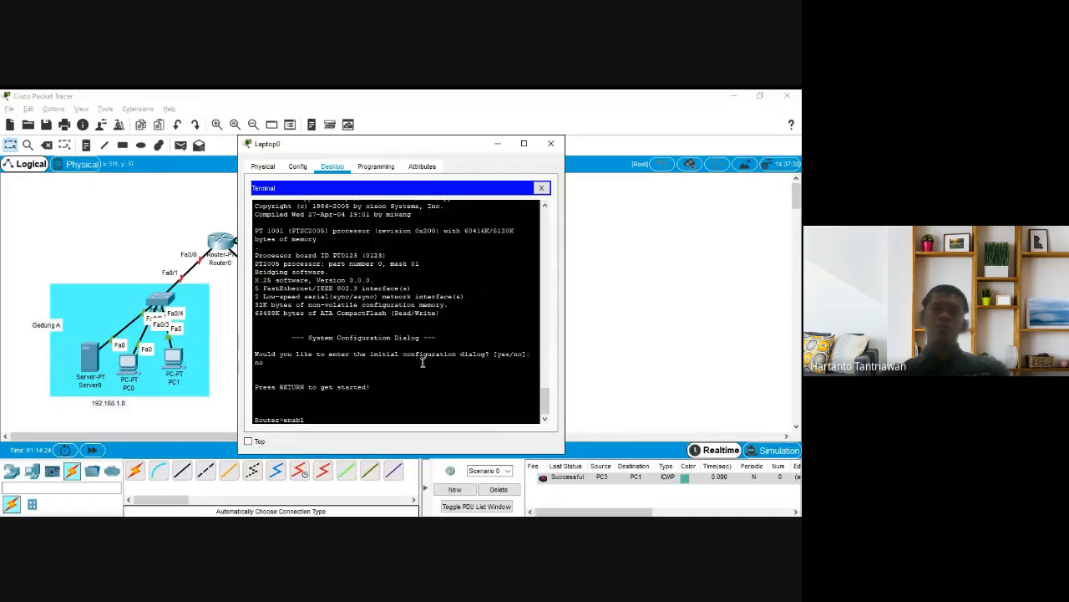
{"action": "type", "text": "e"}
{"action": "key", "text": "Return"}
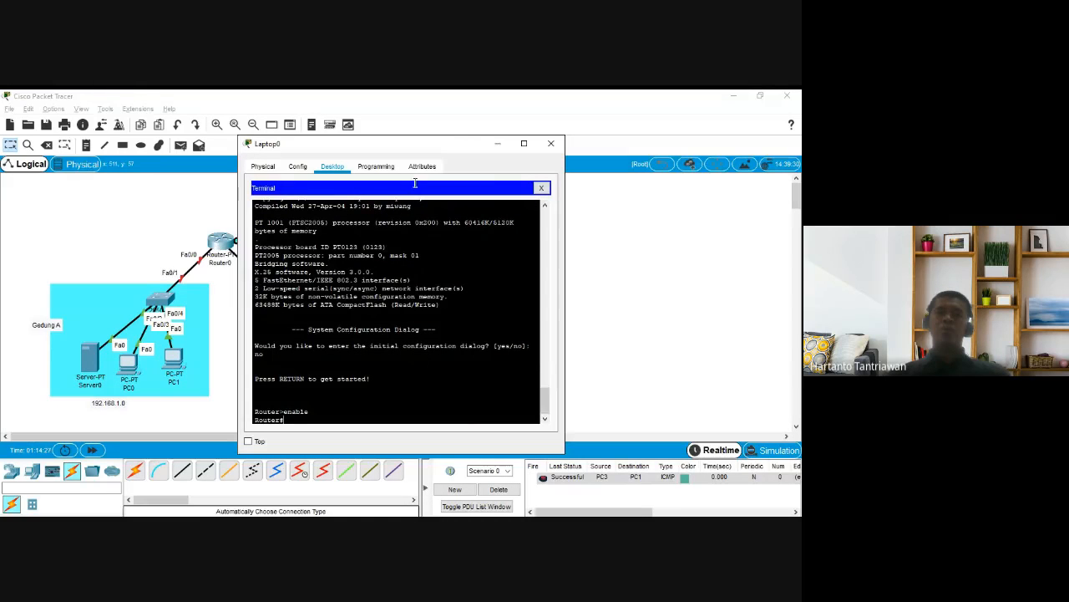
{"action": "left_click_drag", "start_coordinate": [467, 146], "coordinate": [549, 111]}
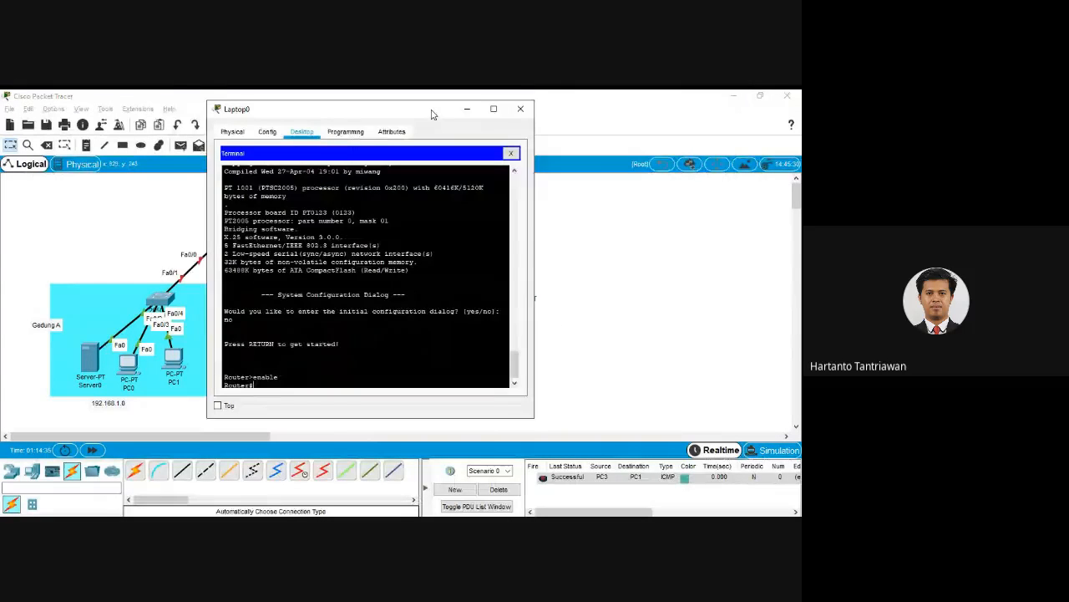
{"action": "left_click_drag", "start_coordinate": [432, 114], "coordinate": [559, 117]}
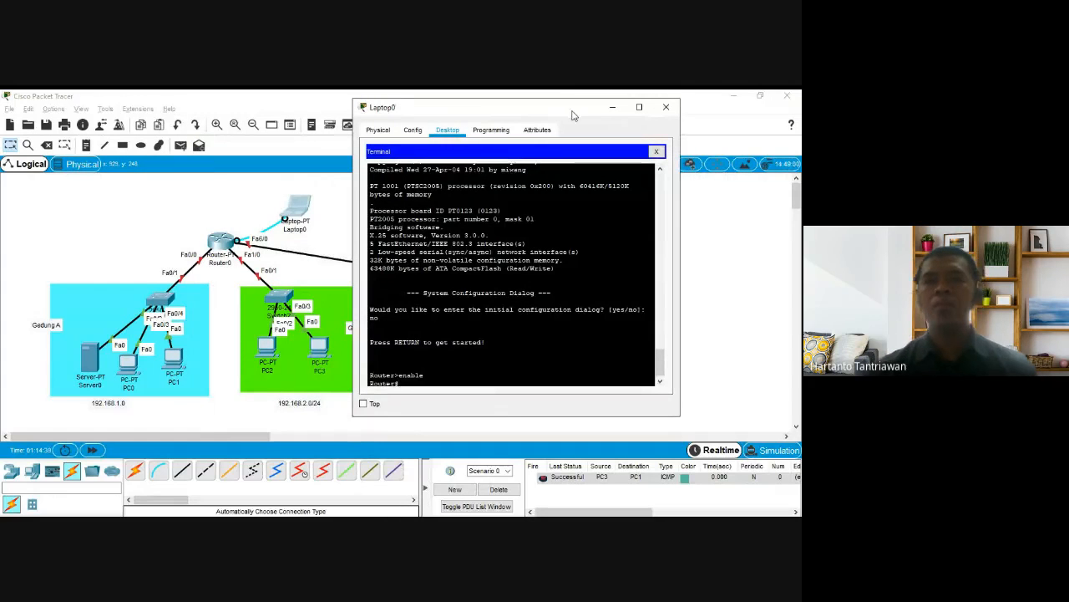
{"action": "left_click_drag", "start_coordinate": [573, 115], "coordinate": [564, 109]}
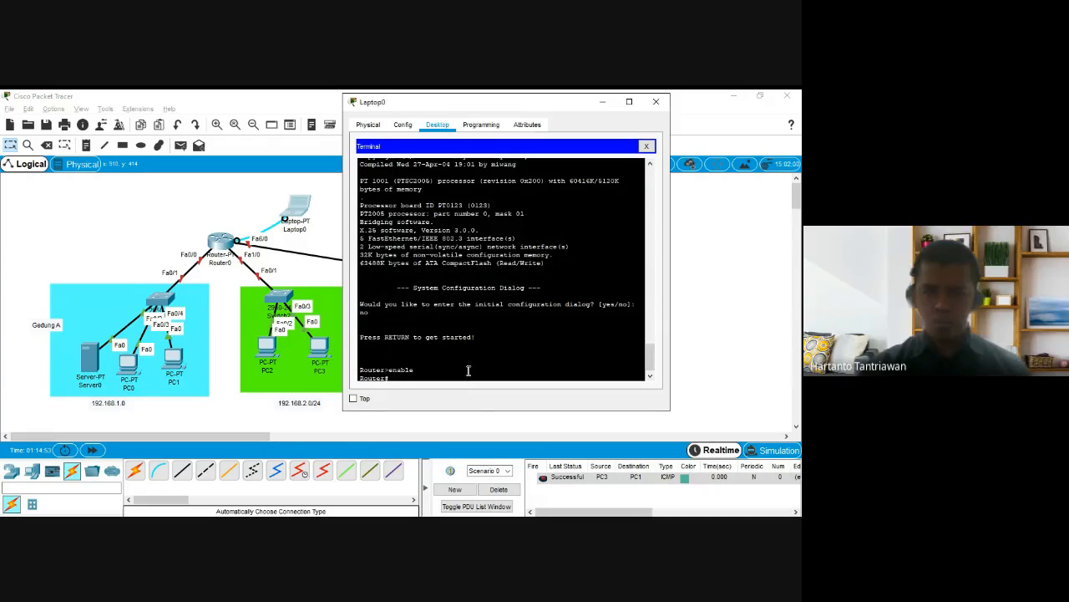
Enter the router's global configuration mode with configure terminal
{"action": "type", "text": "co"}
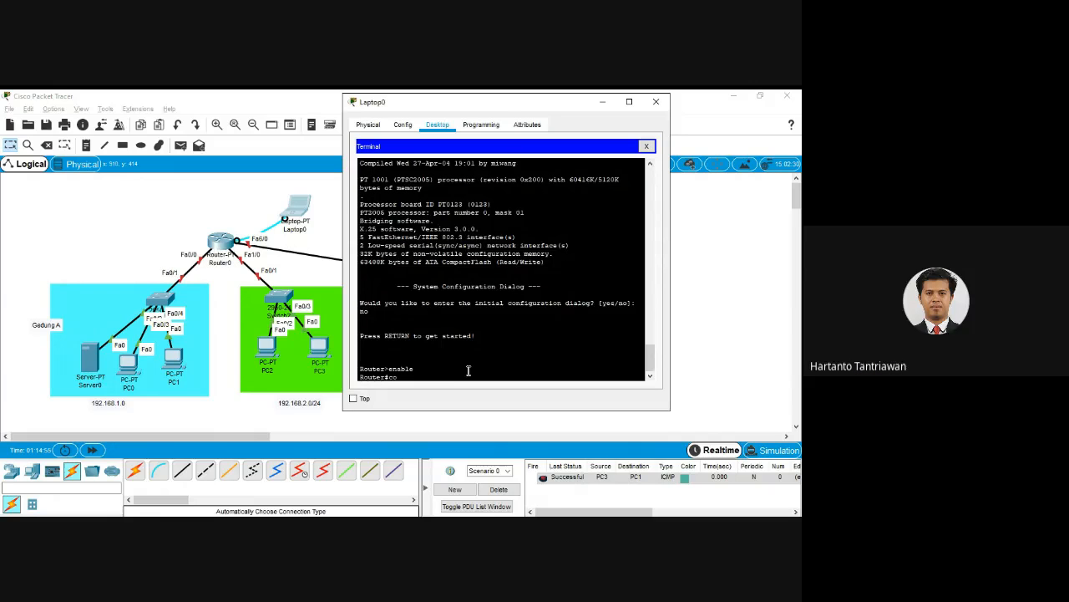
{"action": "type", "text": "nf"}
{"action": "key", "text": "Tab"}
{"action": "type", "text": "ter"}
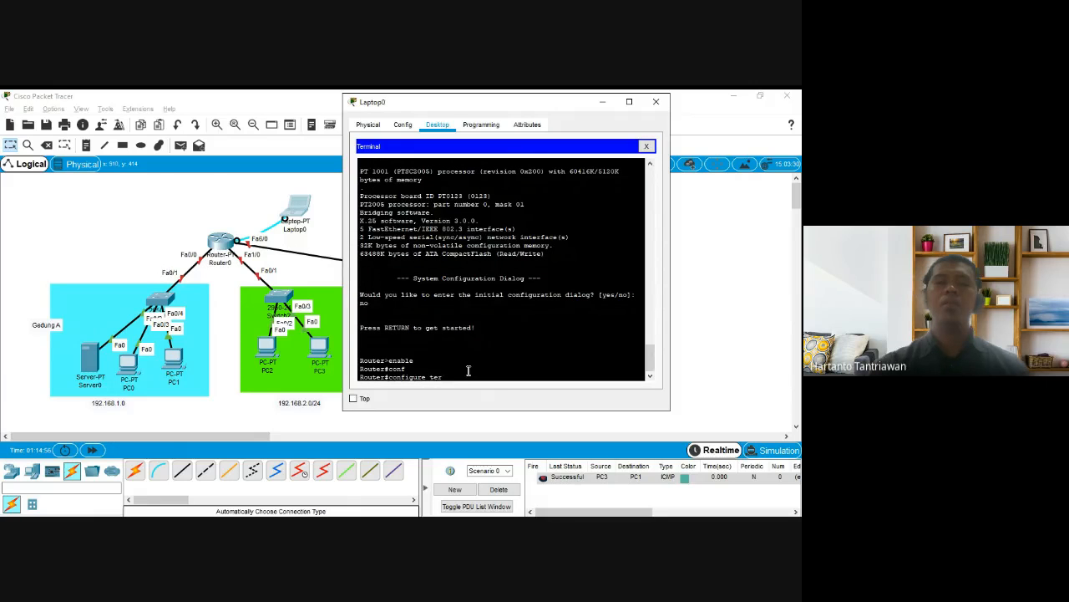
{"action": "key", "text": "Tab"}
{"action": "key", "text": "Return"}
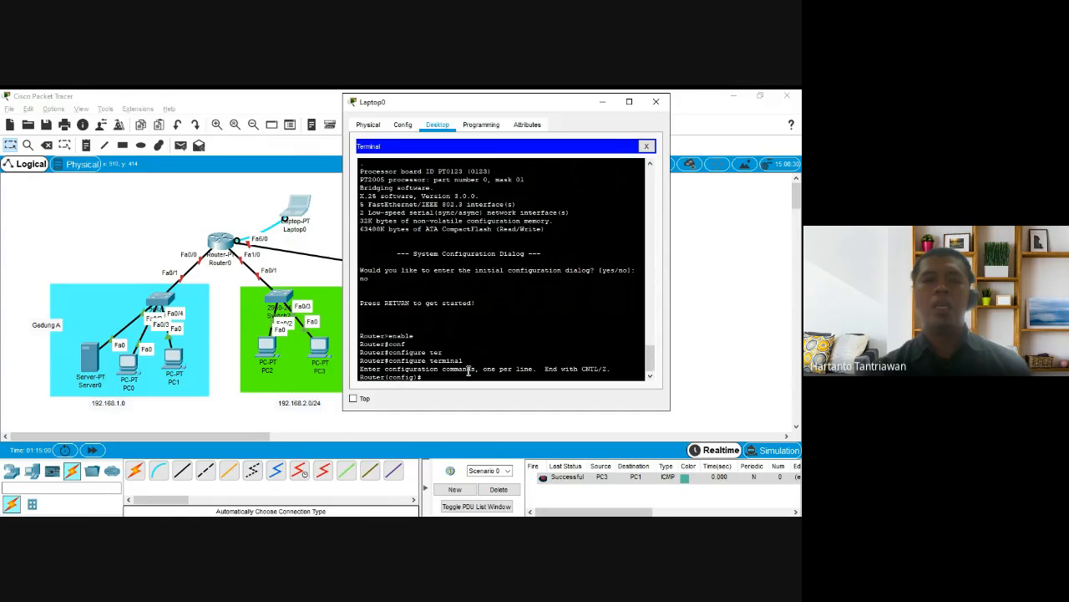
Select interface fastEthernet 0/0 and assign it IP address 192.168.1.1 with subnet mask 255.255.255.0
{"action": "type", "text": "inter"}
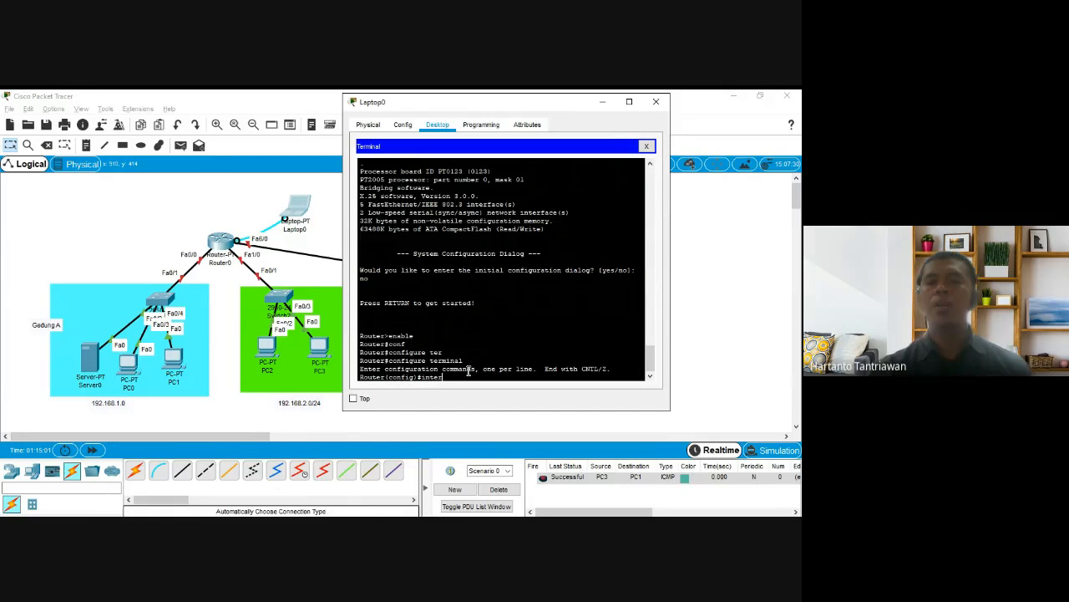
{"action": "key", "text": "Tab"}
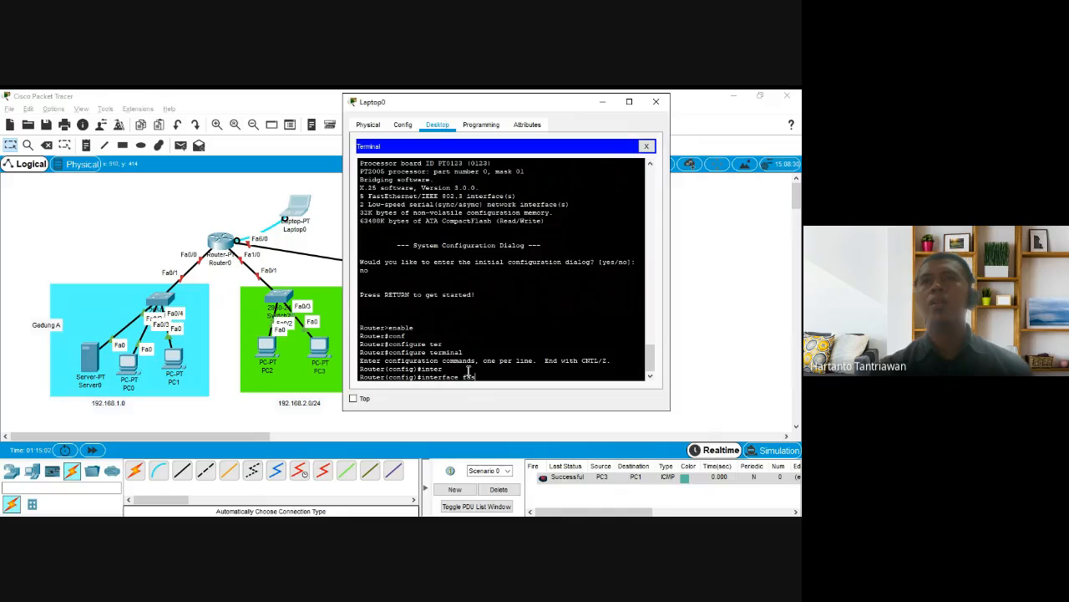
{"action": "type", "text": "fas"}
{"action": "key", "text": "Tab"}
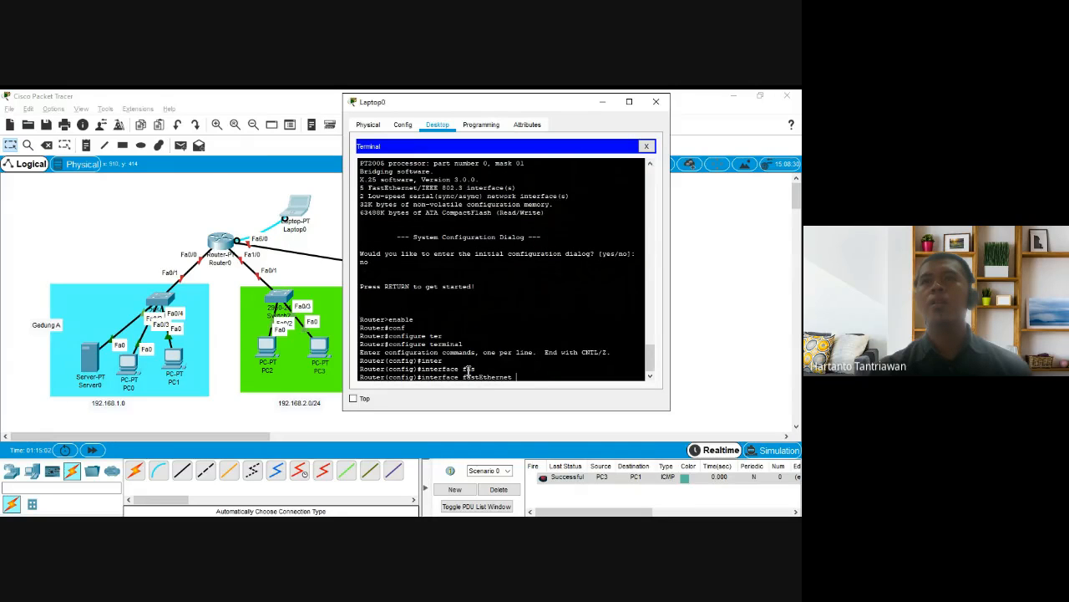
{"action": "type", "text": "0/0"}
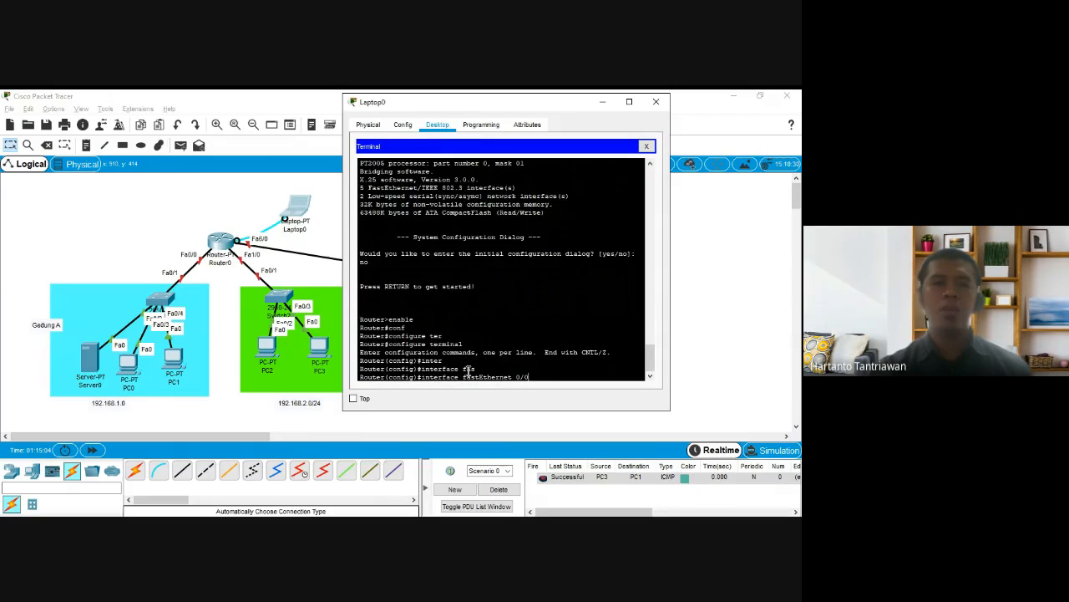
{"action": "type", "text": "dd"}
{"action": "key", "text": "Tab"}
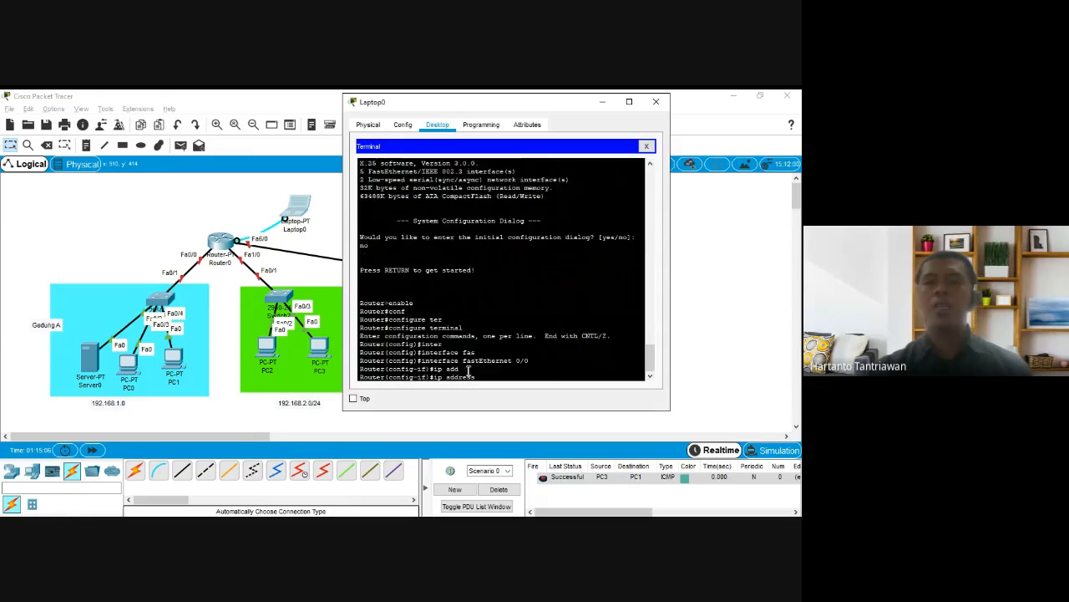
{"action": "type", "text": "192"}
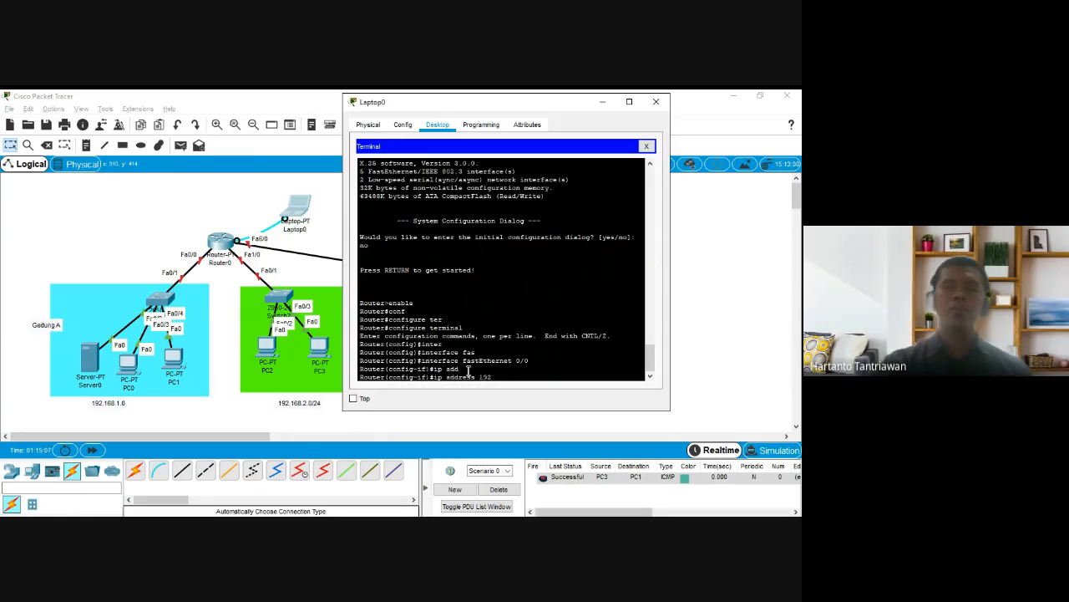
{"action": "type", "text": ".168.1.1 255.255.2"}
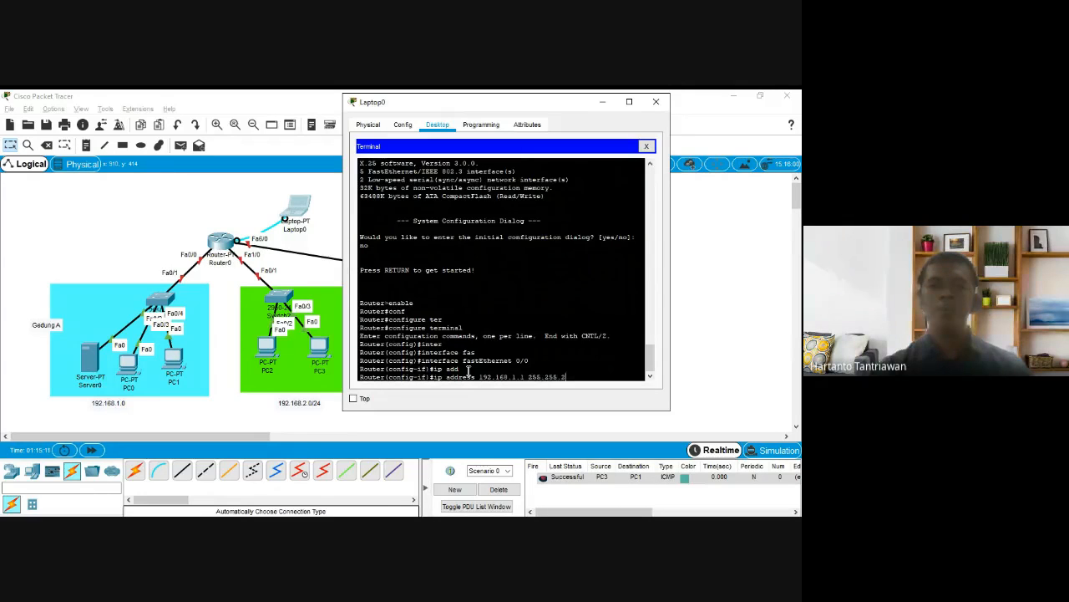
{"action": "type", "text": "55.0"}
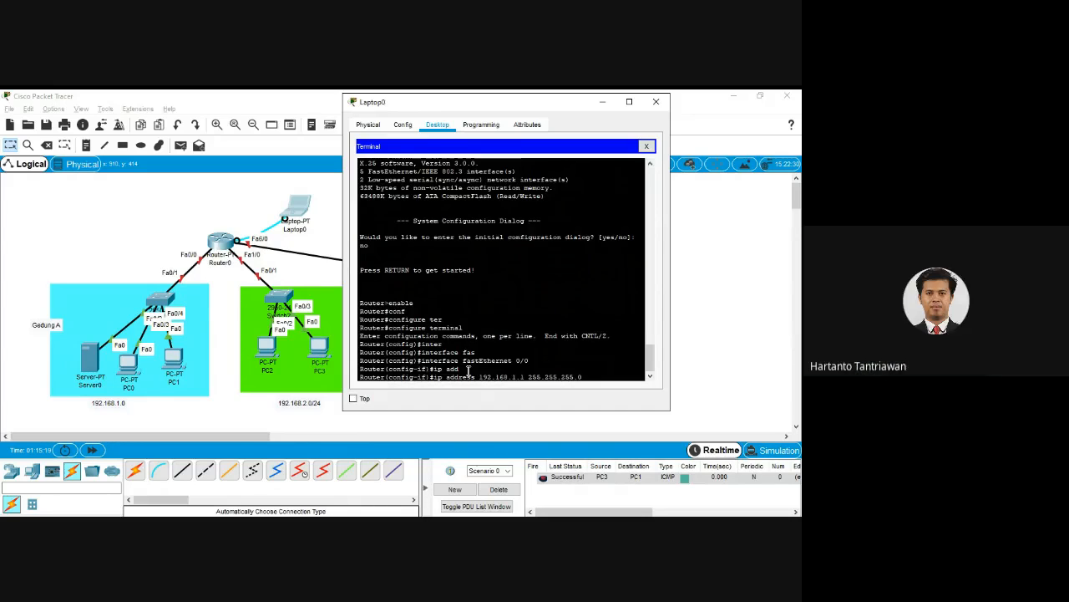
{"action": "key", "text": "Return"}
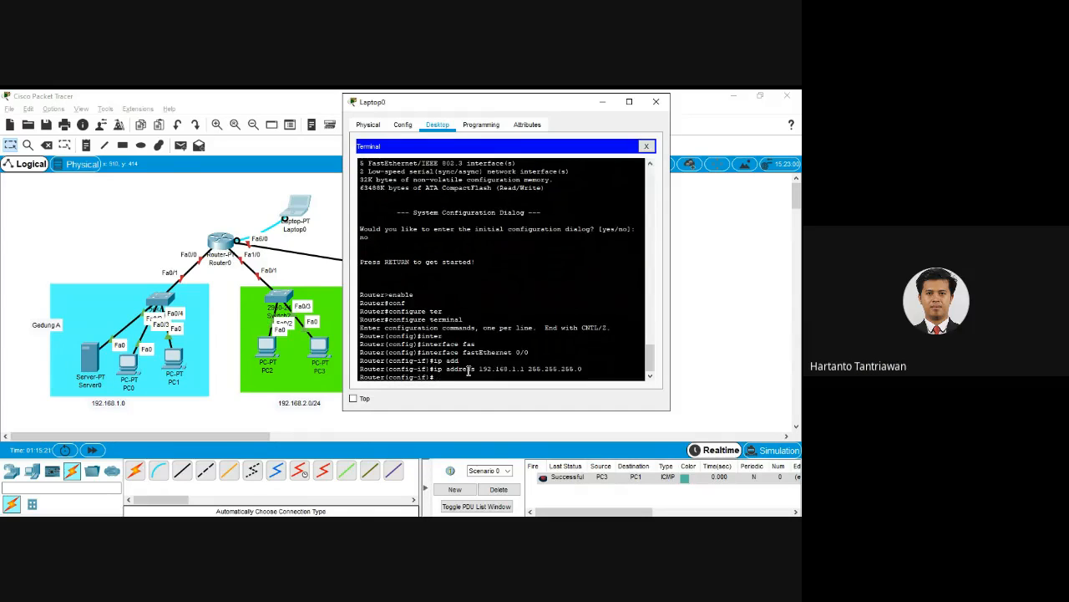
Enable interface fastEthernet 0/0 with no shutdown and return to the configuration prompt
{"action": "type", "text": "no"}
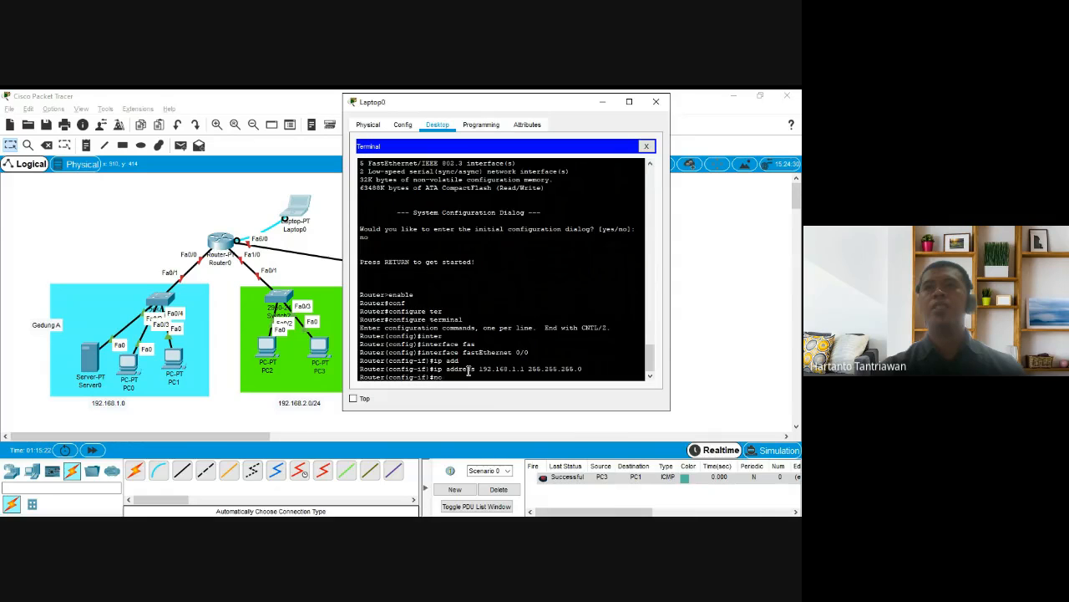
{"action": "type", "text": " shutdown"}
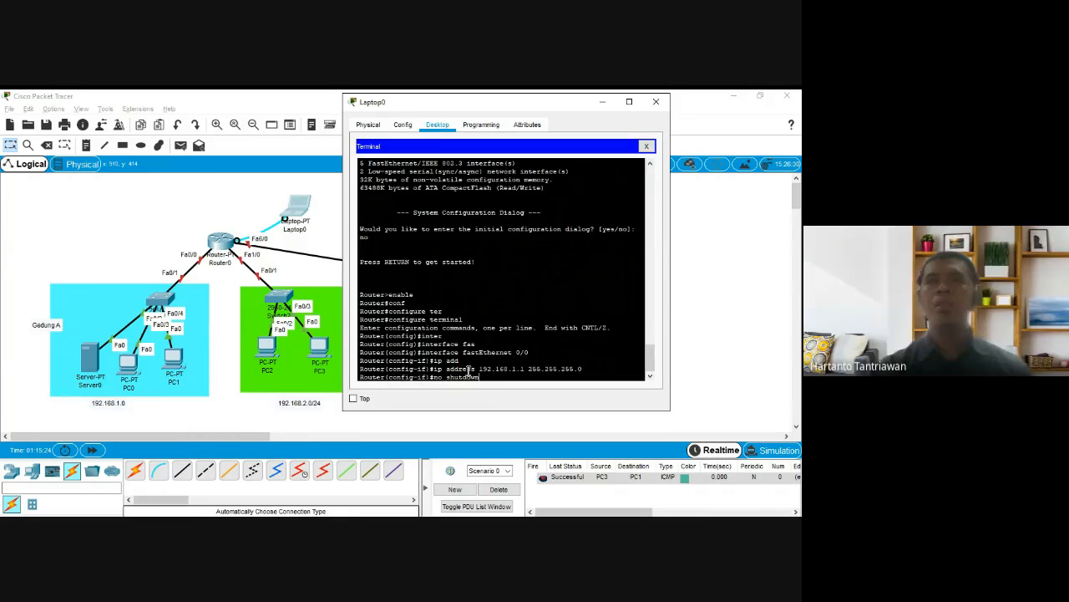
{"action": "key", "text": "Return"}
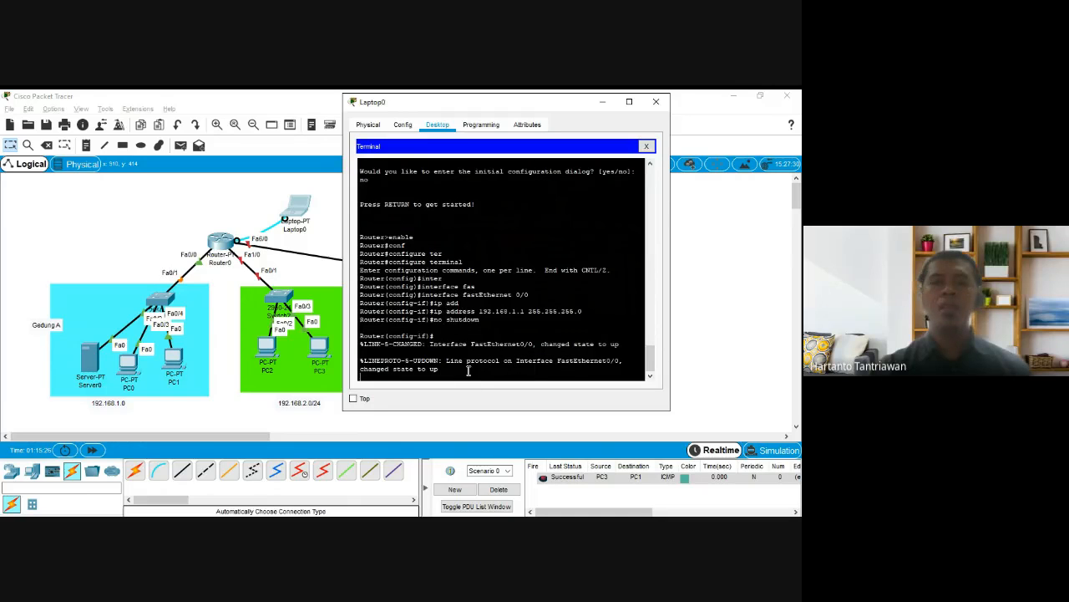
{"action": "key", "text": "Return"}
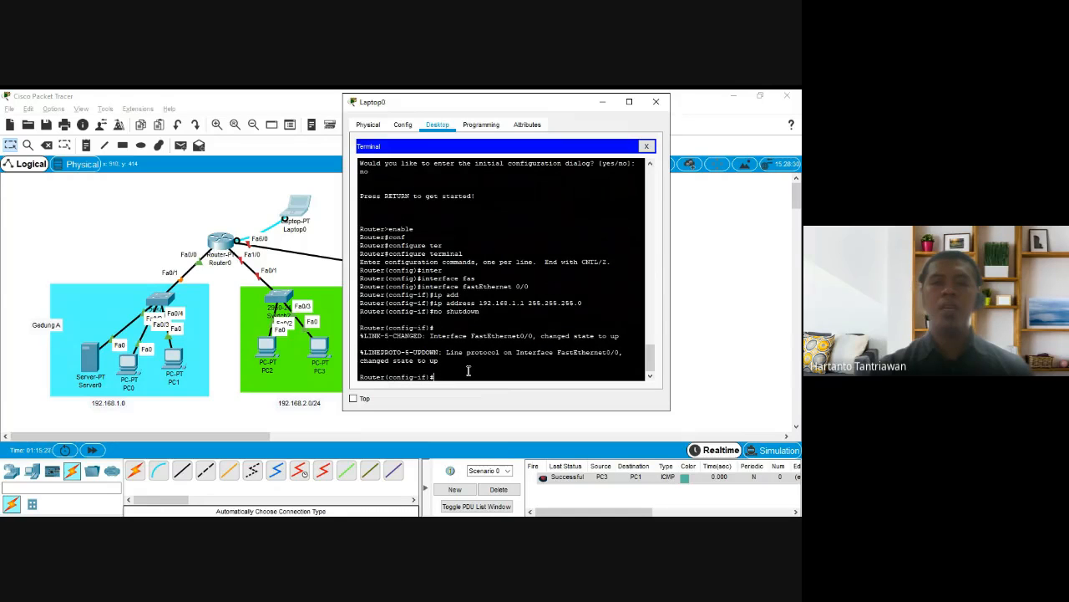
Exit the fastEthernet 0/0 configuration and select interface fastEthernet 1/0
{"action": "type", "text": "exit"}
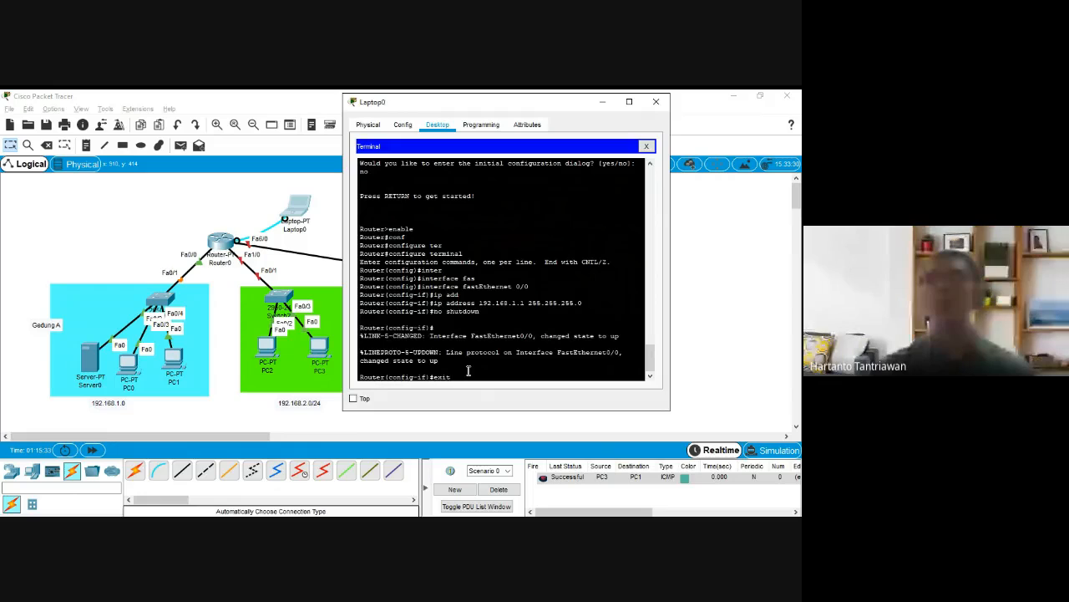
{"action": "key", "text": "Return"}
{"action": "type", "text": "int"}
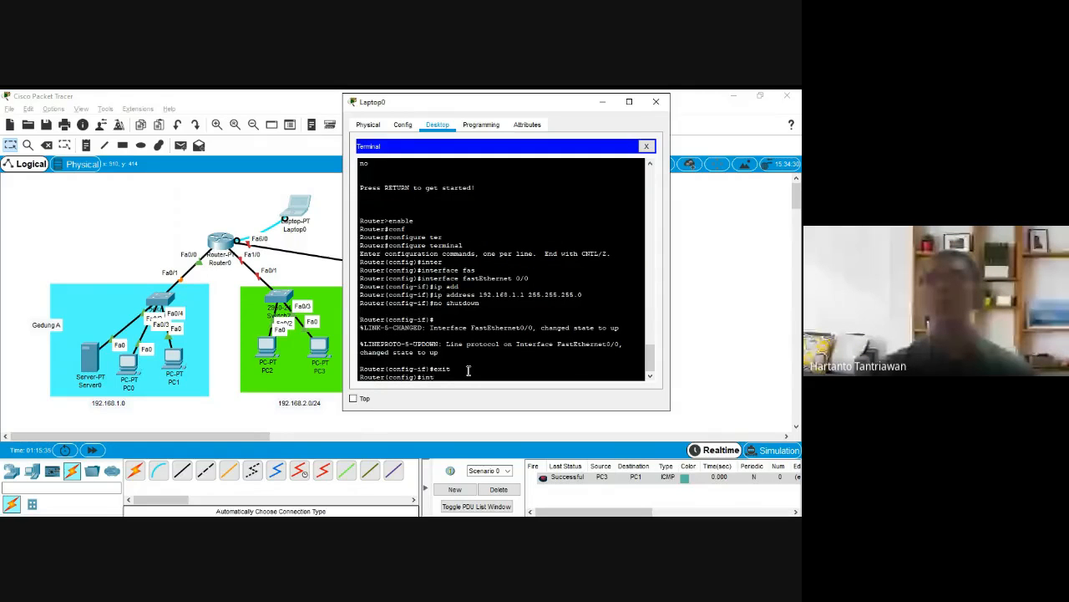
{"action": "type", "text": "er"}
{"action": "key", "text": "Tab"}
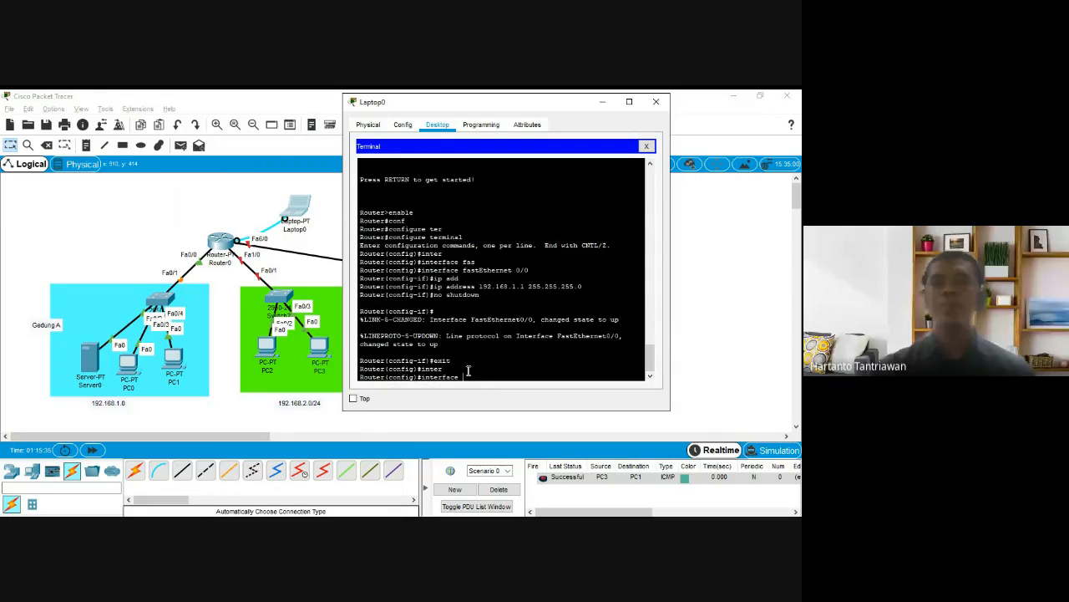
{"action": "type", "text": "fas"}
{"action": "key", "text": "Tab"}
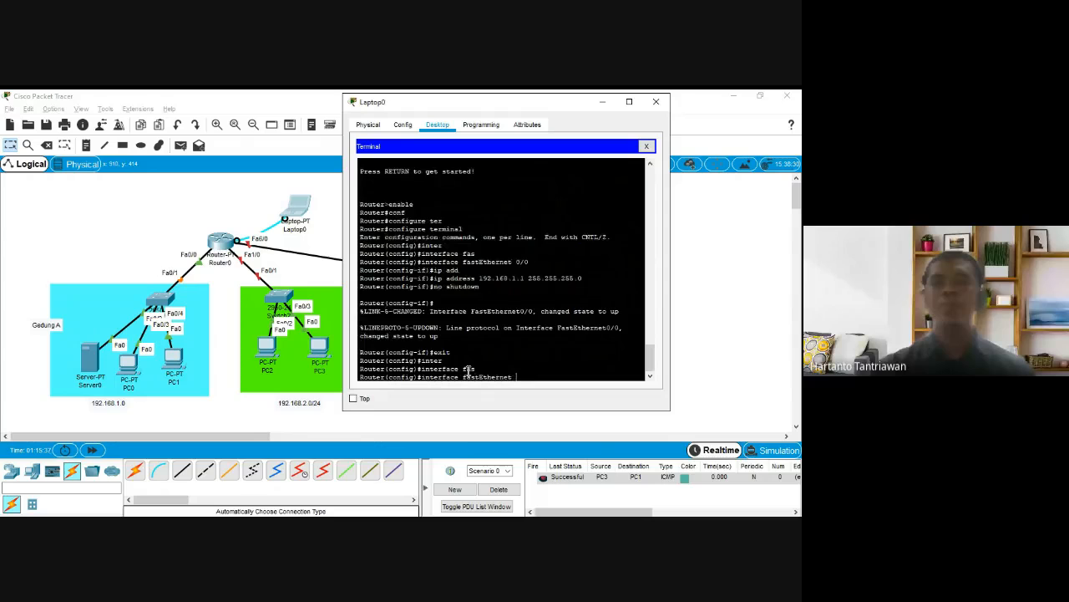
{"action": "type", "text": "1/0"}
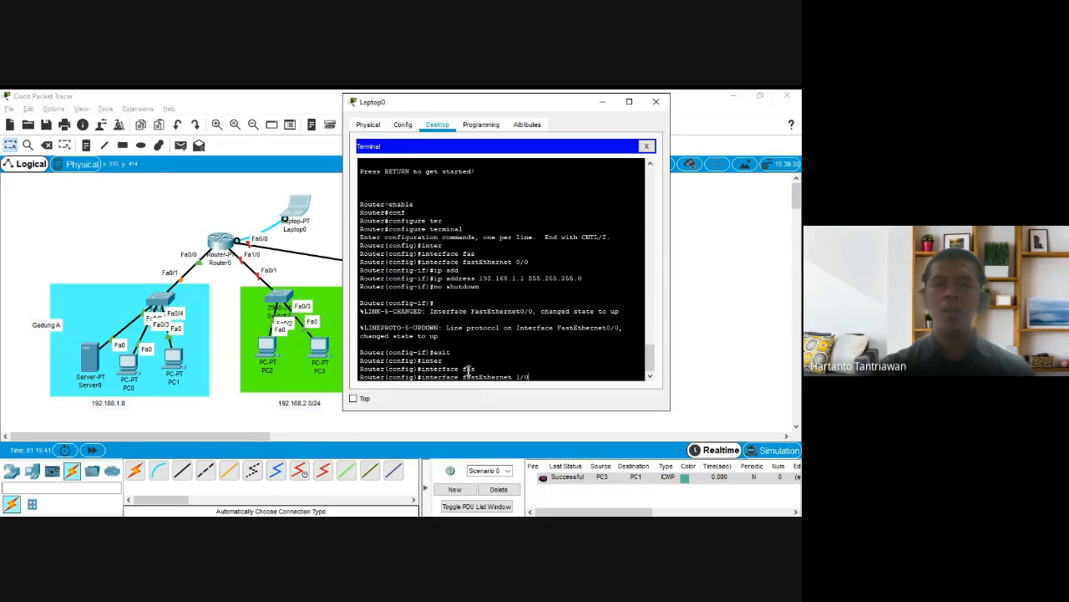
{"action": "key", "text": "Return"}
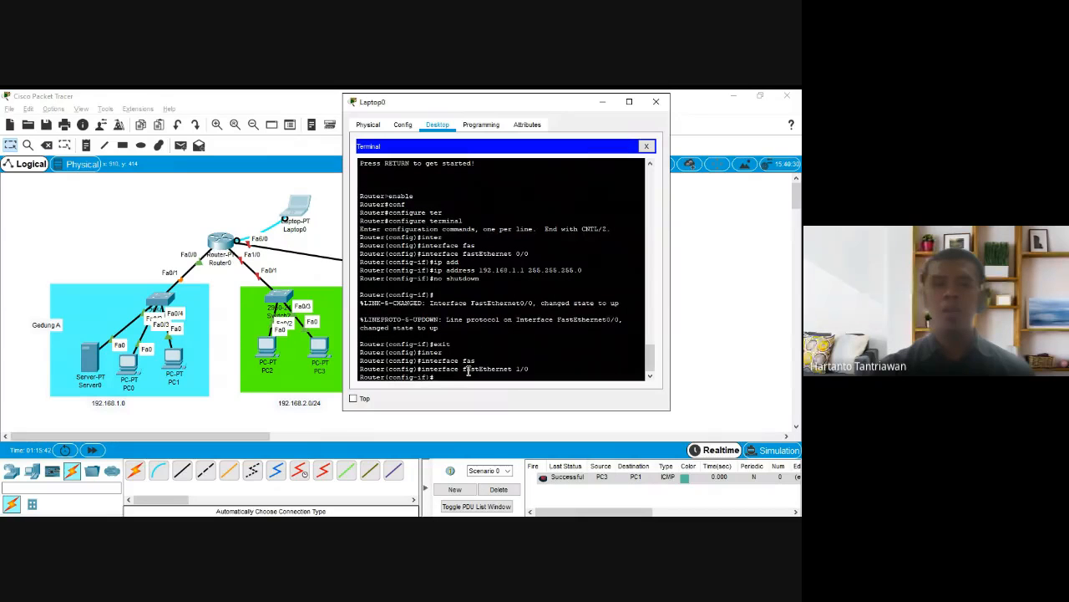
Try to assign address 1921.168.2.1 with subnet mask 255.255.255.0 to interface fastEthernet 1/0
{"action": "type", "text": "ip ad"}
{"action": "key", "text": "Tab"}
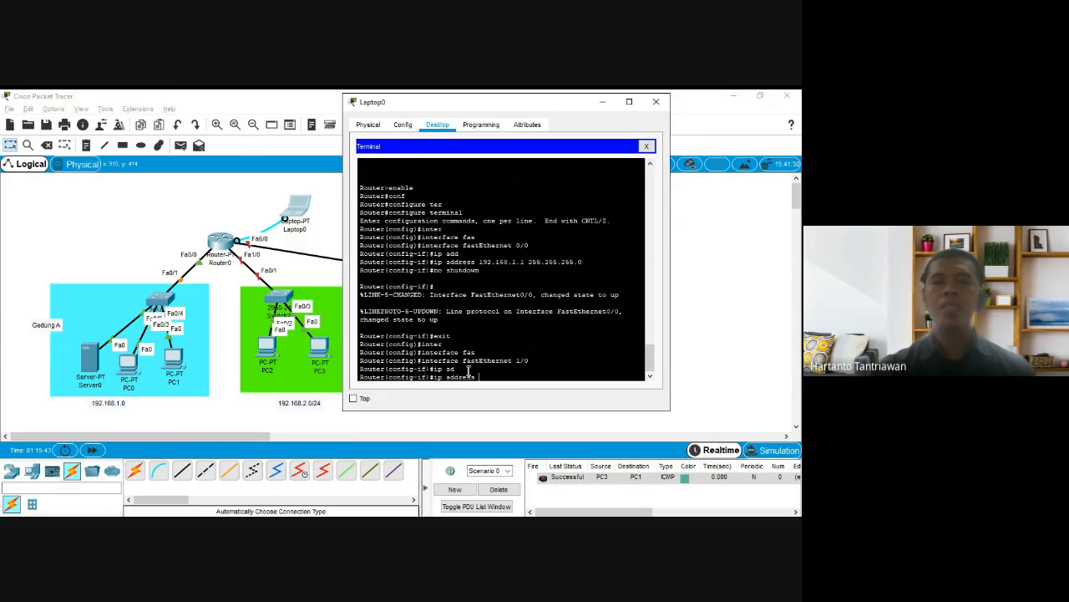
{"action": "type", "text": "192.1"}
{"action": "key", "text": "BackSpace"}
{"action": "key", "text": "BackSpace"}
{"action": "key", "text": "BackSpace"}
{"action": "type", "text": "2"}
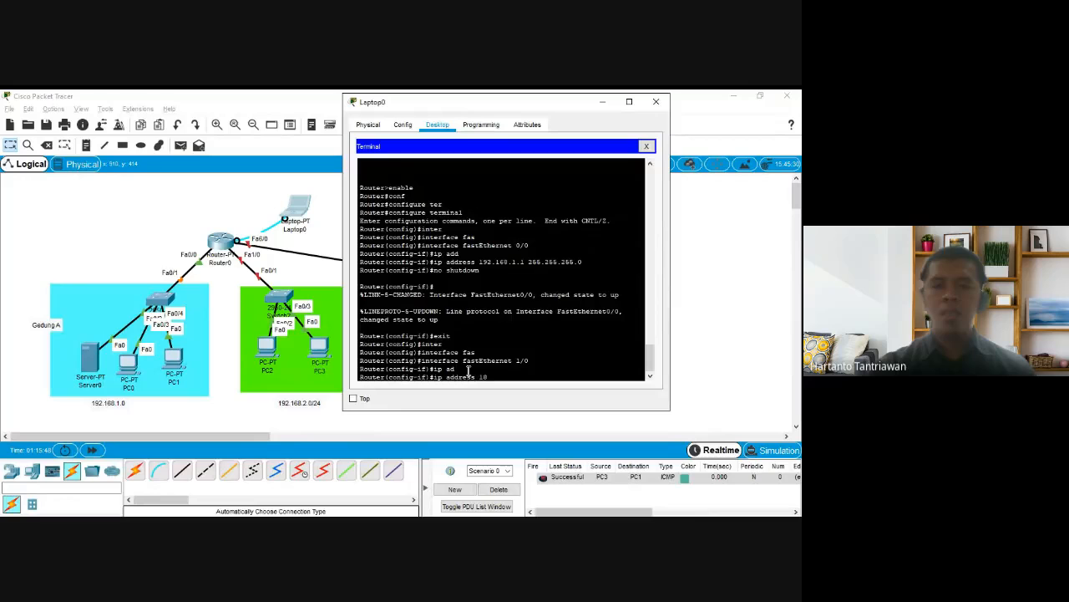
{"action": "type", "text": ".1."}
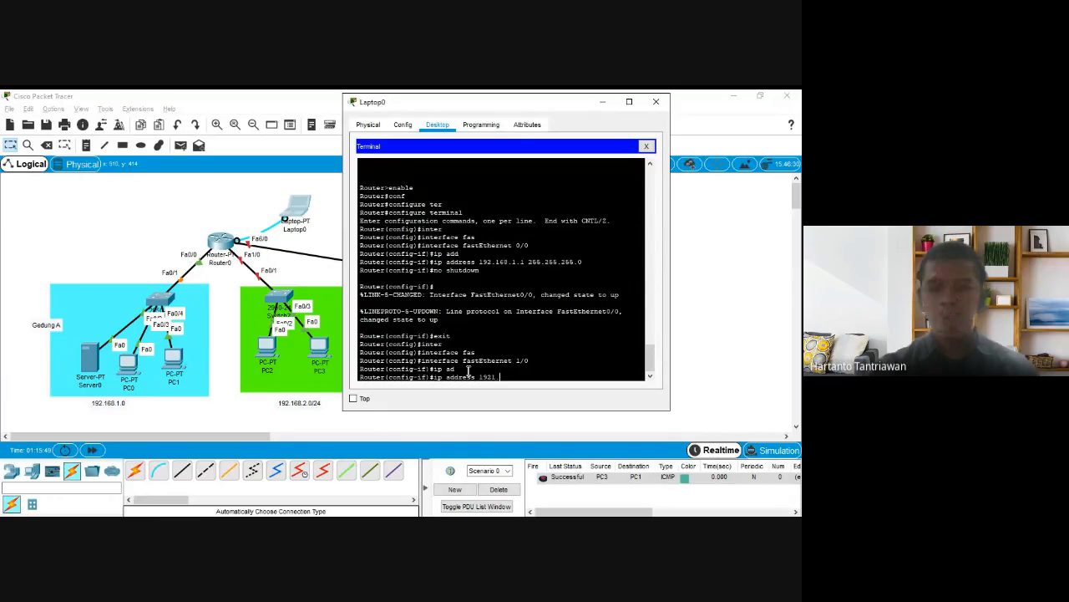
{"action": "type", "text": "168.3 "}
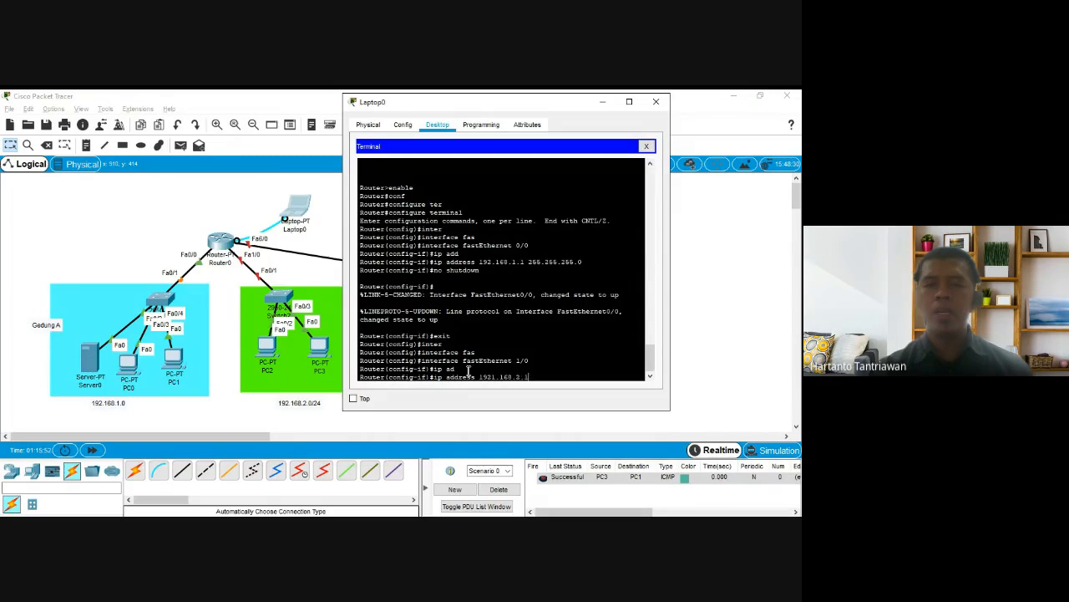
{"action": "type", "text": " 255.255.255.0"}
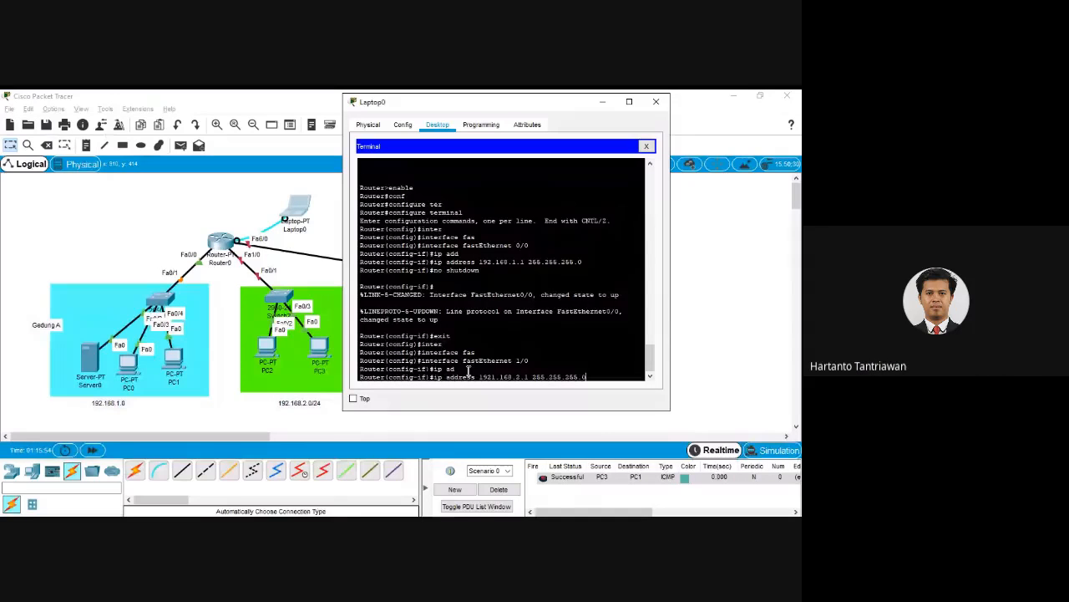
{"action": "key", "text": "Return"}
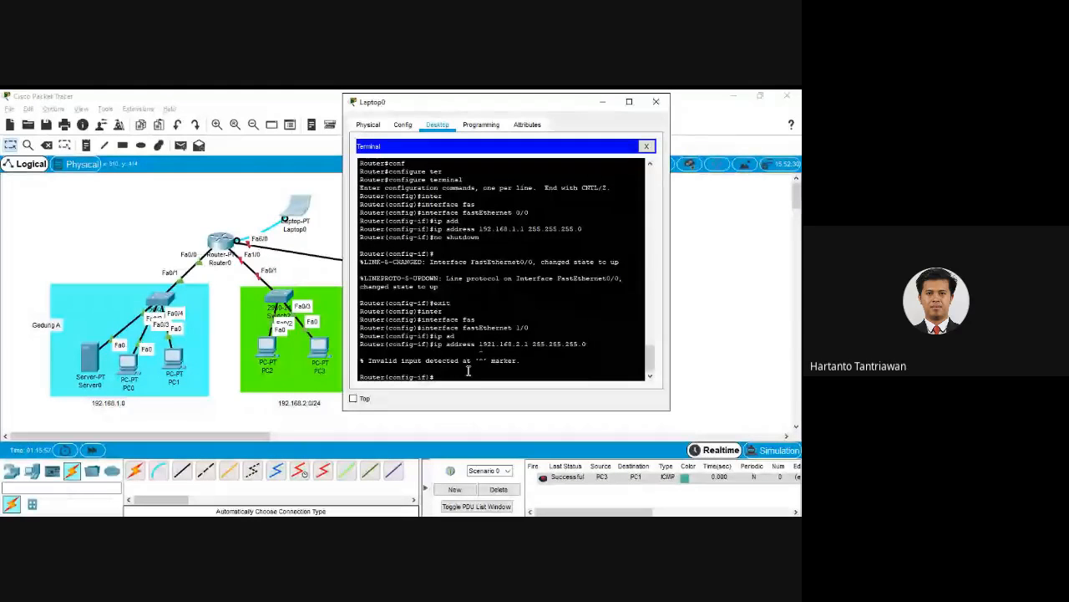
Recall the last ip address command for fastEthernet 1/0 and reissue it with the address corrected to 192.168.2.1
{"action": "key", "text": "Up"}
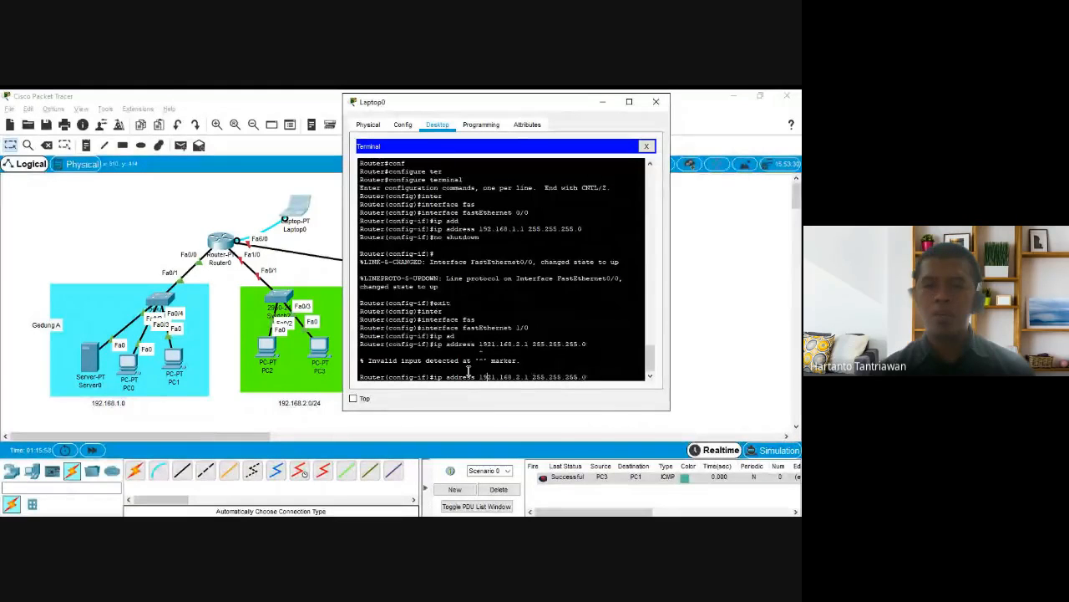
{"action": "key", "text": "Left"}
{"action": "key", "text": "Left"}
{"action": "key", "text": "Left"}
{"action": "key", "text": "Left"}
{"action": "key", "text": "Left"}
{"action": "key", "text": "Left"}
{"action": "key", "text": "Left"}
{"action": "key", "text": "Left"}
{"action": "key", "text": "Left"}
{"action": "key", "text": "Left"}
{"action": "key", "text": "Left"}
{"action": "key", "text": "Left"}
{"action": "key", "text": "Left"}
{"action": "key", "text": "Left"}
{"action": "key", "text": "Left"}
{"action": "key", "text": "Left"}
{"action": "key", "text": "Left"}
{"action": "key", "text": "Left"}
{"action": "key", "text": "Left"}
{"action": "key", "text": "Left"}
{"action": "key", "text": "BackSpace"}
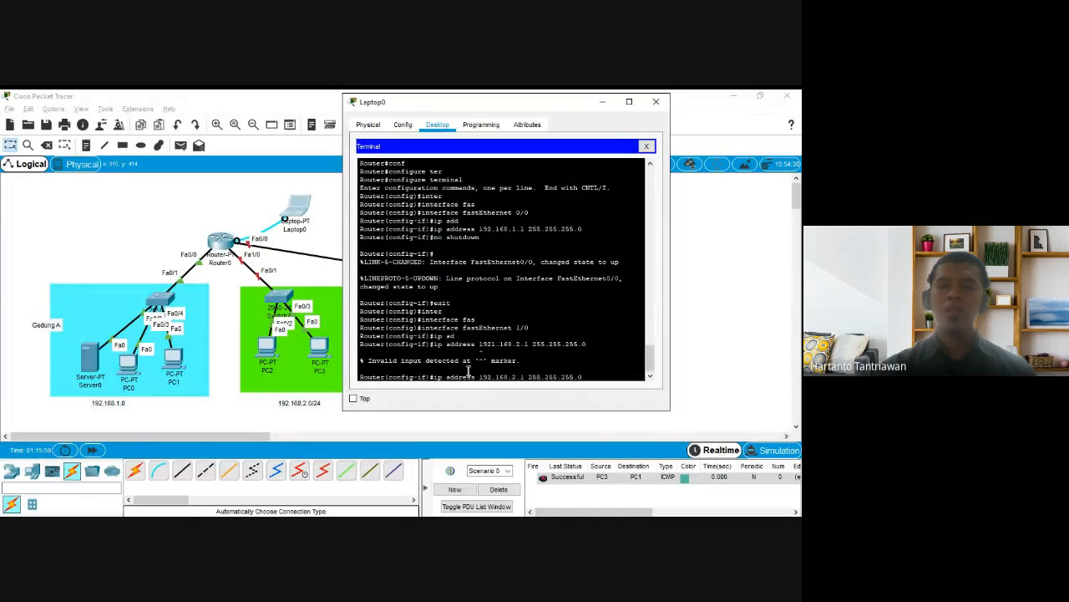
{"action": "key", "text": "Return"}
Set the ip helper-address of interface fastEthernet 1/0 to 192.168.1.2
{"action": "type", "text": "ip"}
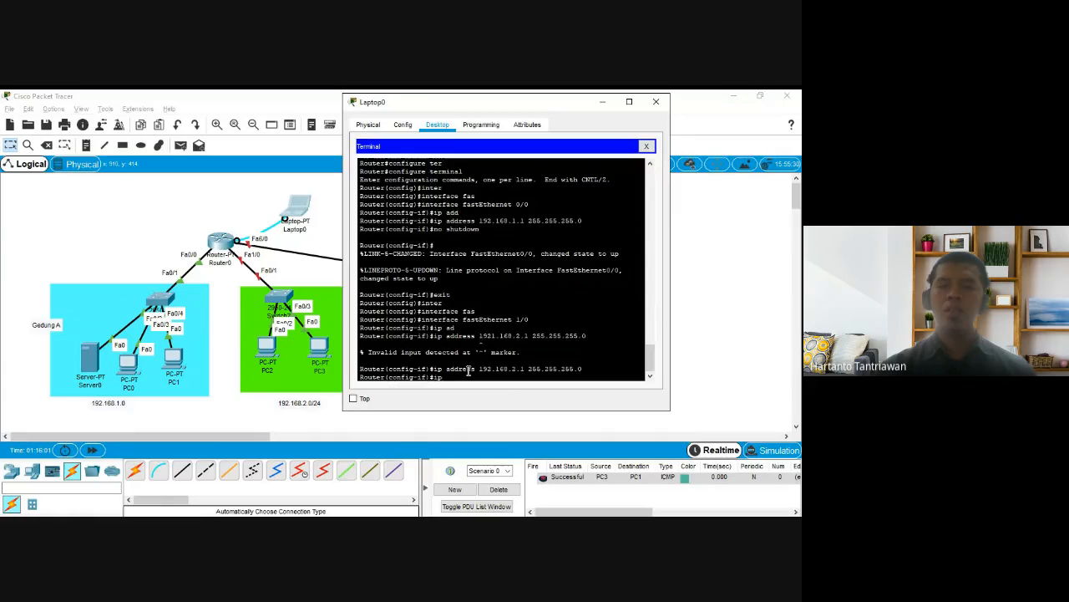
{"action": "type", "text": " adel"}
{"action": "key", "text": "Tab"}
{"action": "key", "text": "Tab"}
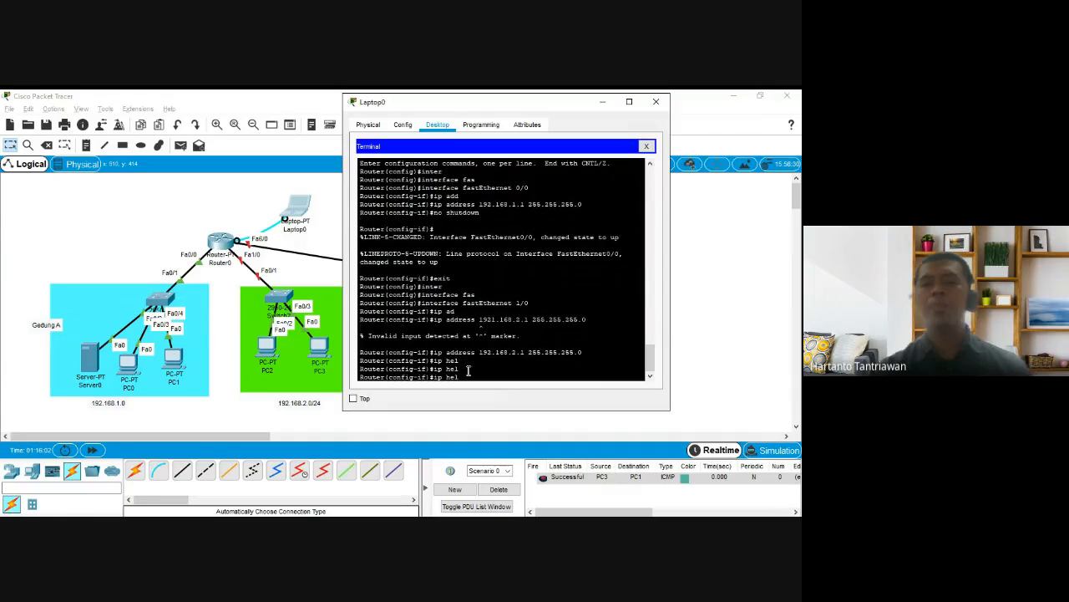
{"action": "type", "text": "pe"}
{"action": "key", "text": "Tab"}
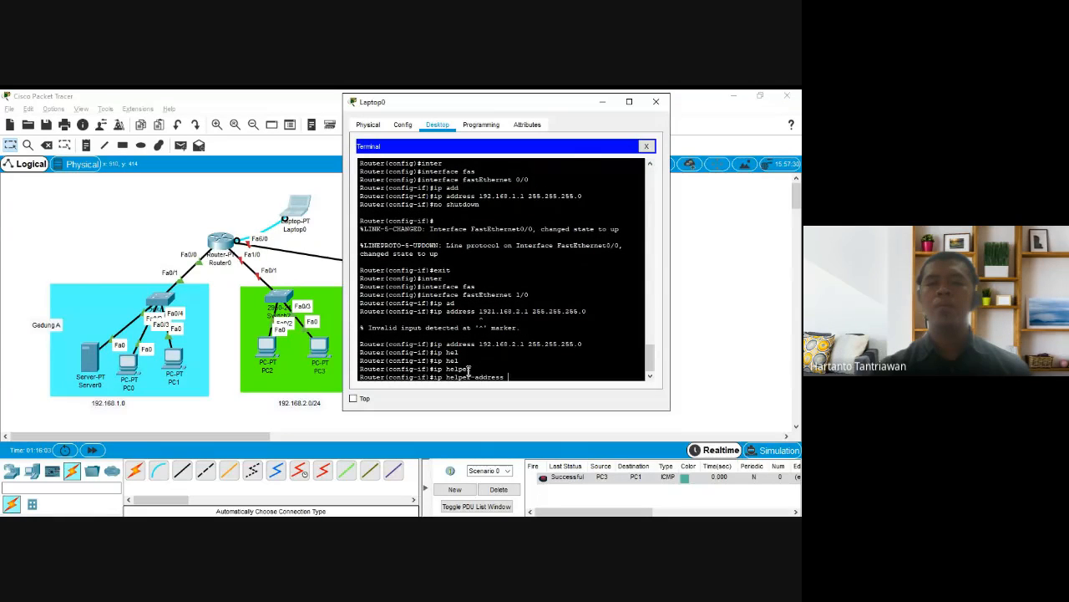
{"action": "type", "text": "192.168.1.2"}
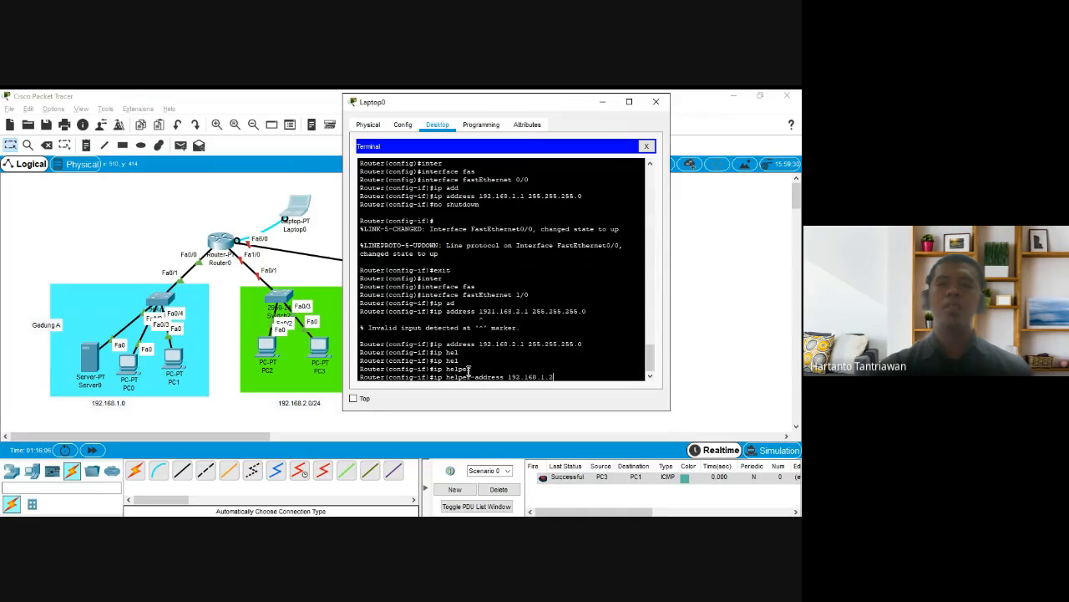
{"action": "key", "text": "Return"}
Enable interface fastEthernet 1/0 with no shutdown and exit its interface configuration
{"action": "type", "text": "no shu"}
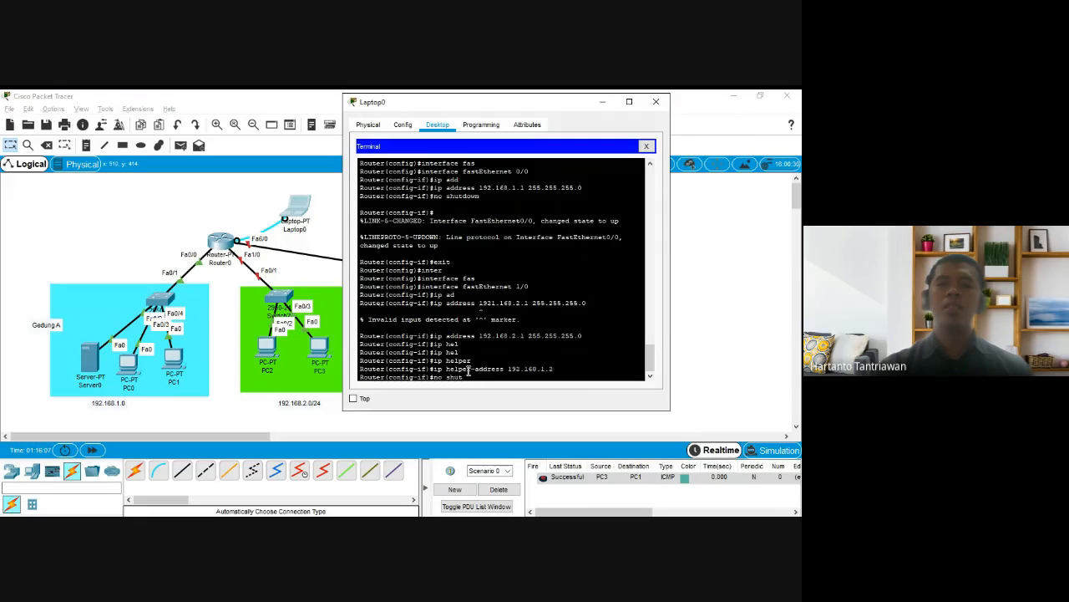
{"action": "type", "text": "t"}
{"action": "key", "text": "Tab"}
{"action": "key", "text": "Return"}
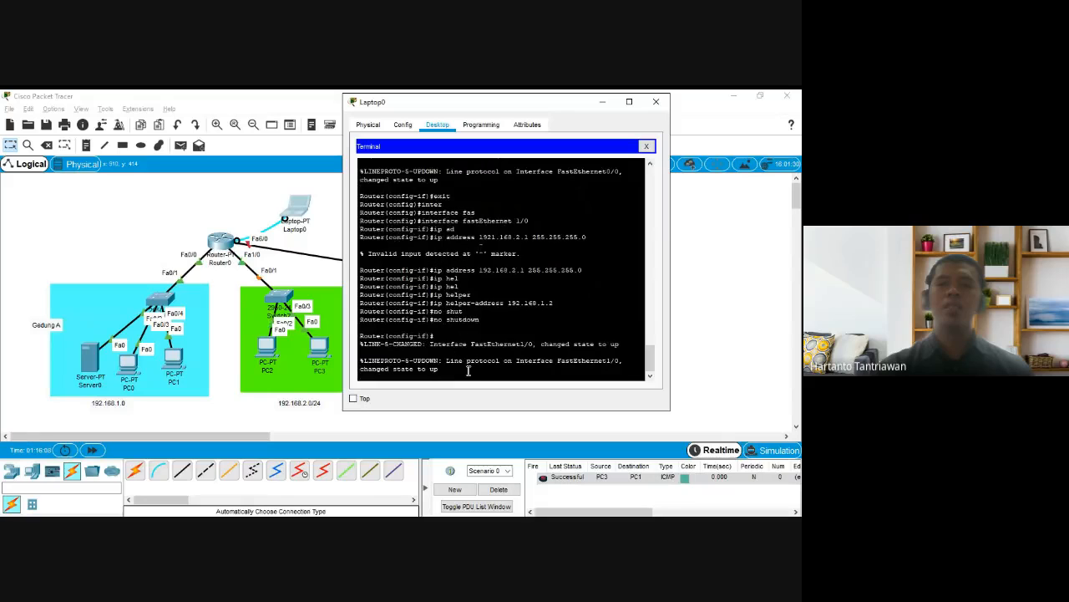
{"action": "type", "text": "er(config-if)#e"}
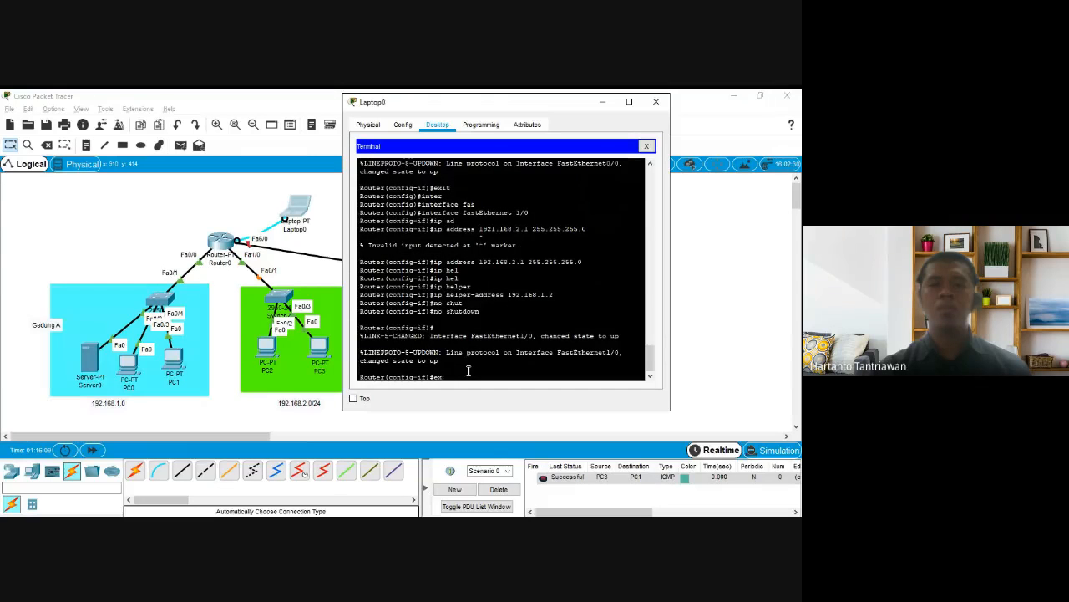
{"action": "type", "text": "x"}
{"action": "key", "text": "Return"}
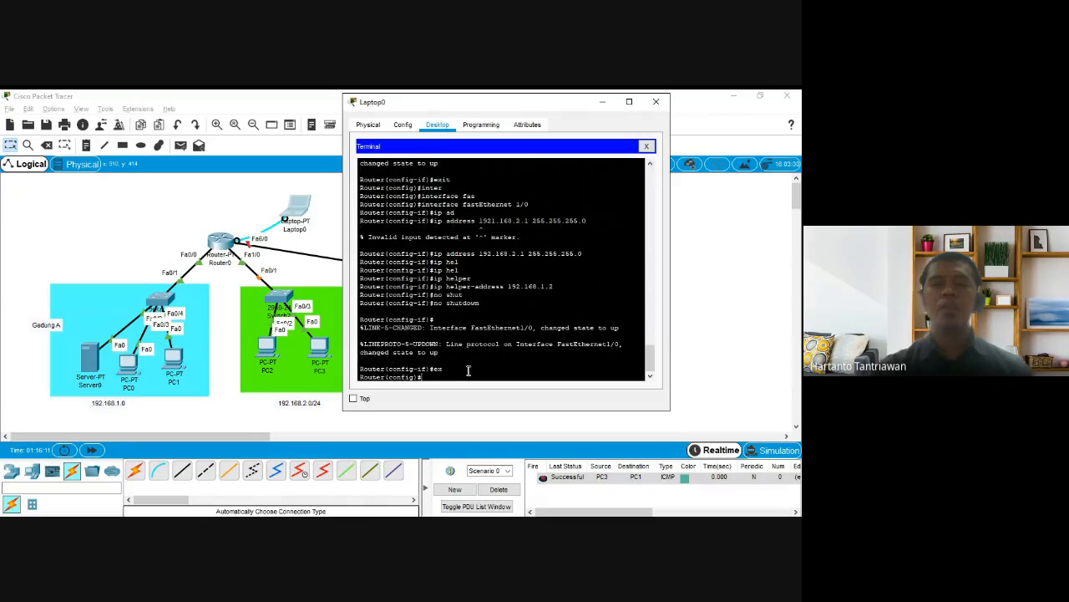
Enter the configuration of interface fastEthernet 6/0 on the router
{"action": "type", "text": "inter"}
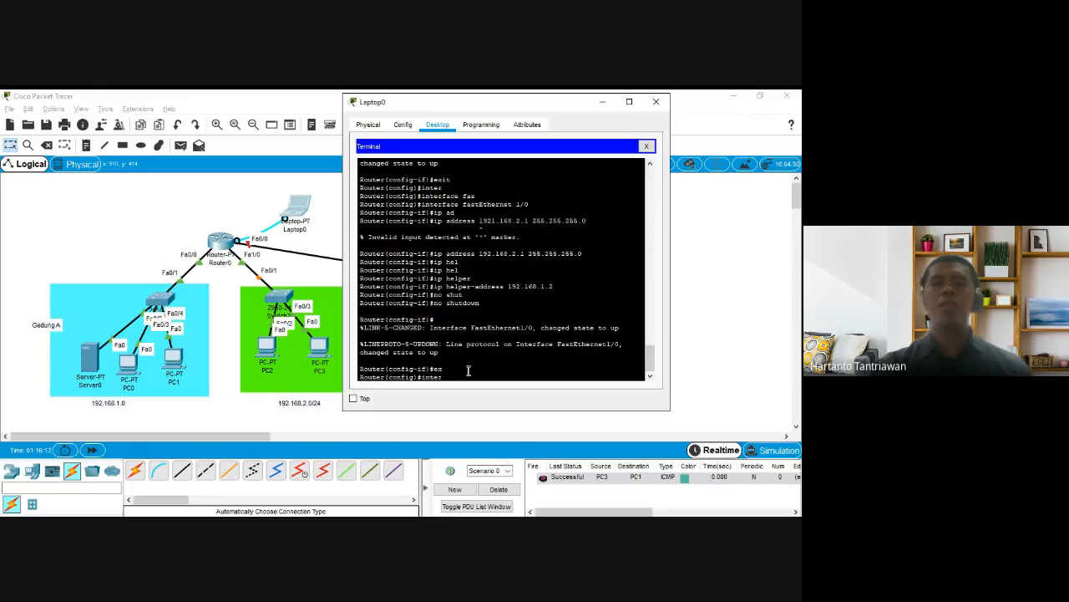
{"action": "key", "text": "Tab"}
{"action": "type", "text": "fas"}
{"action": "key", "text": "Tab"}
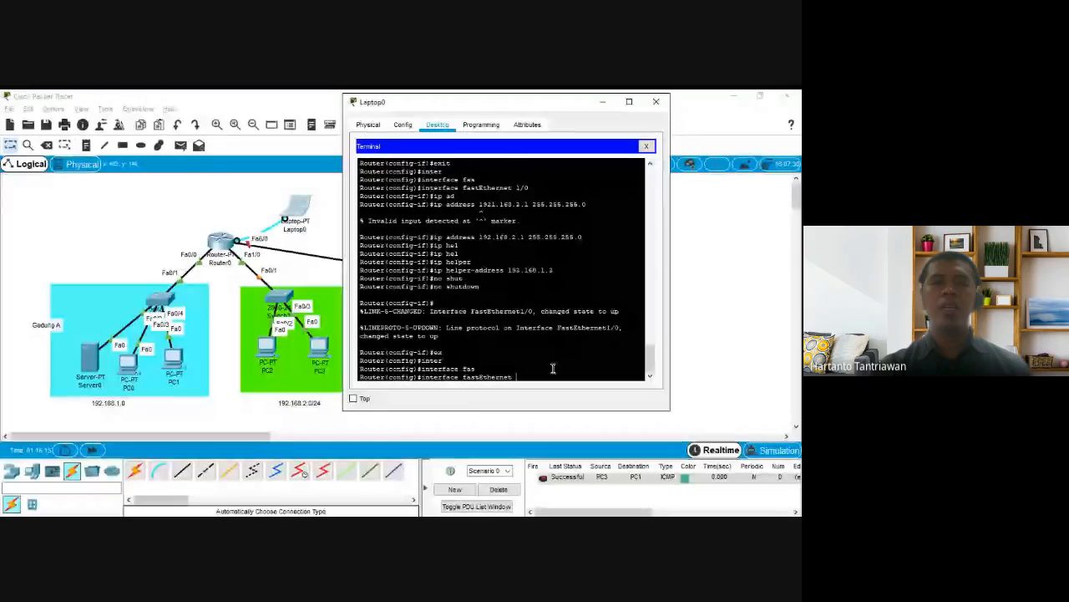
{"action": "type", "text": "6/"}
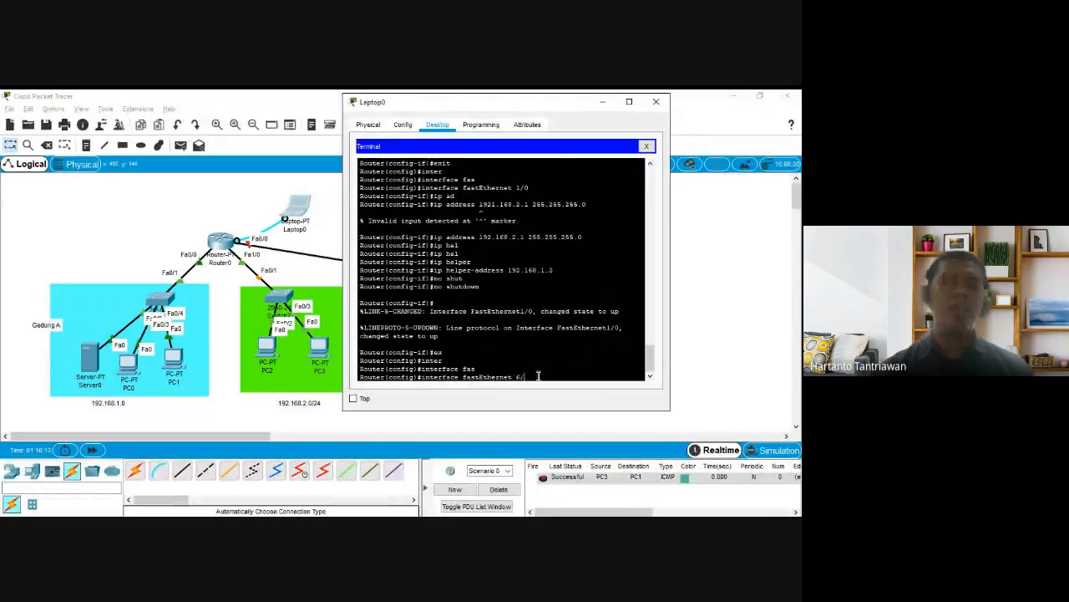
{"action": "type", "text": "0"}
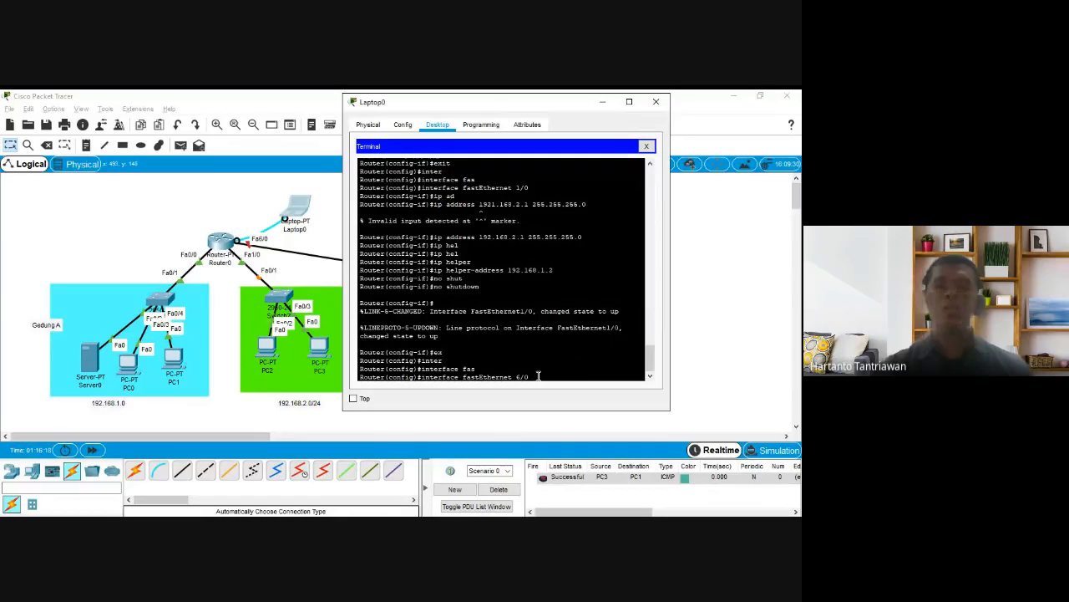
{"action": "key", "text": "Return"}
Assign IP address 192.168.3.1 with subnet mask 255.255.255.0 to interface fastEthernet 6/0
{"action": "type", "text": "ip add"}
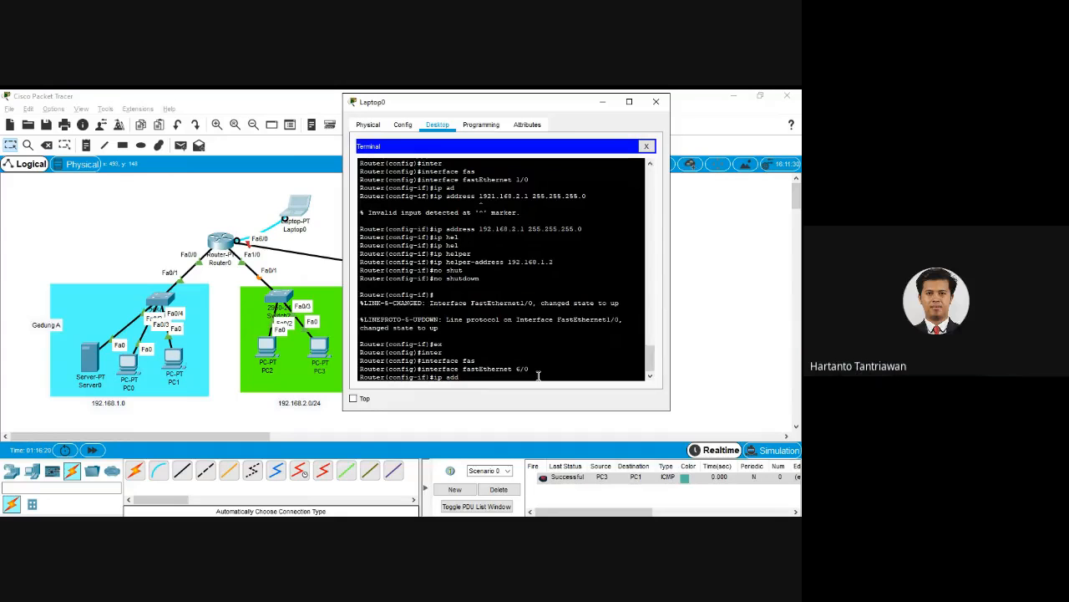
{"action": "key", "text": "Tab"}
{"action": "type", "text": "192.1"}
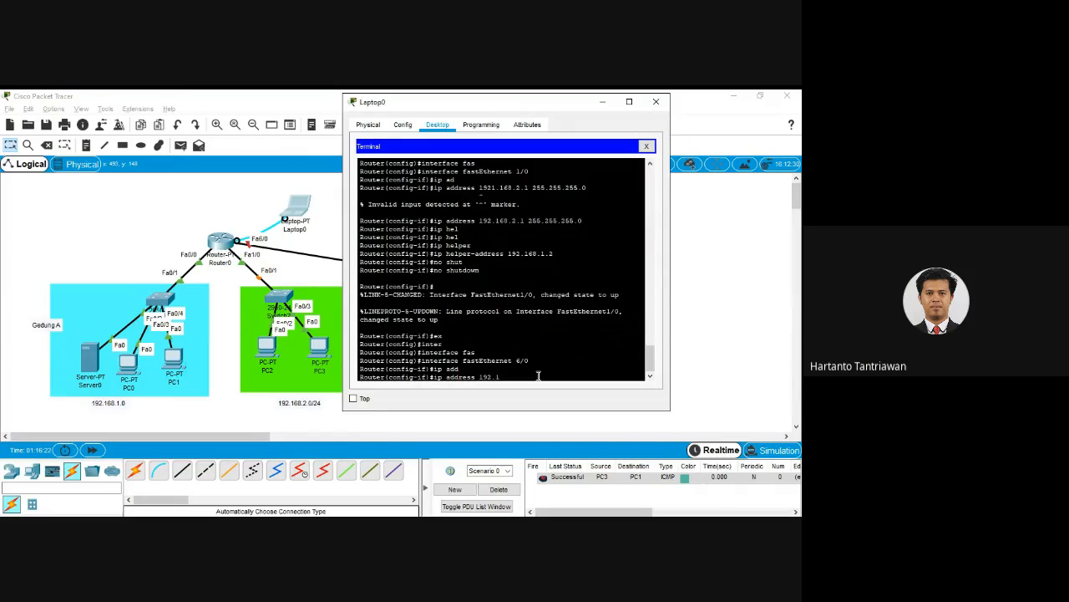
{"action": "type", "text": "68"}
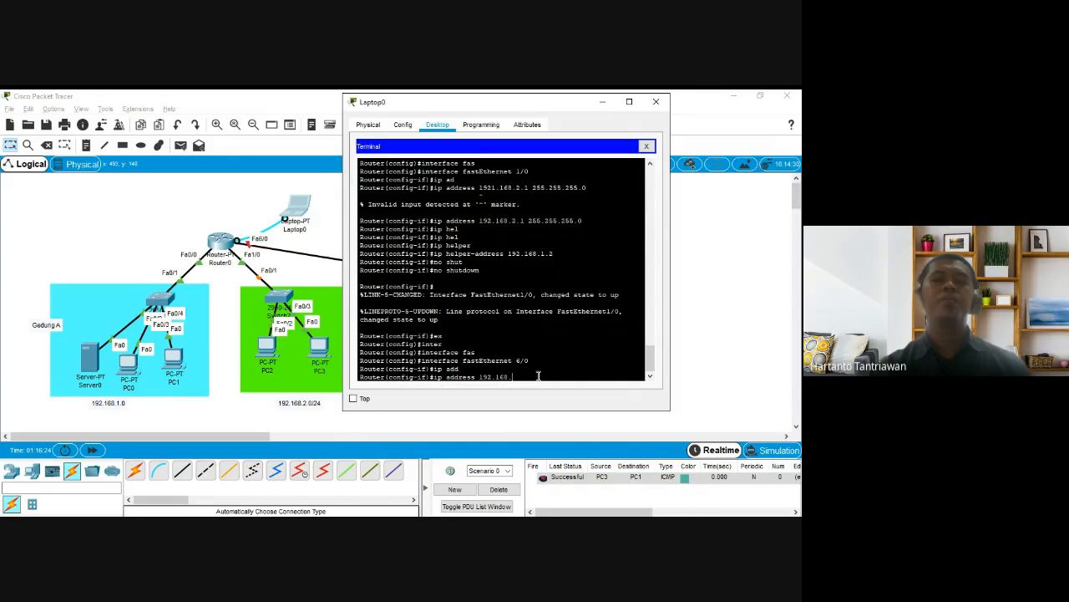
{"action": "type", "text": ".3.1"}
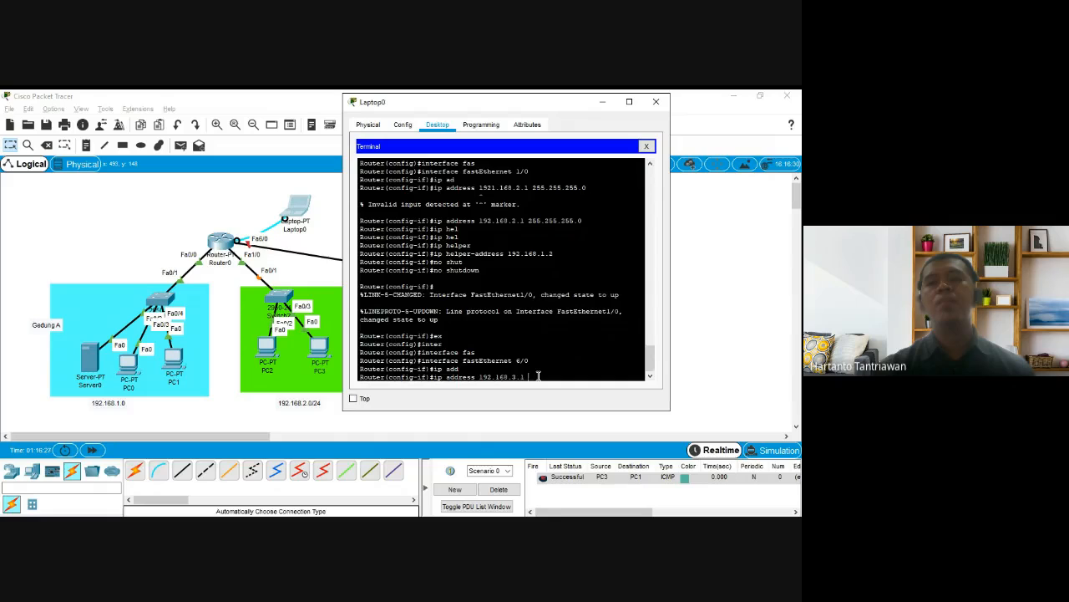
{"action": "type", "text": " 255.255.255."}
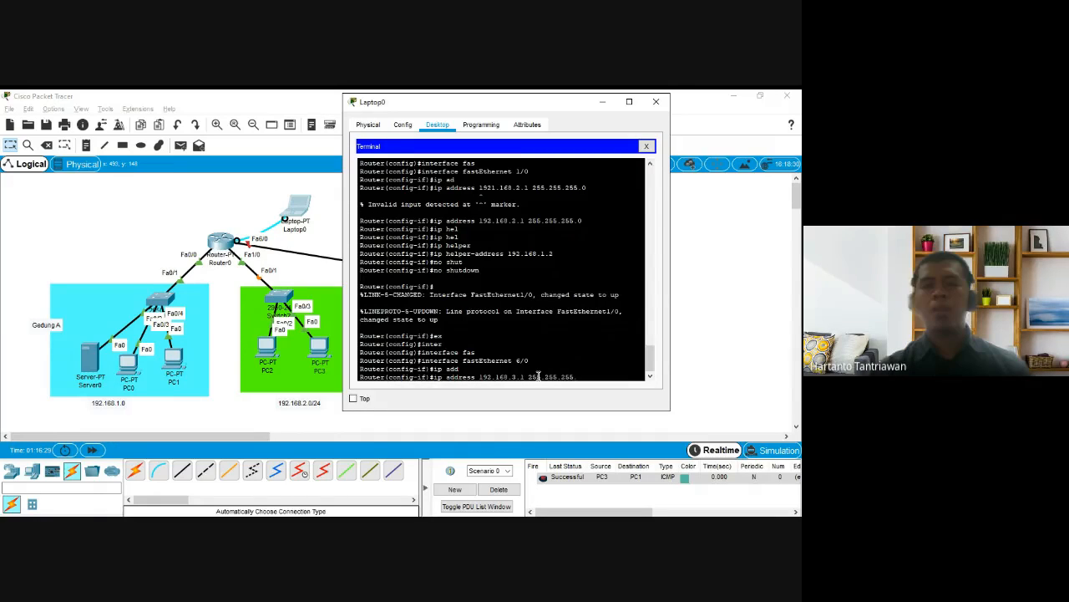
{"action": "type", "text": "0"}
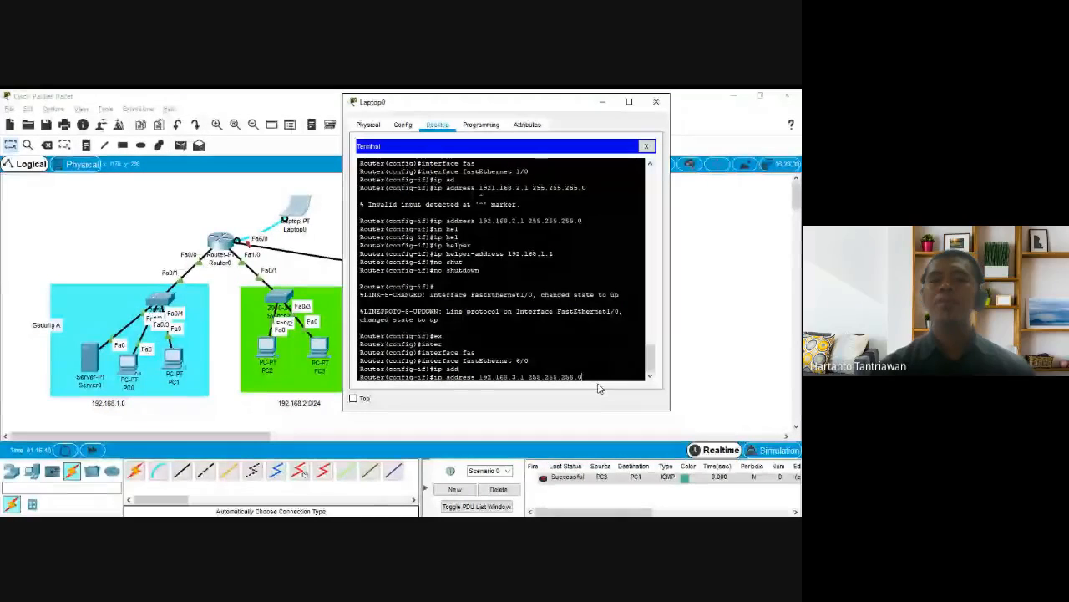
{"action": "key", "text": "Return"}
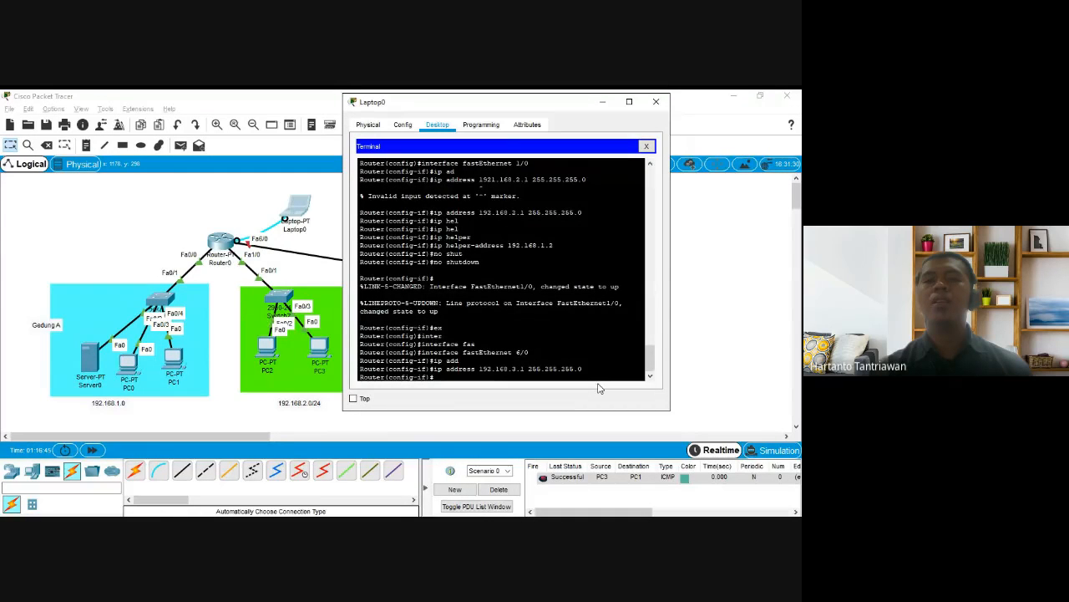
Set the ip helper-address of interface fastEthernet 6/0 to 192.168.1.2
{"action": "type", "text": "no shut"}
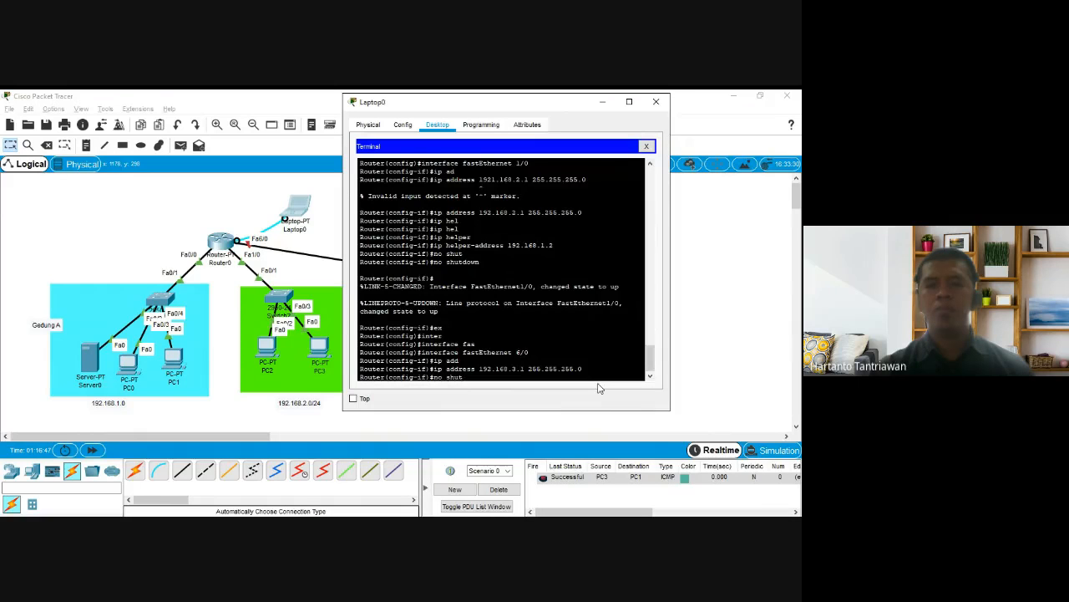
{"action": "key", "text": "BackSpace"}
{"action": "key", "text": "BackSpace"}
{"action": "key", "text": "BackSpace"}
{"action": "type", "text": "p helper"}
{"action": "key", "text": "Tab"}
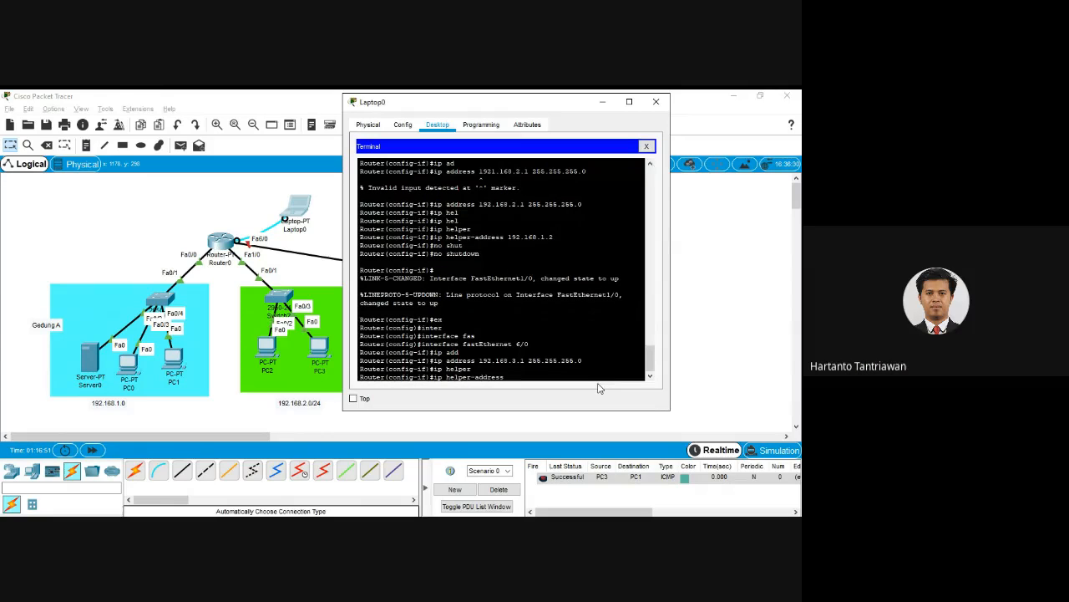
{"action": "type", "text": "192.168.1.2"}
{"action": "key", "text": "Return"}
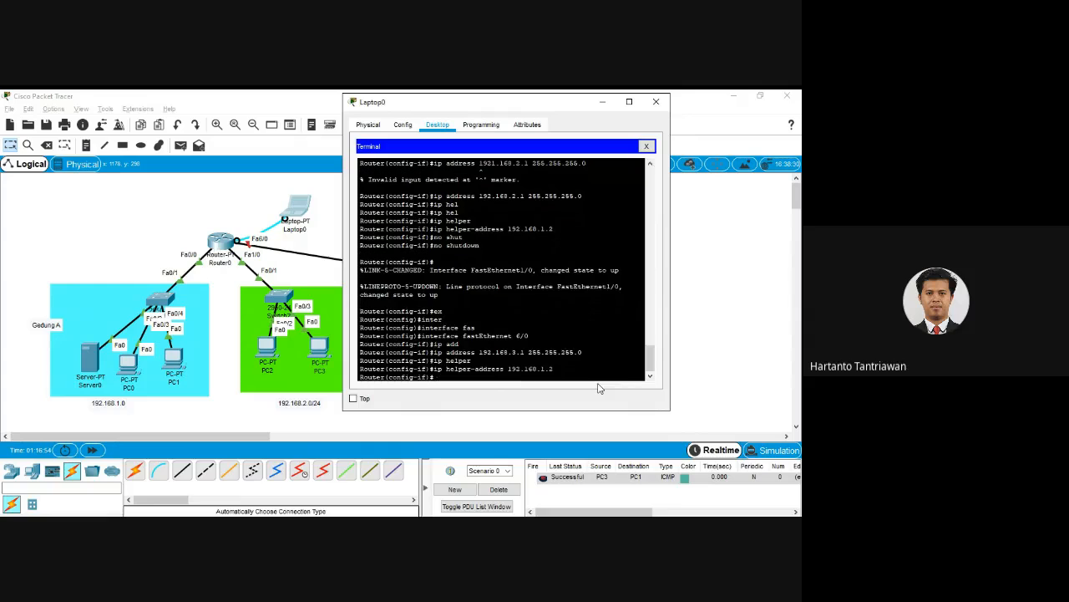
Enable interface fastEthernet 6/0 with no shutdown
{"action": "type", "text": "no sh"}
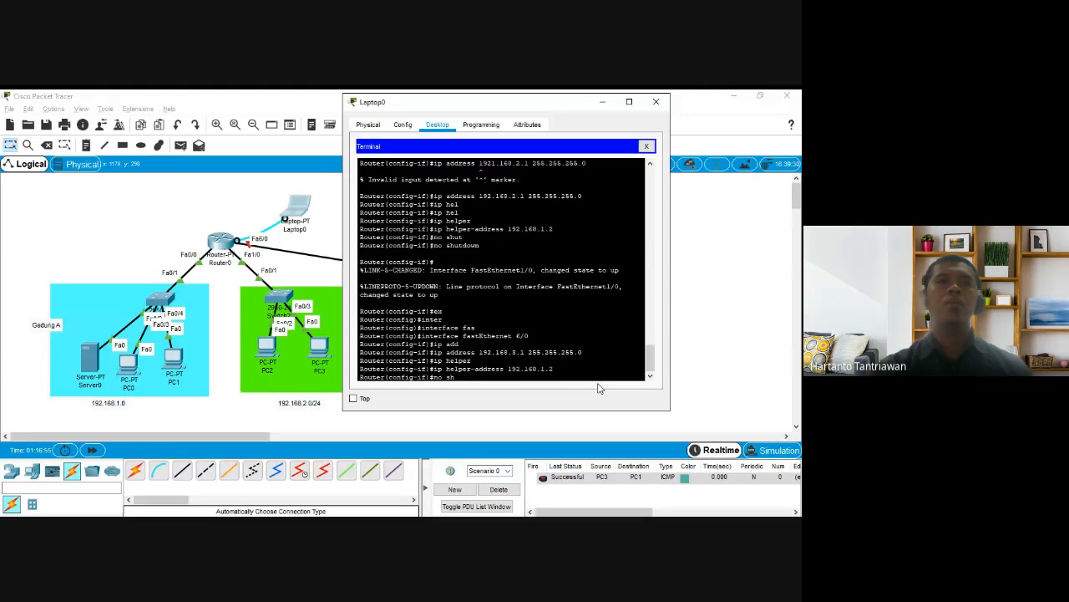
{"action": "type", "text": "ut"}
{"action": "key", "text": "Tab"}
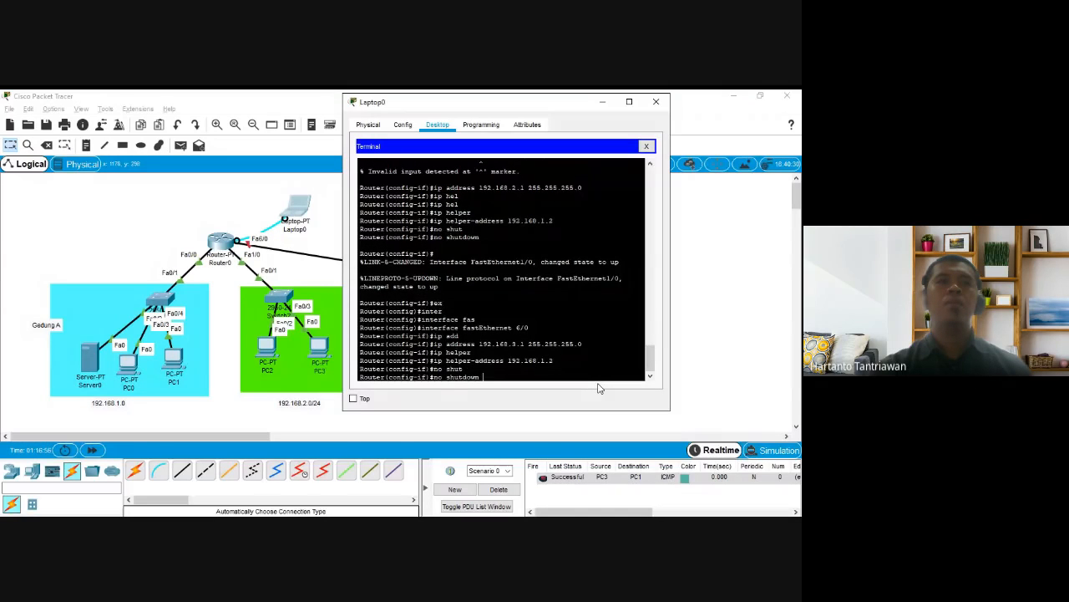
{"action": "key", "text": "Return"}
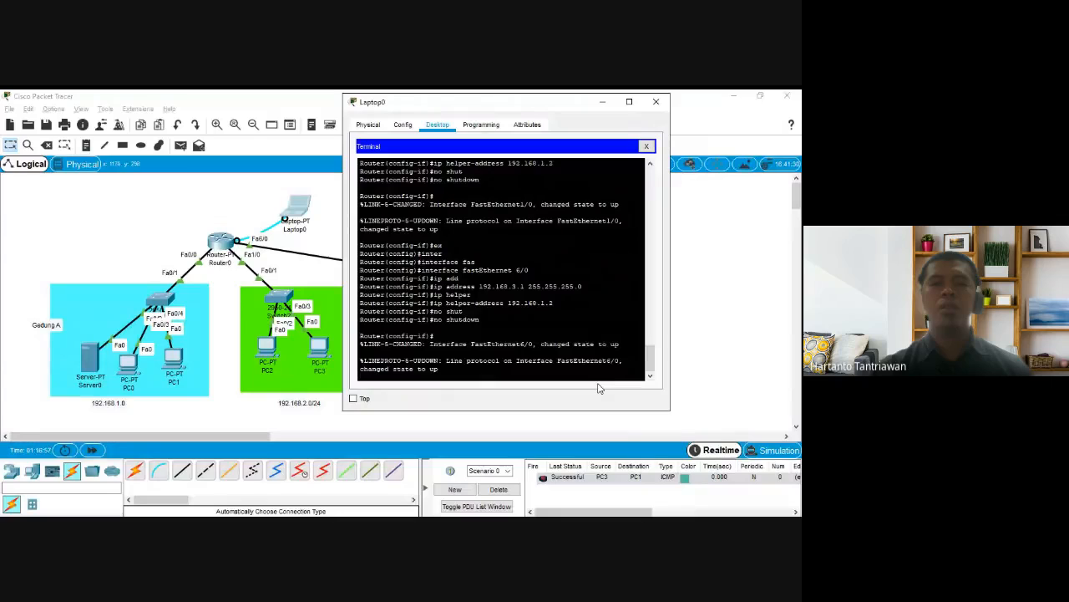
{"action": "key", "text": "Return"}
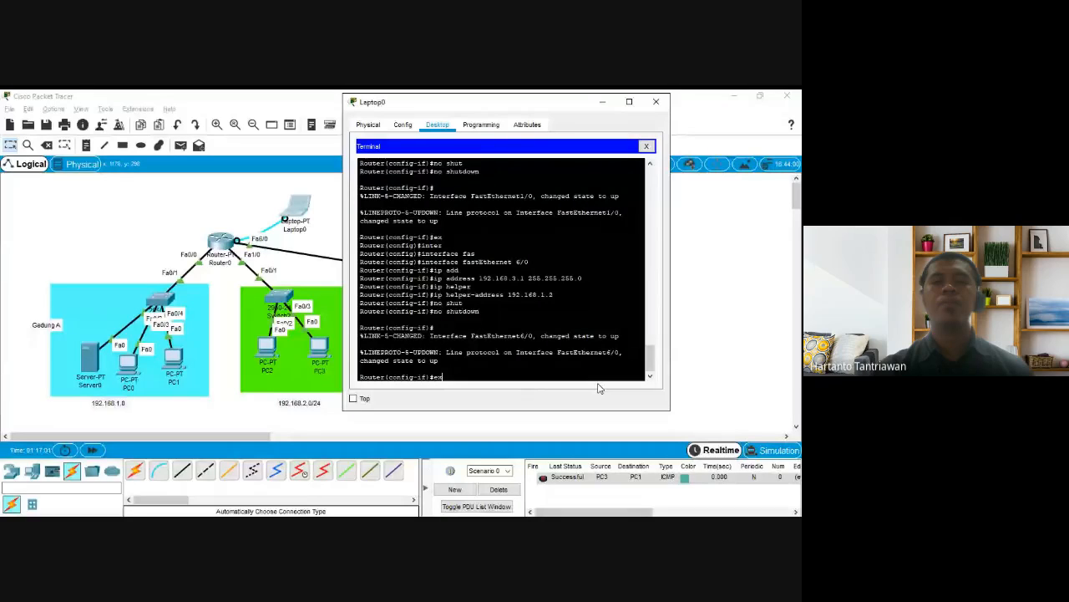
Exit the router's configuration modes back to the privileged prompt and minimize the Laptop0 window
{"action": "key", "text": "Return"}
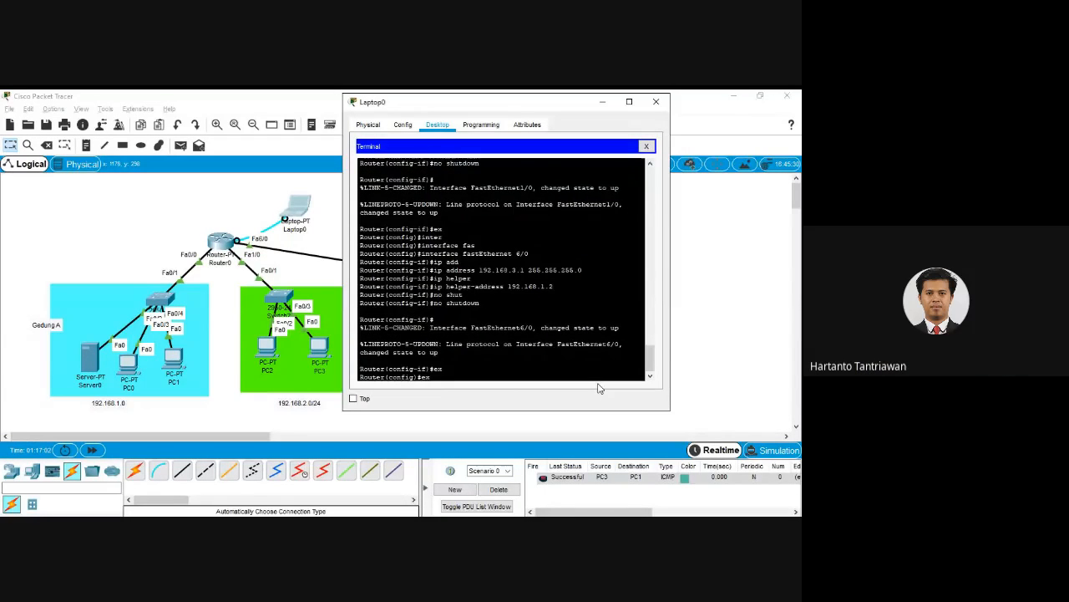
{"action": "type", "text": "ex"}
{"action": "key", "text": "Return"}
{"action": "key", "text": "Return"}
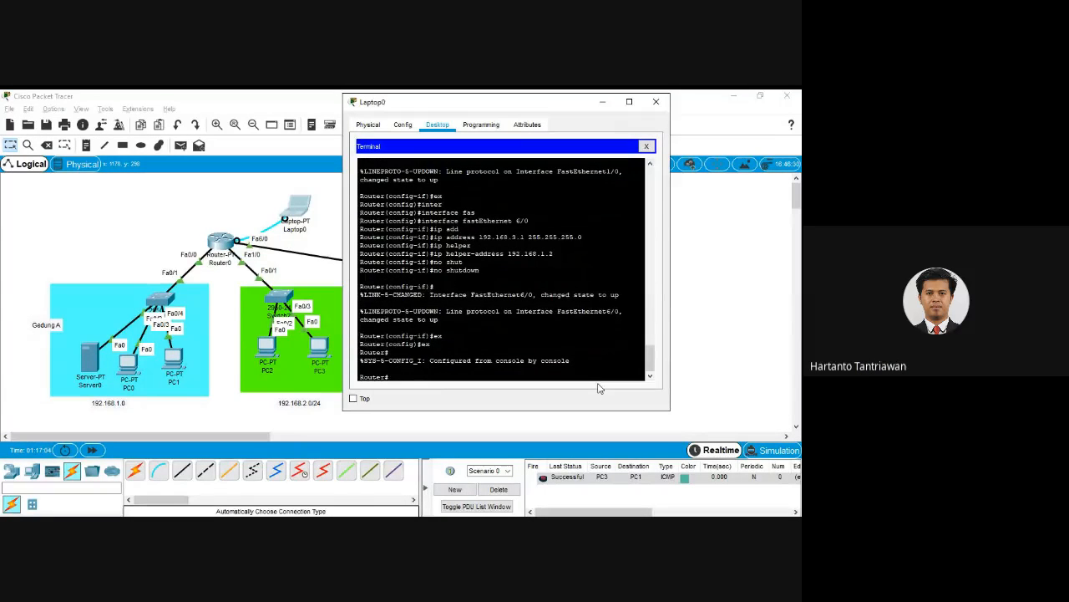
{"action": "left_click", "coordinate": [601, 103]}
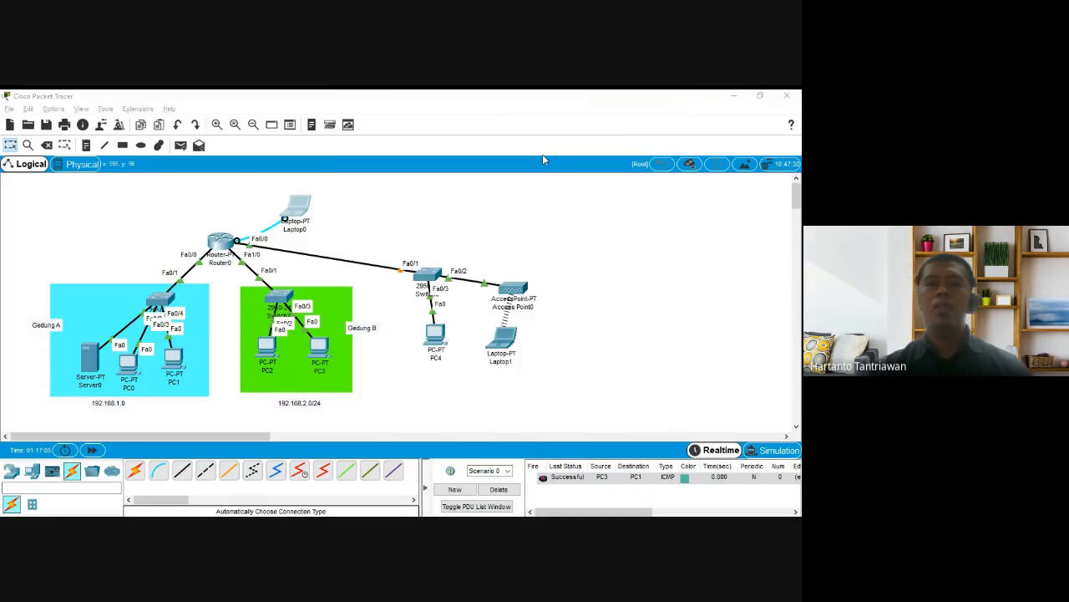
Request an IP address for PC4 through DHCP in its IP configuration and close its window
{"action": "left_click", "coordinate": [436, 338]}
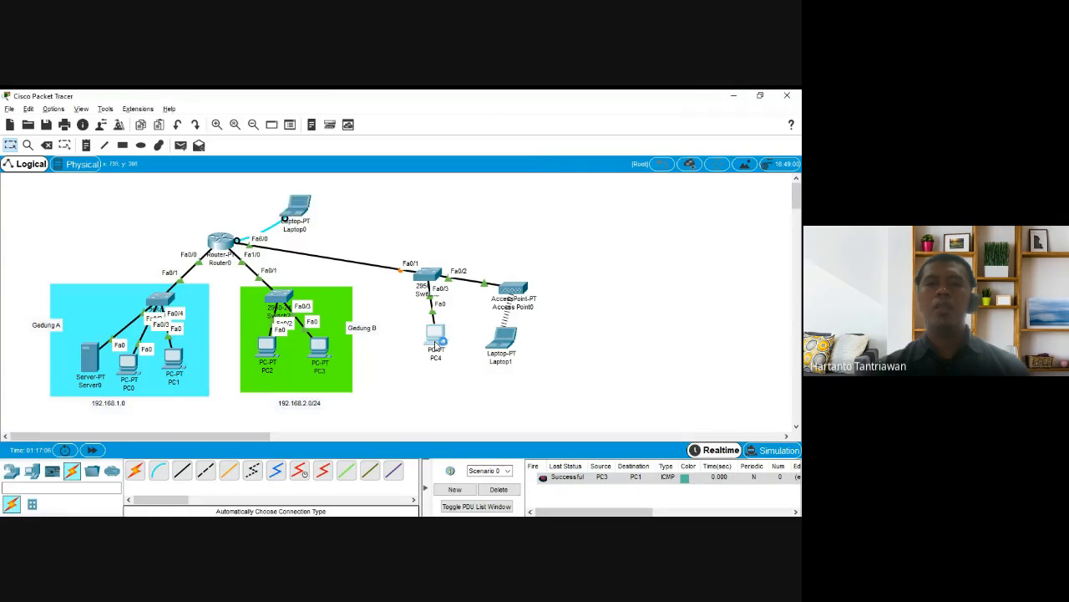
{"action": "left_click", "coordinate": [334, 168]}
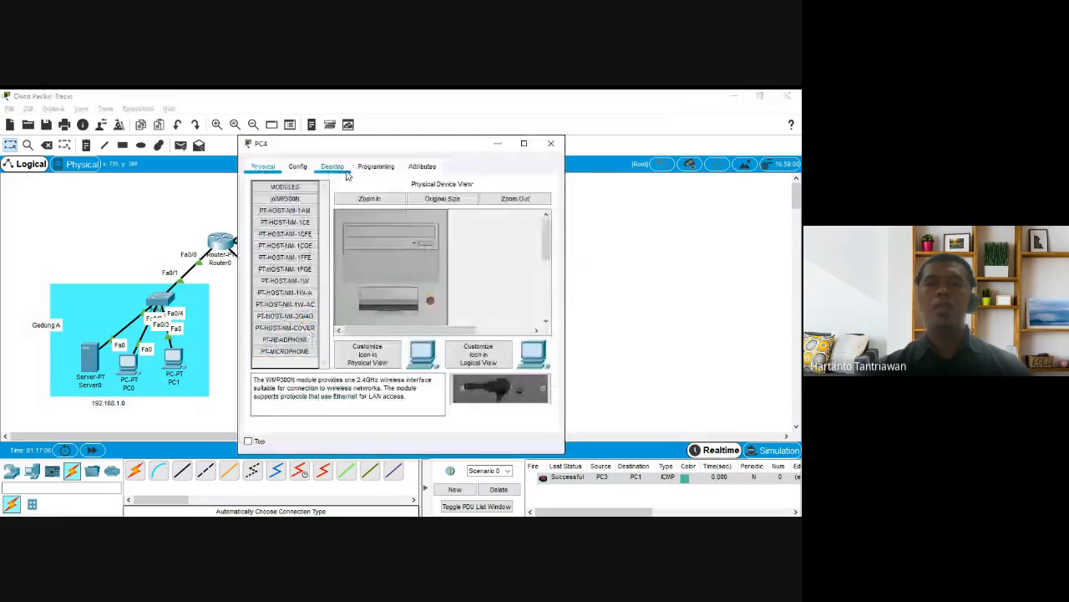
{"action": "left_click", "coordinate": [260, 231]}
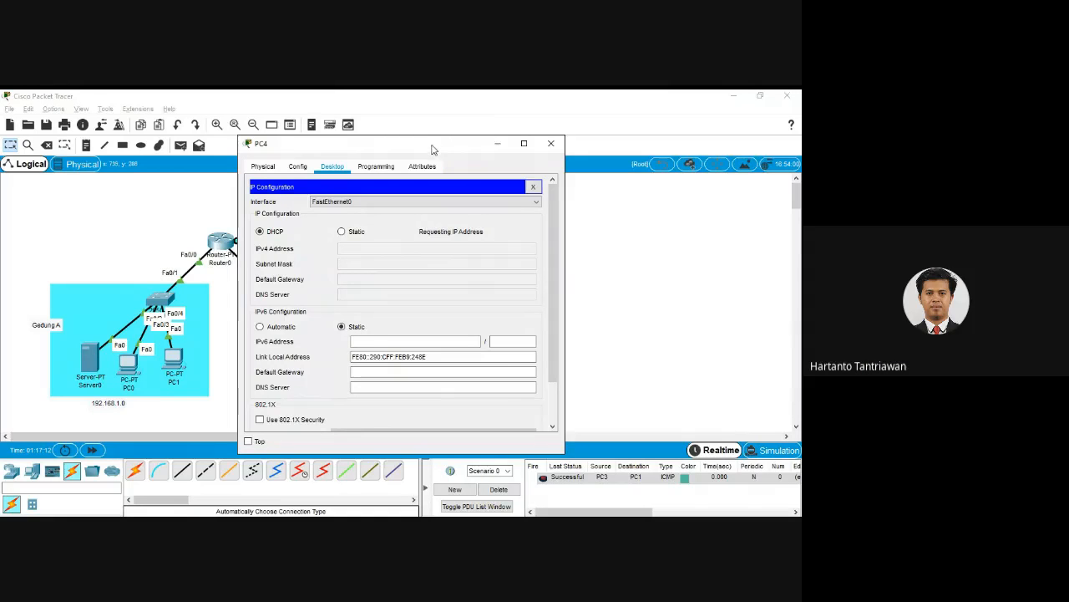
{"action": "left_click_drag", "start_coordinate": [435, 147], "coordinate": [674, 132]}
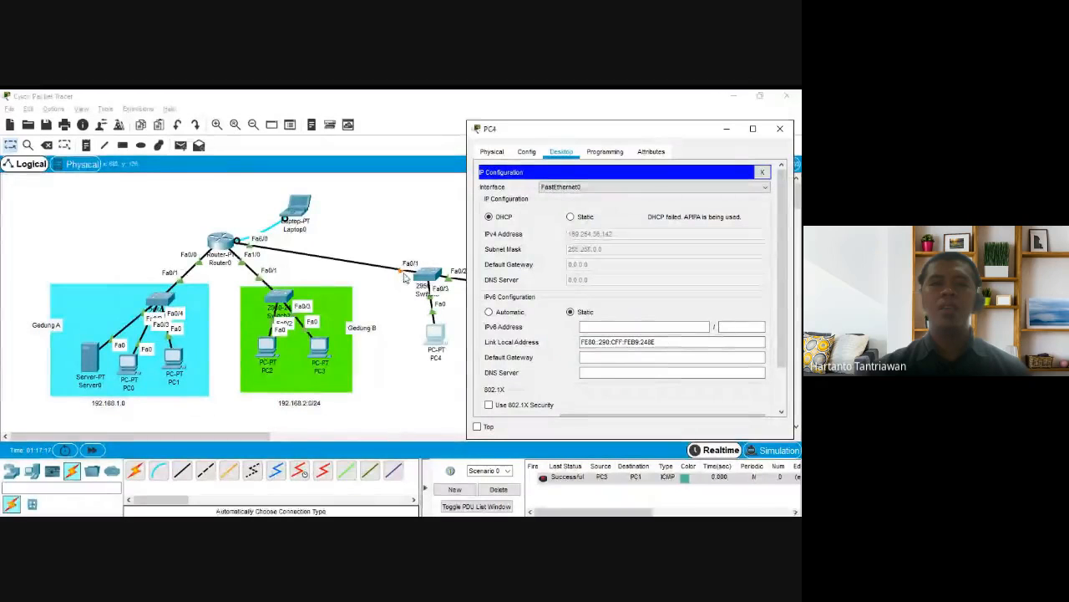
{"action": "left_click", "coordinate": [780, 129]}
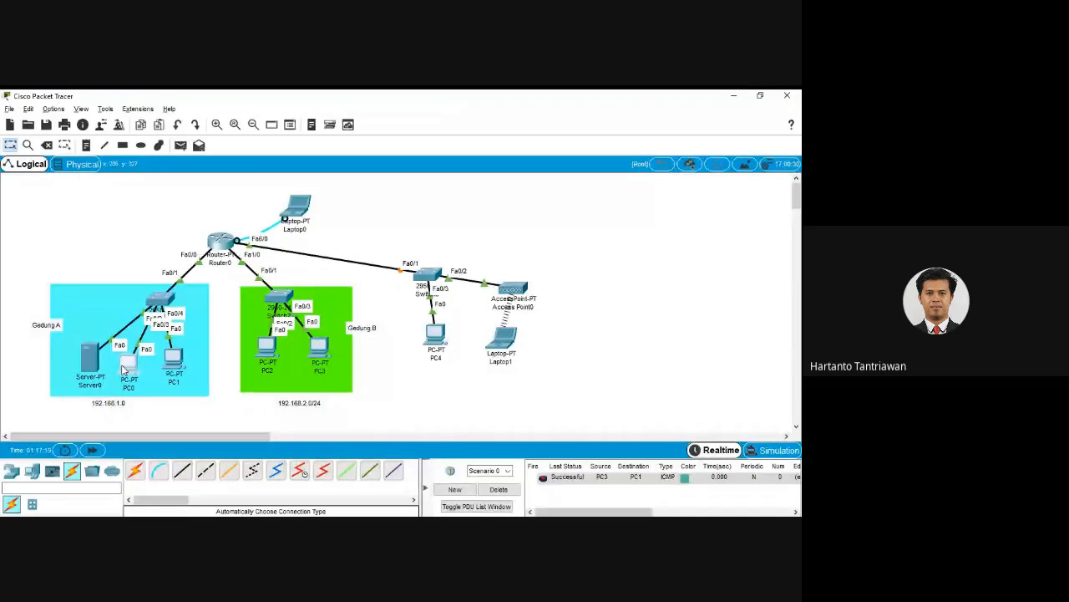
Check PC0's DHCP-assigned address settings in its IP configuration and close its window
{"action": "left_click", "coordinate": [123, 367]}
{"action": "left_click", "coordinate": [287, 213]}
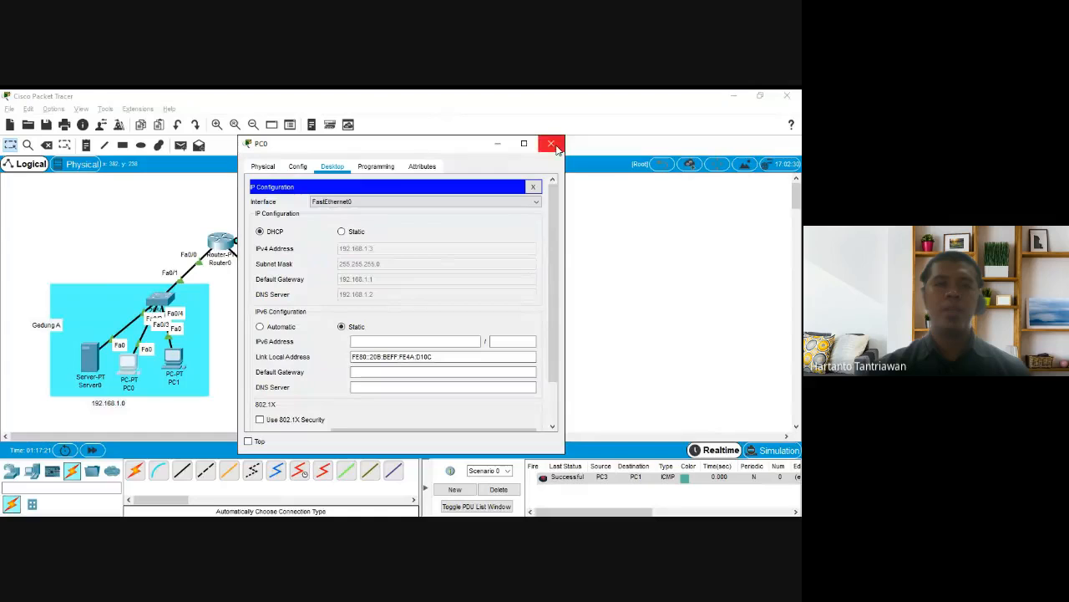
{"action": "left_click", "coordinate": [550, 143]}
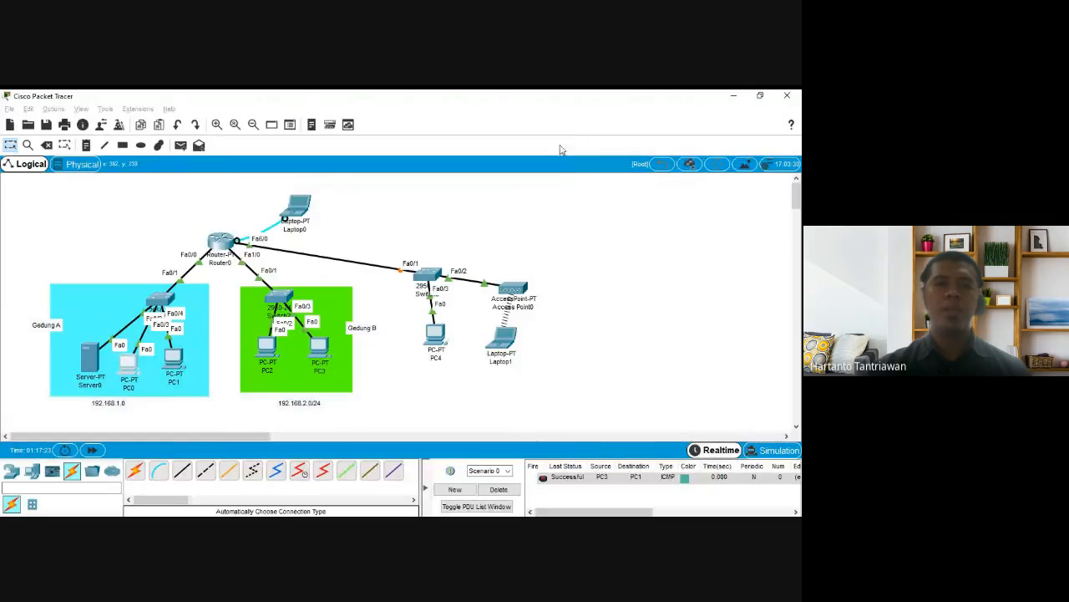
Send a simple PDU from PC1 to PC2 and delete Scenario 0's PDU entries
{"action": "left_click", "coordinate": [181, 145]}
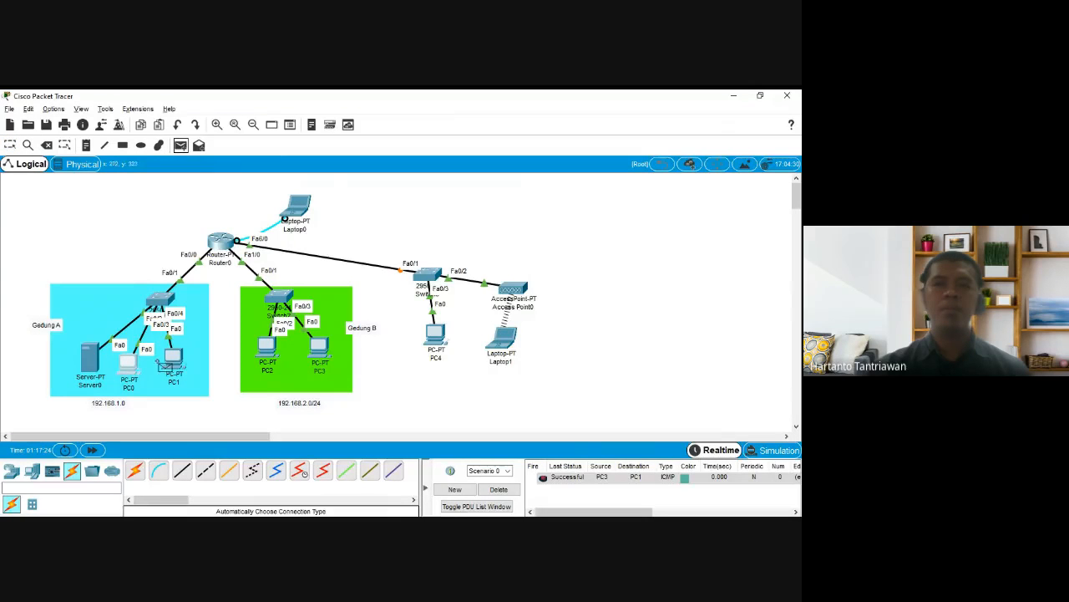
{"action": "left_click", "coordinate": [172, 359]}
{"action": "left_click", "coordinate": [266, 349]}
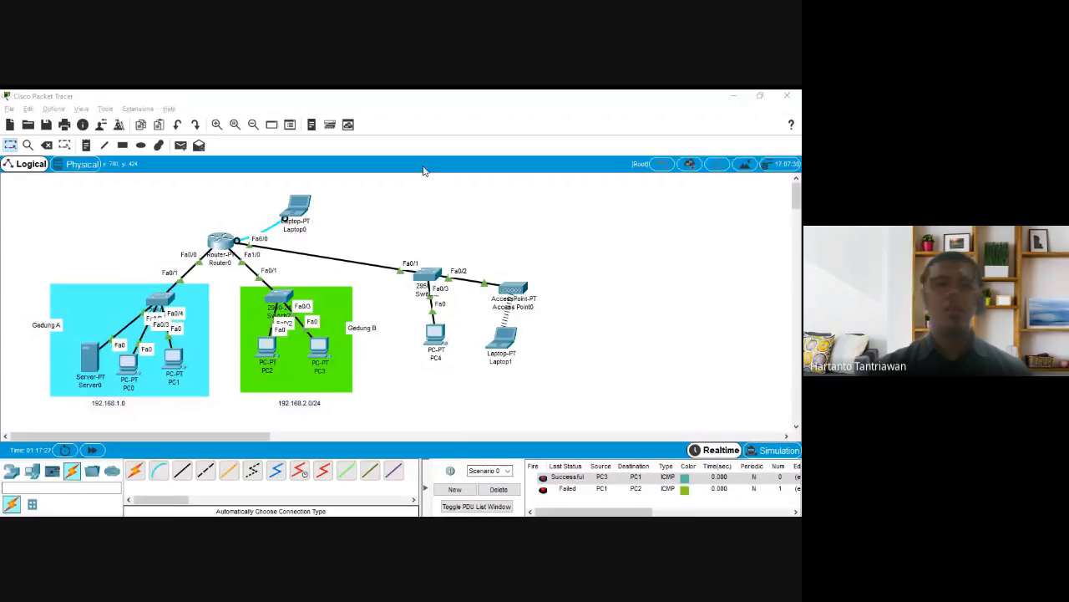
{"action": "left_click", "coordinate": [499, 489]}
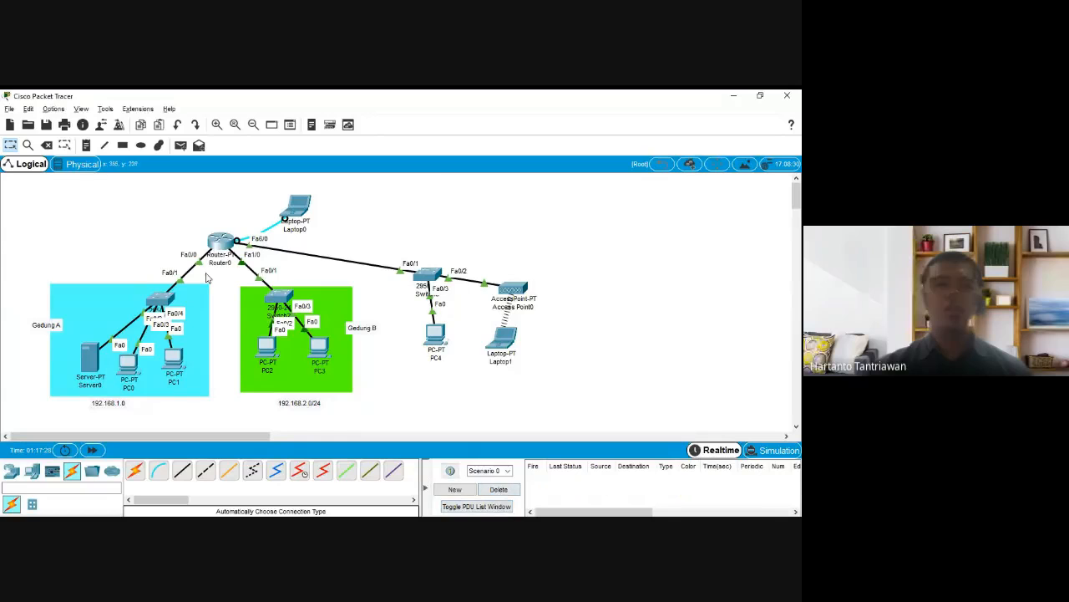
Check PC2's DHCP-assigned address settings in its IP configuration and close its window
{"action": "left_click", "coordinate": [270, 356]}
{"action": "left_click", "coordinate": [288, 216]}
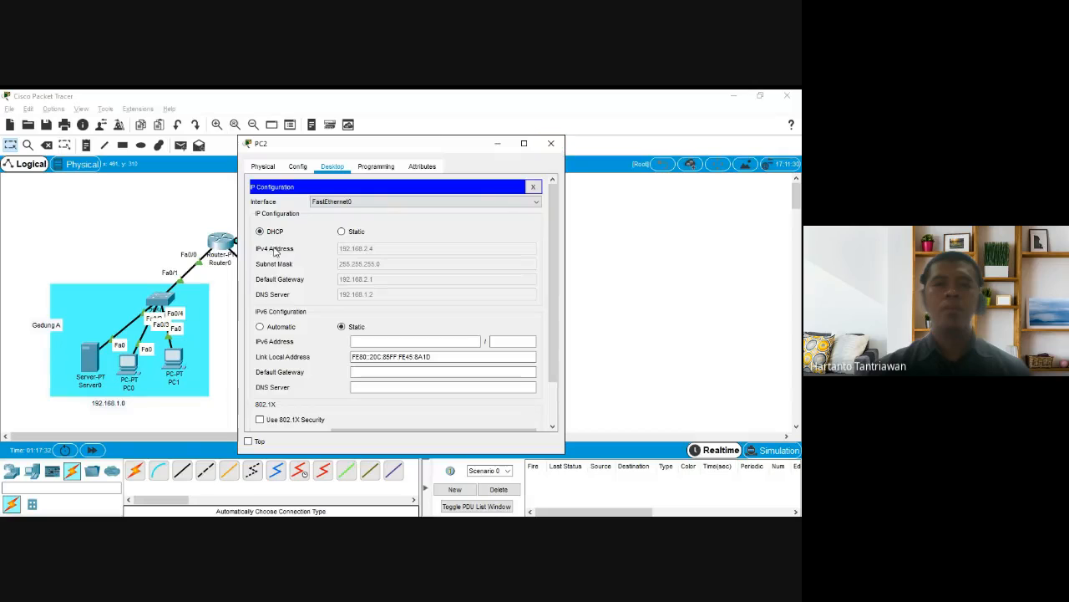
{"action": "left_click_drag", "start_coordinate": [296, 137], "coordinate": [296, 142]}
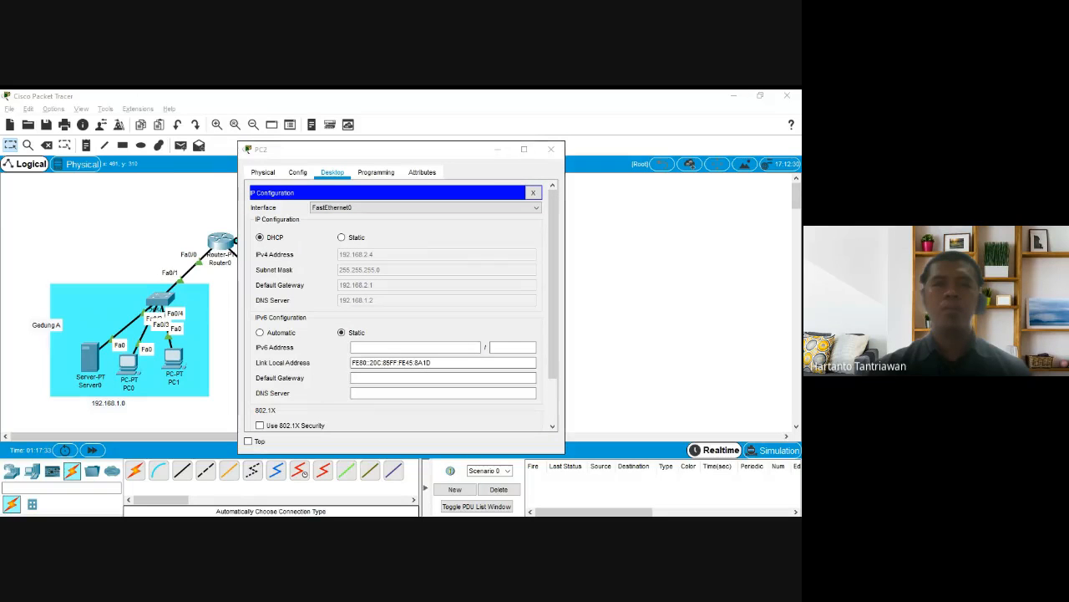
{"action": "left_click", "coordinate": [548, 151]}
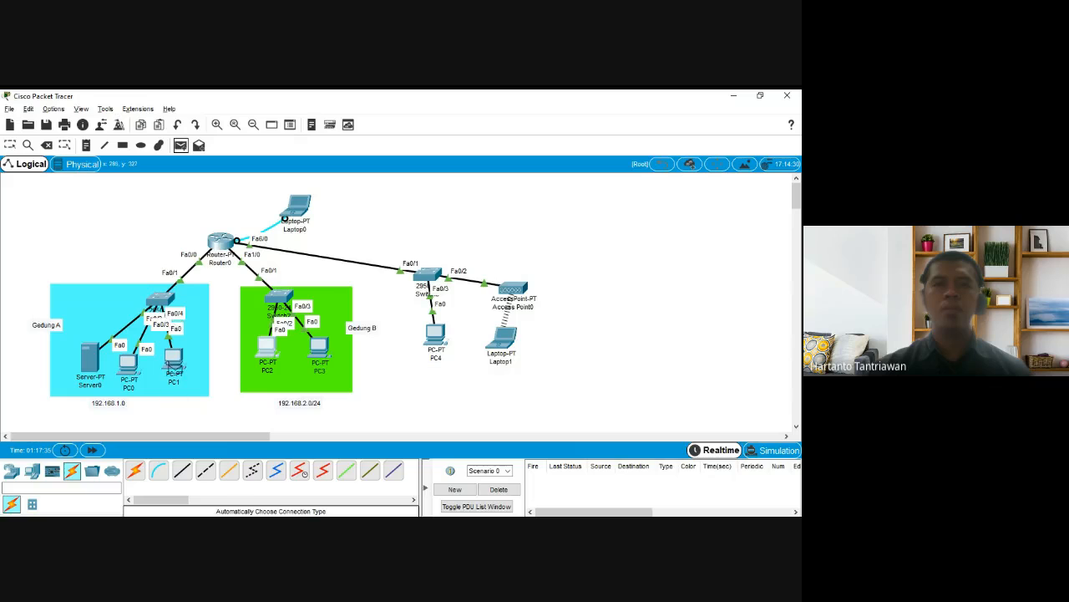
Test connectivity between the two buildings with simple PDUs from PC1 to PC2 and from PC3 to PC1
{"action": "left_click", "coordinate": [173, 365]}
{"action": "left_click", "coordinate": [264, 355]}
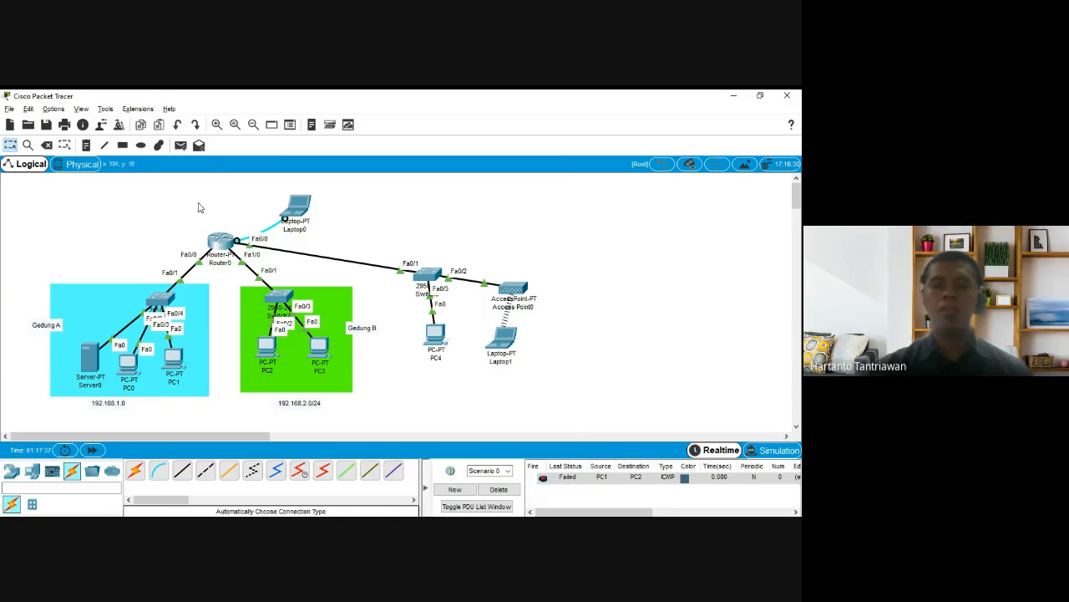
{"action": "left_click", "coordinate": [180, 146]}
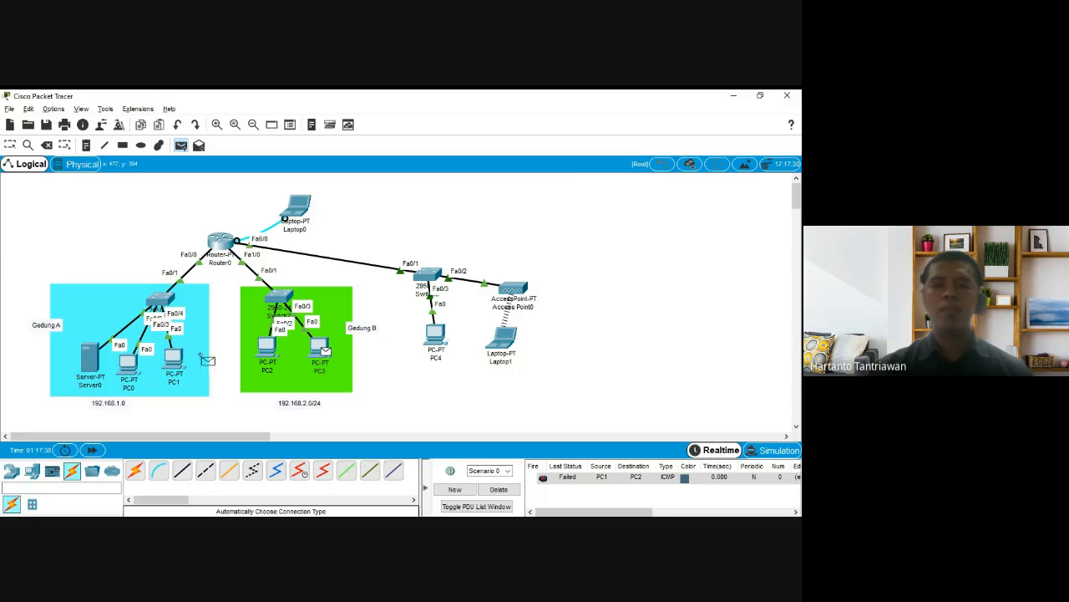
{"action": "left_click", "coordinate": [172, 357]}
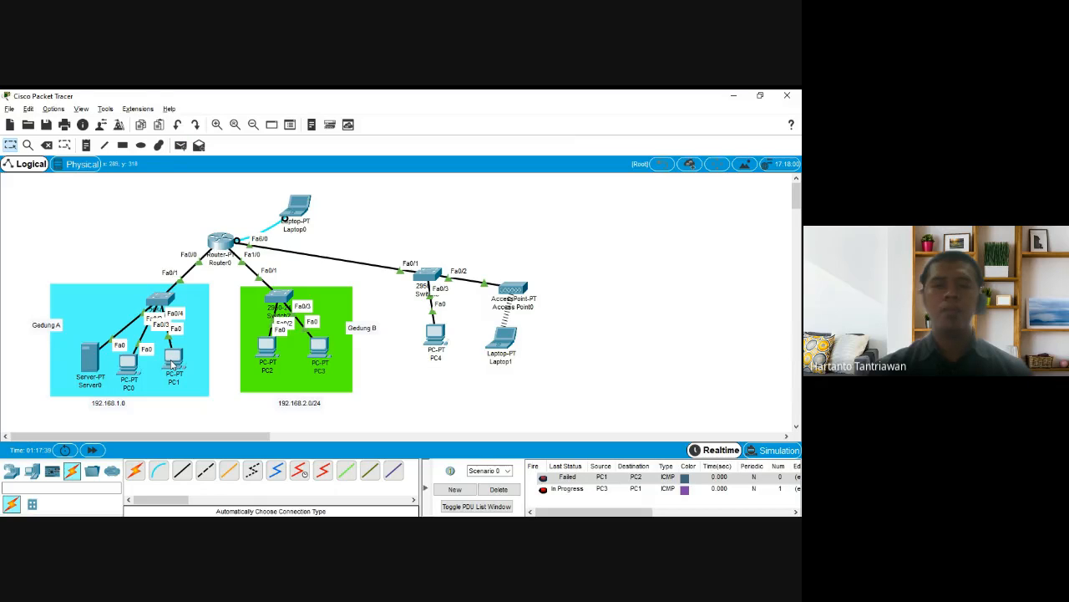
Send simple PDUs within each building, from PC2 to PC3 and from PC1 to PC0, and delete Scenario 0's PDU entries
{"action": "left_click", "coordinate": [181, 145]}
{"action": "left_click", "coordinate": [264, 346]}
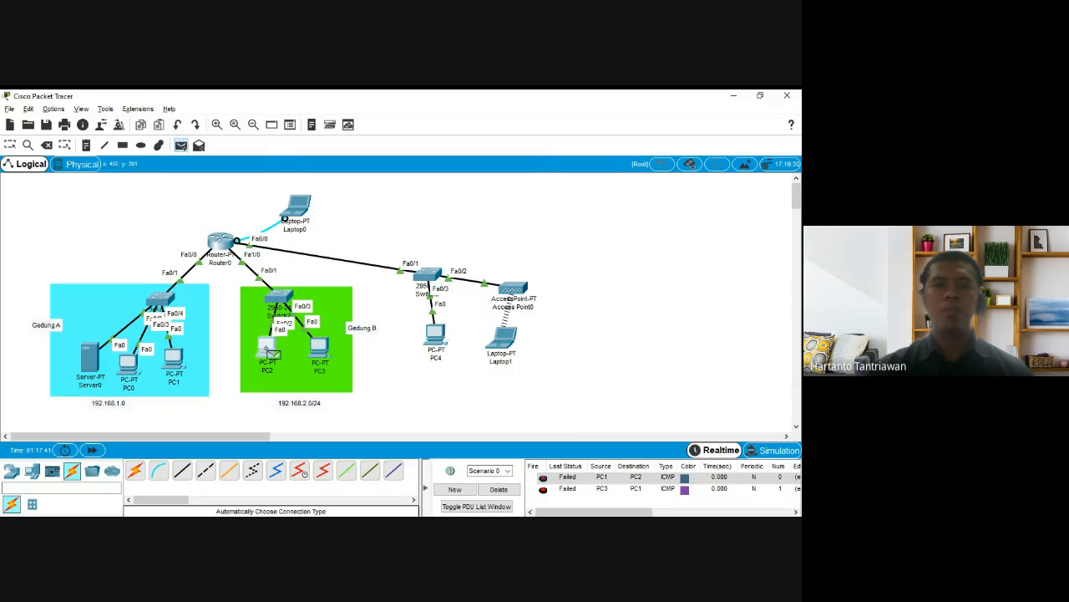
{"action": "left_click", "coordinate": [323, 351]}
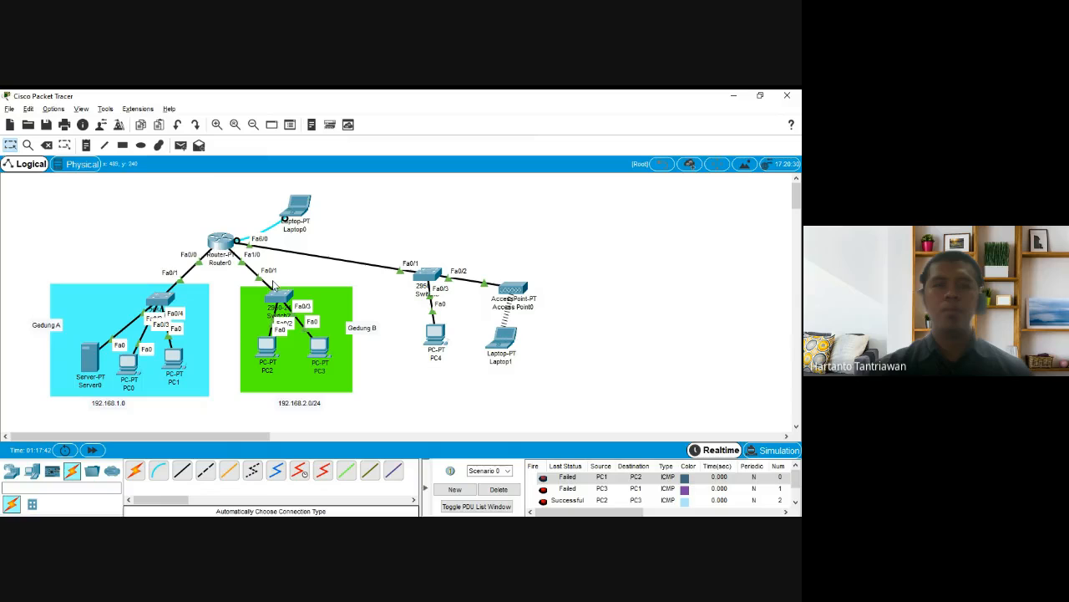
{"action": "left_click", "coordinate": [181, 146]}
{"action": "left_click", "coordinate": [173, 363]}
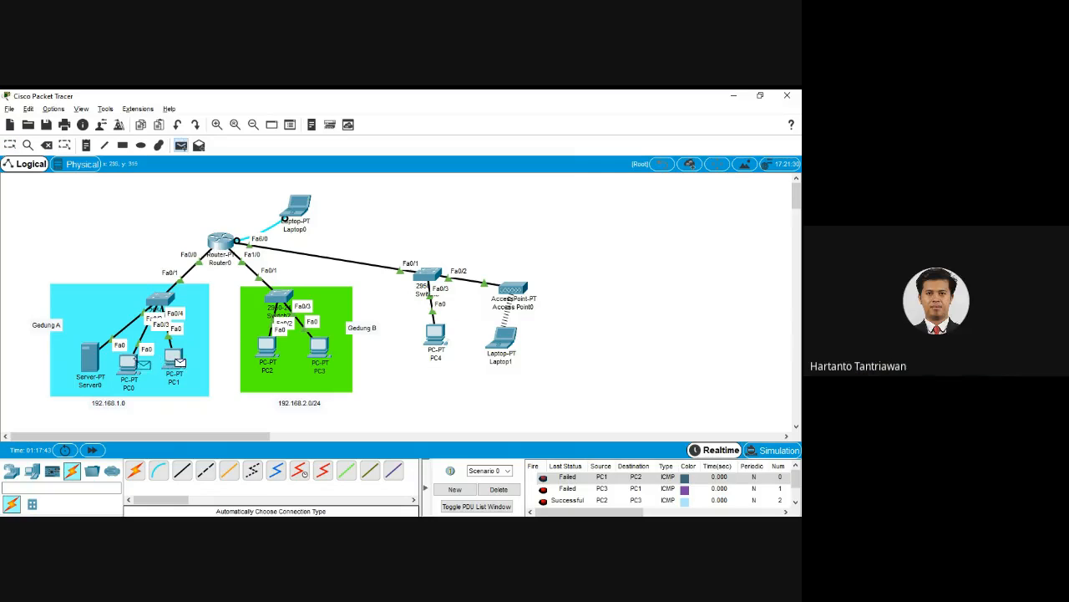
{"action": "left_click", "coordinate": [128, 366]}
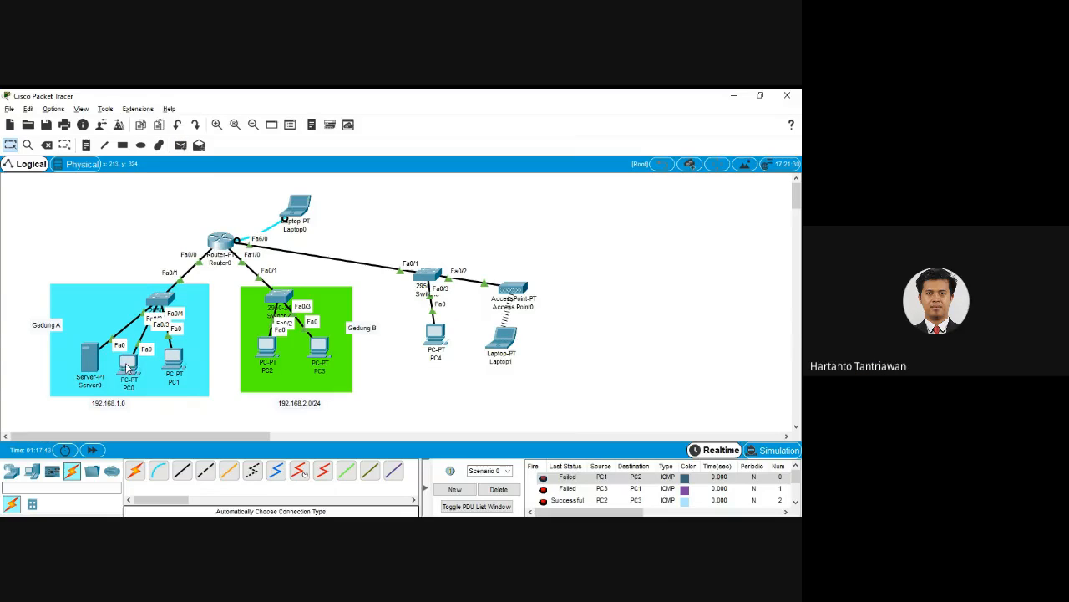
{"action": "left_click", "coordinate": [498, 489]}
Repeat the connectivity test between the buildings with simple PDUs from PC1 to PC2 and from PC3 to PC1
{"action": "left_click", "coordinate": [180, 145]}
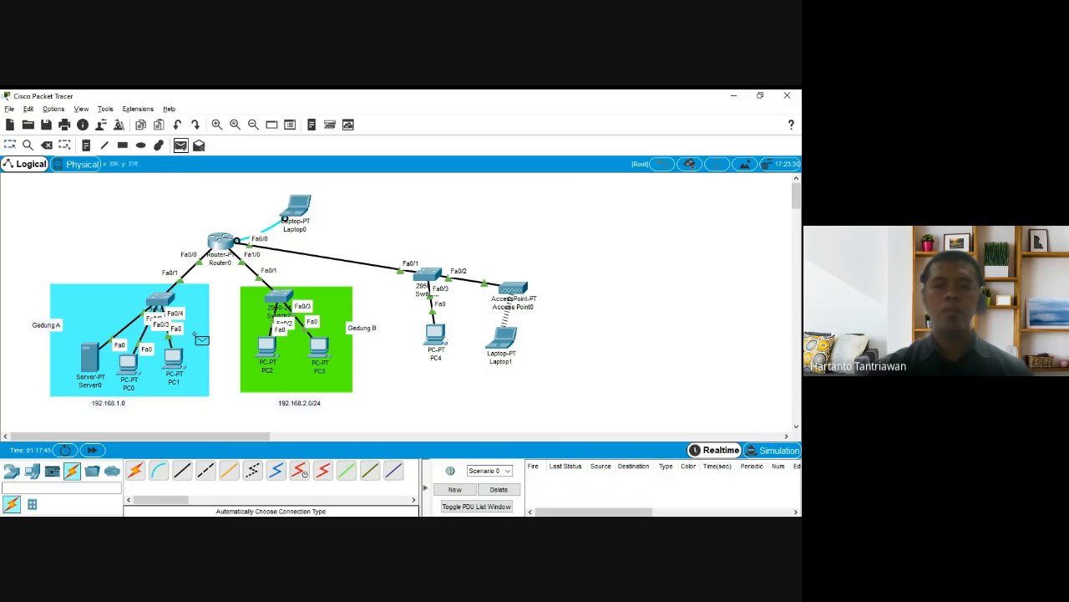
{"action": "left_click", "coordinate": [174, 359]}
{"action": "left_click", "coordinate": [262, 347]}
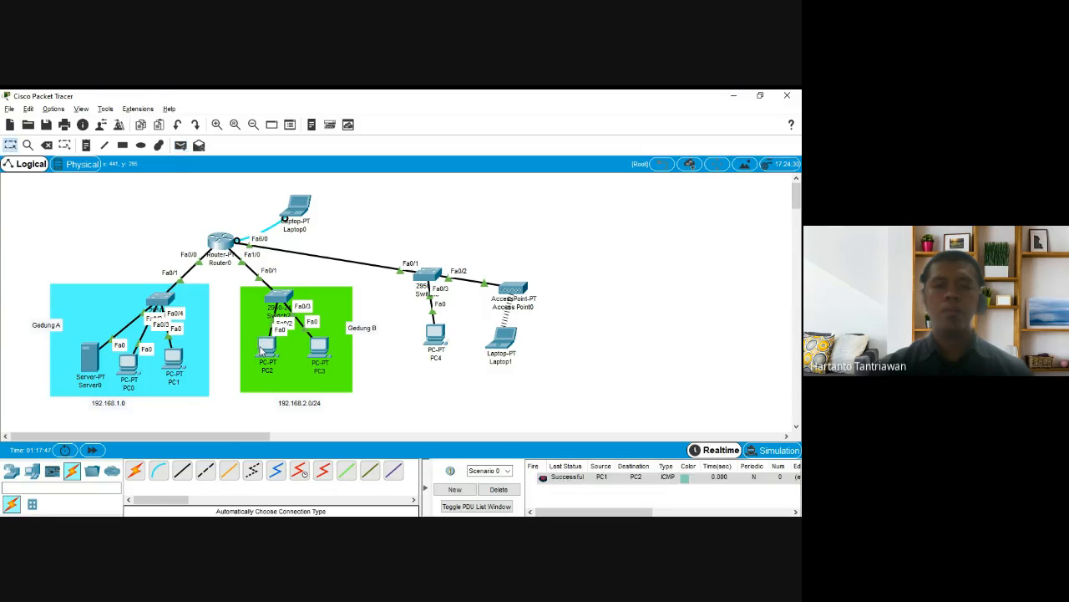
{"action": "left_click", "coordinate": [181, 146]}
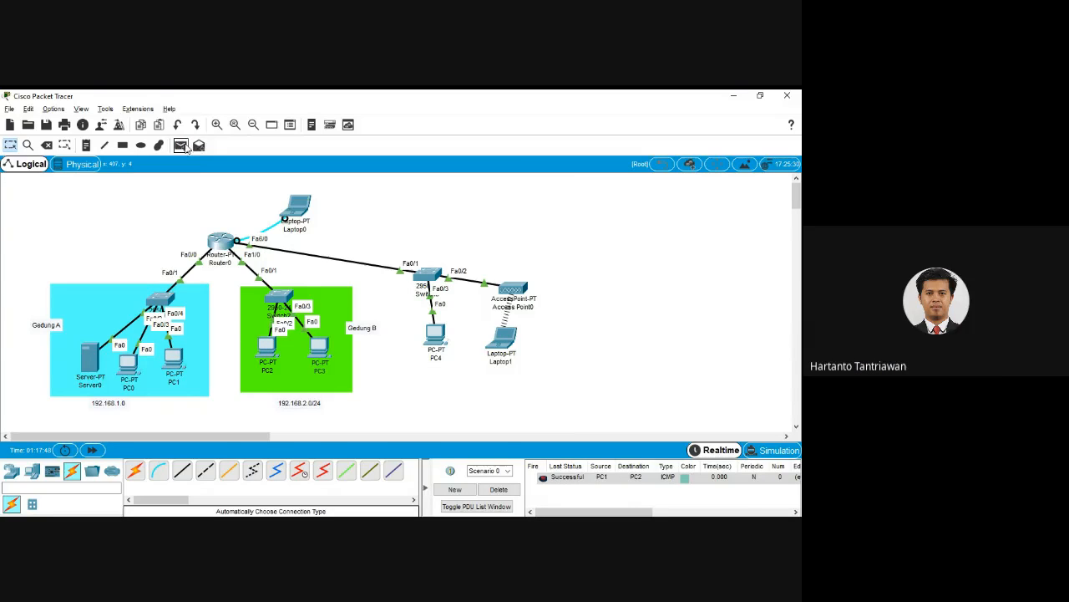
{"action": "left_click", "coordinate": [319, 345]}
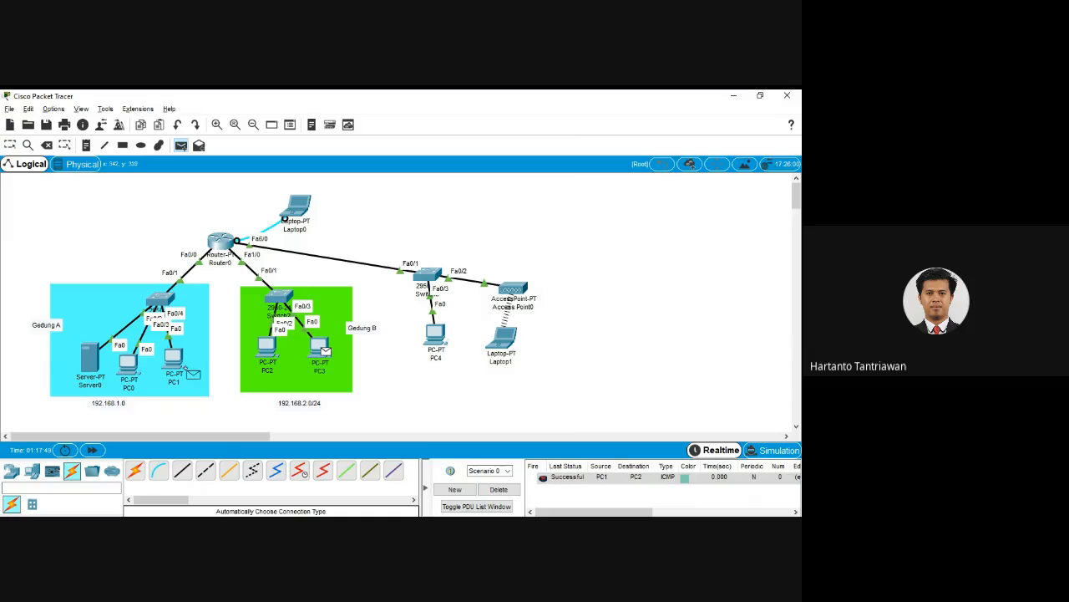
{"action": "left_click", "coordinate": [170, 359]}
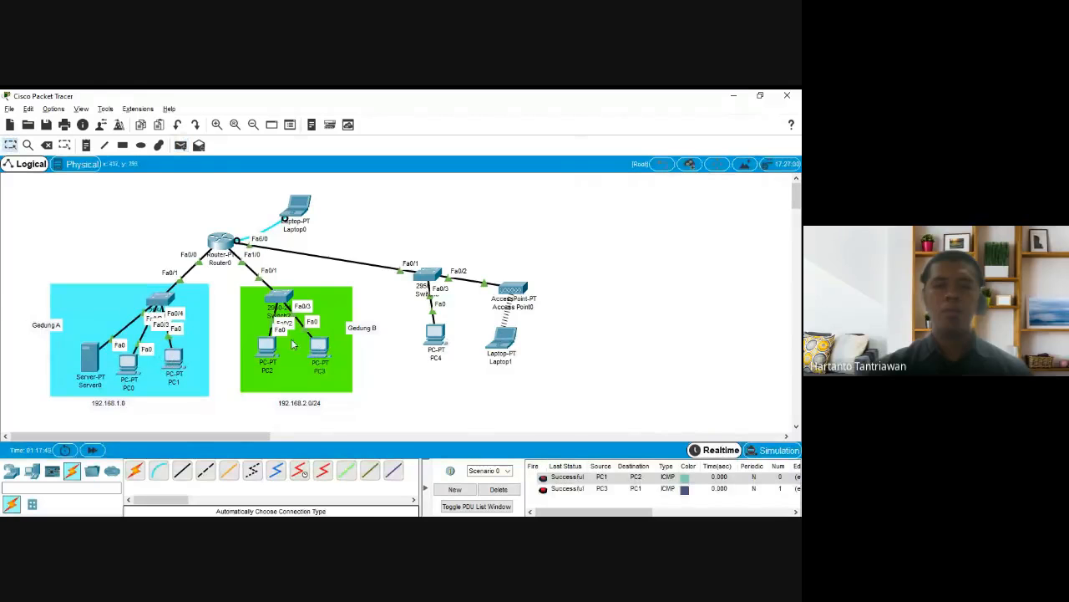
Renew PC4's DHCP address by switching its IP configuration to Static and back to DHCP, and close its window
{"action": "left_click", "coordinate": [440, 344]}
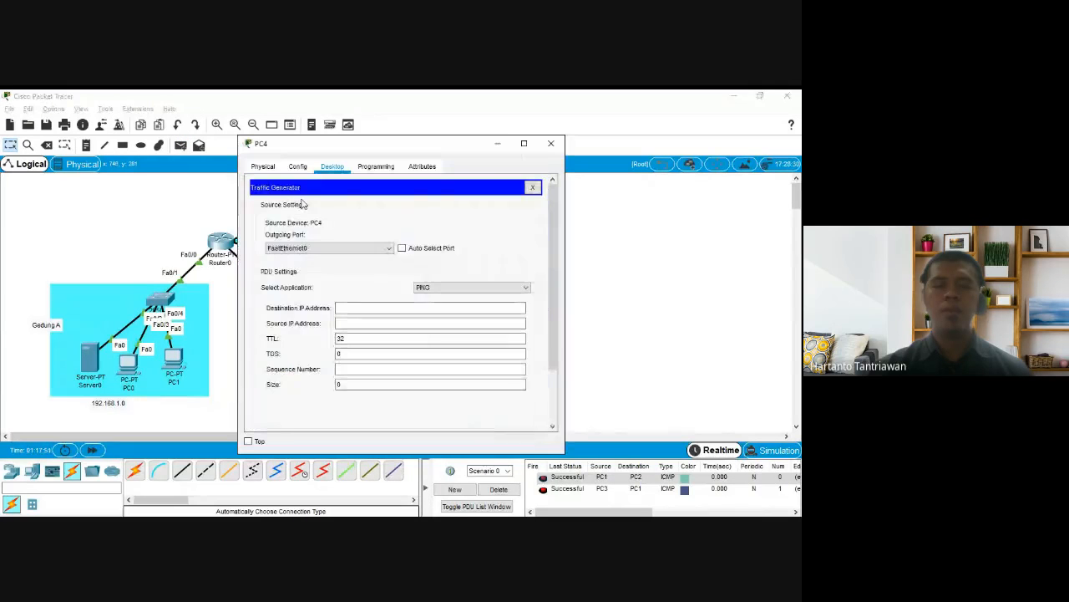
{"action": "left_click", "coordinate": [264, 167]}
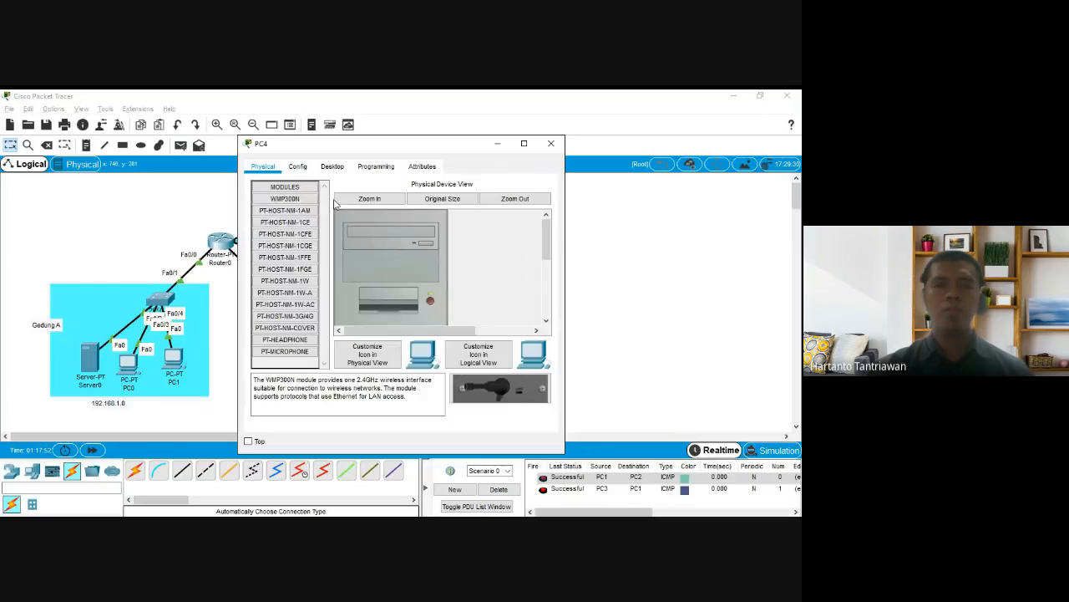
{"action": "left_click", "coordinate": [332, 167]}
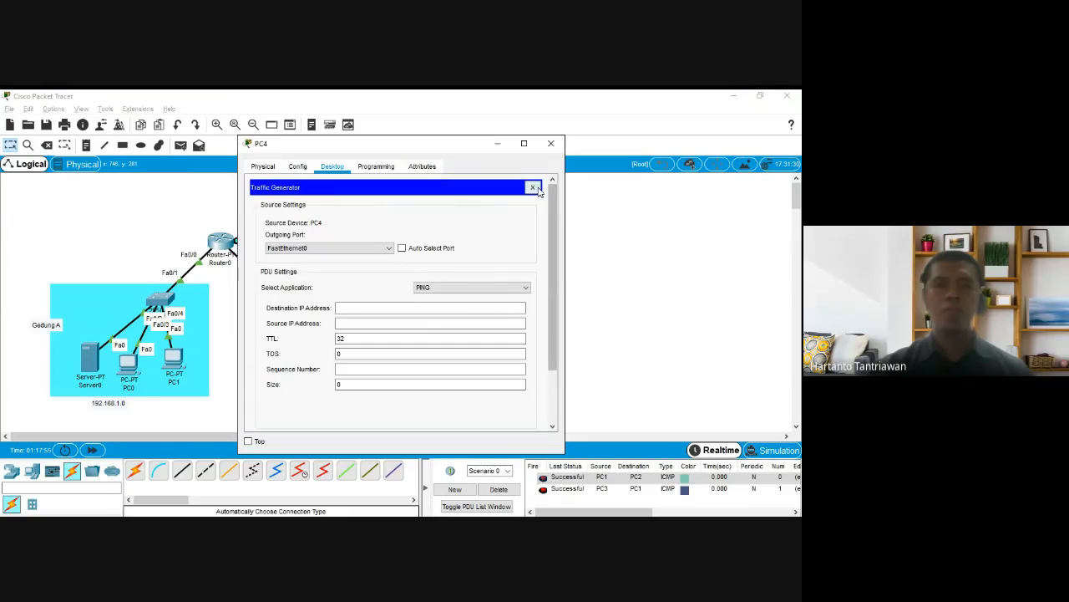
{"action": "left_click", "coordinate": [533, 186]}
{"action": "left_click", "coordinate": [297, 221]}
{"action": "left_click", "coordinate": [342, 232]}
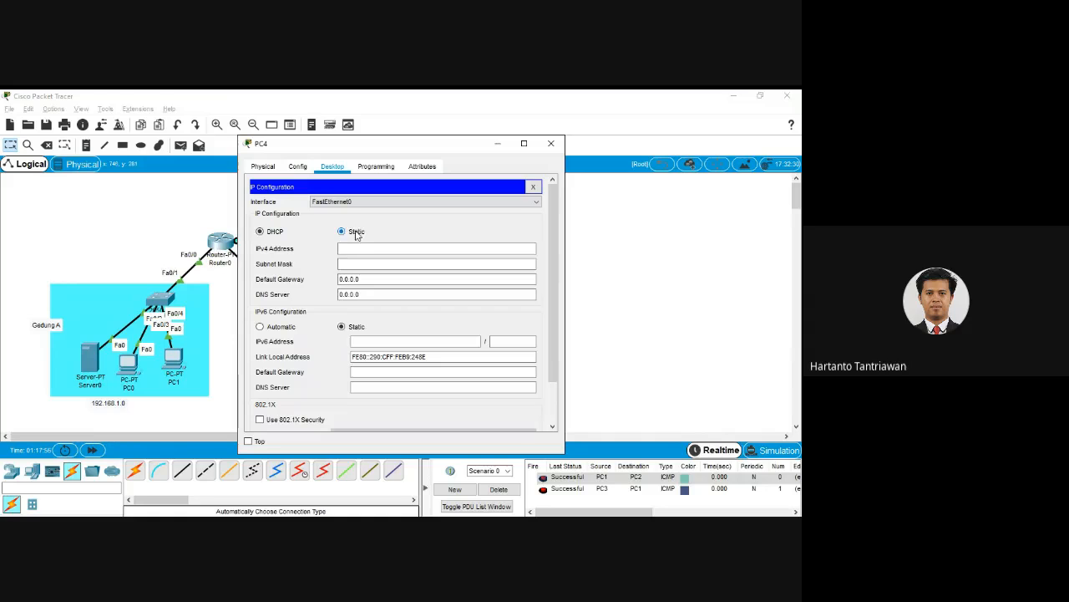
{"action": "left_click", "coordinate": [270, 234]}
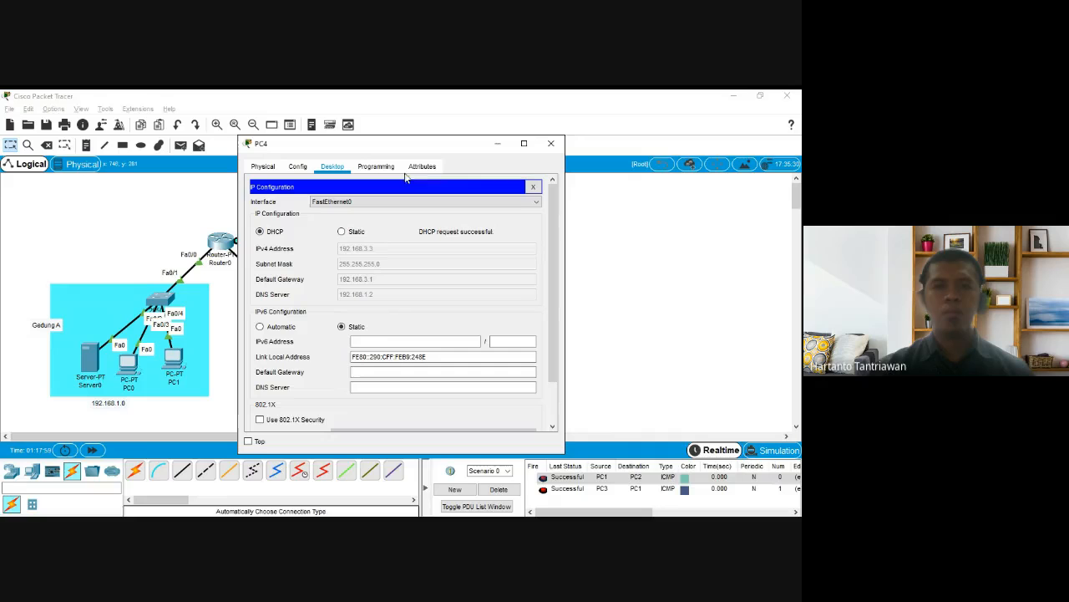
{"action": "left_click", "coordinate": [551, 145]}
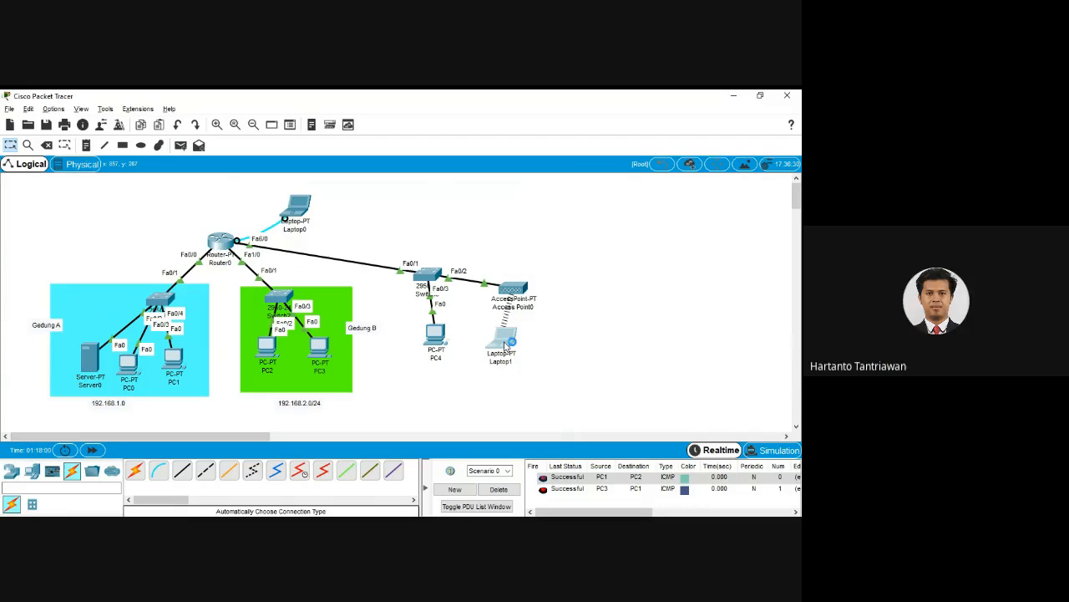
Renew Laptop1's wireless address by switching its IP configuration to Static and back to DHCP, and close its window
{"action": "left_click", "coordinate": [504, 347]}
{"action": "left_click", "coordinate": [331, 167]}
{"action": "left_click", "coordinate": [293, 211]}
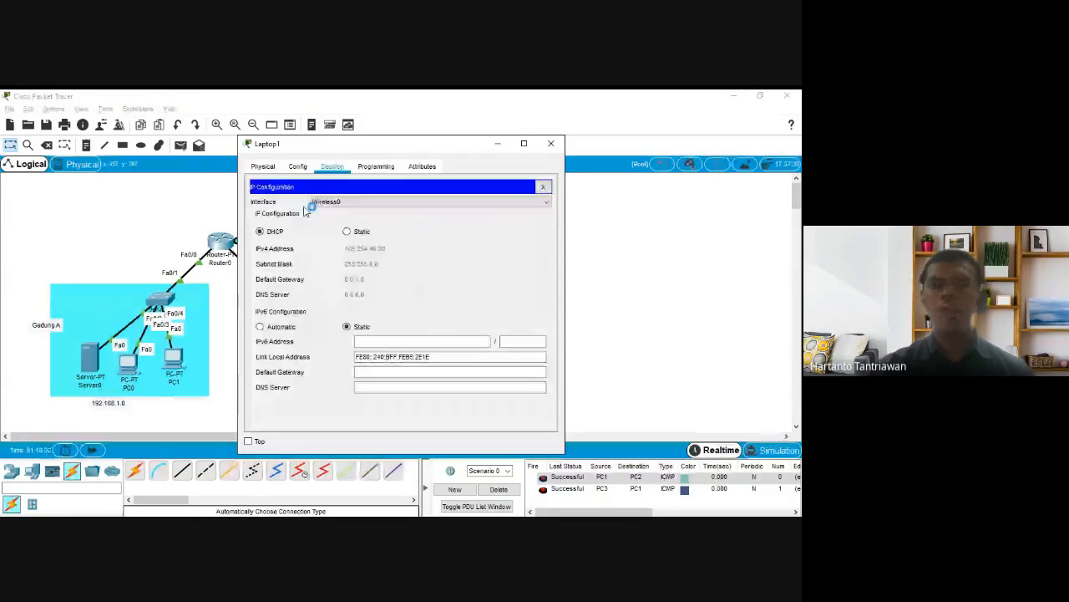
{"action": "left_click", "coordinate": [347, 232]}
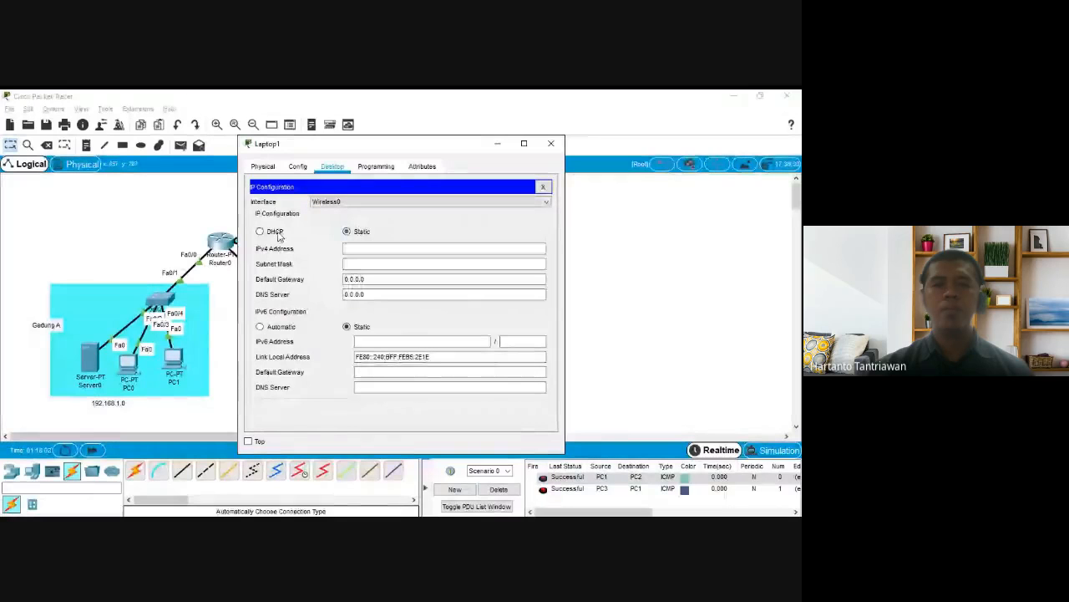
{"action": "left_click", "coordinate": [275, 231]}
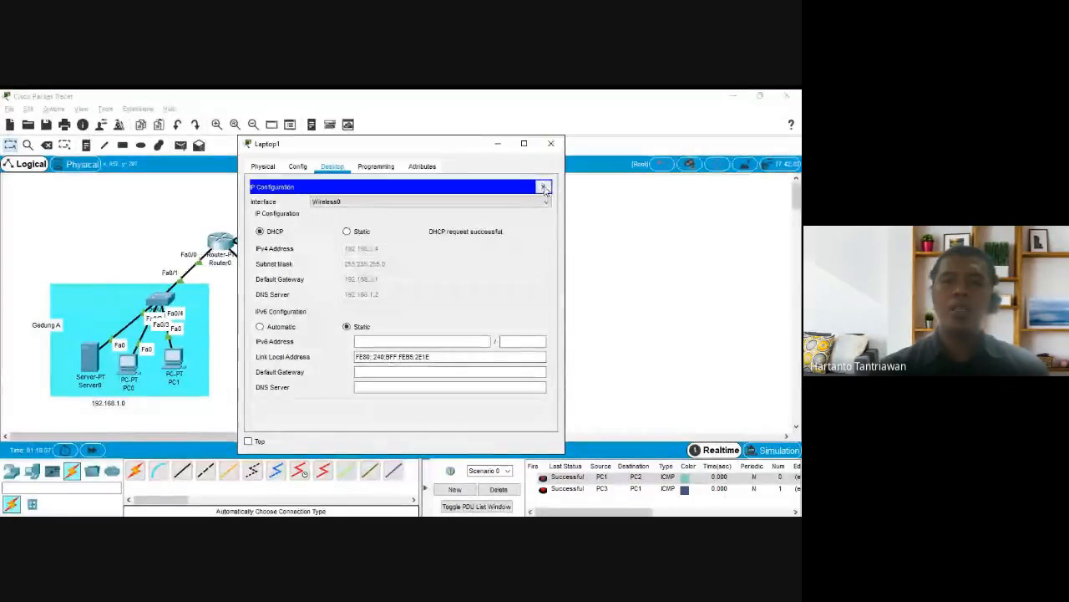
{"action": "left_click", "coordinate": [551, 142]}
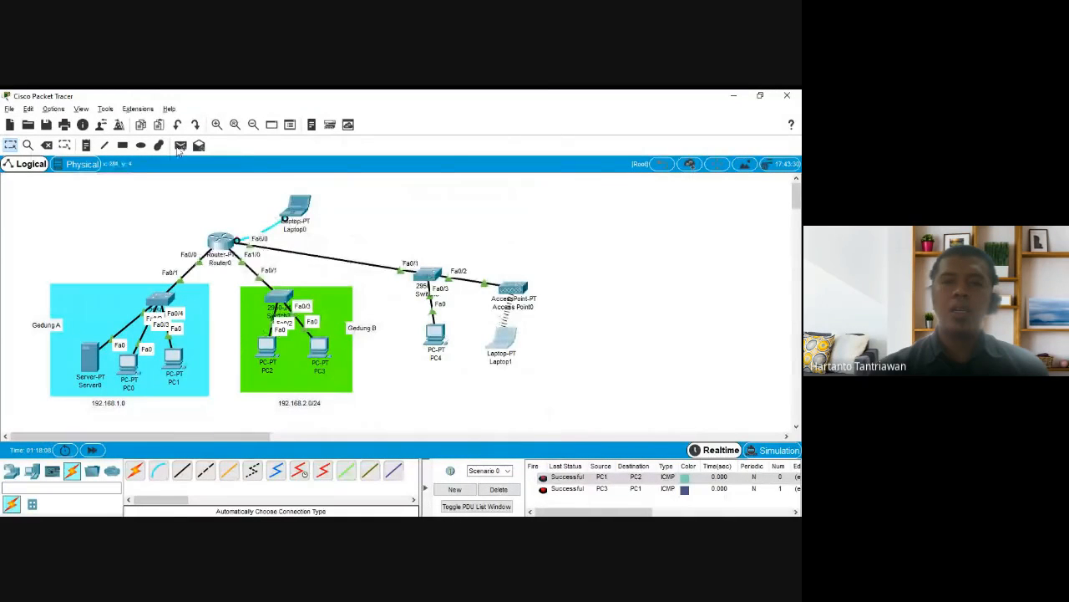
Draw a rectangle with fill color #55557f behind the third subnet's switch, Access Point0, PC4 and Laptop1, and close the palette dialog
{"action": "left_click", "coordinate": [122, 146]}
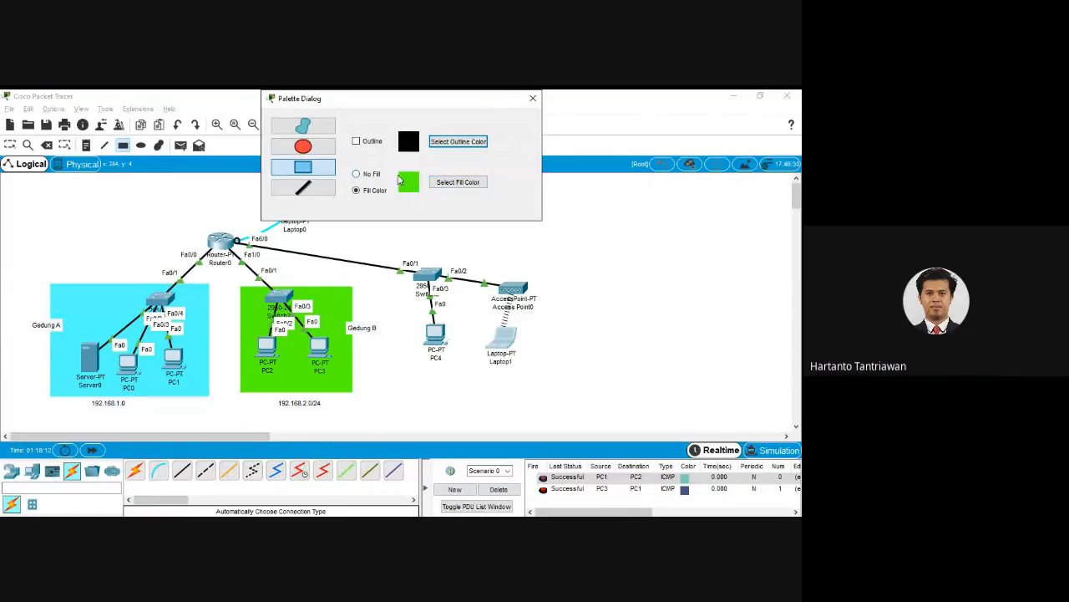
{"action": "left_click", "coordinate": [458, 182]}
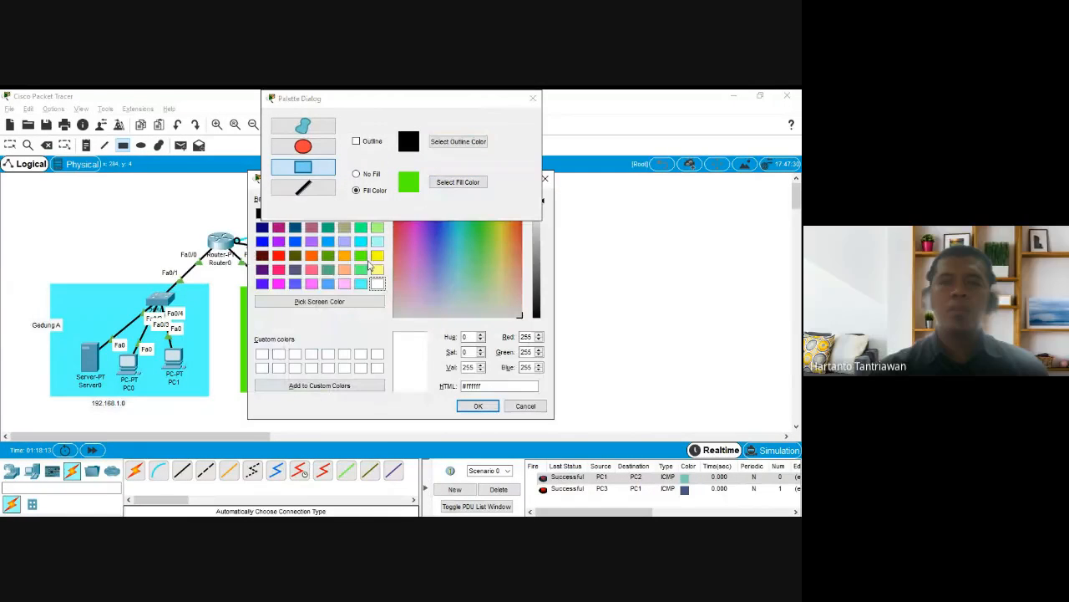
{"action": "left_click", "coordinate": [311, 269]}
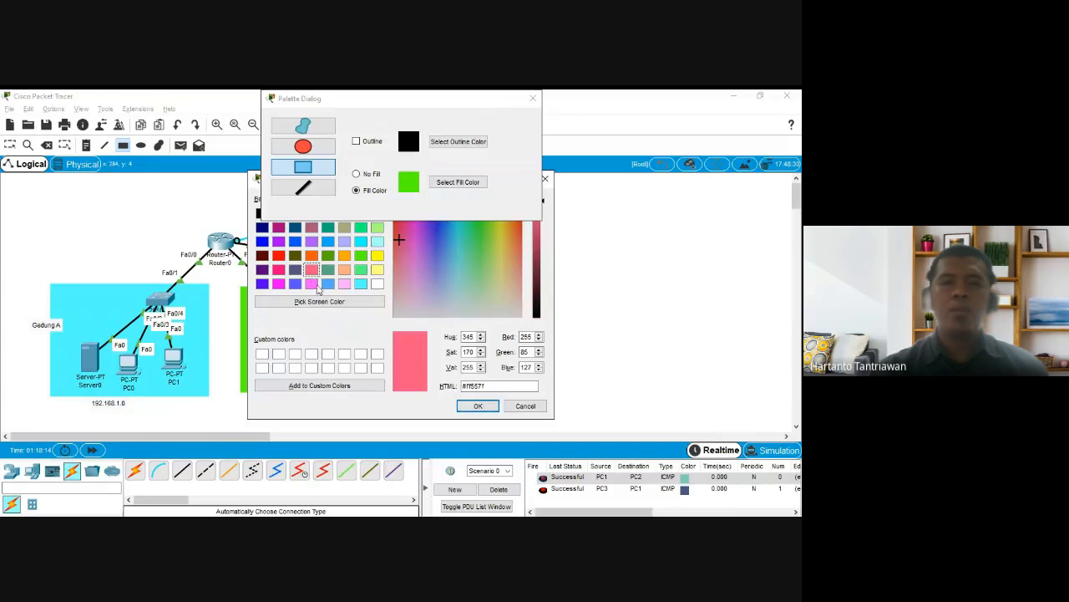
{"action": "left_click", "coordinate": [295, 270]}
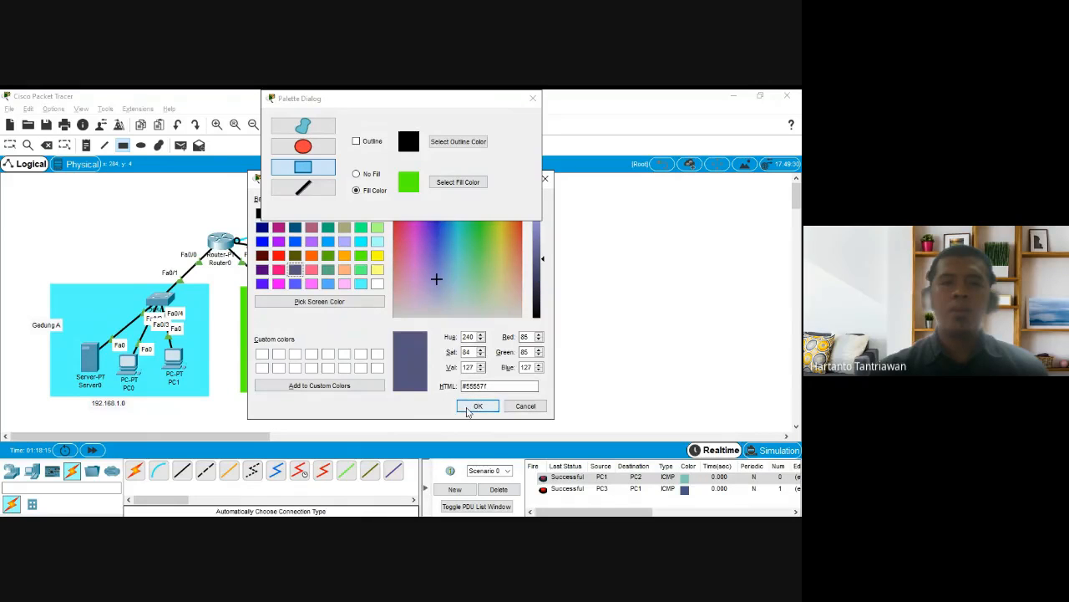
{"action": "left_click", "coordinate": [478, 405]}
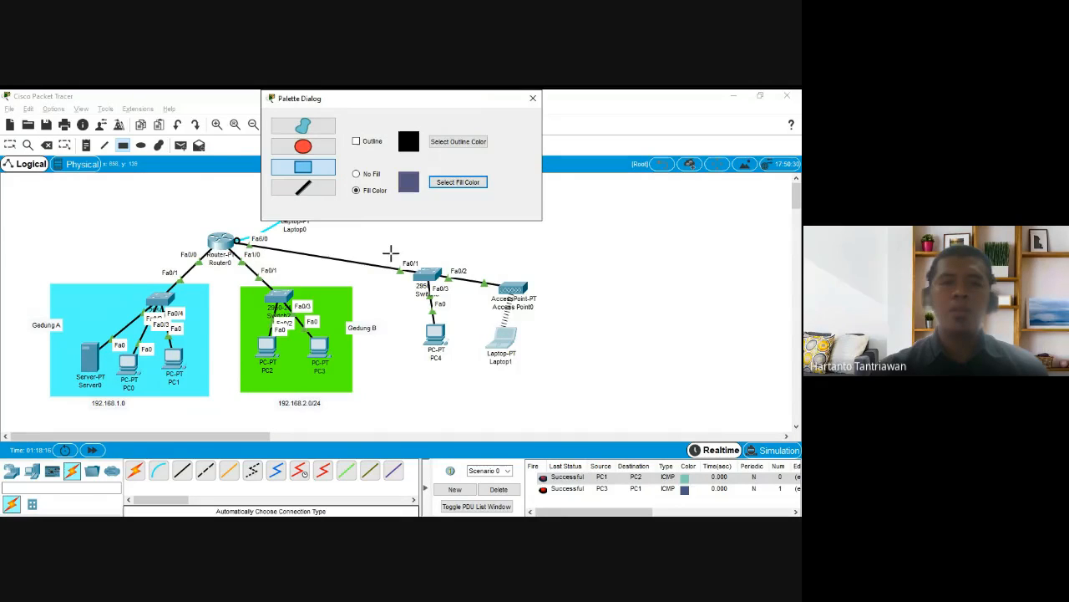
{"action": "left_click_drag", "start_coordinate": [392, 246], "coordinate": [552, 370]}
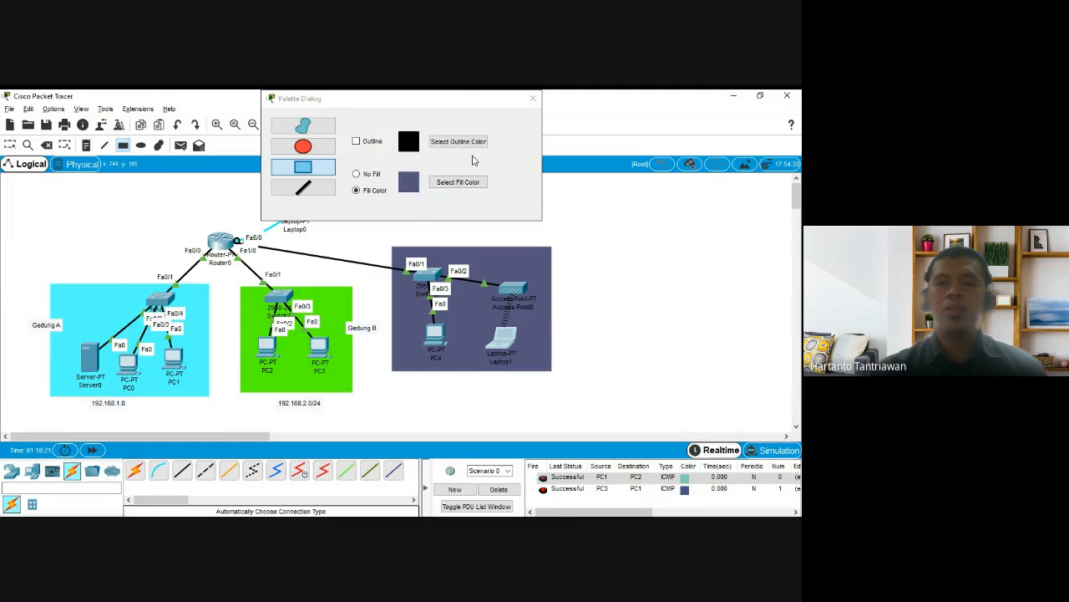
{"action": "left_click", "coordinate": [404, 104]}
{"action": "left_click_drag", "start_coordinate": [403, 103], "coordinate": [404, 133]}
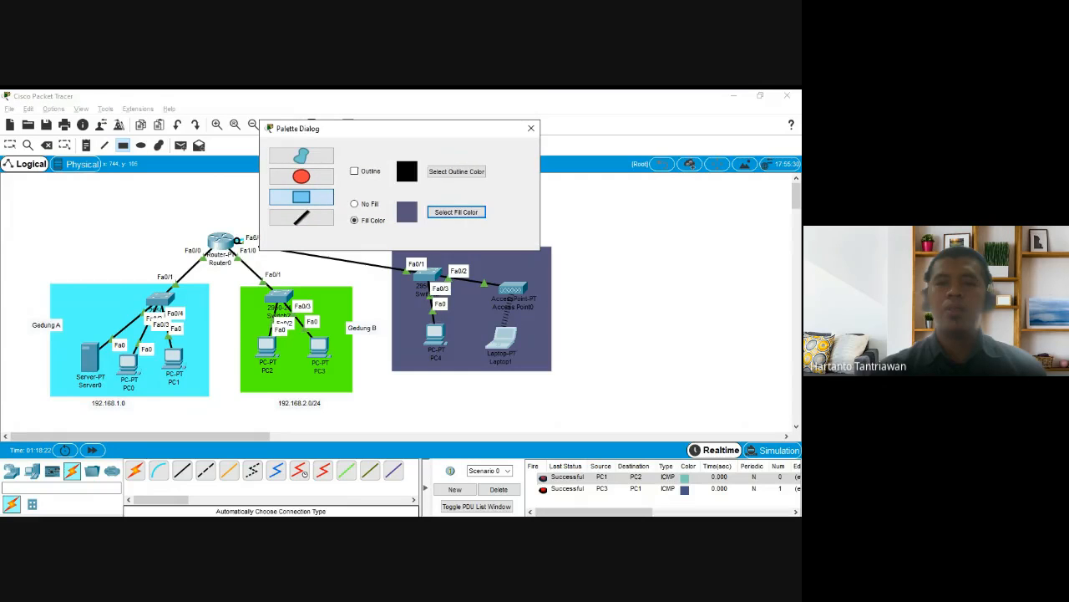
{"action": "left_click", "coordinate": [532, 127]}
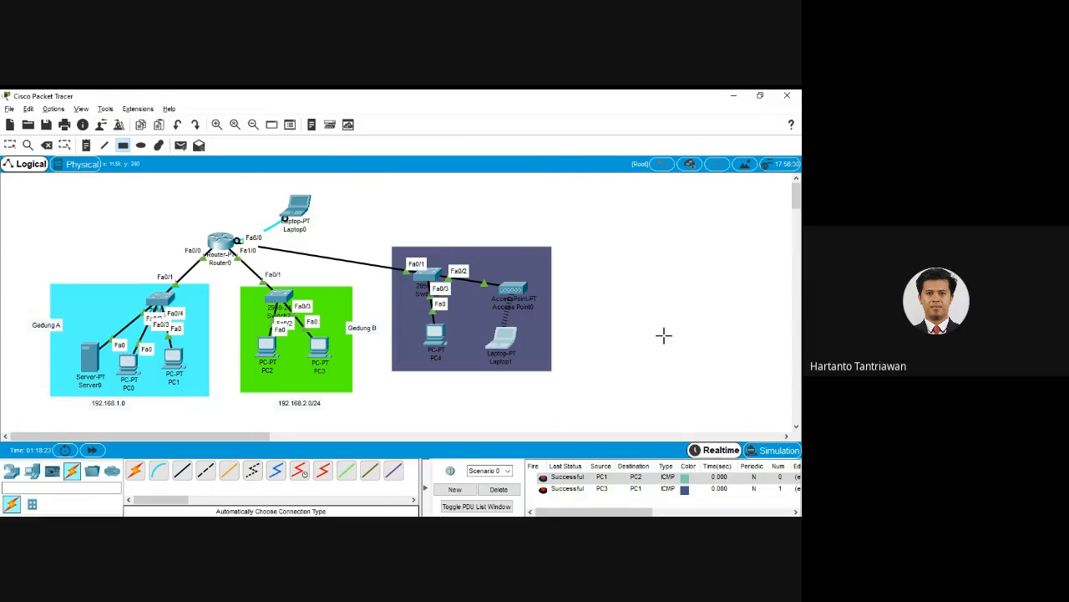
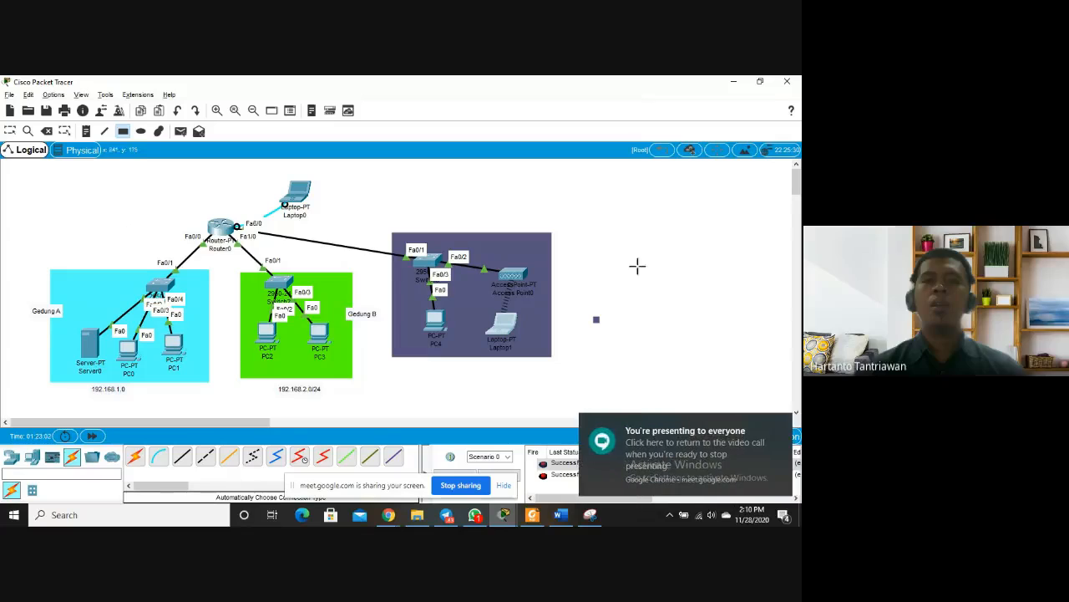
{"action": "scroll", "coordinate": [374, 277], "scroll_direction": "down", "scroll_amount": 1}
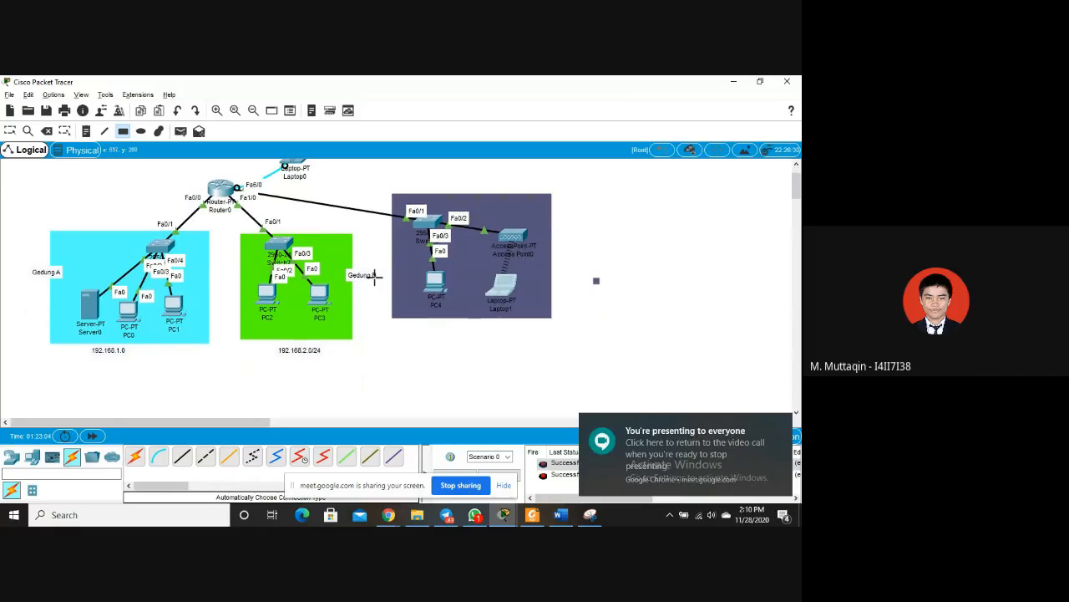
Start a new blank network without saving the current one
{"action": "scroll", "coordinate": [375, 277], "scroll_direction": "up", "scroll_amount": 1}
{"action": "key", "text": "ctrl+n"}
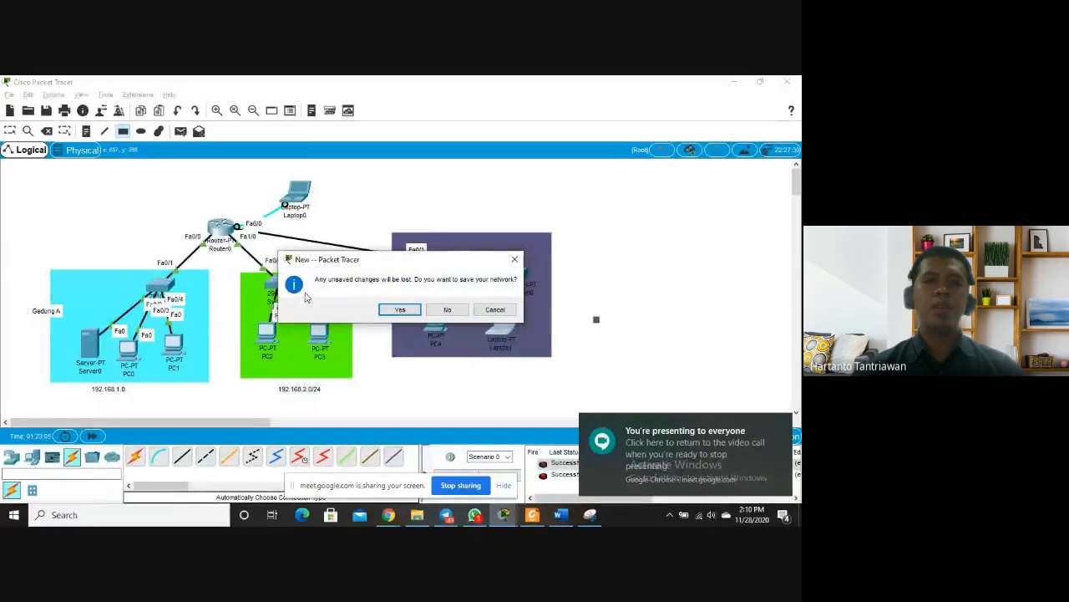
{"action": "left_click", "coordinate": [447, 310]}
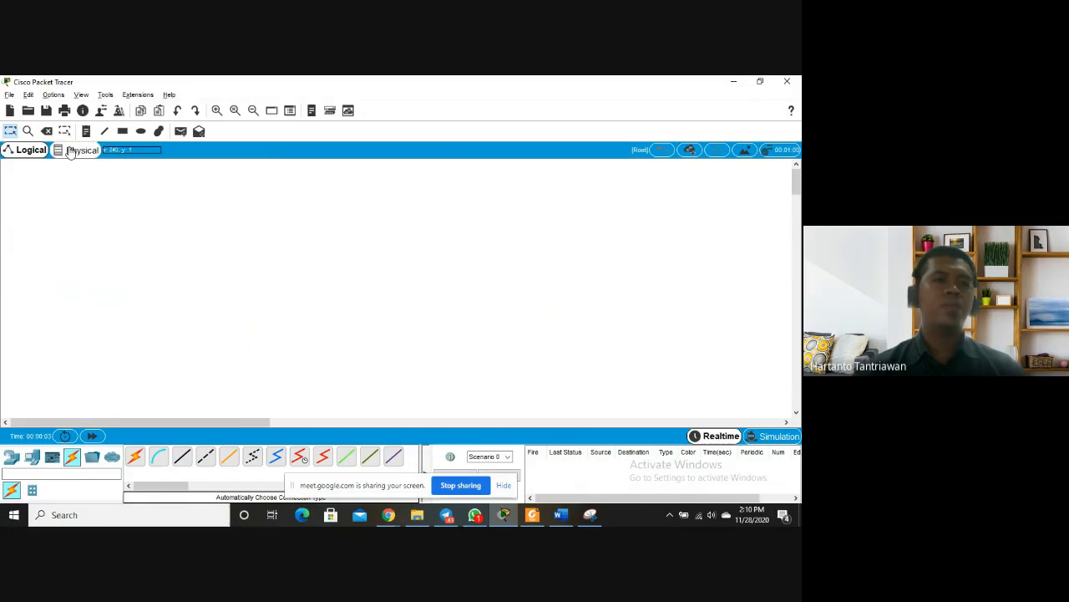
Place three Router-PT routers in the empty workspace, one above and two below it
{"action": "left_click", "coordinate": [14, 458]}
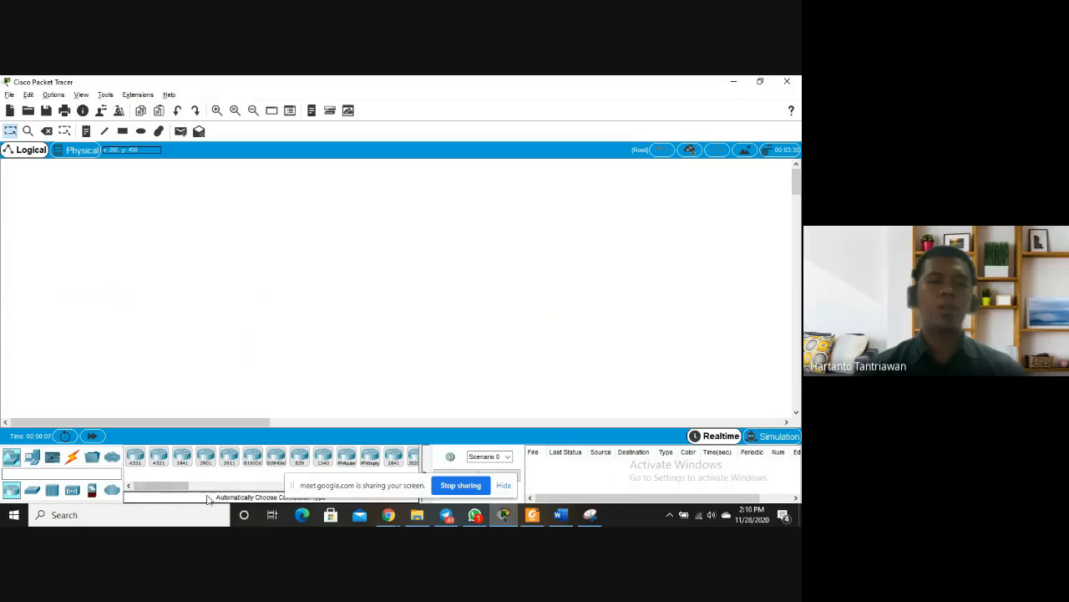
{"action": "mouse_move", "coordinate": [186, 491]}
{"action": "left_mouse_down"}
{"action": "mouse_move", "coordinate": [211, 489]}
{"action": "mouse_move", "coordinate": [182, 489]}
{"action": "left_mouse_up"}
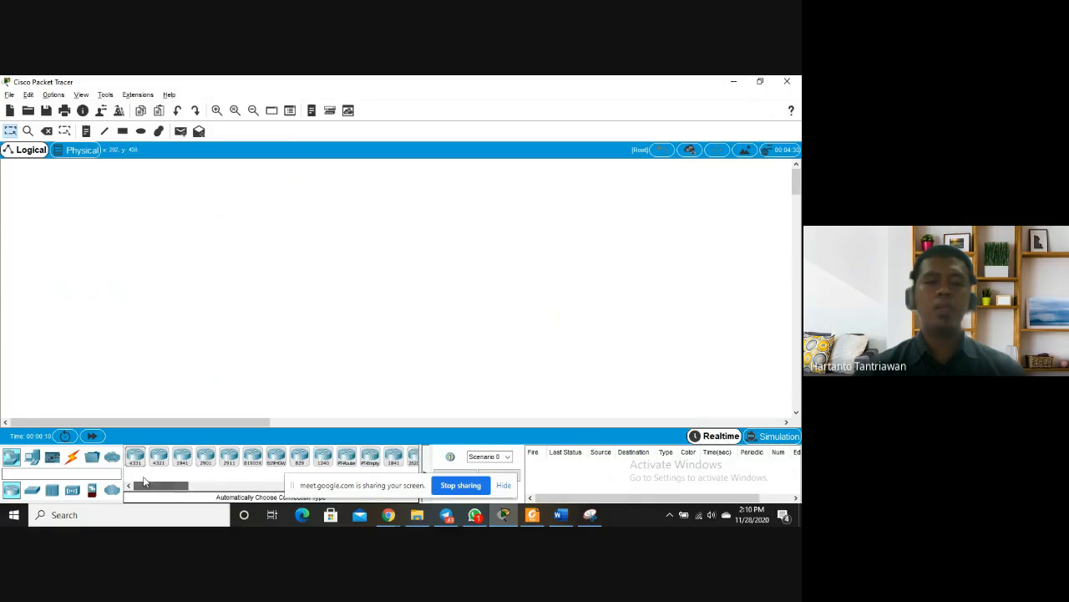
{"action": "left_click_drag", "start_coordinate": [350, 460], "coordinate": [251, 253]}
{"action": "left_click", "coordinate": [343, 458]}
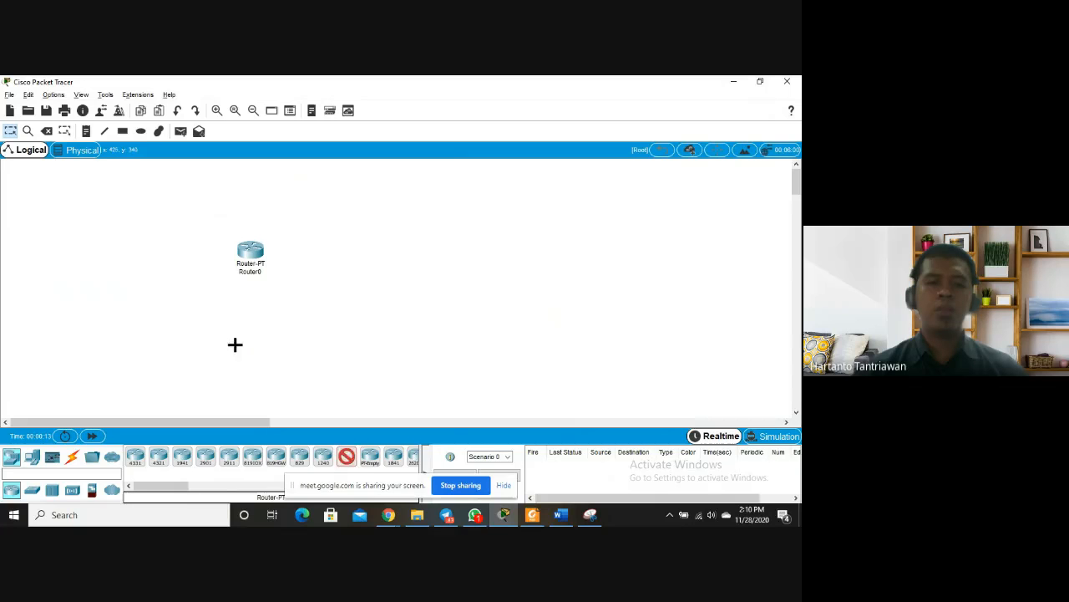
{"action": "left_click", "coordinate": [217, 321]}
{"action": "left_click", "coordinate": [344, 457]}
{"action": "left_click", "coordinate": [307, 337]}
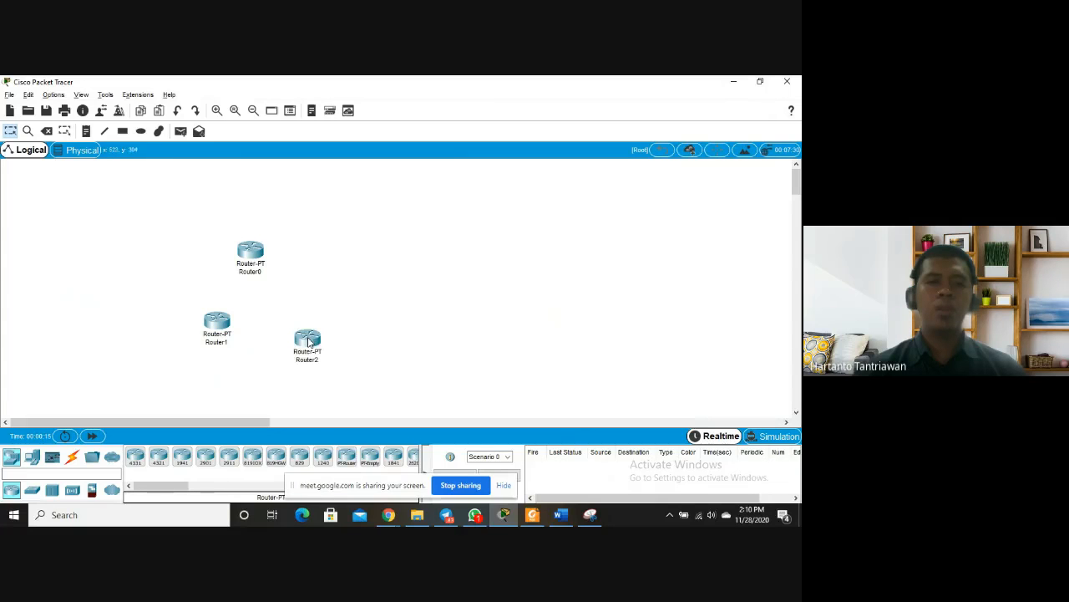
Arrange Router1 and Router2 closer together below Router0 to form a compact triangle
{"action": "left_click_drag", "start_coordinate": [308, 342], "coordinate": [299, 324]}
{"action": "left_click_drag", "start_coordinate": [219, 322], "coordinate": [211, 307]}
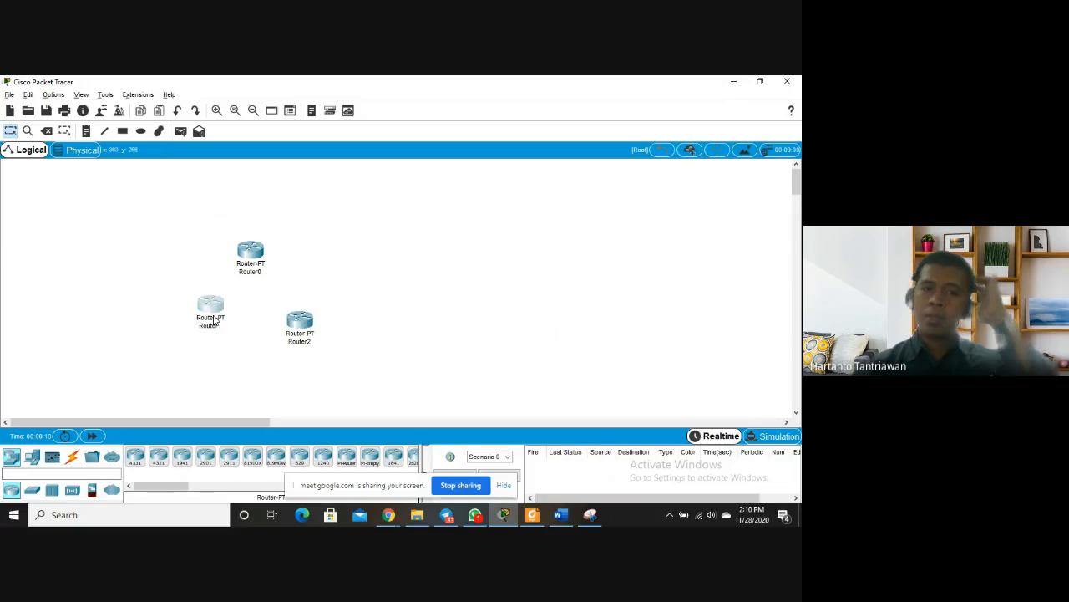
{"action": "left_click_drag", "start_coordinate": [297, 334], "coordinate": [292, 323]}
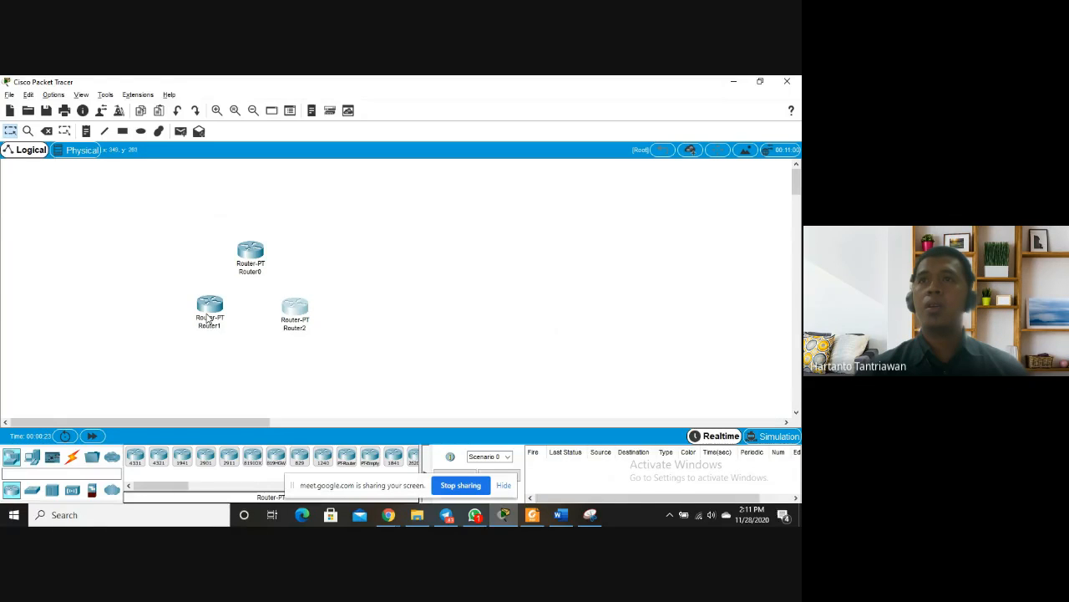
{"action": "left_click_drag", "start_coordinate": [210, 310], "coordinate": [212, 315]}
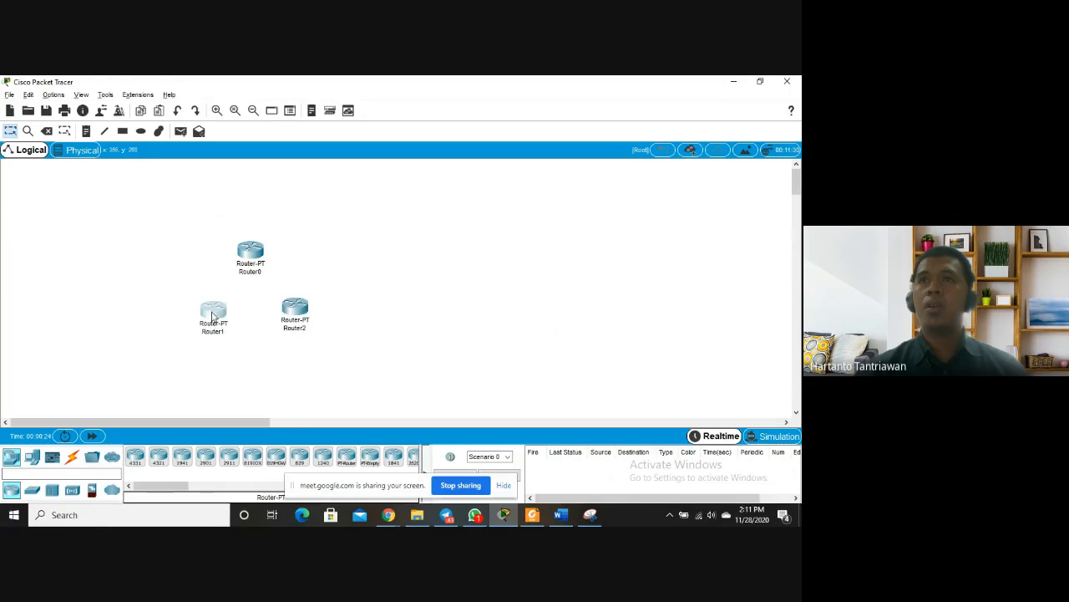
{"action": "left_click", "coordinate": [254, 264]}
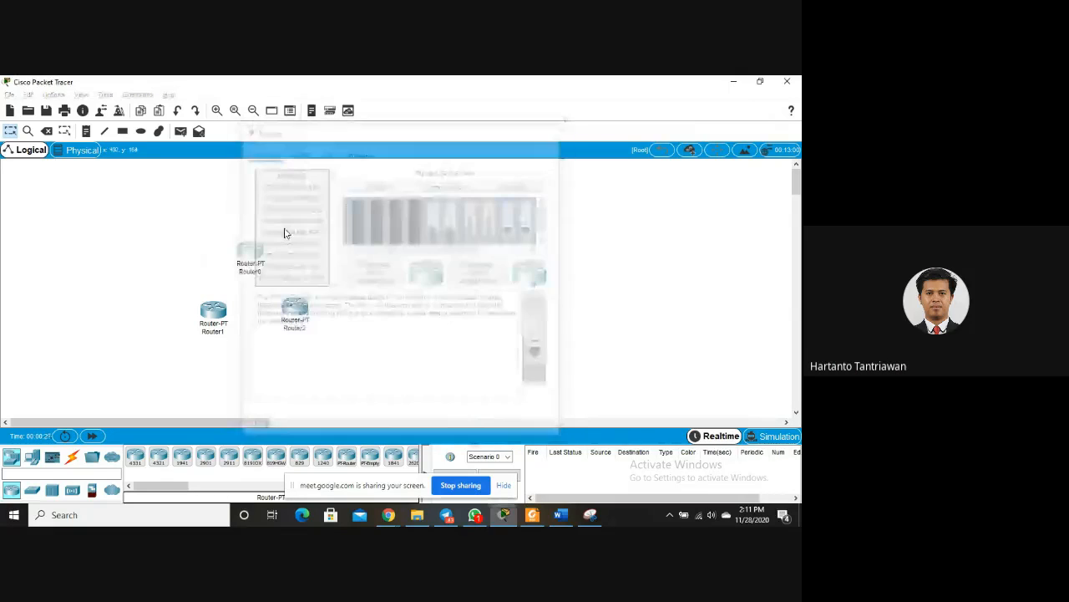
Place three 2950-24 switches: one above Router0, one outside Router1 and one outside Router2
{"action": "left_click", "coordinate": [32, 489]}
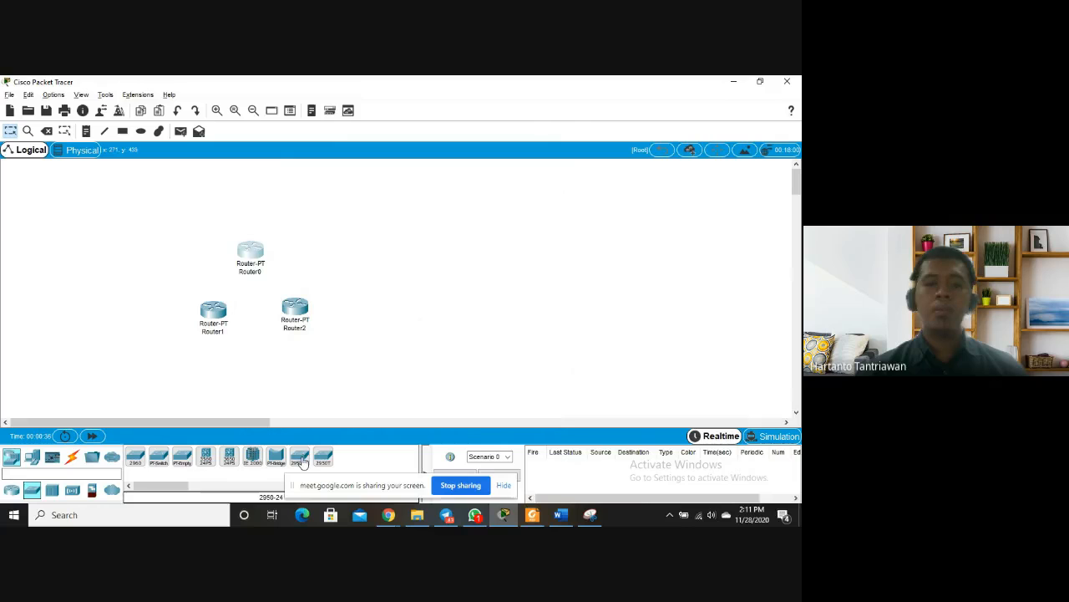
{"action": "left_click", "coordinate": [300, 458]}
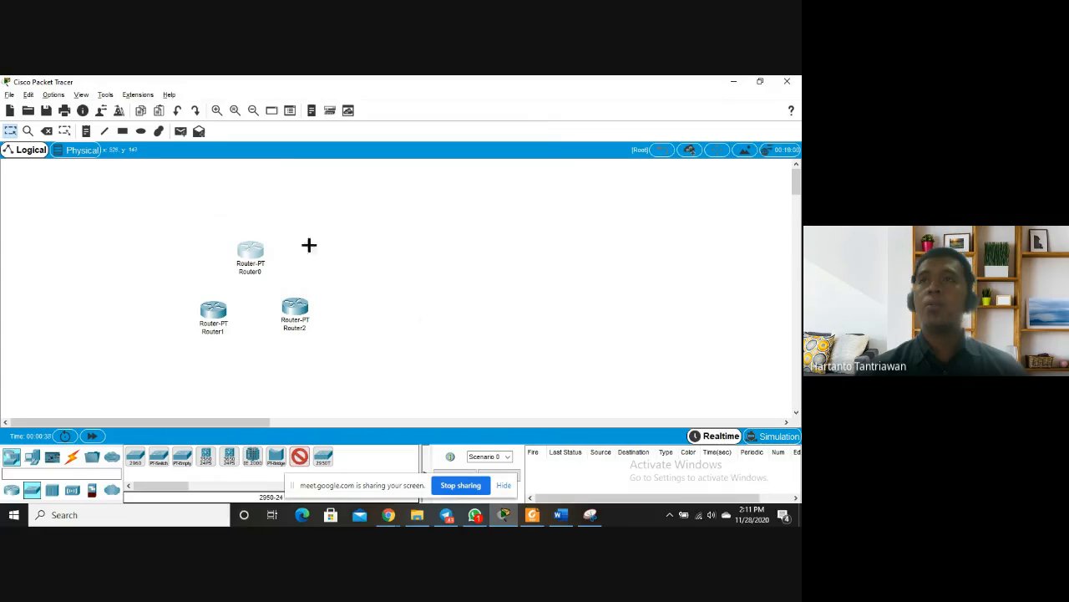
{"action": "left_click", "coordinate": [260, 199]}
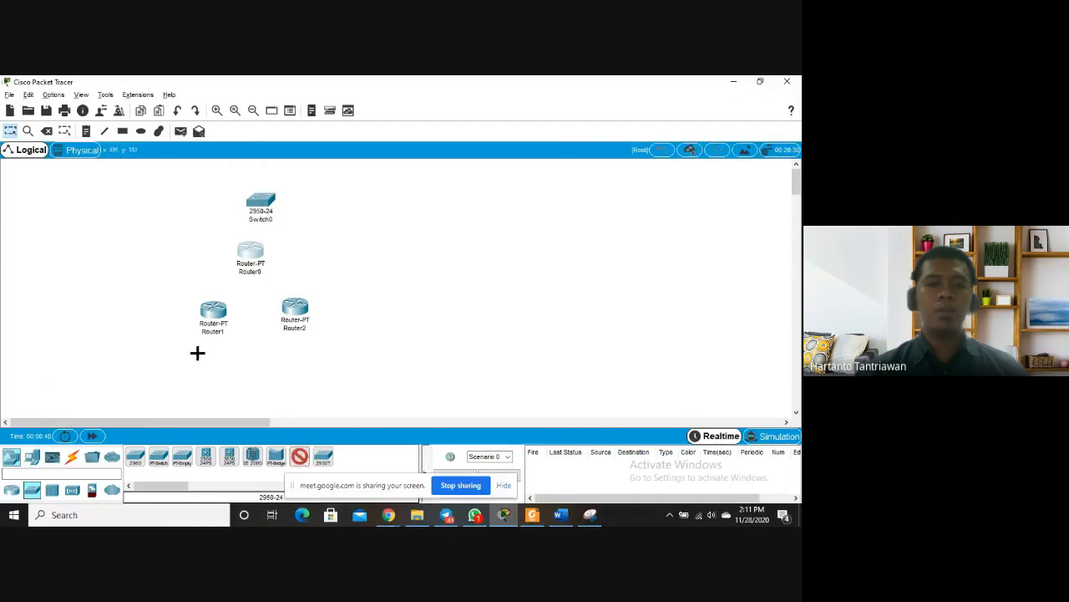
{"action": "left_click", "coordinate": [138, 336]}
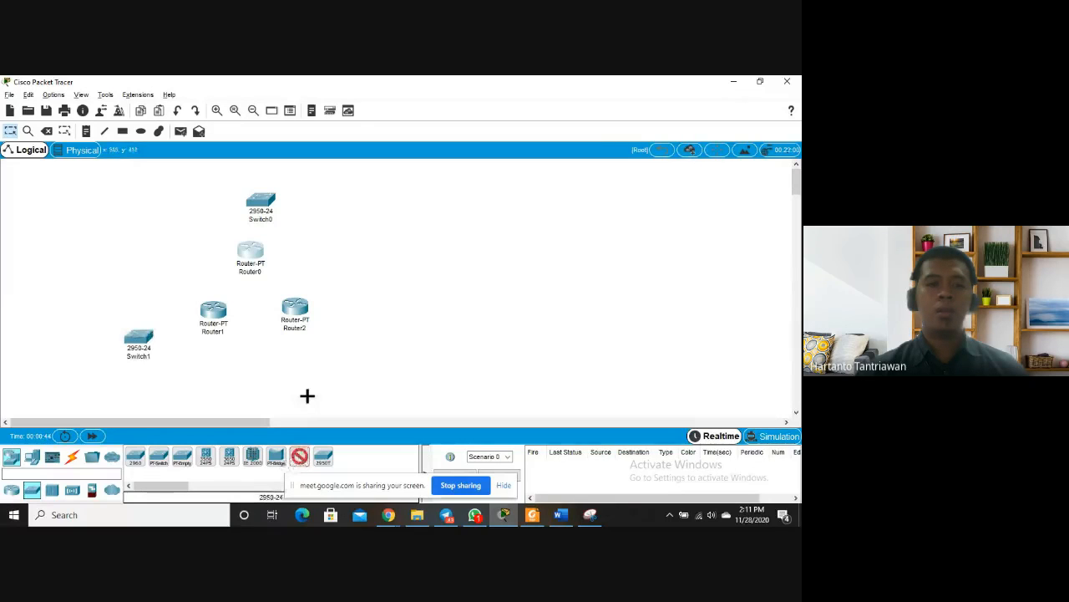
{"action": "left_click", "coordinate": [363, 345]}
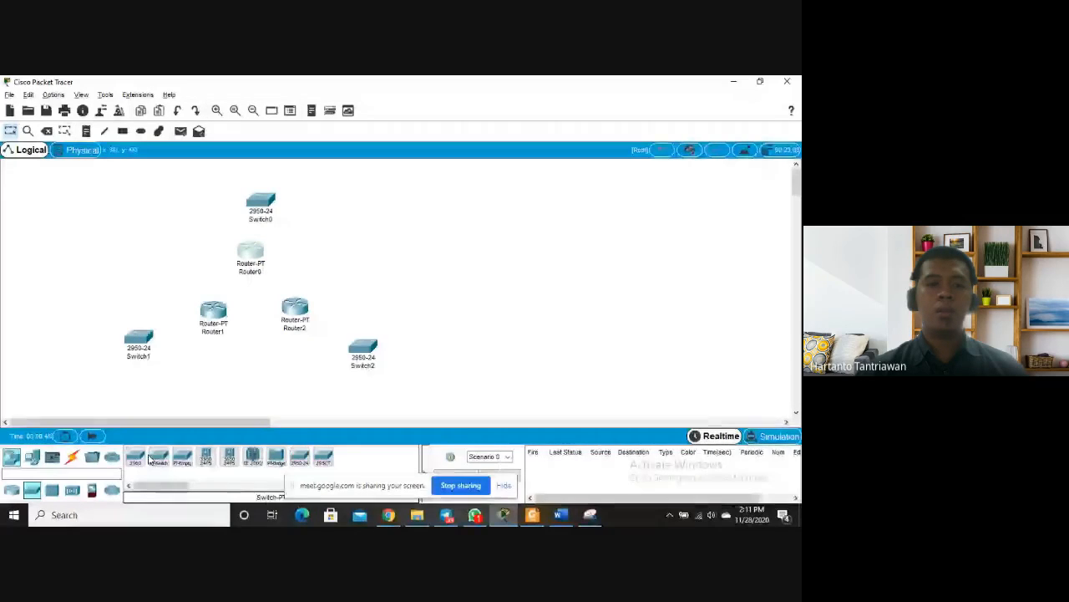
Add six PC-PT computers, two each beside Switch1, Switch0 and Switch2
{"action": "left_click", "coordinate": [32, 457]}
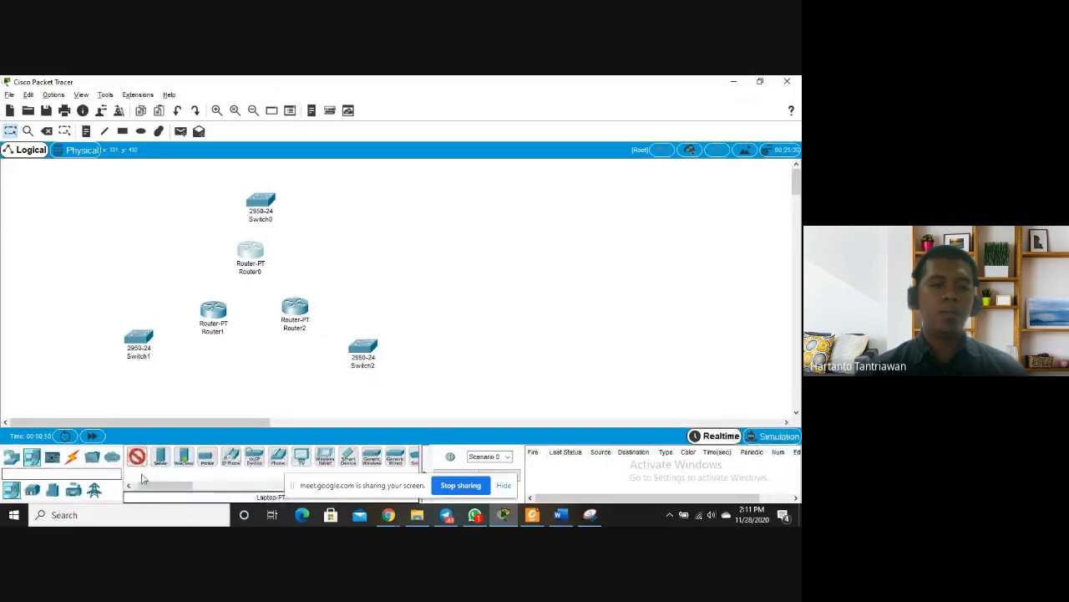
{"action": "left_click_drag", "start_coordinate": [153, 486], "coordinate": [144, 486]}
{"action": "left_click", "coordinate": [137, 462]}
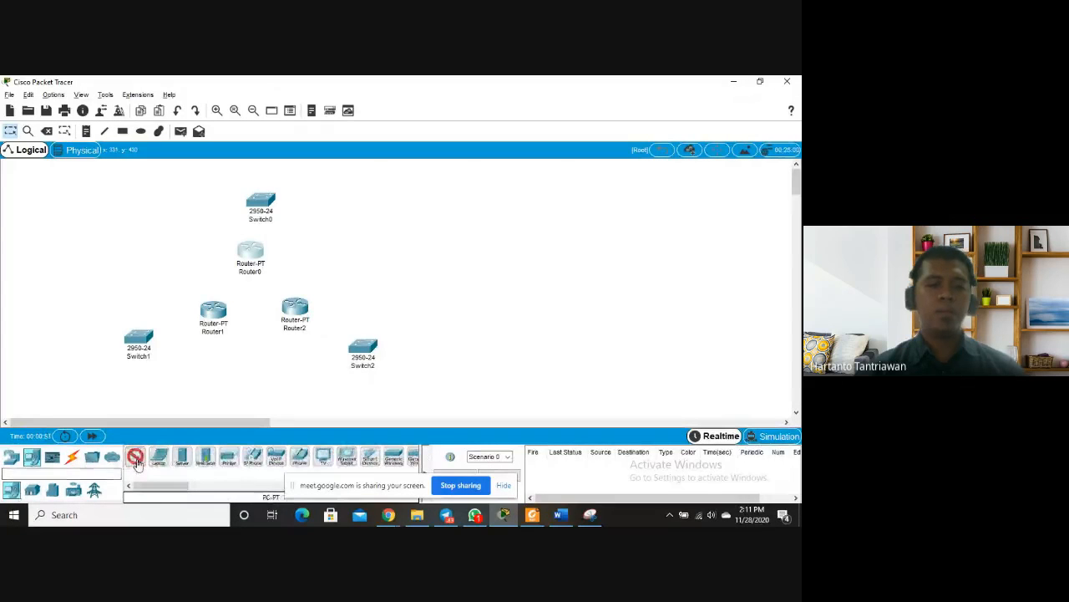
{"action": "left_click", "coordinate": [79, 332]}
{"action": "left_click", "coordinate": [76, 390]}
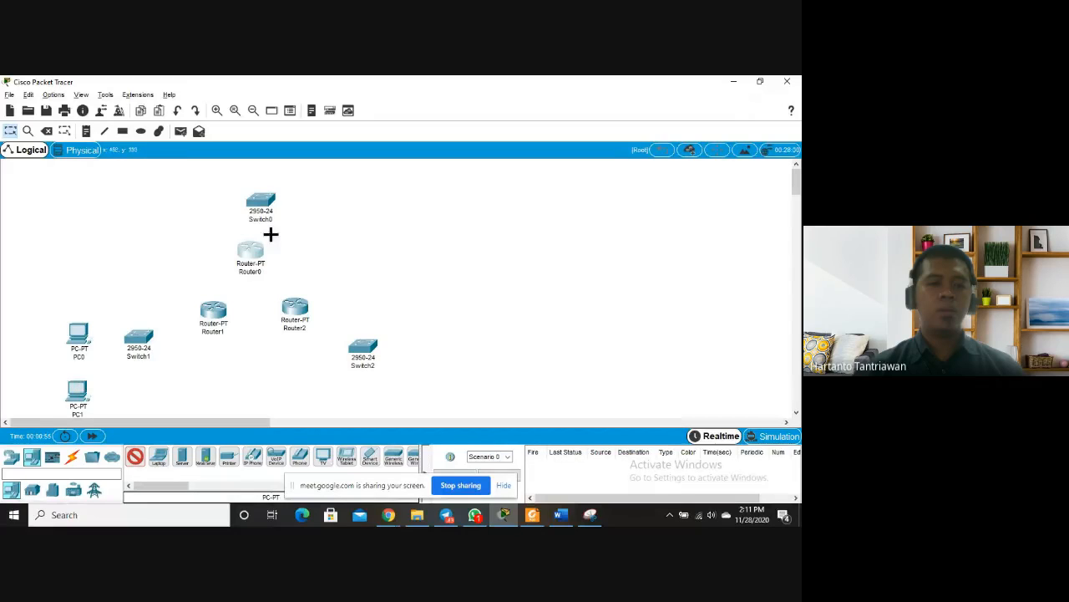
{"action": "left_click", "coordinate": [332, 194]}
{"action": "left_click", "coordinate": [346, 237]}
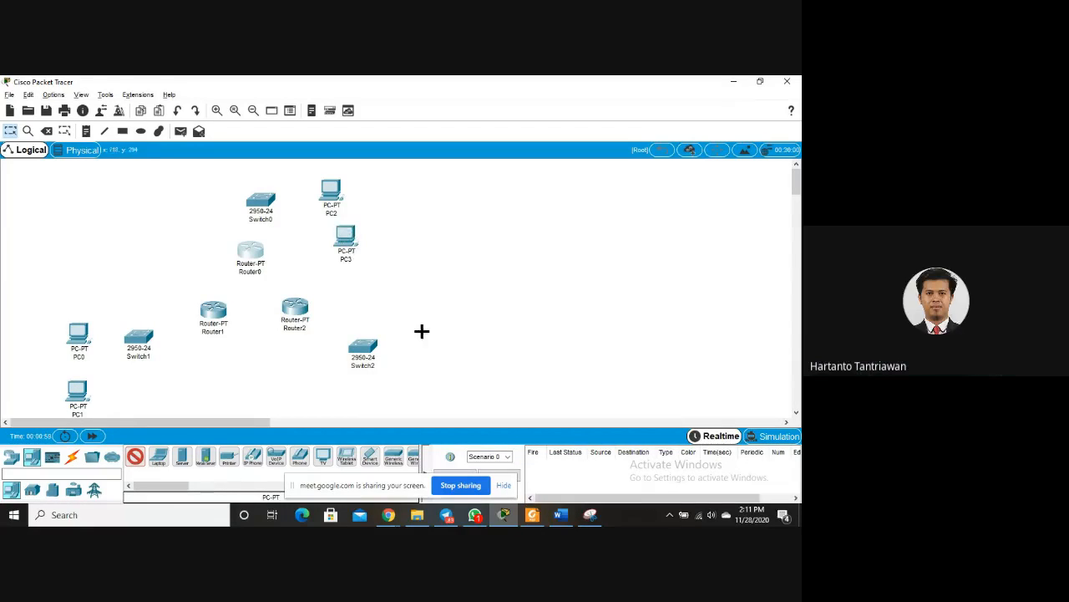
{"action": "left_click", "coordinate": [418, 338]}
{"action": "left_click", "coordinate": [407, 382]}
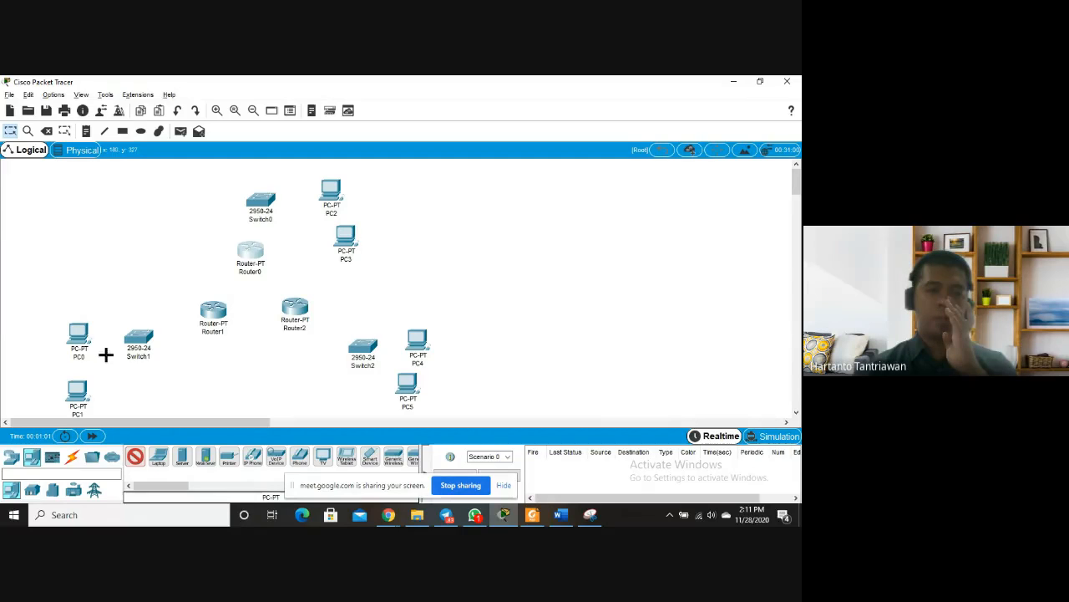
Connect Router0, Router1 and Router2 to one another in a triangle using automatically chosen cables
{"action": "left_click", "coordinate": [72, 456]}
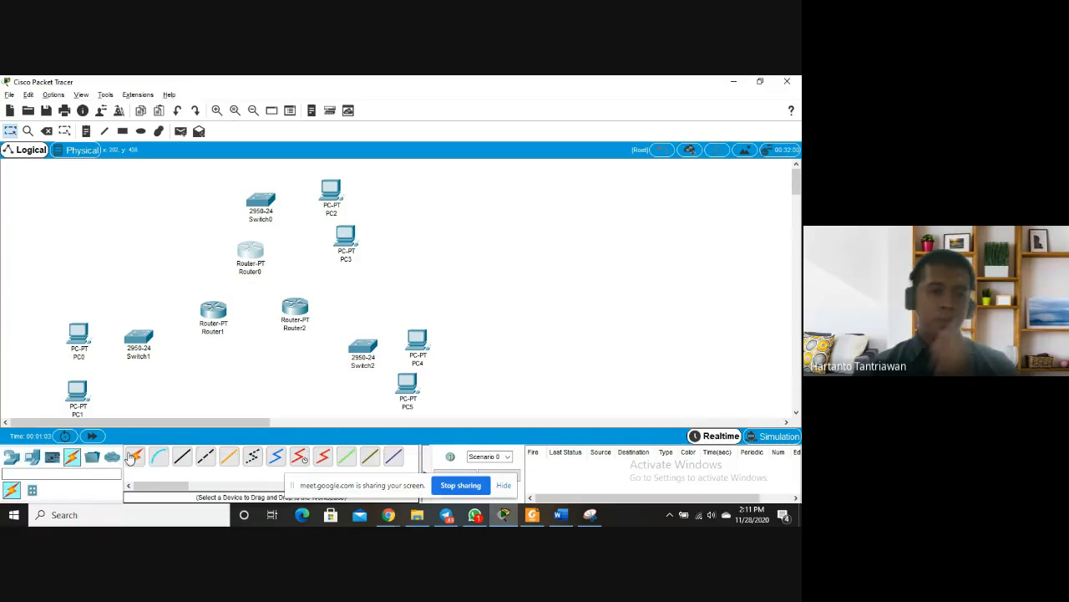
{"action": "left_click", "coordinate": [134, 457]}
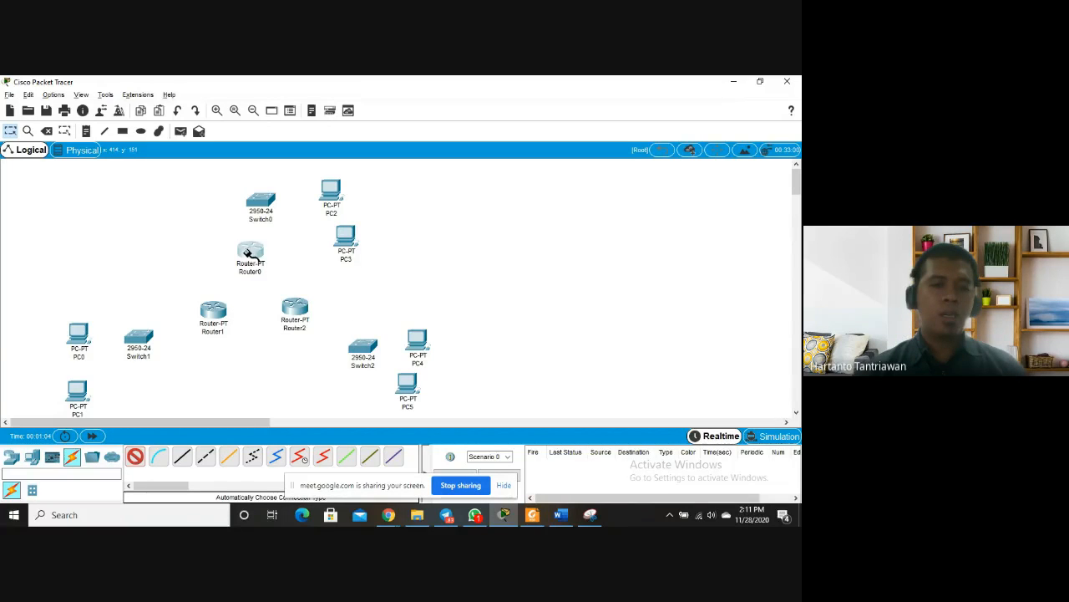
{"action": "left_click", "coordinate": [248, 253]}
{"action": "left_click", "coordinate": [212, 312]}
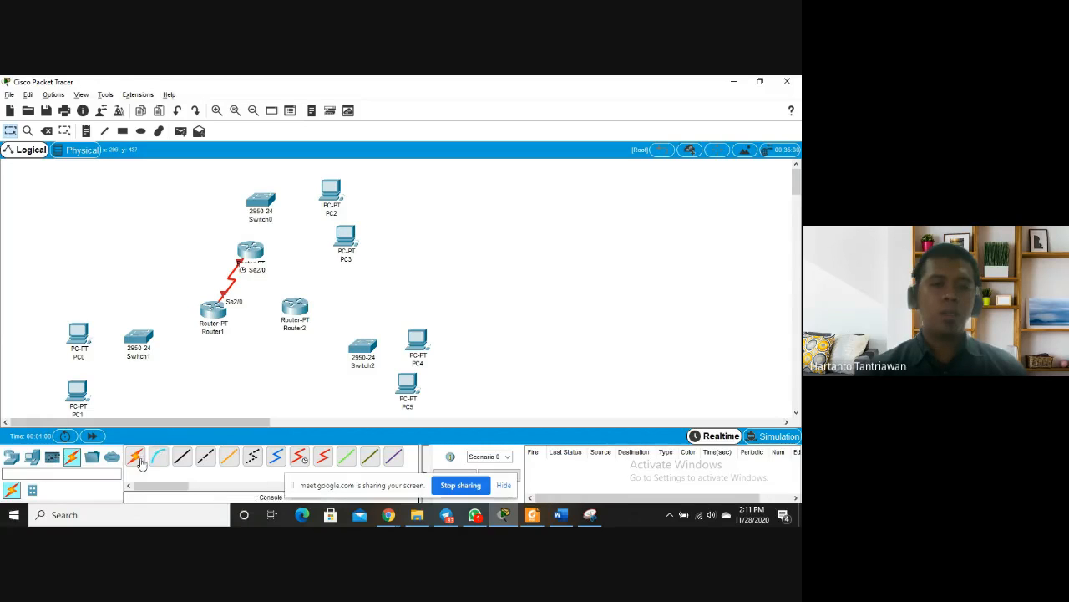
{"action": "left_click", "coordinate": [134, 457]}
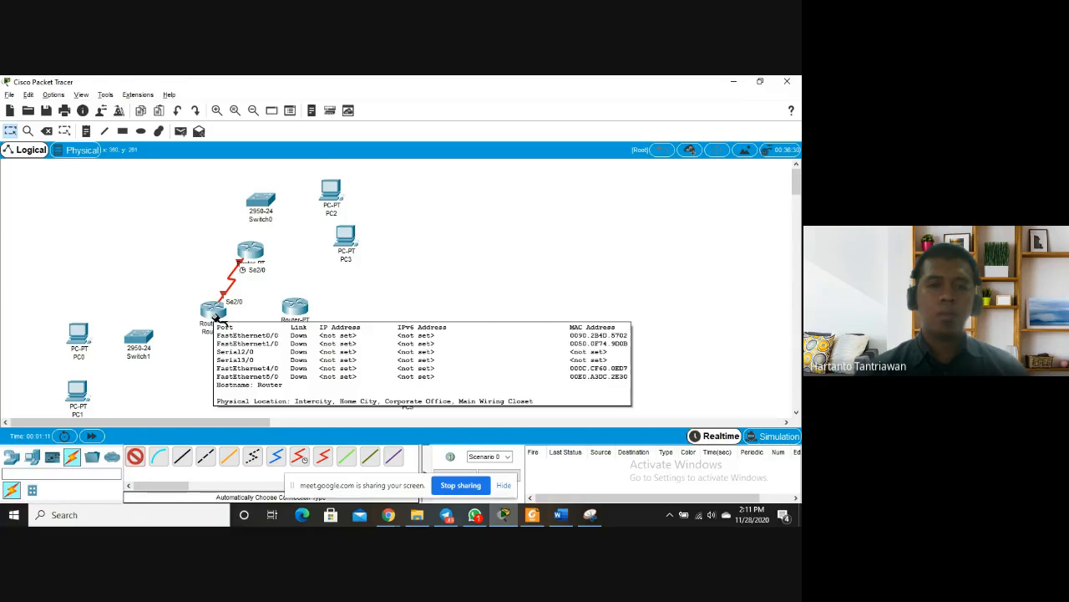
{"action": "left_click", "coordinate": [219, 322]}
{"action": "left_click", "coordinate": [275, 306]}
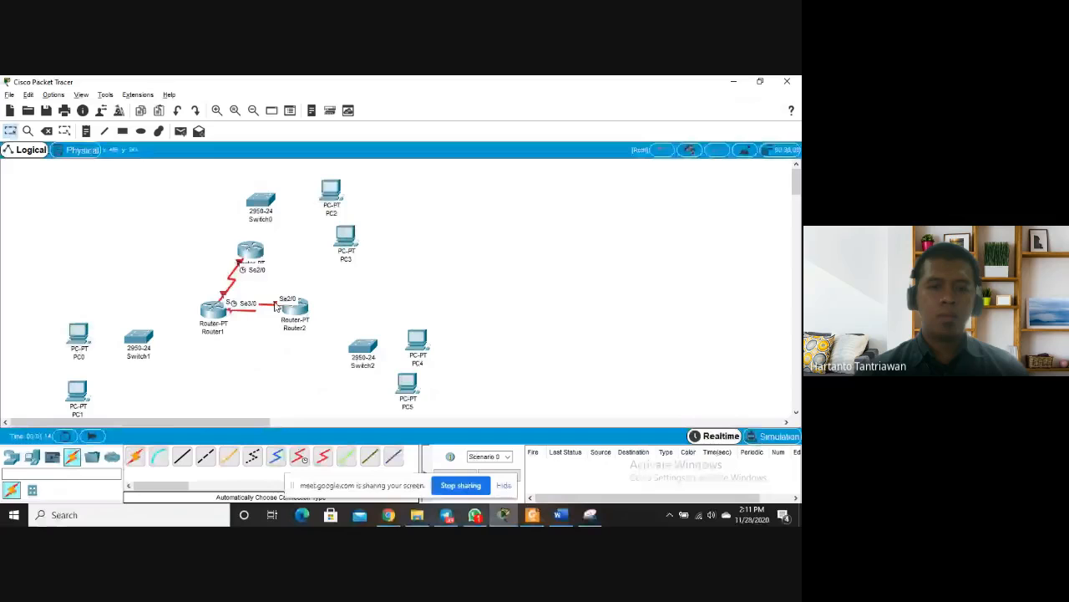
{"action": "left_click_drag", "start_coordinate": [360, 485], "coordinate": [484, 194]}
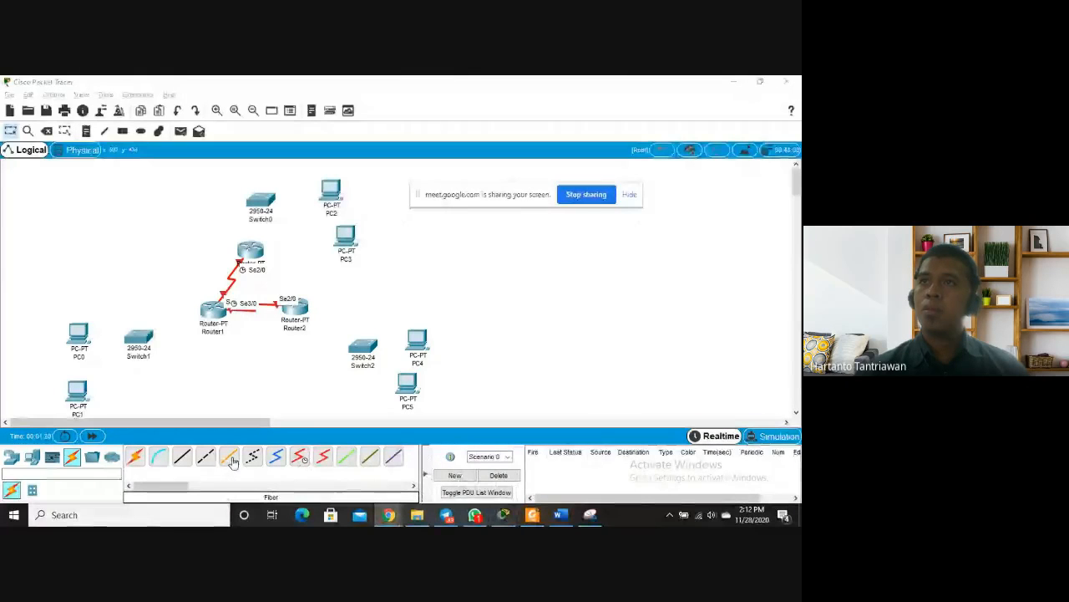
{"action": "left_click", "coordinate": [135, 455]}
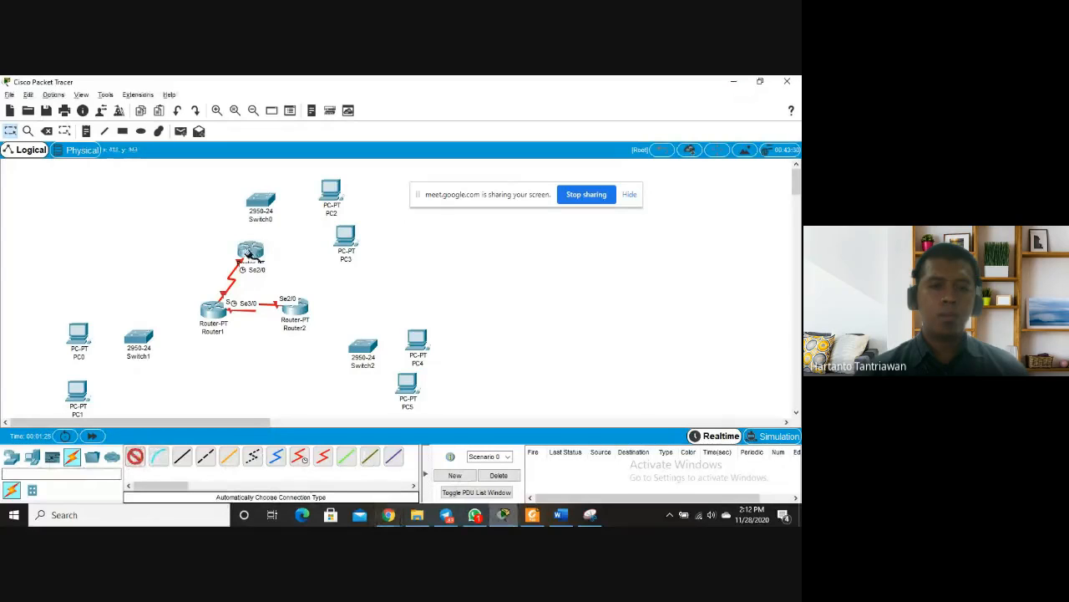
{"action": "left_click", "coordinate": [250, 250]}
{"action": "left_click", "coordinate": [301, 313]}
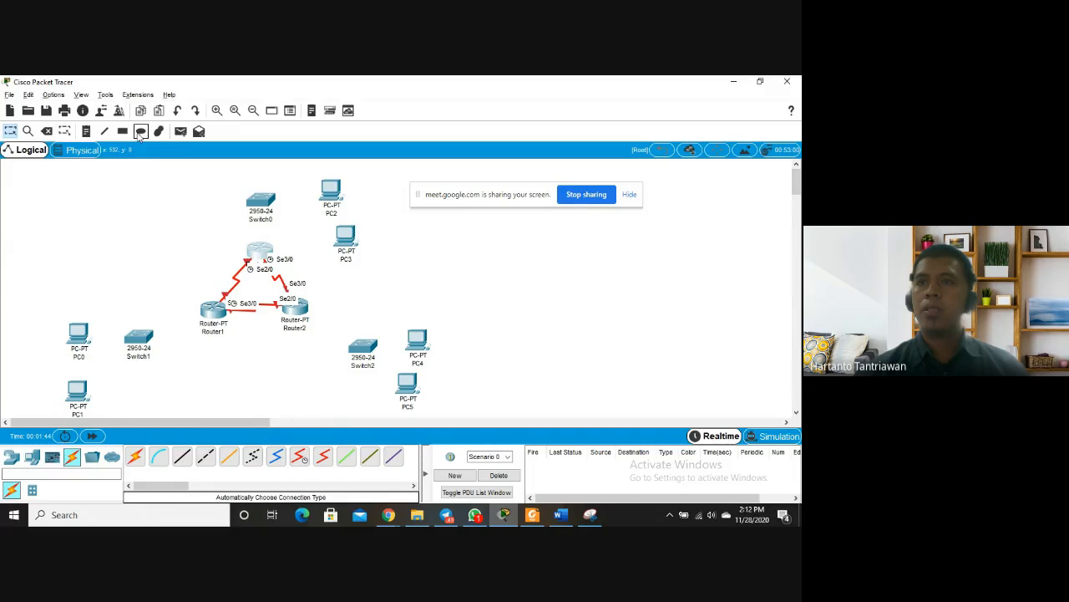
Delete the three serial links between the routers
{"action": "left_click", "coordinate": [182, 134]}
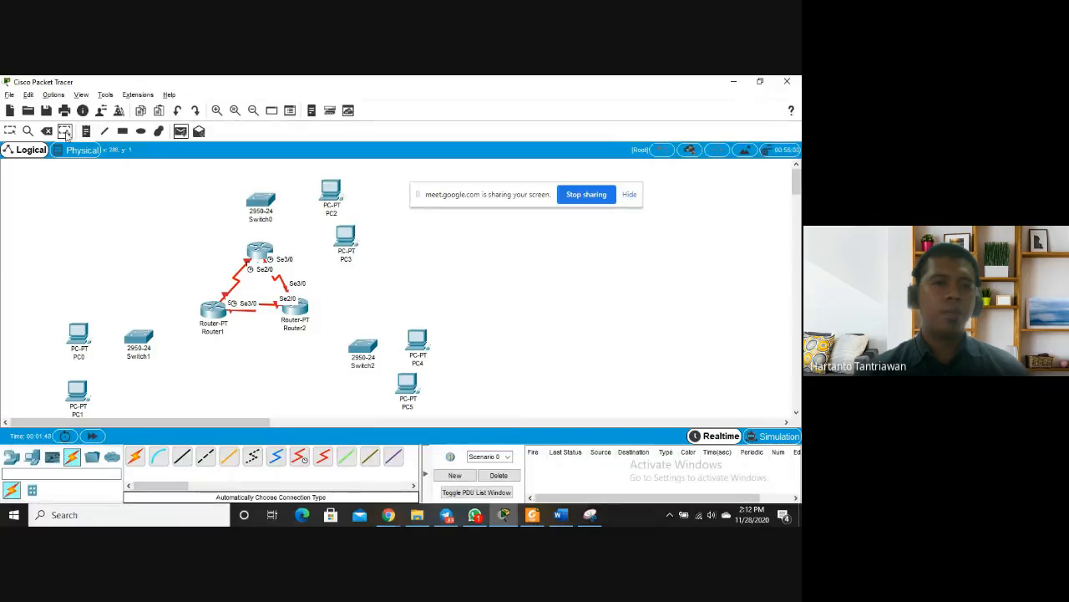
{"action": "left_click", "coordinate": [47, 132]}
{"action": "left_click", "coordinate": [237, 281]}
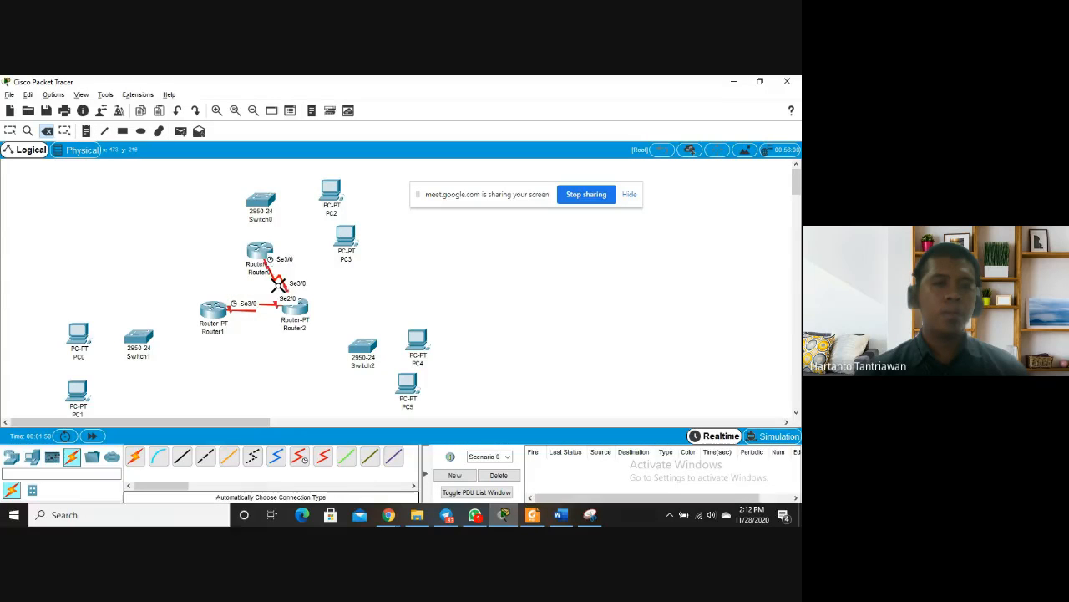
{"action": "left_click", "coordinate": [284, 284]}
{"action": "left_click", "coordinate": [267, 307]}
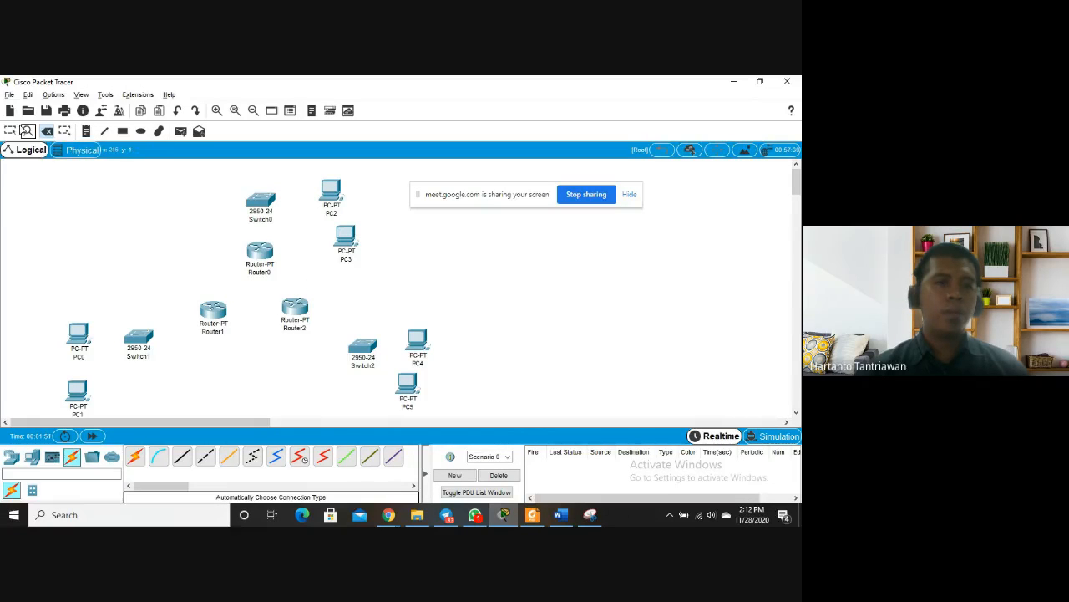
Connect Router0 FastEthernet4/0 to Router1 FastEthernet4/0 with a fiber cable
{"action": "left_click", "coordinate": [8, 133]}
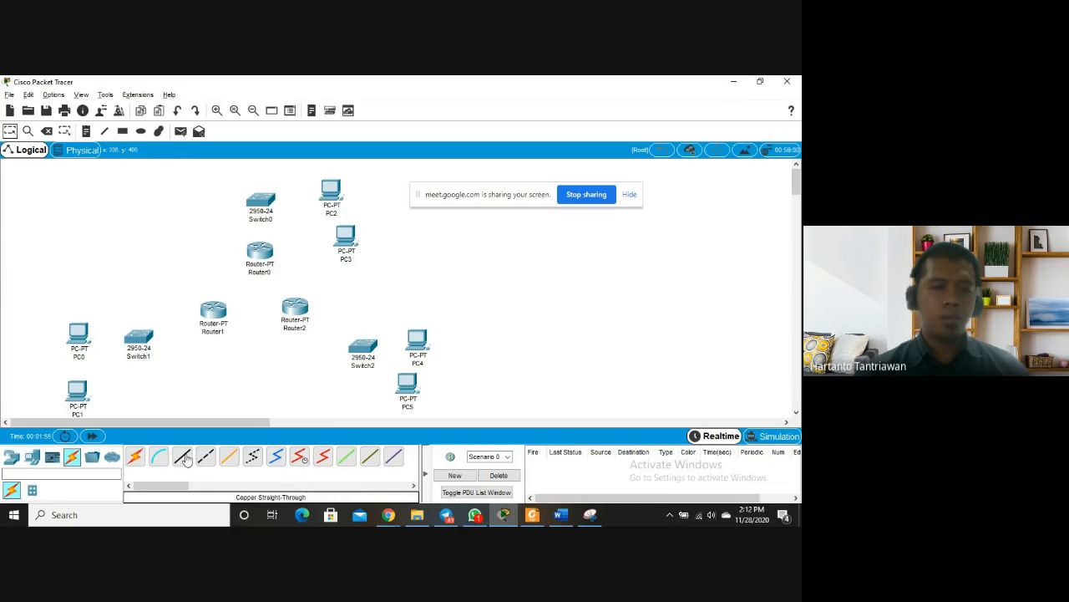
{"action": "left_click", "coordinate": [229, 456]}
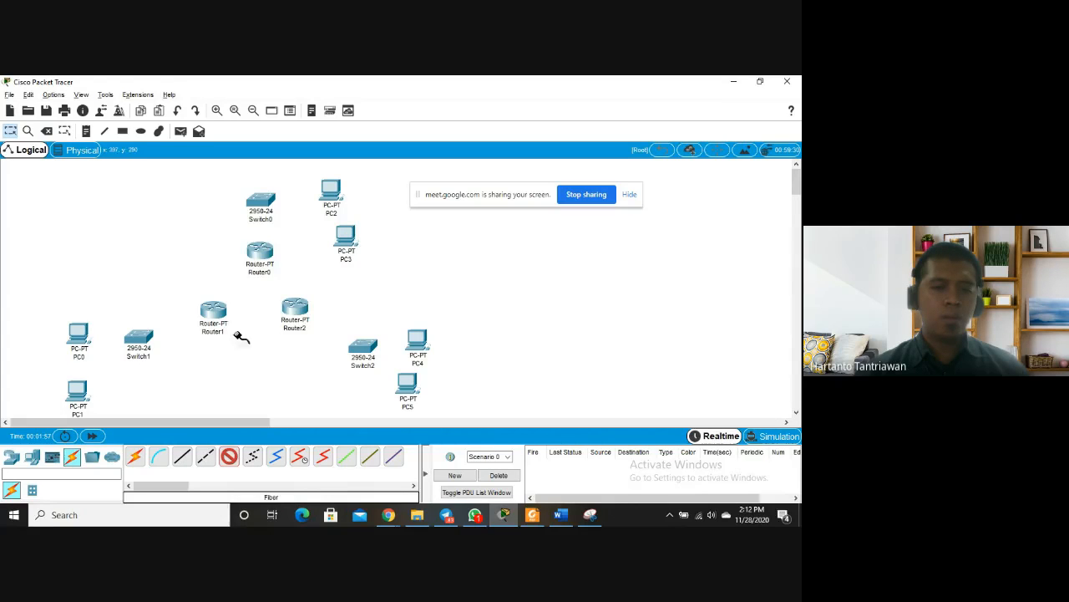
{"action": "left_click", "coordinate": [265, 257]}
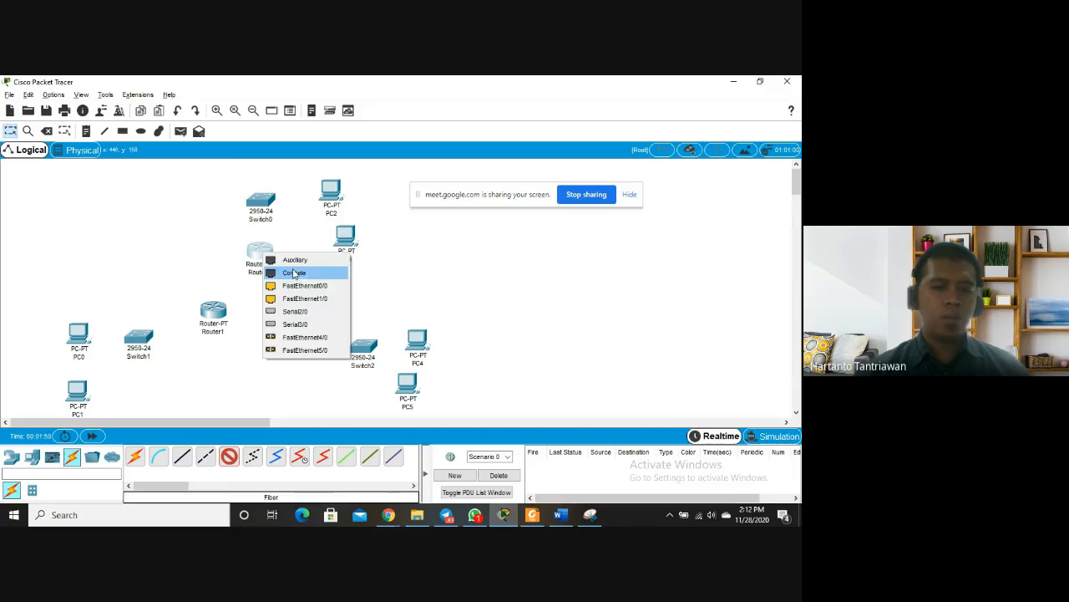
{"action": "left_click", "coordinate": [299, 338]}
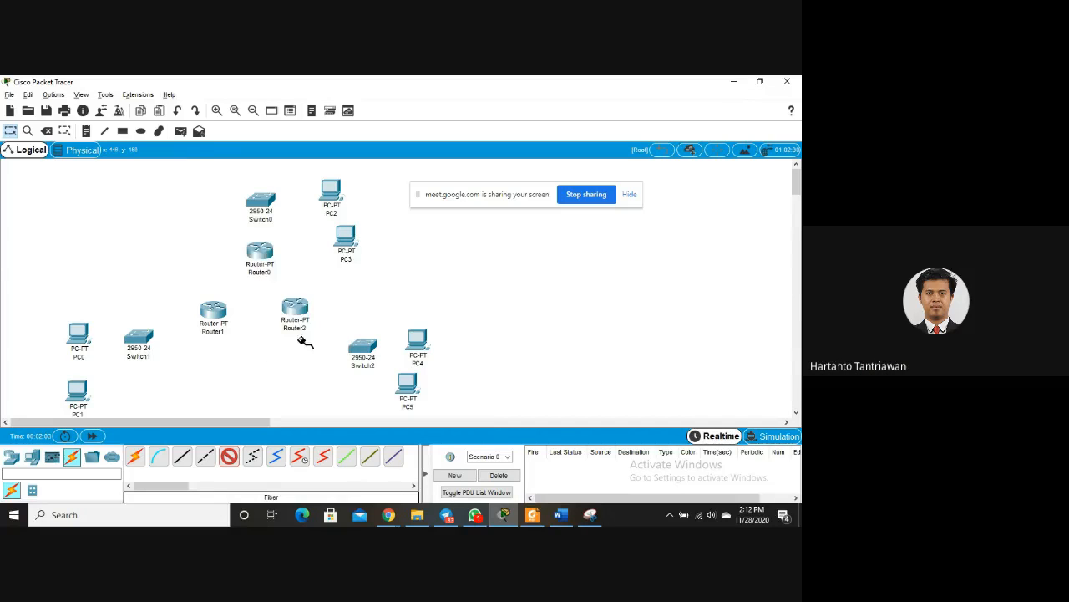
{"action": "left_click", "coordinate": [212, 307]}
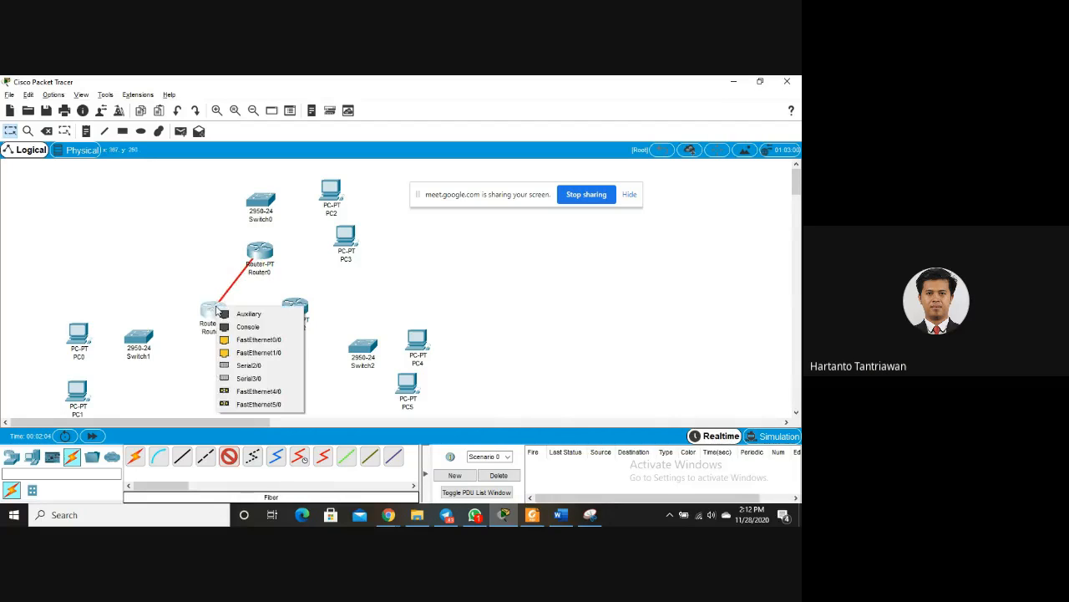
{"action": "left_click", "coordinate": [258, 391]}
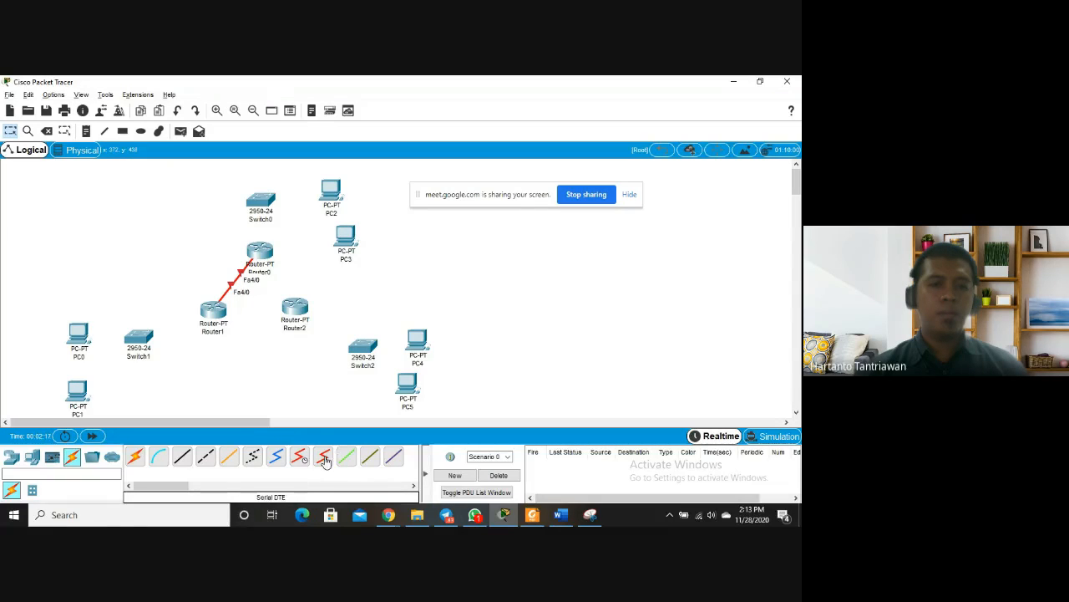
Connect Router0 FastEthernet5/0 to Router2 FastEthernet4/0 with a fiber cable
{"action": "left_click", "coordinate": [231, 458]}
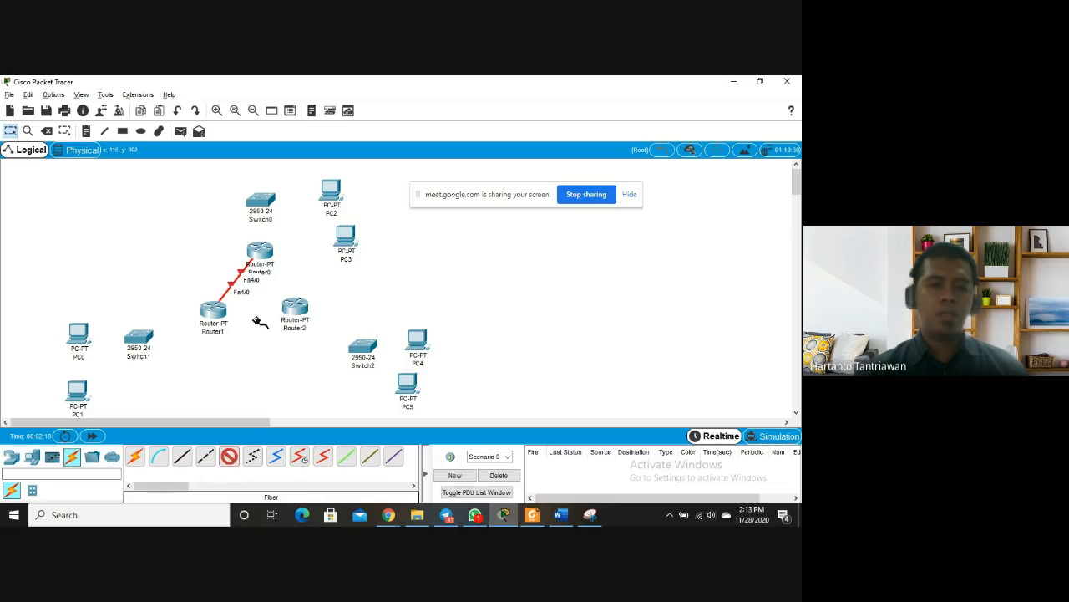
{"action": "left_click", "coordinate": [265, 254]}
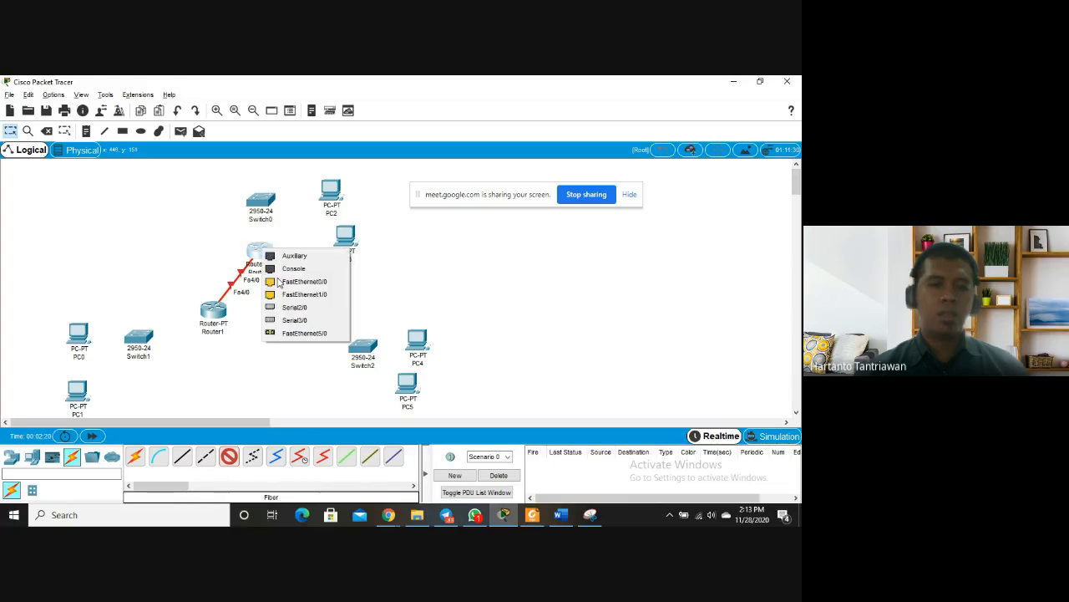
{"action": "left_click", "coordinate": [310, 334]}
{"action": "left_click", "coordinate": [294, 312]}
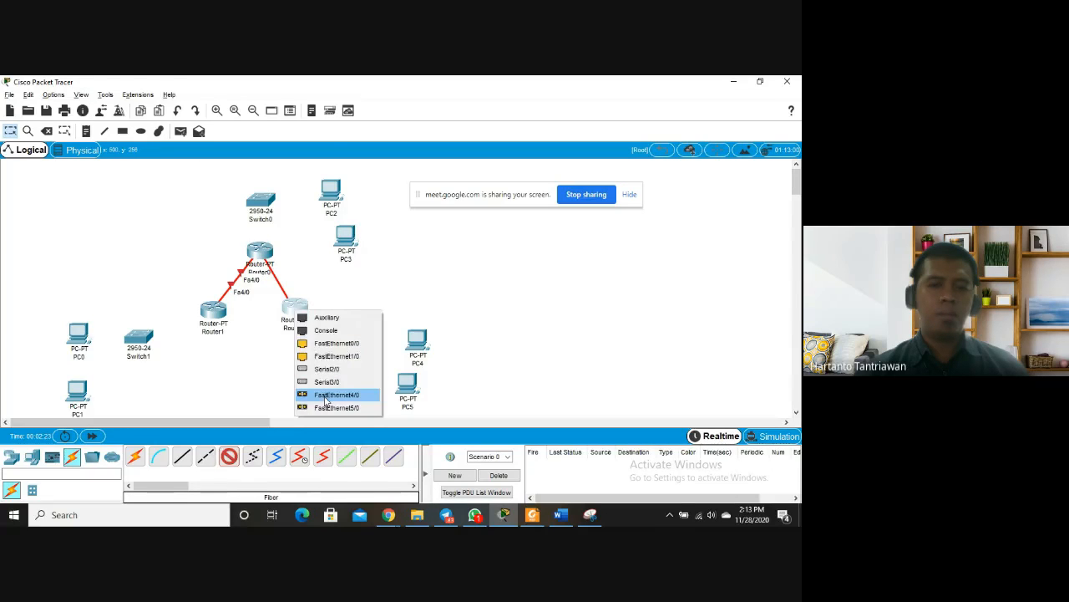
{"action": "left_click", "coordinate": [333, 395]}
Connect Router1 FastEthernet5/0 to Router2 FastEthernet5/0 with a fiber cable
{"action": "left_click", "coordinate": [229, 456]}
{"action": "left_click", "coordinate": [214, 309]}
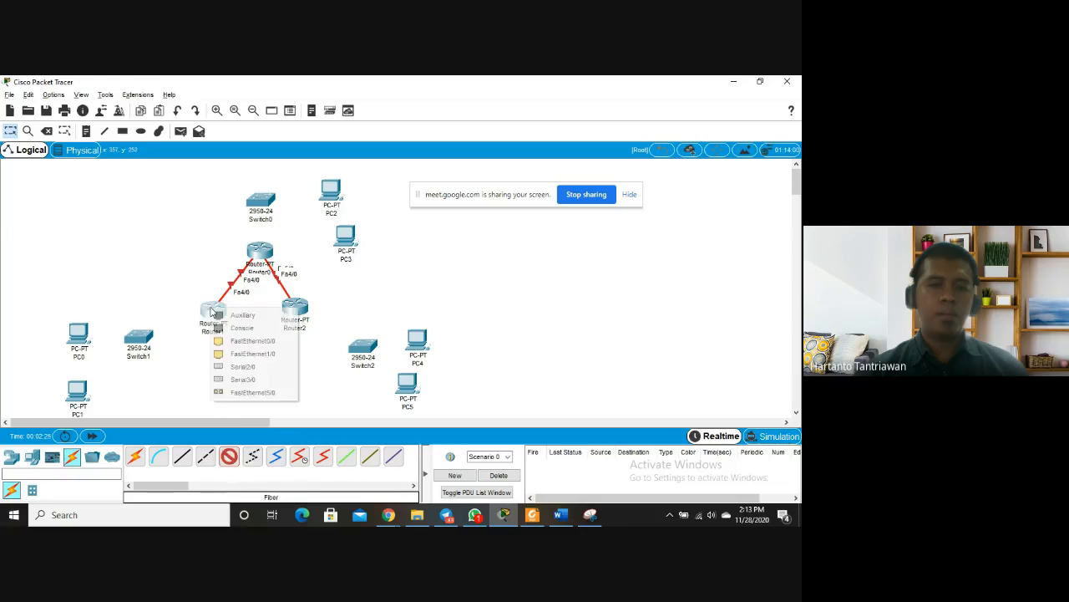
{"action": "left_click", "coordinate": [259, 392]}
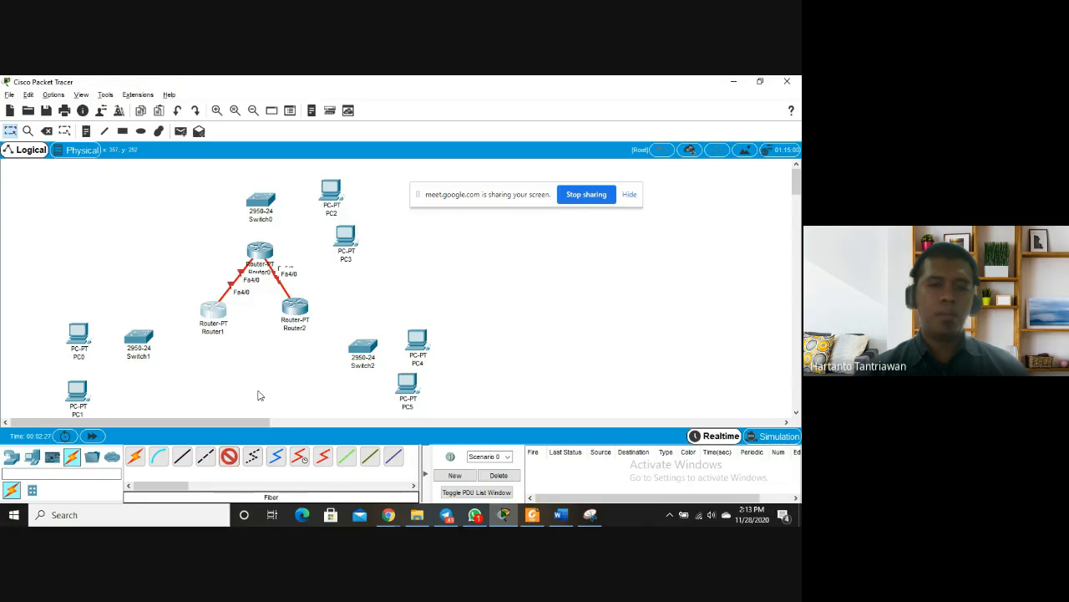
{"action": "left_click", "coordinate": [299, 314]}
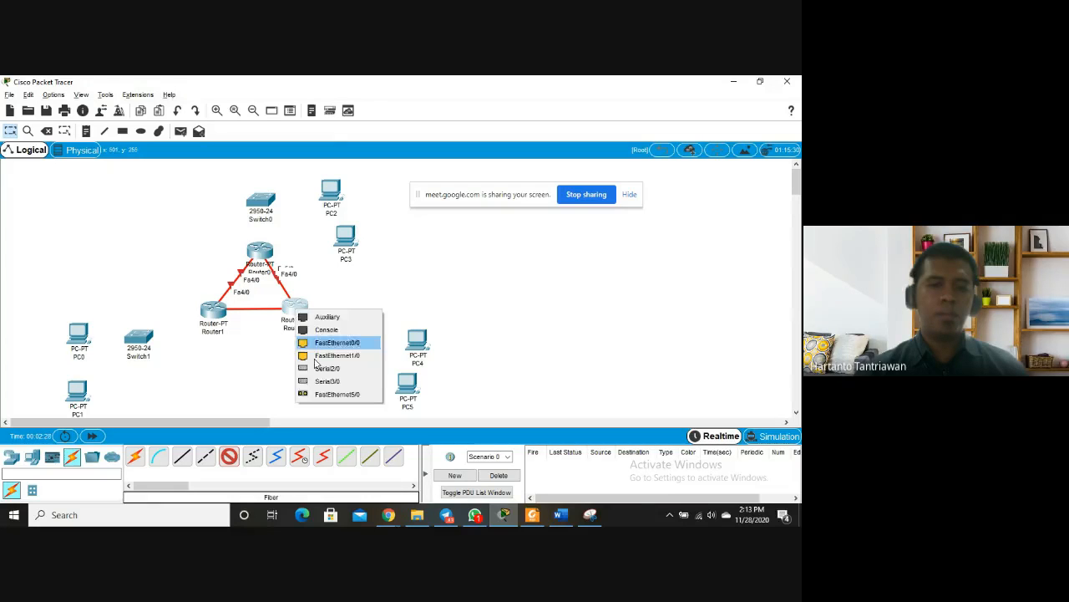
{"action": "left_click", "coordinate": [335, 394]}
Spread the router triangle by moving Router1 and Router2 outward and down, and shift Router0 slightly left
{"action": "left_click_drag", "start_coordinate": [302, 316], "coordinate": [316, 324]}
{"action": "left_click_drag", "start_coordinate": [219, 315], "coordinate": [204, 329]}
{"action": "left_click_drag", "start_coordinate": [264, 253], "coordinate": [257, 252]}
{"action": "mouse_move", "coordinate": [311, 327]}
{"action": "left_mouse_down"}
{"action": "mouse_move", "coordinate": [316, 346]}
{"action": "mouse_move", "coordinate": [322, 331]}
{"action": "left_mouse_up"}
{"action": "left_click_drag", "start_coordinate": [205, 327], "coordinate": [189, 334]}
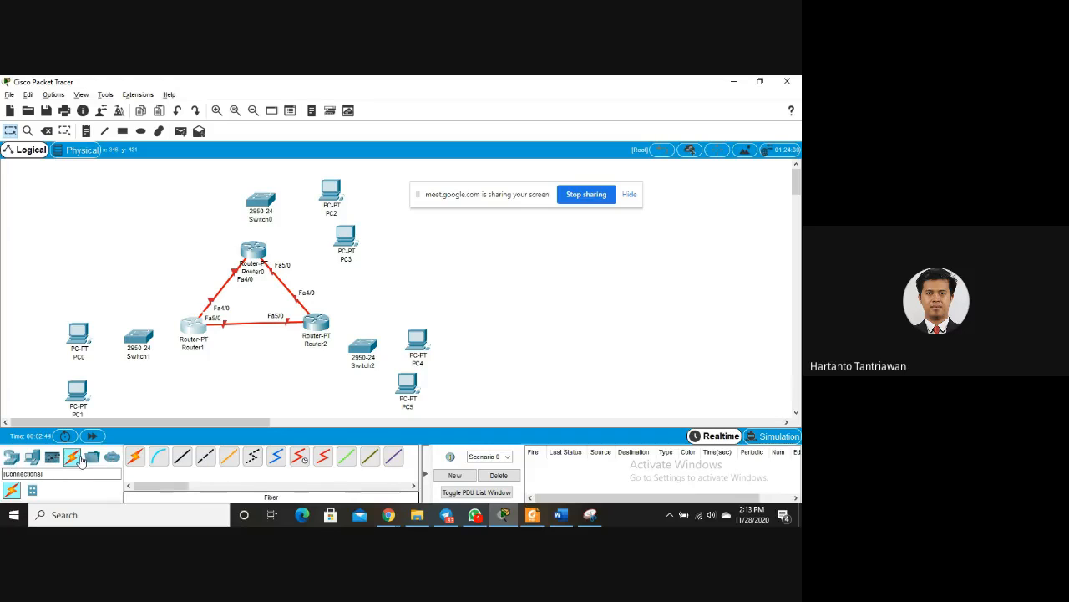
Connect Router1 to Switch1, Router0 to Switch0 and Router2 to Switch2 using automatically chosen cables
{"action": "left_click", "coordinate": [134, 459]}
{"action": "left_click", "coordinate": [194, 327]}
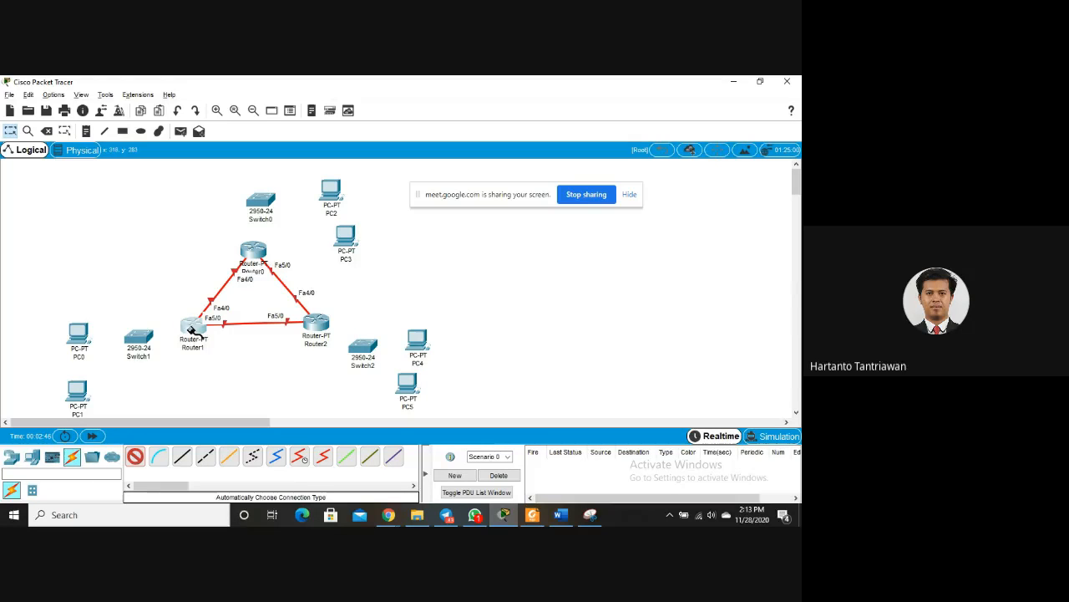
{"action": "left_click", "coordinate": [141, 342]}
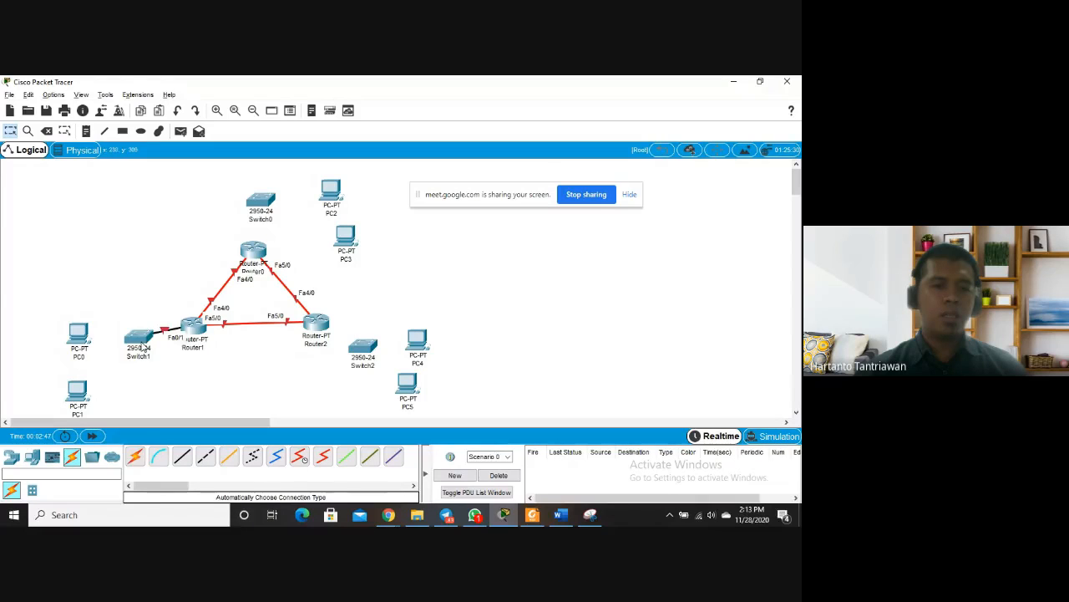
{"action": "left_click", "coordinate": [139, 459]}
{"action": "left_click", "coordinate": [252, 253]}
{"action": "left_click", "coordinate": [261, 203]}
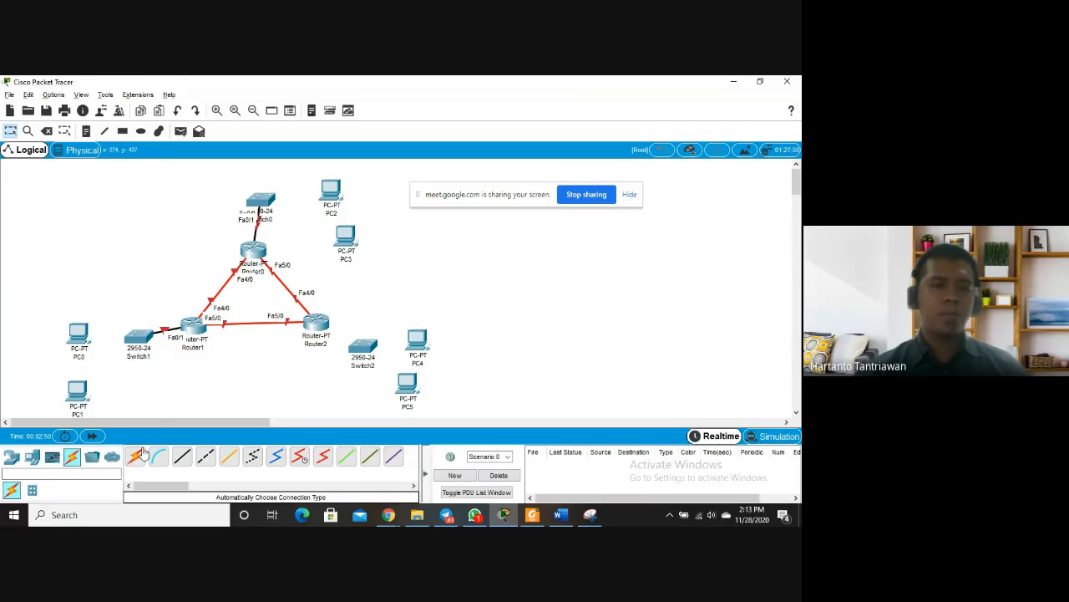
{"action": "left_click", "coordinate": [139, 459]}
{"action": "left_click", "coordinate": [317, 324]}
{"action": "left_click", "coordinate": [364, 347]}
Connect Switch1 to PC0 and PC1 using automatically chosen cables
{"action": "left_click", "coordinate": [133, 458]}
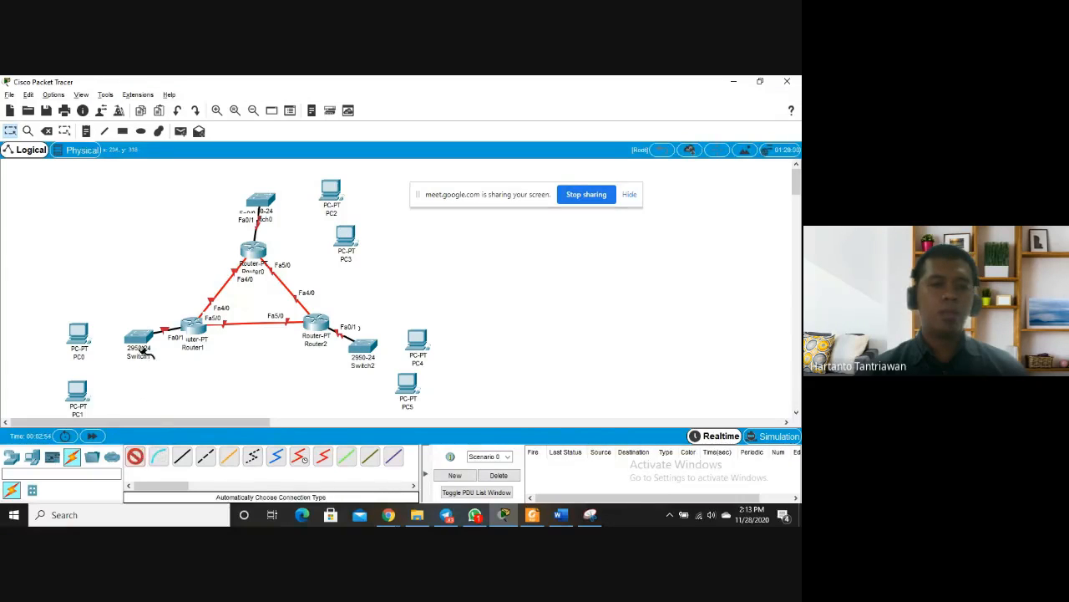
{"action": "left_click", "coordinate": [140, 343]}
{"action": "left_click", "coordinate": [94, 344]}
{"action": "left_click", "coordinate": [136, 457]}
{"action": "left_click", "coordinate": [145, 336]}
{"action": "left_click", "coordinate": [77, 390]}
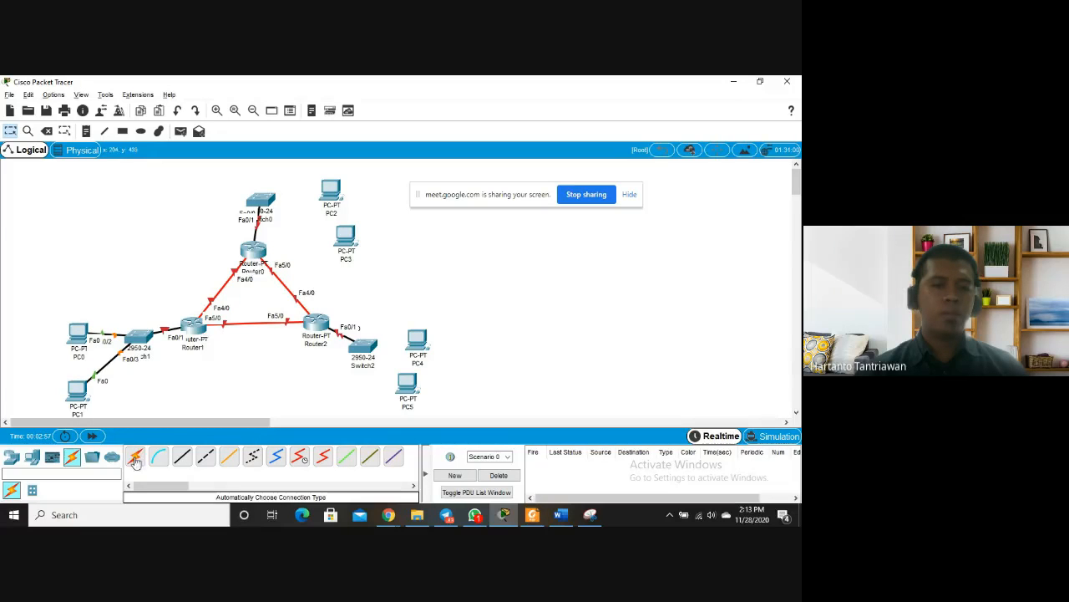
Connect Switch0 to PC2 and PC3 using automatically chosen cables
{"action": "left_click", "coordinate": [265, 200]}
{"action": "left_click", "coordinate": [330, 189]}
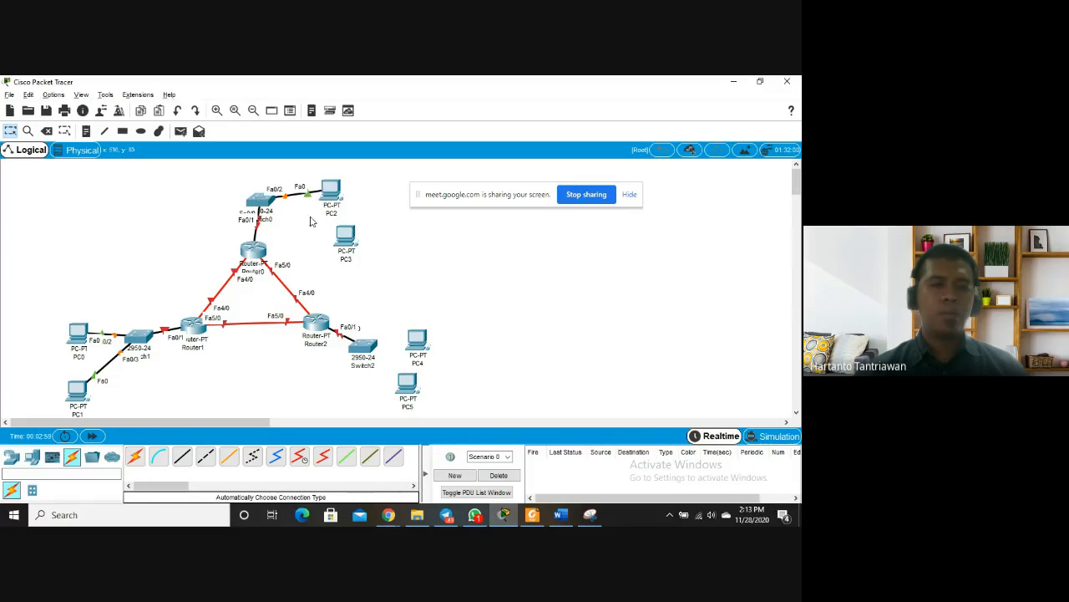
{"action": "left_click", "coordinate": [140, 452]}
{"action": "left_click", "coordinate": [266, 201]}
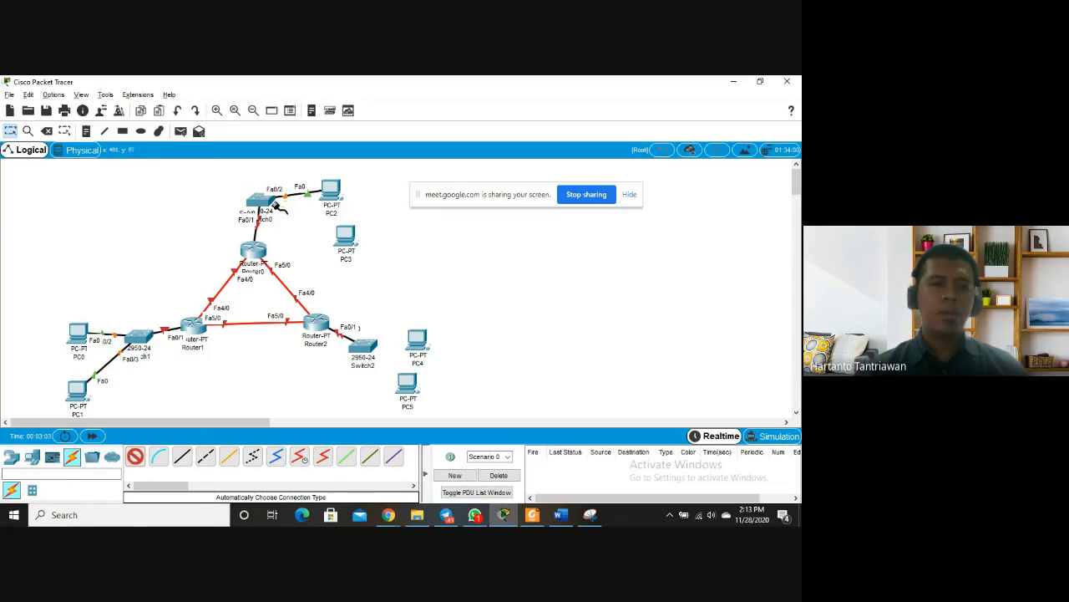
{"action": "left_click", "coordinate": [343, 240]}
Connect Switch2 to PC4 and PC5 using automatically chosen cables
{"action": "left_click", "coordinate": [135, 456]}
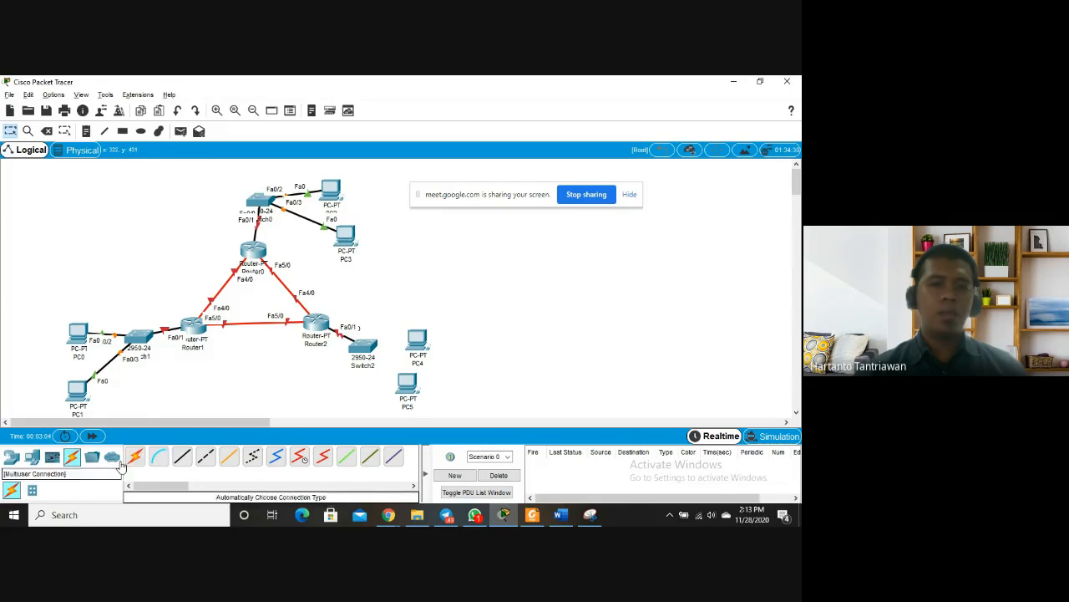
{"action": "left_click", "coordinate": [363, 345]}
{"action": "left_click", "coordinate": [411, 339]}
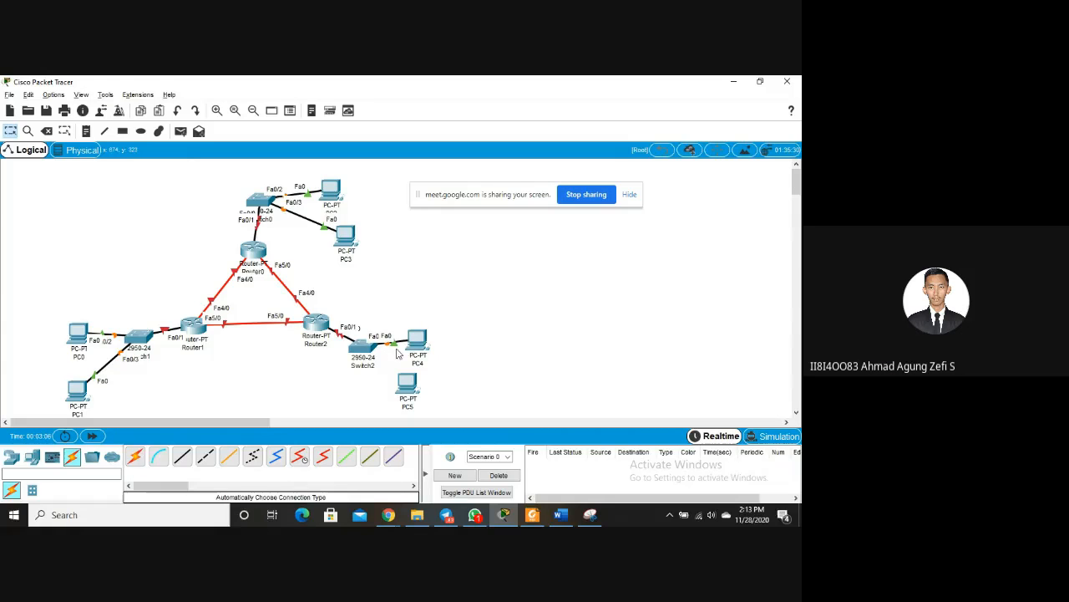
{"action": "left_click", "coordinate": [139, 456]}
{"action": "left_click", "coordinate": [363, 346]}
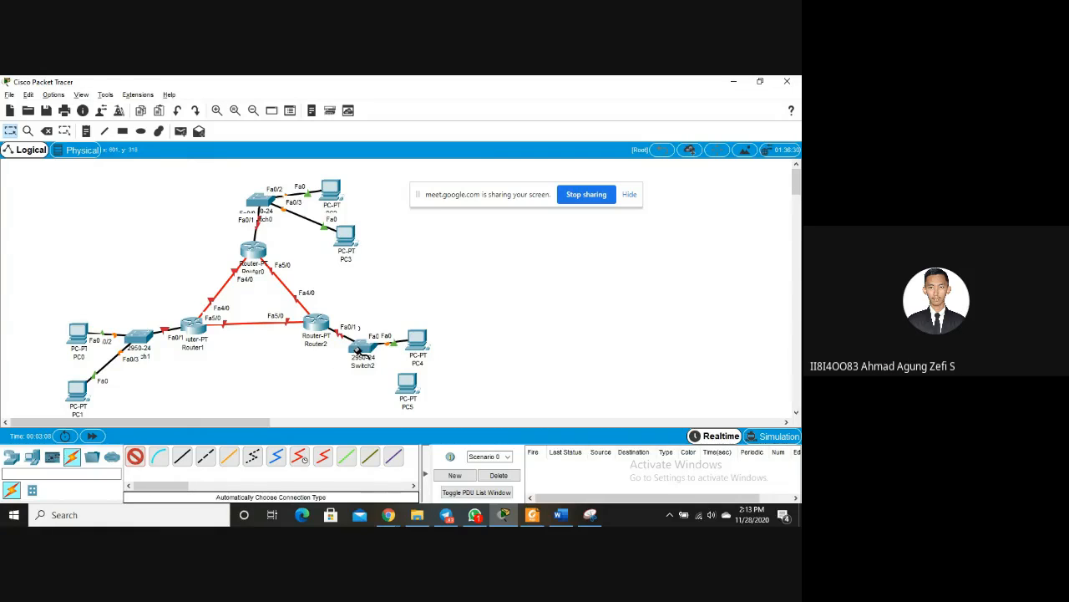
{"action": "left_click", "coordinate": [407, 385]}
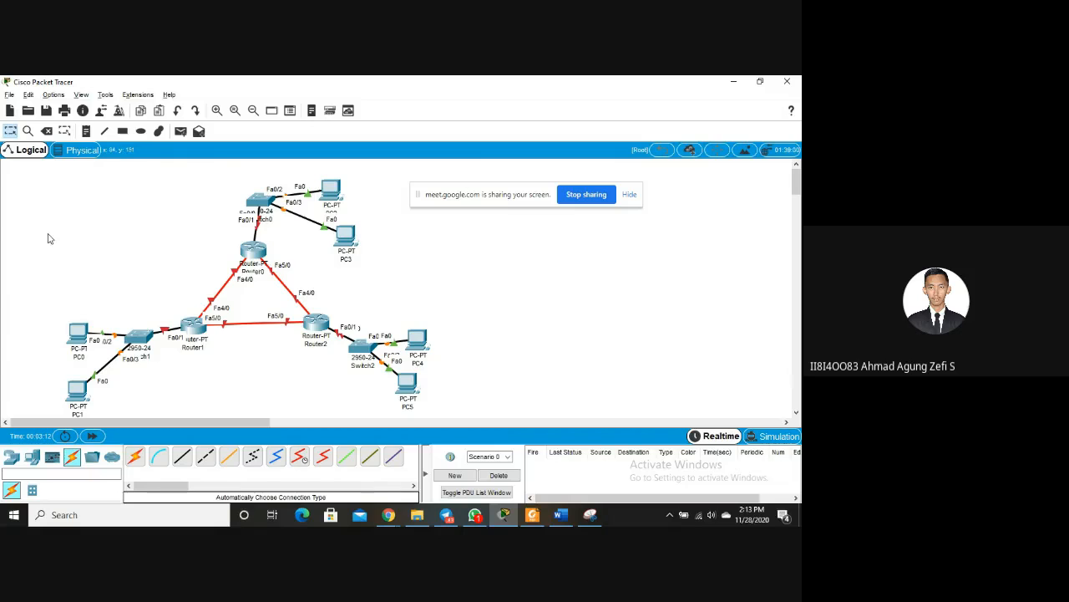
Delete the fiber link between Router1 and Router2 and recreate it between their FastEthernet5/0 ports
{"action": "left_click", "coordinate": [47, 131]}
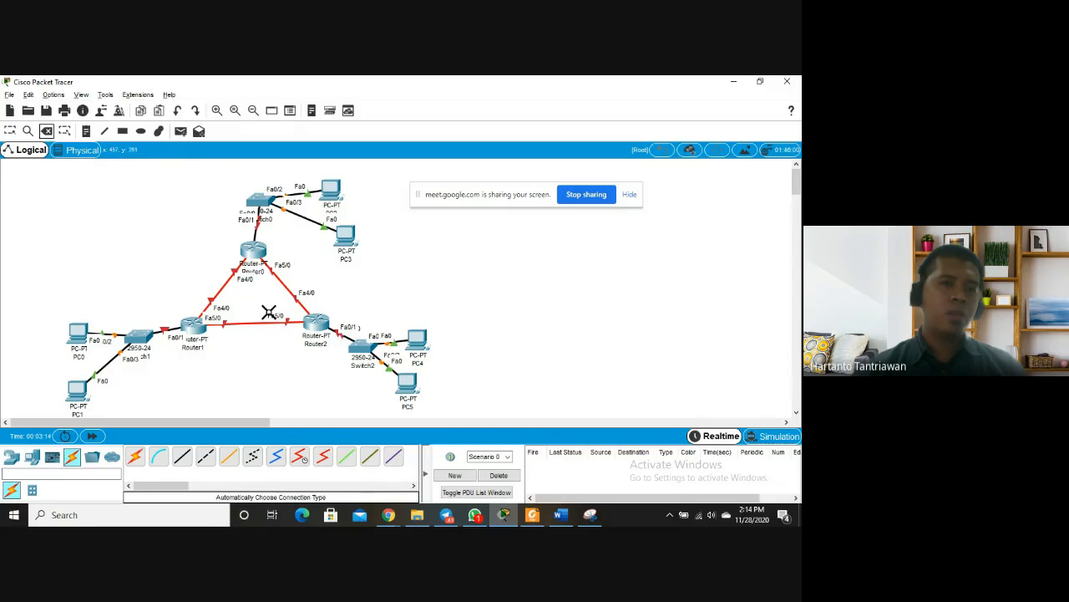
{"action": "left_click", "coordinate": [268, 311]}
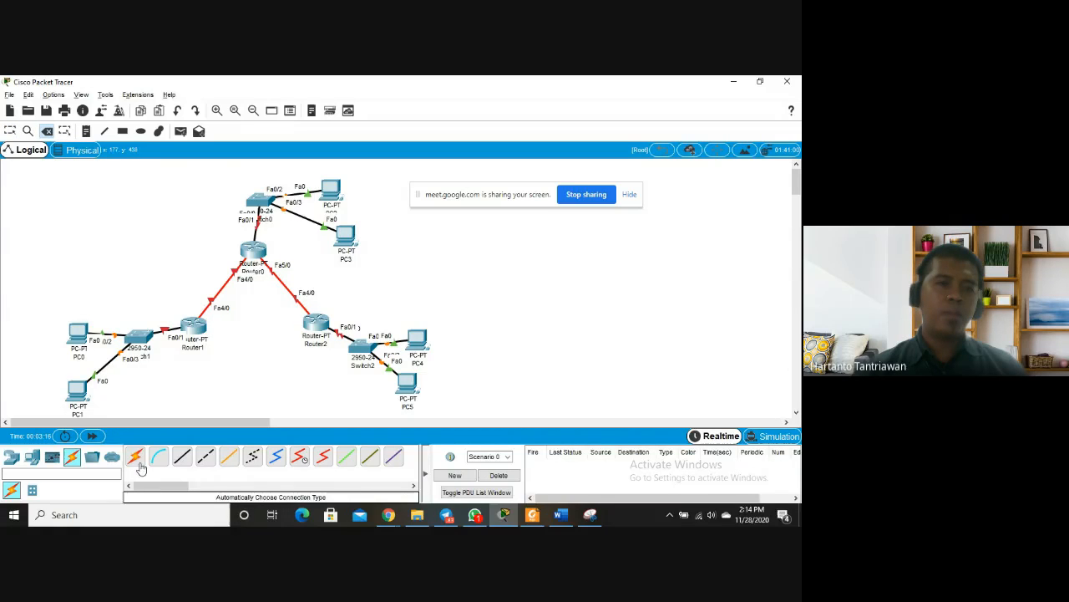
{"action": "left_click", "coordinate": [229, 457]}
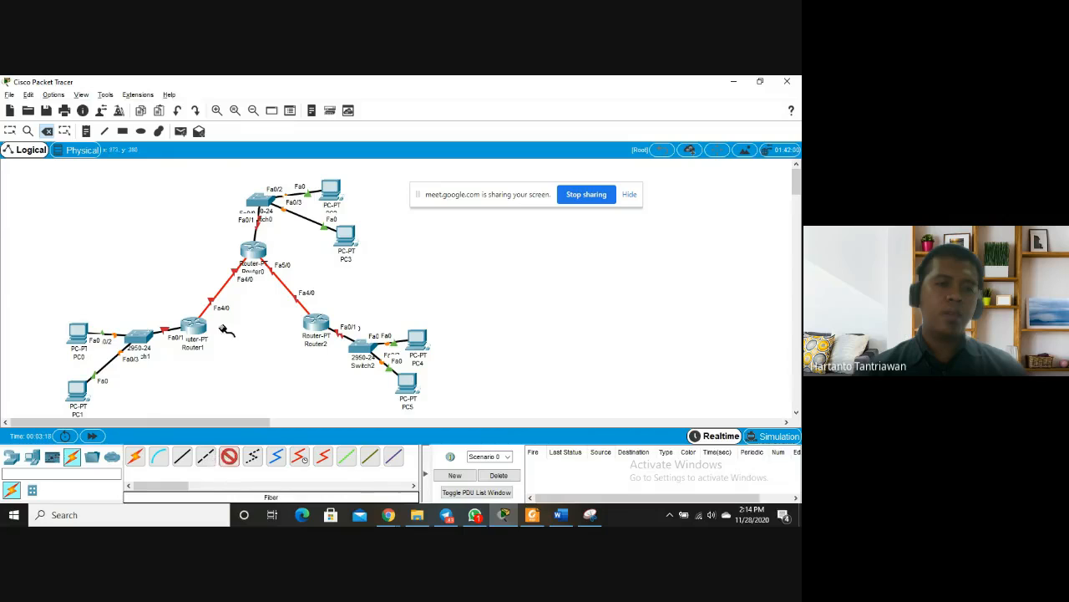
{"action": "left_click", "coordinate": [194, 325]}
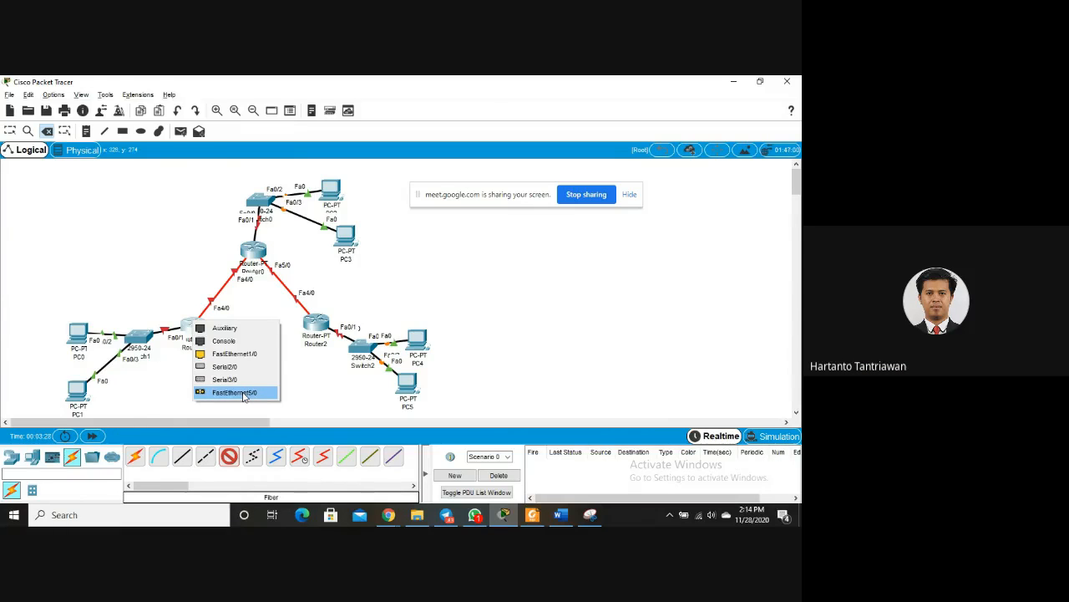
{"action": "left_click", "coordinate": [243, 393]}
{"action": "left_click", "coordinate": [315, 324]}
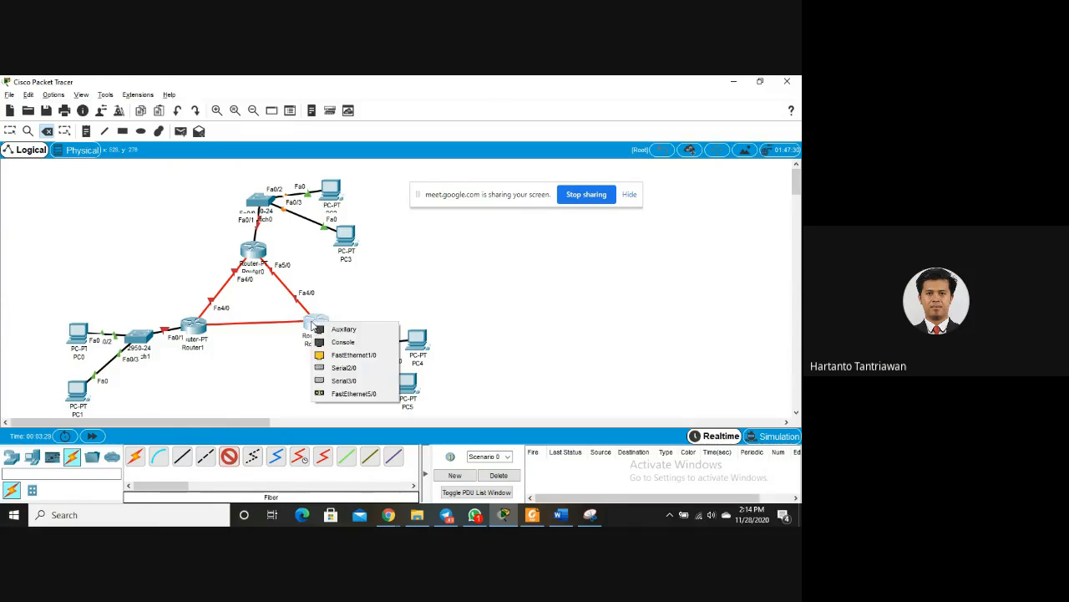
{"action": "left_click", "coordinate": [342, 393]}
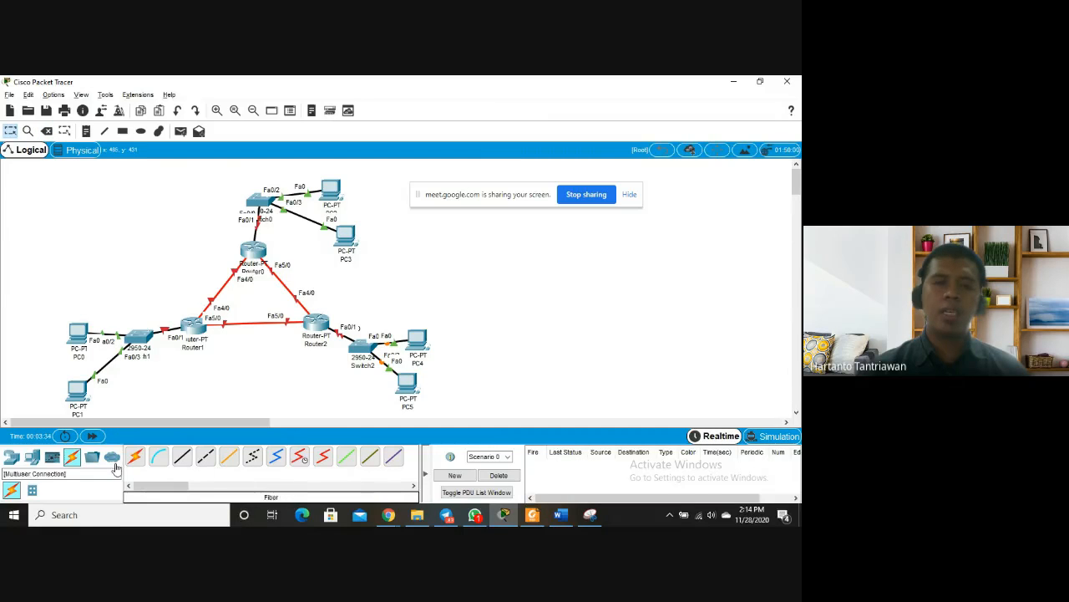
Replace the fiber link between Router1 and Router2 with an automatically chosen cable
{"action": "left_click", "coordinate": [47, 130]}
{"action": "left_click", "coordinate": [245, 329]}
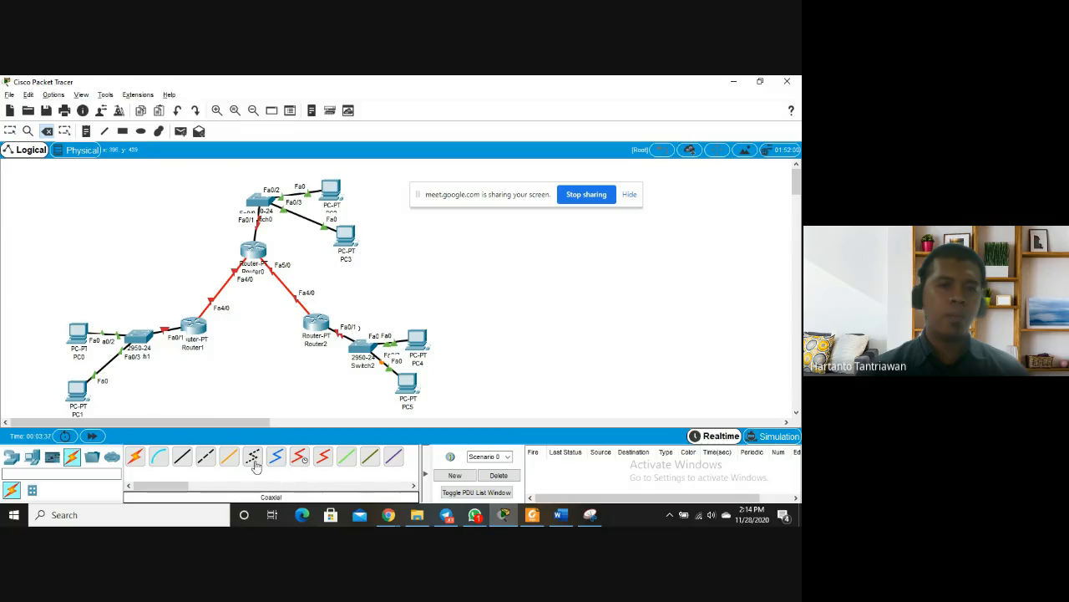
{"action": "left_click", "coordinate": [135, 455]}
{"action": "left_click", "coordinate": [193, 325]}
{"action": "left_click", "coordinate": [321, 328]}
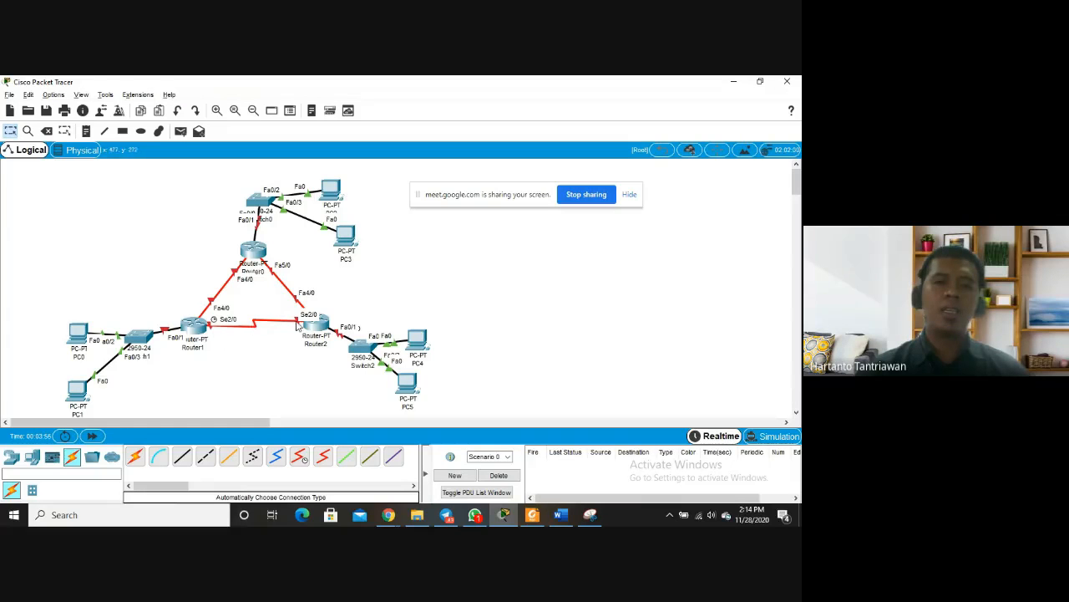
Replace the serial link between Router1 and Router2 with a fiber link between their FastEthernet5/0 ports
{"action": "left_click", "coordinate": [47, 131]}
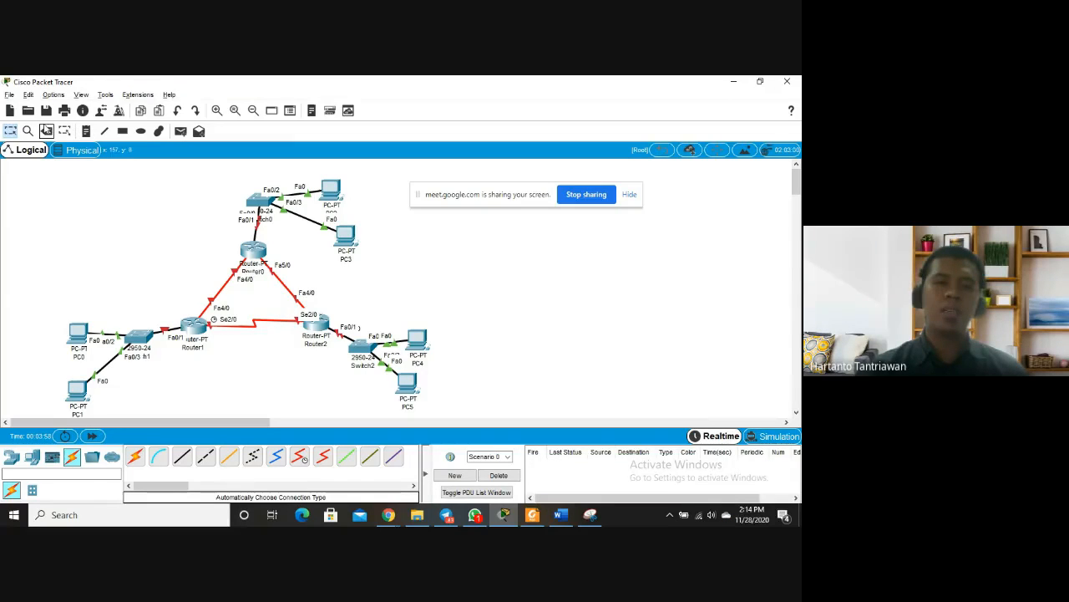
{"action": "left_click", "coordinate": [262, 323]}
{"action": "left_click", "coordinate": [229, 457]}
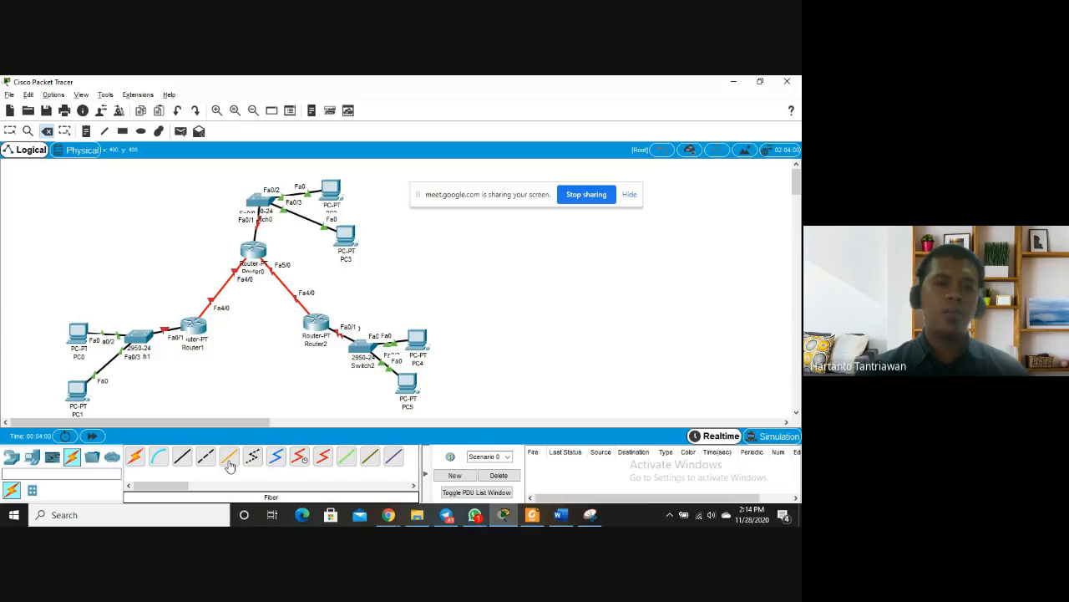
{"action": "left_click", "coordinate": [194, 326]}
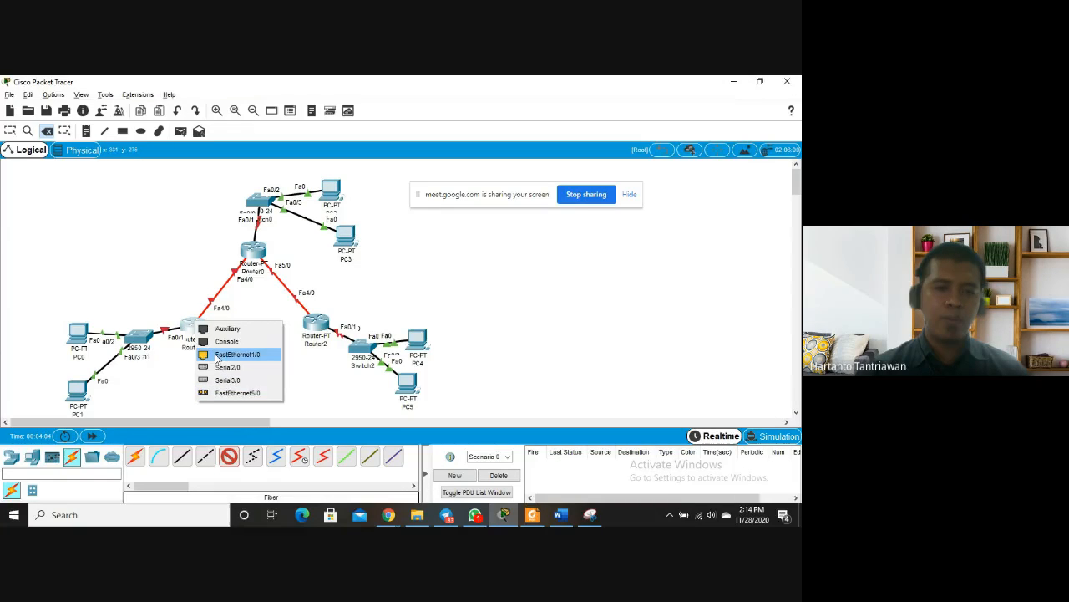
{"action": "left_click", "coordinate": [224, 355]}
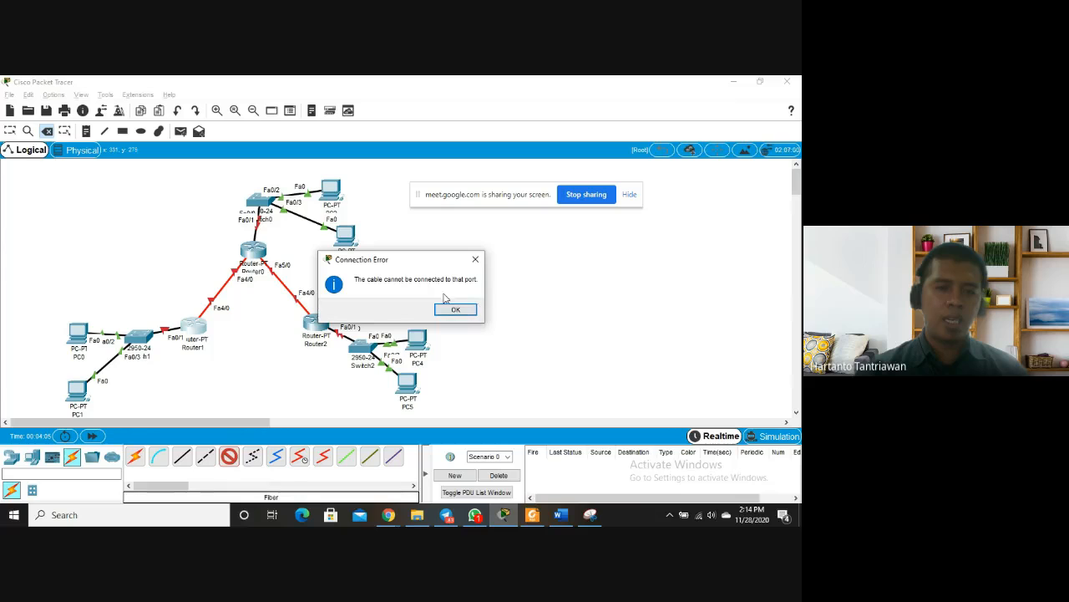
{"action": "left_click", "coordinate": [456, 310]}
{"action": "left_click", "coordinate": [198, 332]}
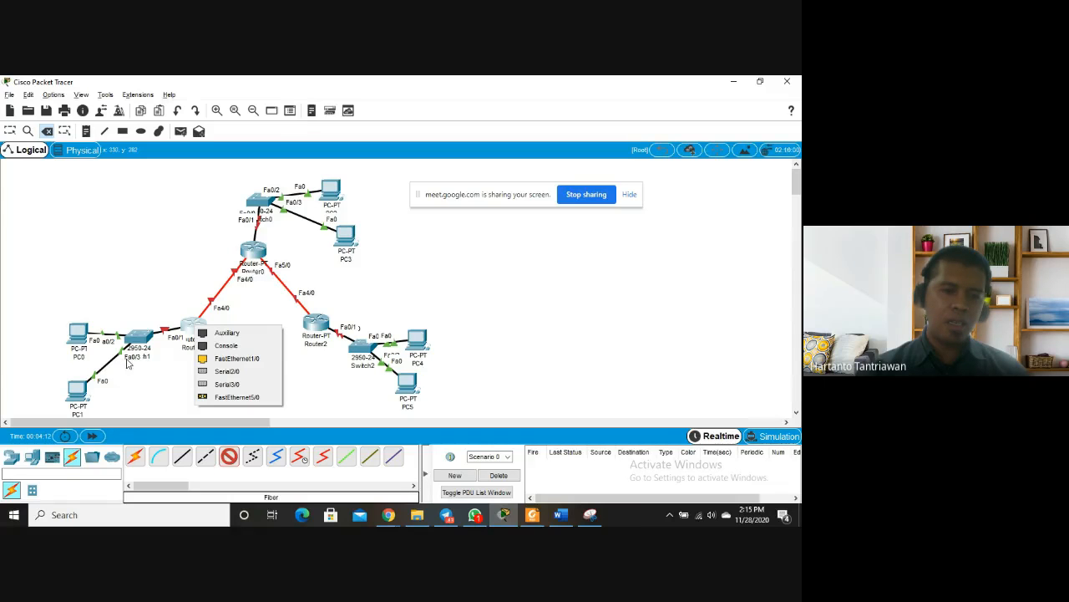
{"action": "left_click", "coordinate": [219, 398]}
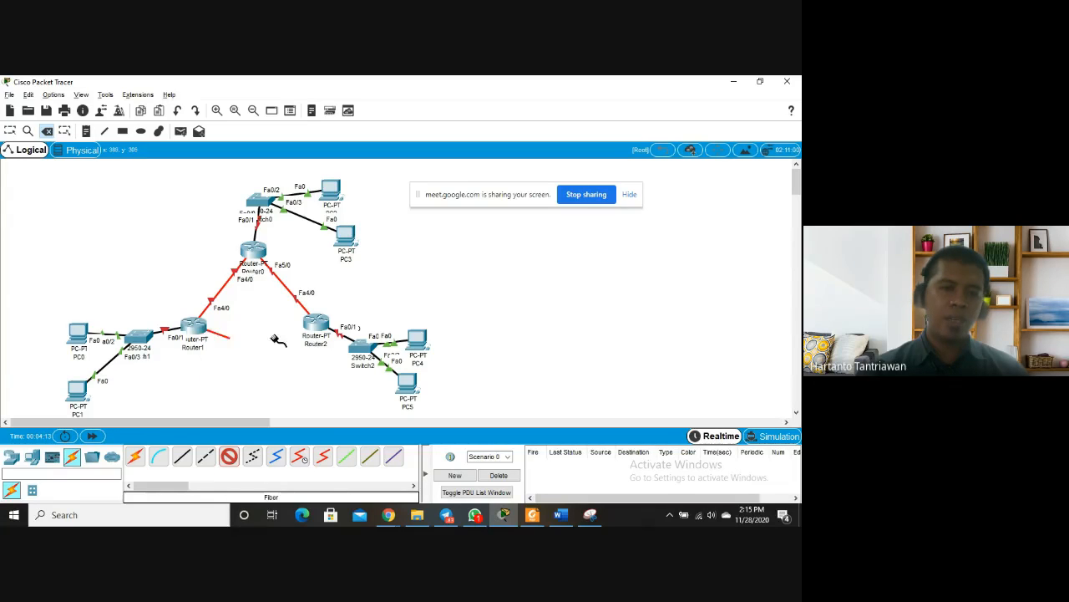
{"action": "left_click", "coordinate": [322, 330]}
{"action": "left_click", "coordinate": [343, 398]}
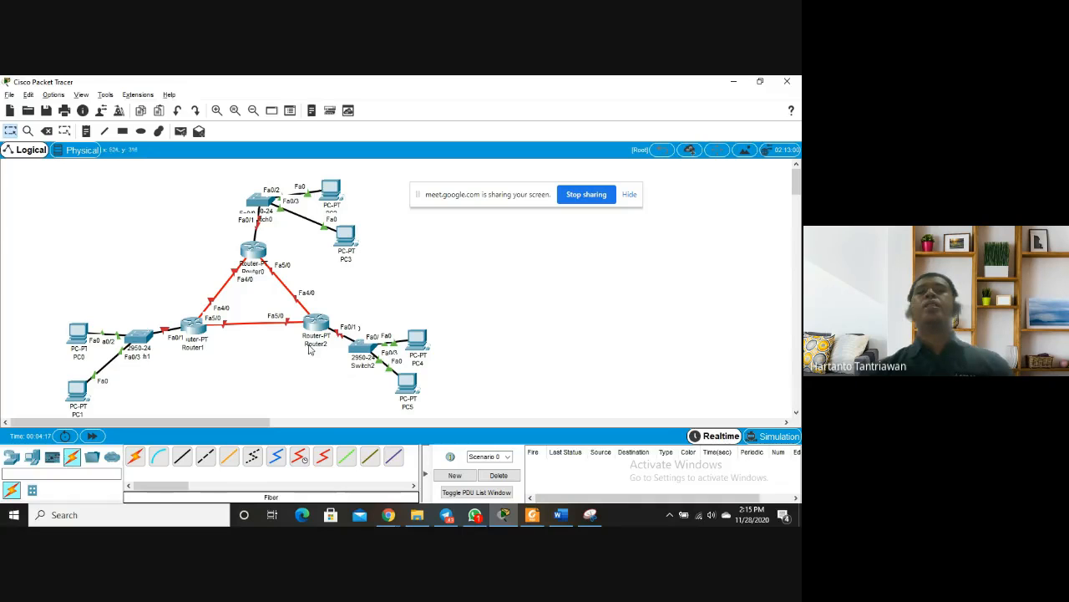
Move PC2 slightly farther from Switch0 and add the network note 192.168.2.0 above PC0
{"action": "left_click_drag", "start_coordinate": [336, 189], "coordinate": [357, 181]}
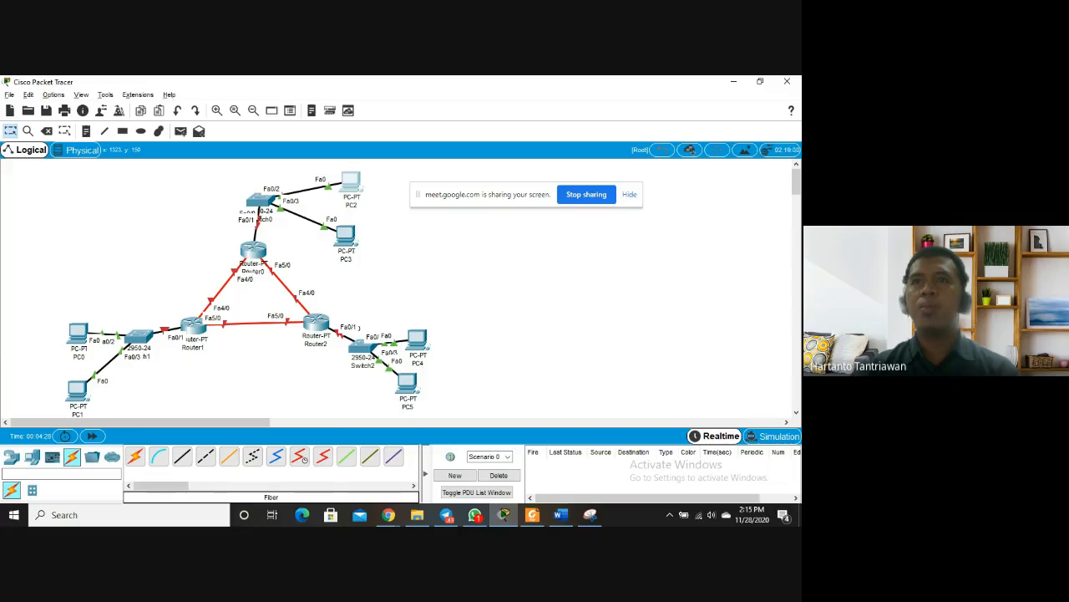
{"action": "left_click", "coordinate": [85, 131]}
{"action": "left_click", "coordinate": [59, 293]}
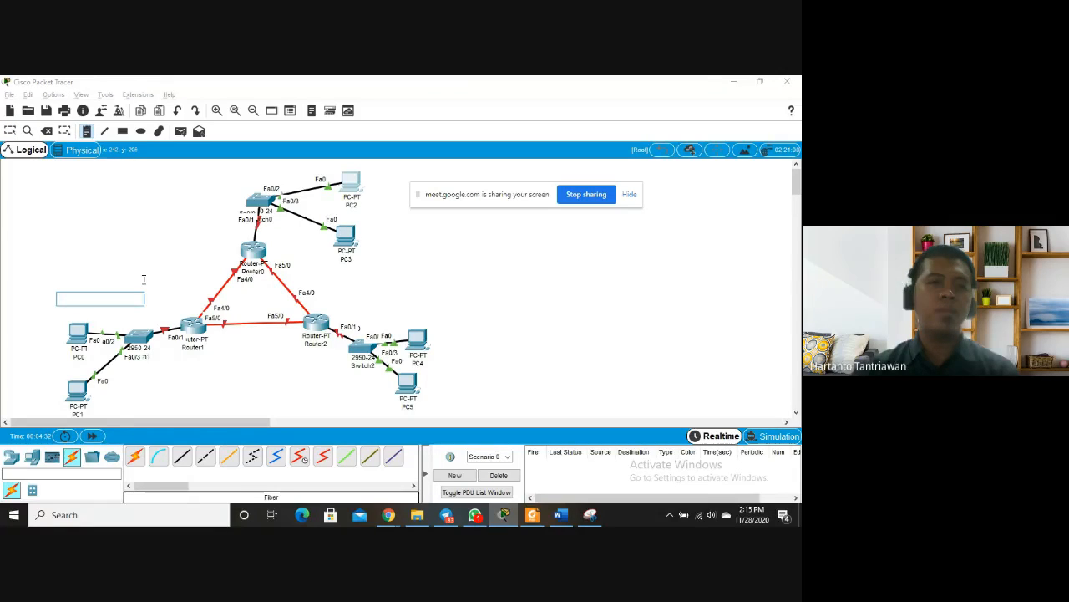
{"action": "type", "text": "192."}
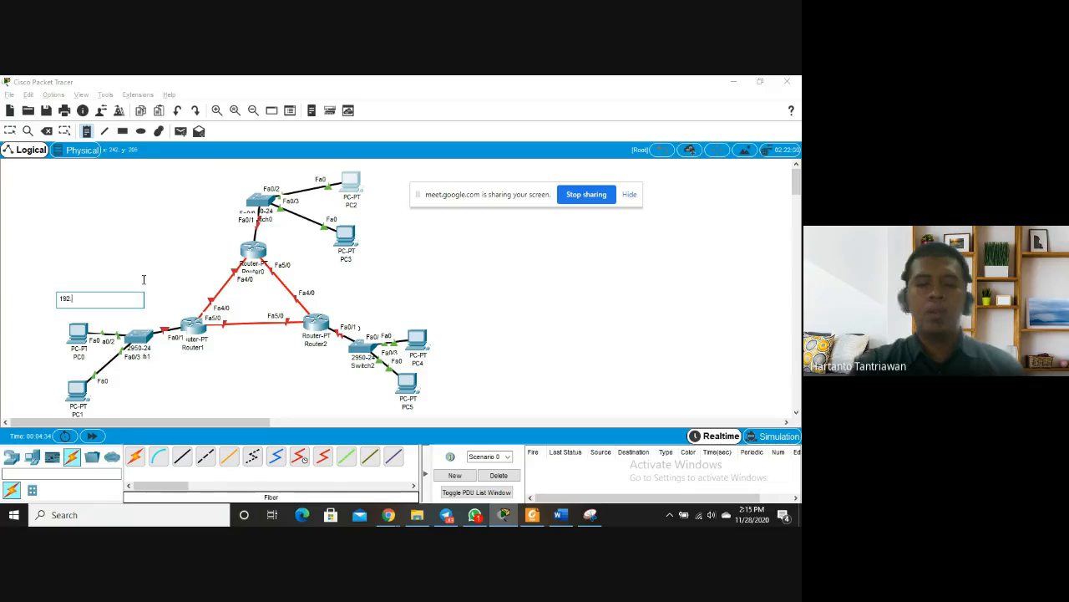
{"action": "type", "text": "16"}
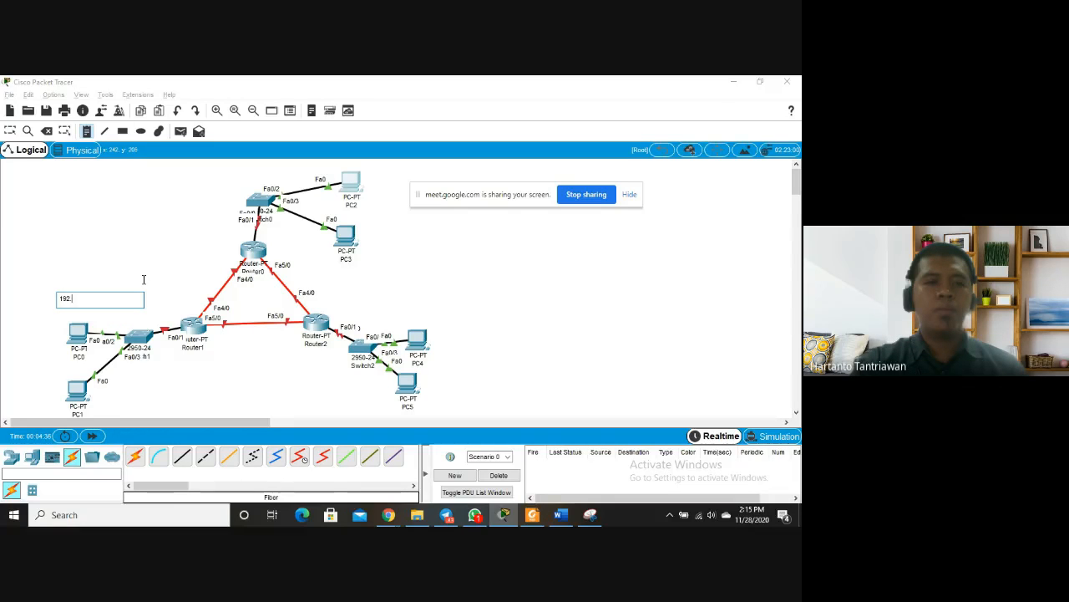
{"action": "type", "text": "8"}
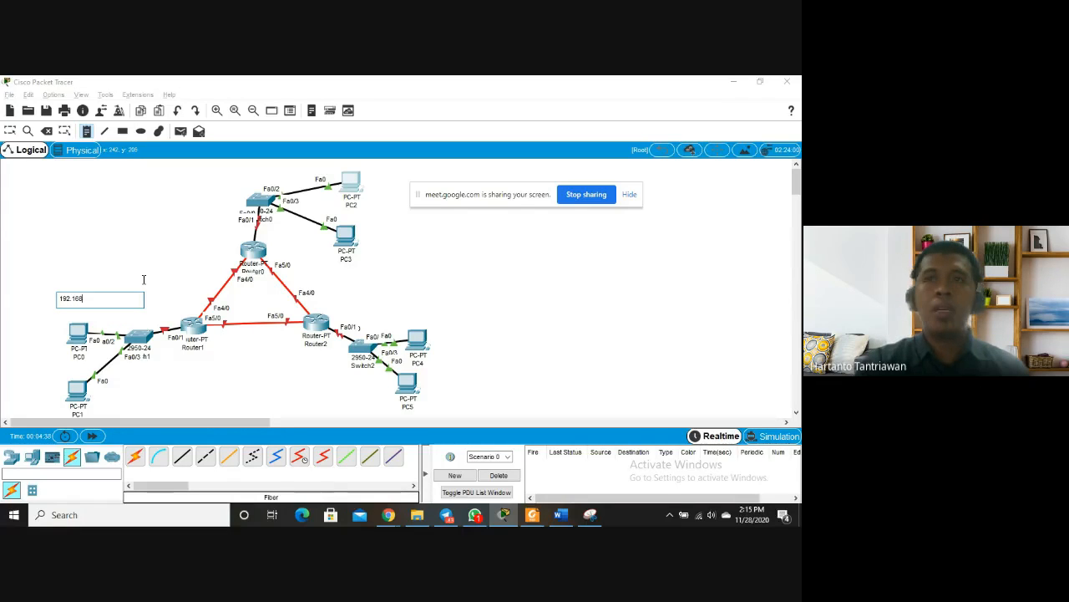
{"action": "type", "text": ".2.0"}
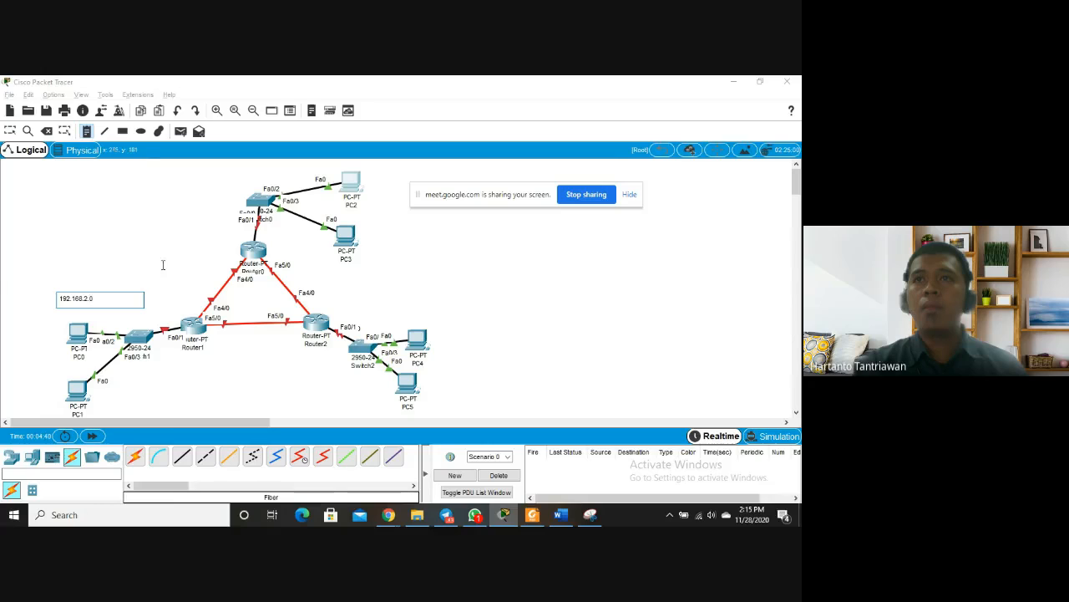
Add the network notes 192.168.1.0 above Switch0 and 192.168.3.0 above PC4
{"action": "left_click", "coordinate": [212, 180]}
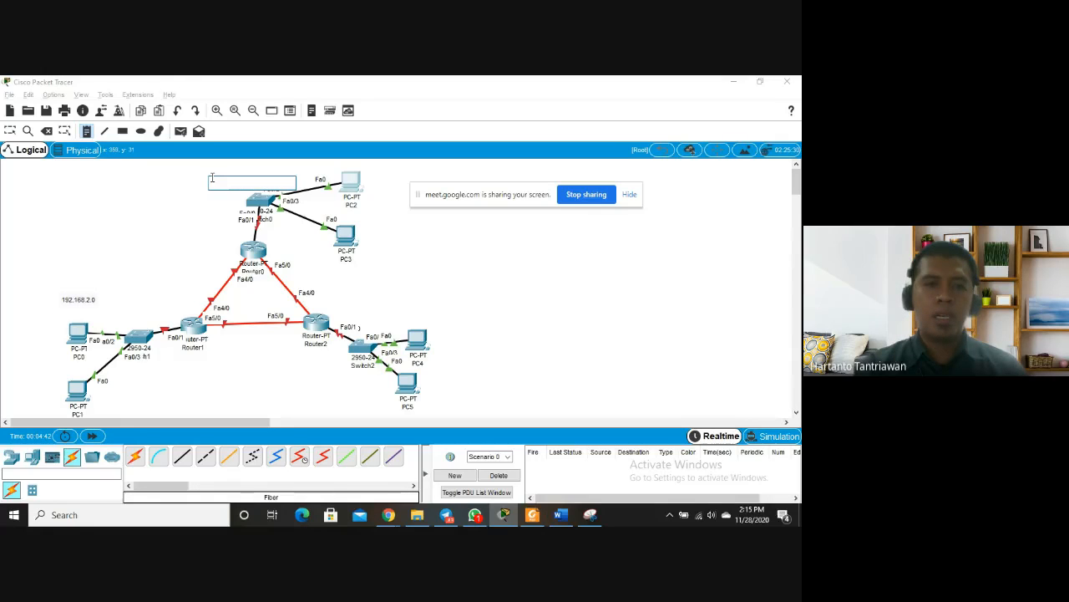
{"action": "type", "text": "192.1"}
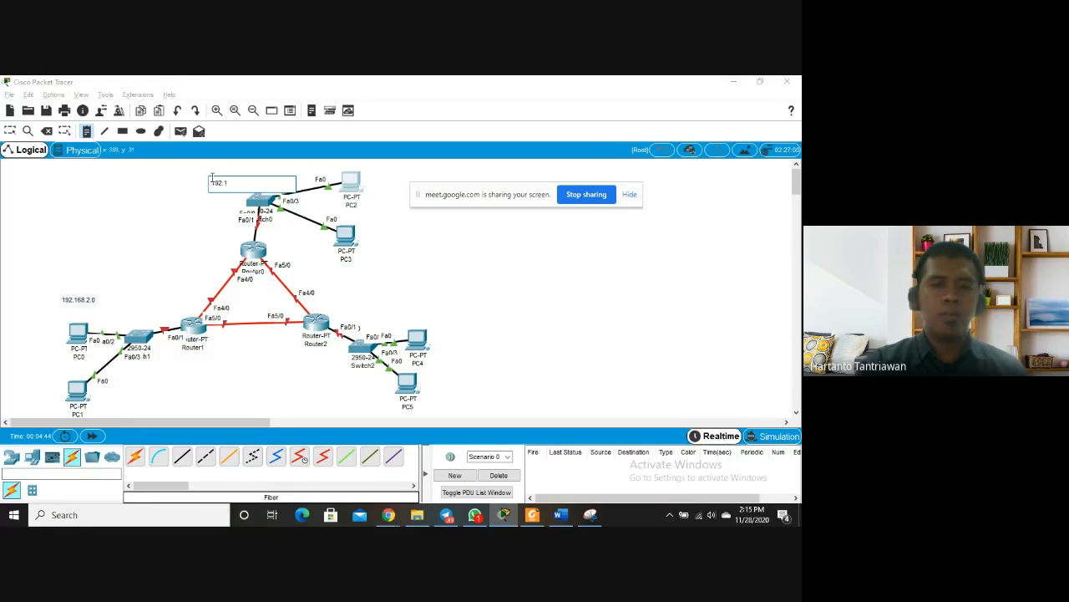
{"action": "type", "text": "68.1.0"}
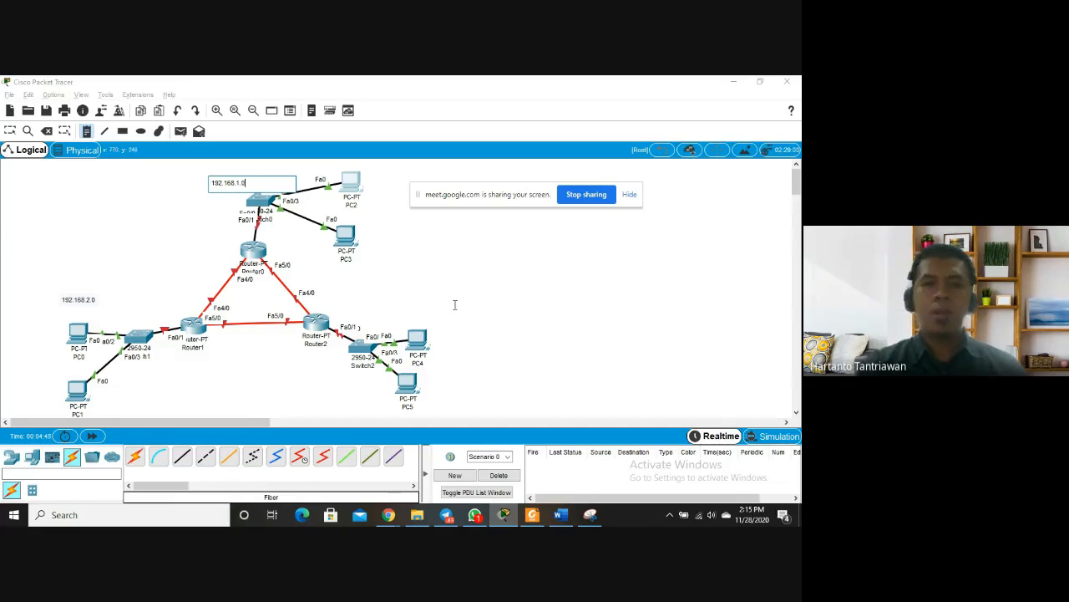
{"action": "left_click", "coordinate": [381, 310]}
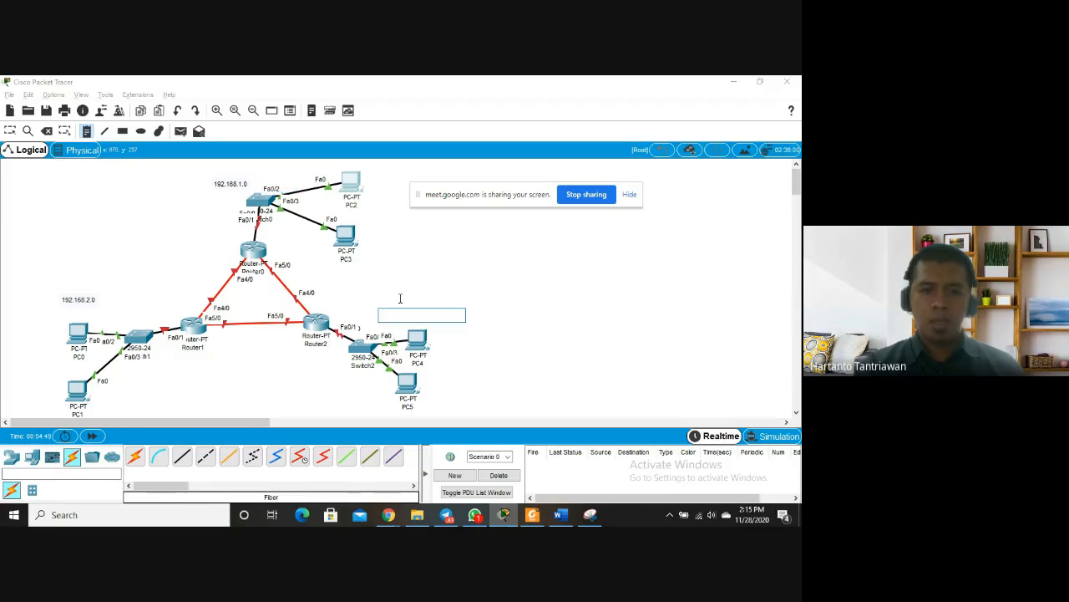
{"action": "type", "text": "192.168.3.0"}
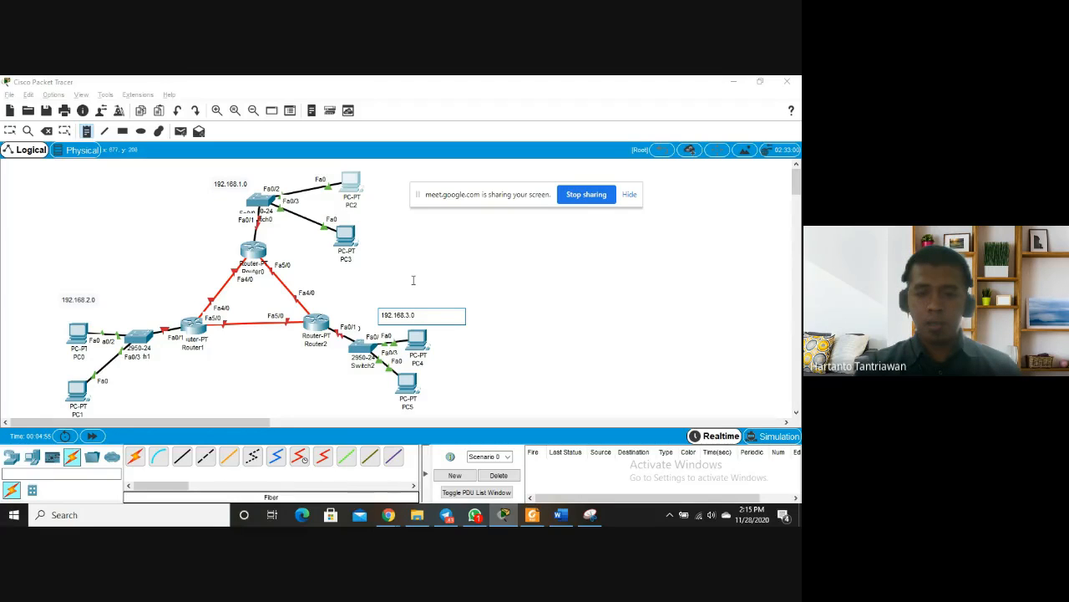
{"action": "left_click", "coordinate": [469, 280]}
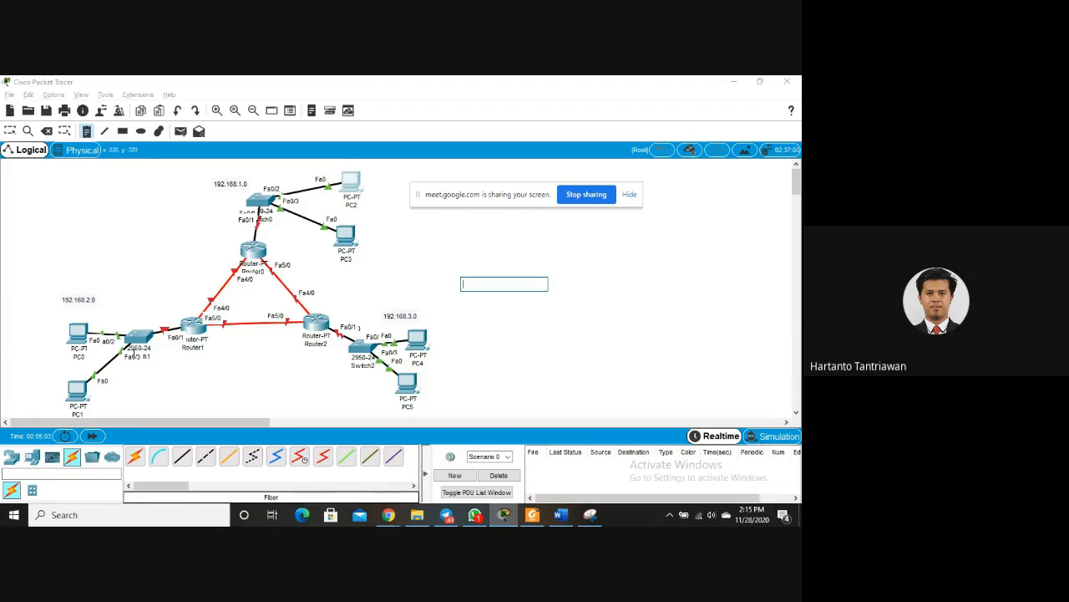
{"action": "left_click", "coordinate": [77, 332]}
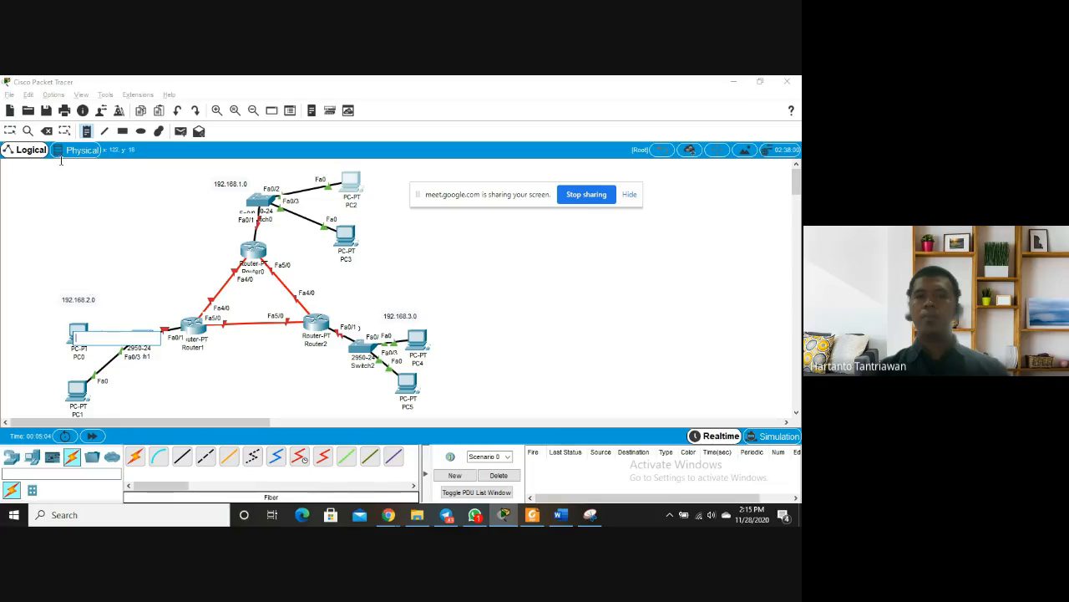
{"action": "left_click", "coordinate": [68, 335]}
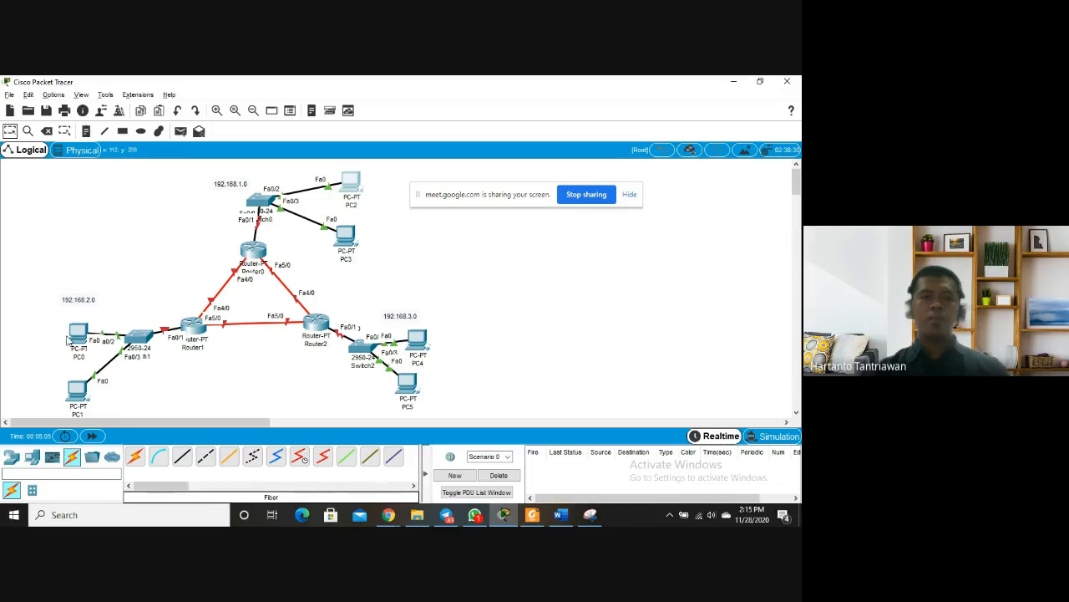
Give PC0 the static IPv4 address 192.168.2.3 with subnet mask 255.255.255.0
{"action": "left_click", "coordinate": [78, 333]}
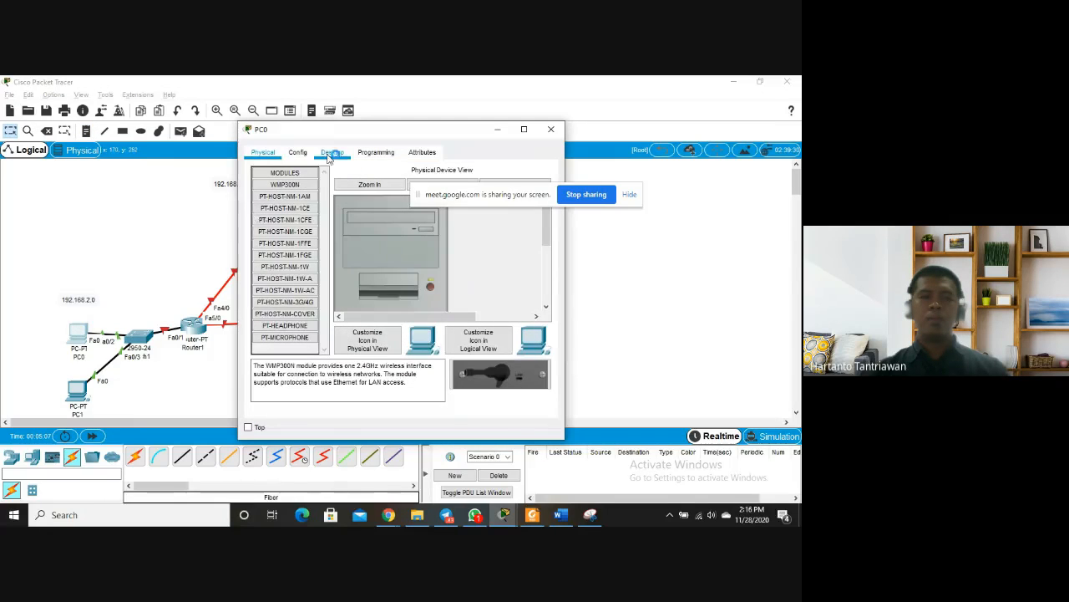
{"action": "left_click", "coordinate": [331, 152]}
{"action": "left_click", "coordinate": [310, 209]}
{"action": "left_click", "coordinate": [360, 235]}
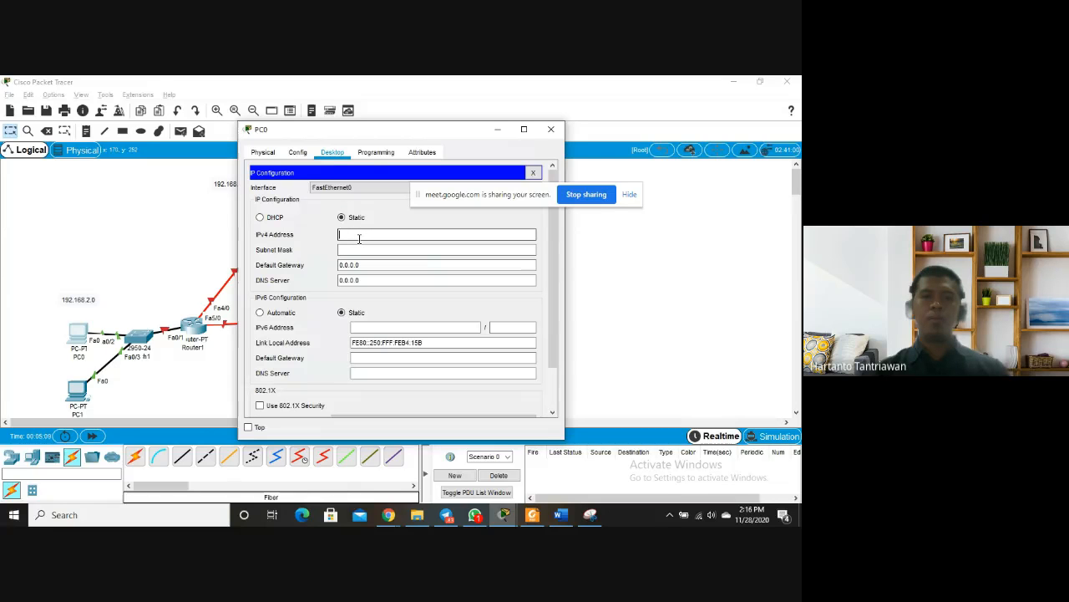
{"action": "type", "text": "192.16"}
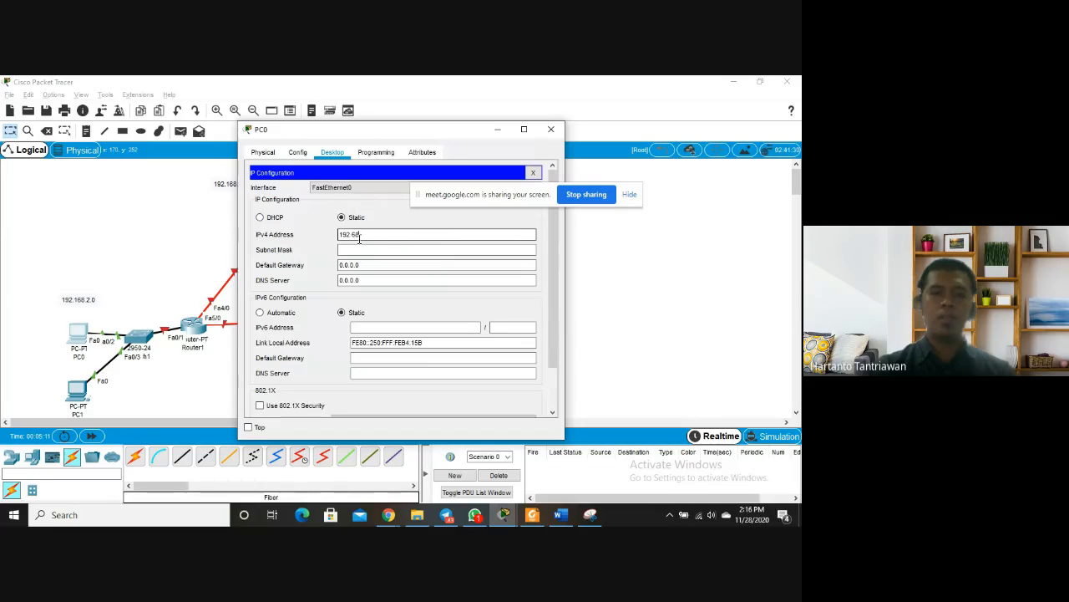
{"action": "type", "text": "8.2."}
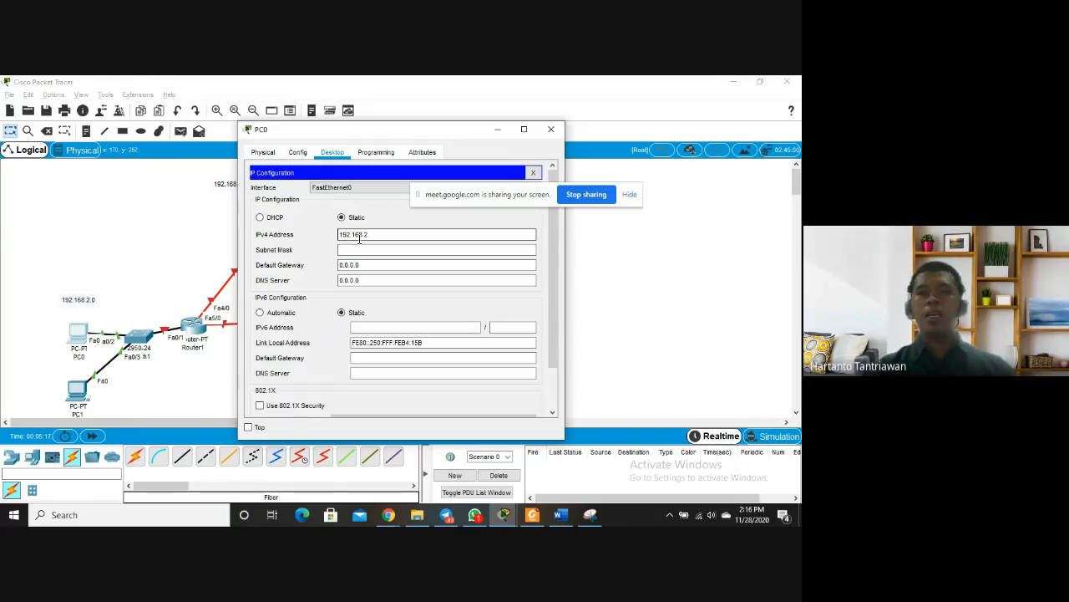
{"action": "type", "text": "3"}
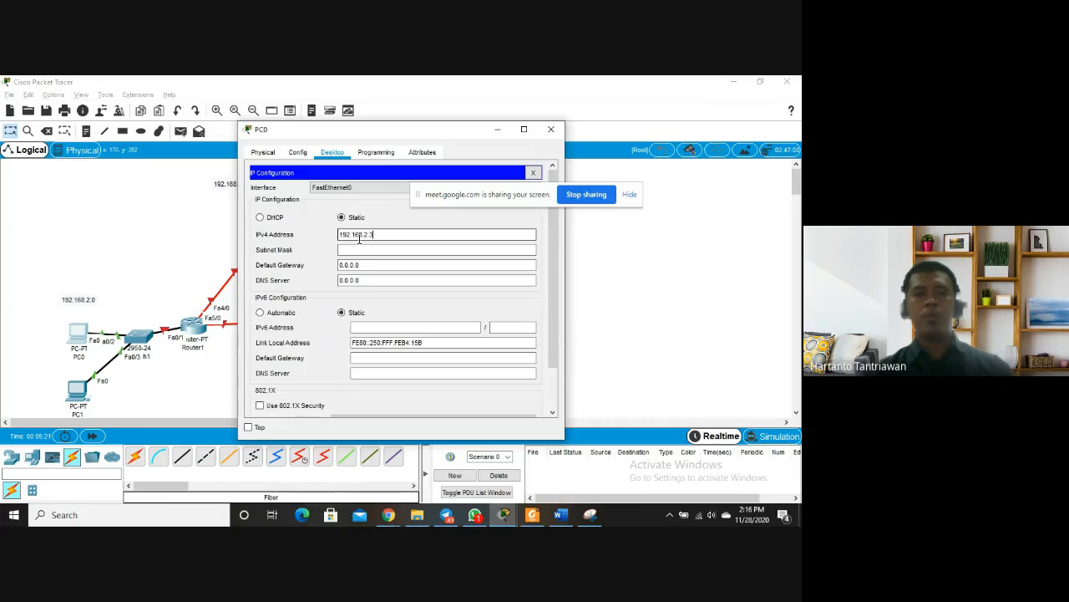
{"action": "key", "text": "Tab"}
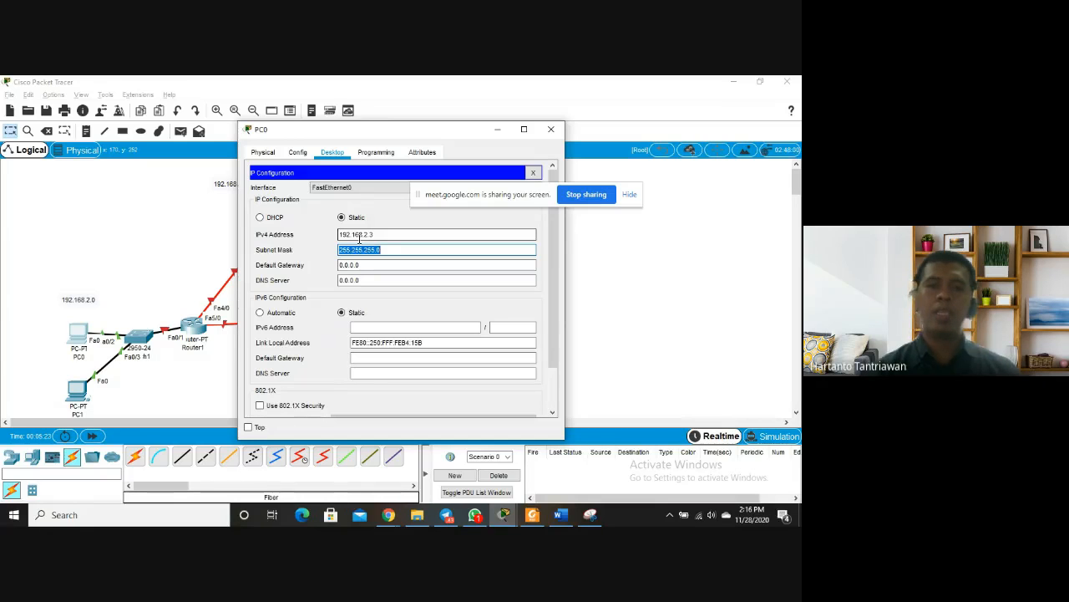
{"action": "left_click", "coordinate": [551, 129]}
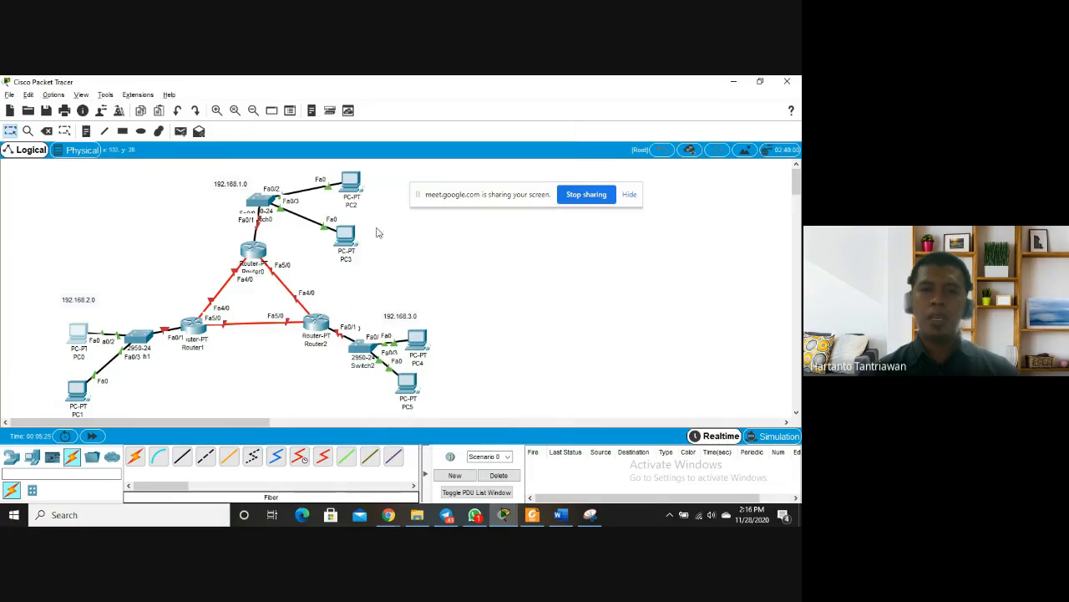
Give PC1 the static IPv4 address 192.168.2.4 with subnet mask 255.255.255.0
{"action": "left_click", "coordinate": [76, 392]}
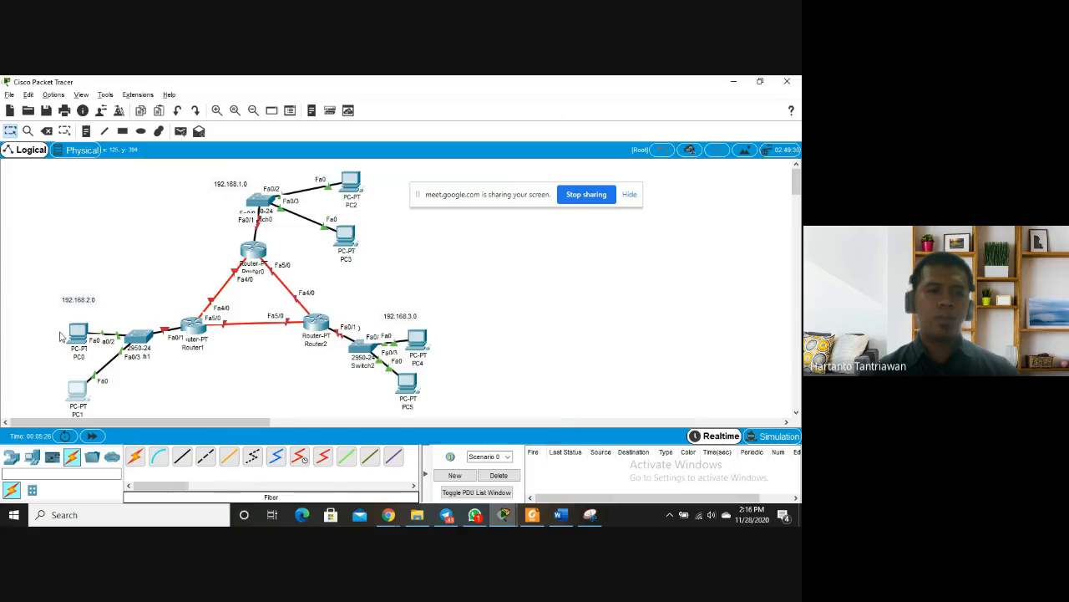
{"action": "left_click", "coordinate": [328, 153]}
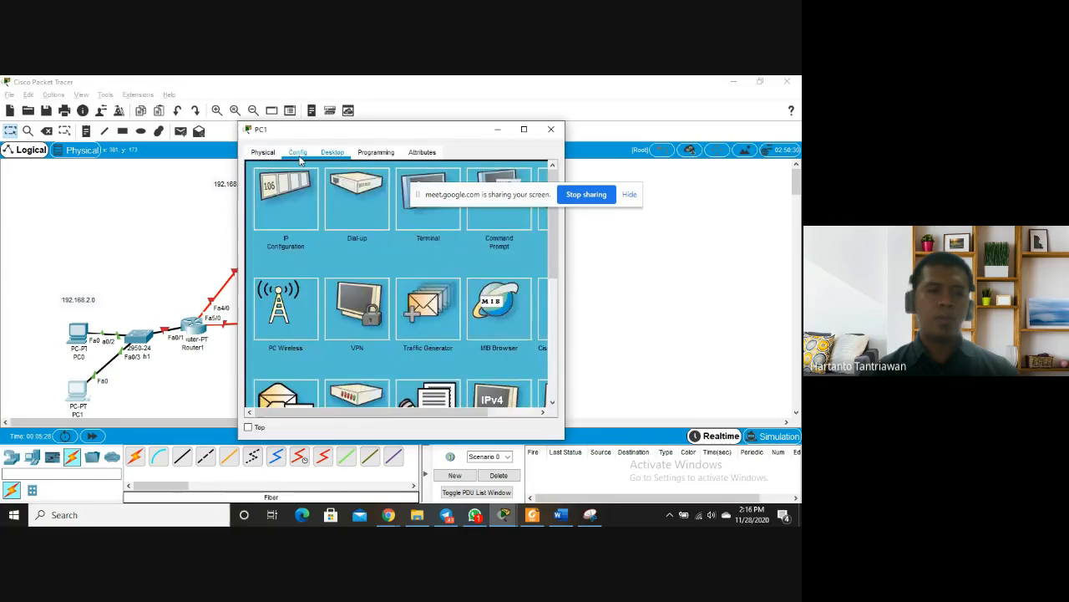
{"action": "left_click", "coordinate": [309, 196]}
{"action": "left_click", "coordinate": [351, 235]}
{"action": "type", "text": "1"}
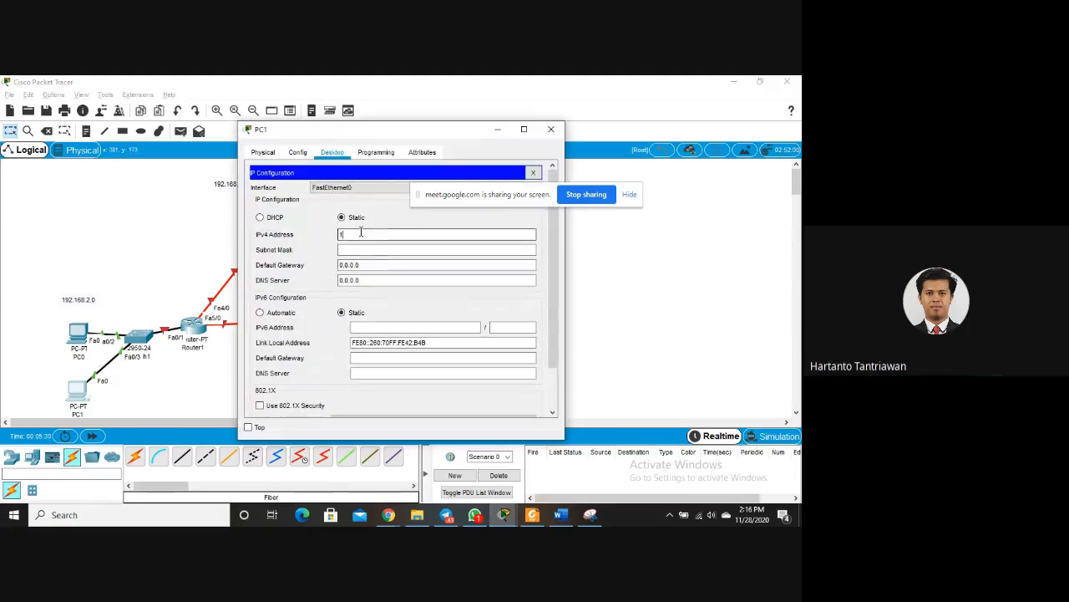
{"action": "type", "text": "92.168.2"}
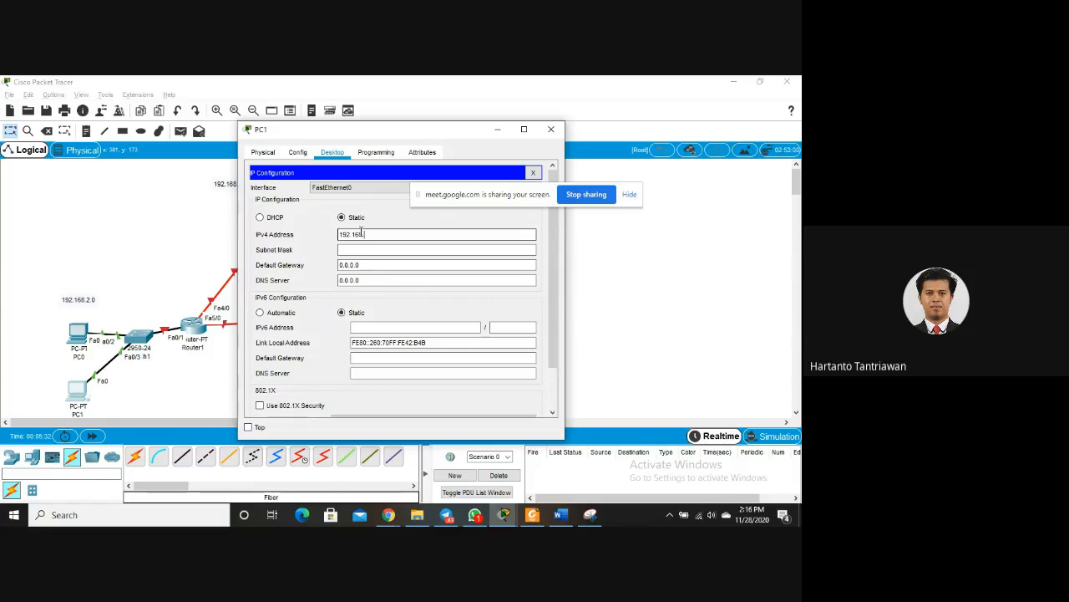
{"action": "type", "text": ".4"}
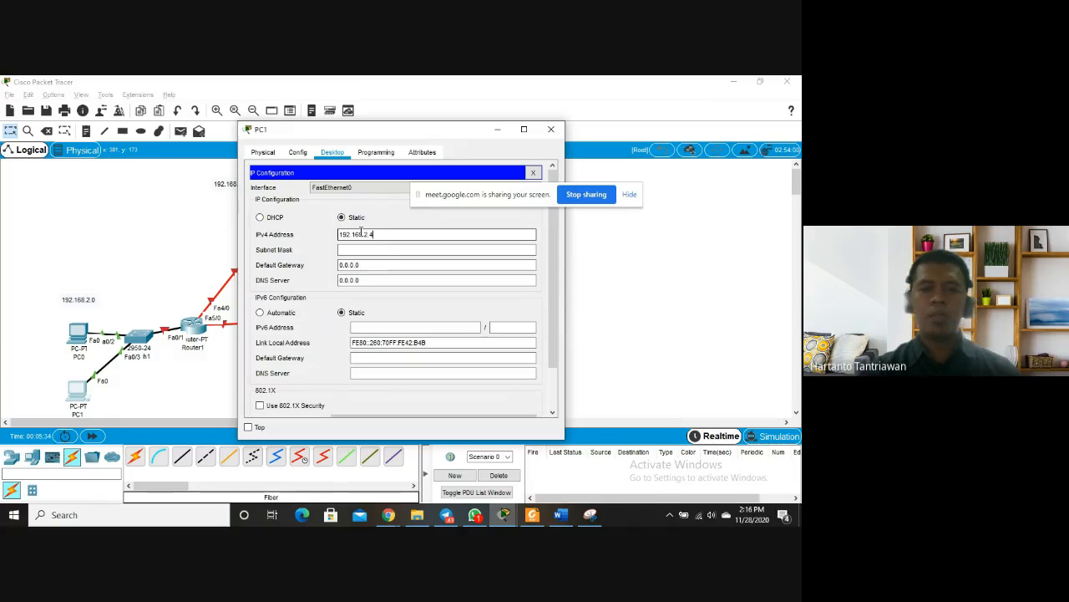
{"action": "key", "text": "Tab"}
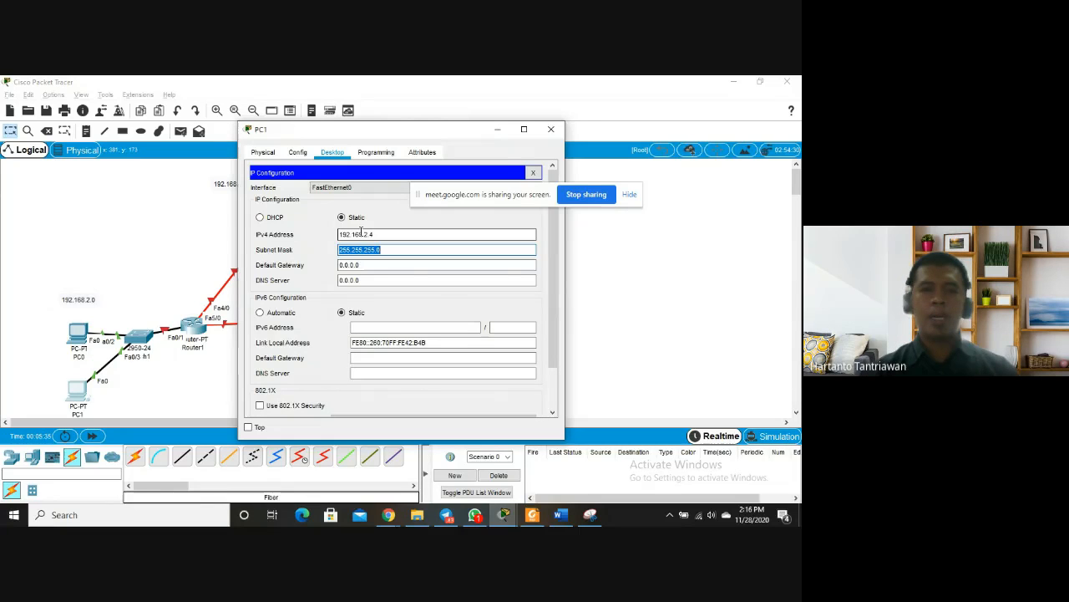
{"action": "left_click", "coordinate": [558, 129]}
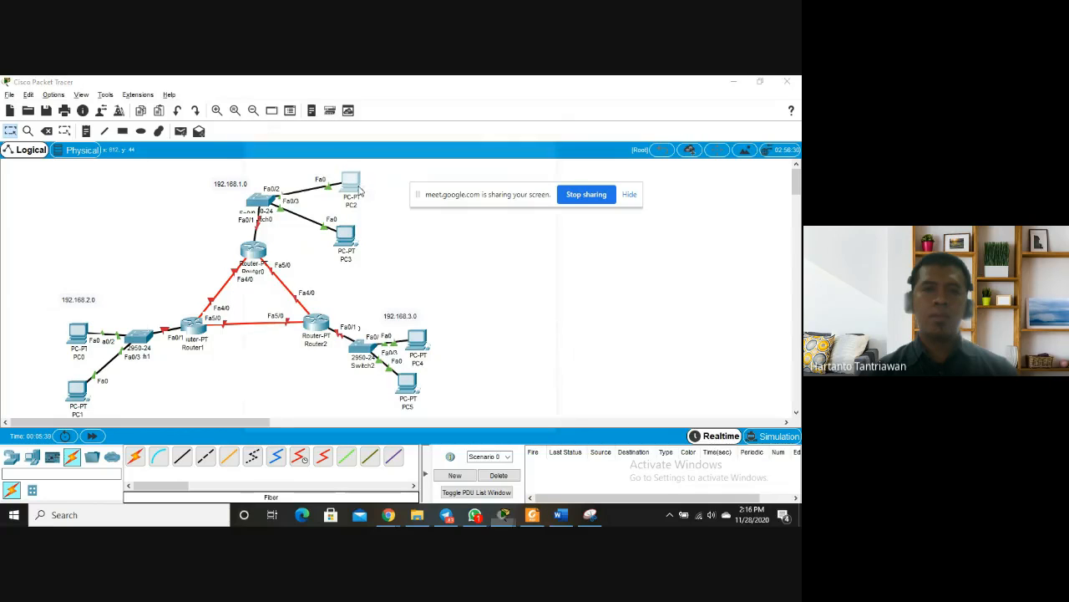
Give PC2 the static IPv4 address 192.168.1.3 with subnet mask 255.255.255.0
{"action": "left_click", "coordinate": [328, 154]}
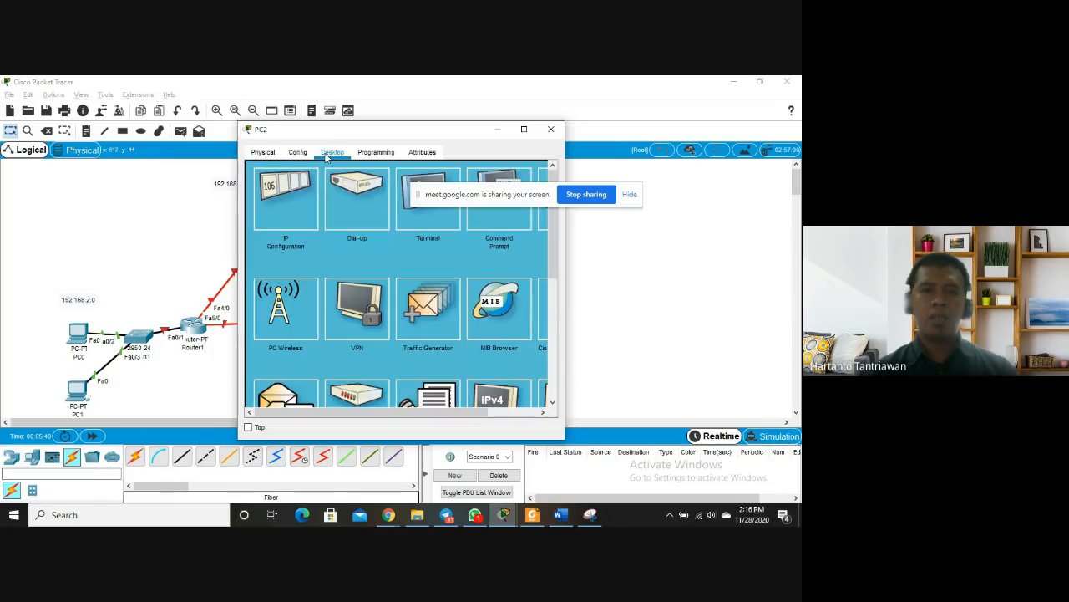
{"action": "left_click", "coordinate": [301, 218]}
{"action": "left_click_drag", "start_coordinate": [393, 129], "coordinate": [502, 119]}
{"action": "left_click", "coordinate": [480, 223]}
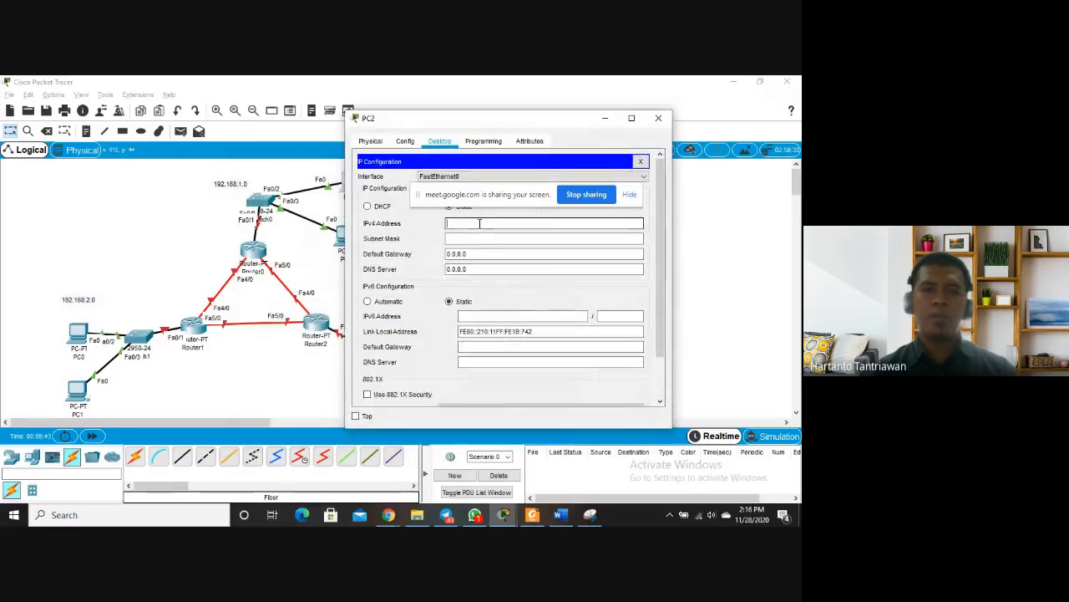
{"action": "type", "text": "19"}
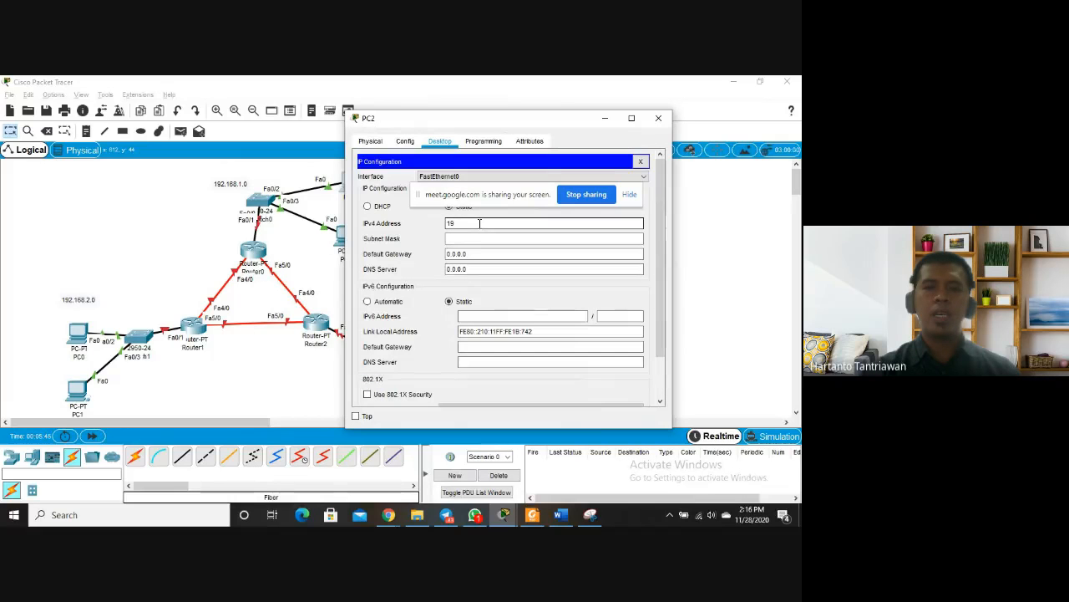
{"action": "type", "text": "2."}
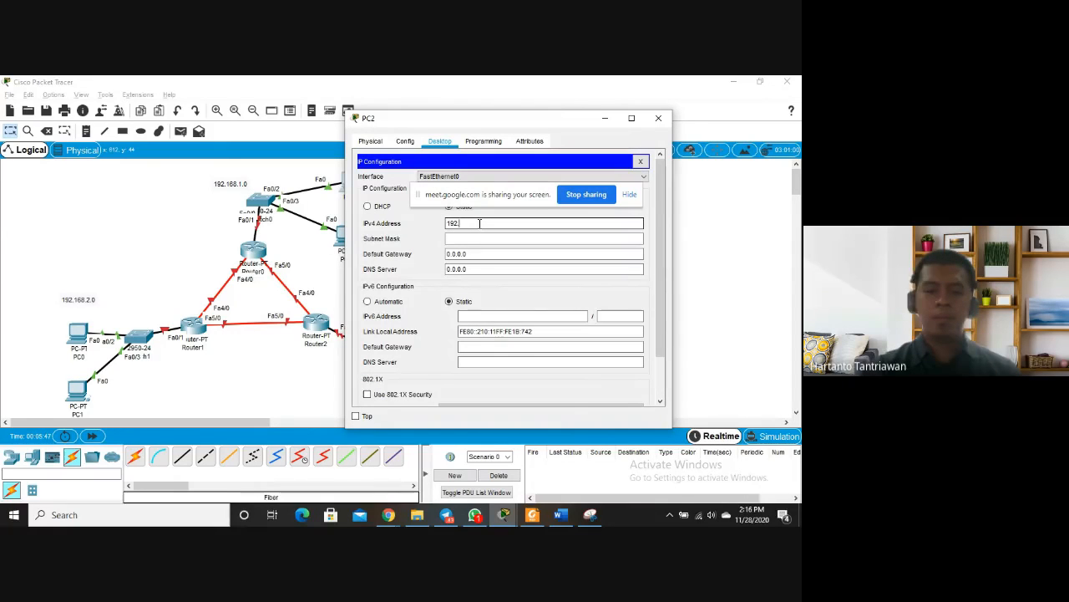
{"action": "type", "text": "168.1."}
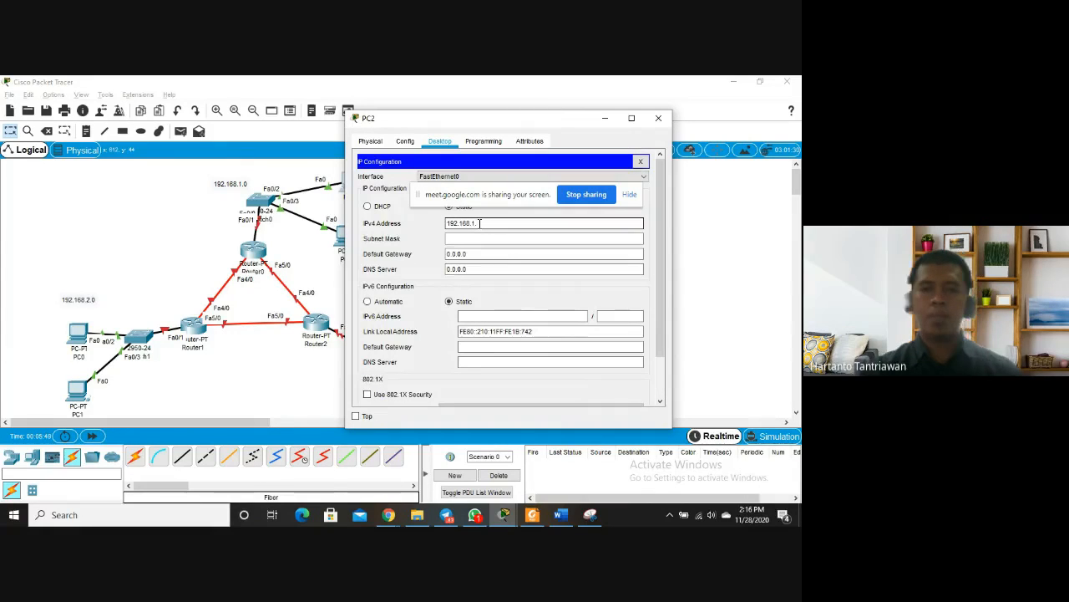
{"action": "type", "text": "2"}
{"action": "key", "text": "Tab"}
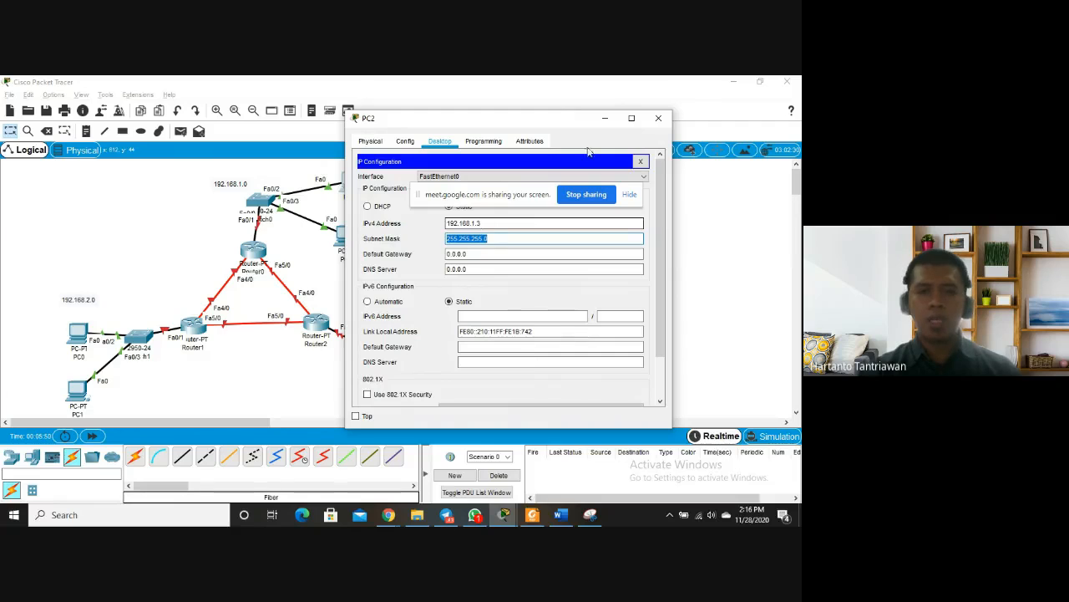
{"action": "left_click", "coordinate": [658, 117]}
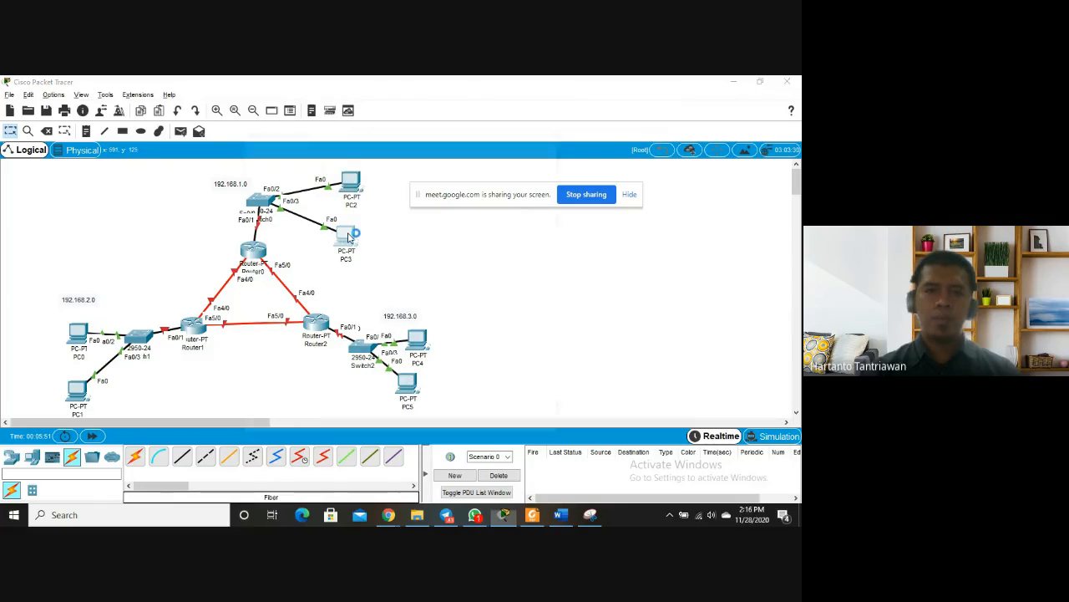
Give PC3 the static IPv4 address 192.168.1.4 with subnet mask 255.255.255.0
{"action": "left_click", "coordinate": [349, 237]}
{"action": "left_click", "coordinate": [406, 148]}
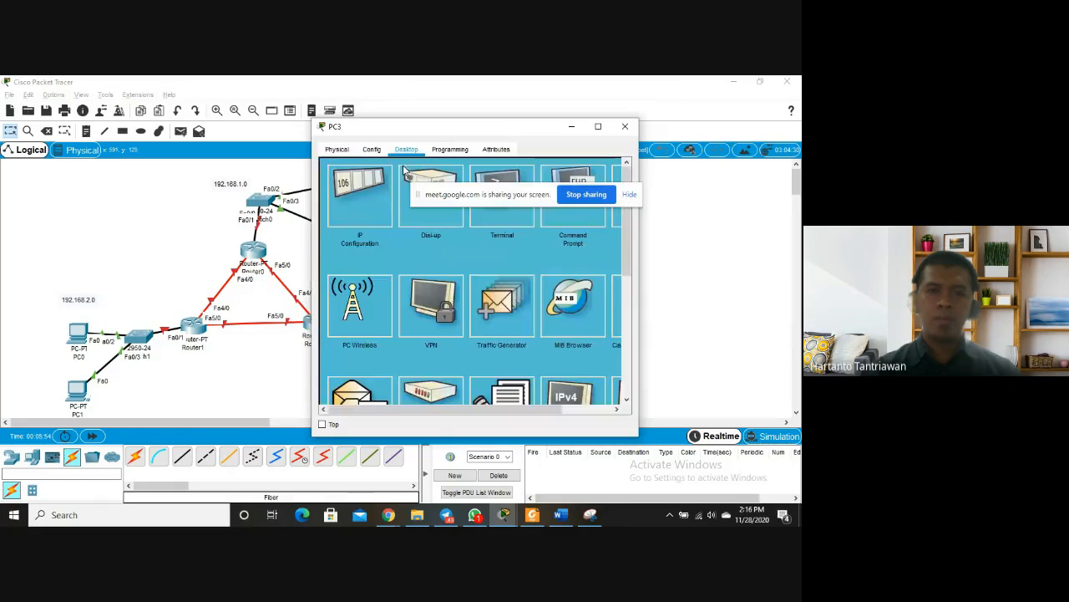
{"action": "left_click", "coordinate": [387, 208]}
{"action": "left_click", "coordinate": [433, 231]}
{"action": "type", "text": "192"}
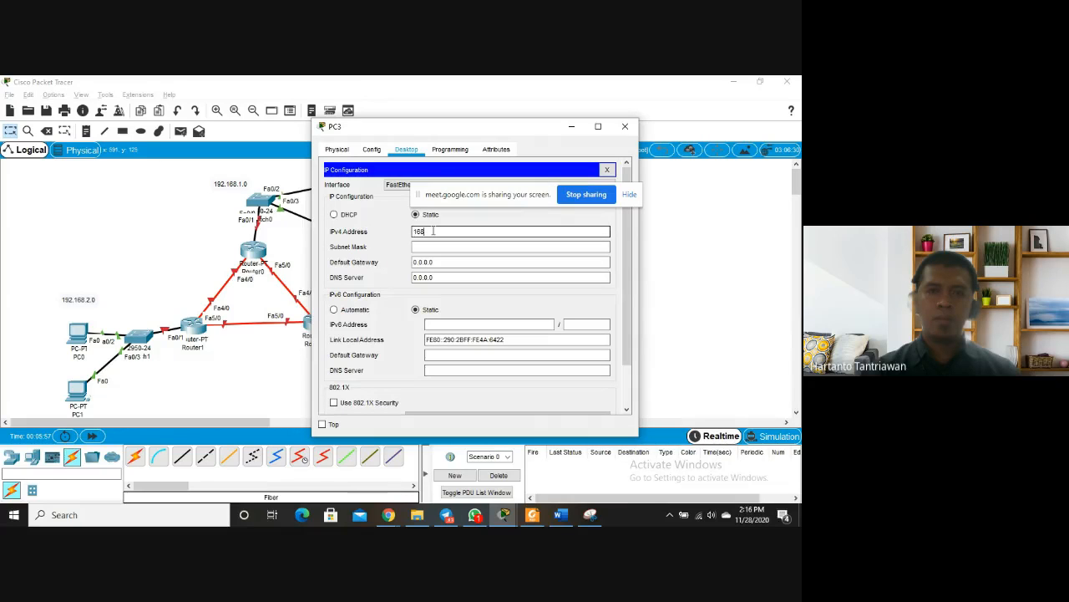
{"action": "key", "text": "BackSpace"}
{"action": "key", "text": "BackSpace"}
{"action": "type", "text": "92.168"}
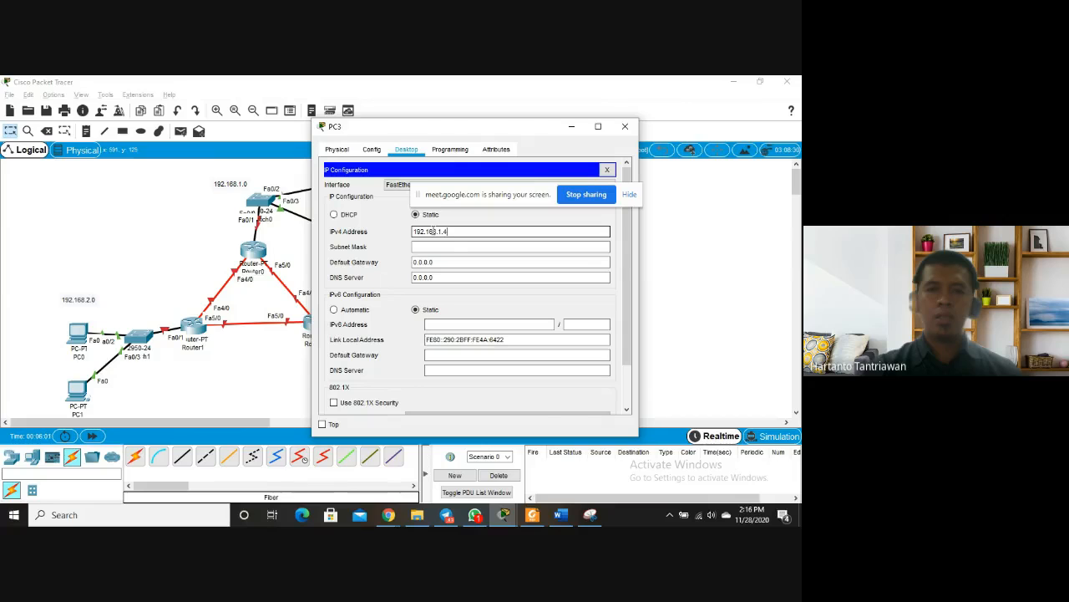
{"action": "key", "text": "Tab"}
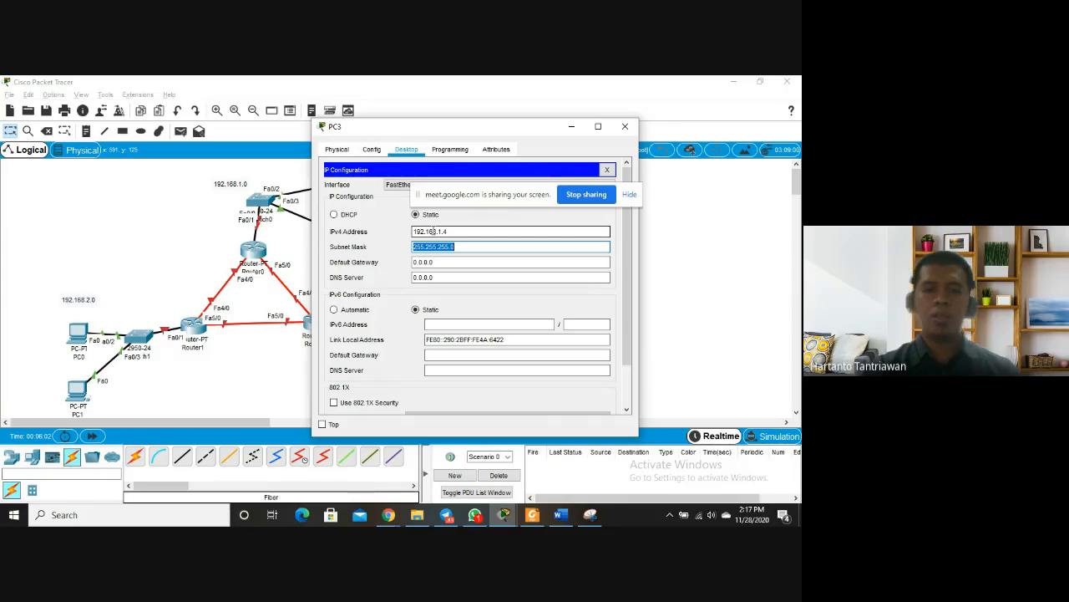
{"action": "left_click", "coordinate": [626, 126]}
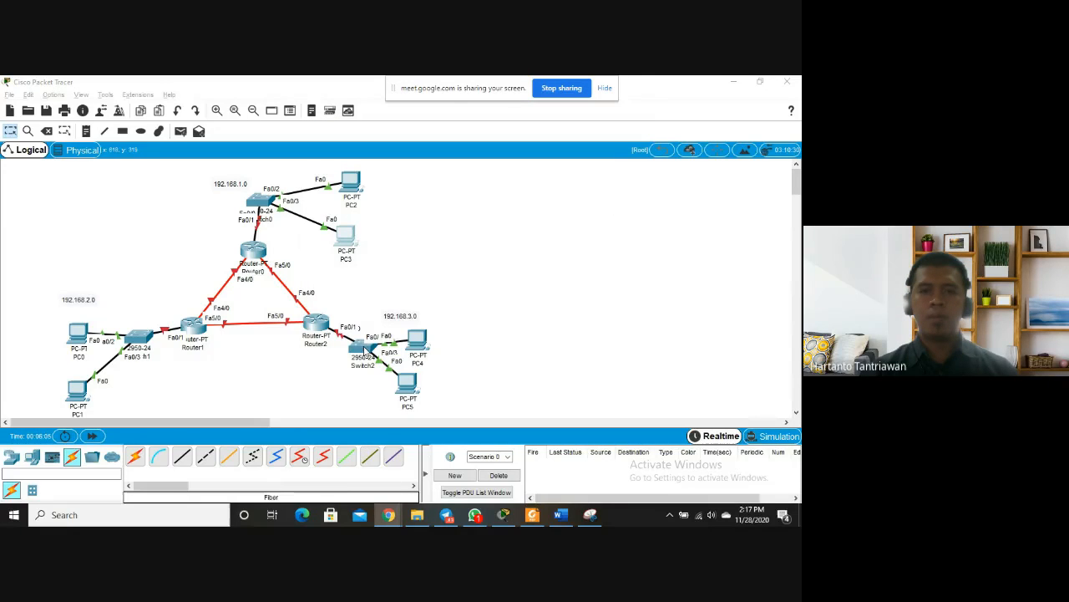
Give PC4 a static IPv4 address with host number 3 for its labelled network 192.168.3.0 and subnet mask 255.255.255.0
{"action": "left_click", "coordinate": [418, 340]}
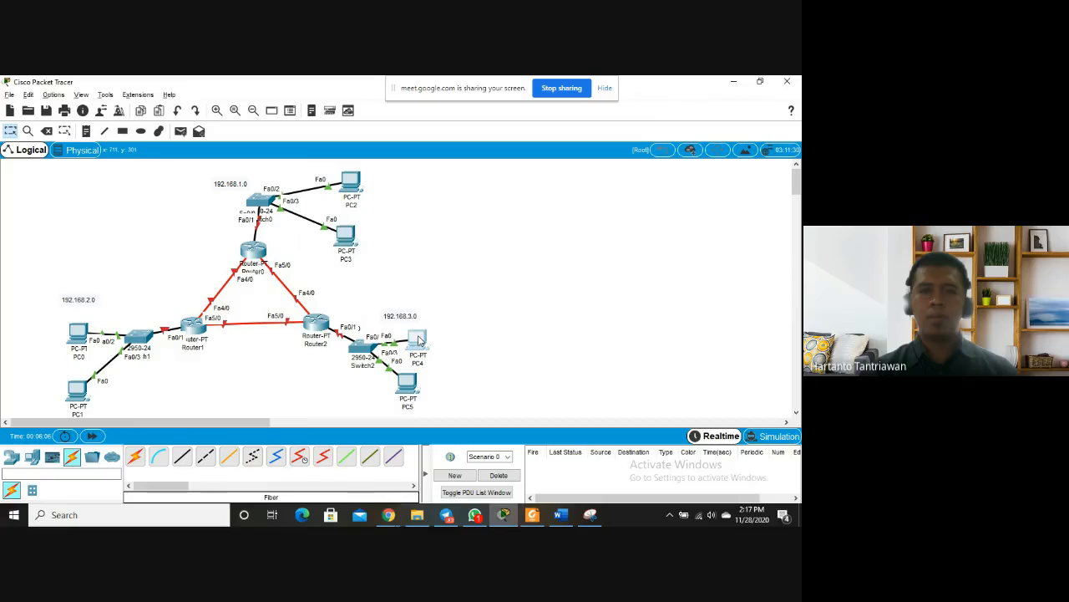
{"action": "left_click", "coordinate": [419, 340]}
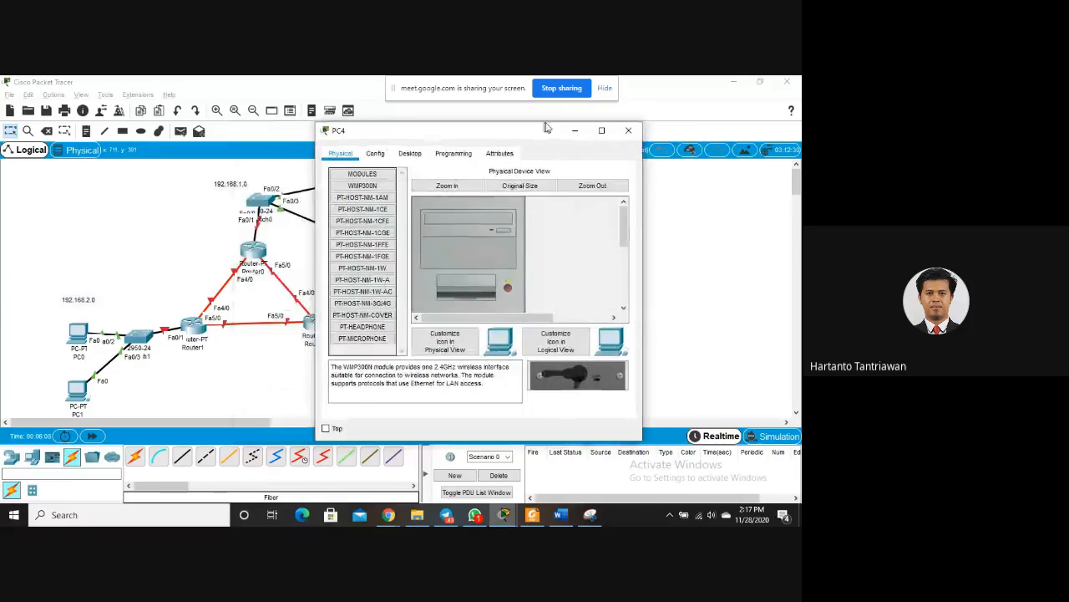
{"action": "left_click", "coordinate": [455, 151]}
{"action": "left_click", "coordinate": [420, 188]}
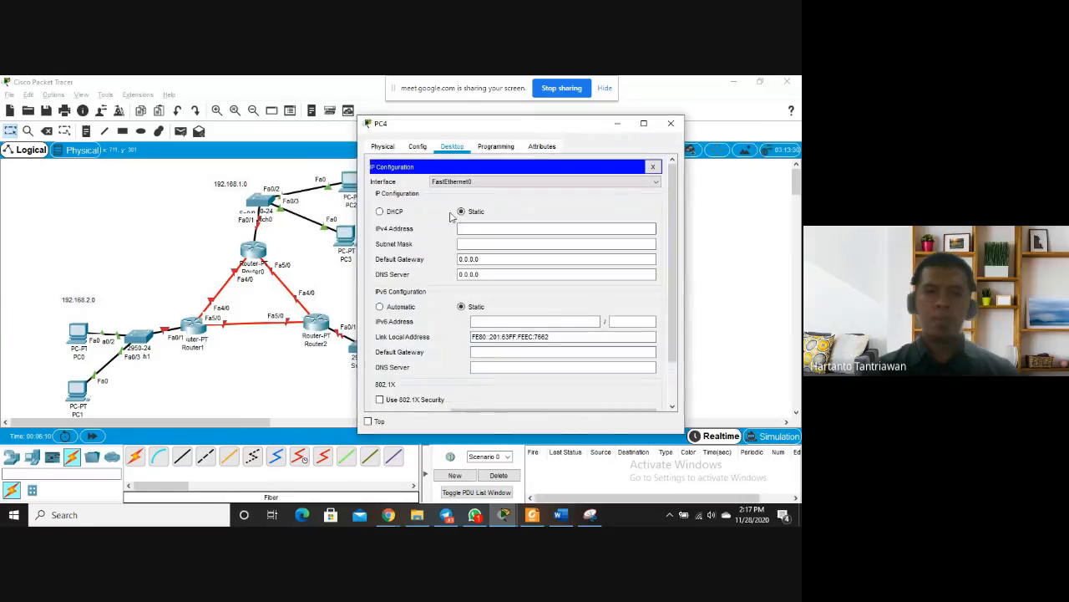
{"action": "left_click", "coordinate": [403, 214]}
{"action": "left_click", "coordinate": [461, 211]}
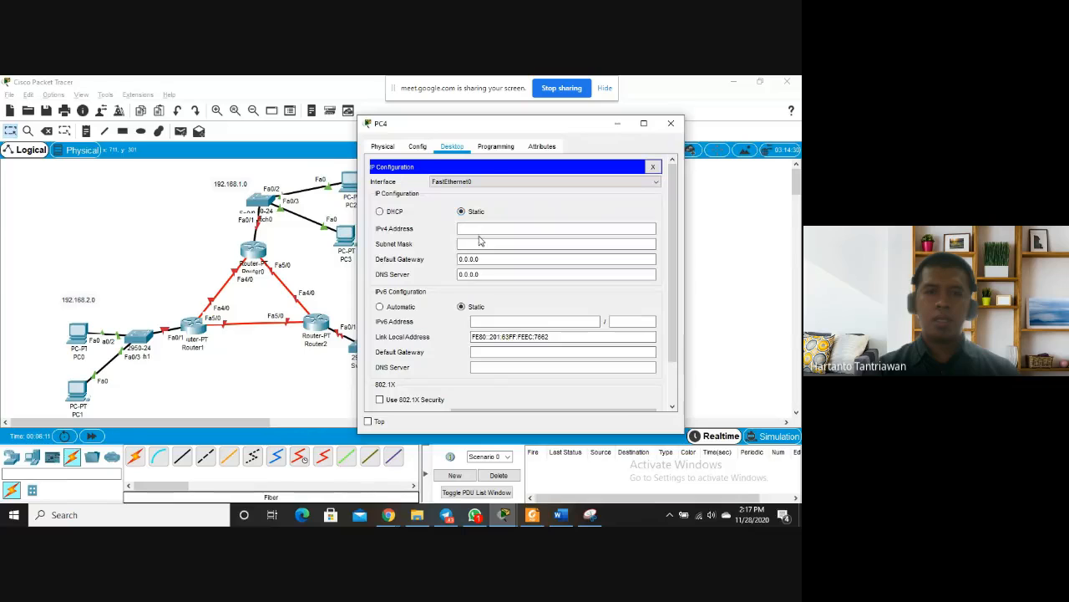
{"action": "left_click", "coordinate": [485, 227]}
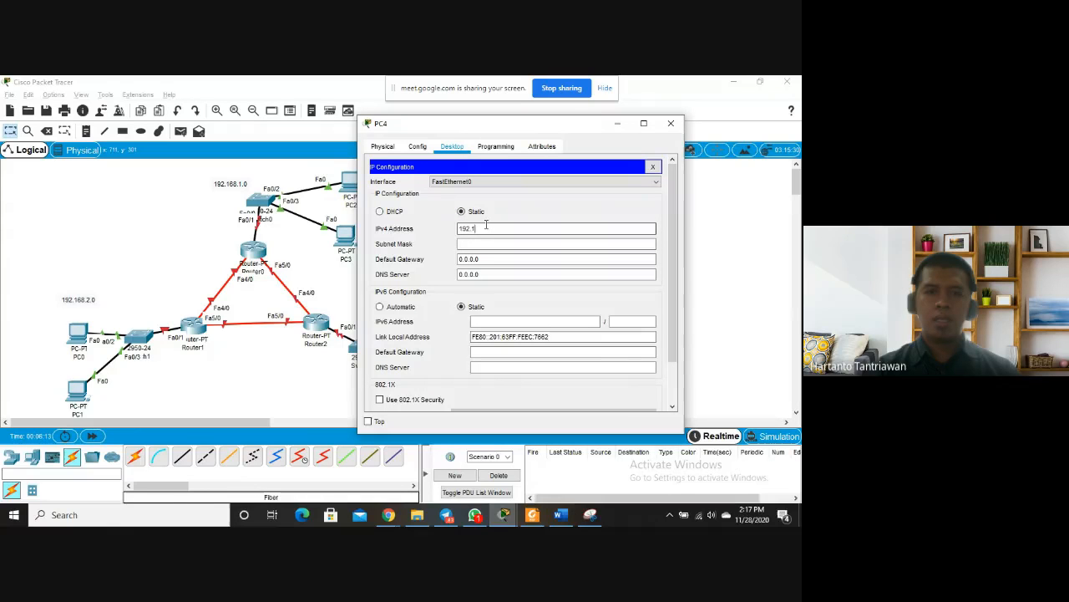
{"action": "type", "text": "192.168.1.1"}
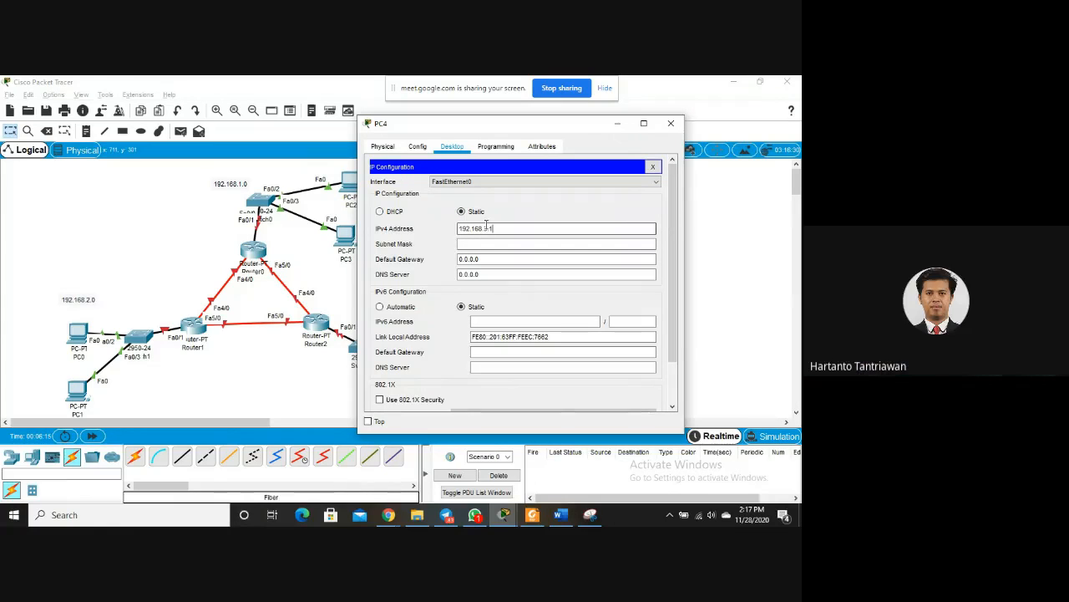
{"action": "key", "text": "BackSpace"}
{"action": "type", "text": "2"}
{"action": "key", "text": "Tab"}
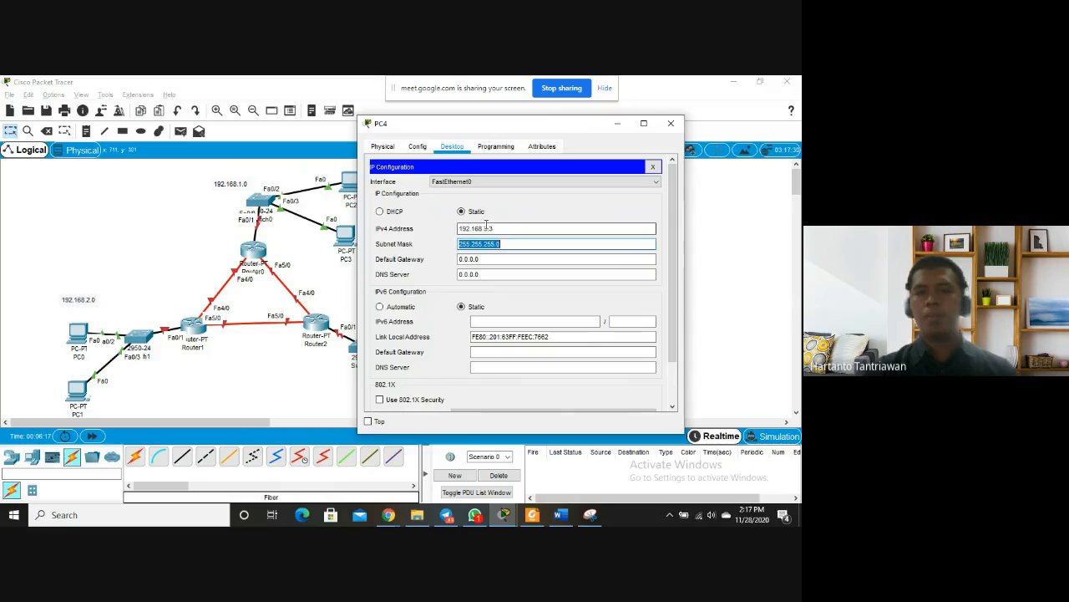
{"action": "left_click", "coordinate": [672, 125]}
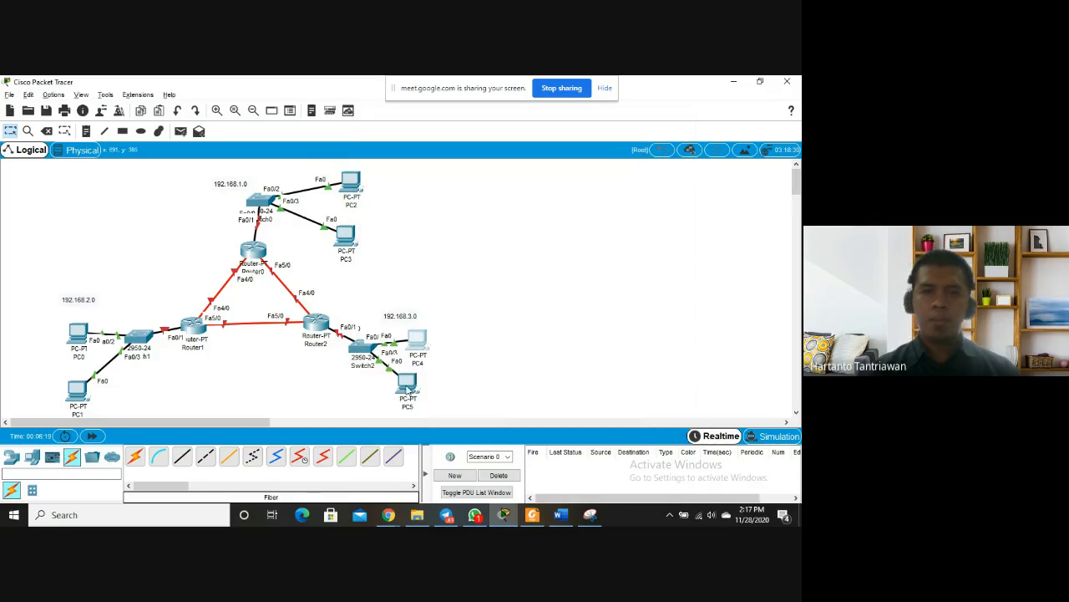
Give PC5 a static IPv4 address with host number 4 for its labelled network 192.168.3.0 and subnet mask 255.255.255.0
{"action": "left_click", "coordinate": [407, 382]}
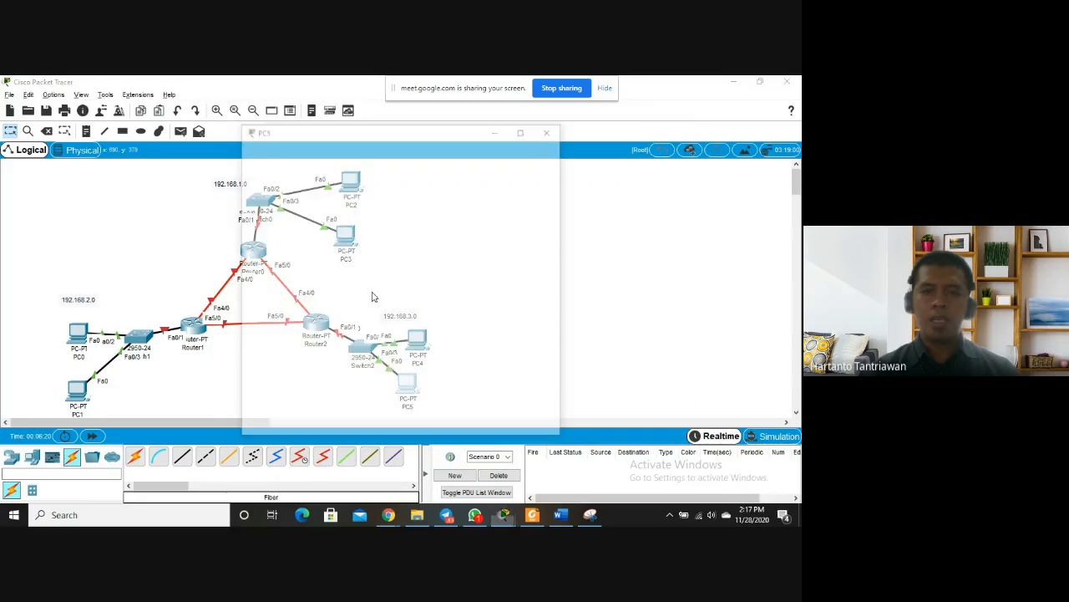
{"action": "left_click", "coordinate": [332, 152]}
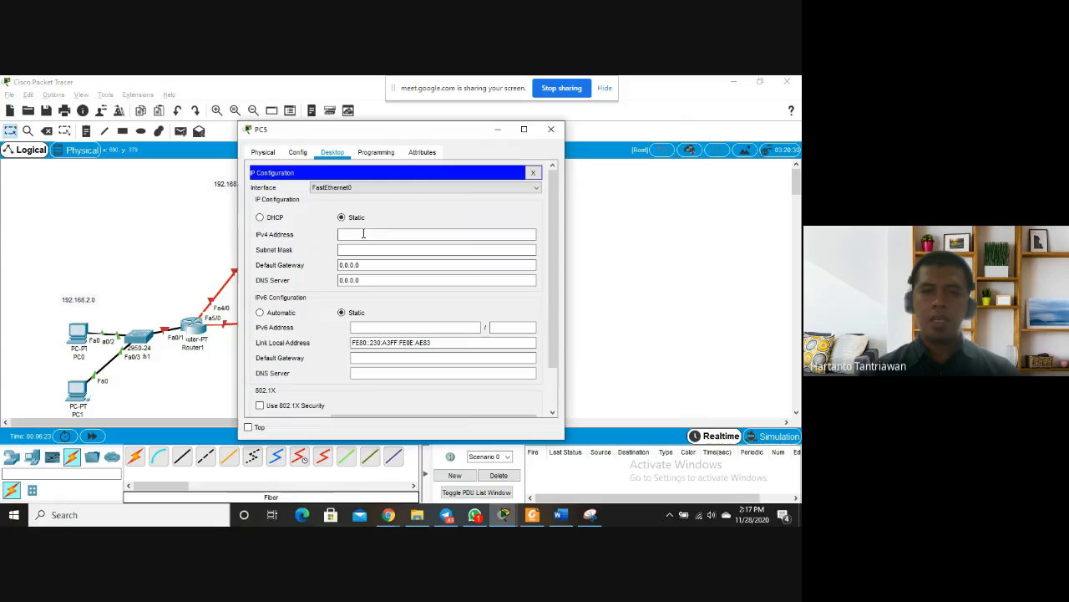
{"action": "left_click", "coordinate": [293, 190]}
{"action": "left_click", "coordinate": [366, 234]}
{"action": "type", "text": "192."}
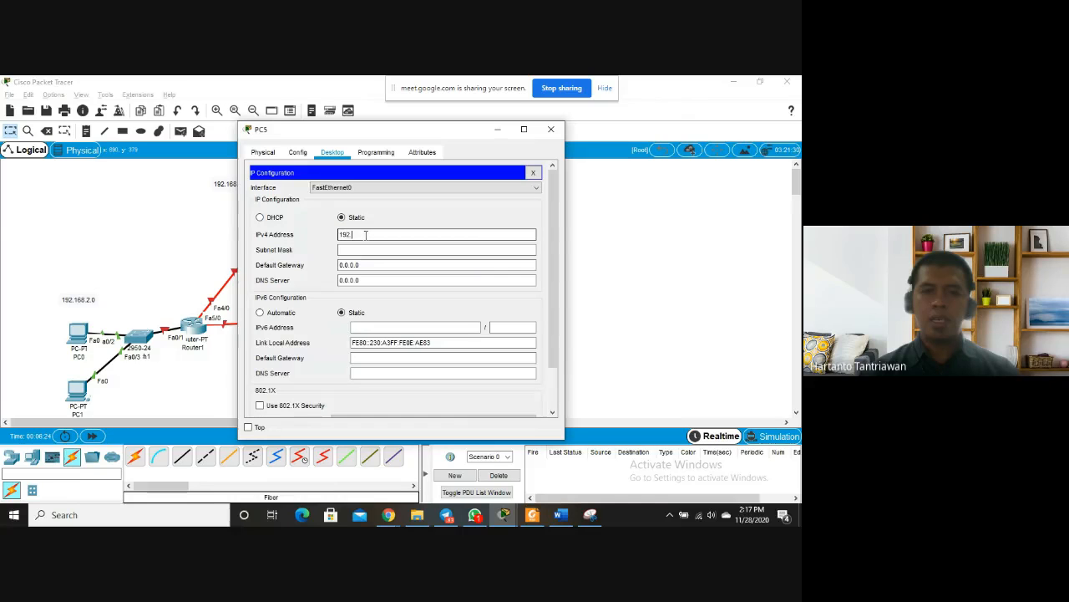
{"action": "type", "text": "168.1.4"}
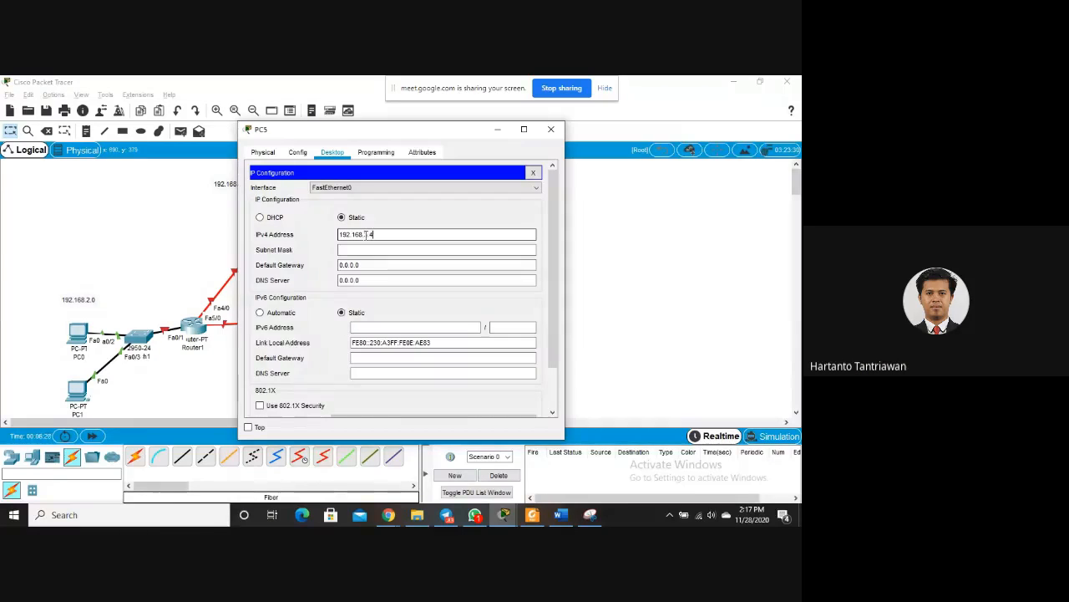
{"action": "key", "text": "Tab"}
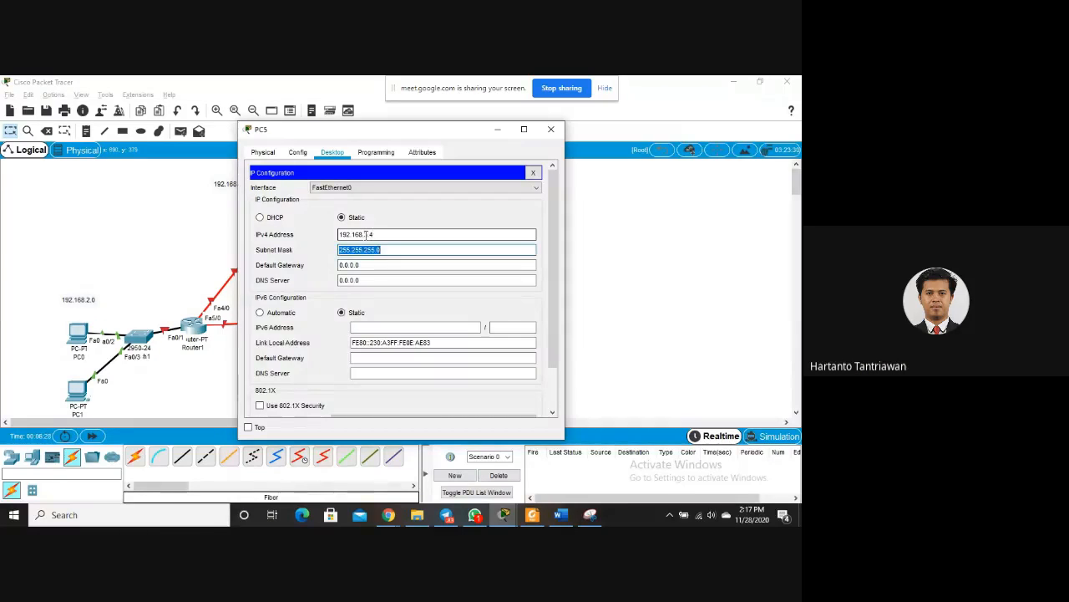
{"action": "left_click", "coordinate": [551, 130]}
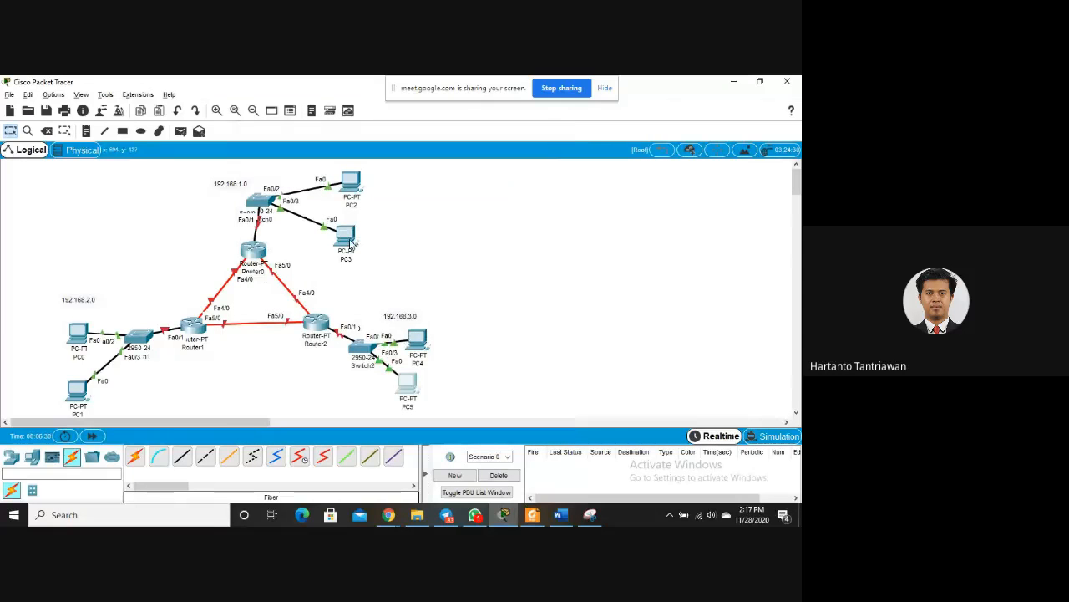
Check the IP configuration of PC3
{"action": "left_click", "coordinate": [349, 240]}
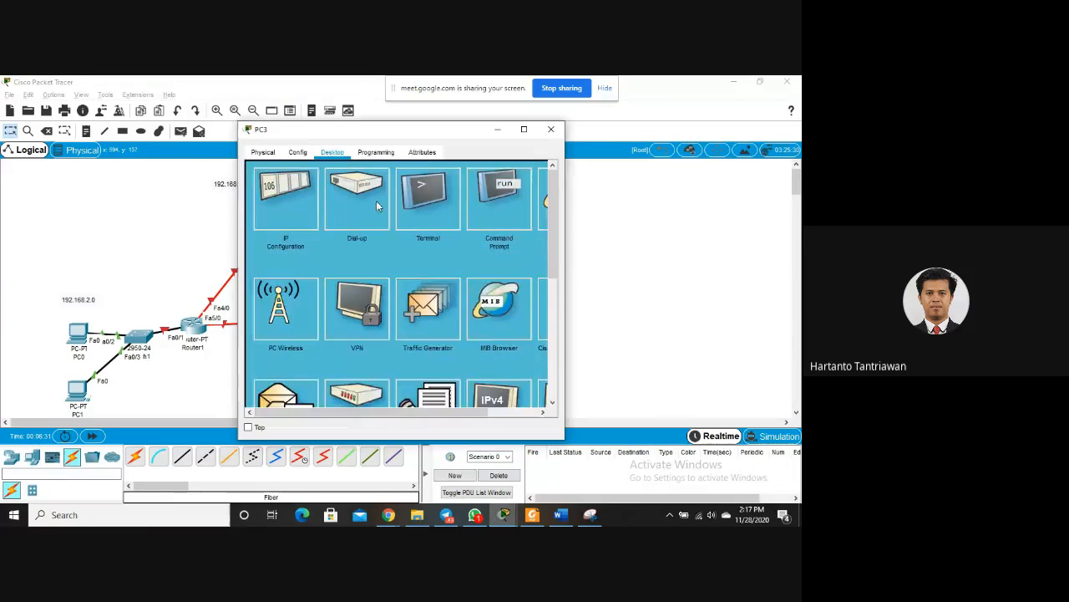
{"action": "left_click", "coordinate": [286, 198]}
{"action": "left_click", "coordinate": [552, 129]}
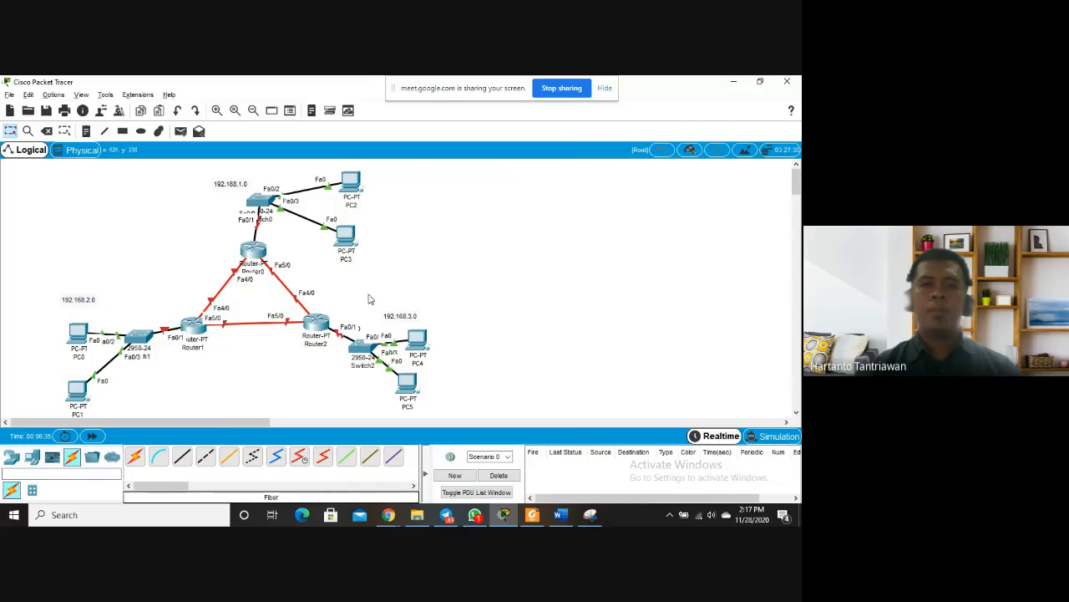
Open the command-line interface of Router0 and answer no to the initial configuration dialog to reach the router prompt
{"action": "left_click", "coordinate": [253, 253]}
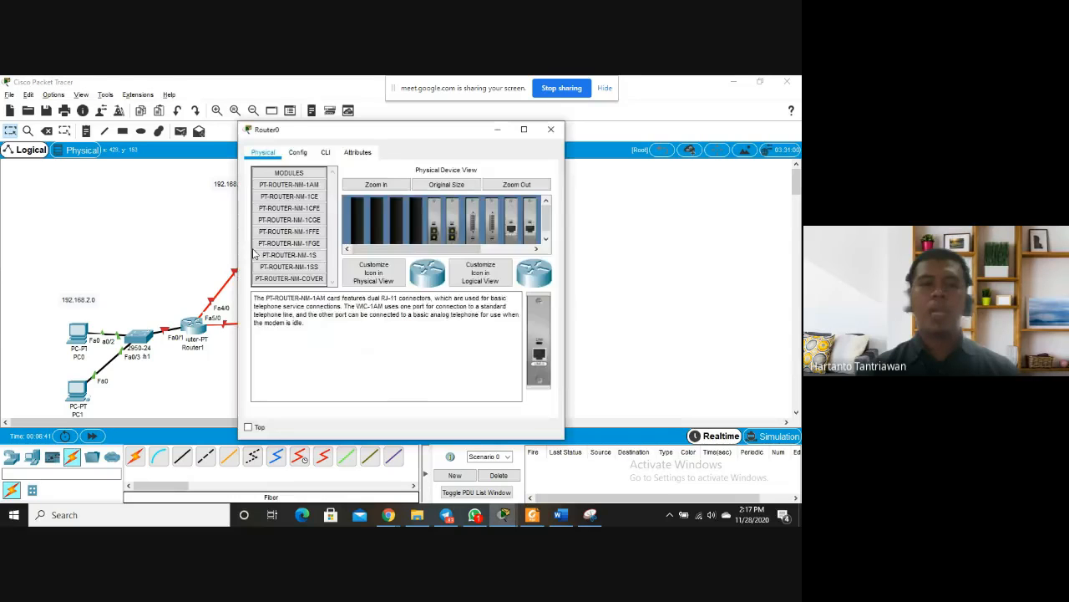
{"action": "left_click", "coordinate": [325, 153]}
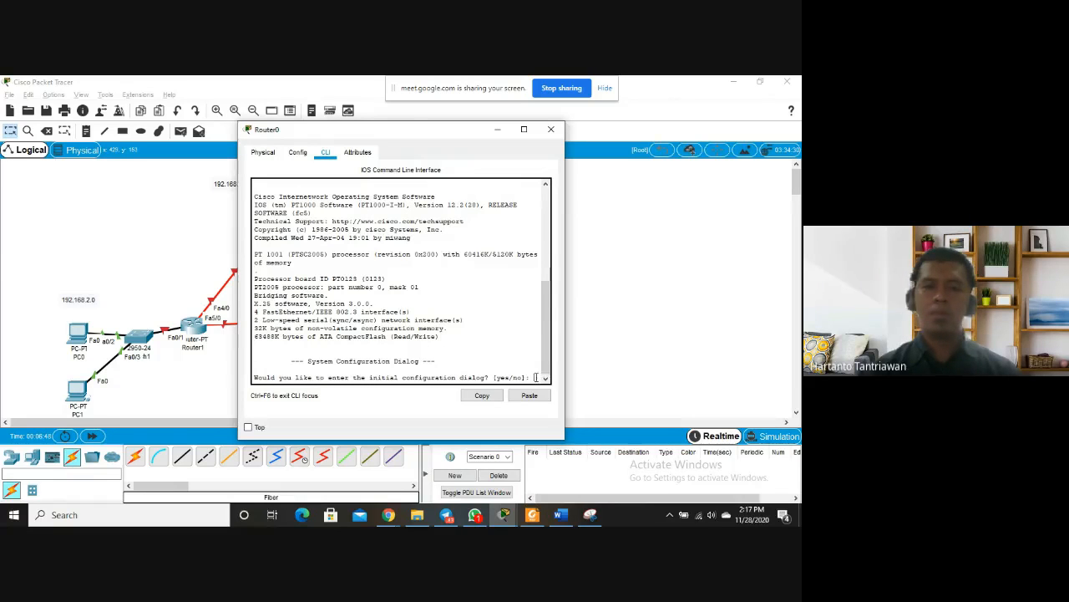
{"action": "type", "text": "no"}
{"action": "key", "text": "Return"}
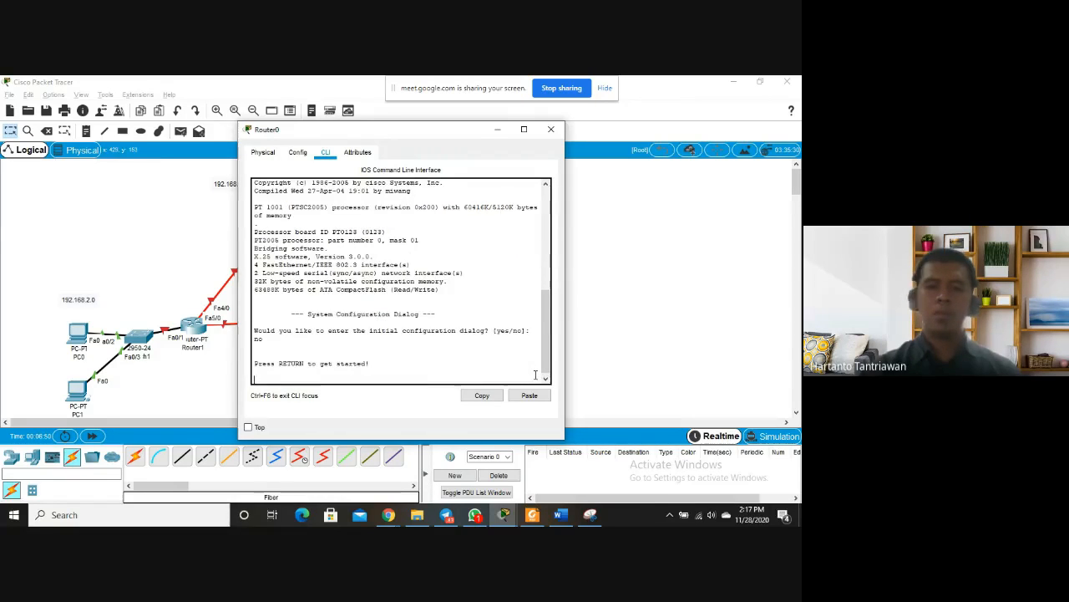
{"action": "key", "text": "Return"}
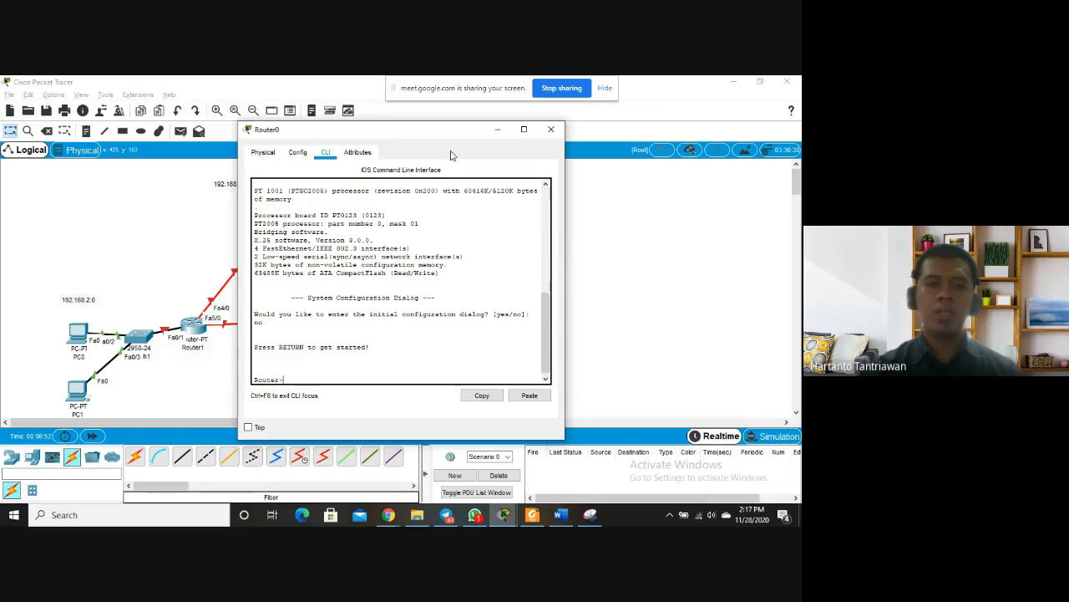
Enter privileged mode with enable on Router0 and switch to global configuration mode with configure terminal
{"action": "left_click_drag", "start_coordinate": [442, 138], "coordinate": [577, 98]}
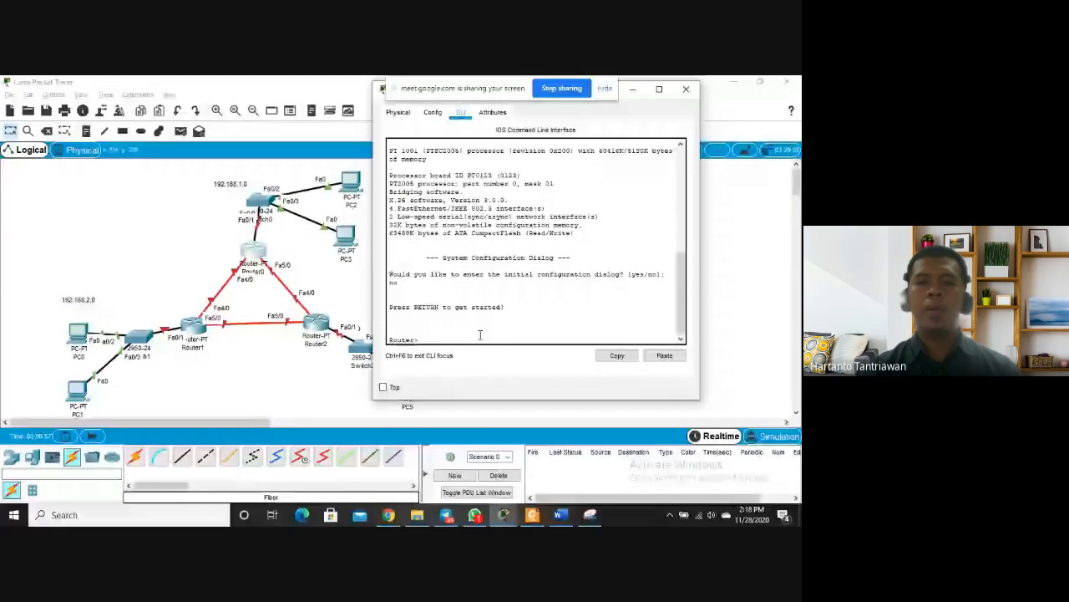
{"action": "type", "text": "enable"}
{"action": "key", "text": "Return"}
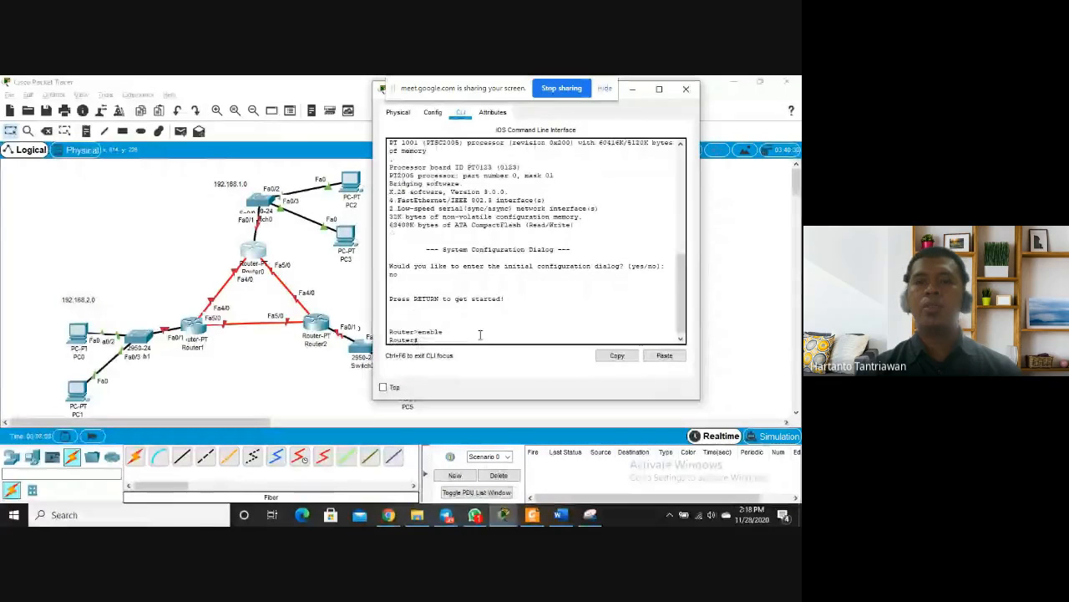
{"action": "type", "text": "config"}
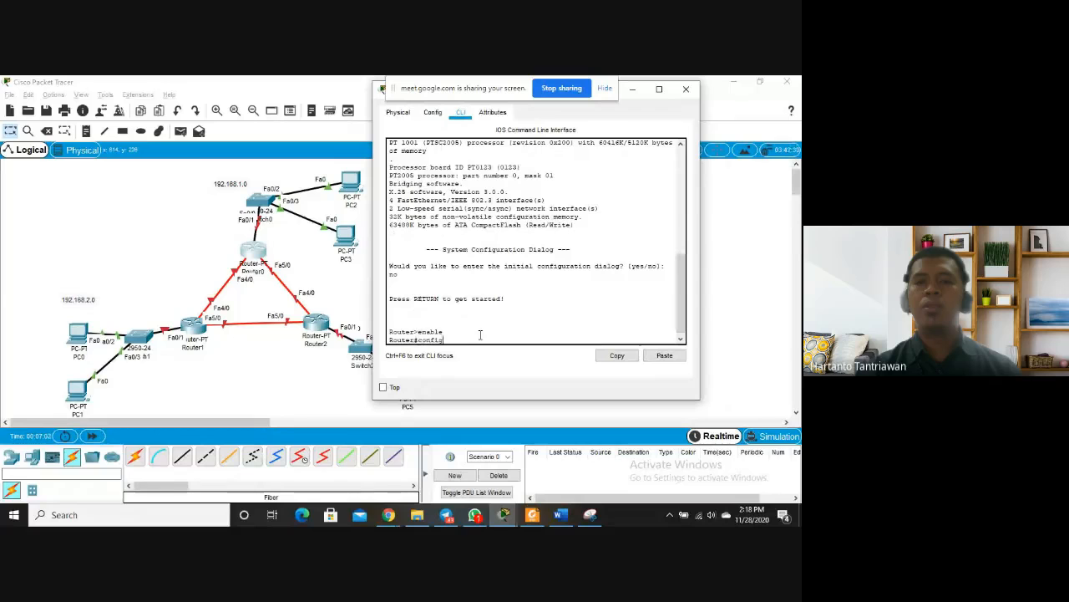
{"action": "type", "text": "ure"}
{"action": "key", "text": "Tab"}
{"action": "type", "text": "ter"}
{"action": "key", "text": "Tab"}
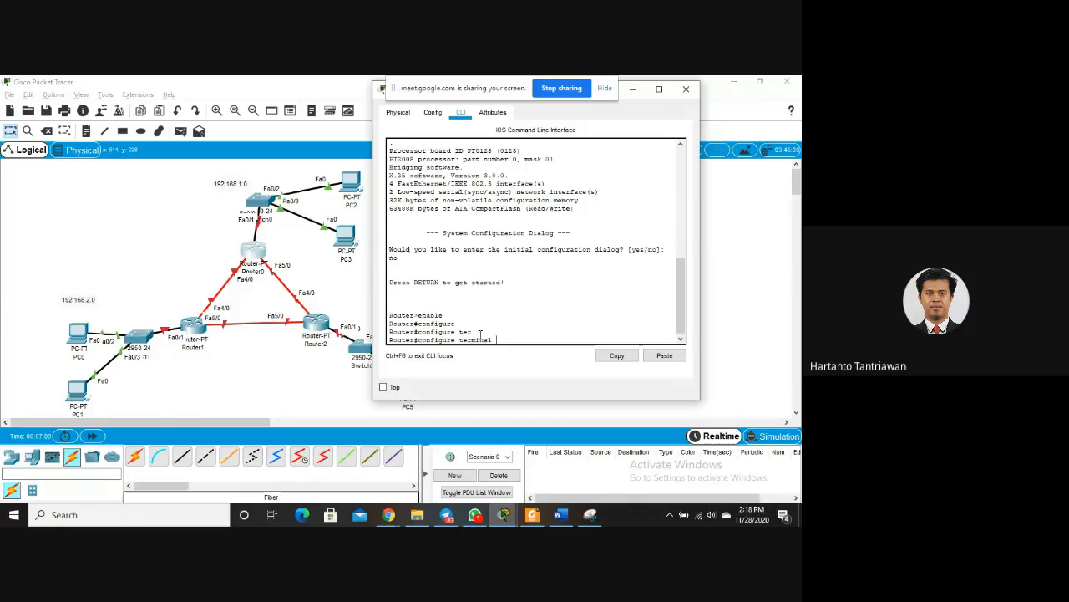
{"action": "key", "text": "Return"}
Begin an interface fastEthernet command at Router0's configuration prompt, without the port number
{"action": "type", "text": "in"}
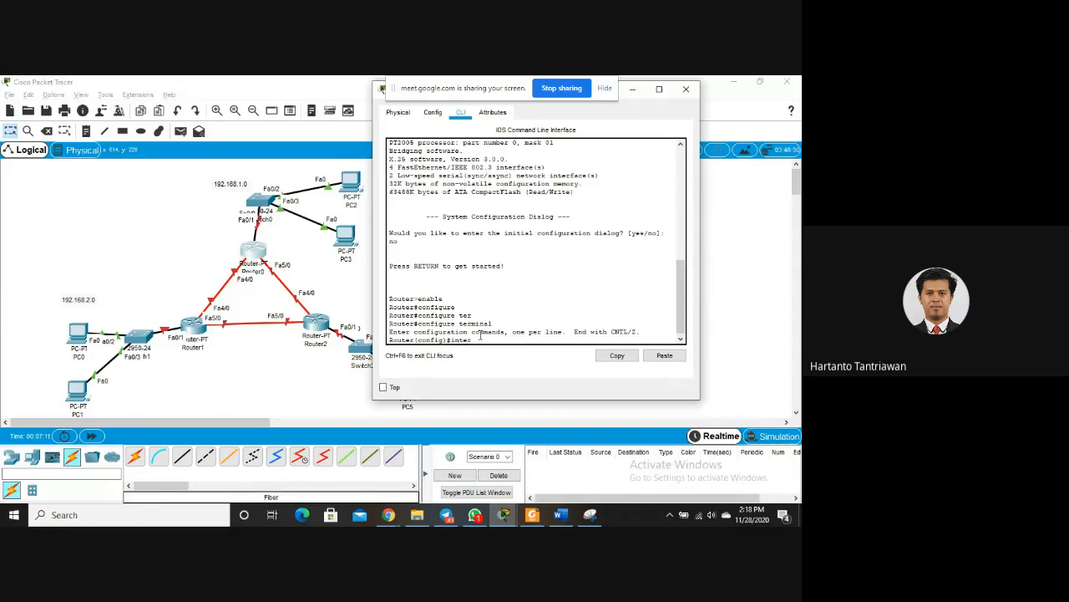
{"action": "type", "text": "ter"}
{"action": "key", "text": "Tab"}
{"action": "type", "text": "fa"}
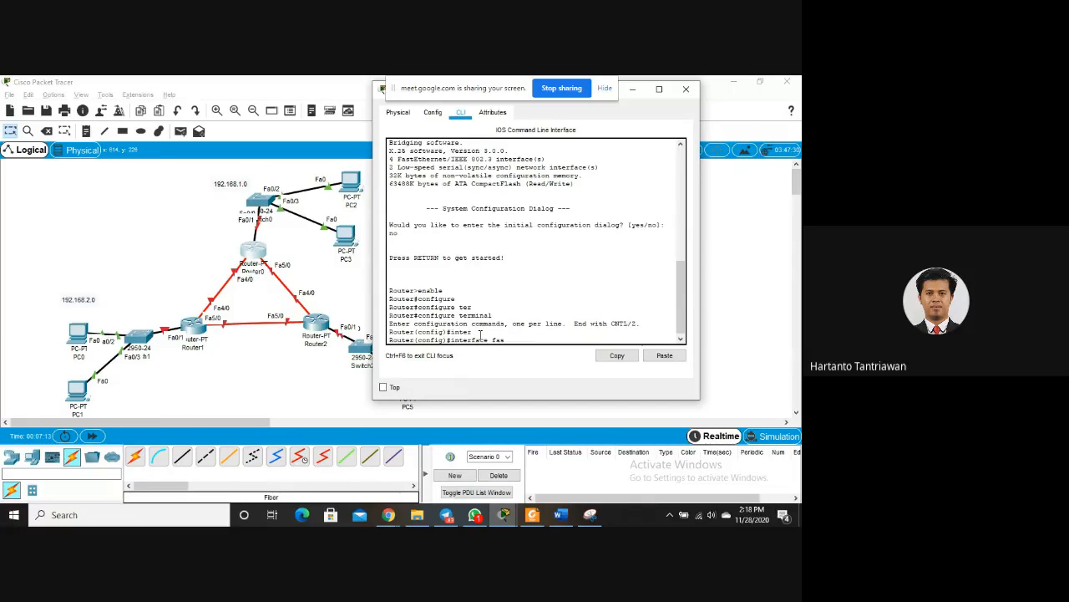
{"action": "type", "text": "s"}
{"action": "key", "text": "Tab"}
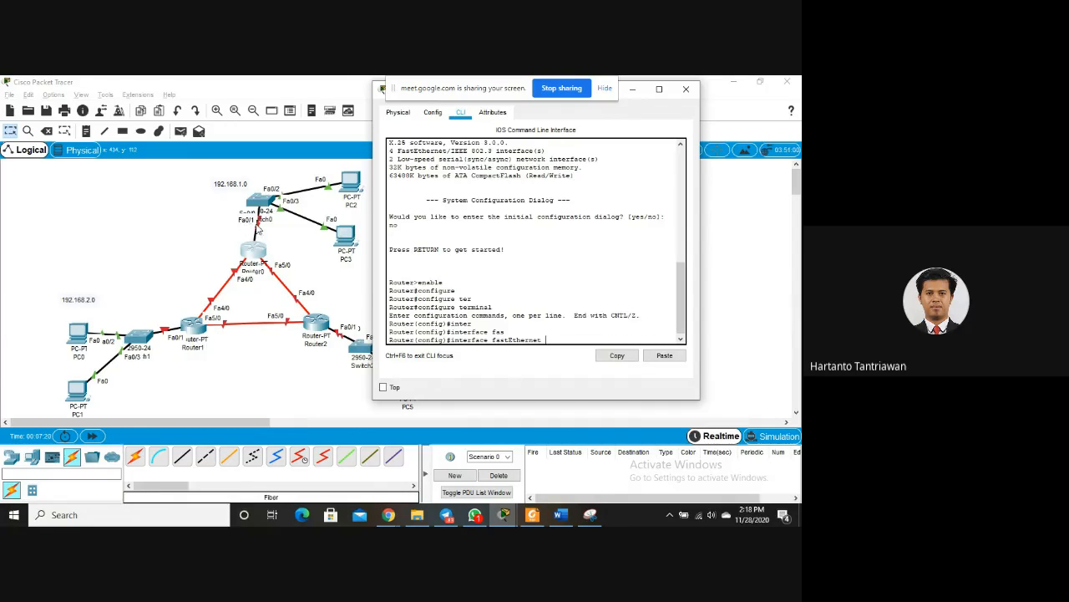
Move Switch0, PC2 and PC3 farther from Router0 to expose the port label on the router-to-switch link, and return to Router0's CLI
{"action": "left_click", "coordinate": [264, 204]}
{"action": "left_click_drag", "start_coordinate": [264, 204], "coordinate": [290, 164]}
{"action": "left_click_drag", "start_coordinate": [340, 192], "coordinate": [372, 190]}
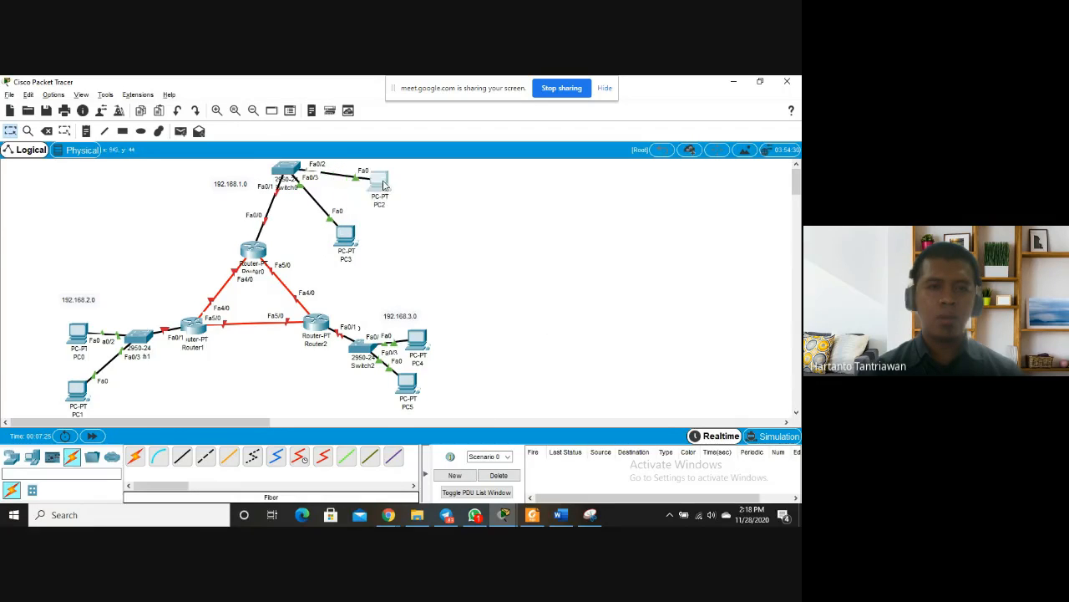
{"action": "left_click_drag", "start_coordinate": [343, 244], "coordinate": [381, 225]}
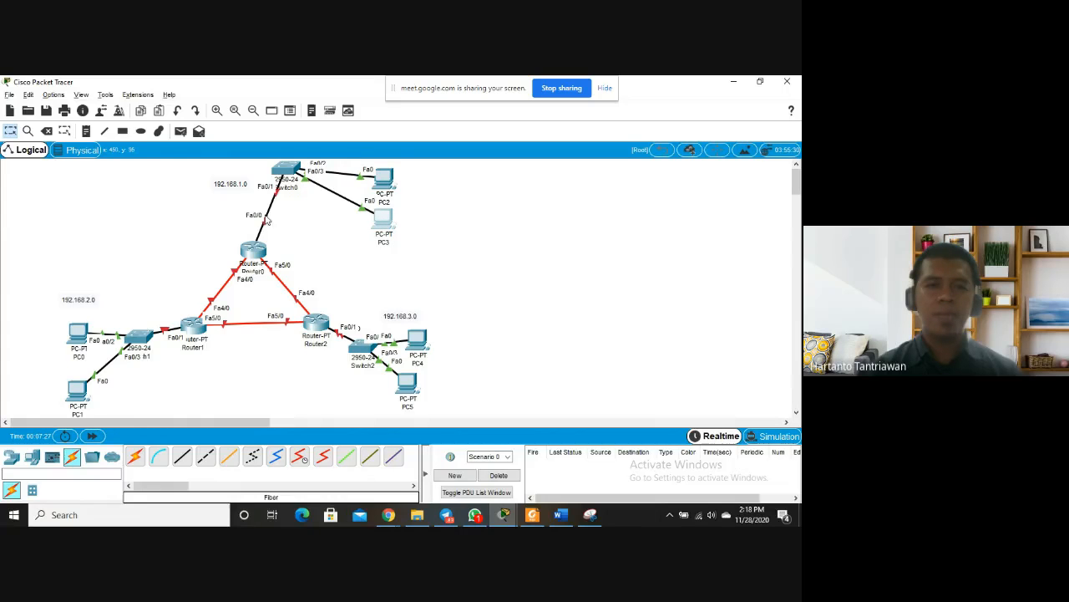
{"action": "key", "text": "alt+Tab"}
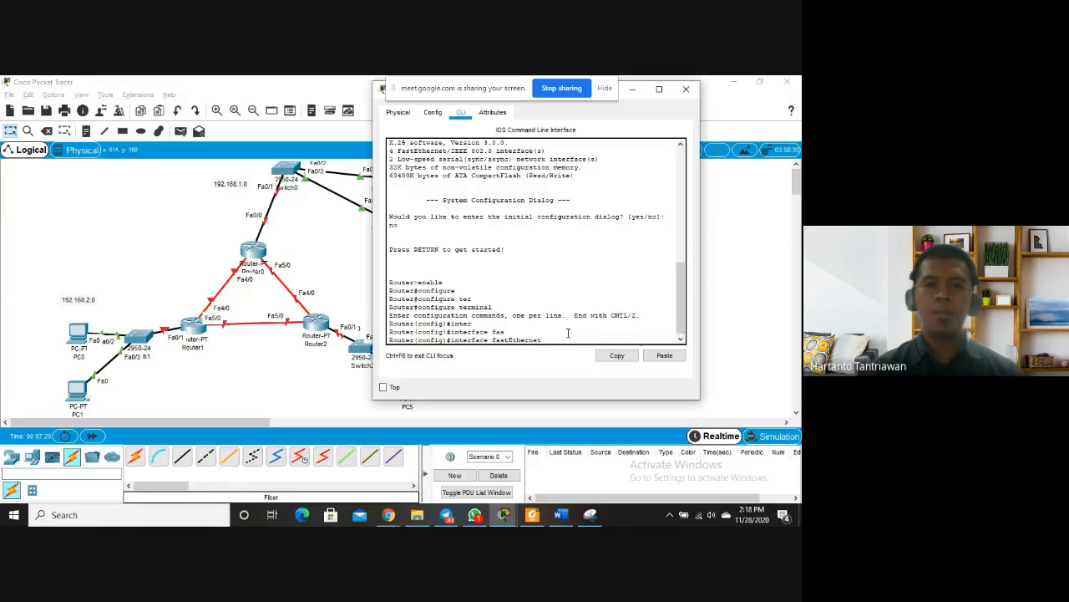
Complete the interface command with port 0/0 and assign it IP address 192.168.1.1 with subnet mask 255.255.255.0
{"action": "type", "text": "0/0"}
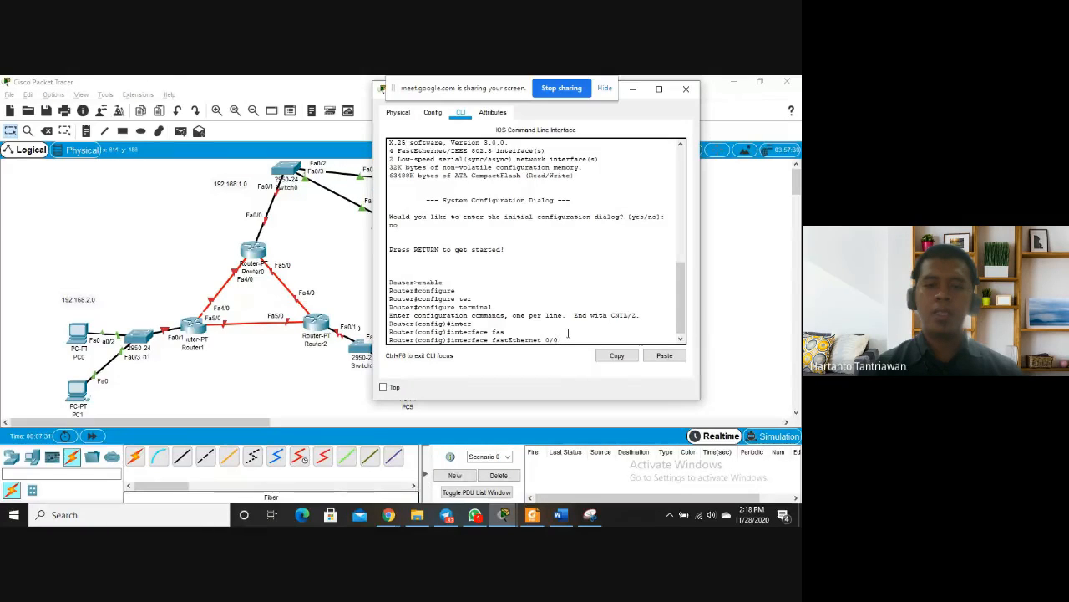
{"action": "key", "text": "Return"}
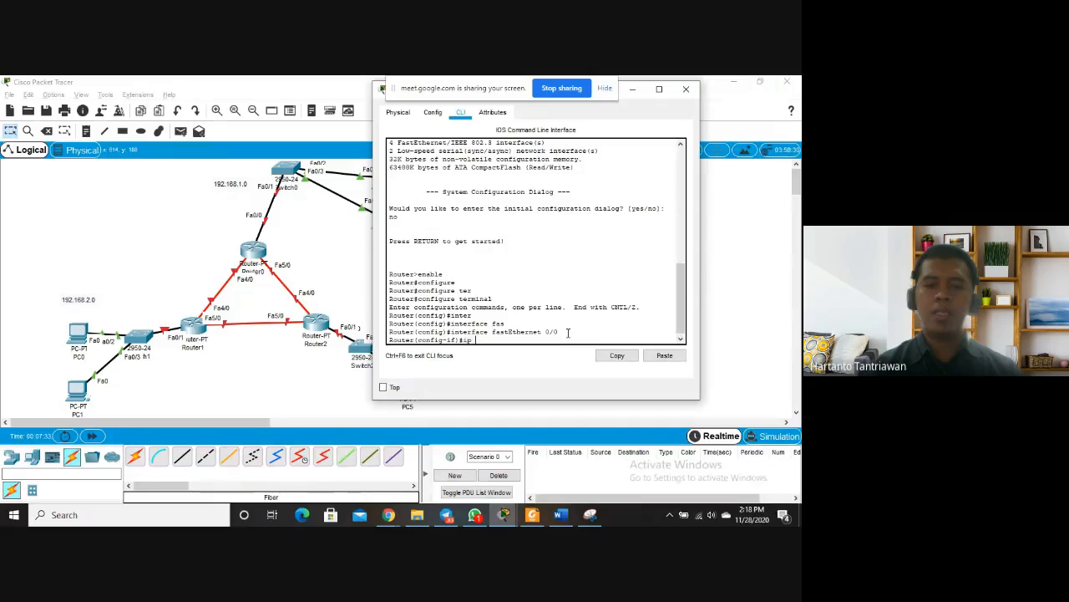
{"action": "type", "text": "ip add"}
{"action": "key", "text": "Tab"}
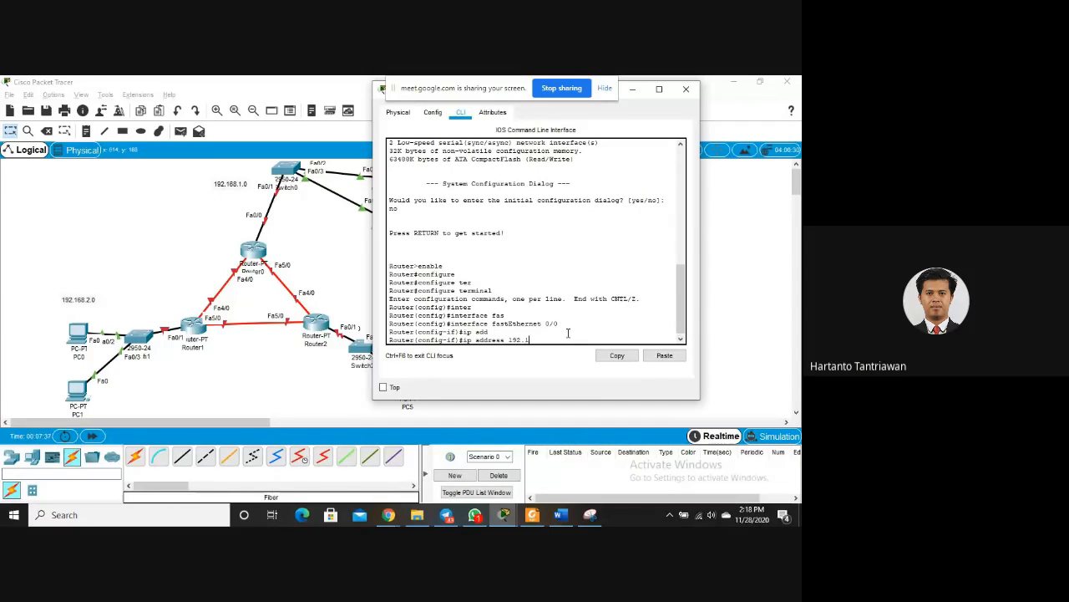
{"action": "type", "text": "192.168.1.1 25"}
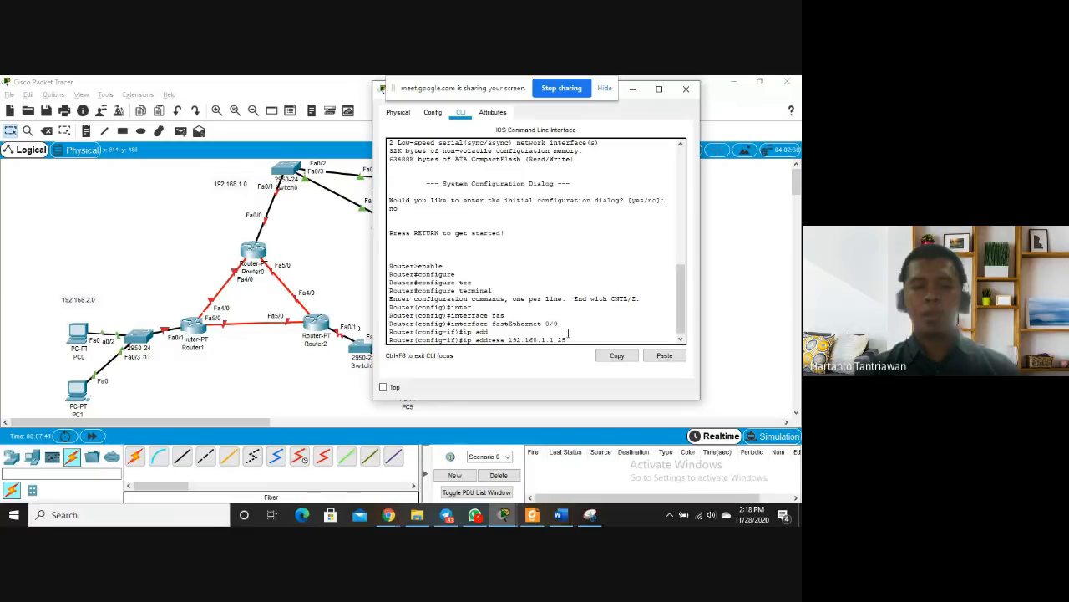
{"action": "type", "text": "5.255.25"}
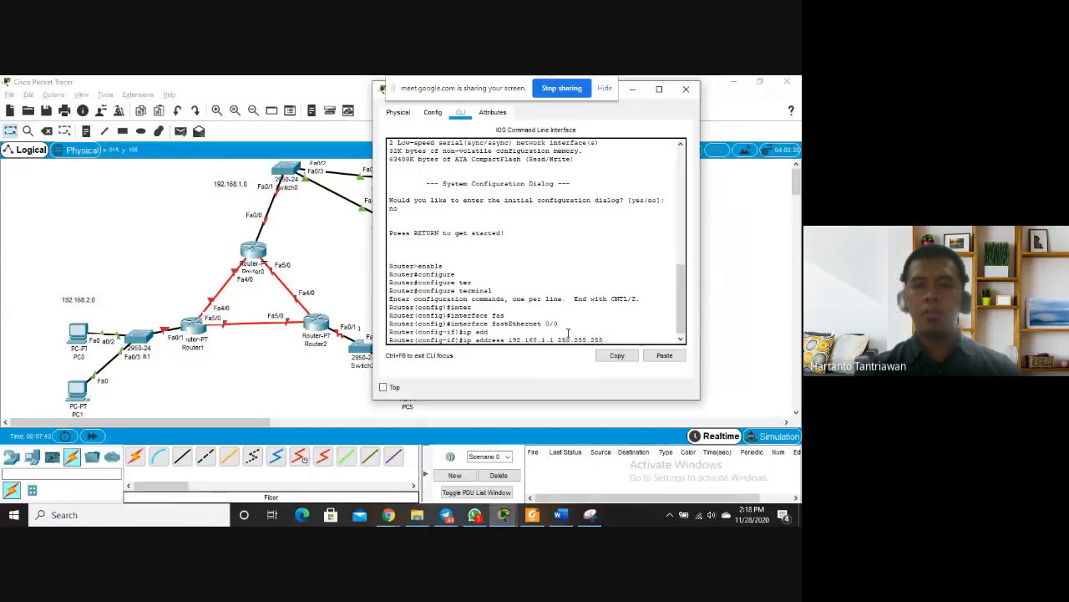
{"action": "type", "text": "5.0"}
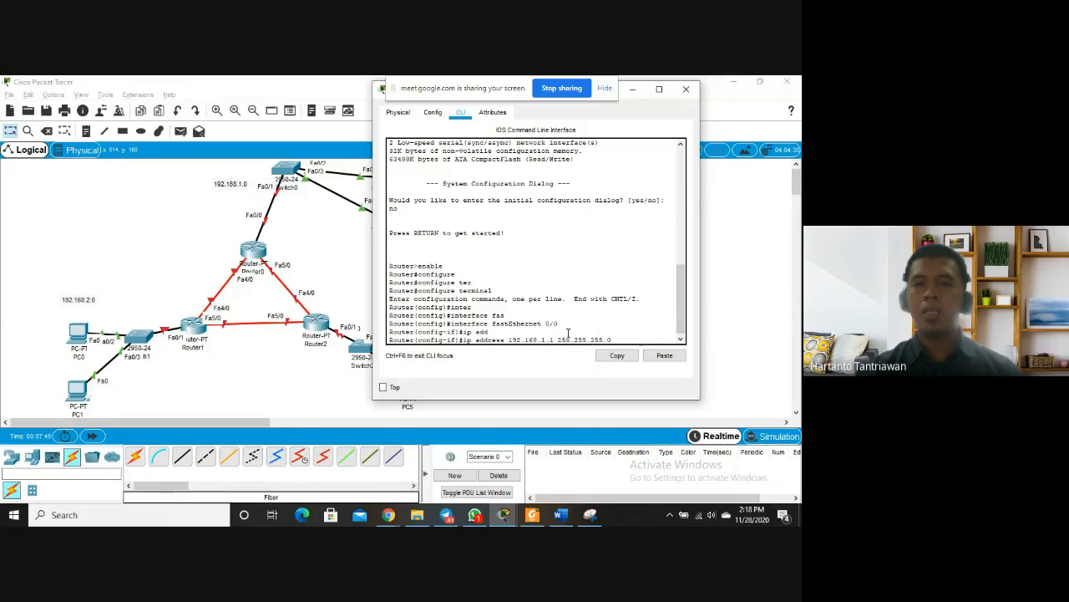
{"action": "key", "text": "Return"}
Activate Router0's FastEthernet 0/0 interface with no shutdown
{"action": "type", "text": "no"}
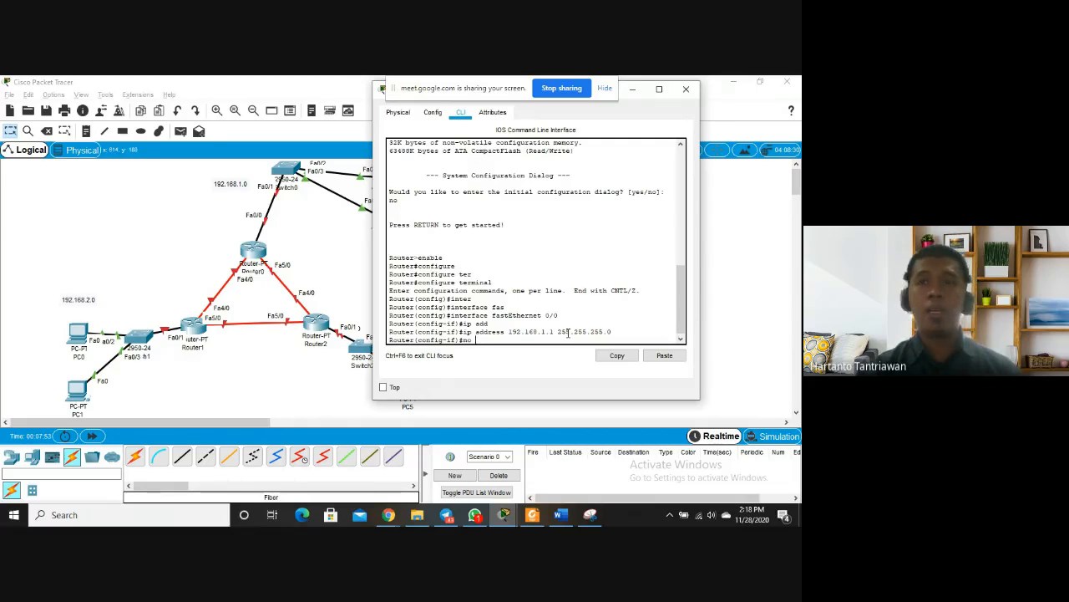
{"action": "type", "text": "shut"}
{"action": "key", "text": "Tab"}
{"action": "key", "text": "Return"}
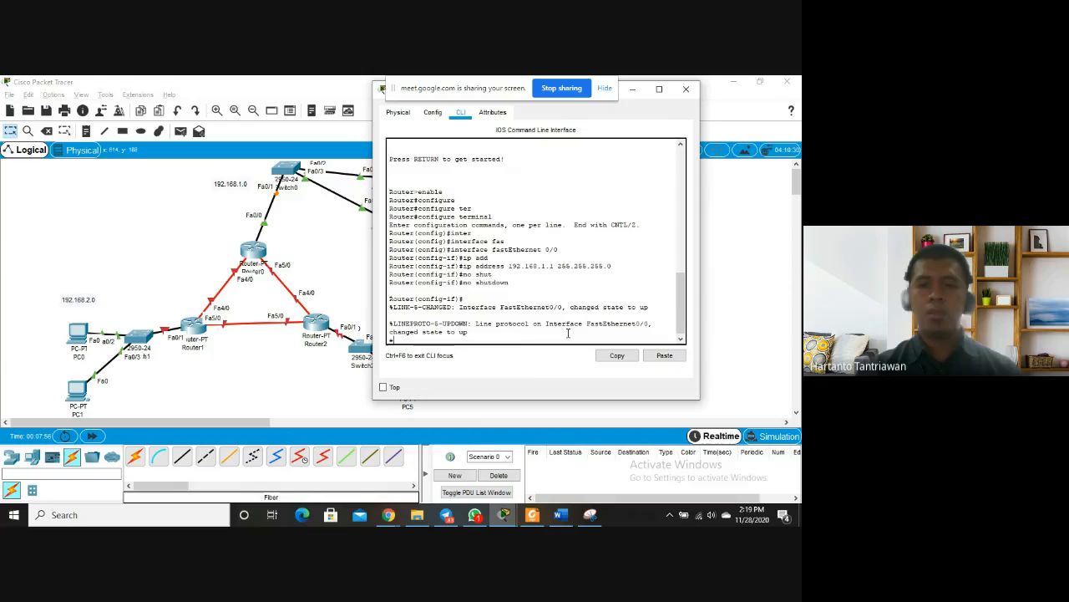
{"action": "type", "text": "exit"}
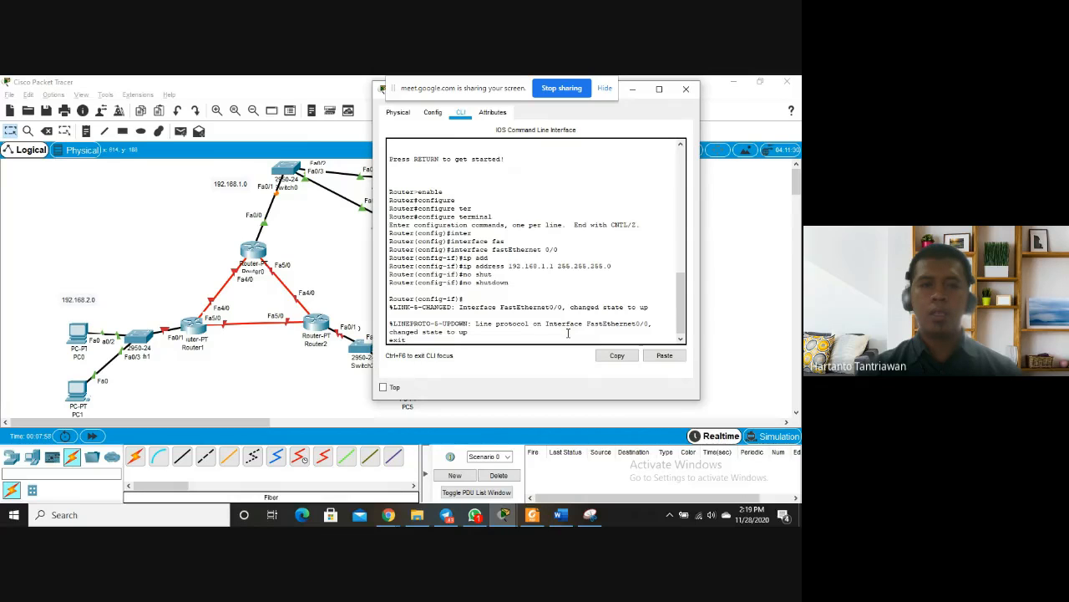
{"action": "key", "text": "BackSpace"}
{"action": "key", "text": "BackSpace"}
{"action": "key", "text": "BackSpace"}
{"action": "key", "text": "BackSpace"}
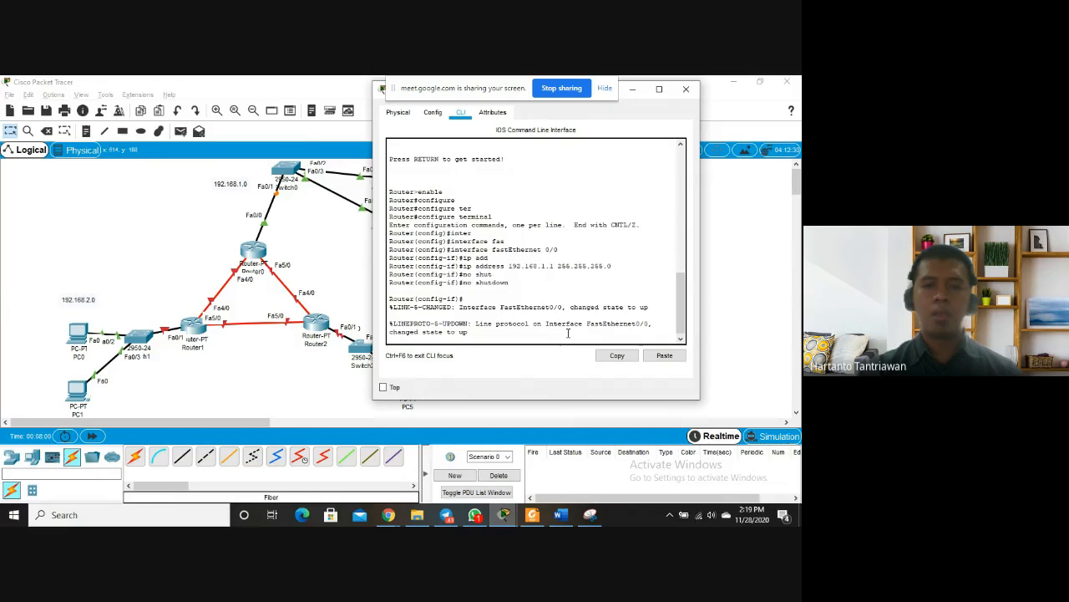
{"action": "key", "text": "Return"}
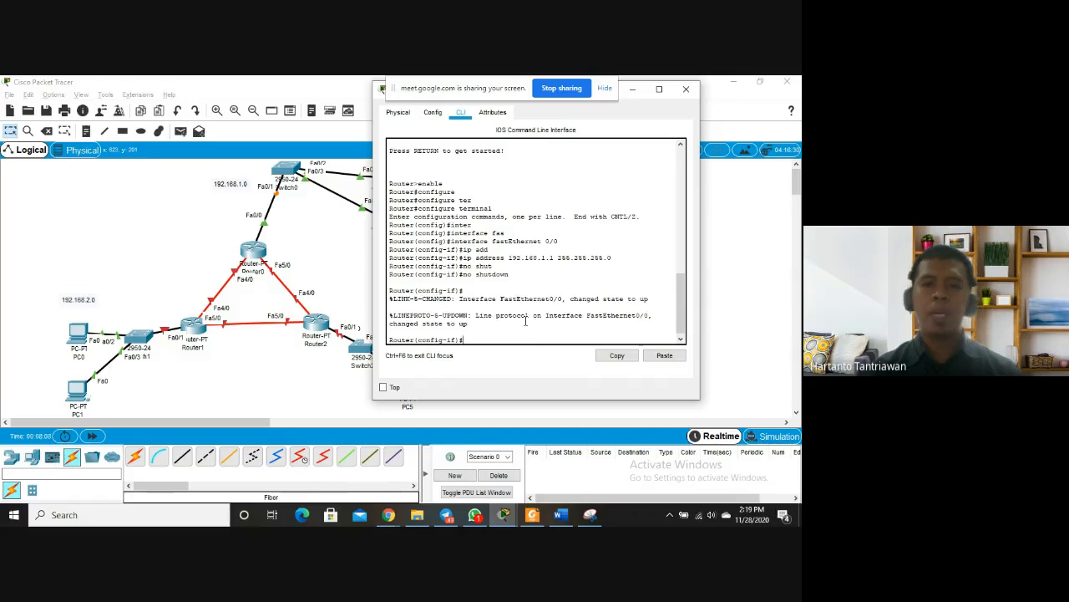
{"action": "left_click_drag", "start_coordinate": [502, 299], "coordinate": [564, 298]}
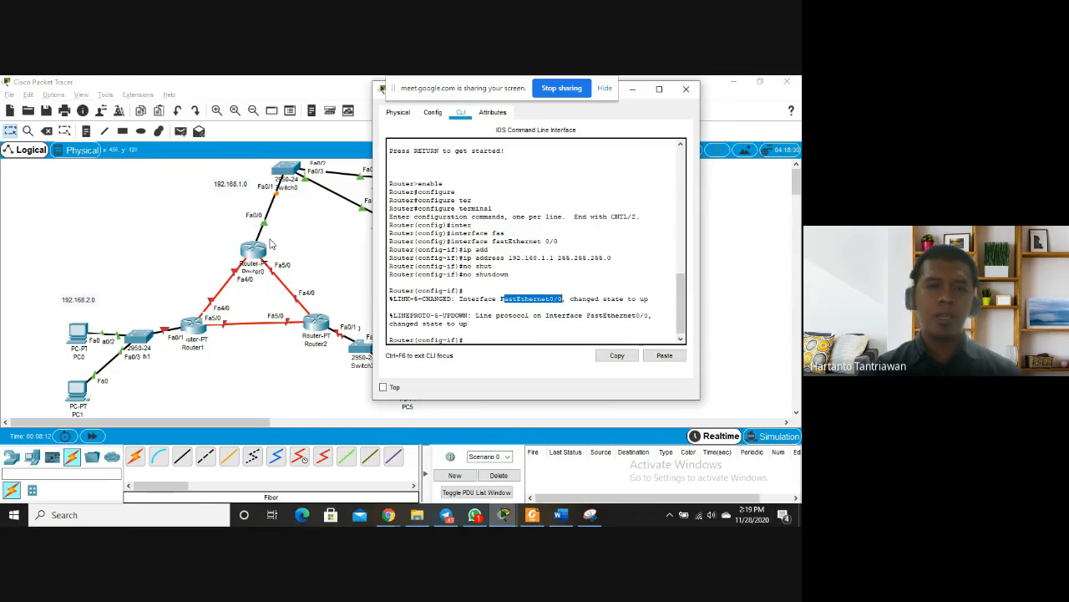
{"action": "left_click", "coordinate": [476, 338]}
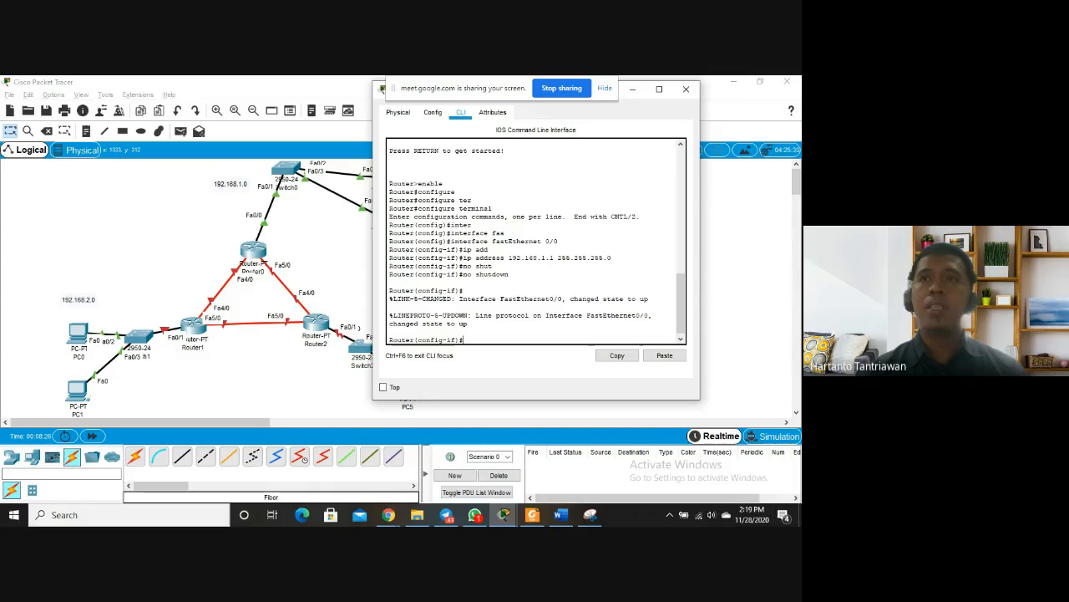
Switch to the PDF lab module, examine the topology's inter-router networks and R1's interface commands, and return to Router0's CLI
{"action": "key", "text": "alt+Tab"}
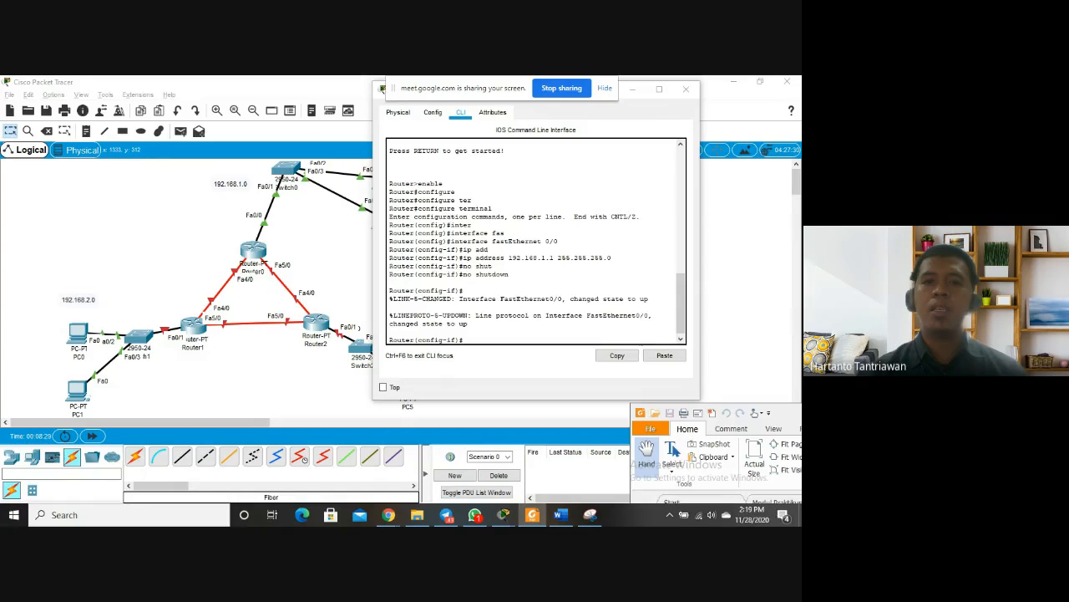
{"action": "left_click_drag", "start_coordinate": [781, 413], "coordinate": [168, 83]}
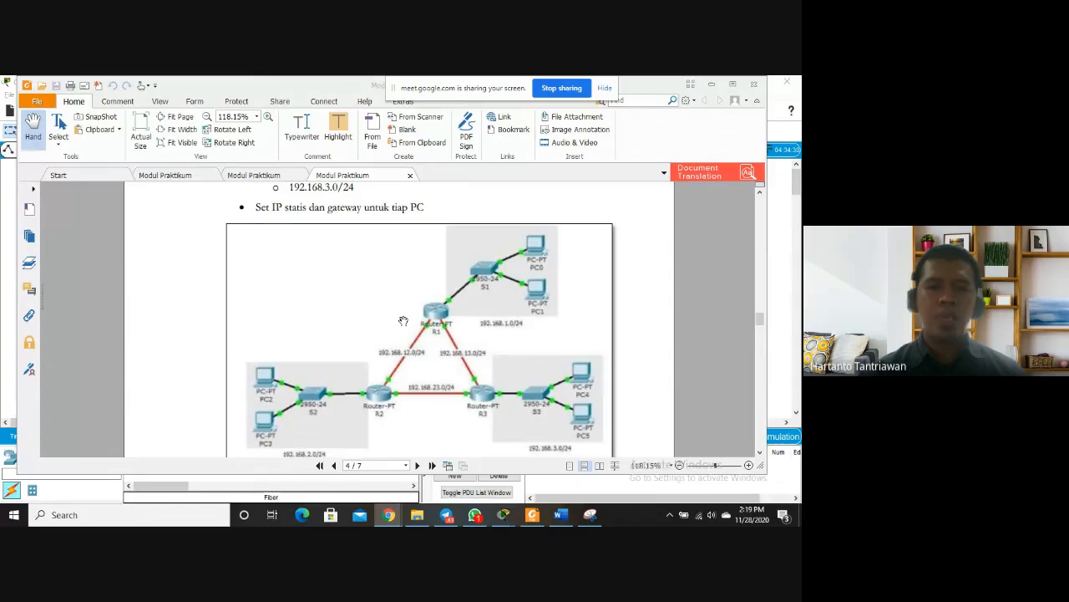
{"action": "scroll", "coordinate": [405, 319], "scroll_direction": "down", "scroll_amount": 5}
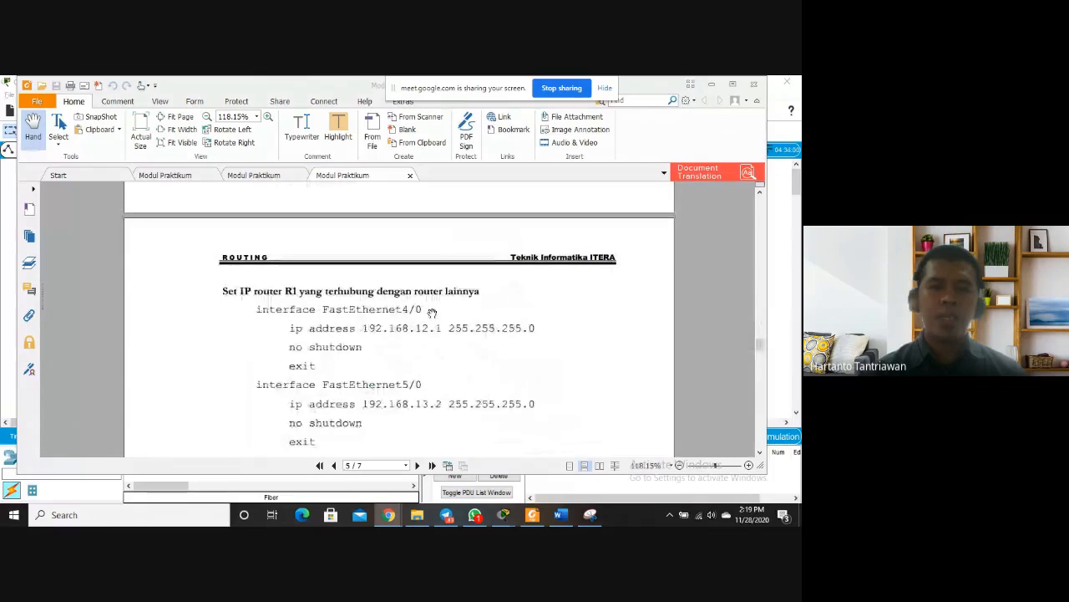
{"action": "scroll", "coordinate": [432, 313], "scroll_direction": "up", "scroll_amount": 5}
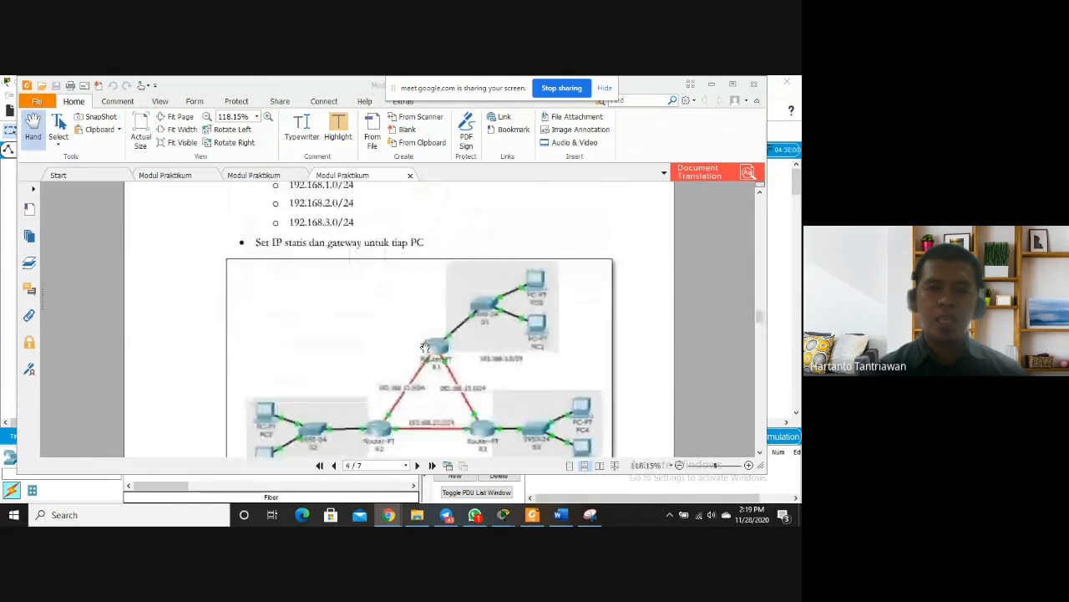
{"action": "scroll", "coordinate": [425, 347], "scroll_direction": "down", "scroll_amount": 1}
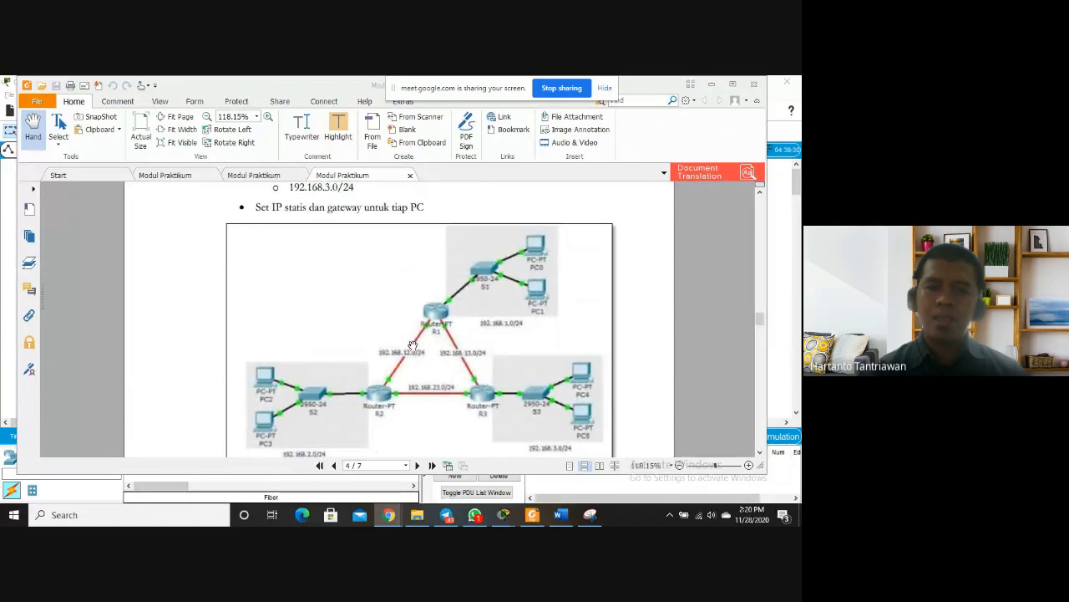
{"action": "scroll", "coordinate": [411, 347], "scroll_direction": "down", "scroll_amount": 10}
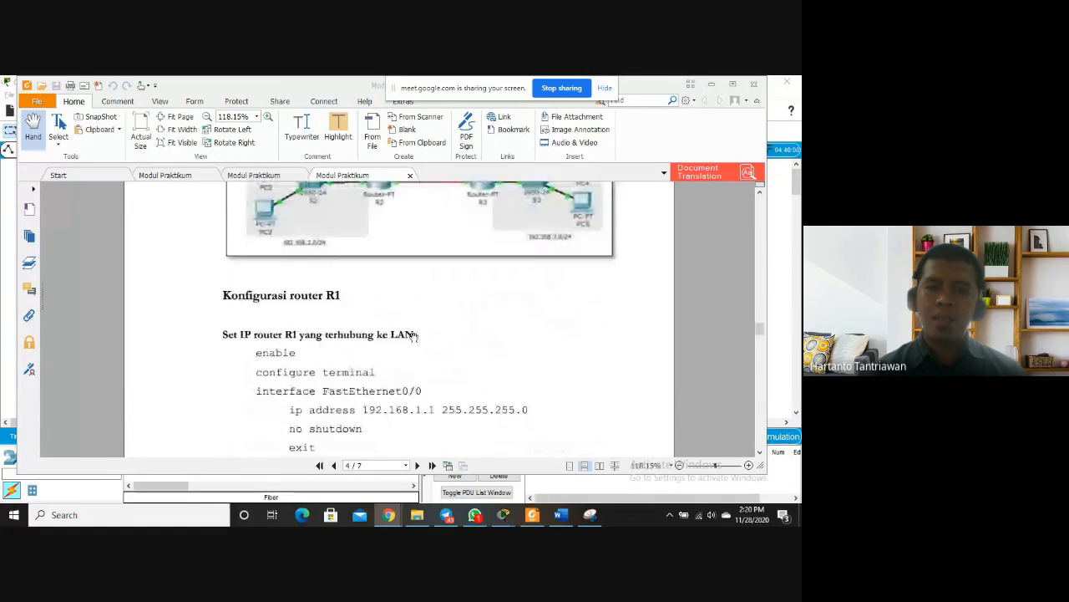
{"action": "scroll", "coordinate": [425, 337], "scroll_direction": "up", "scroll_amount": 2}
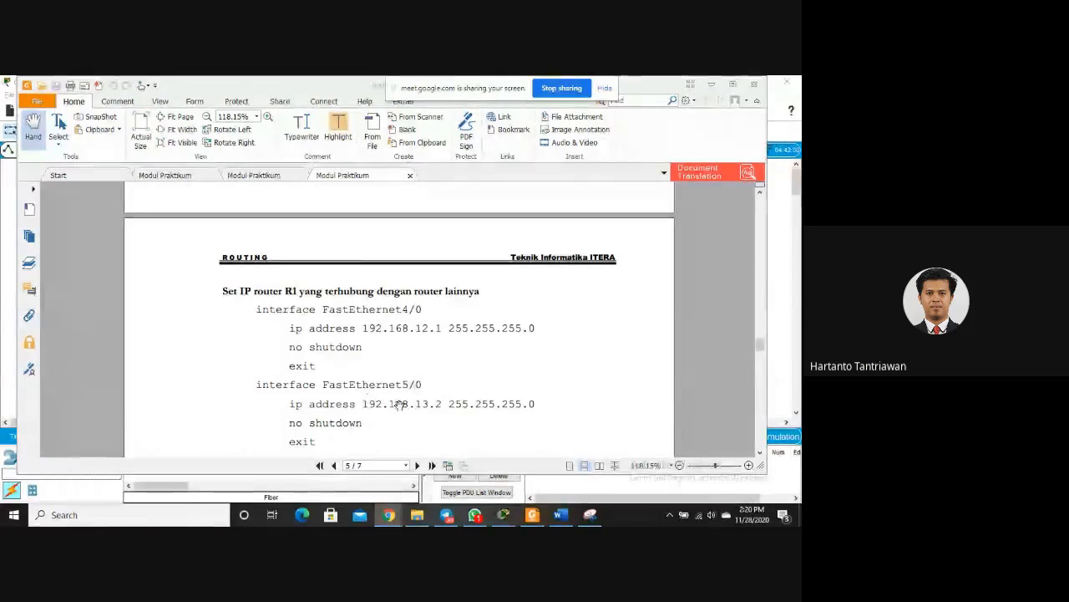
{"action": "scroll", "coordinate": [445, 375], "scroll_direction": "up", "scroll_amount": 5}
{"action": "scroll", "coordinate": [431, 361], "scroll_direction": "up", "scroll_amount": 1}
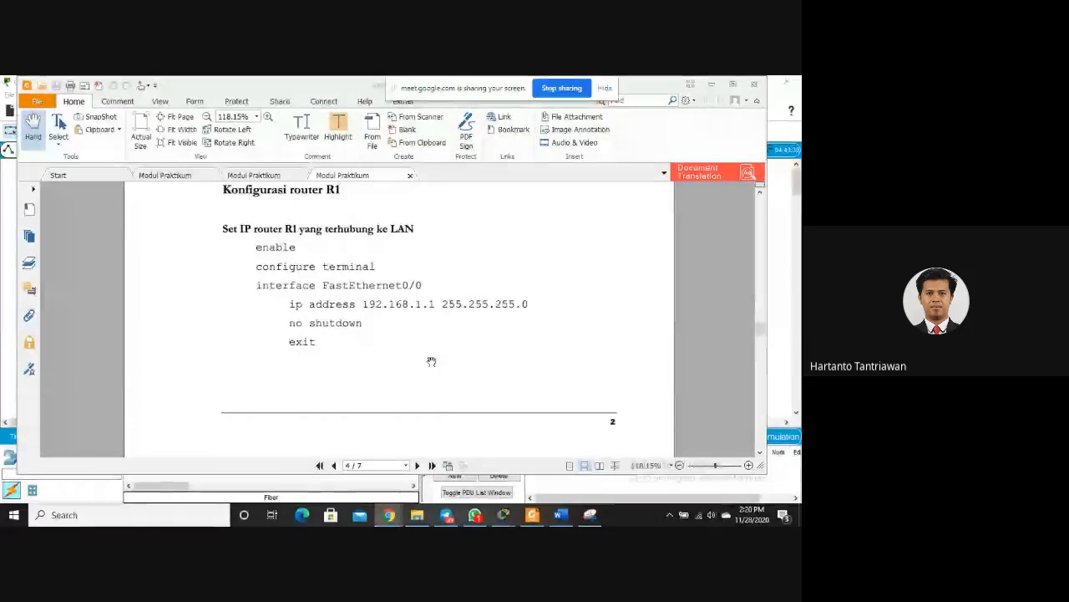
{"action": "scroll", "coordinate": [431, 360], "scroll_direction": "up", "scroll_amount": 5}
{"action": "scroll", "coordinate": [423, 355], "scroll_direction": "down", "scroll_amount": 2}
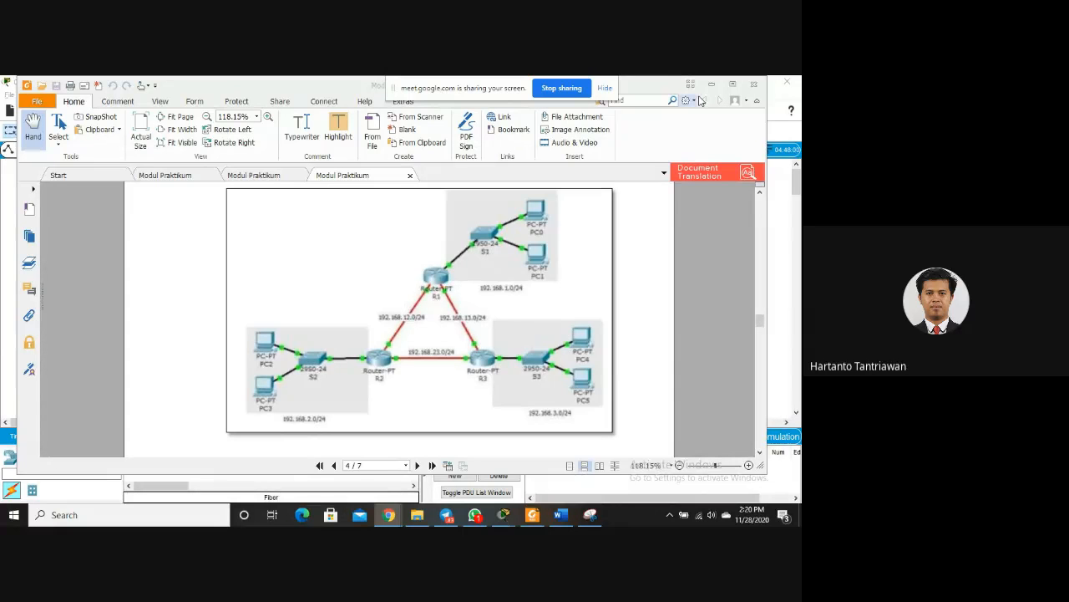
{"action": "key", "text": "alt+Tab"}
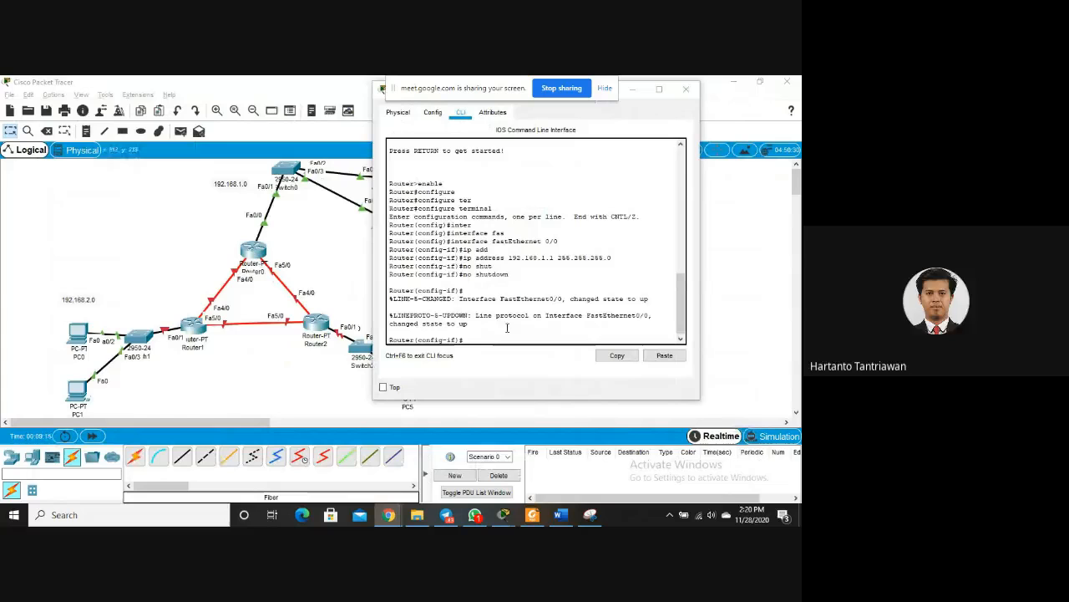
{"action": "key", "text": "alt+Tab"}
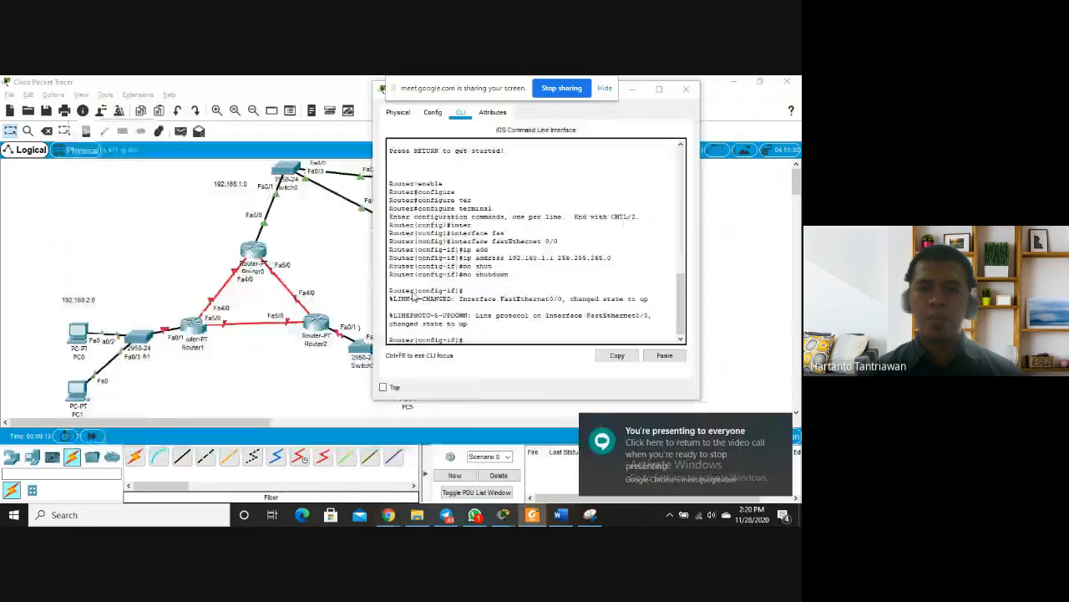
{"action": "scroll", "coordinate": [413, 290], "scroll_direction": "down", "scroll_amount": 3}
{"action": "key", "text": "alt+Tab"}
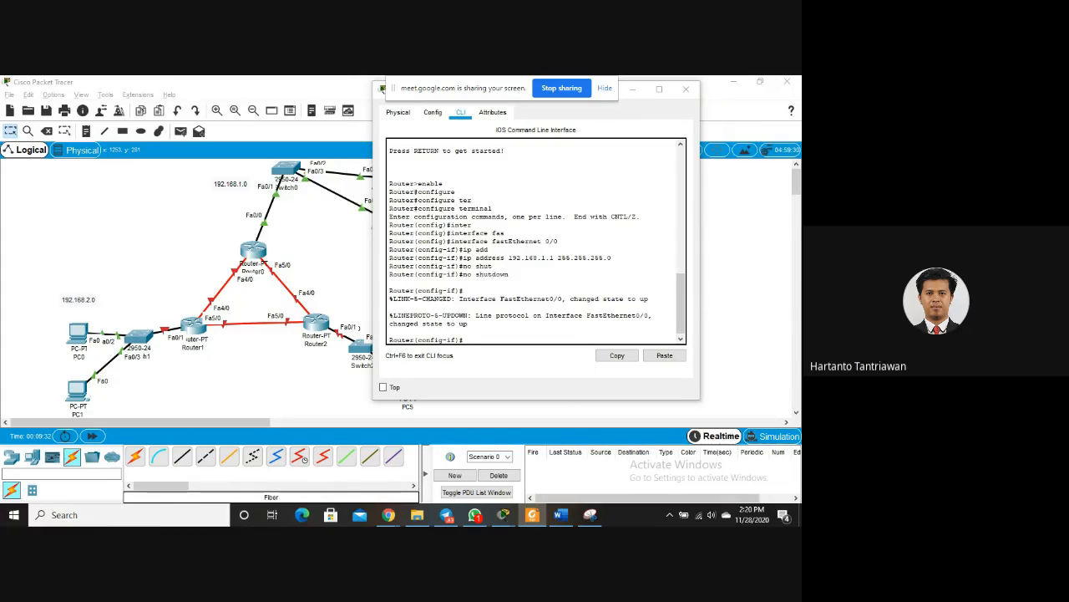
{"action": "left_click", "coordinate": [494, 338]}
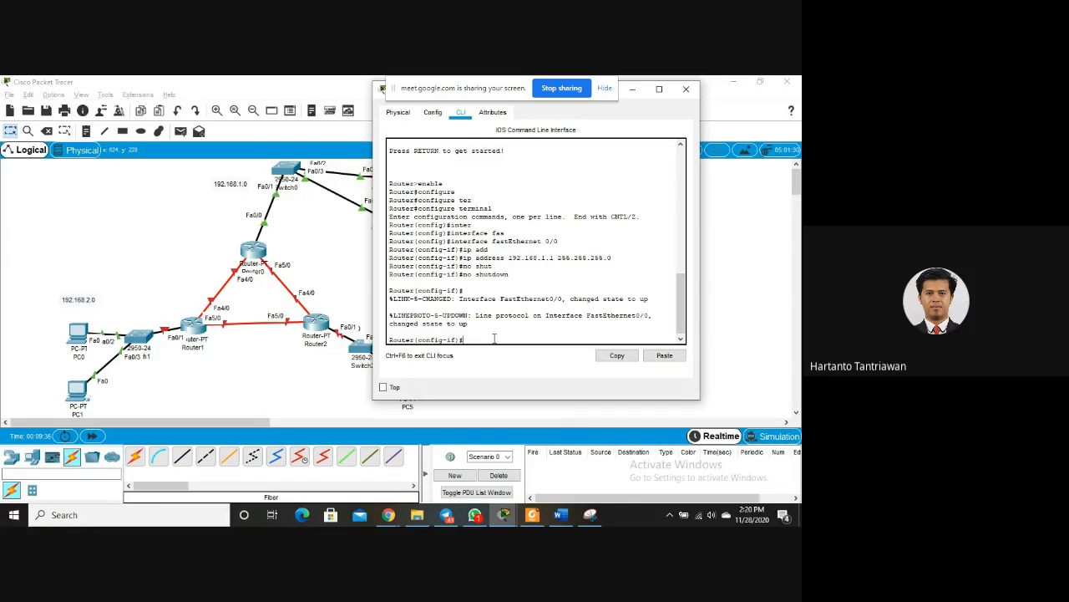
Exit the current interface's configuration and enter interface configuration mode for FastEthernet 4/0
{"action": "type", "text": "ex"}
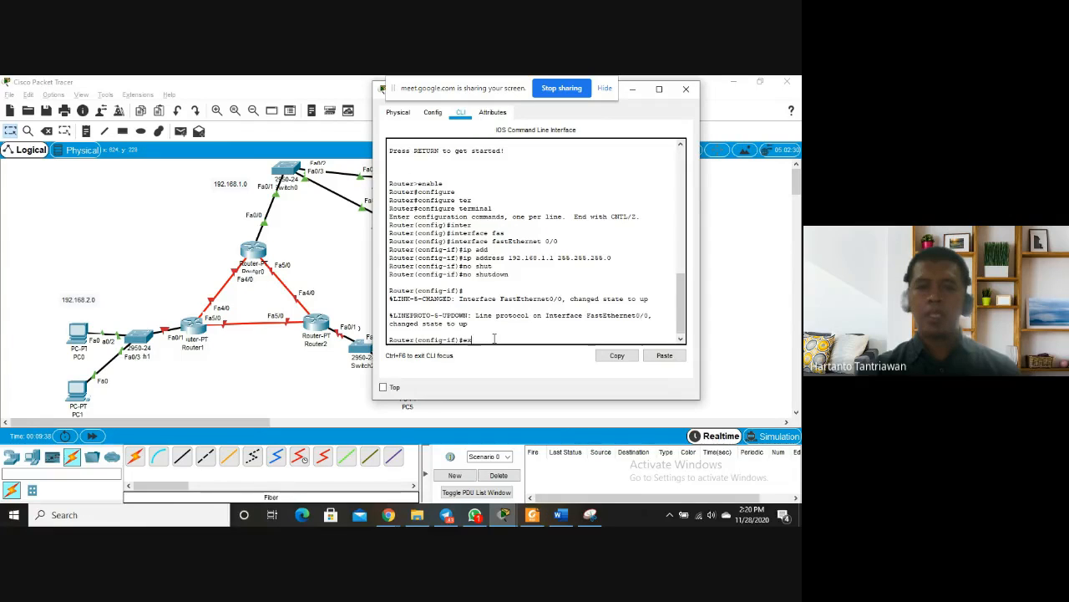
{"action": "key", "text": "Return"}
{"action": "type", "text": "ig)#i"}
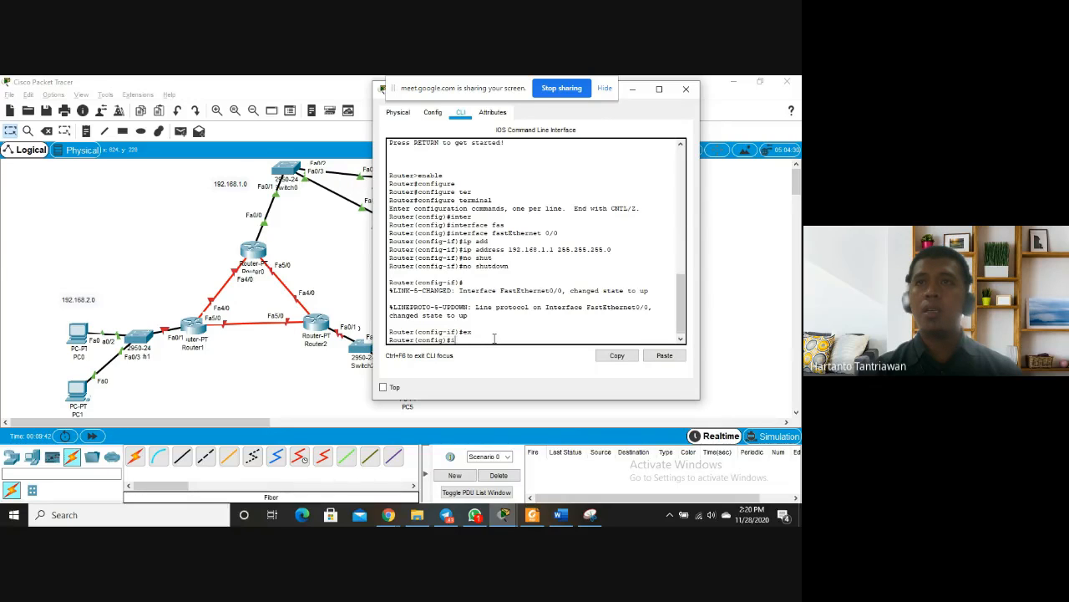
{"action": "type", "text": "nte"}
{"action": "key", "text": "Tab"}
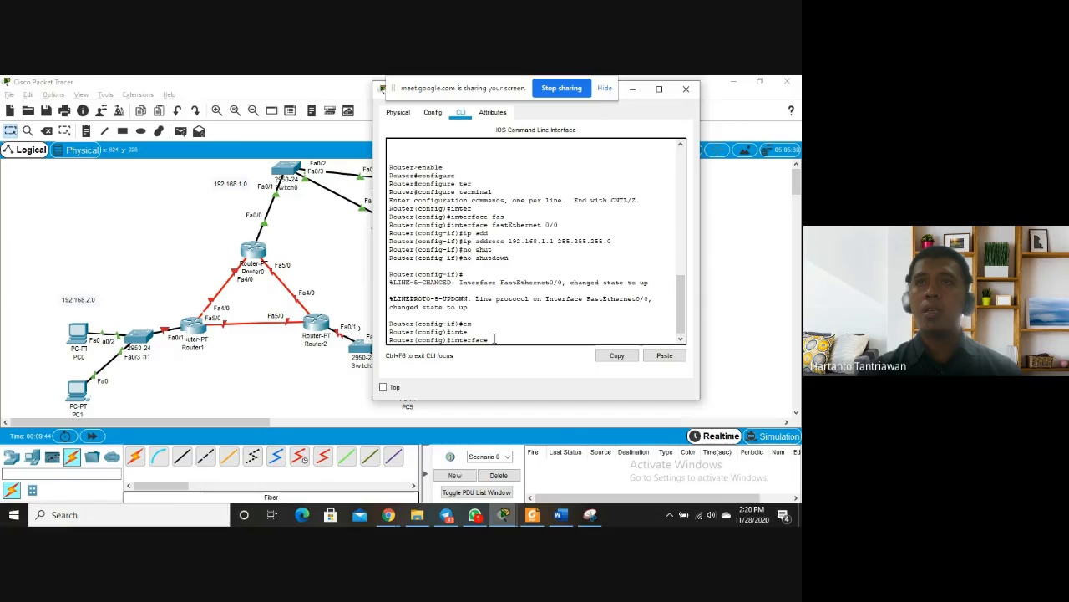
{"action": "type", "text": "fas"}
{"action": "key", "text": "Tab"}
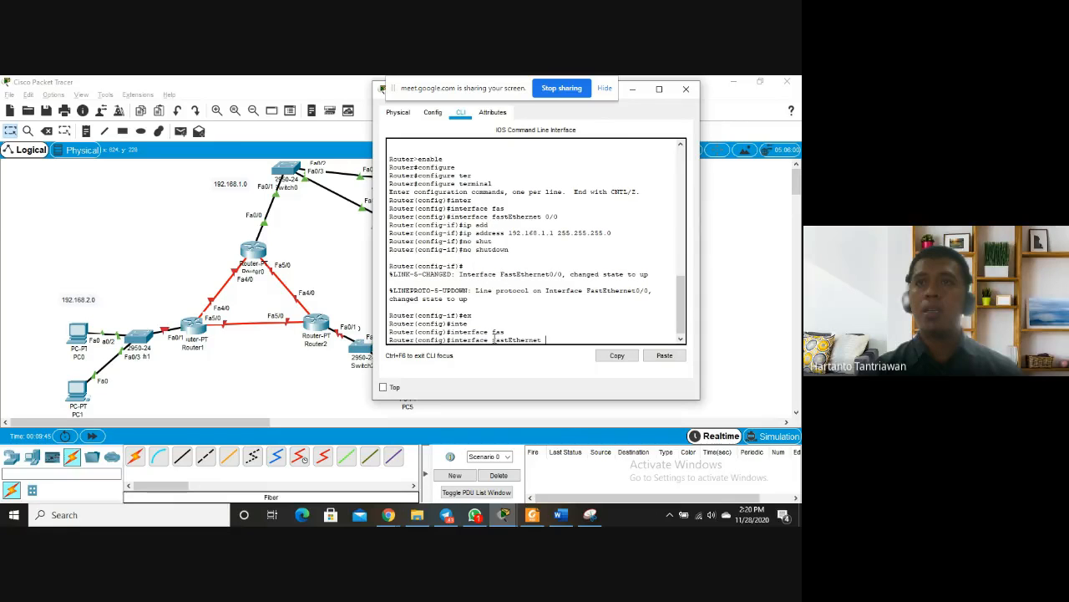
{"action": "type", "text": "4/0"}
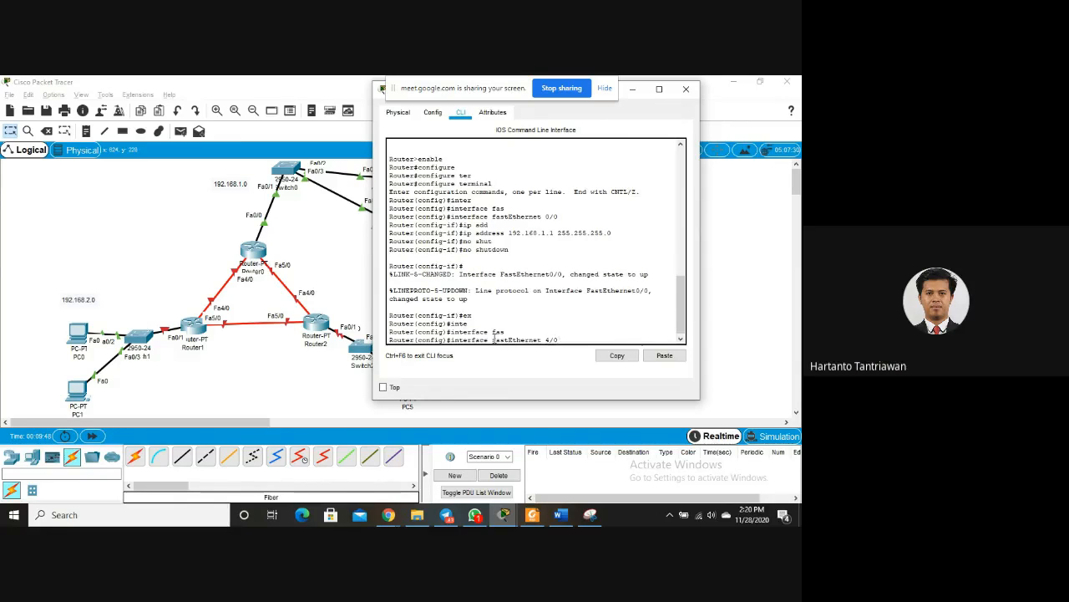
{"action": "key", "text": "Return"}
Assign IP address 192.168.12.1 with mask 255.255.255.0 to FastEthernet 4/0 and enable the interface with no shutdown
{"action": "type", "text": "ip a"}
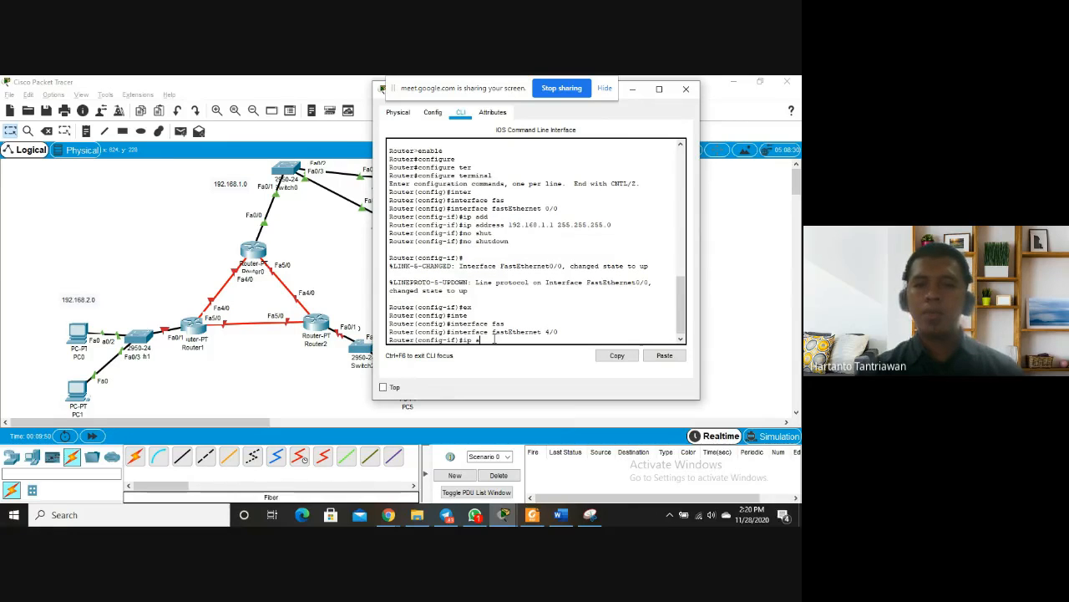
{"action": "type", "text": "d"}
{"action": "key", "text": "Tab"}
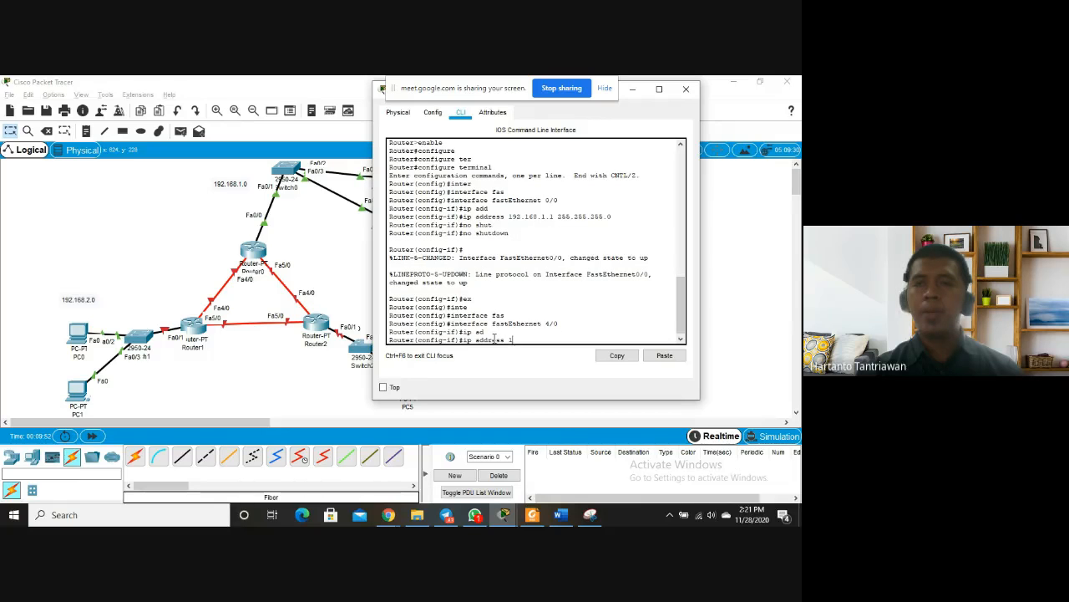
{"action": "type", "text": "192.168."}
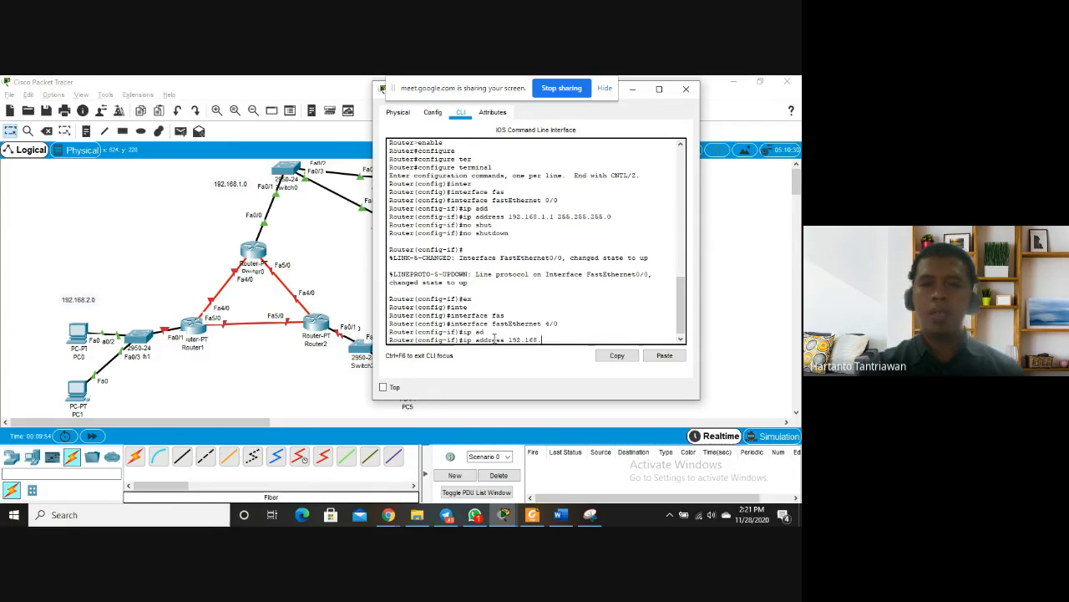
{"action": "type", "text": "12.1 255.255.25"}
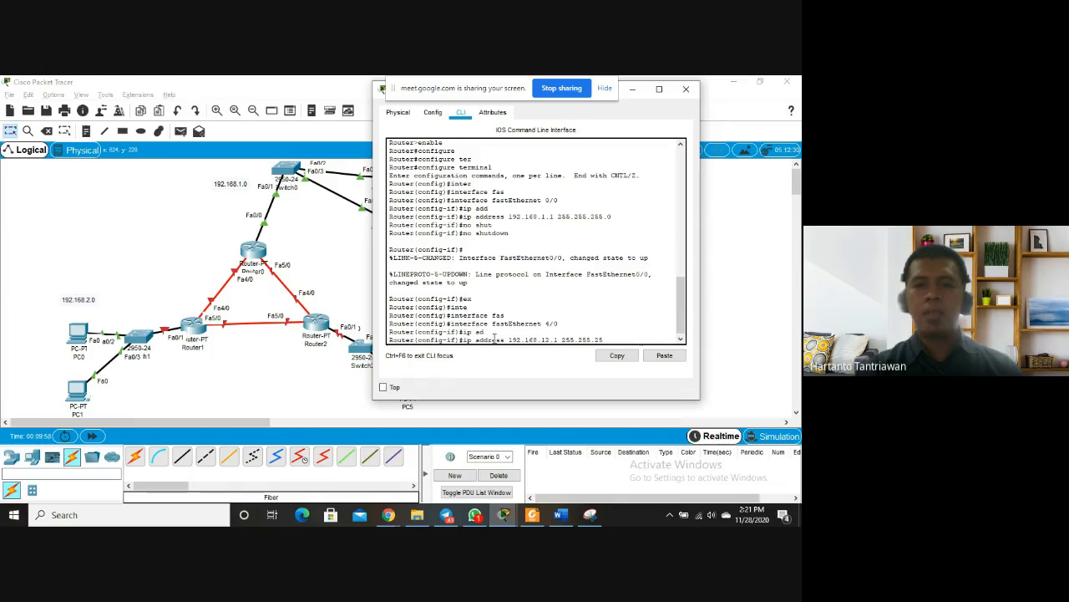
{"action": "type", "text": "5.0"}
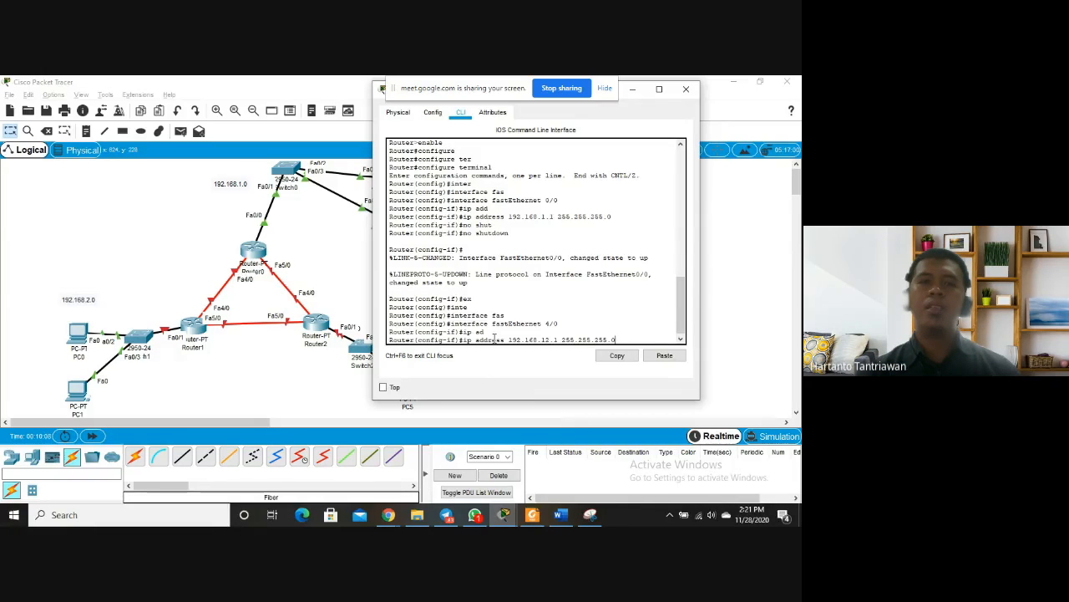
{"action": "key", "text": "Return"}
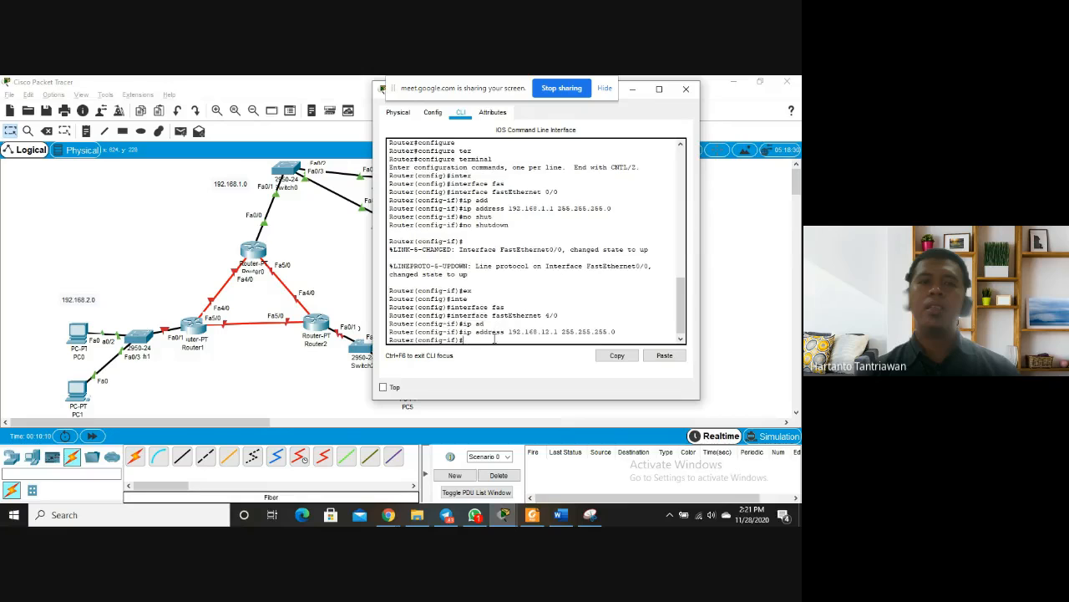
{"action": "type", "text": "no shut"}
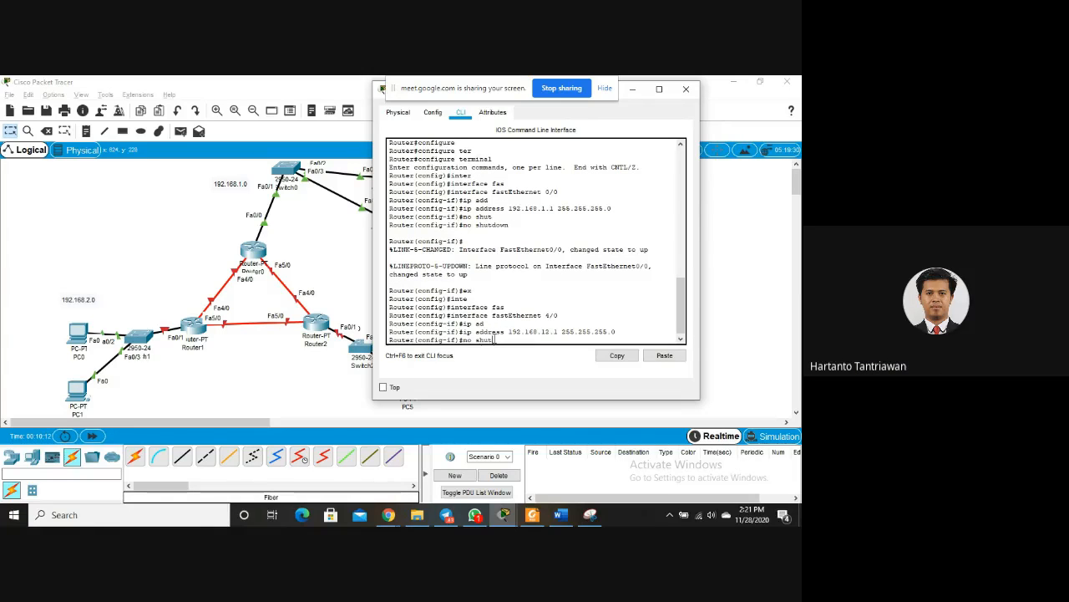
{"action": "type", "text": "down"}
{"action": "key", "text": "Return"}
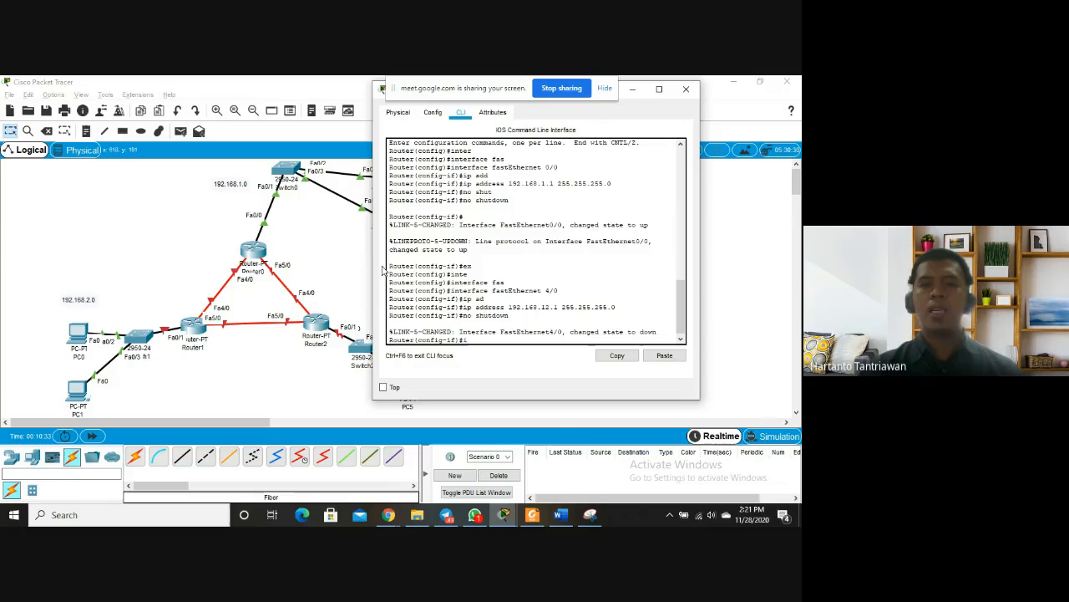
Leave the FastEthernet 4/0 configuration and enter interface configuration mode for FastEthernet 5/0
{"action": "type", "text": "e"}
{"action": "type", "text": "x"}
{"action": "key", "text": "Return"}
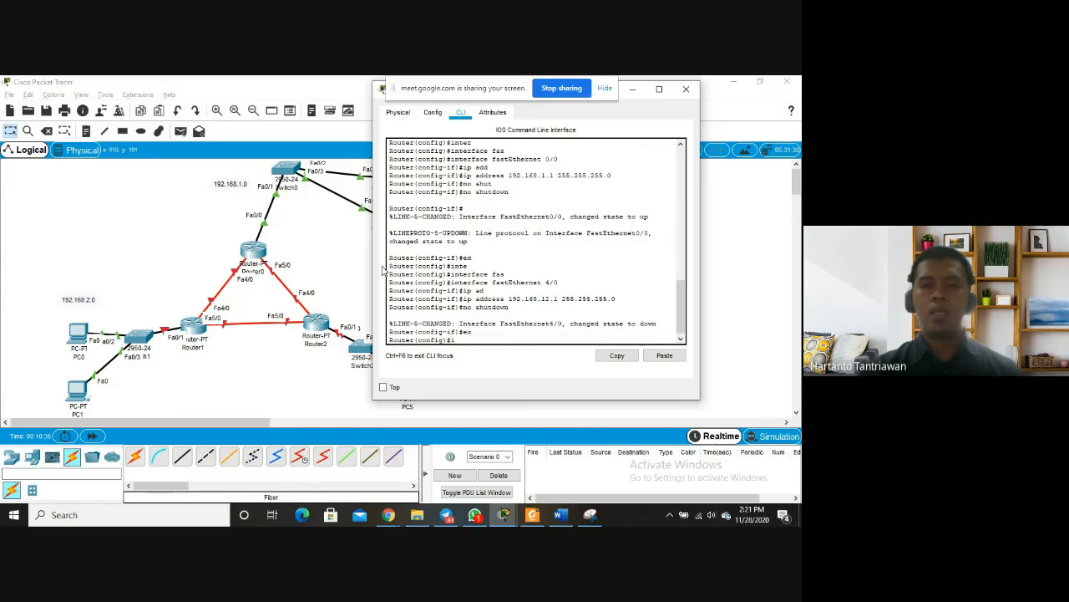
{"action": "type", "text": "inter"}
{"action": "key", "text": "Tab"}
{"action": "type", "text": "fas"}
{"action": "key", "text": "Tab"}
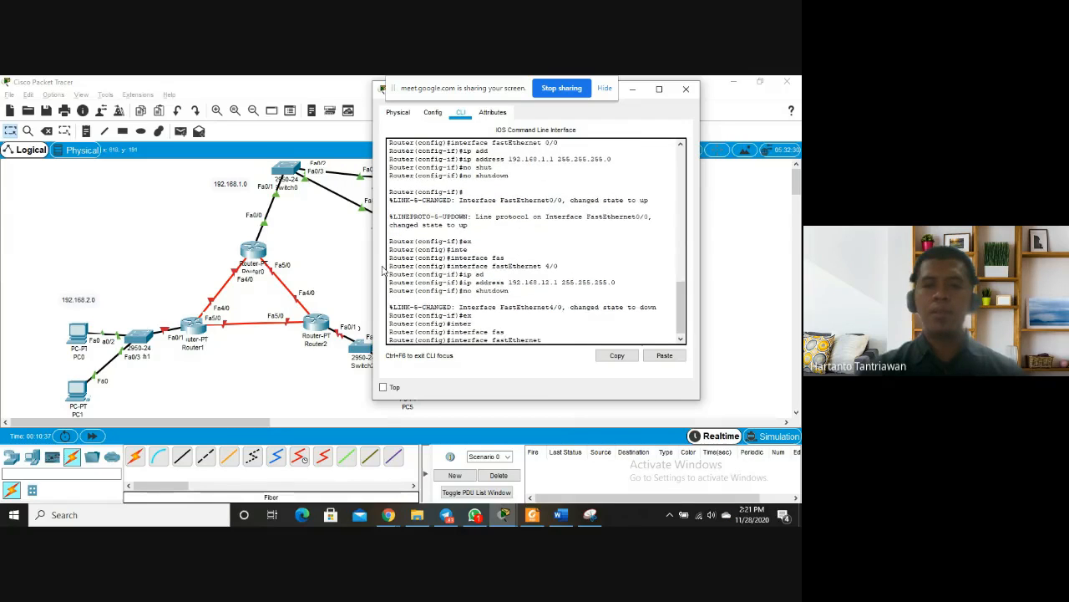
{"action": "type", "text": "5/0"}
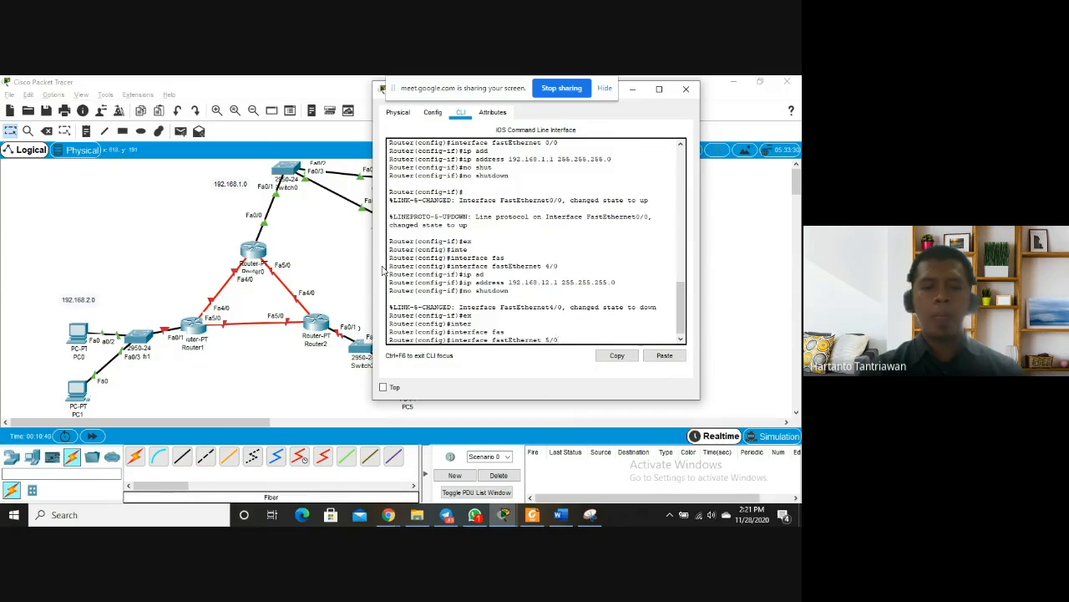
{"action": "key", "text": "Return"}
Assign IP address 192.168.3.2 with mask 255.255.255.0 to FastEthernet 5/0 and enable the interface with no shutdown
{"action": "type", "text": "ip "}
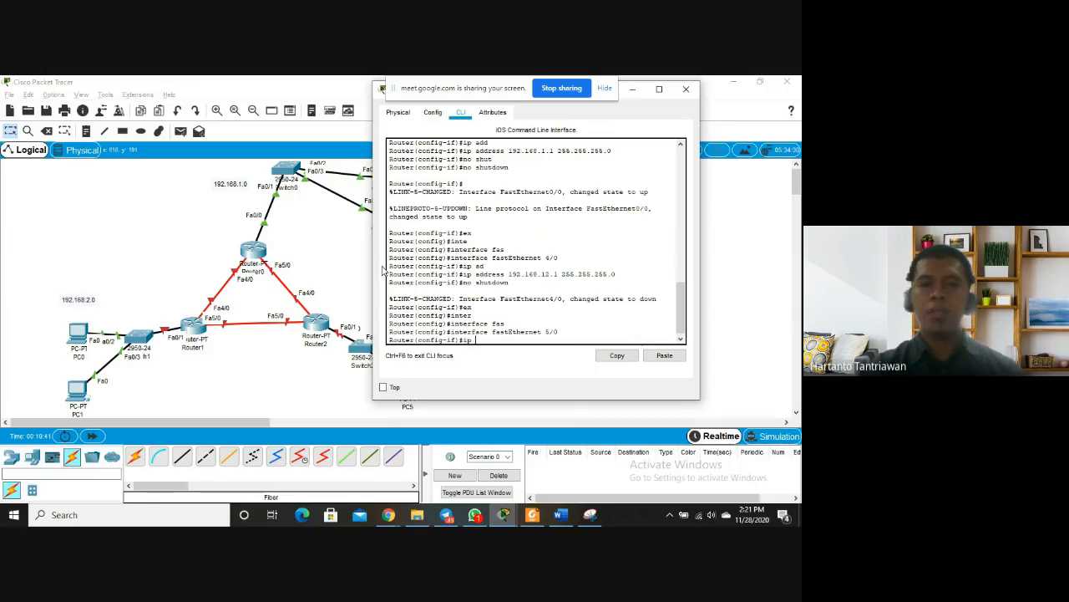
{"action": "type", "text": "ad"}
{"action": "key", "text": "Tab"}
{"action": "type", "text": "192"}
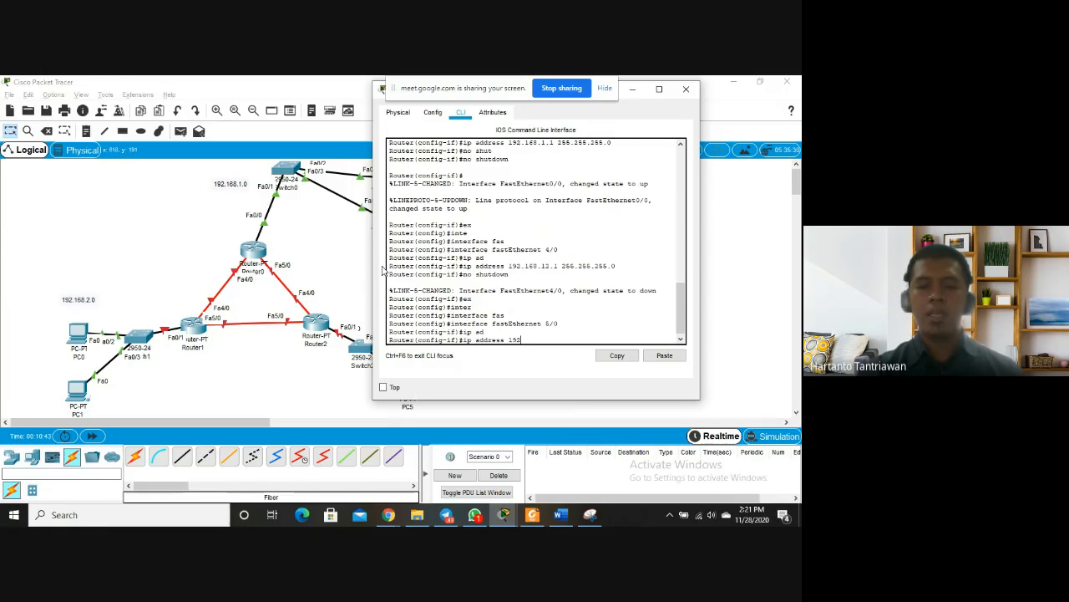
{"action": "type", "text": ".168.1"}
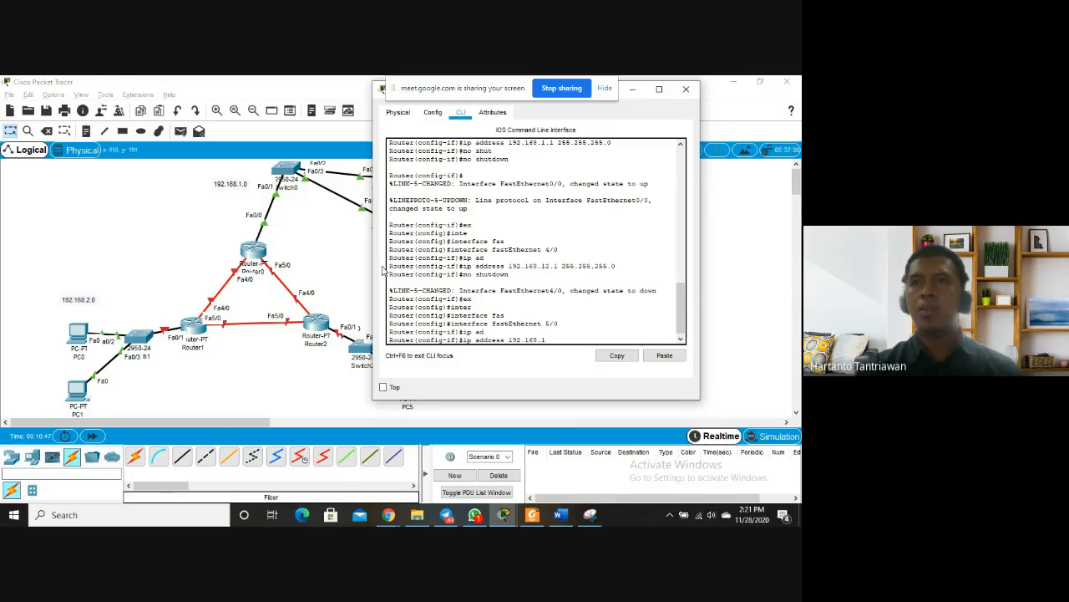
{"action": "type", "text": "3."}
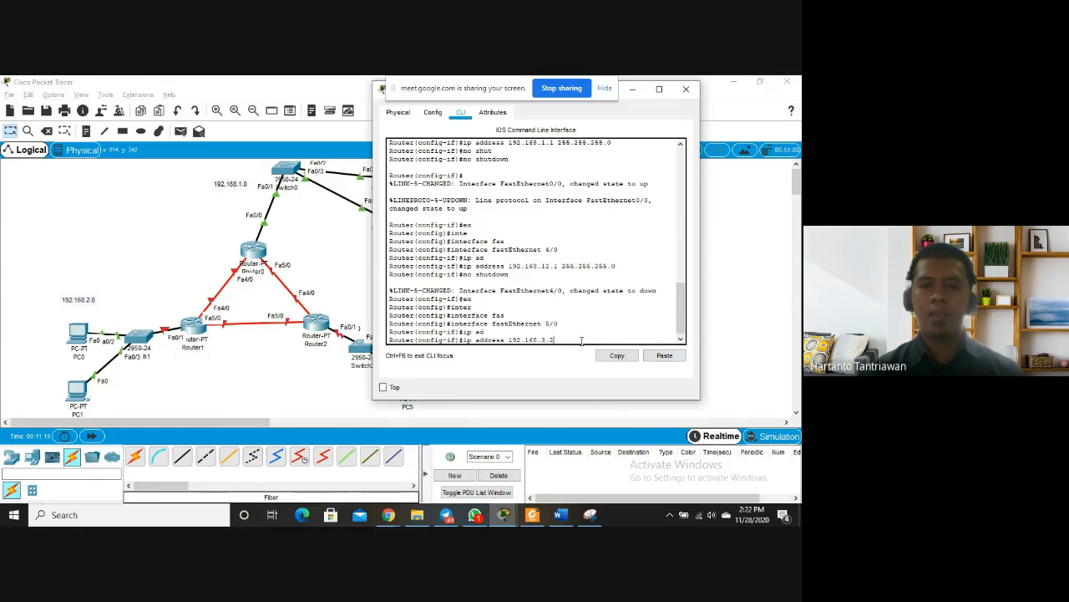
{"action": "type", "text": "255.255.2"}
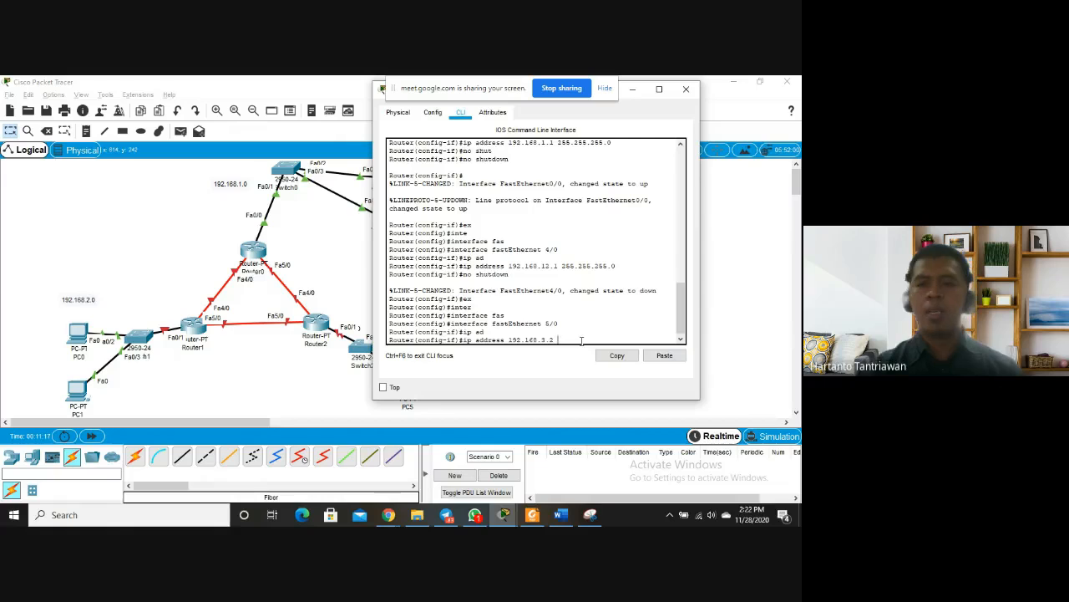
{"action": "type", "text": "55."}
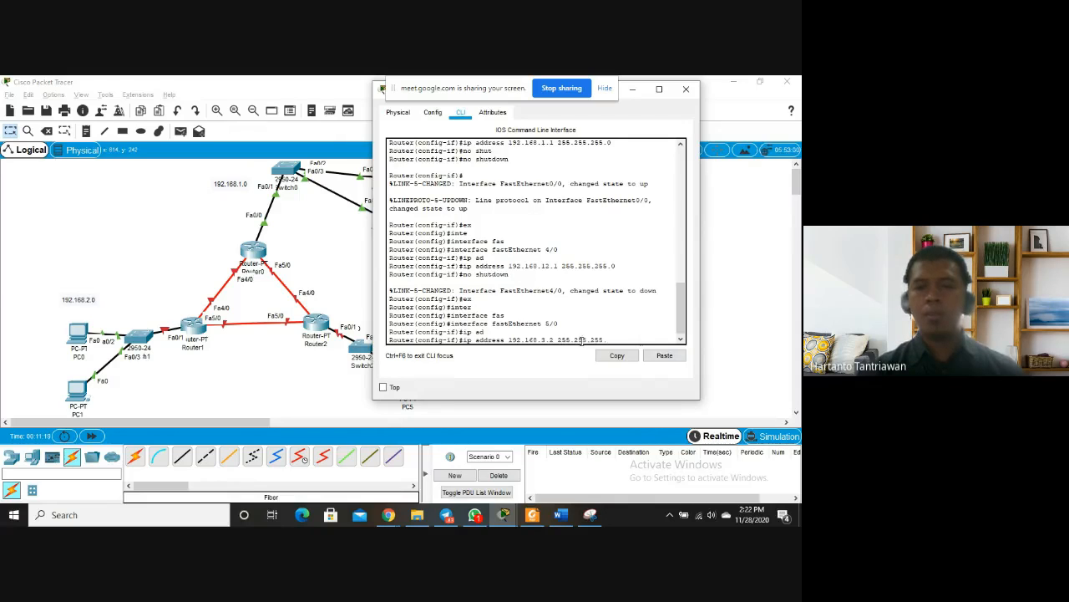
{"action": "type", "text": "0"}
{"action": "key", "text": "Return"}
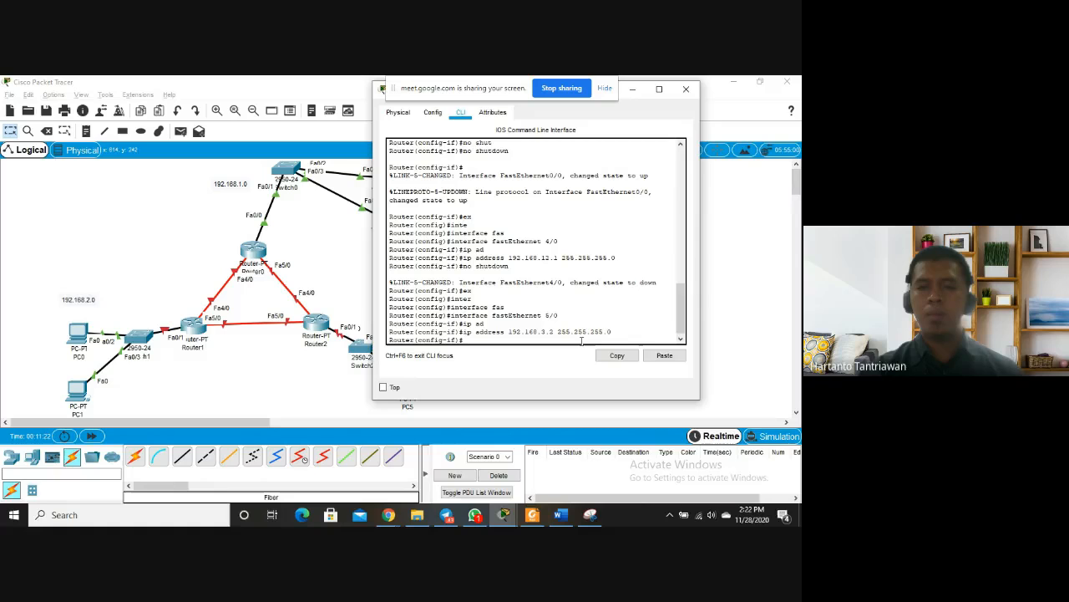
{"action": "type", "text": "no shut"}
{"action": "key", "text": "Return"}
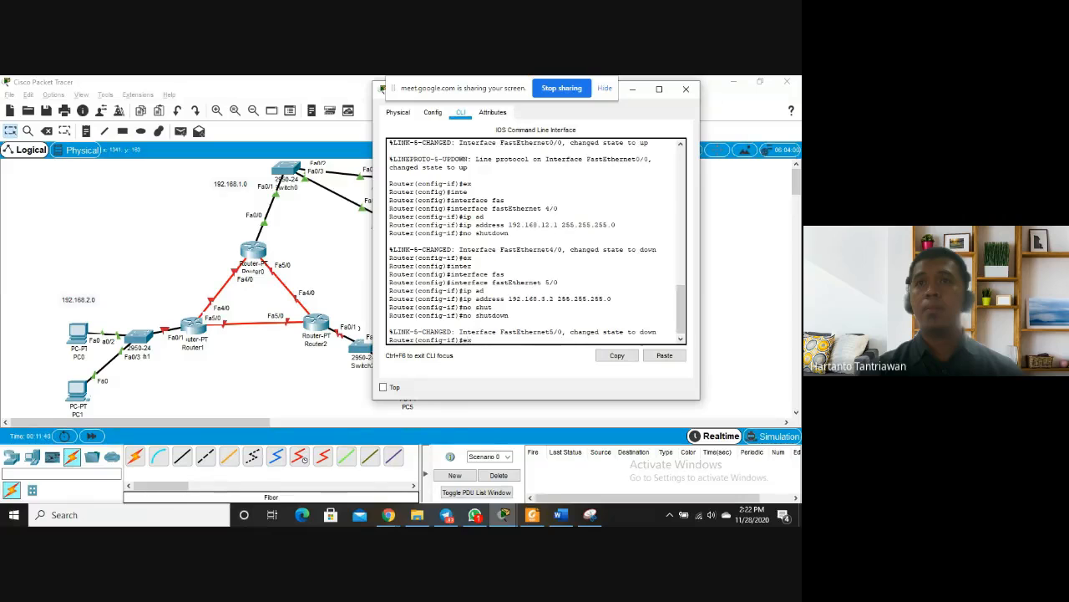
Exit the FastEthernet 5/0 configuration and enter RIP routing configuration with router rip
{"action": "type", "text": "ex"}
{"action": "key", "text": "Return"}
{"action": "type", "text": "router"}
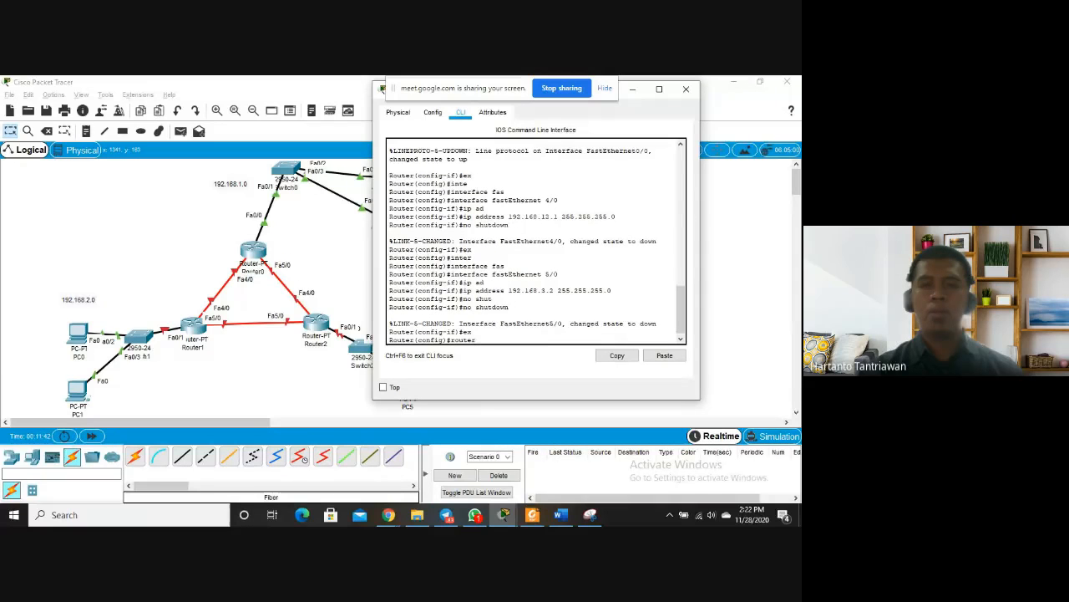
{"action": "type", "text": " rip"}
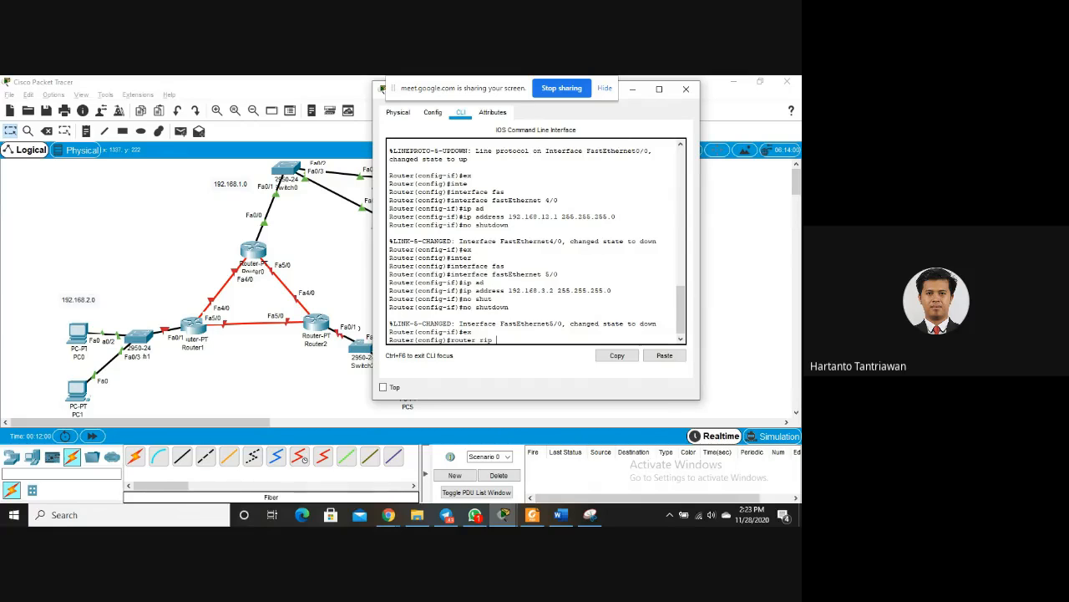
{"action": "key", "text": "Return"}
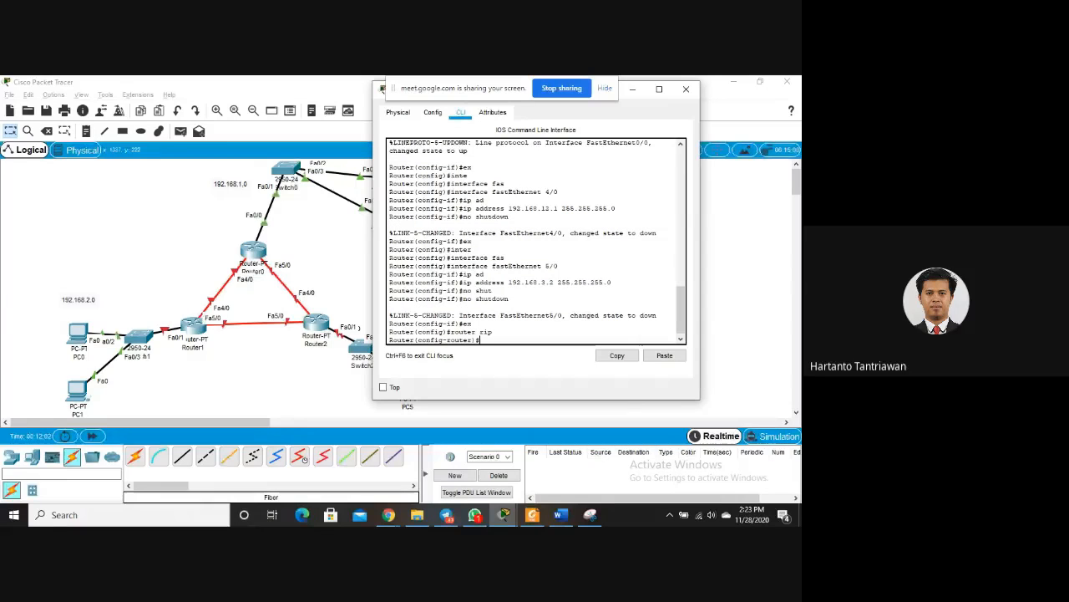
Add network 192.168.1.0 to the router's RIP configuration
{"action": "type", "text": "net"}
{"action": "key", "text": "Tab"}
{"action": "type", "text": "192."}
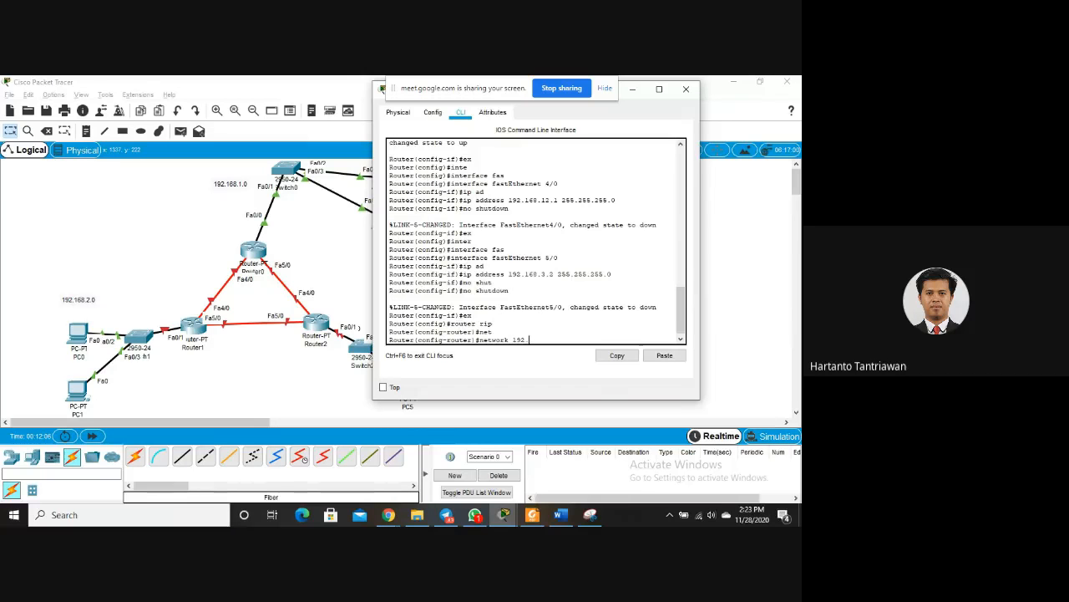
{"action": "type", "text": "168.1.0"}
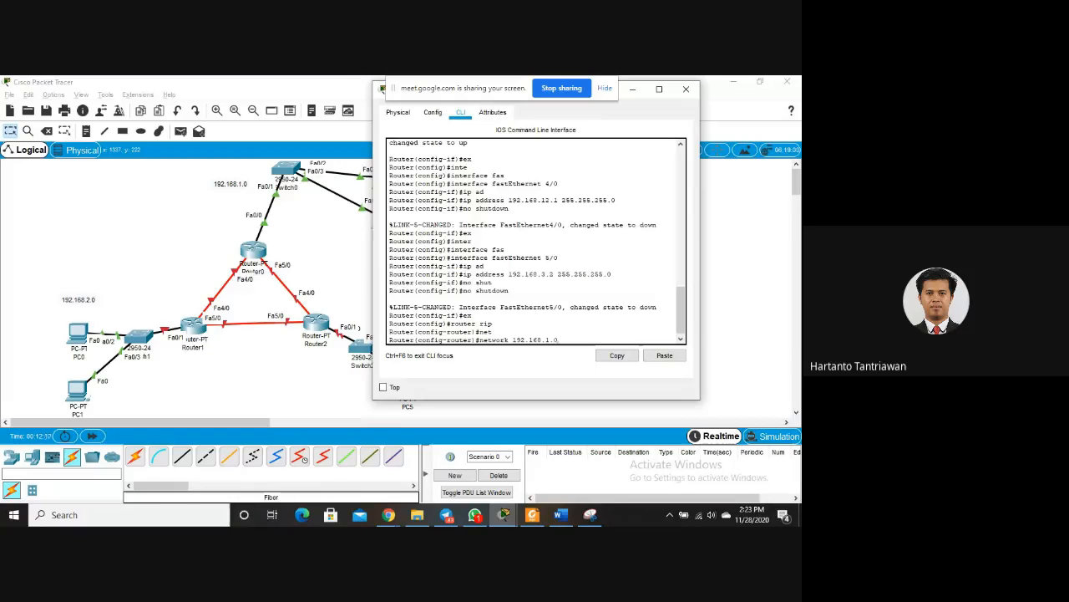
{"action": "key", "text": "Return"}
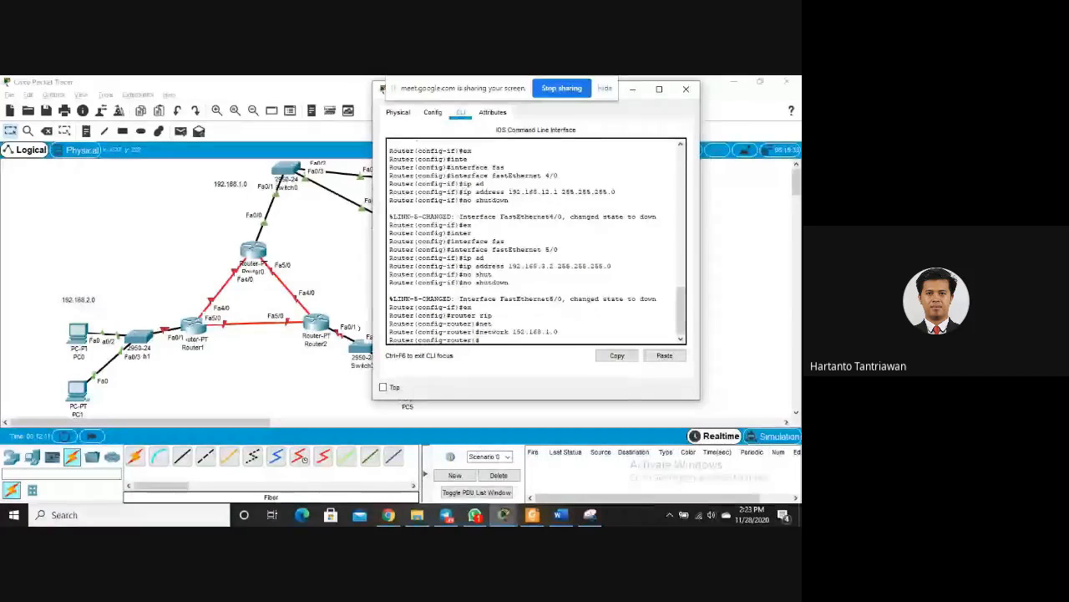
Add network 192.168.12.0 to the router's RIP configuration
{"action": "type", "text": "network 19"}
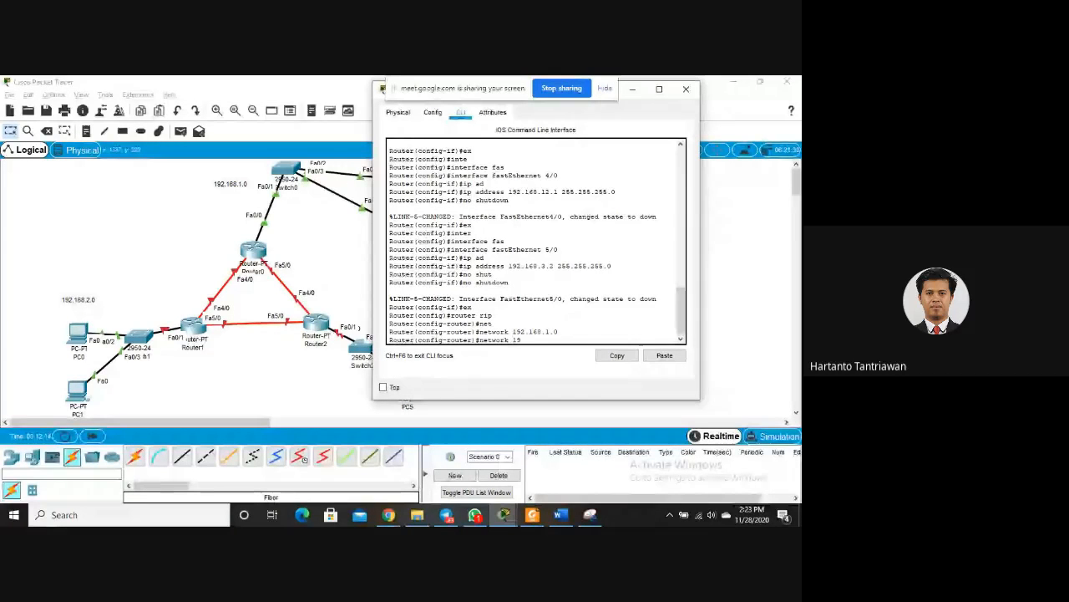
{"action": "type", "text": "2.168.12"}
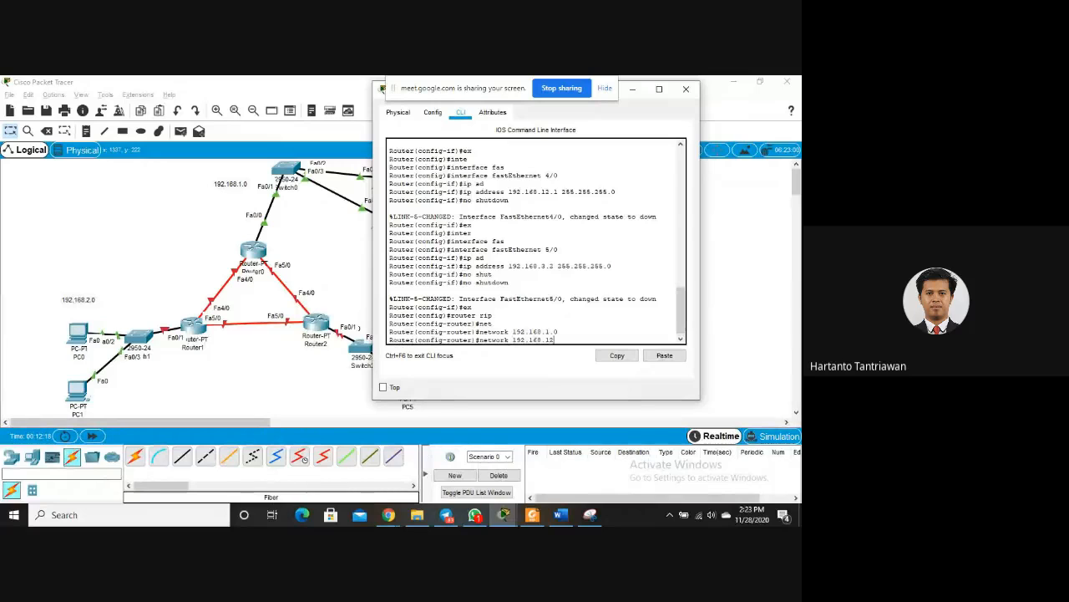
{"action": "type", "text": "."}
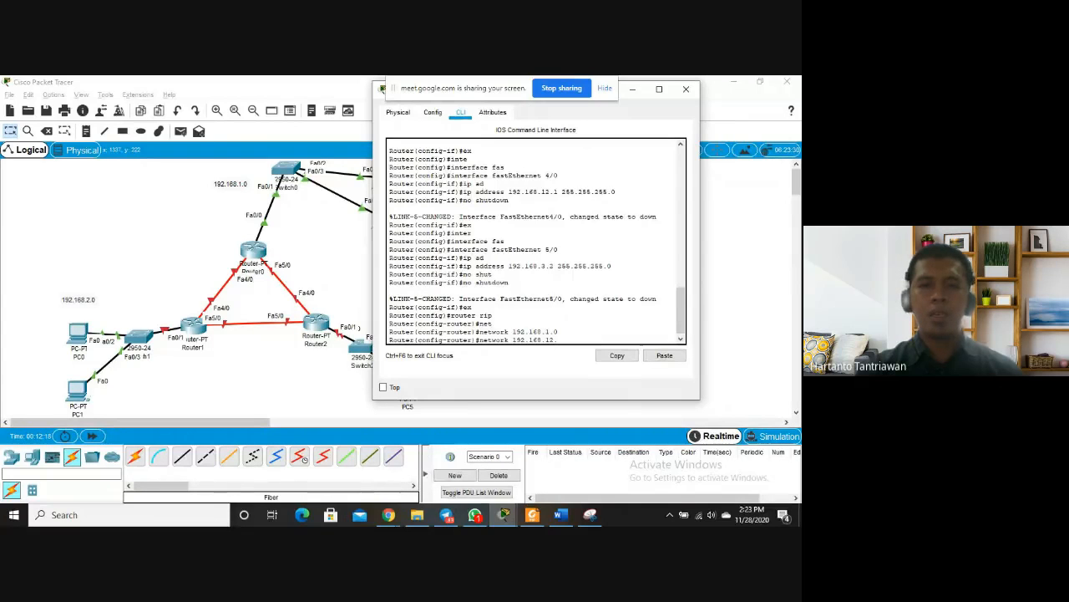
{"action": "type", "text": "0"}
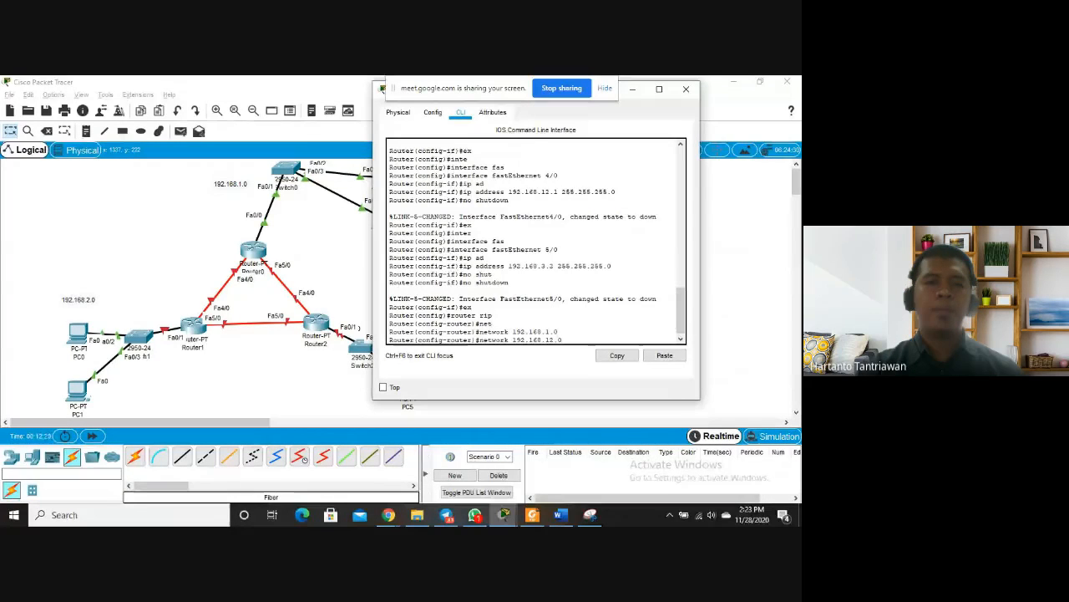
{"action": "key", "text": "Return"}
Add network 192.168.13.0 to Router0's RIP configuration
{"action": "key", "text": "Up"}
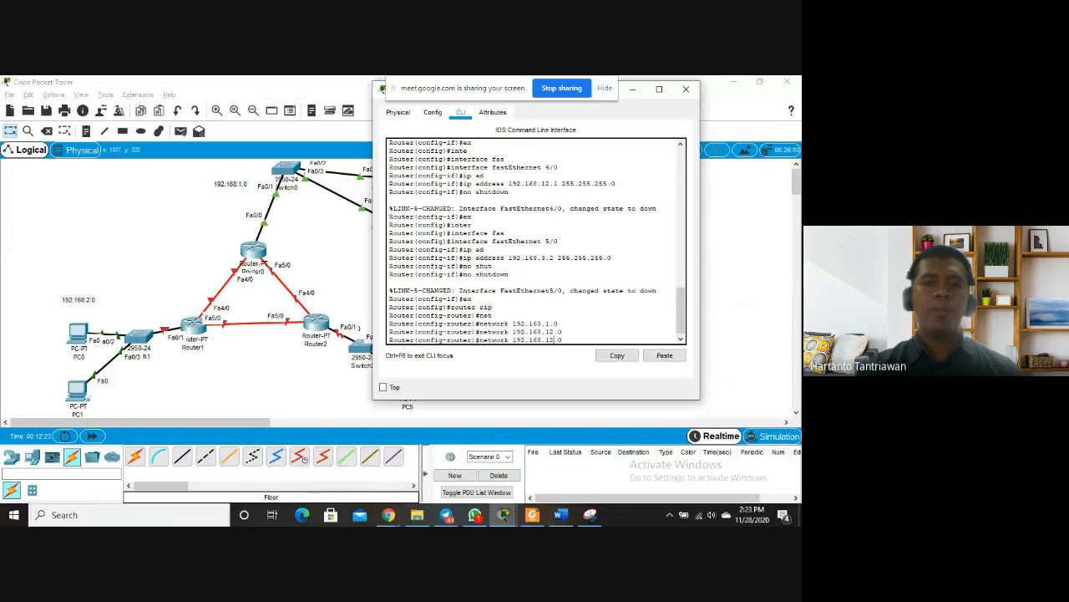
{"action": "key", "text": "BackSpace"}
{"action": "key", "text": "Right"}
{"action": "key", "text": "Right"}
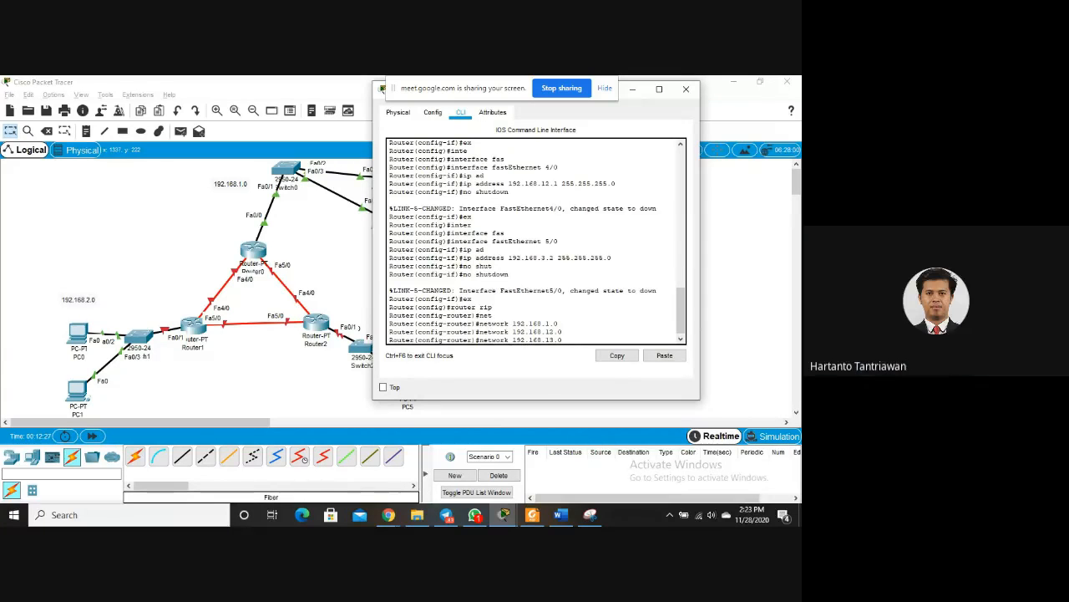
{"action": "key", "text": "Return"}
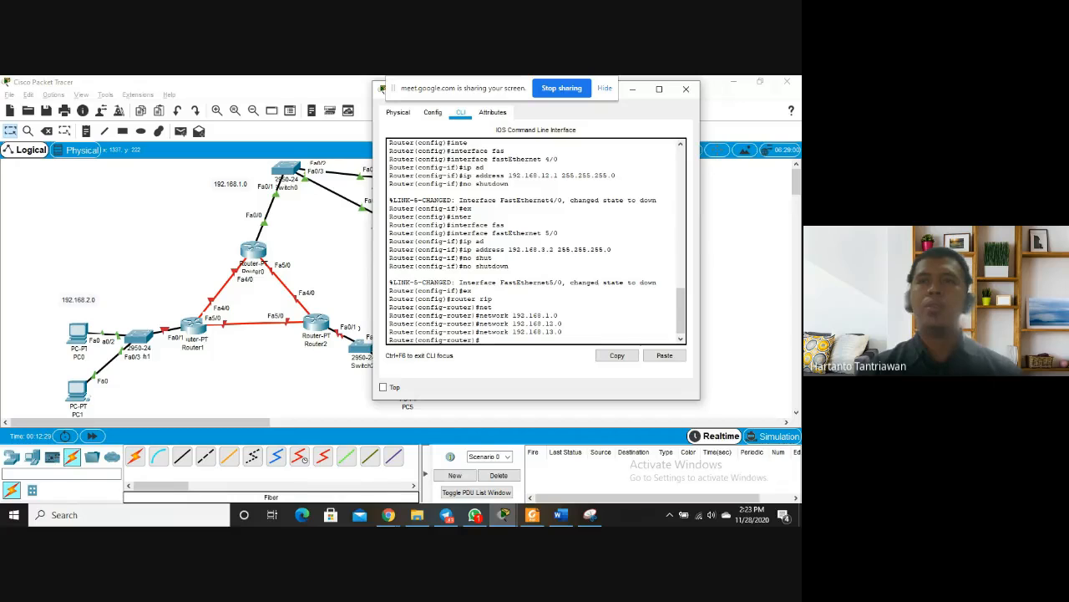
Exit RIP and global configuration on Router0 back to the privileged EXEC prompt
{"action": "type", "text": "e"}
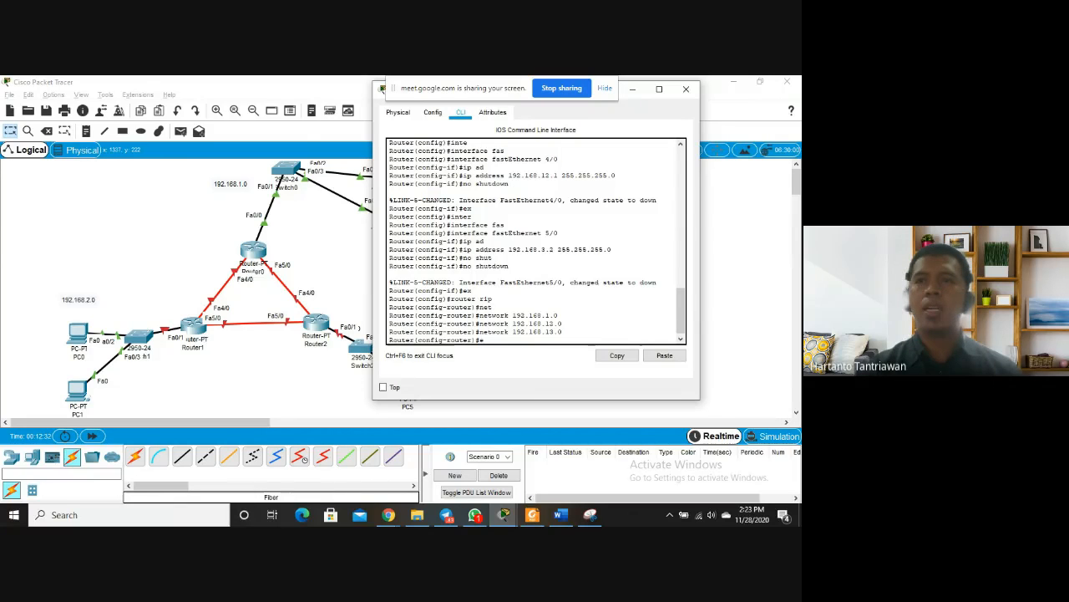
{"action": "type", "text": "x"}
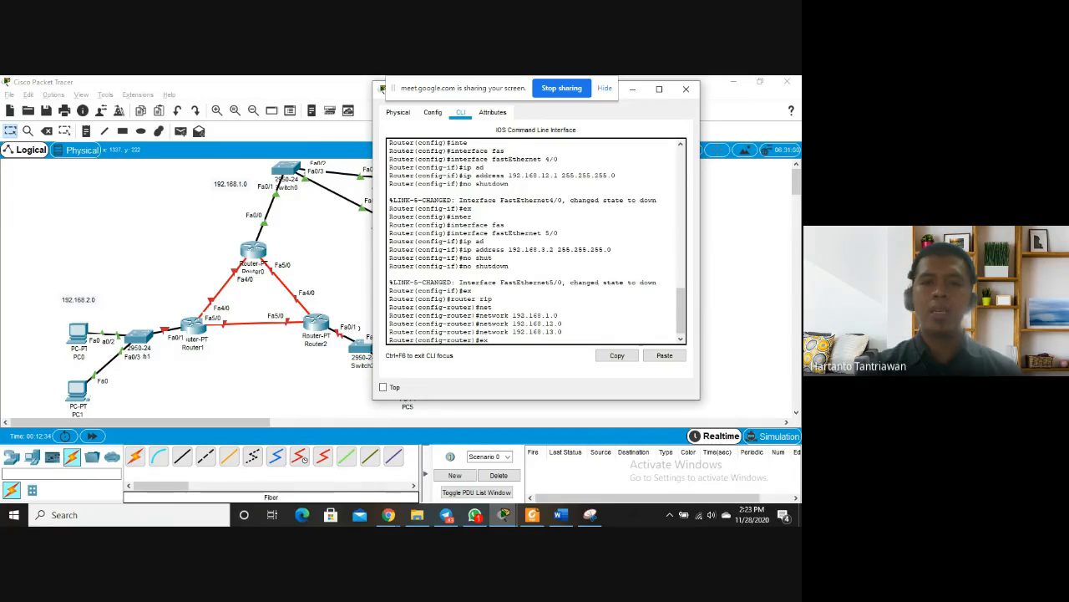
{"action": "key", "text": "Return"}
{"action": "type", "text": "ex"}
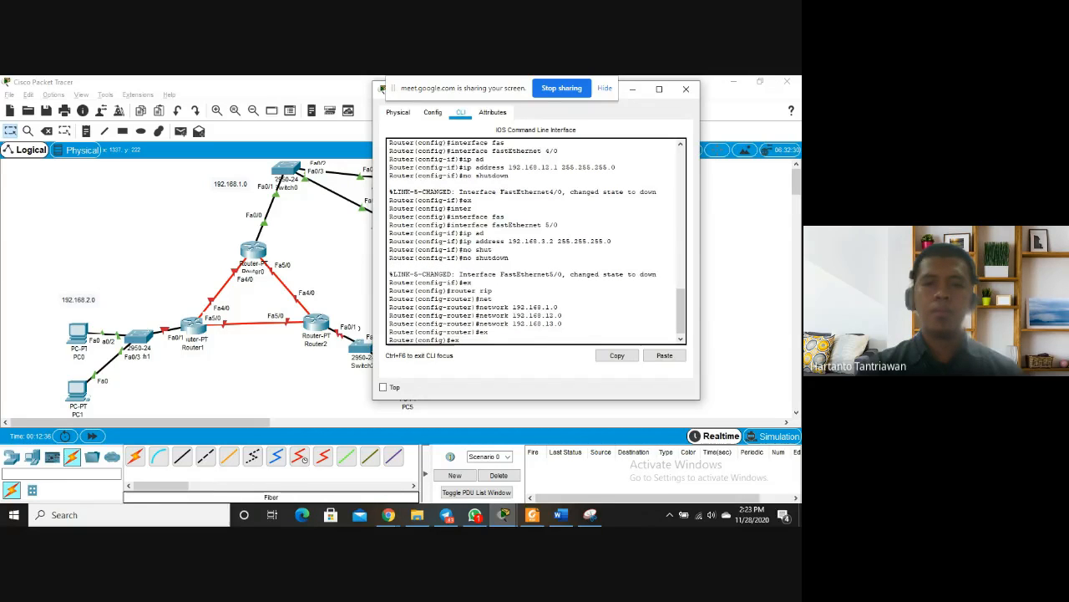
{"action": "key", "text": "Return"}
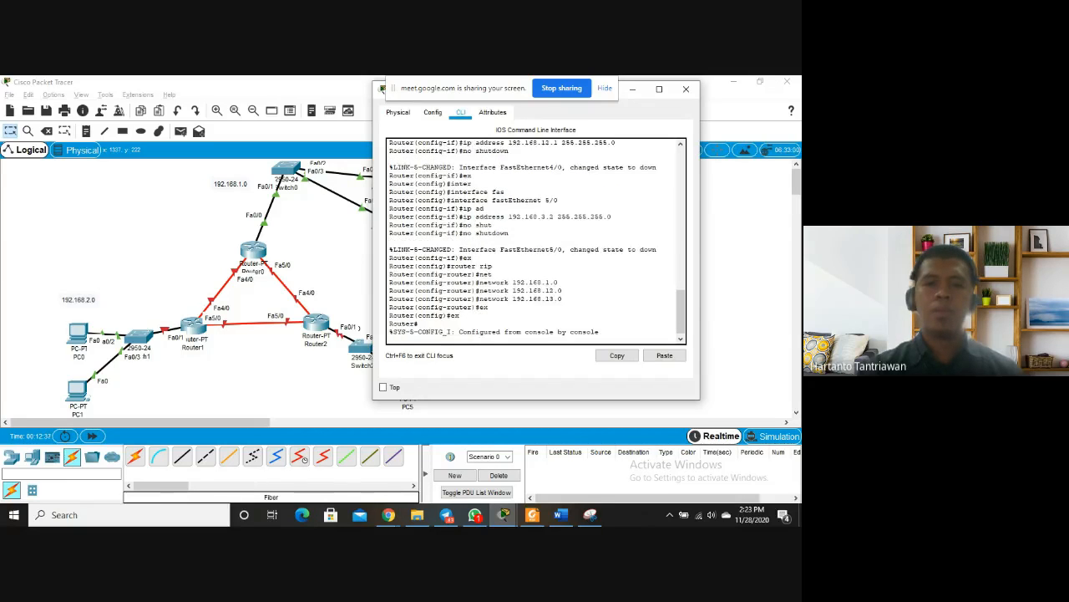
{"action": "key", "text": "Return"}
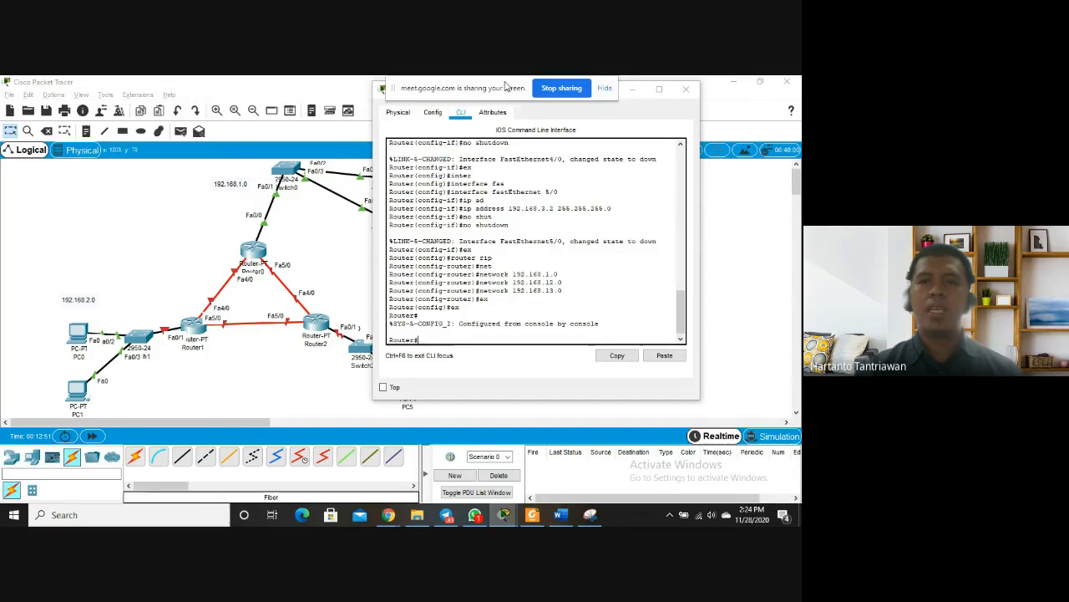
Move the screen-sharing bar off Router0's window, then open the command line interface of Router1
{"action": "left_click_drag", "start_coordinate": [510, 88], "coordinate": [215, 147]}
{"action": "left_click", "coordinate": [421, 189]}
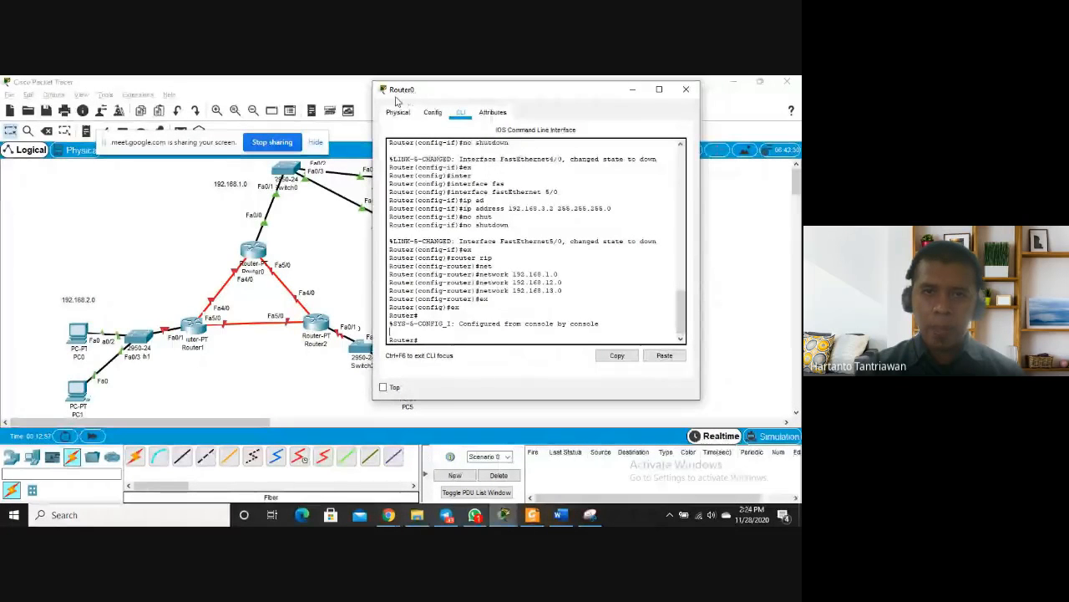
{"action": "left_click", "coordinate": [265, 242]}
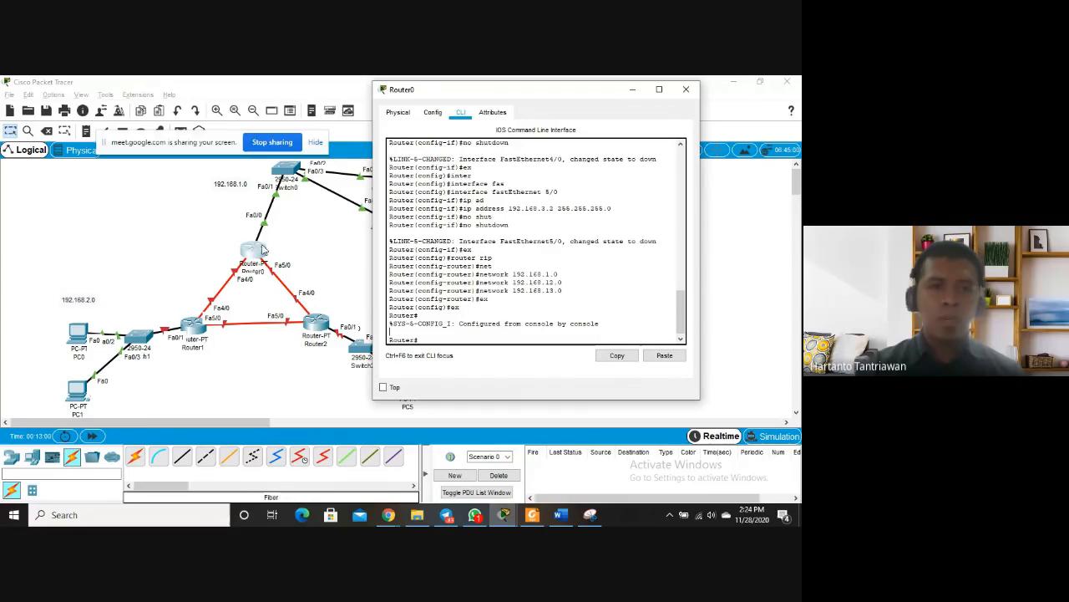
{"action": "left_click", "coordinate": [195, 334]}
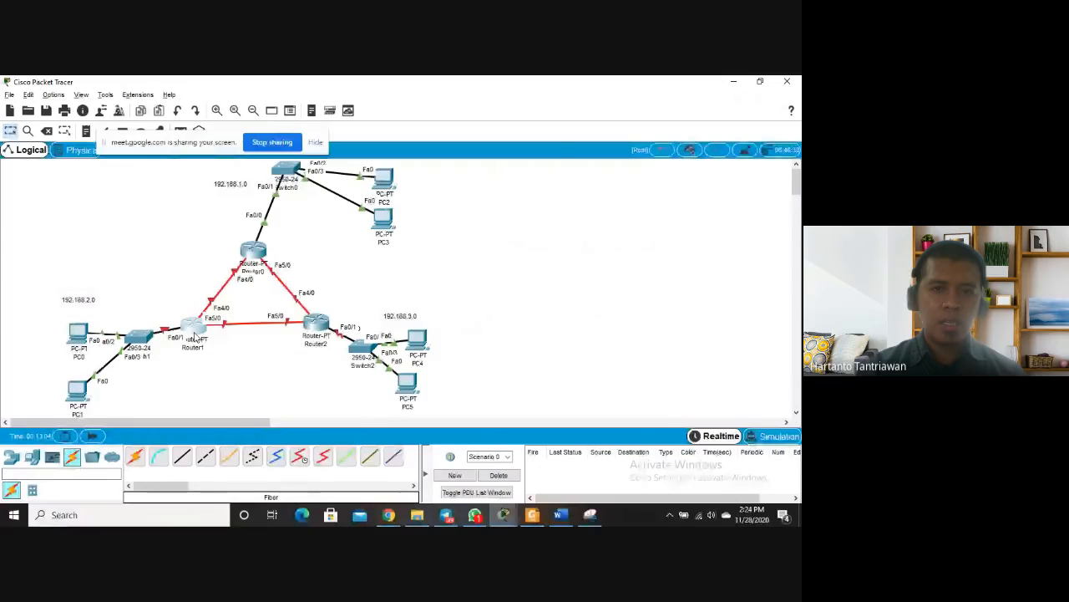
{"action": "left_click", "coordinate": [195, 334]}
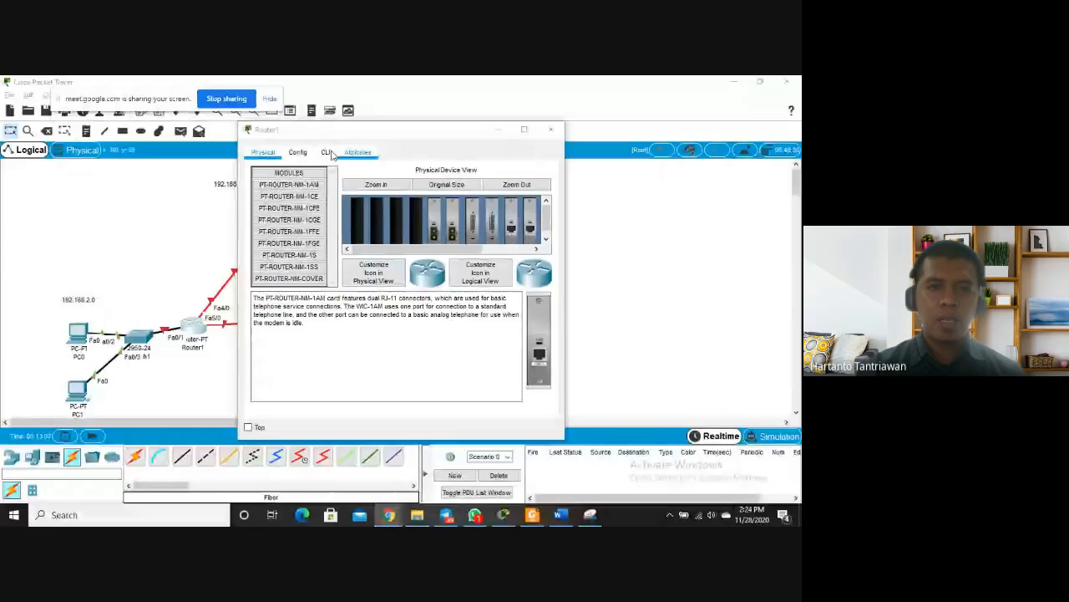
{"action": "left_click", "coordinate": [326, 152]}
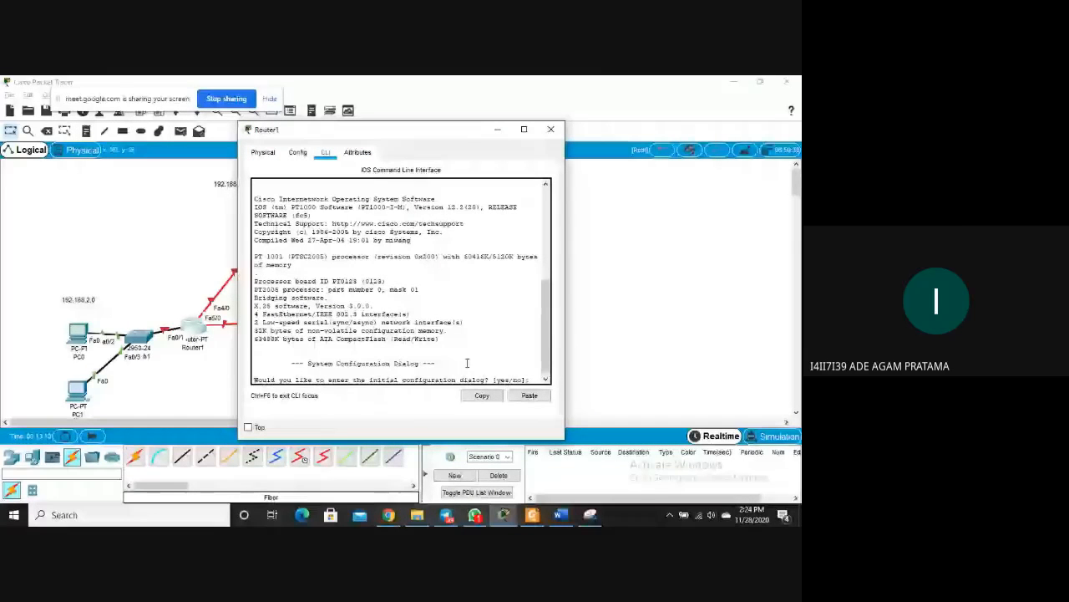
Decline Router1's initial configuration dialog with no and start its command prompt
{"action": "type", "text": "no"}
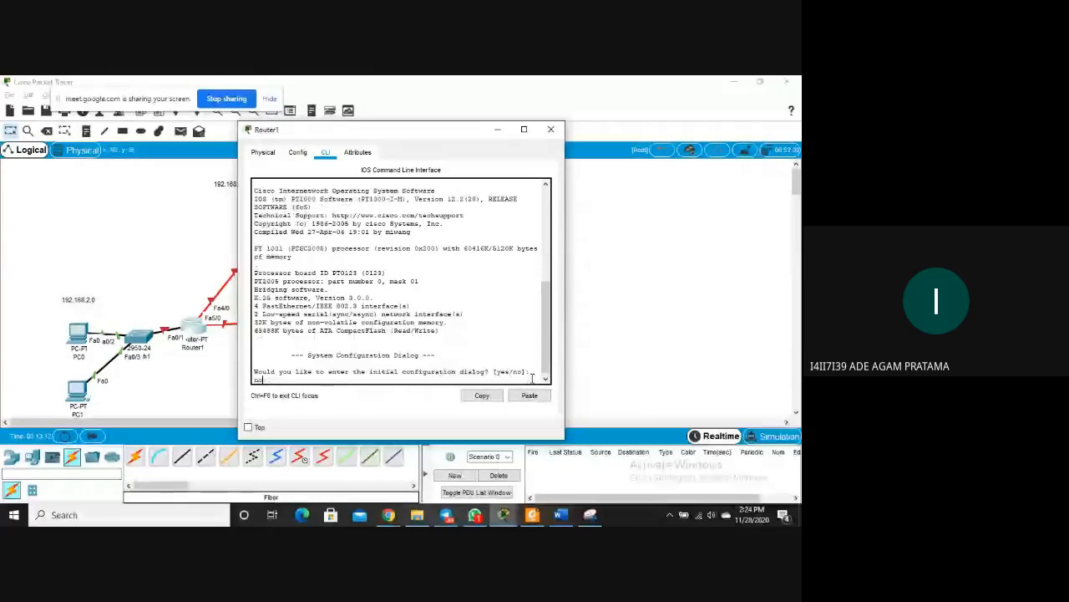
{"action": "key", "text": "Return"}
{"action": "key", "text": "Return"}
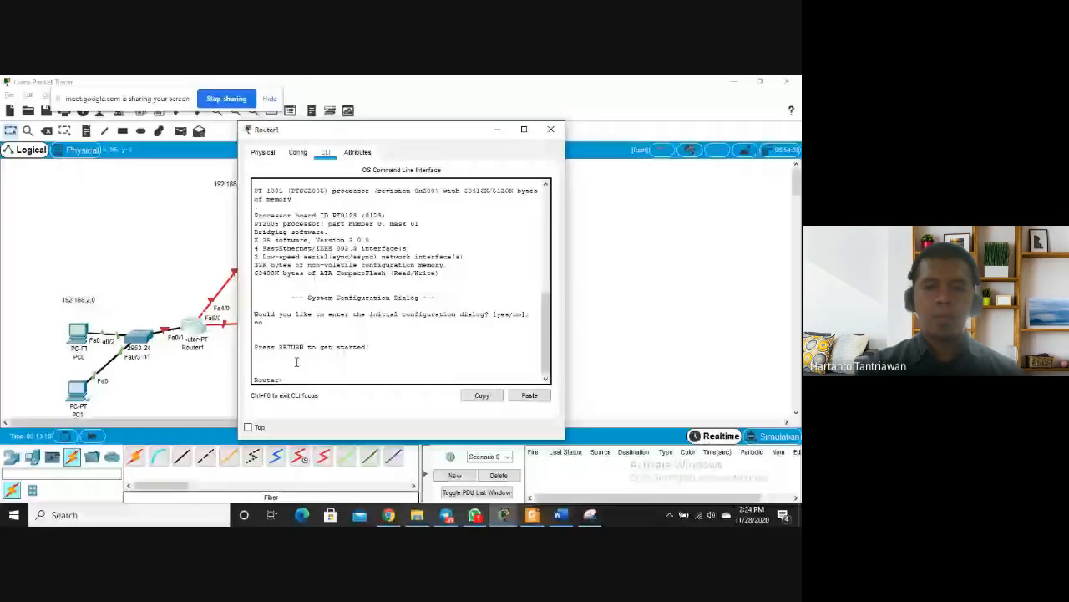
Enter global configuration mode on Router1 with enable and configure terminal
{"action": "type", "text": "enable"}
{"action": "key", "text": "Return"}
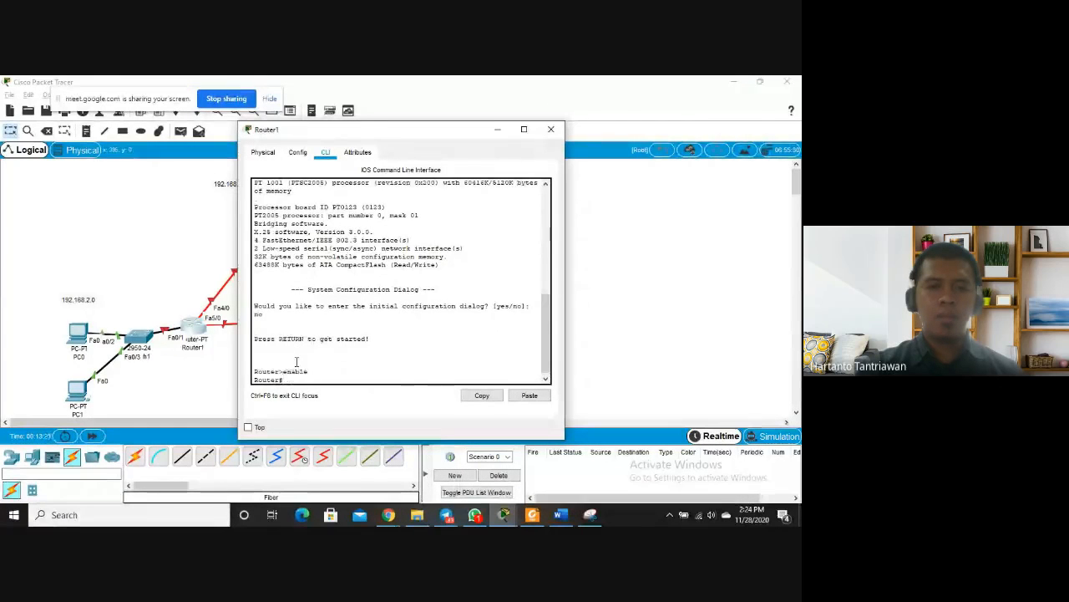
{"action": "type", "text": "config"}
{"action": "key", "text": "Tab"}
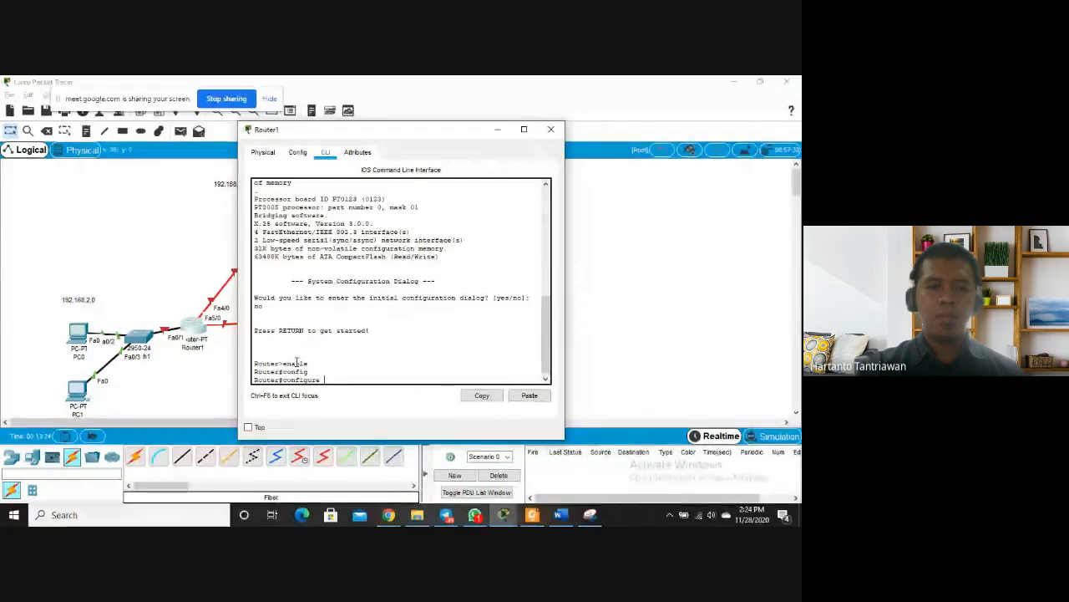
{"action": "type", "text": "term"}
{"action": "key", "text": "Tab"}
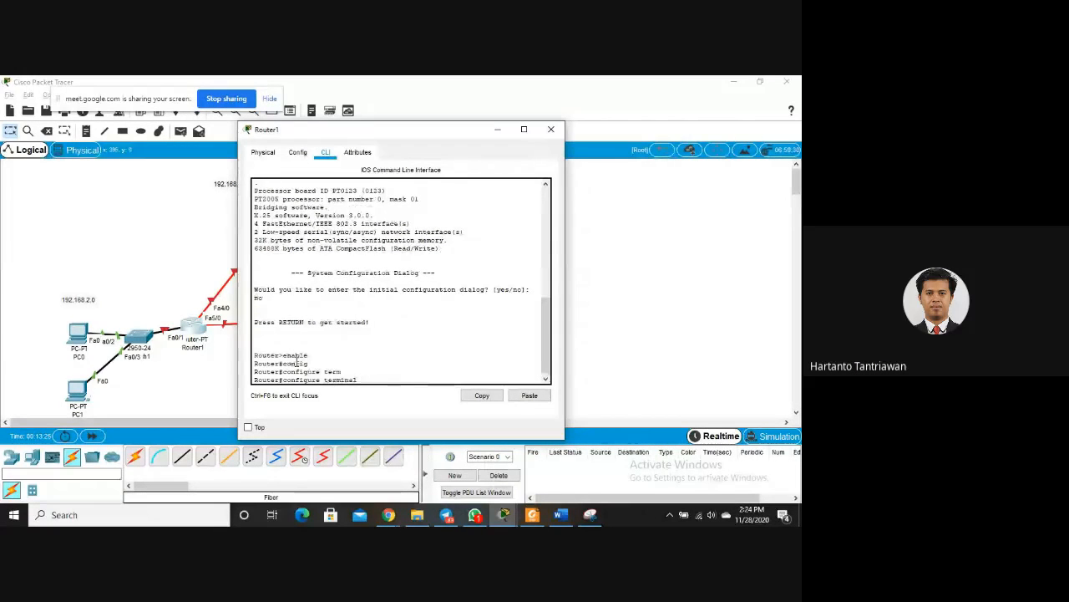
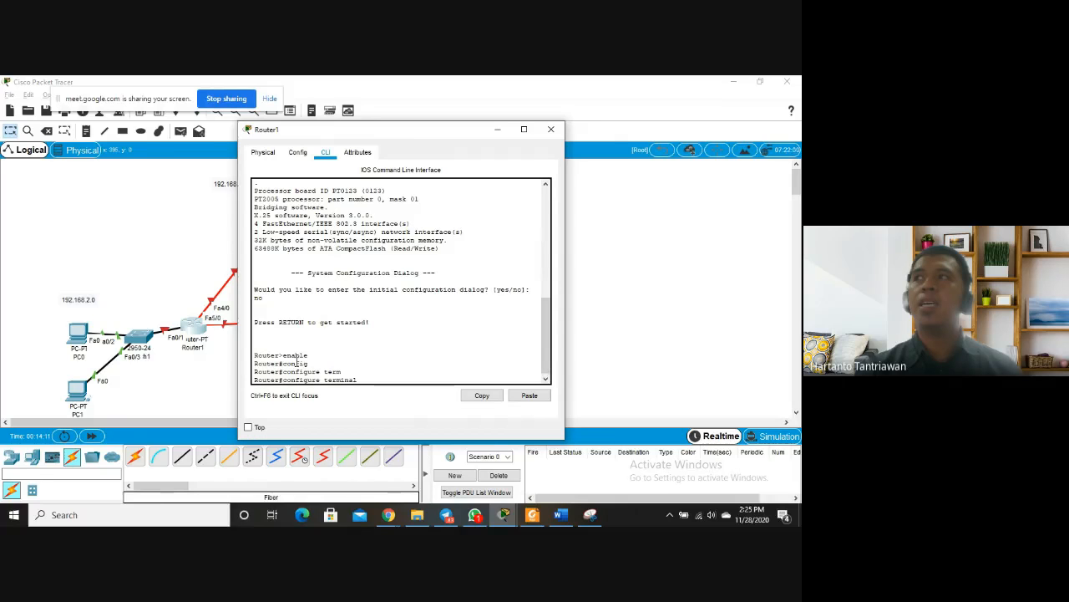
{"action": "key", "text": "Return"}
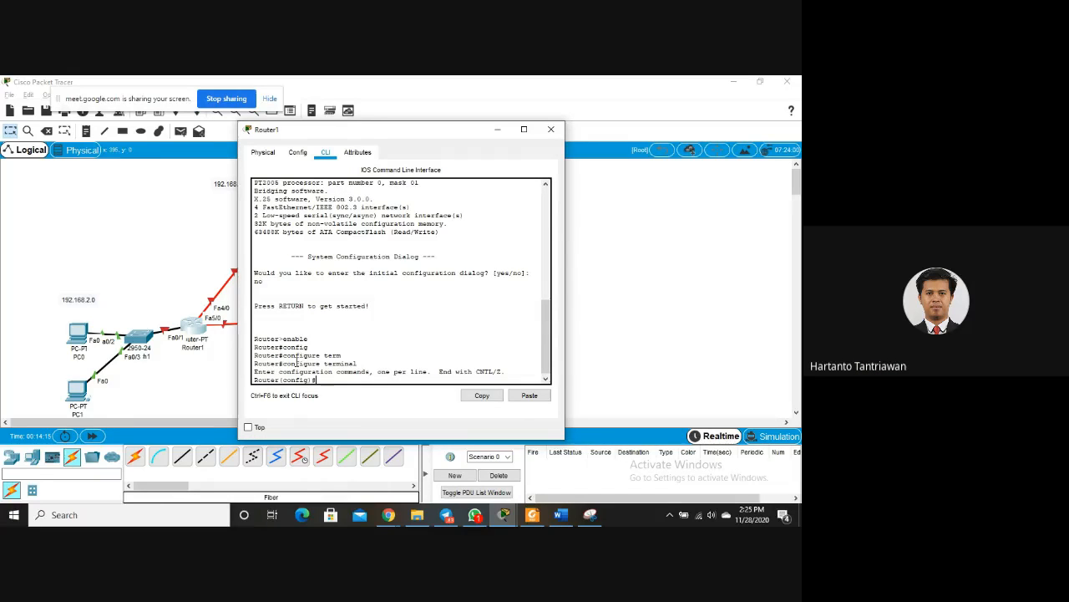
Begin an interface command for slot 0 in Router1's global configuration
{"action": "type", "text": "inter"}
{"action": "key", "text": "Tab"}
{"action": "type", "text": "0"}
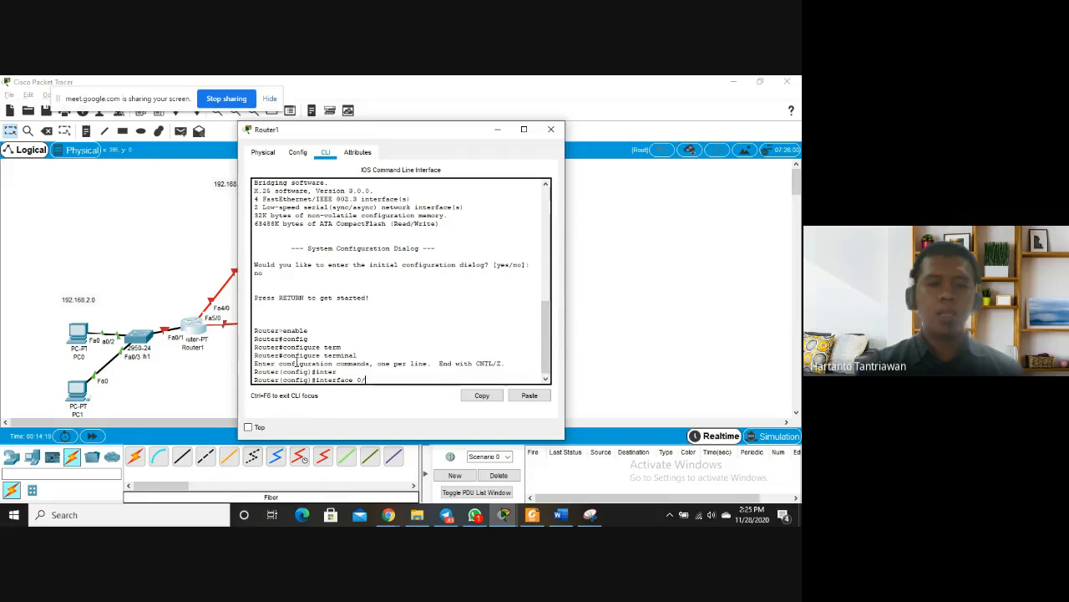
{"action": "type", "text": "/"}
Move the 2950-24 switch of network 192.168.2.0 away from Router1, between PC0 and PC1, and return to Router1's command line
{"action": "left_click", "coordinate": [155, 335]}
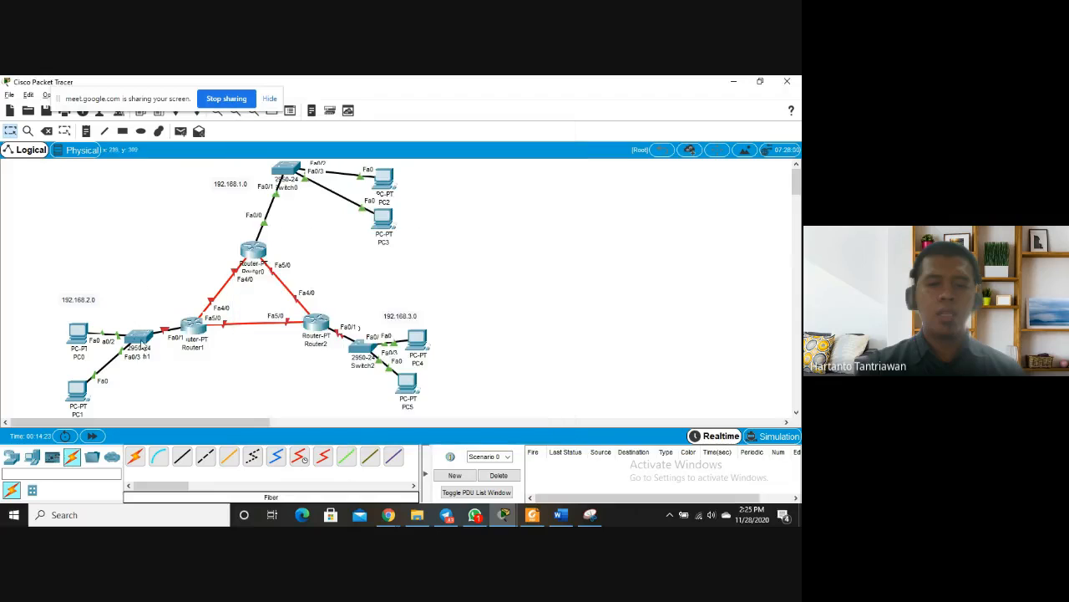
{"action": "left_click_drag", "start_coordinate": [144, 346], "coordinate": [97, 355]}
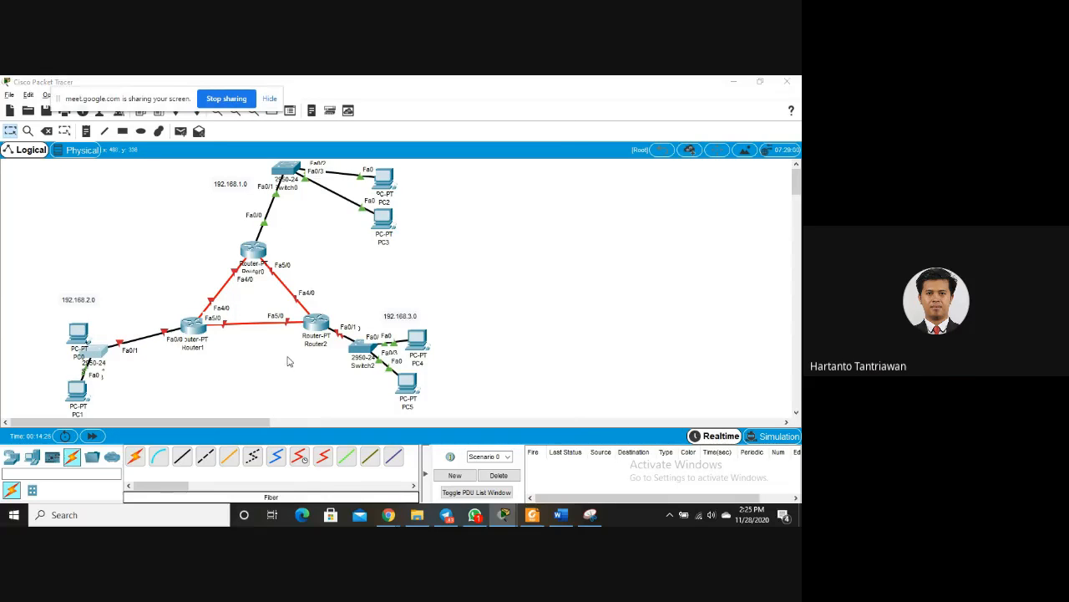
{"action": "key", "text": "alt+Tab"}
Try to enter interface configuration on Router1 with the command interface 0/0
{"action": "key", "text": "BackSpace"}
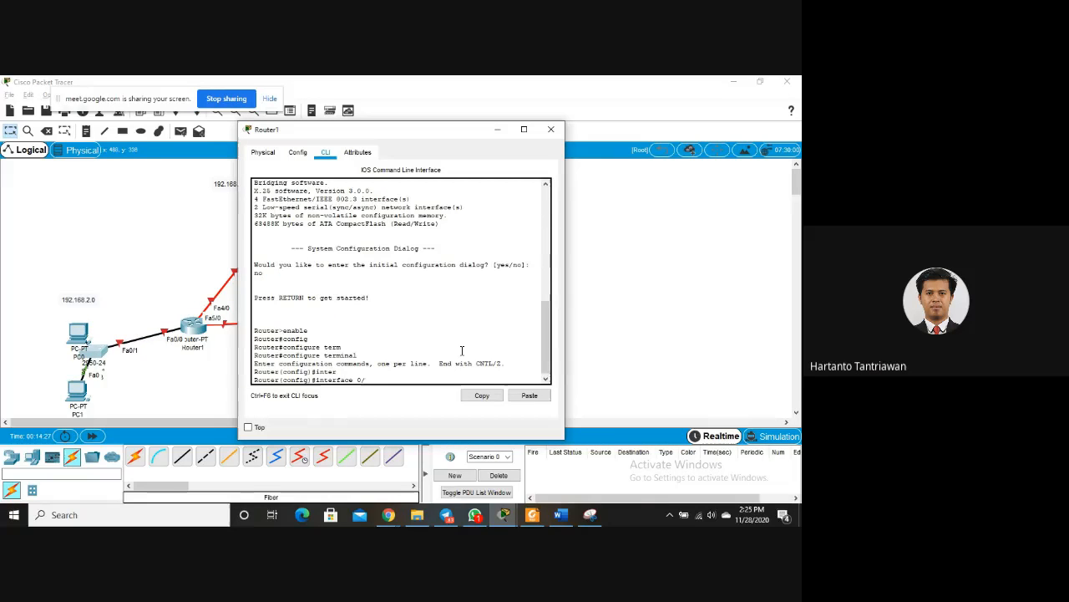
{"action": "type", "text": "0"}
{"action": "key", "text": "Return"}
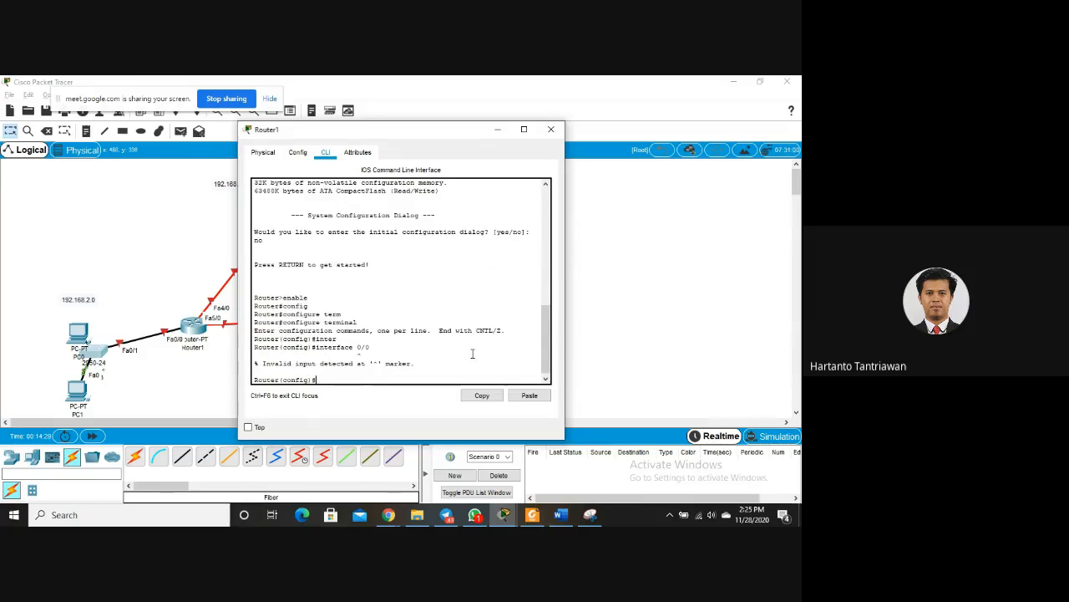
Enter the configuration of Router1's FastEthernet 0/0 interface with interface fastEthernet 0/0
{"action": "key", "text": "Up"}
{"action": "key", "text": "BackSpace"}
{"action": "key", "text": "BackSpace"}
{"action": "key", "text": "BackSpace"}
{"action": "type", "text": "fast"}
{"action": "key", "text": "Tab"}
{"action": "type", "text": "0/0"}
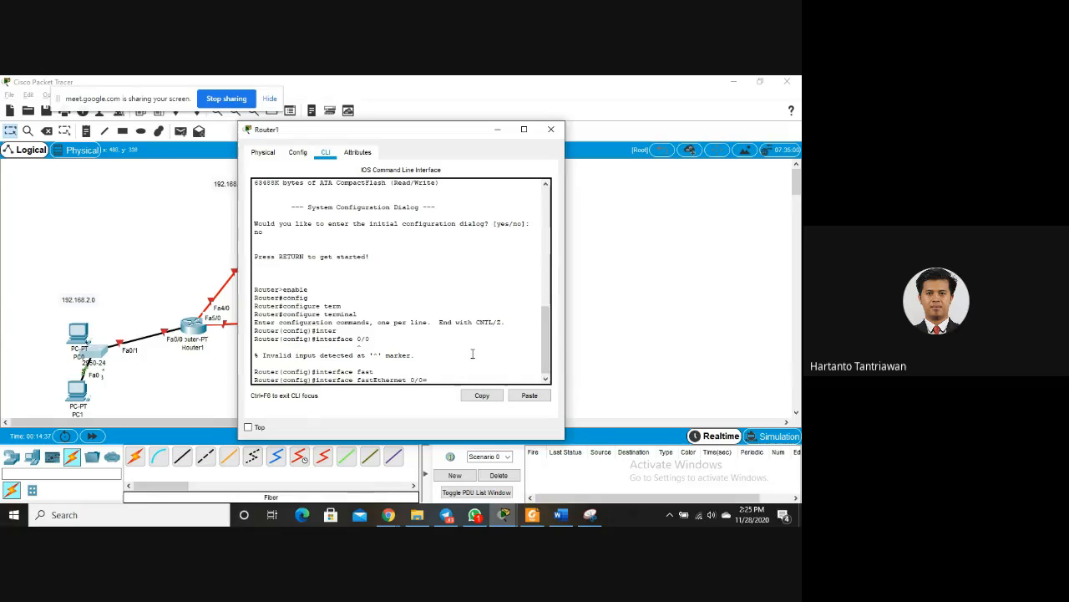
{"action": "key", "text": "Return"}
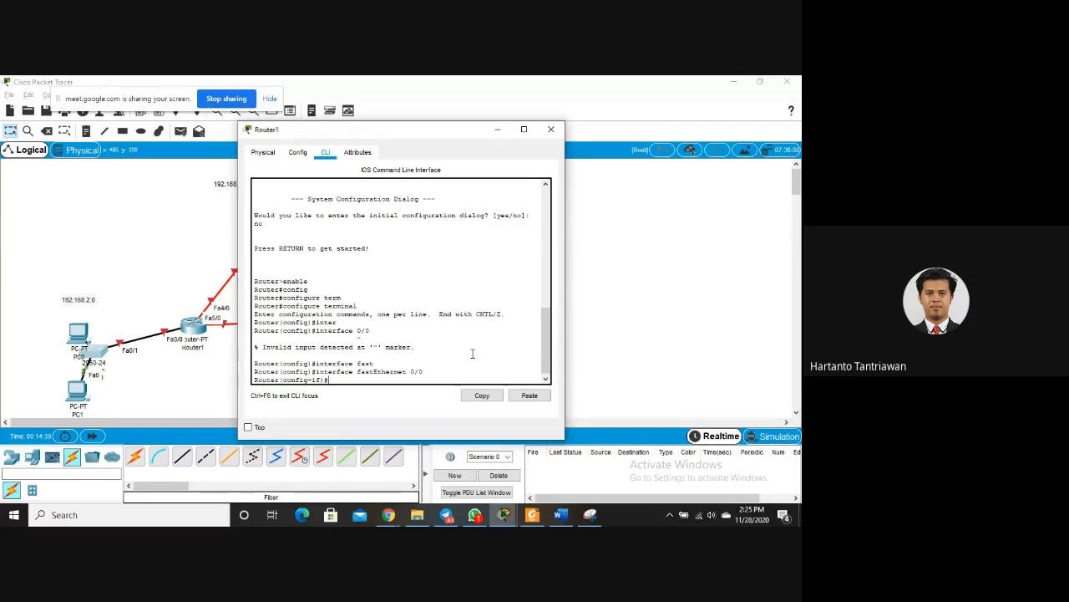
Assign IP address 192.168.2.1 with mask 255.255.255.0 to Router1's FastEthernet 0/0
{"action": "type", "text": "ip"}
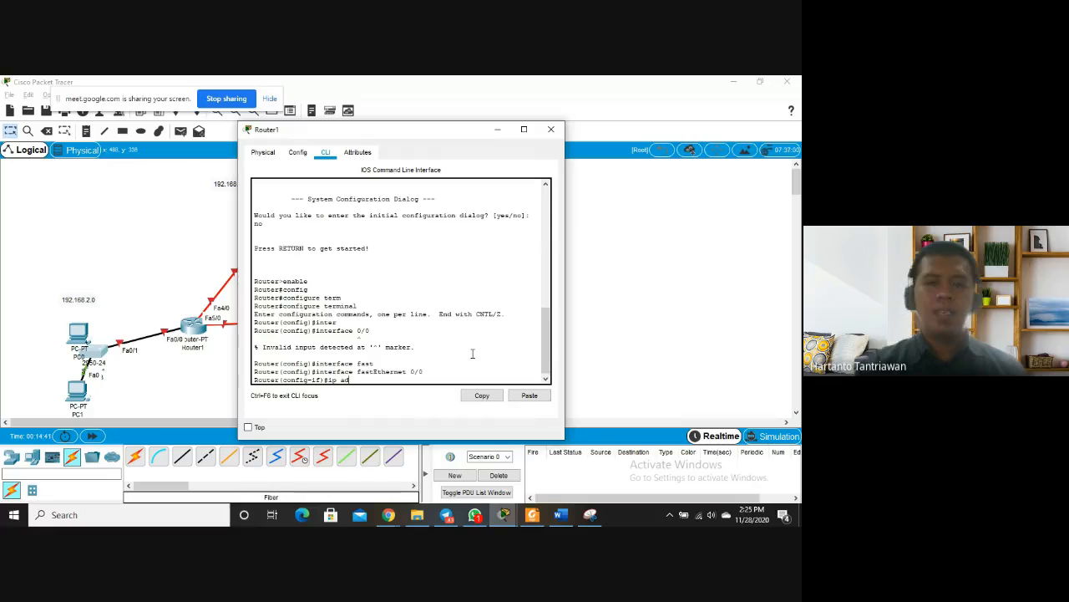
{"action": "type", "text": " ad"}
{"action": "key", "text": "Tab"}
{"action": "type", "text": "19"}
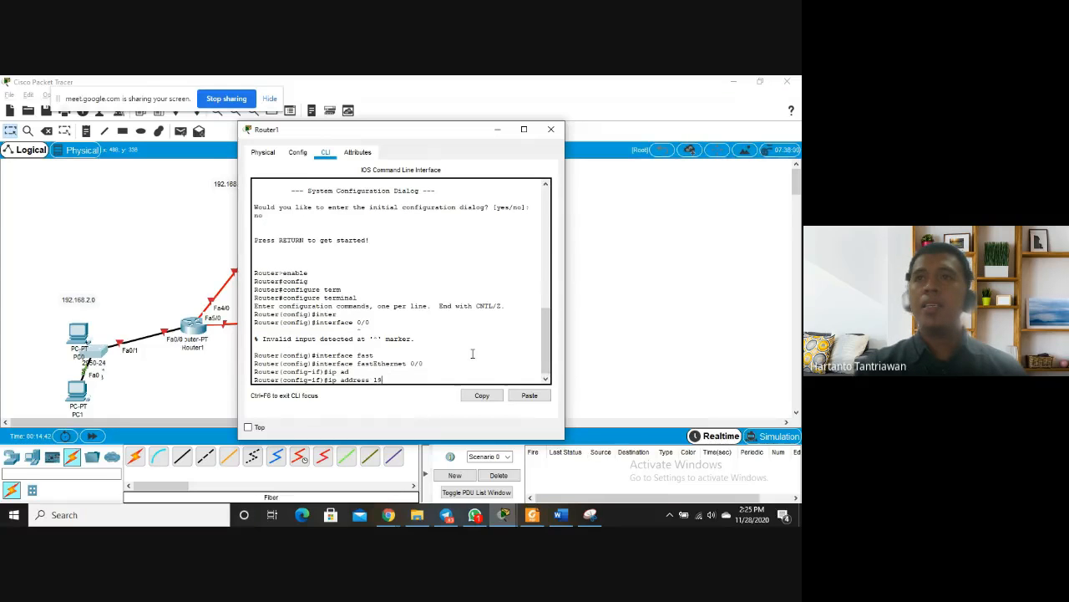
{"action": "type", "text": "2.168."}
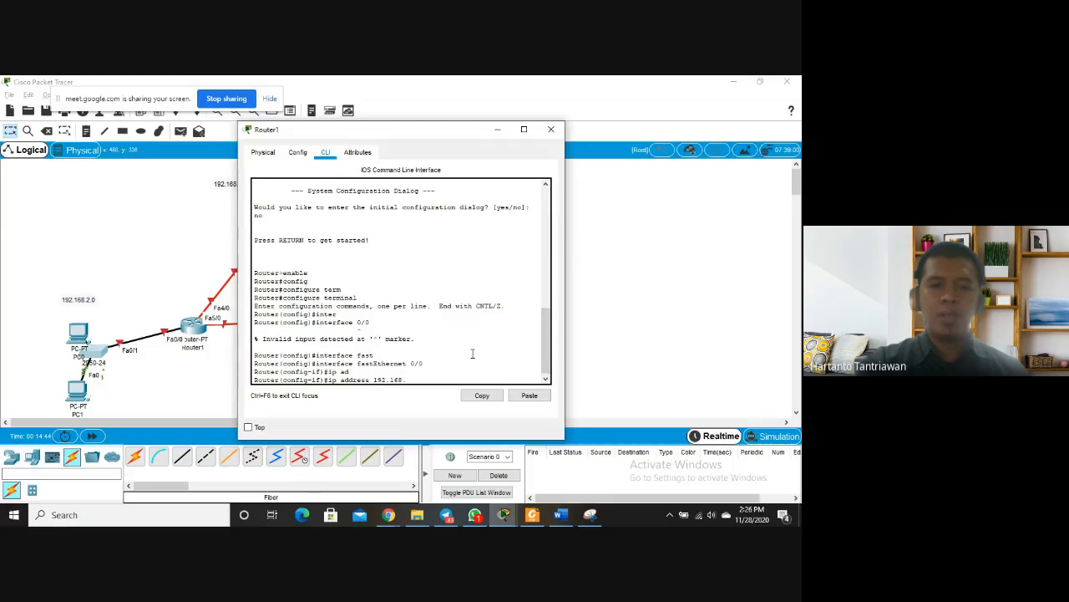
{"action": "type", "text": "2.1 255"}
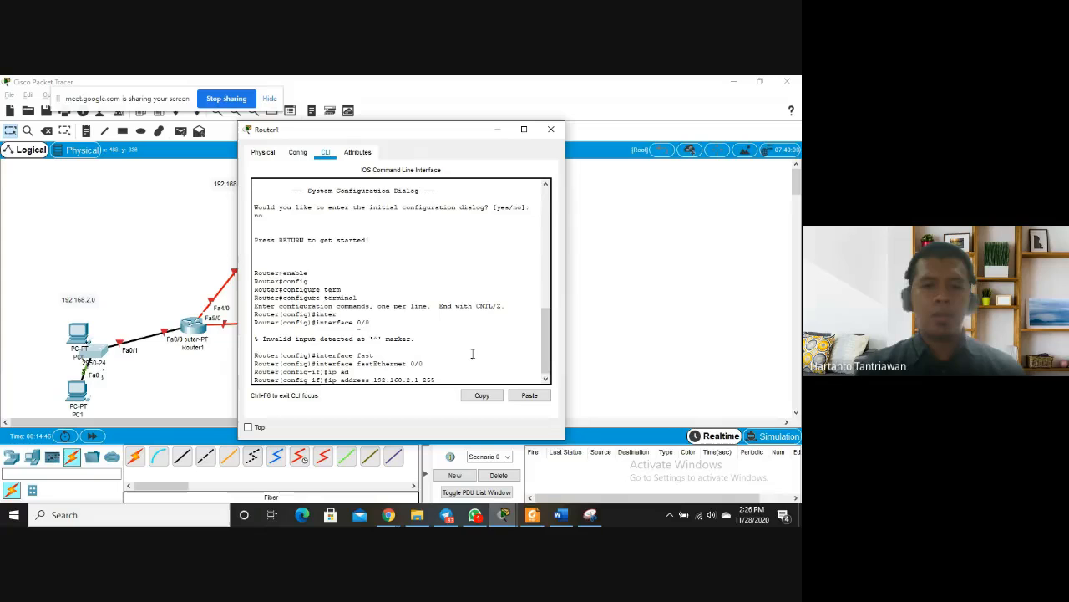
{"action": "type", "text": ".255.2"}
{"action": "type", "text": "55.0"}
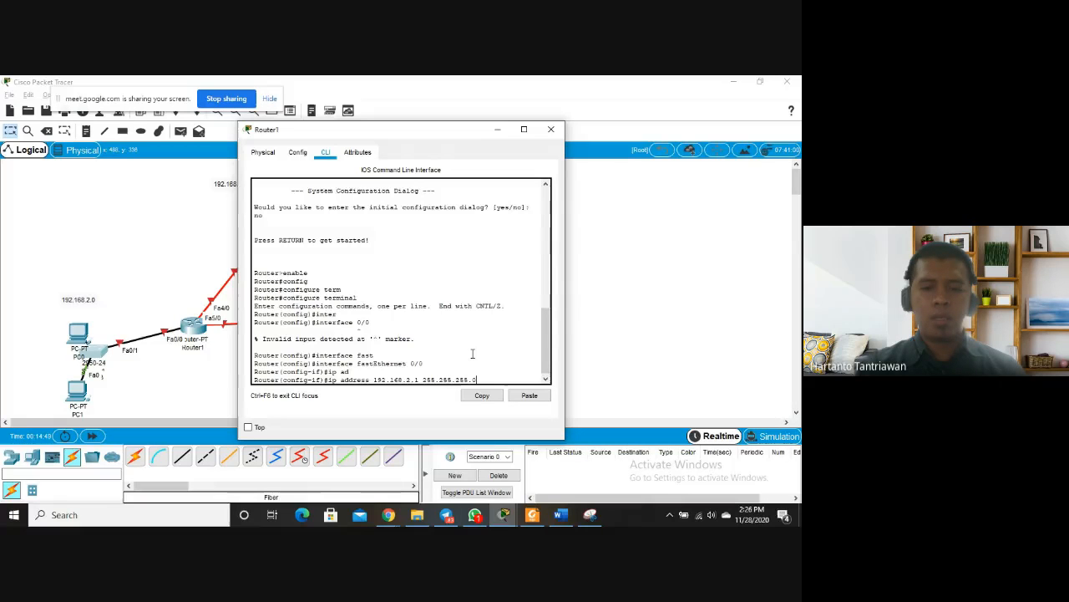
{"action": "key", "text": "Return"}
Enable Router1's FastEthernet 0/0 interface with no shutdown and exit to global configuration mode
{"action": "type", "text": "no sh"}
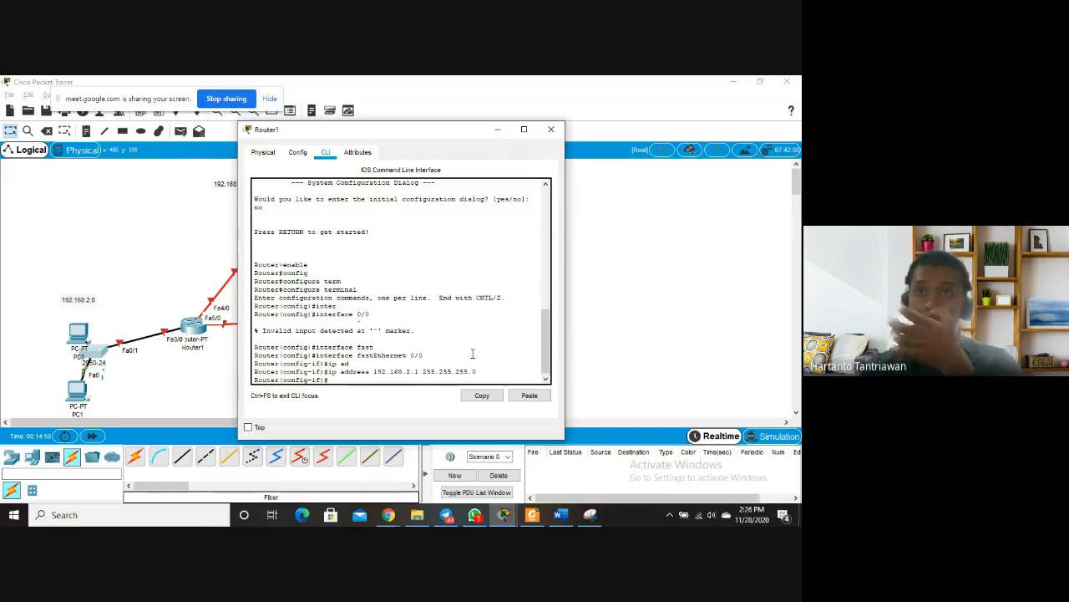
{"action": "type", "text": "utdo"}
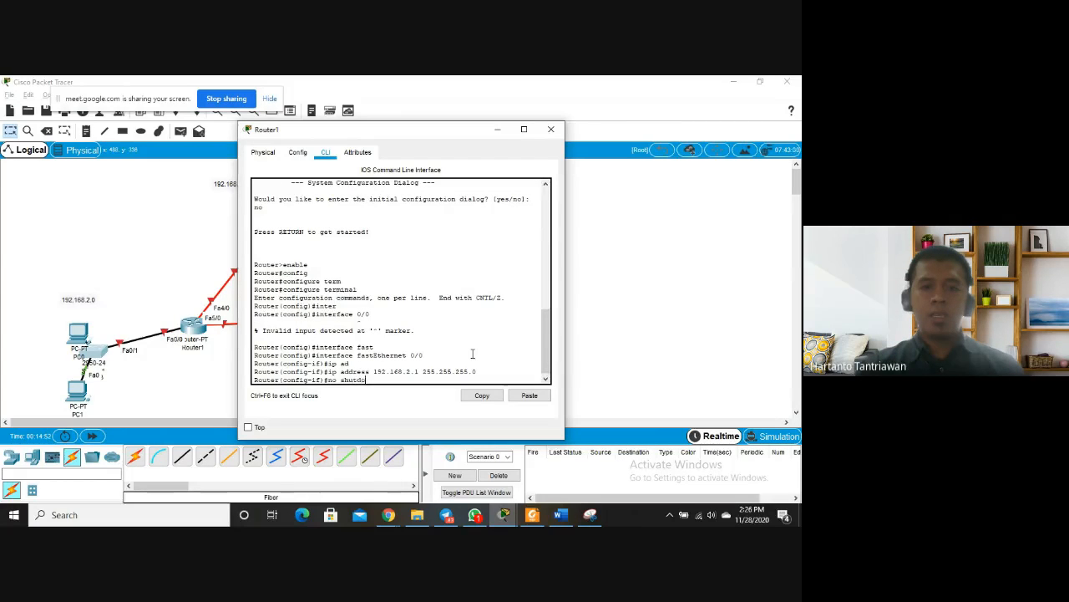
{"action": "type", "text": "wn"}
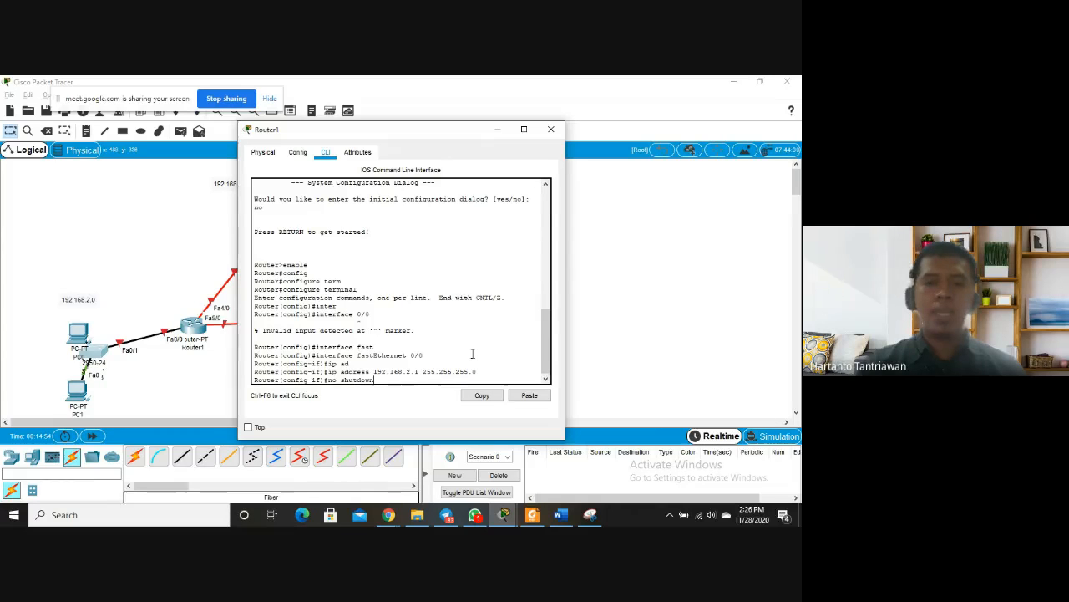
{"action": "key", "text": "Return"}
{"action": "key", "text": "Return"}
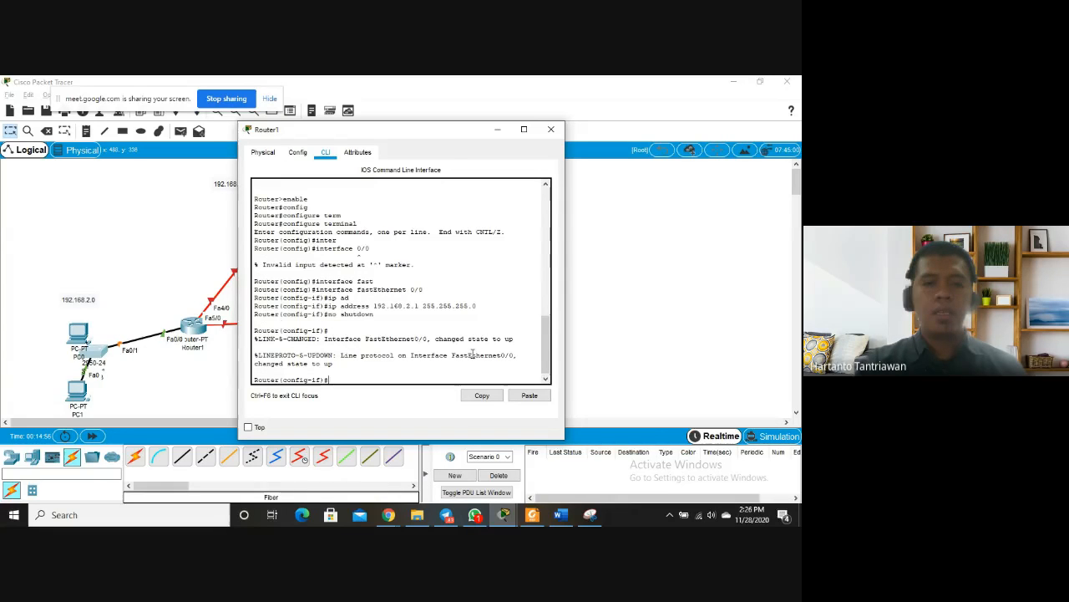
{"action": "type", "text": "exit"}
{"action": "key", "text": "Return"}
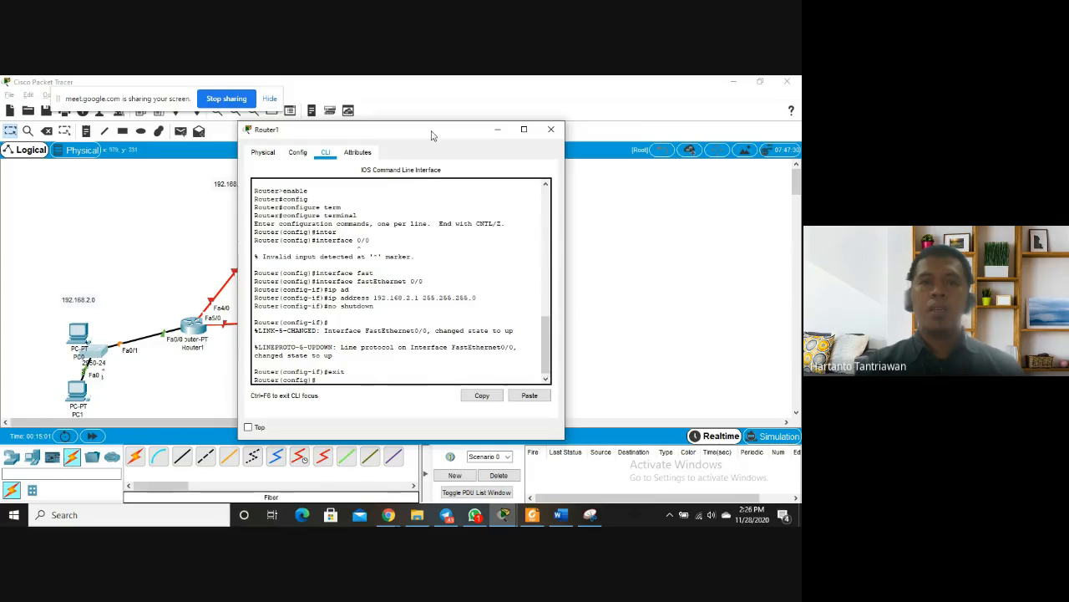
Uncover the topology, move Router2 closer to its 192.168.3.0 switch, and return to Router1's command line
{"action": "left_click_drag", "start_coordinate": [432, 135], "coordinate": [637, 131]}
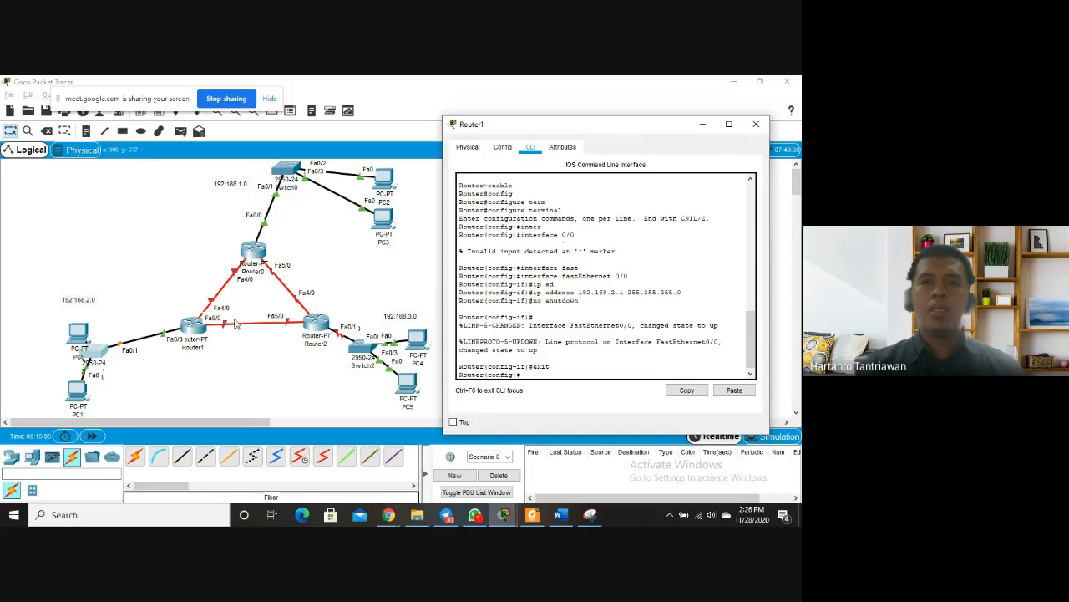
{"action": "left_click_drag", "start_coordinate": [305, 327], "coordinate": [334, 333]}
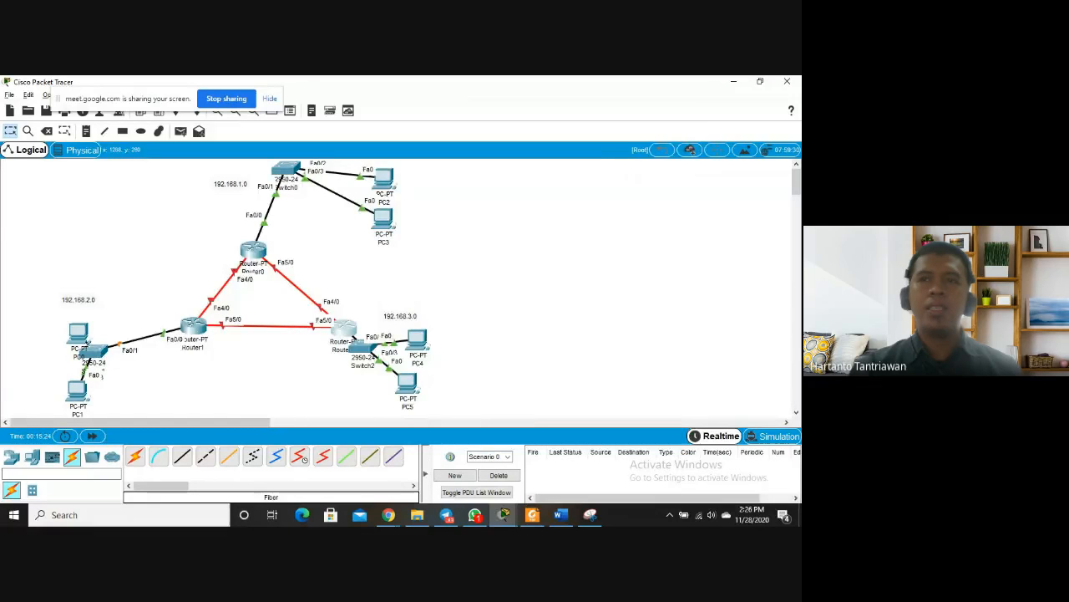
{"action": "key", "text": "alt+Tab"}
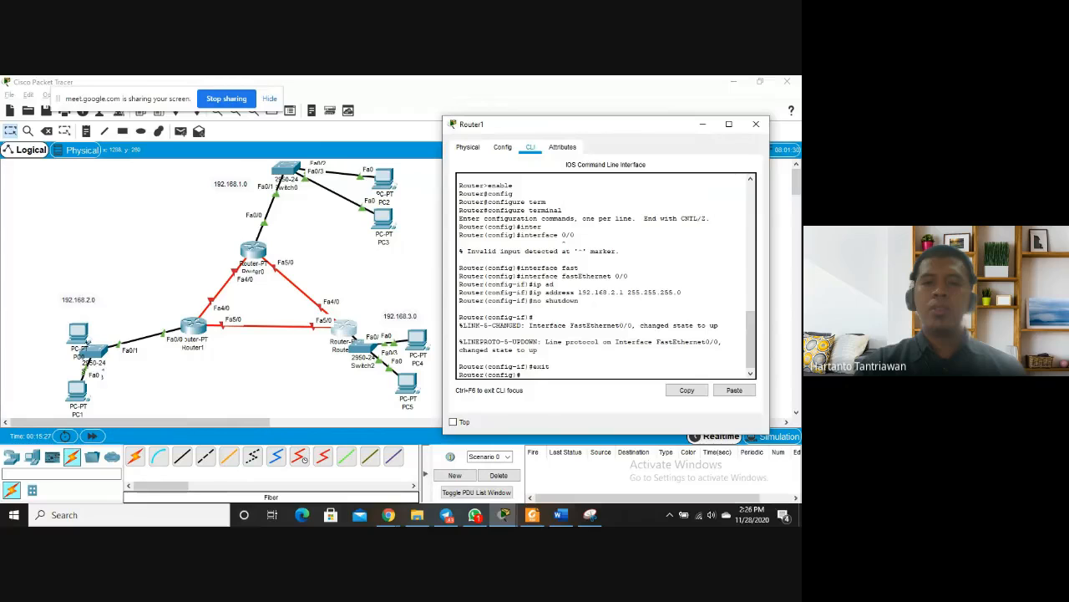
Write the command interface fastEthernet 4/0 at Router1's configuration prompt
{"action": "type", "text": "inter"}
{"action": "key", "text": "Tab"}
{"action": "type", "text": "fast"}
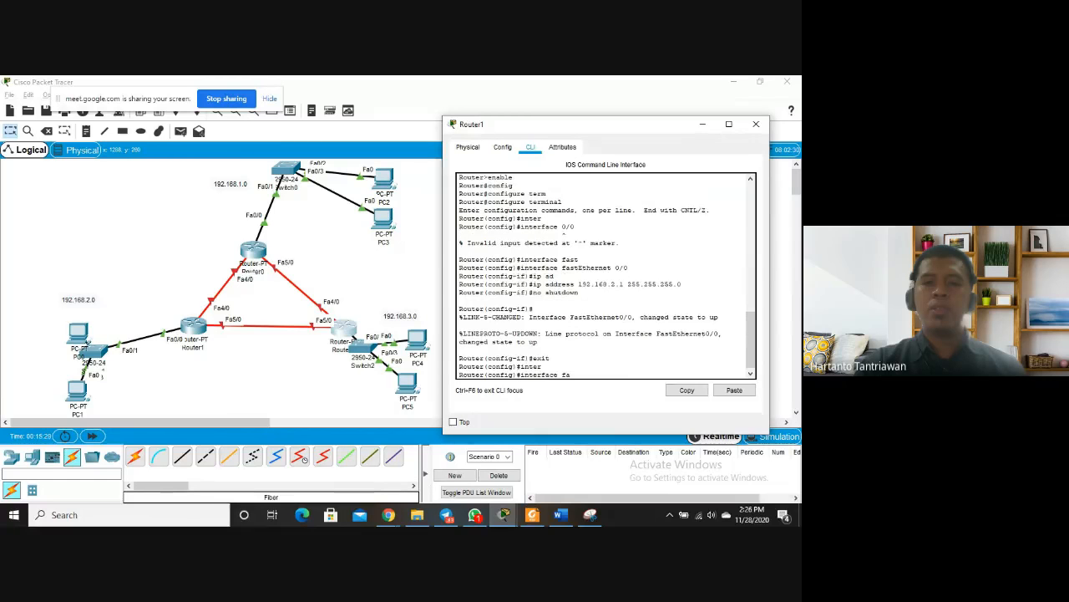
{"action": "key", "text": "Tab"}
{"action": "type", "text": "5/"}
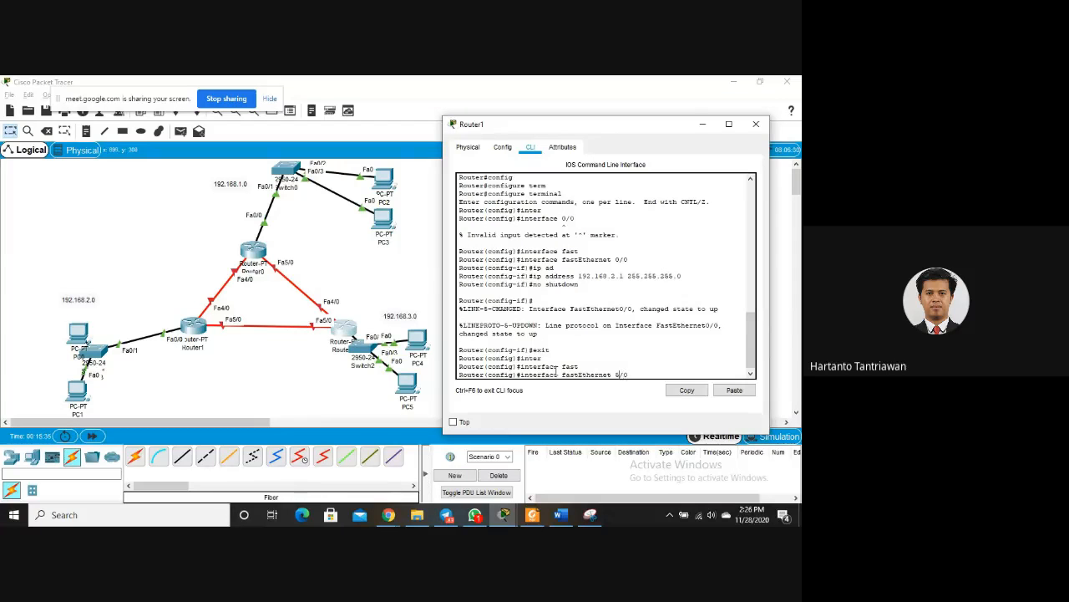
{"action": "key", "text": "BackSpace"}
{"action": "type", "text": "4"}
Switch to the Modul Praktikum PDF in Foxit Reader, zoom it to 75% and tile it beside Cisco Packet Tracer
{"action": "mouse_move", "coordinate": [204, 329]}
{"action": "left_mouse_down"}
{"action": "mouse_move", "coordinate": [219, 351]}
{"action": "mouse_move", "coordinate": [196, 325]}
{"action": "mouse_move", "coordinate": [199, 333]}
{"action": "left_mouse_up"}
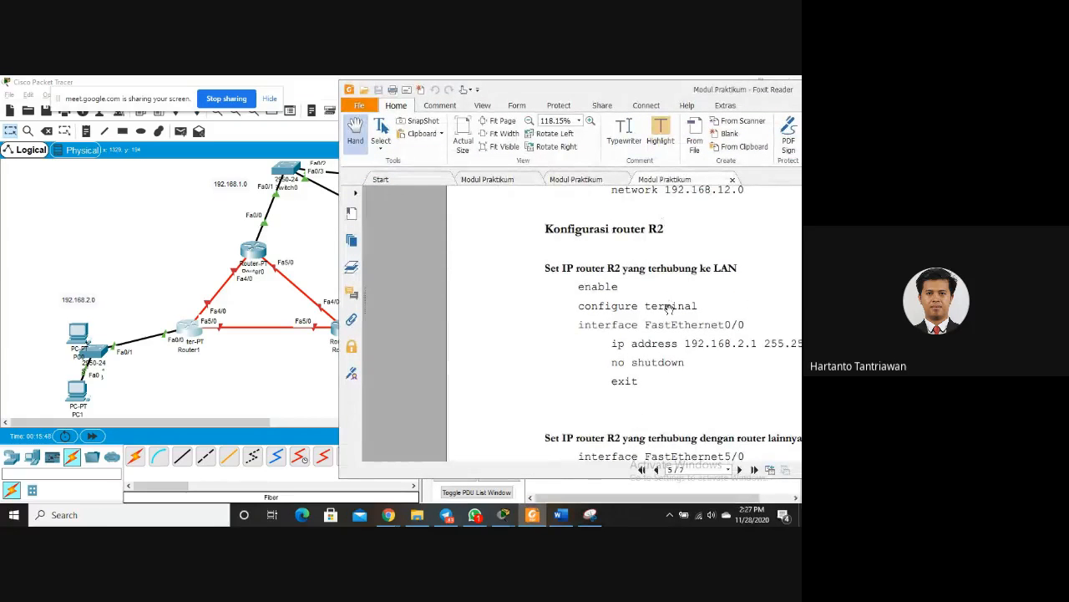
{"action": "scroll", "coordinate": [668, 308], "scroll_direction": "down", "scroll_amount": 4, "text": "ctrl"}
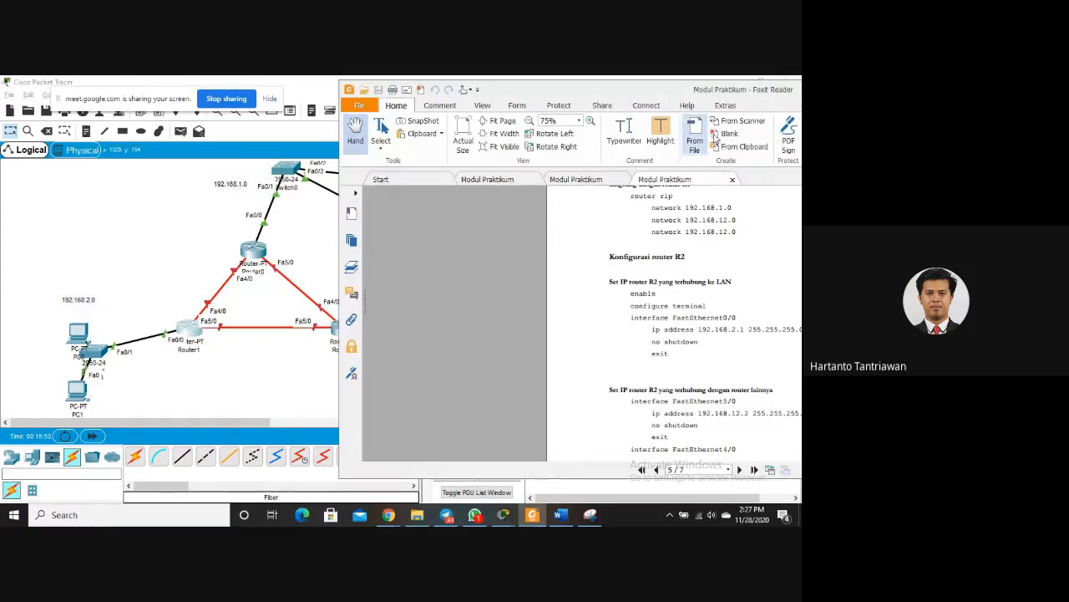
{"action": "key", "text": "super+Right"}
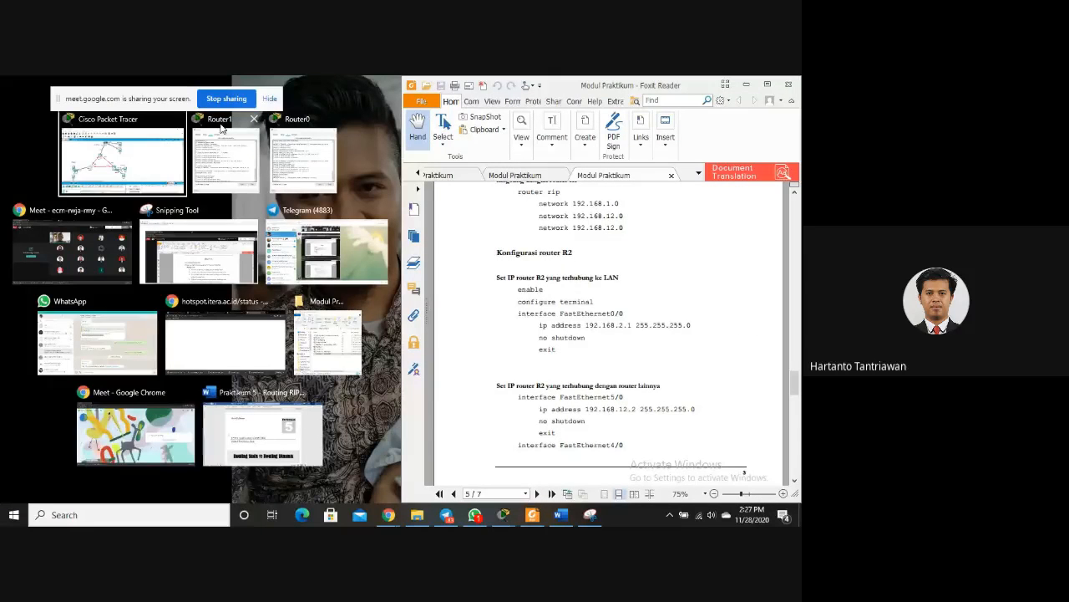
{"action": "left_click", "coordinate": [121, 155]}
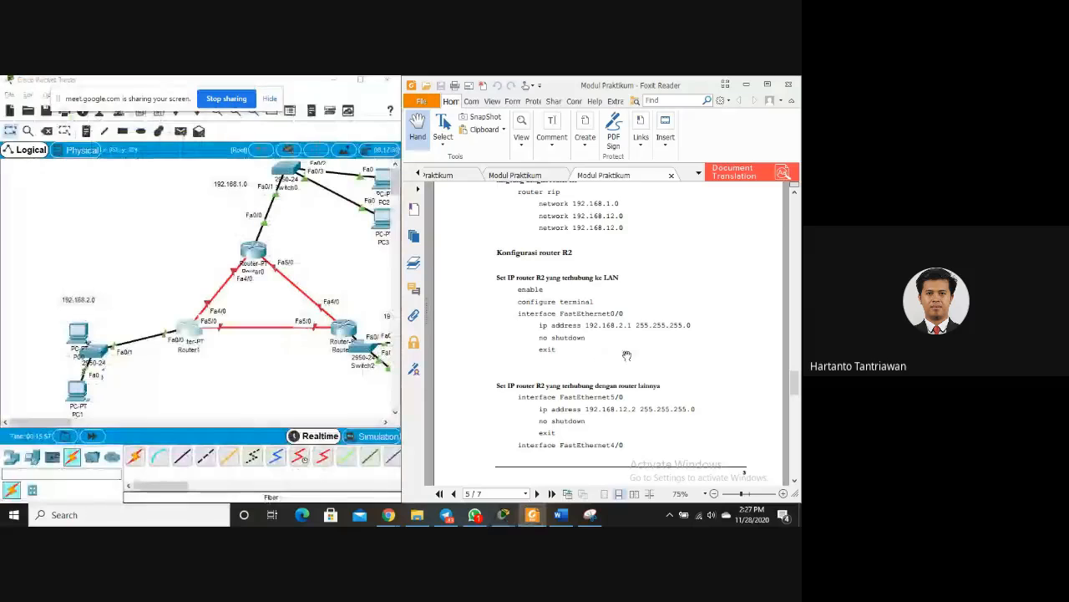
Examine the manual's topology diagram and router R2 section for the addresses of the interfaces connected to the other routers
{"action": "scroll", "coordinate": [635, 355], "scroll_direction": "up", "scroll_amount": 5}
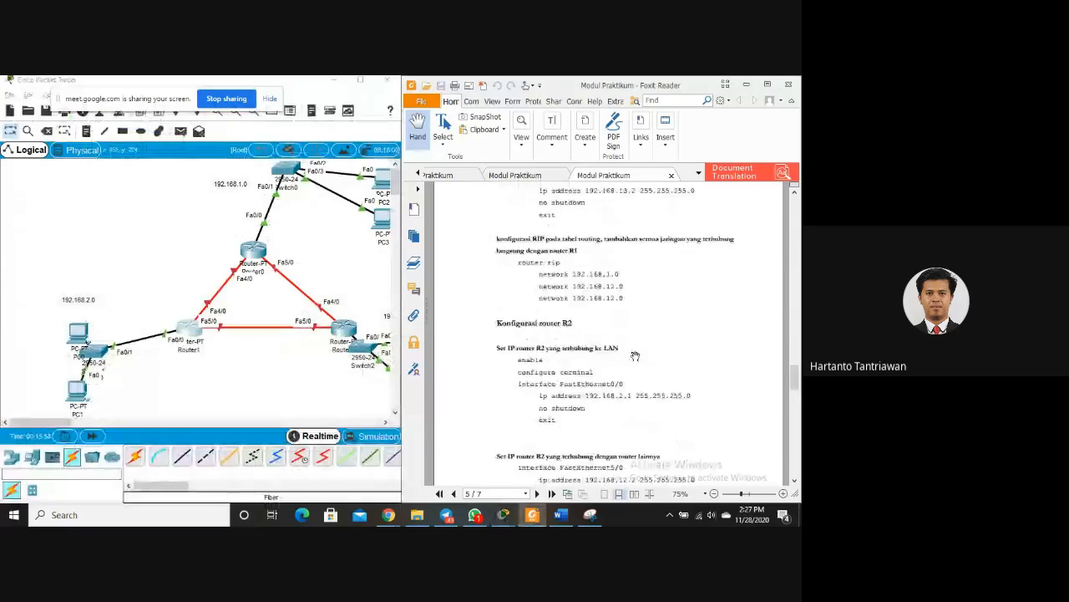
{"action": "scroll", "coordinate": [640, 352], "scroll_direction": "up", "scroll_amount": 5}
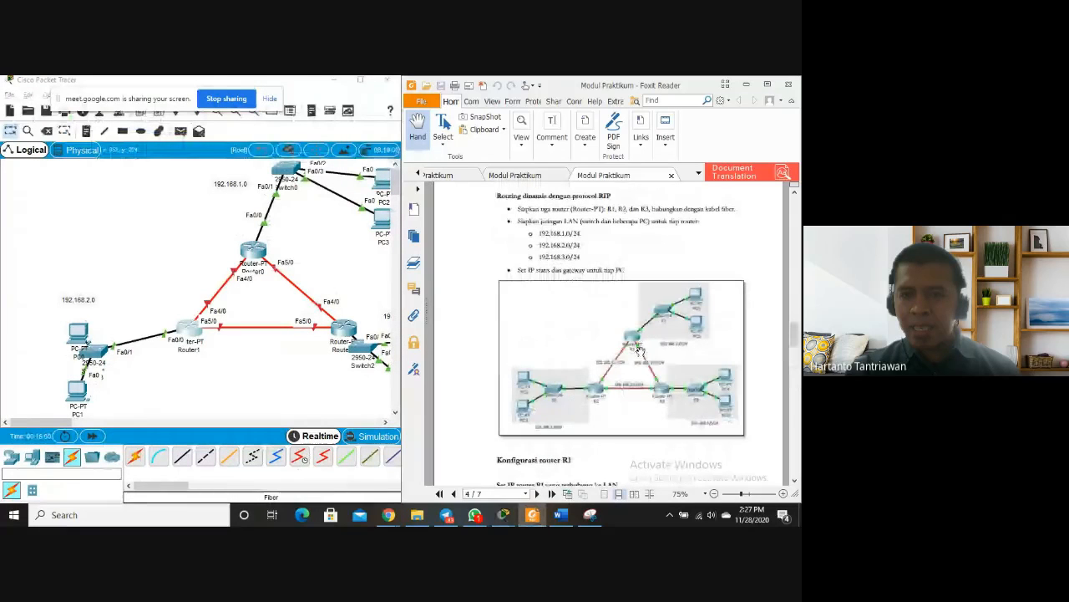
{"action": "scroll", "coordinate": [640, 352], "scroll_direction": "down", "scroll_amount": 3}
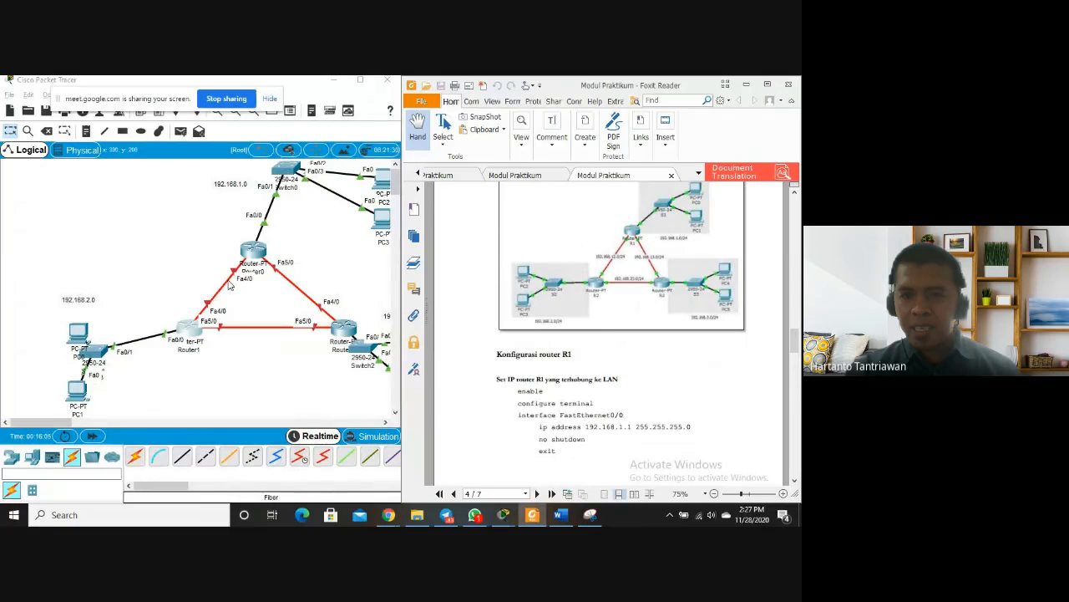
{"action": "scroll", "coordinate": [638, 309], "scroll_direction": "down", "scroll_amount": 10}
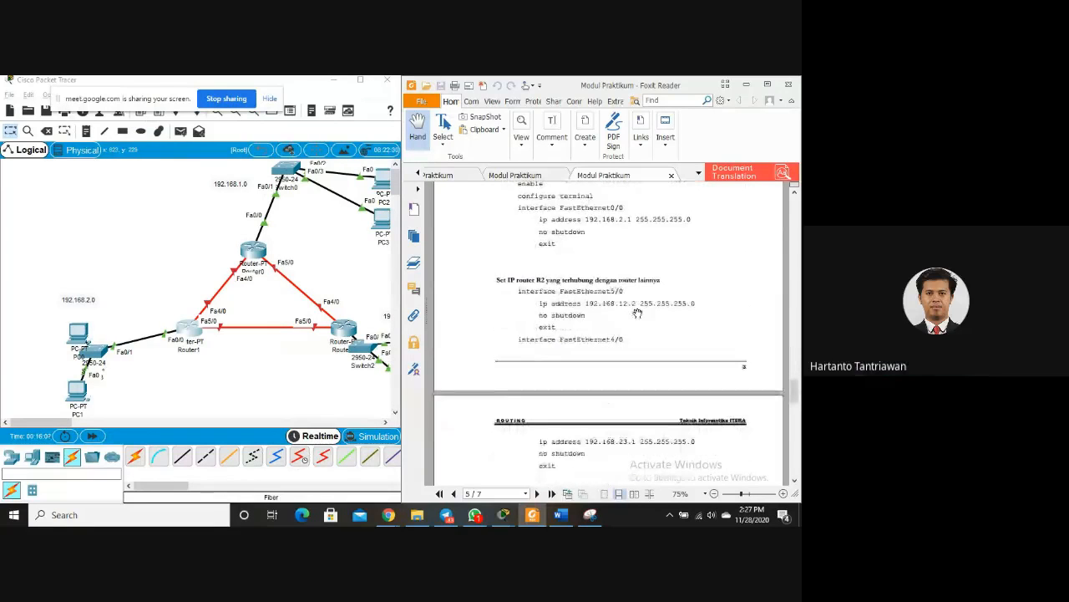
{"action": "scroll", "coordinate": [638, 312], "scroll_direction": "down", "scroll_amount": 4}
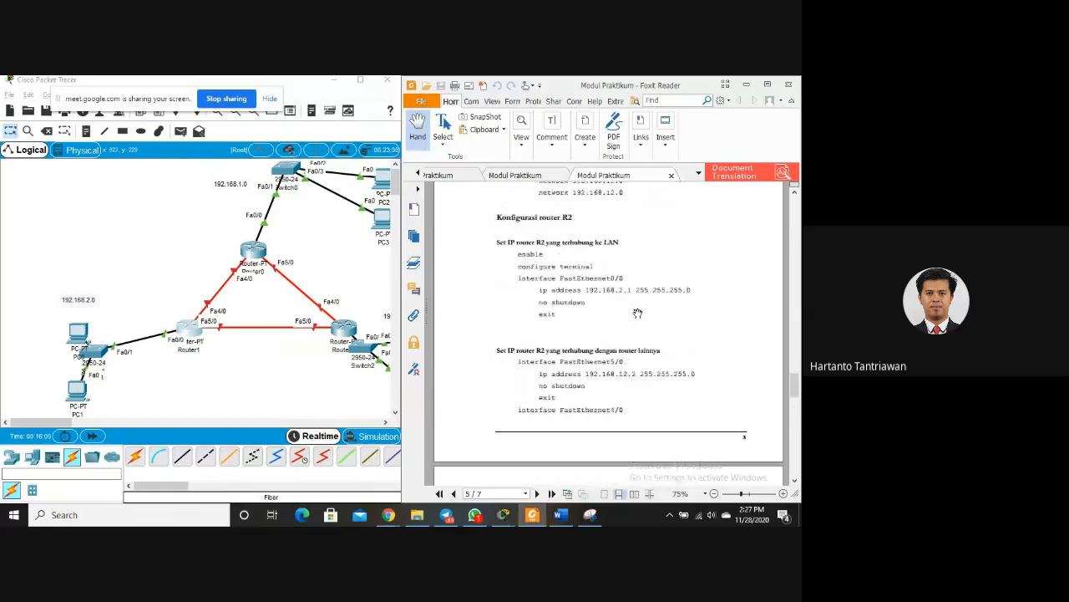
{"action": "scroll", "coordinate": [637, 312], "scroll_direction": "down", "scroll_amount": 2}
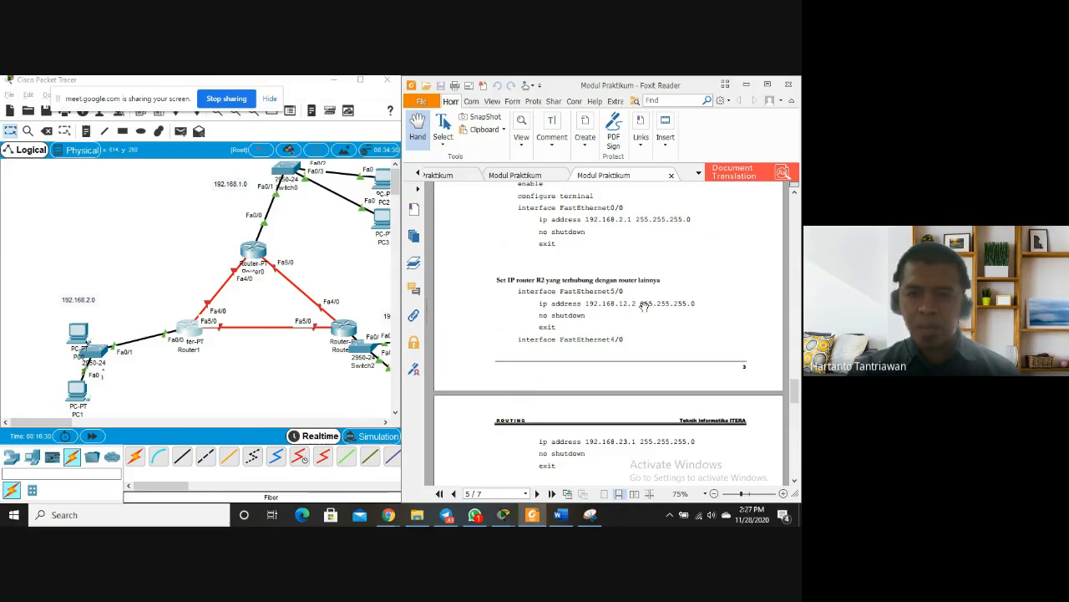
{"action": "left_click_drag", "start_coordinate": [600, 304], "coordinate": [632, 306]}
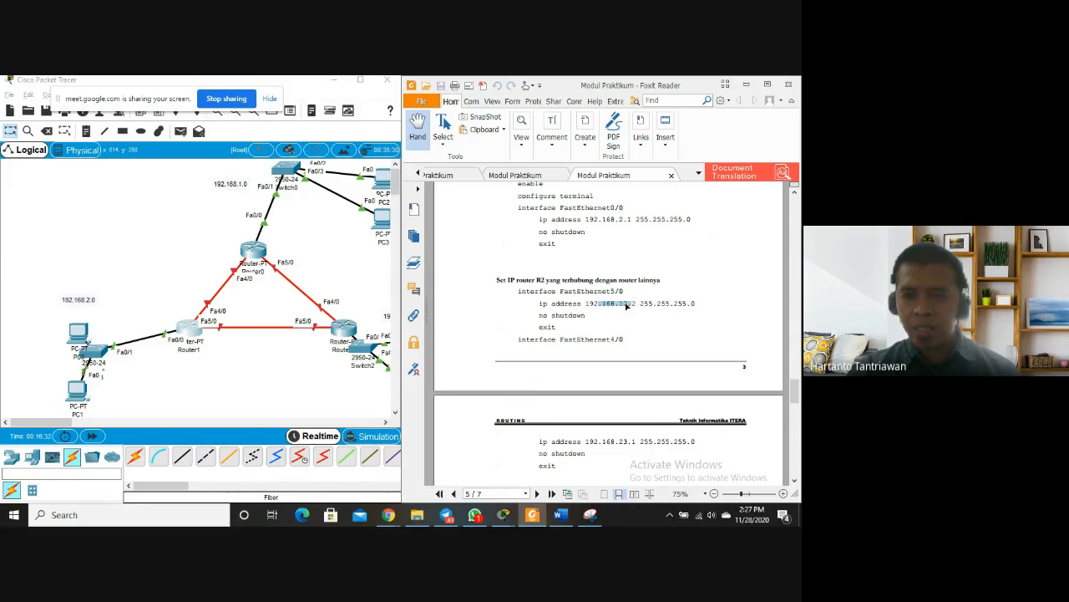
{"action": "left_click", "coordinate": [626, 305]}
{"action": "double_click", "coordinate": [622, 304]}
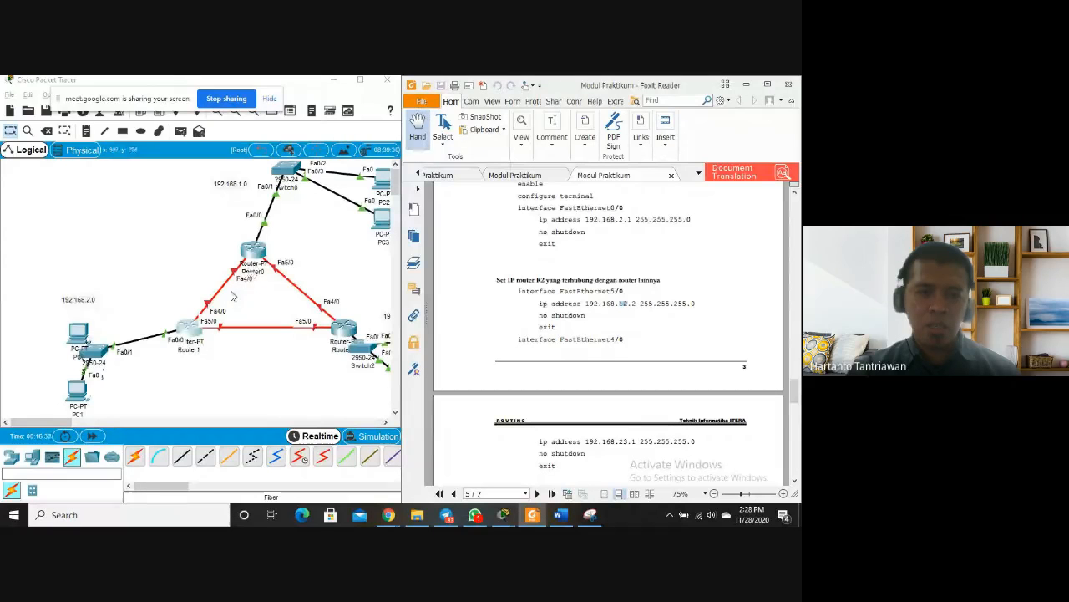
{"action": "left_click_drag", "start_coordinate": [638, 306], "coordinate": [618, 304]}
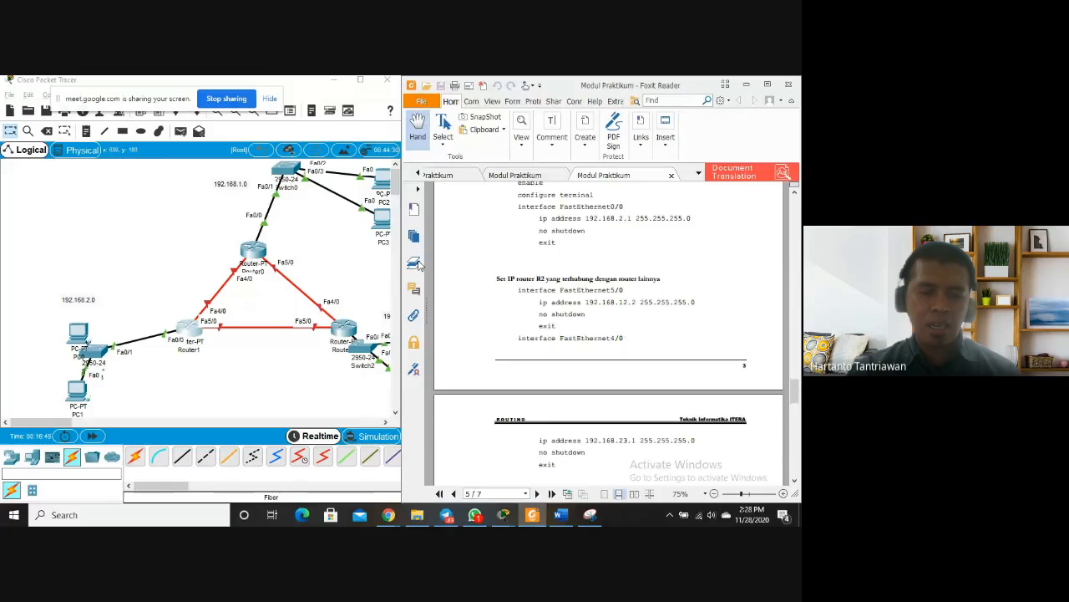
Bring Router1's command-line window to the front over the Cisco Packet Tracer topology
{"action": "key", "text": "alt+Tab"}
{"action": "left_click", "coordinate": [324, 200]}
{"action": "key", "text": "alt+Tab"}
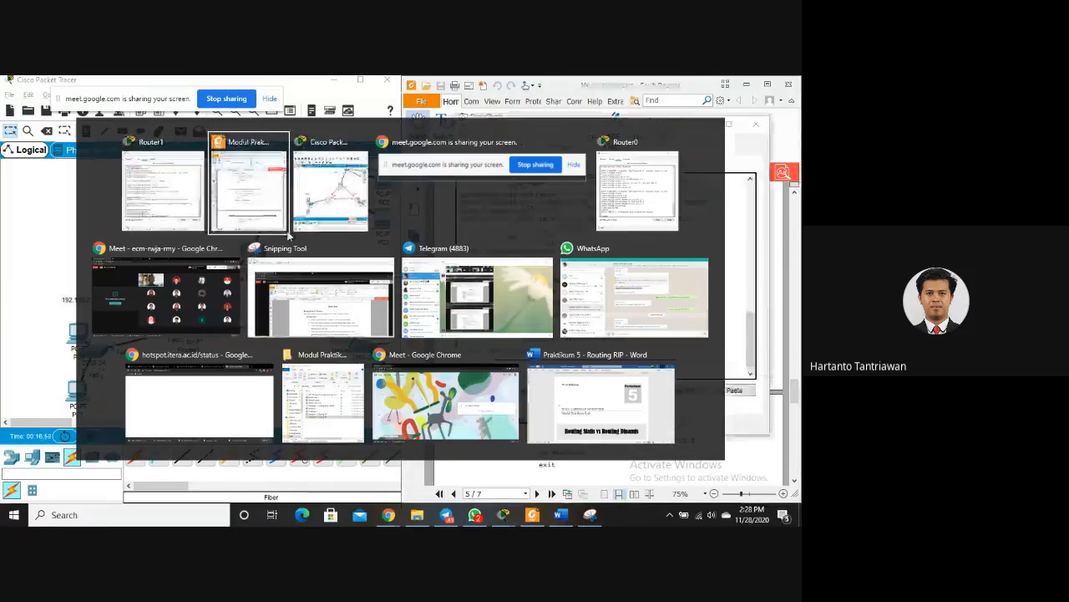
{"action": "left_click", "coordinate": [172, 192]}
{"action": "left_click_drag", "start_coordinate": [626, 132], "coordinate": [438, 152]}
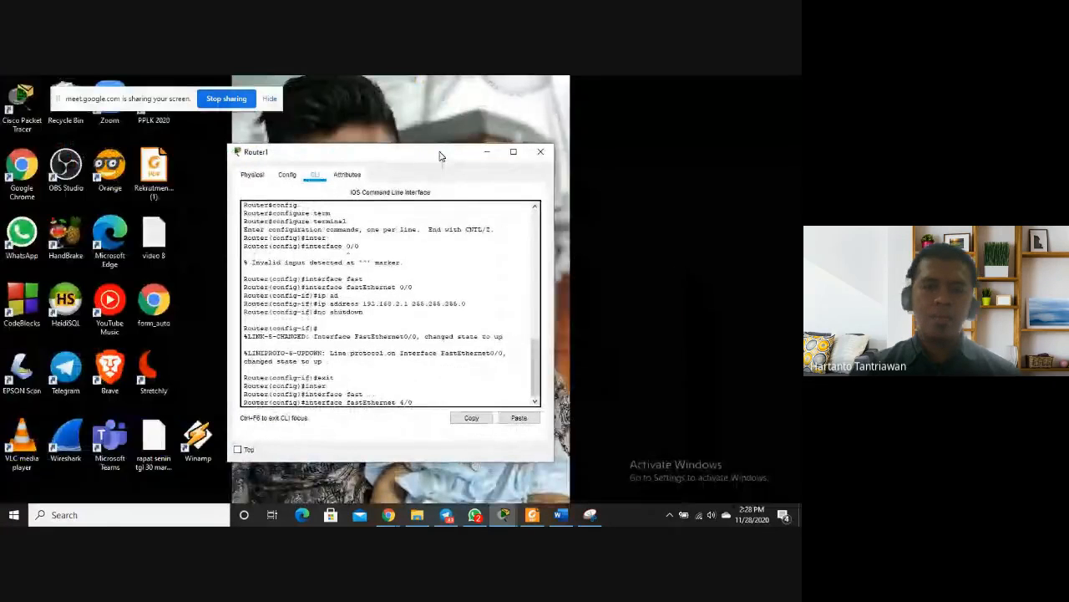
{"action": "key", "text": "alt+Tab"}
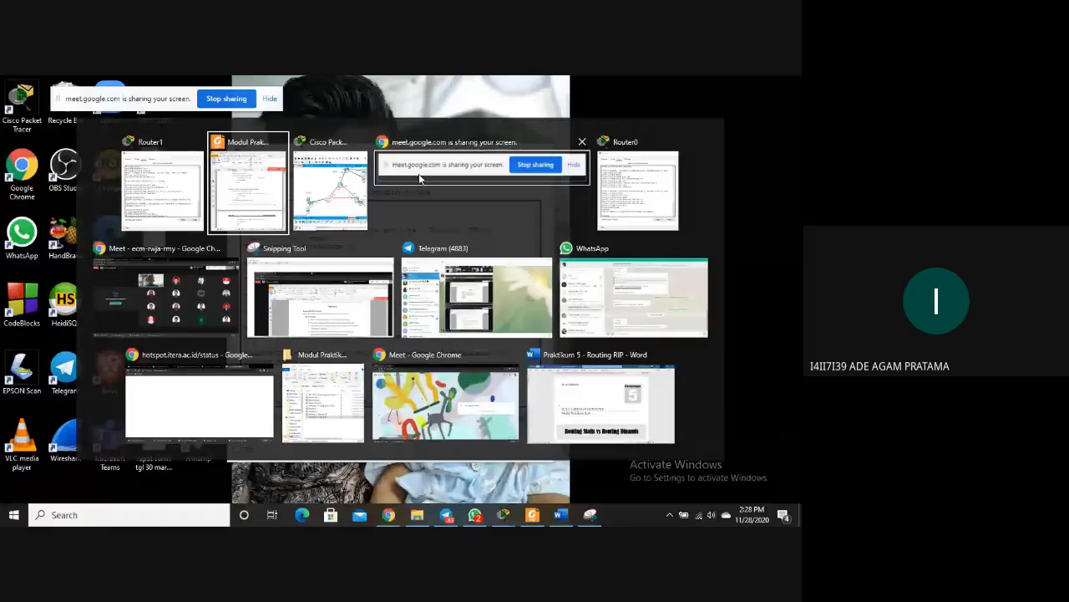
{"action": "key", "text": "alt+Tab"}
{"action": "key", "text": "alt+Tab"}
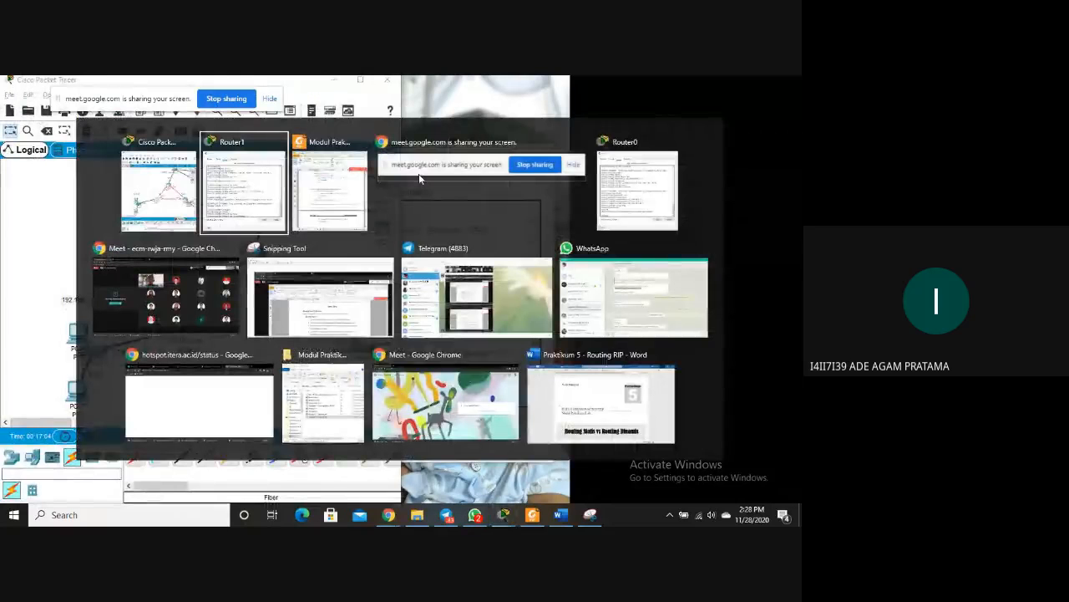
{"action": "left_click", "coordinate": [241, 187]}
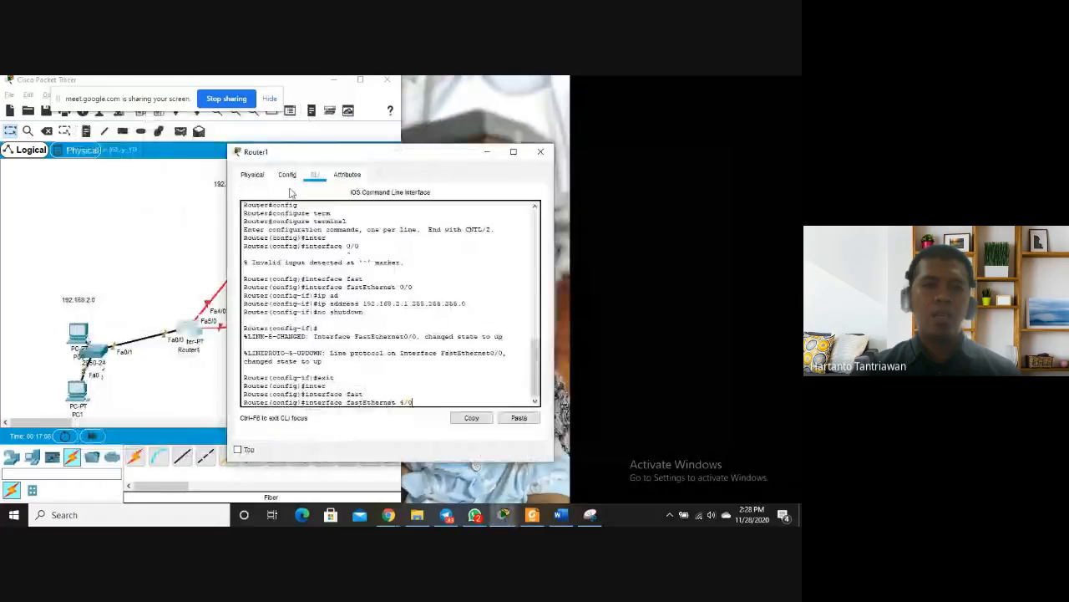
Show the Modul Praktikum manual again and place Router1's command-line window so the R2 addresses stay readable beside it
{"action": "key", "text": "alt+Tab"}
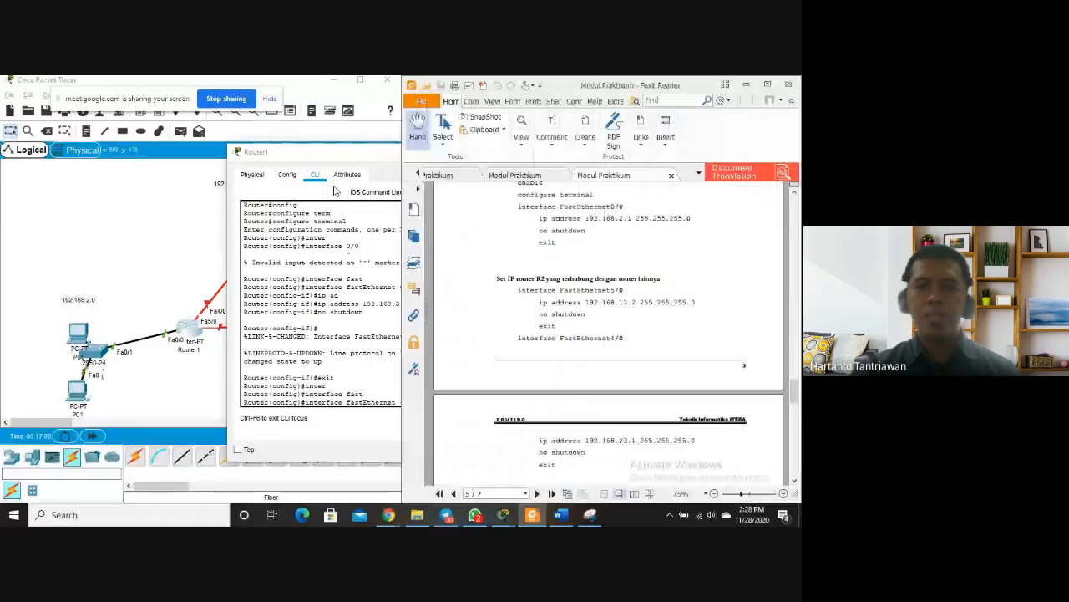
{"action": "key", "text": "alt+Tab"}
{"action": "key", "text": "alt+Tab"}
{"action": "key", "text": "alt+Tab"}
{"action": "key", "text": "alt+Tab"}
{"action": "key", "text": "alt+Tab"}
{"action": "key", "text": "alt+Tab"}
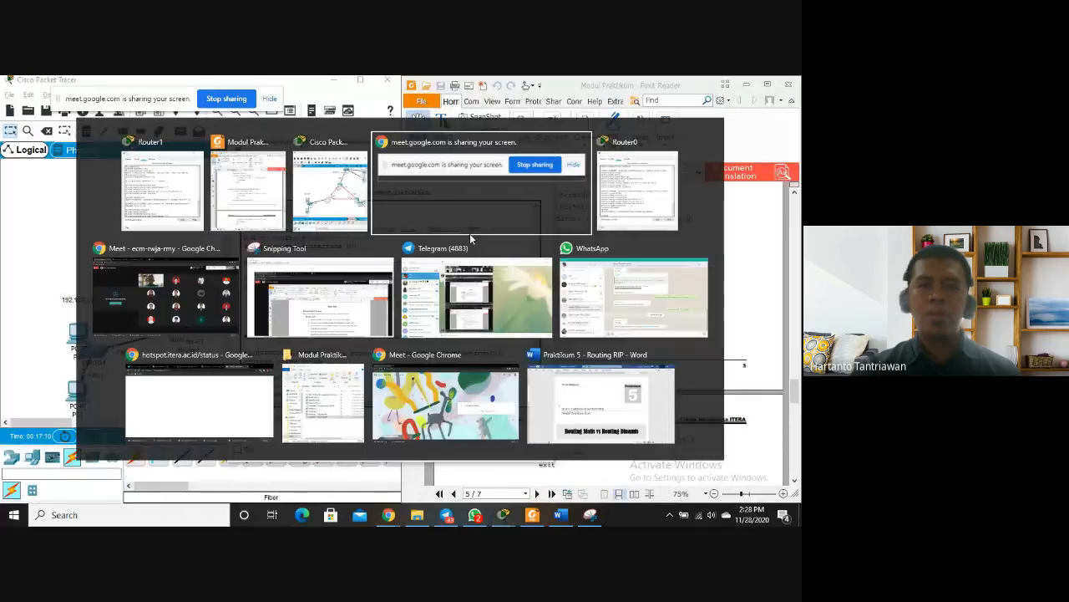
{"action": "key", "text": "Escape"}
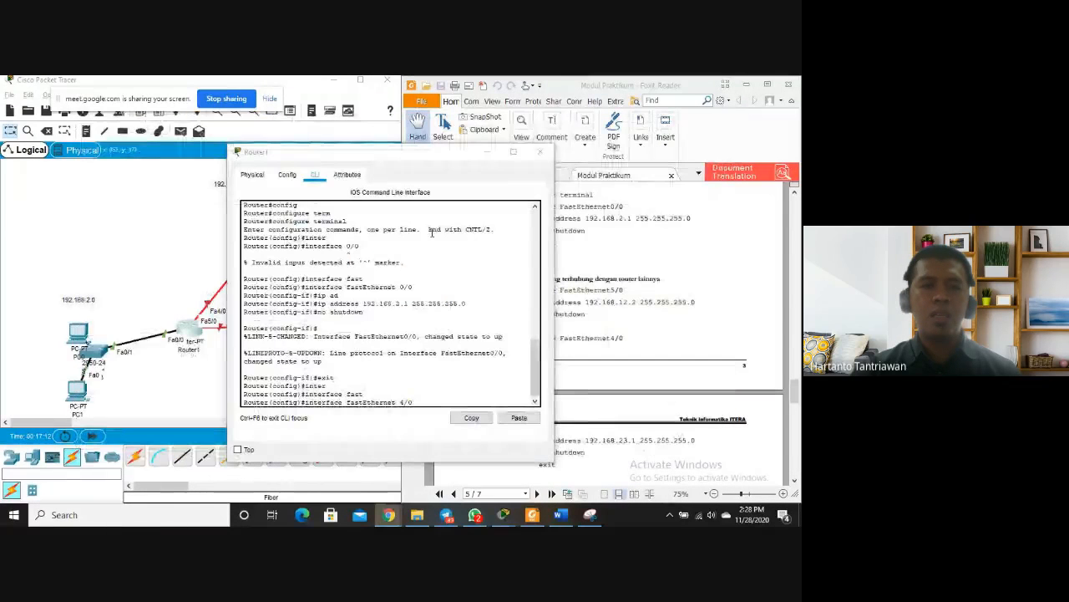
{"action": "left_click", "coordinate": [430, 161]}
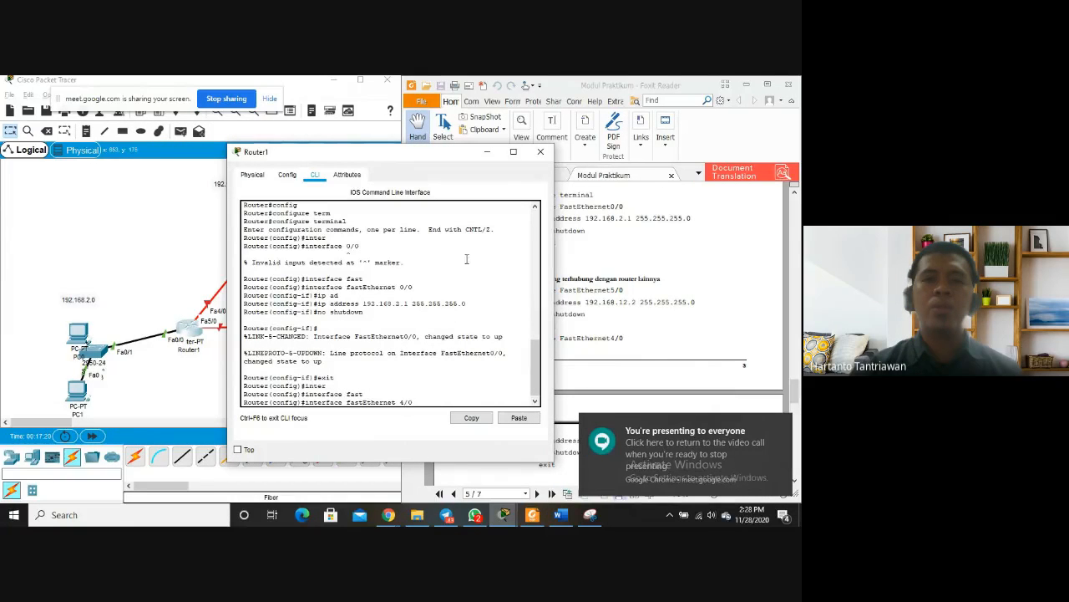
{"action": "left_click_drag", "start_coordinate": [438, 155], "coordinate": [393, 135]}
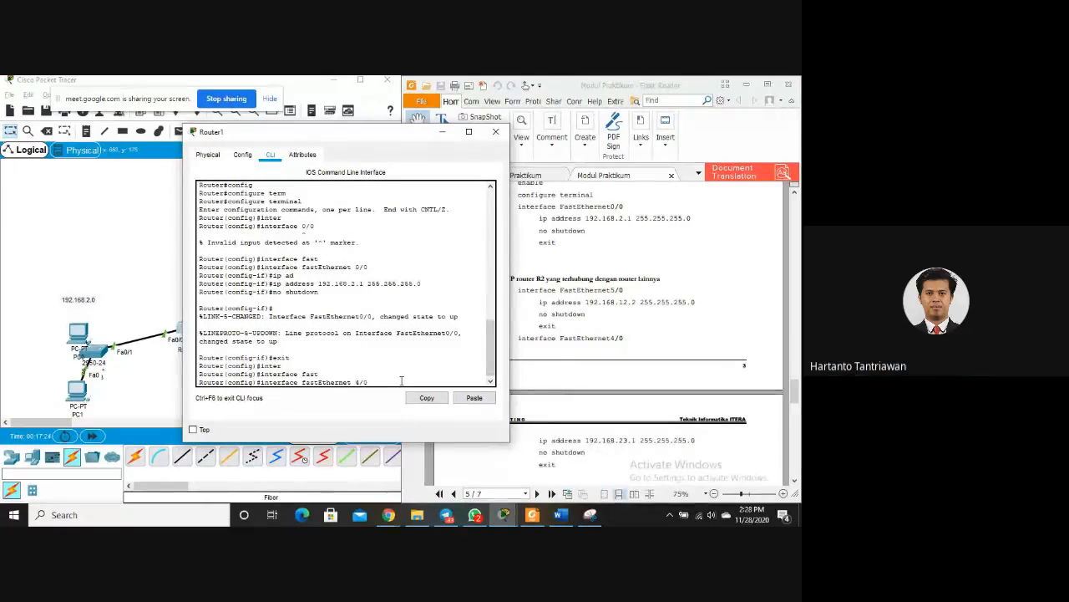
Enter Router1's FastEthernet 4/0 interface configuration and assign it the IP address 192.168.12.2 with mask 255.255.255.0
{"action": "key", "text": "Return"}
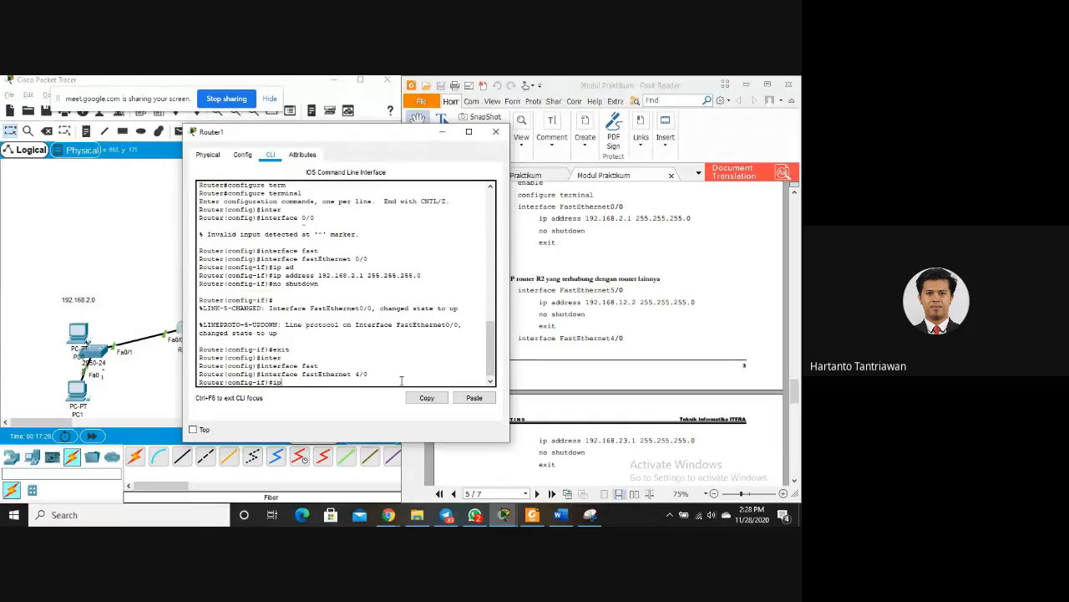
{"action": "type", "text": "ip ad"}
{"action": "key", "text": "Tab"}
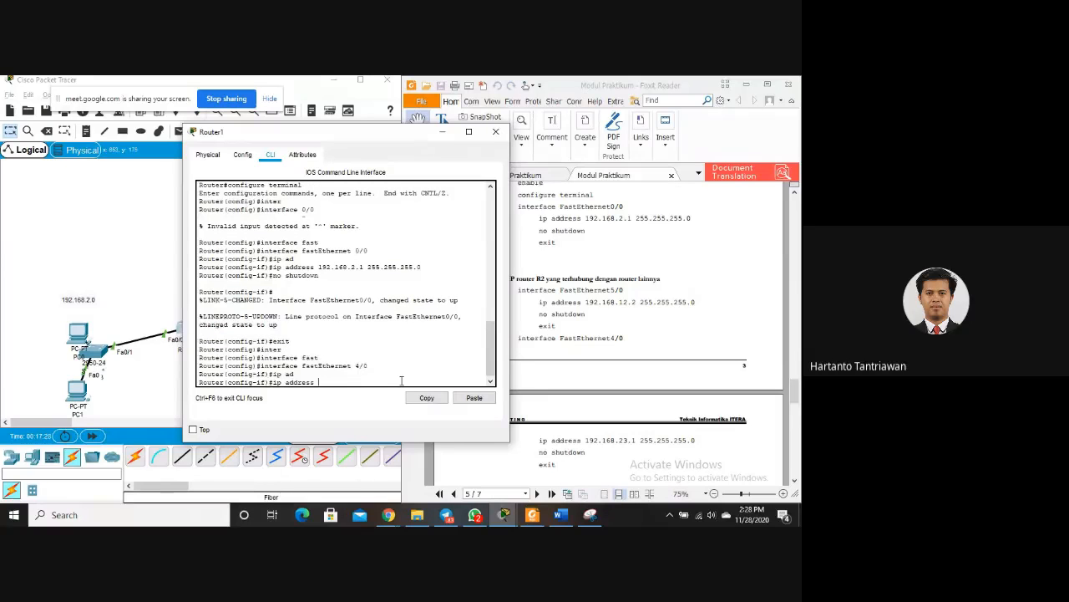
{"action": "type", "text": "192.168"}
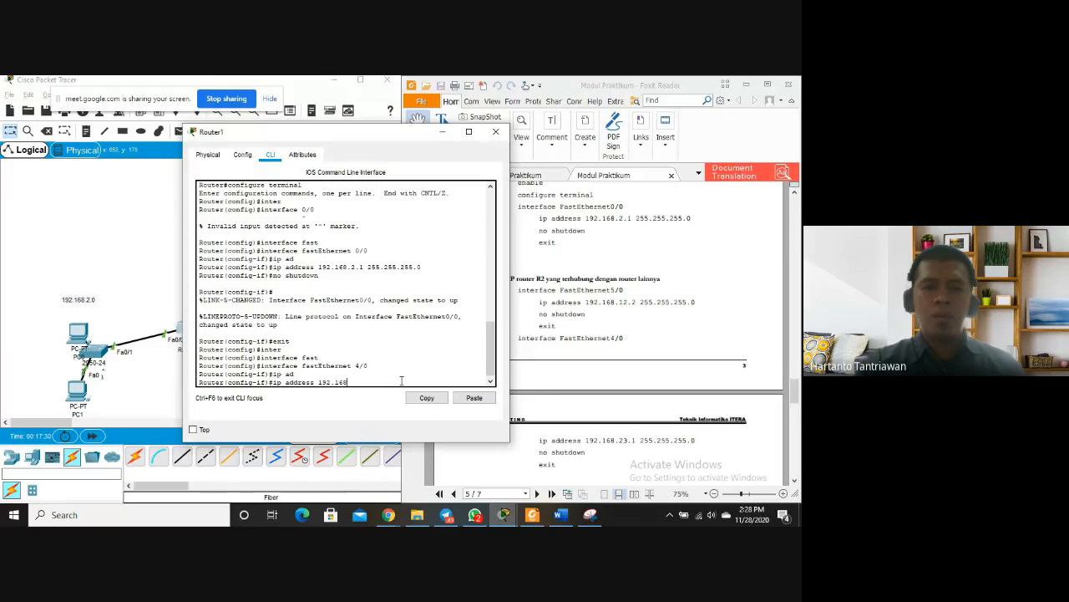
{"action": "type", "text": ".12.2 2"}
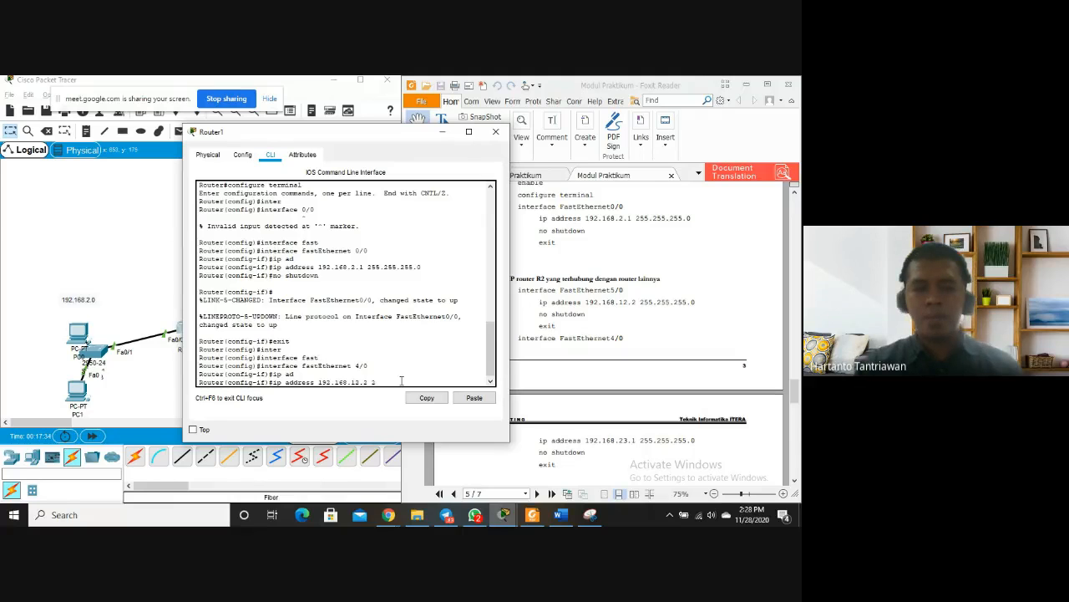
{"action": "type", "text": "55.255.255."}
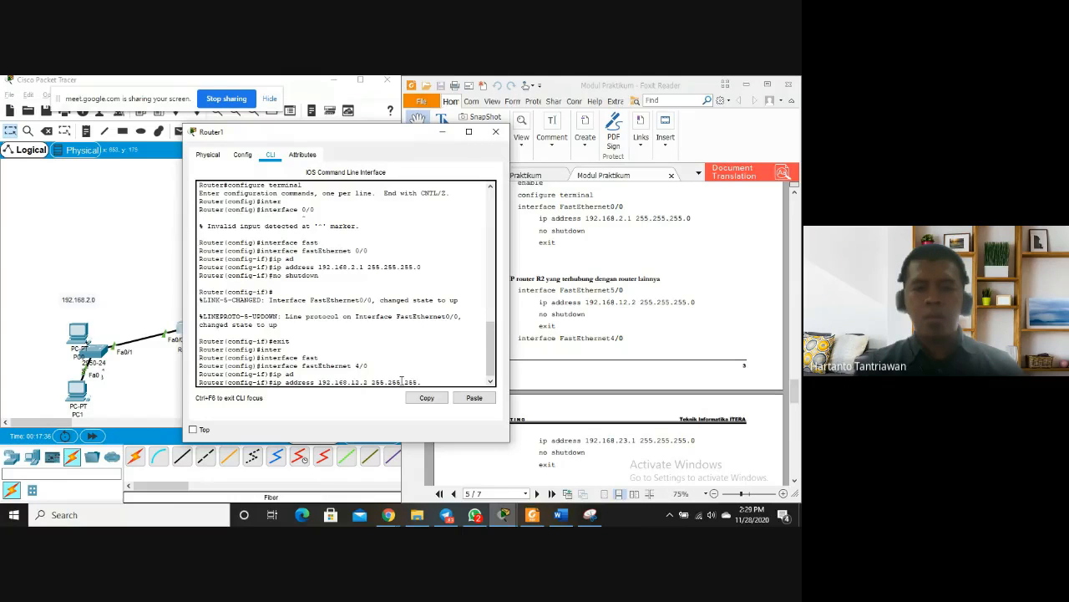
{"action": "type", "text": "0"}
{"action": "key", "text": "Return"}
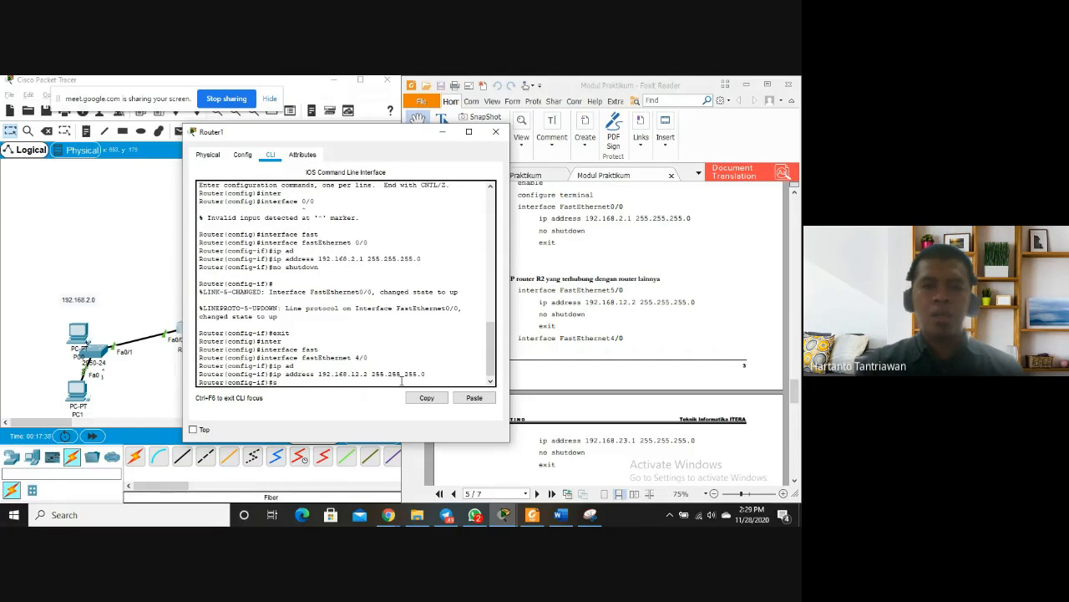
Enable Router1's FastEthernet 4/0 with no shutdown and exit back to global configuration mode
{"action": "type", "text": "no shutdown"}
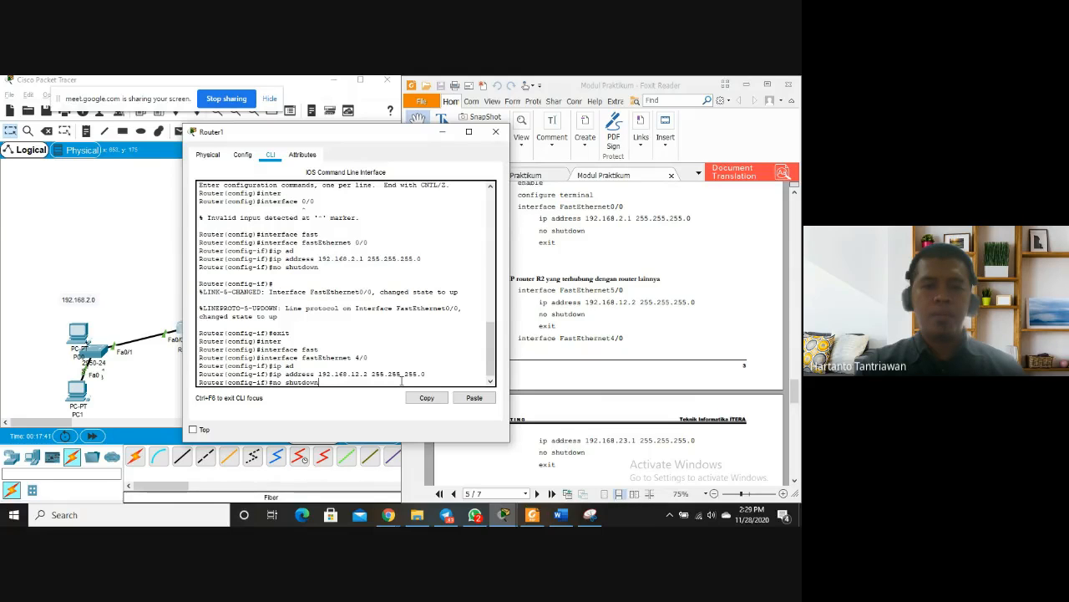
{"action": "key", "text": "Return"}
{"action": "type", "text": "ex"}
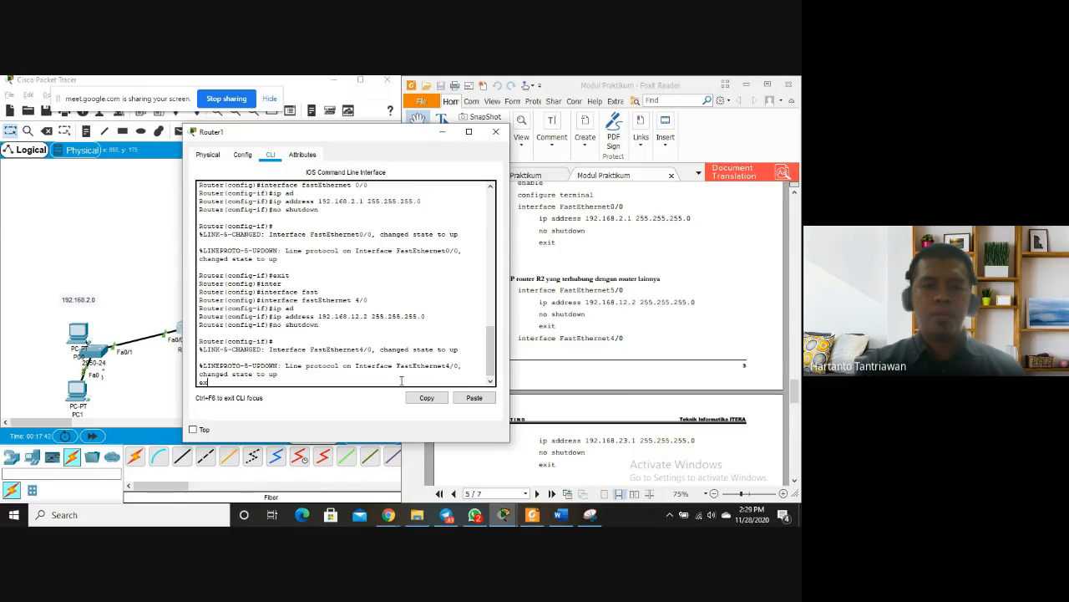
{"action": "key", "text": "Return"}
{"action": "type", "text": "er(config-if)#e"}
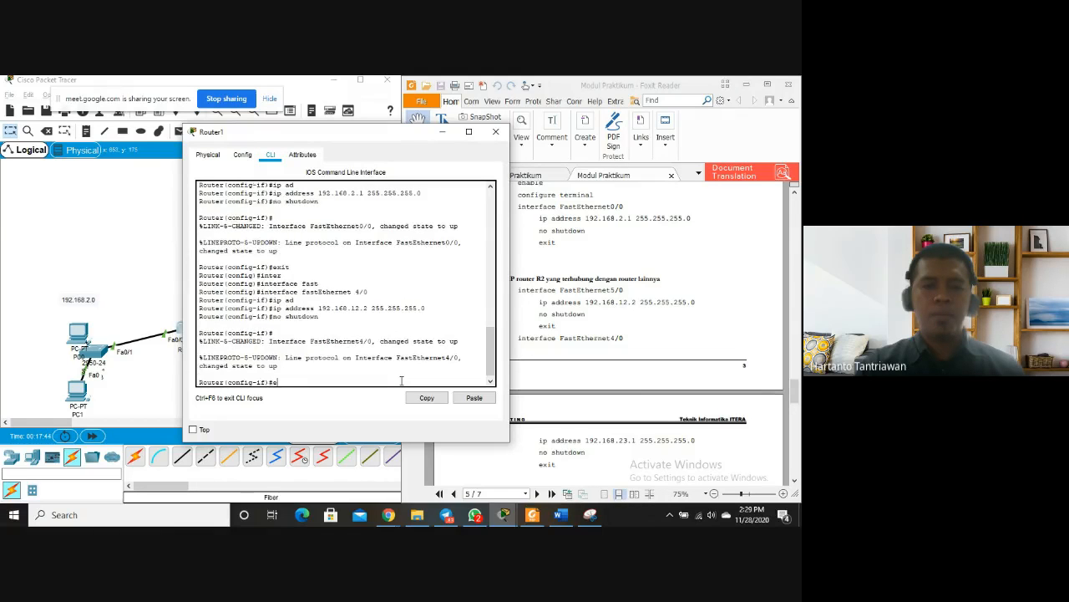
{"action": "type", "text": "x"}
{"action": "key", "text": "Return"}
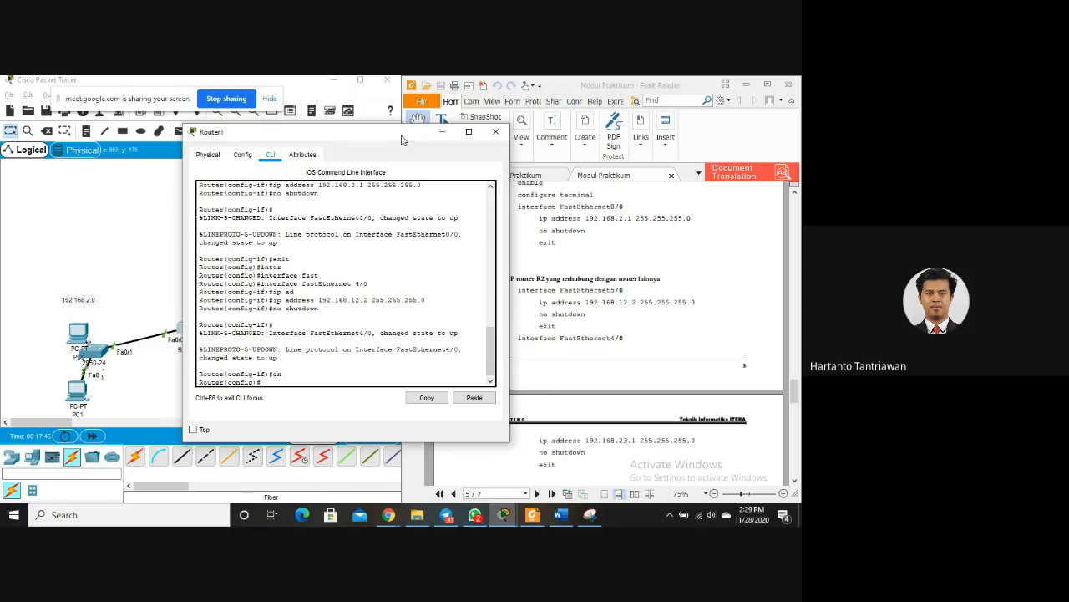
Uncover the topology and spread out the 192.168.2.0 network by moving PC0 and PC1 away from Switch1 and shifting the switch slightly toward Router1
{"action": "left_click_drag", "start_coordinate": [360, 131], "coordinate": [535, 127]}
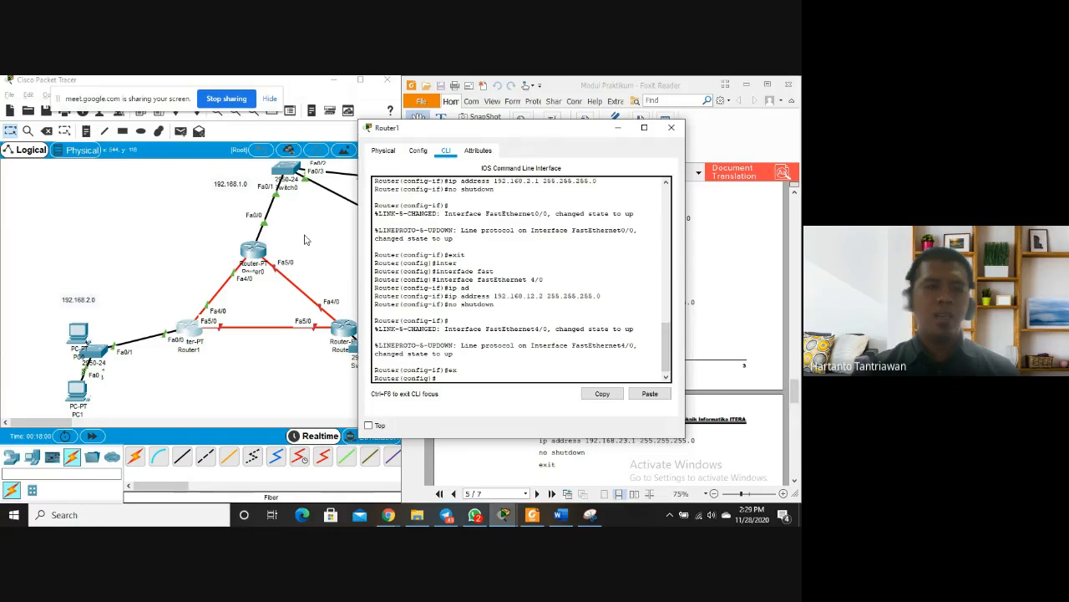
{"action": "left_click_drag", "start_coordinate": [82, 335], "coordinate": [48, 337]}
{"action": "left_click_drag", "start_coordinate": [77, 399], "coordinate": [46, 387]}
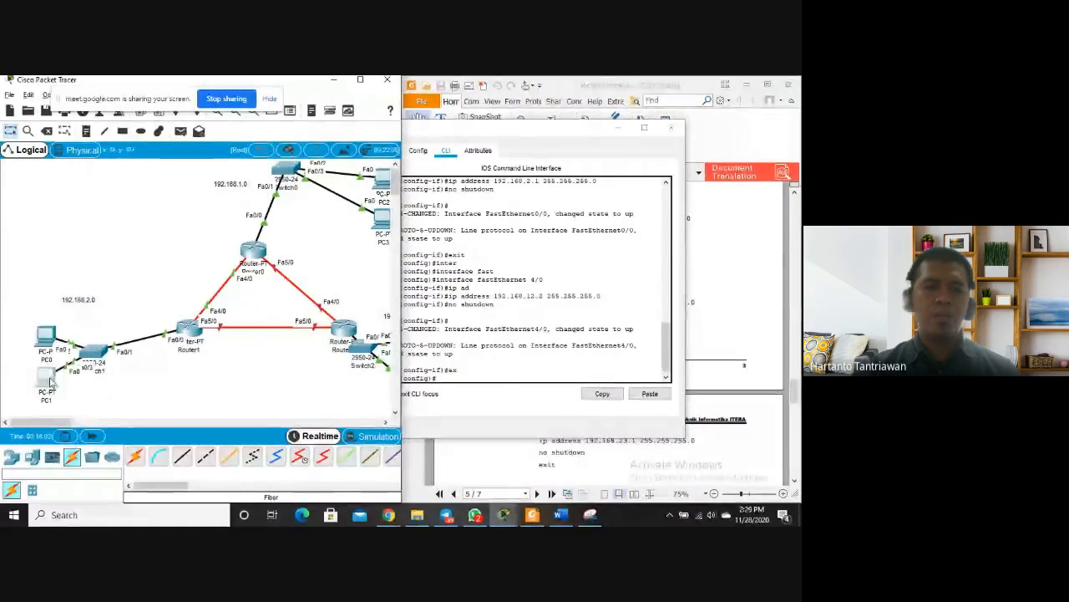
{"action": "left_click_drag", "start_coordinate": [94, 351], "coordinate": [105, 349]}
Place Router1's command-line window so the manual stays readable and enter the configuration of interface FastEthernet 5/0
{"action": "left_click_drag", "start_coordinate": [561, 136], "coordinate": [356, 147]}
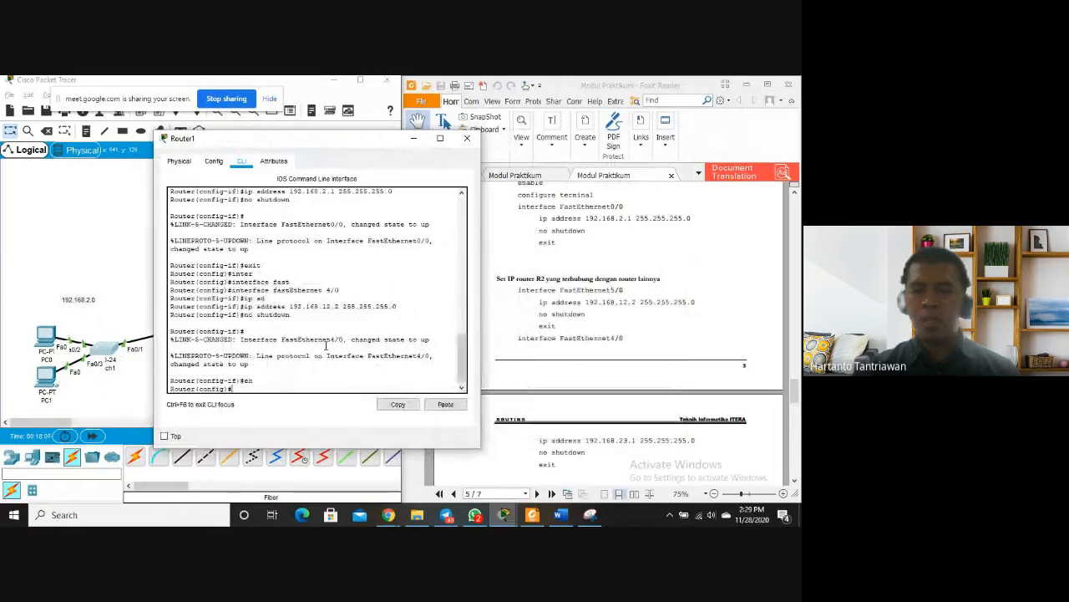
{"action": "type", "text": "int"}
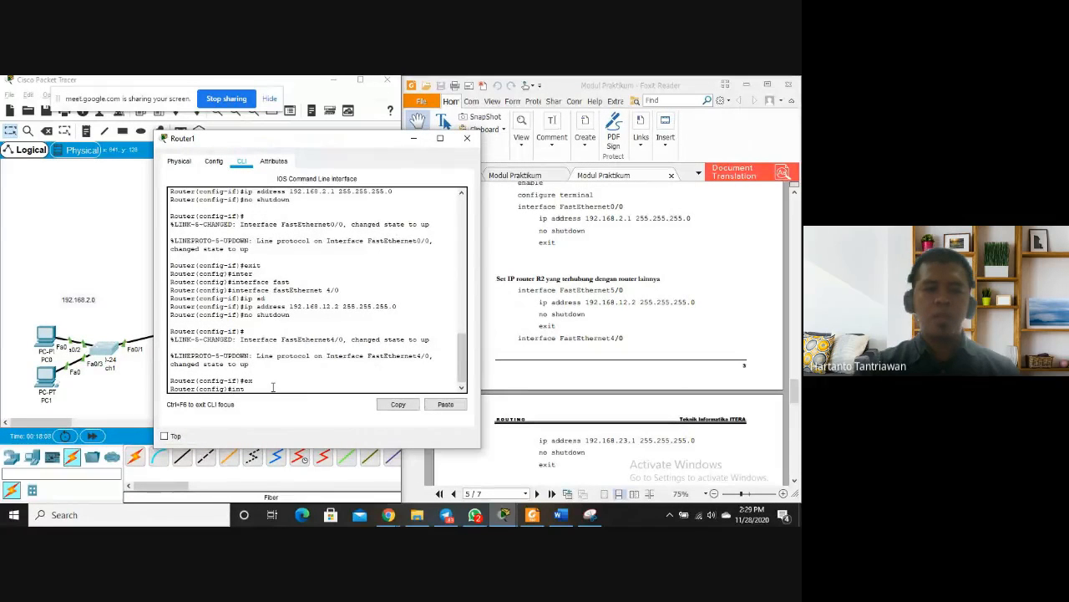
{"action": "type", "text": "er"}
{"action": "key", "text": "Tab"}
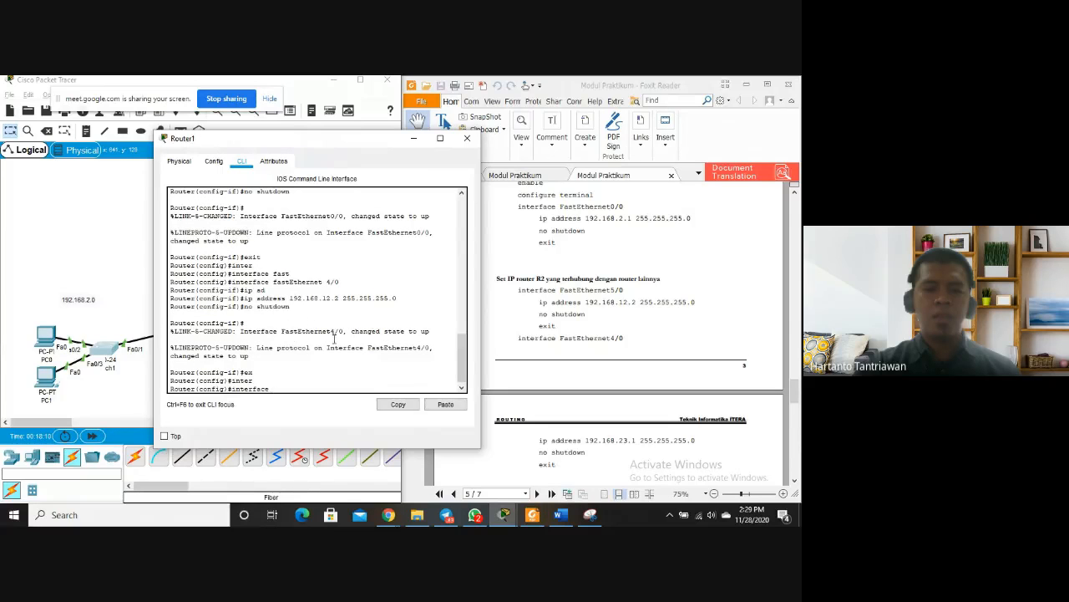
{"action": "type", "text": "fast"}
{"action": "key", "text": "Tab"}
{"action": "type", "text": "4"}
{"action": "type", "text": "/"}
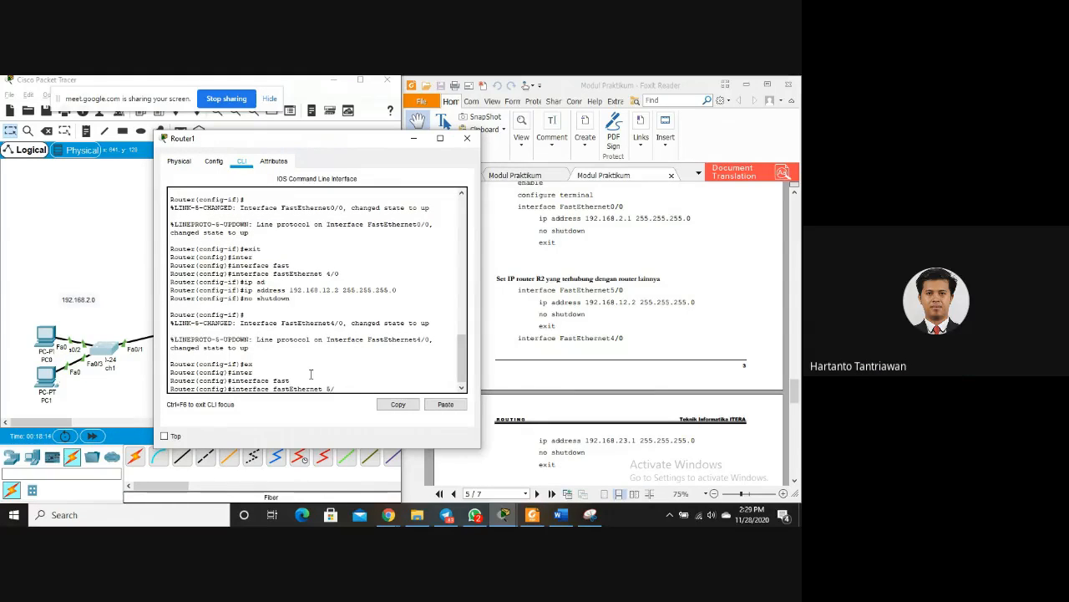
{"action": "type", "text": "0"}
{"action": "key", "text": "Return"}
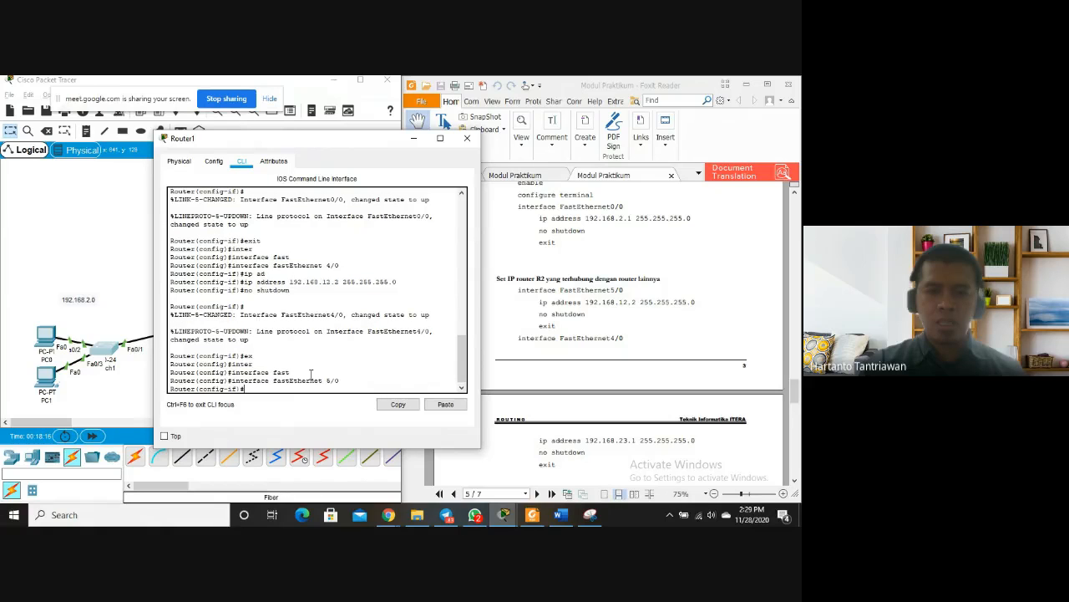
Find the manual's address for R2's second inter-router interface and begin the FastEthernet 5/0 address command with 192.168.23.1
{"action": "scroll", "coordinate": [595, 333], "scroll_direction": "down", "scroll_amount": 3}
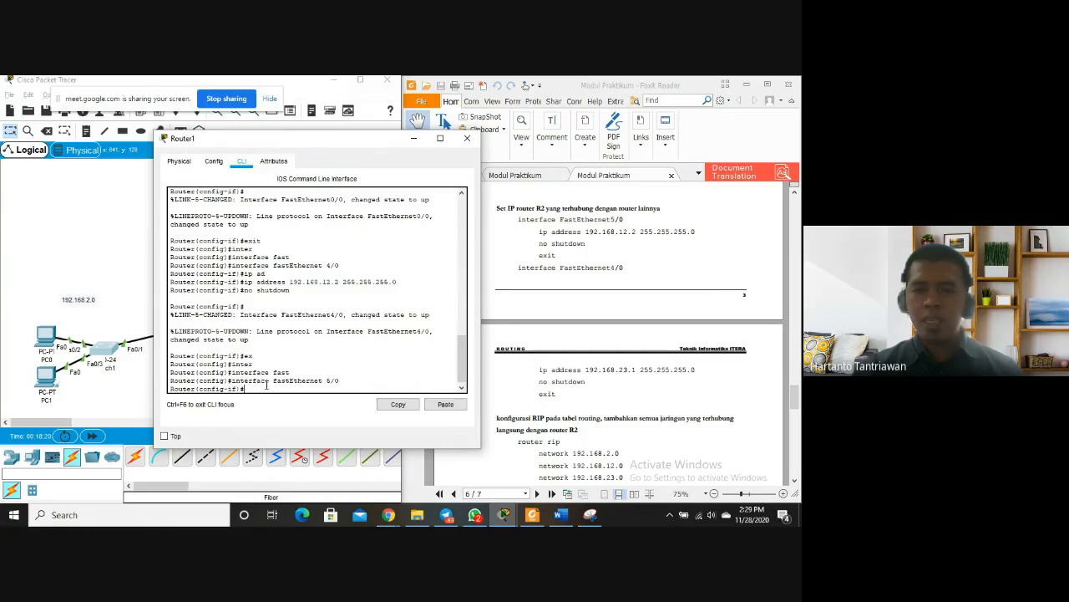
{"action": "type", "text": "ip ad"}
{"action": "key", "text": "Tab"}
{"action": "type", "text": "1"}
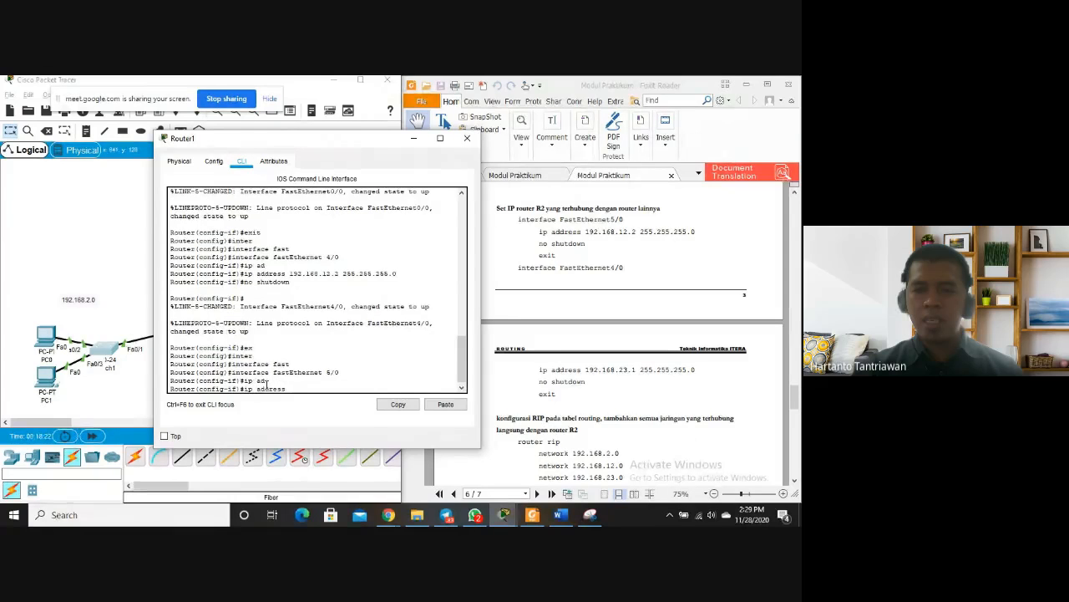
{"action": "type", "text": "92.168"}
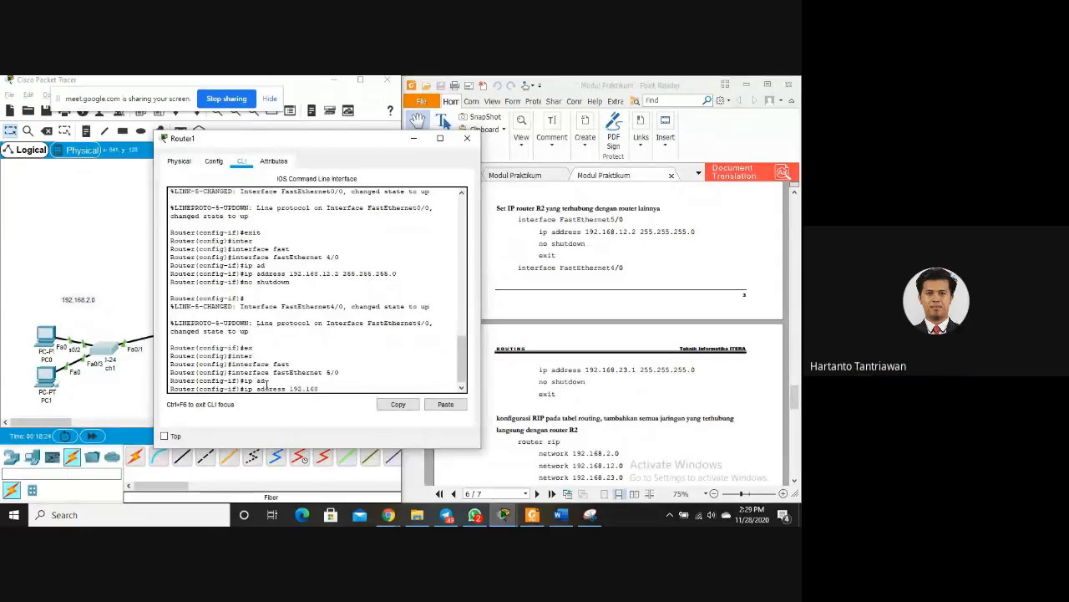
{"action": "type", "text": ".23.1"}
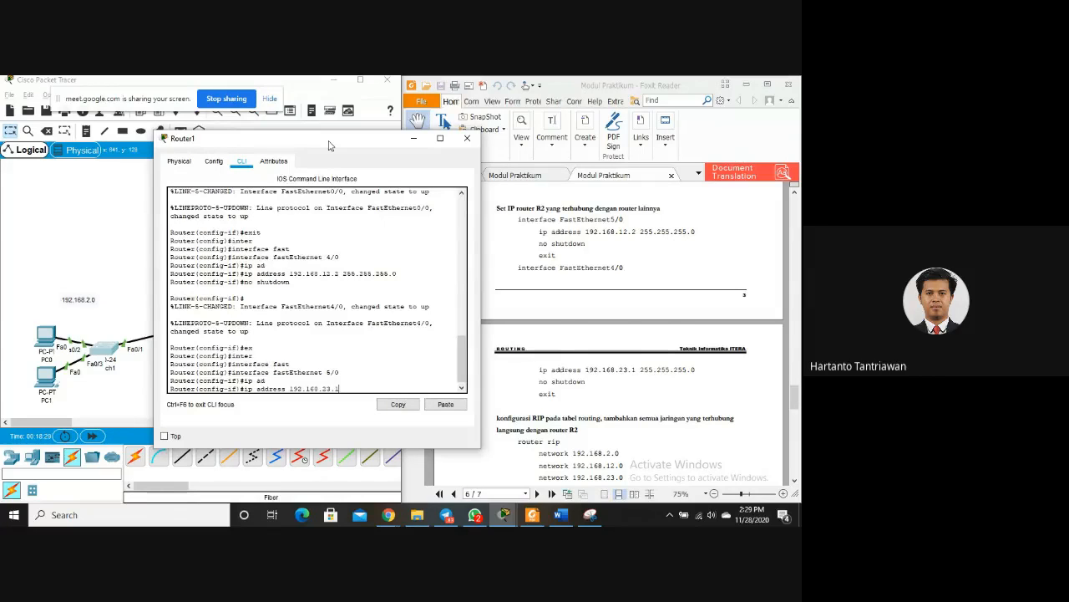
Move Router1's window off the topology and add the note 192.168.12.0 on the link between Router0 and Router1
{"action": "left_click_drag", "start_coordinate": [331, 140], "coordinate": [521, 127]}
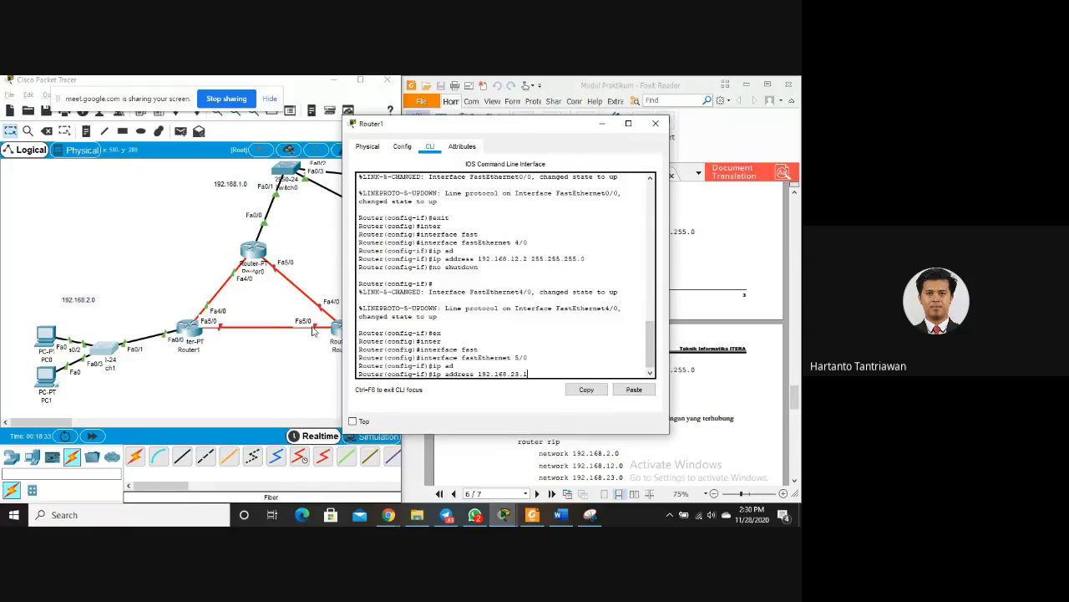
{"action": "left_click_drag", "start_coordinate": [556, 123], "coordinate": [337, 123]}
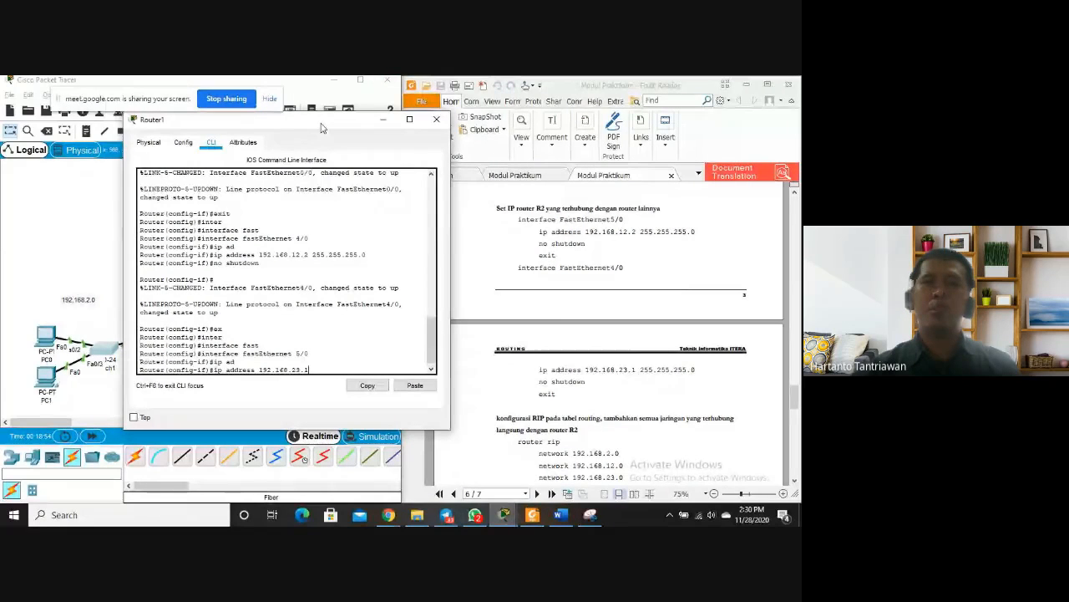
{"action": "left_click_drag", "start_coordinate": [322, 127], "coordinate": [511, 127]}
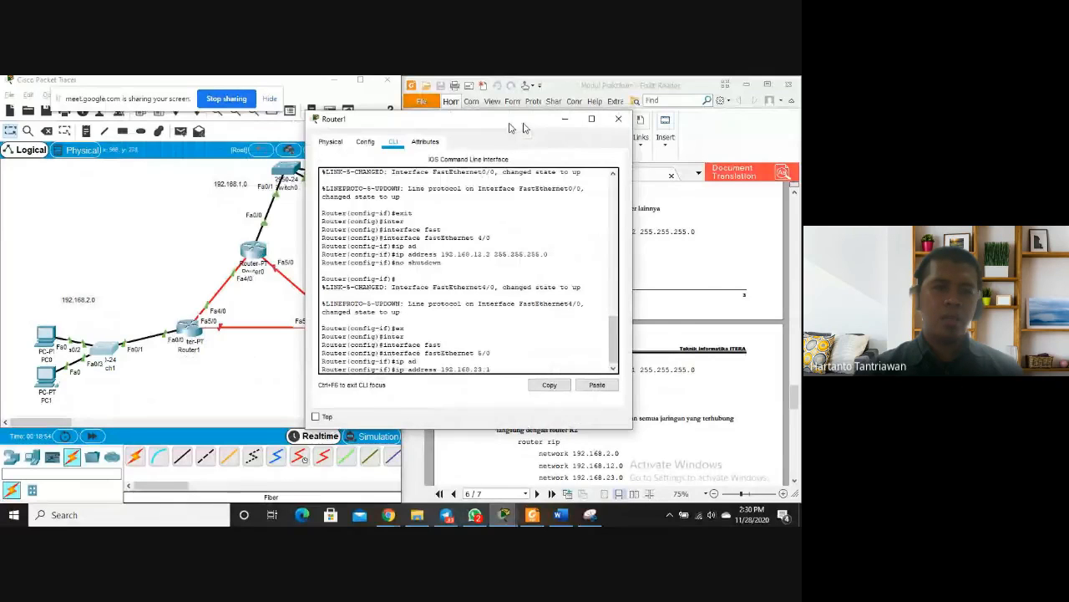
{"action": "left_click_drag", "start_coordinate": [511, 127], "coordinate": [576, 124]}
{"action": "left_click", "coordinate": [200, 288]}
{"action": "type", "text": "192"}
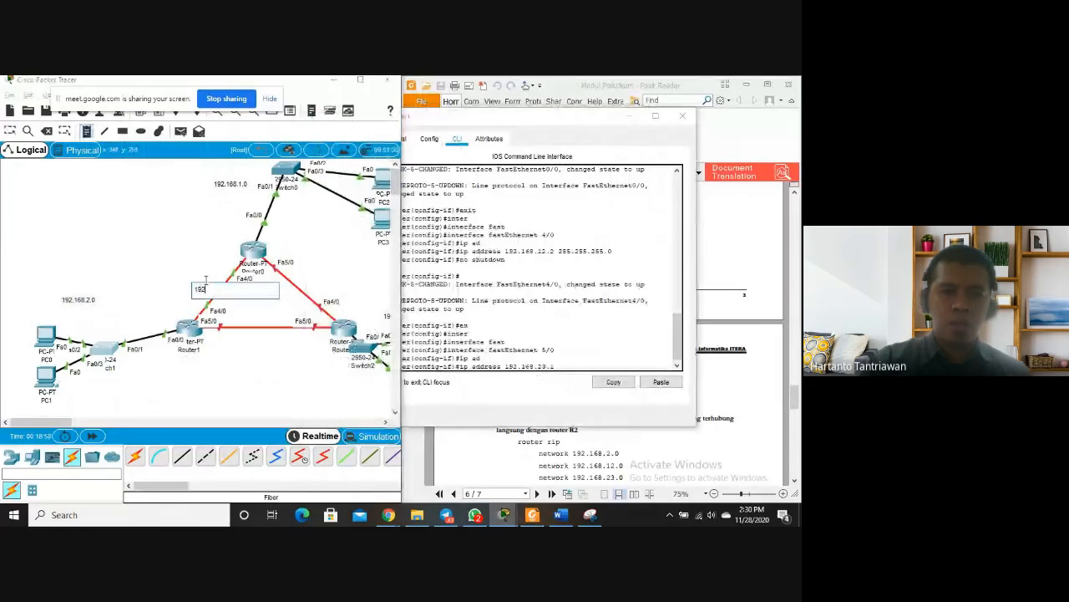
{"action": "type", "text": ".168.12.0"}
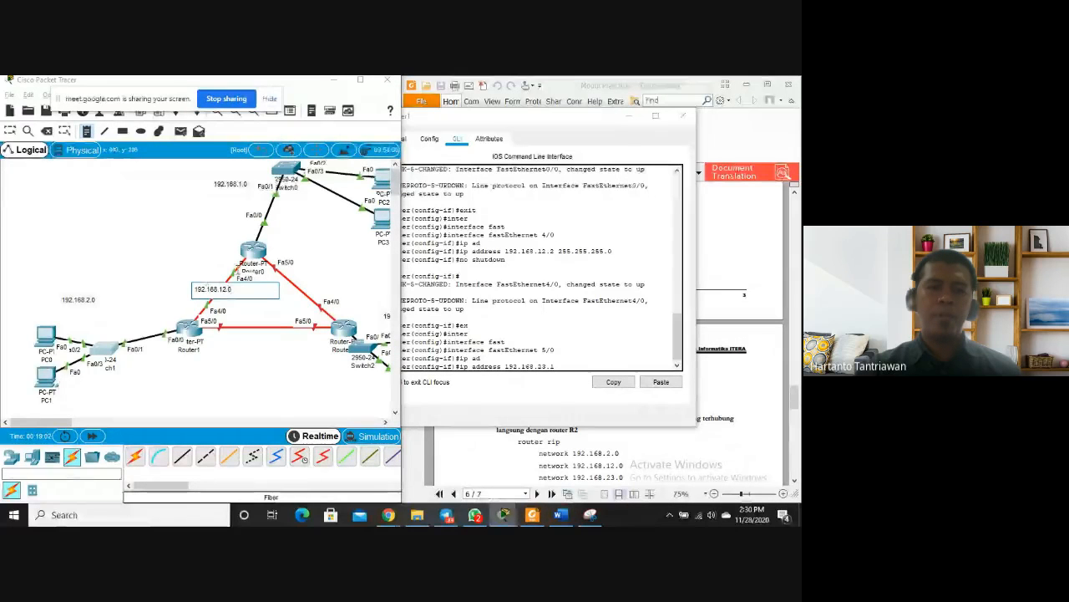
Add the note 192.168.23.0 on the link between Router1 and the third router
{"action": "left_click", "coordinate": [254, 321]}
{"action": "type", "text": "19"}
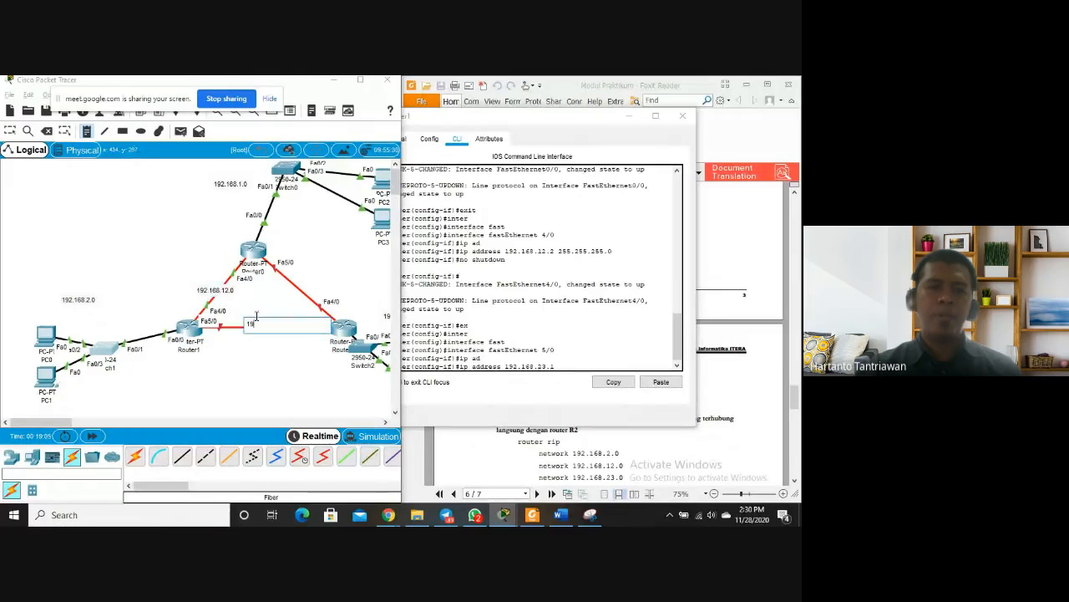
{"action": "type", "text": "2"}
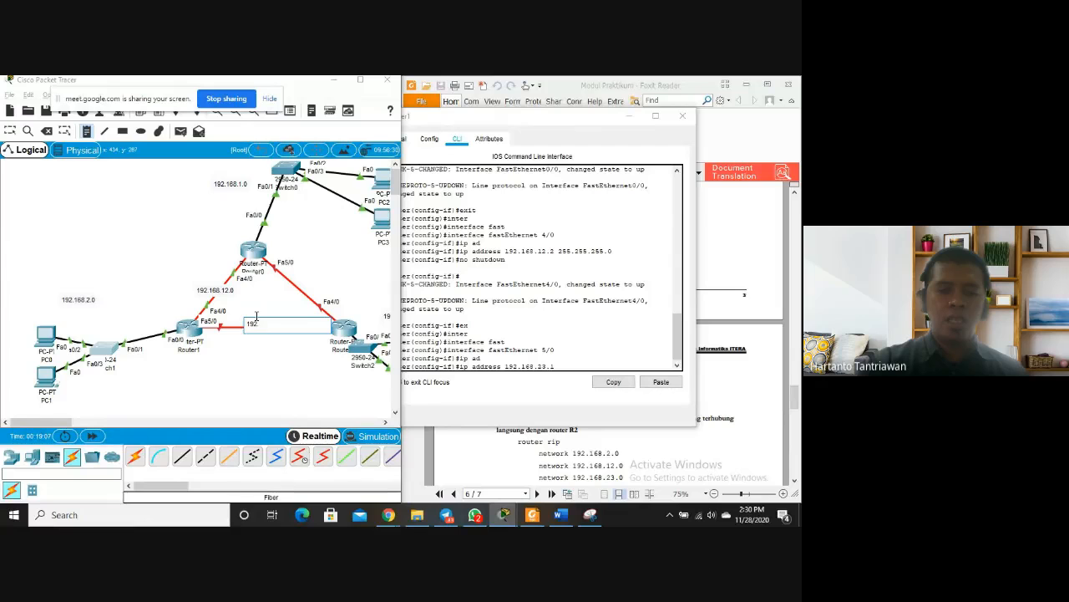
{"action": "type", "text": ".168"}
{"action": "key", "text": "BackSpace"}
{"action": "key", "text": "BackSpace"}
{"action": "type", "text": "168."}
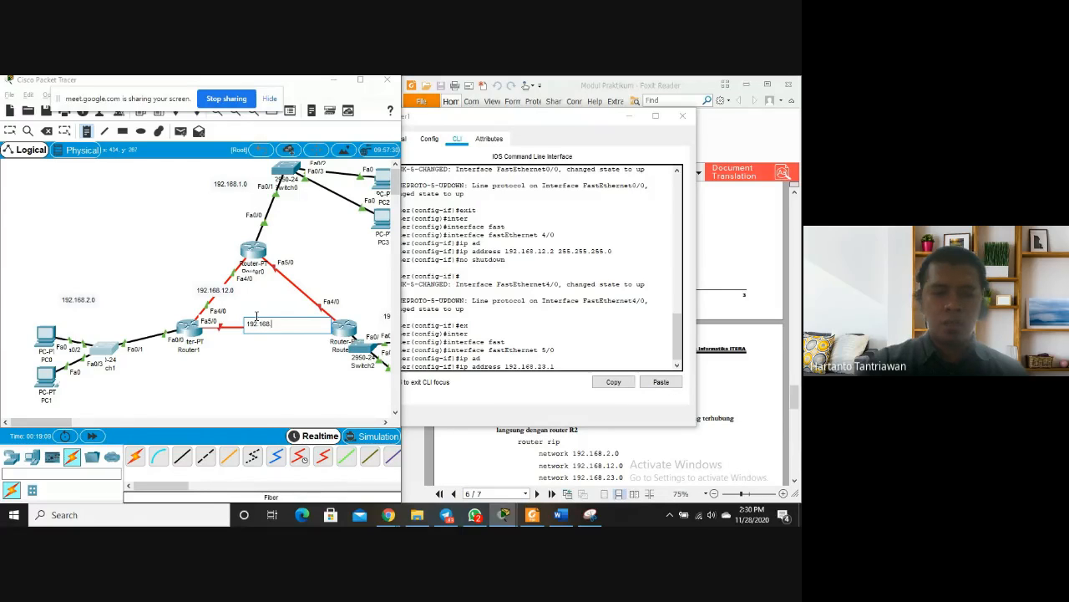
{"action": "type", "text": "23.0"}
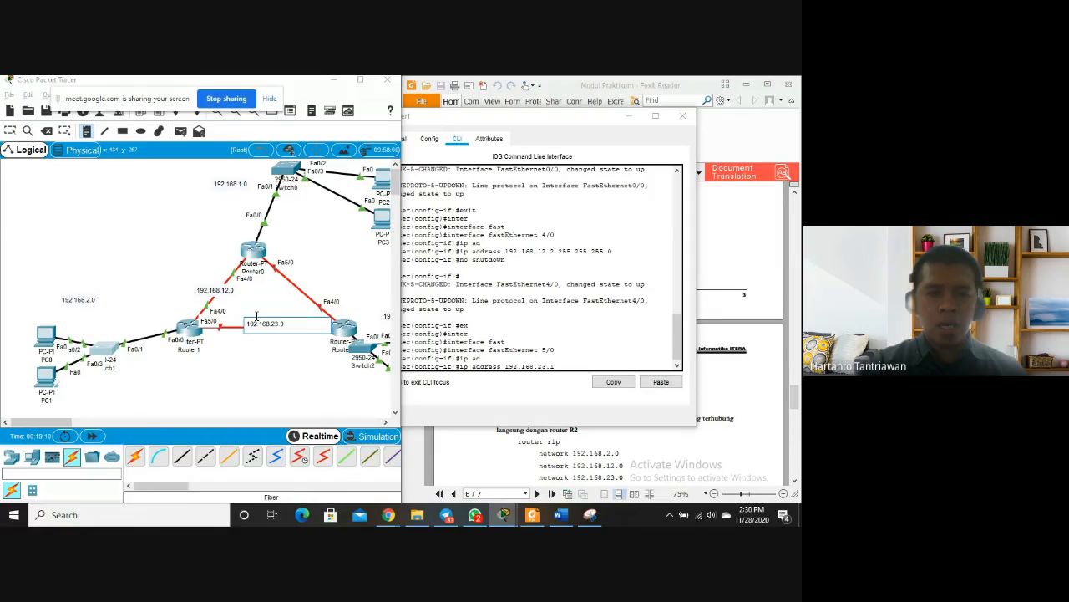
Add the note 192.168.13.0 on the link between Router0 and the third router and leave the note tool
{"action": "left_click", "coordinate": [296, 281]}
{"action": "type", "text": "192.168.13.0"}
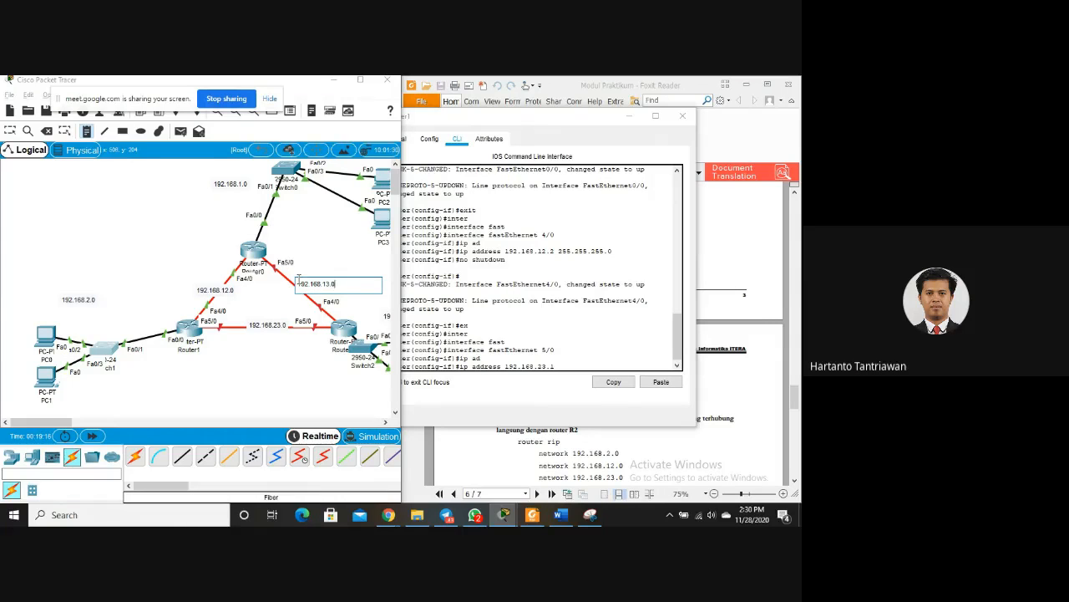
{"action": "left_click", "coordinate": [257, 288]}
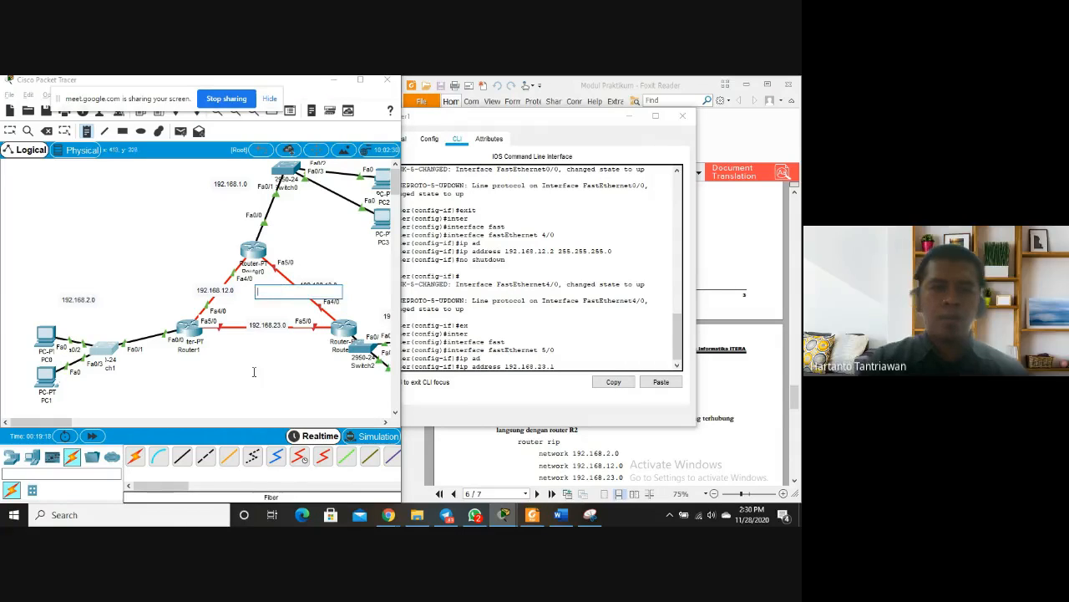
{"action": "key", "text": "Escape"}
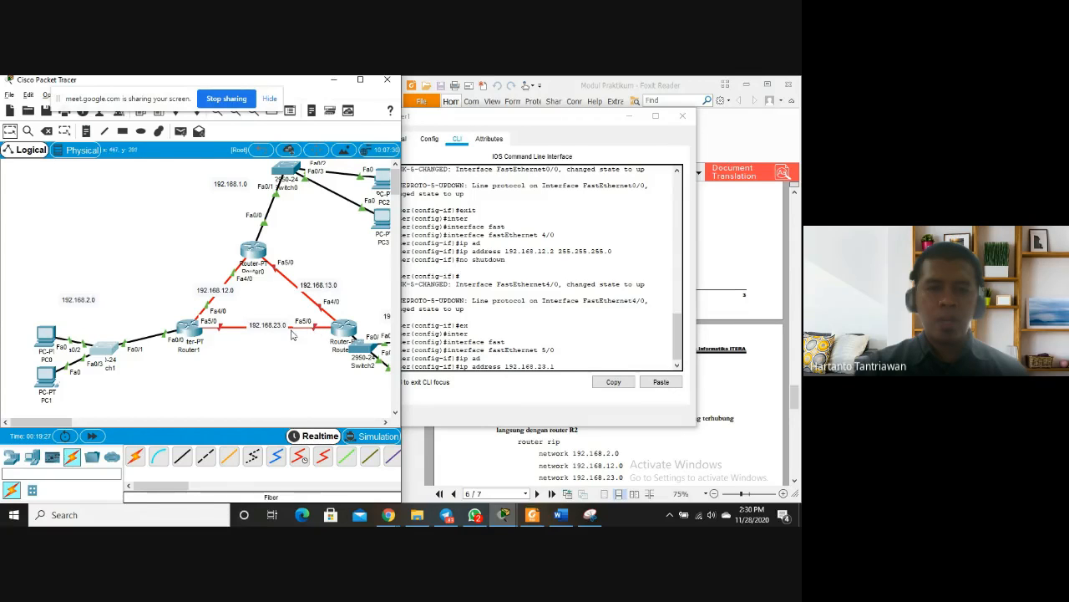
Complete the pending FastEthernet 5/0 address command on Router1 with the subnet mask 255.255.255.0 and run it
{"action": "left_click", "coordinate": [573, 364]}
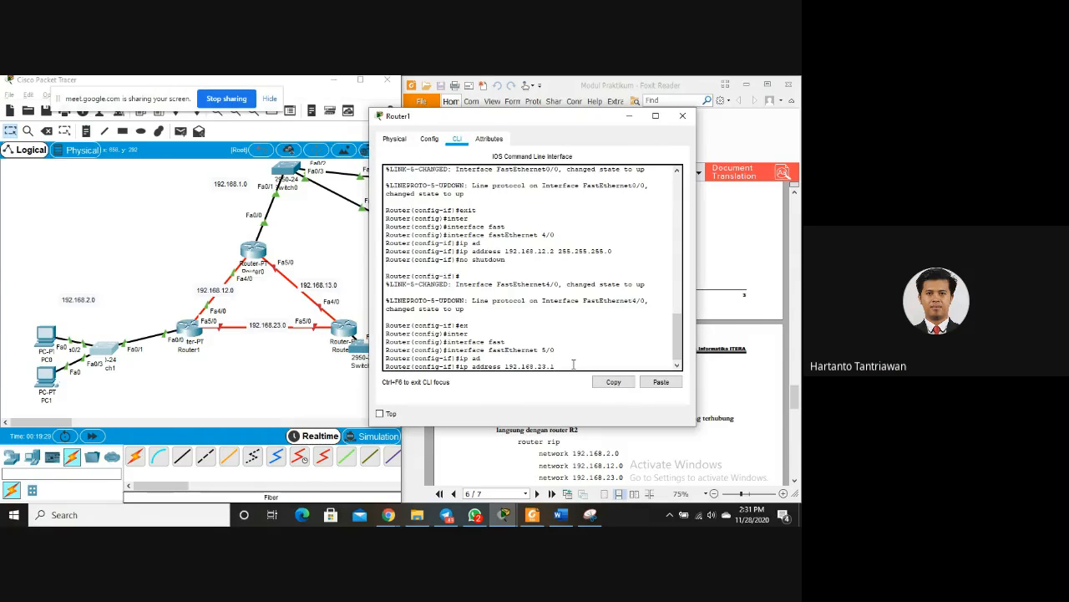
{"action": "type", "text": "55.255.255.0"}
{"action": "key", "text": "Return"}
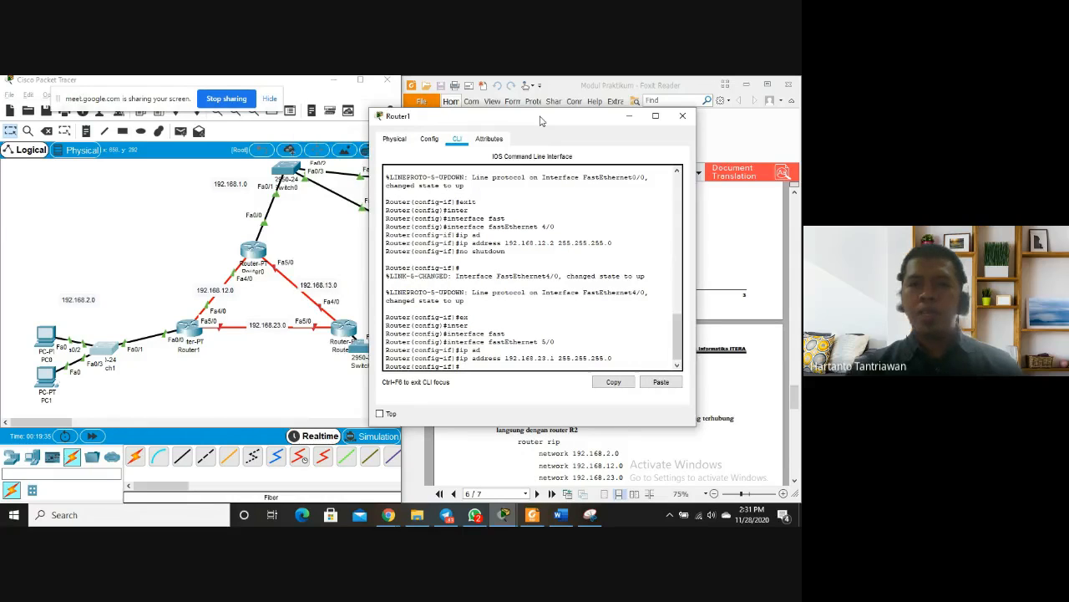
Enable FastEthernet 5/0 on Router1 with no shutdown and exit its interface configuration
{"action": "left_click_drag", "start_coordinate": [540, 121], "coordinate": [347, 118]}
{"action": "type", "text": "no"}
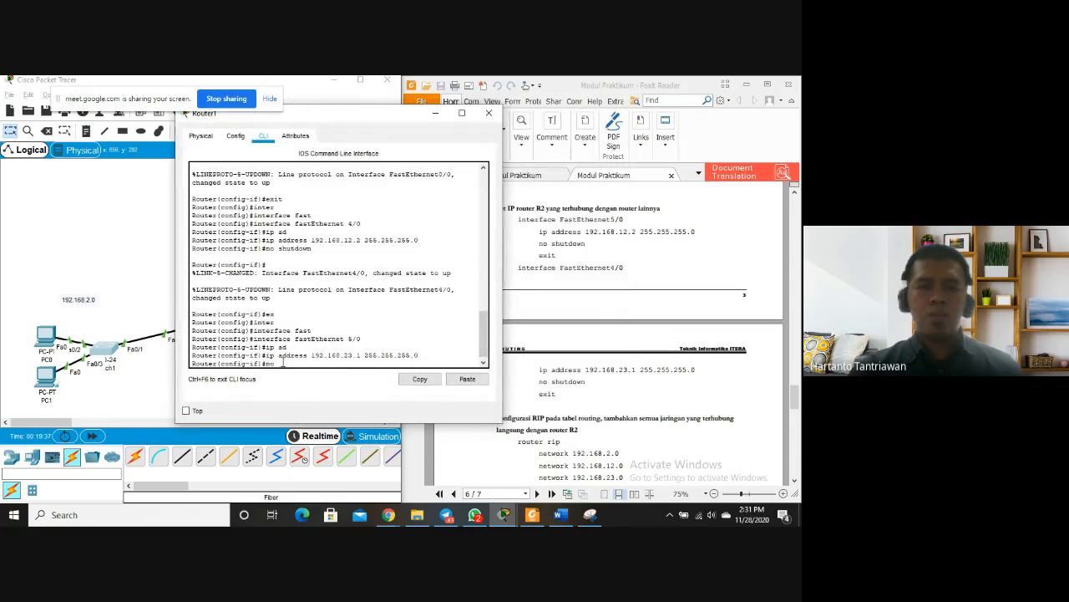
{"action": "type", "text": " shutdow"}
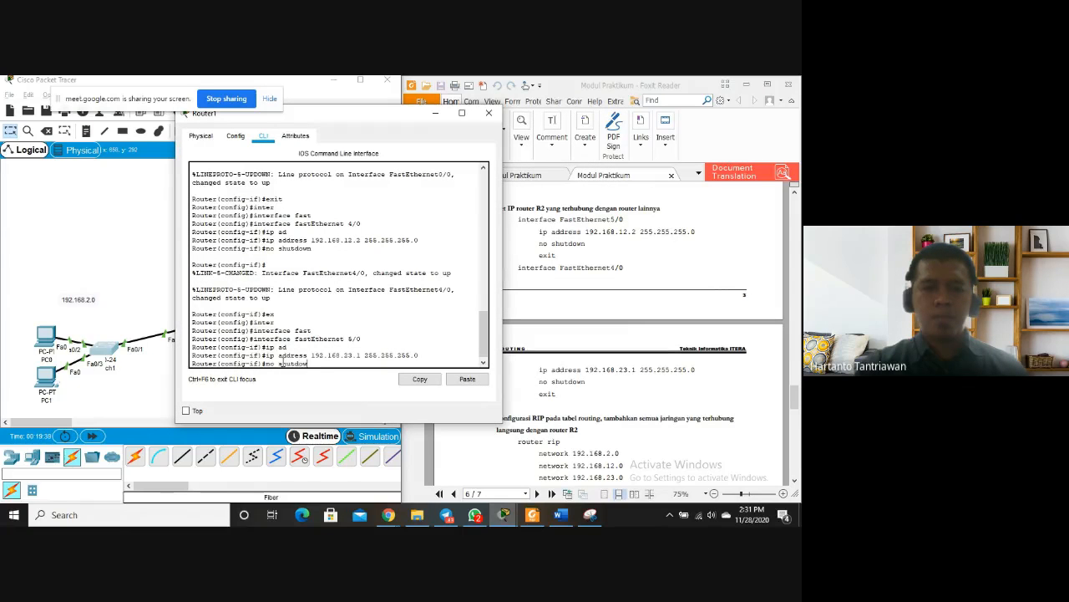
{"action": "type", "text": "n"}
{"action": "key", "text": "Return"}
{"action": "key", "text": "Return"}
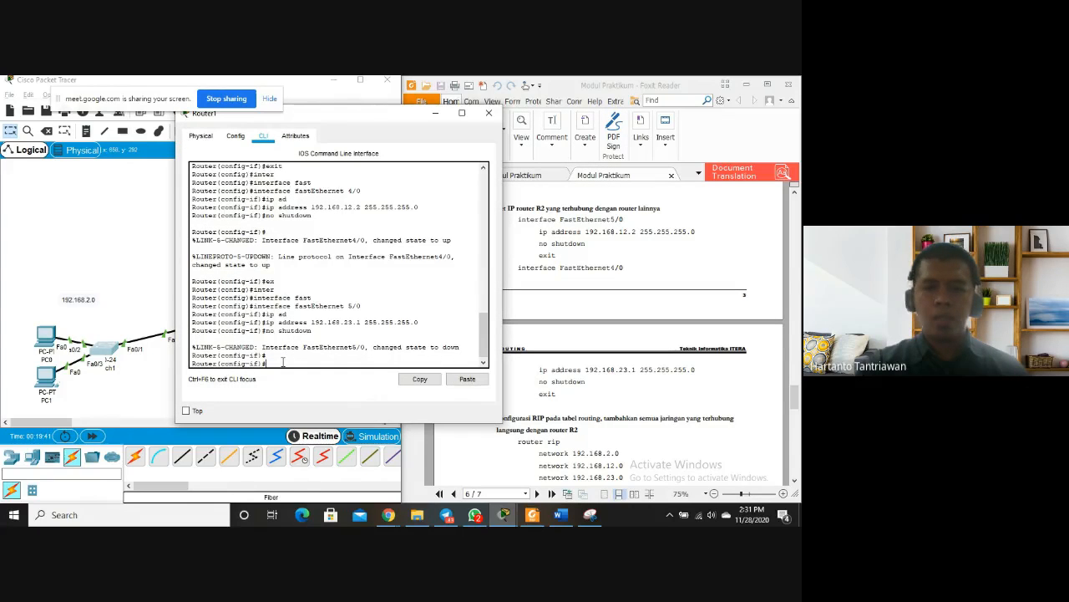
{"action": "type", "text": "ex"}
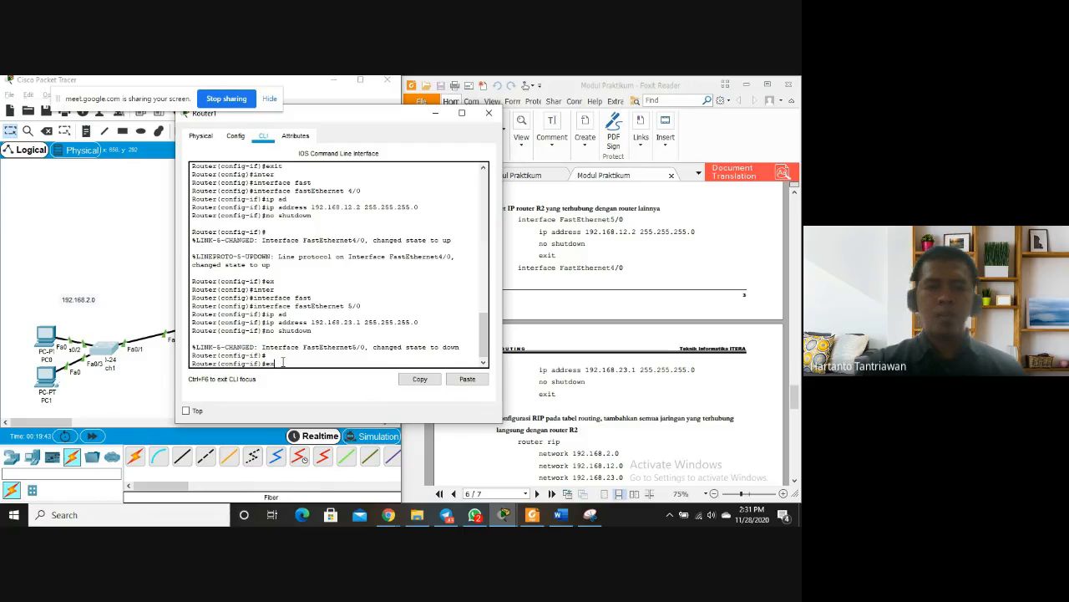
{"action": "key", "text": "Return"}
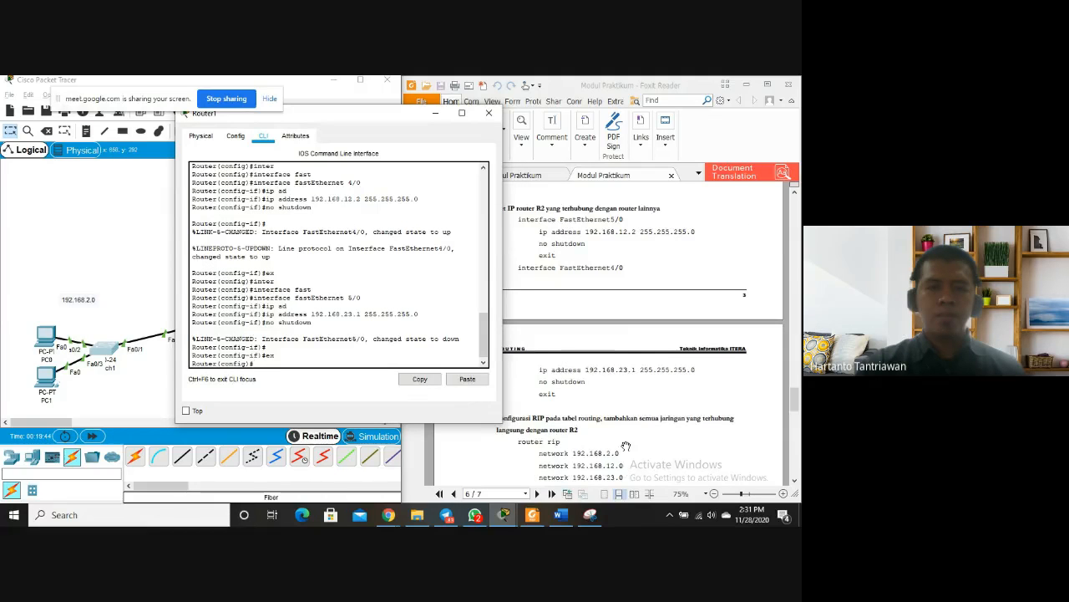
Keep the manual's RIP commands for R2 in view and start RIP configuration on Router1 with router rip
{"action": "scroll", "coordinate": [623, 468], "scroll_direction": "down", "scroll_amount": 3}
{"action": "left_click_drag", "start_coordinate": [287, 113], "coordinate": [395, 114]}
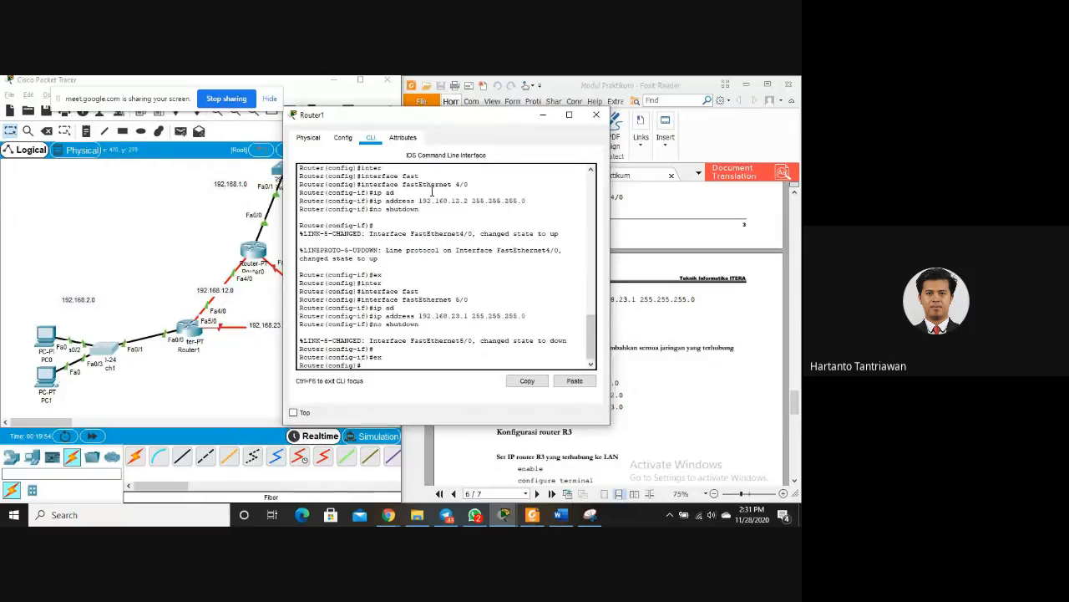
{"action": "left_click_drag", "start_coordinate": [494, 122], "coordinate": [407, 124]}
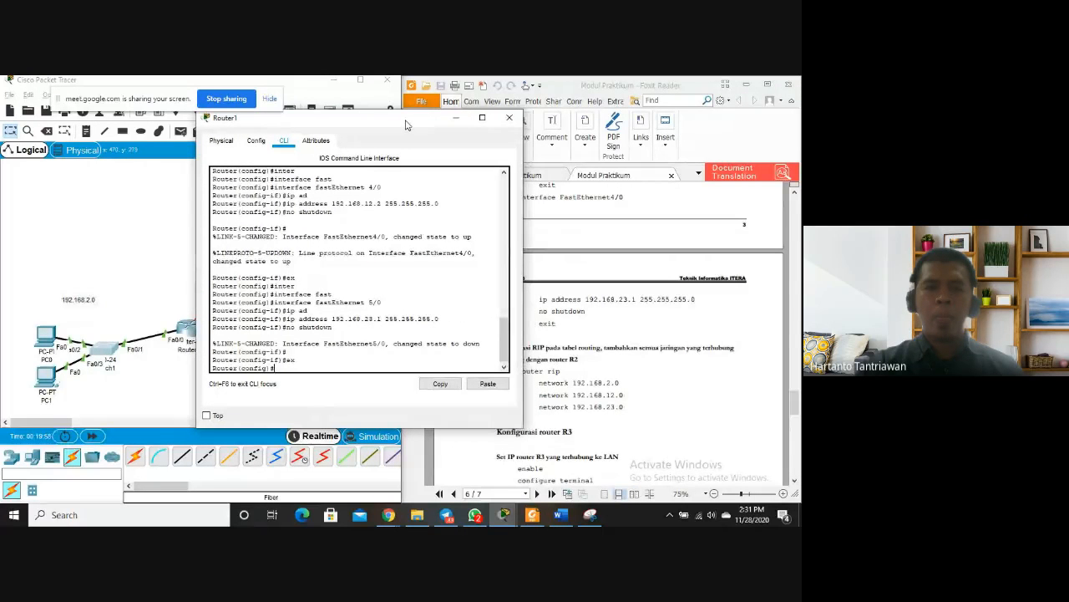
{"action": "type", "text": "uter rip"}
{"action": "key", "text": "Return"}
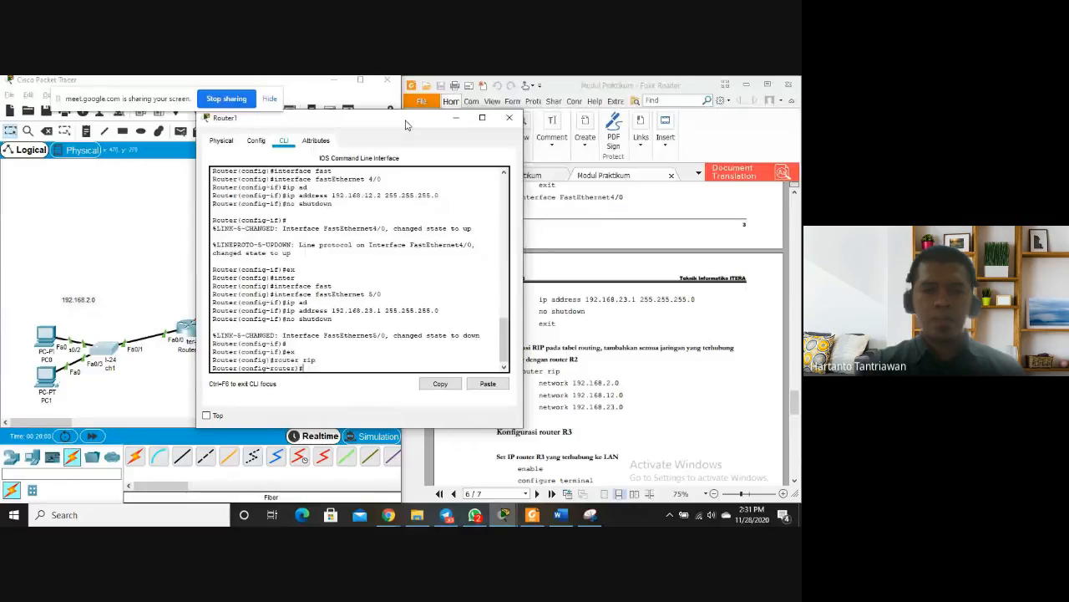
Add the network 192.168.2.0 to Router1's RIP configuration
{"action": "type", "text": "net"}
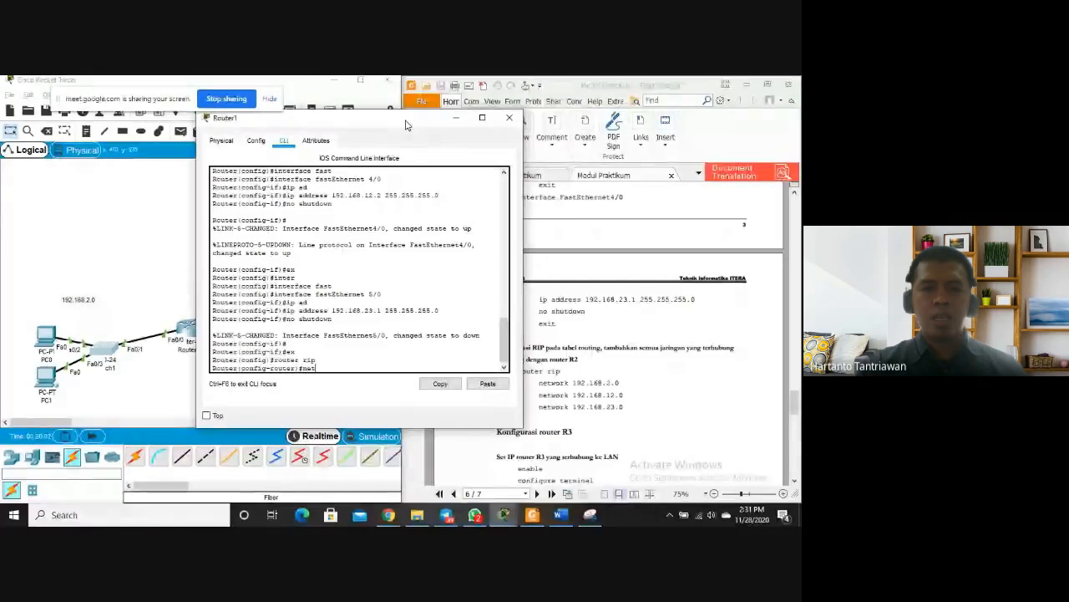
{"action": "key", "text": "Tab"}
{"action": "key", "text": "BackSpace"}
{"action": "type", "text": "t"}
{"action": "key", "text": "Tab"}
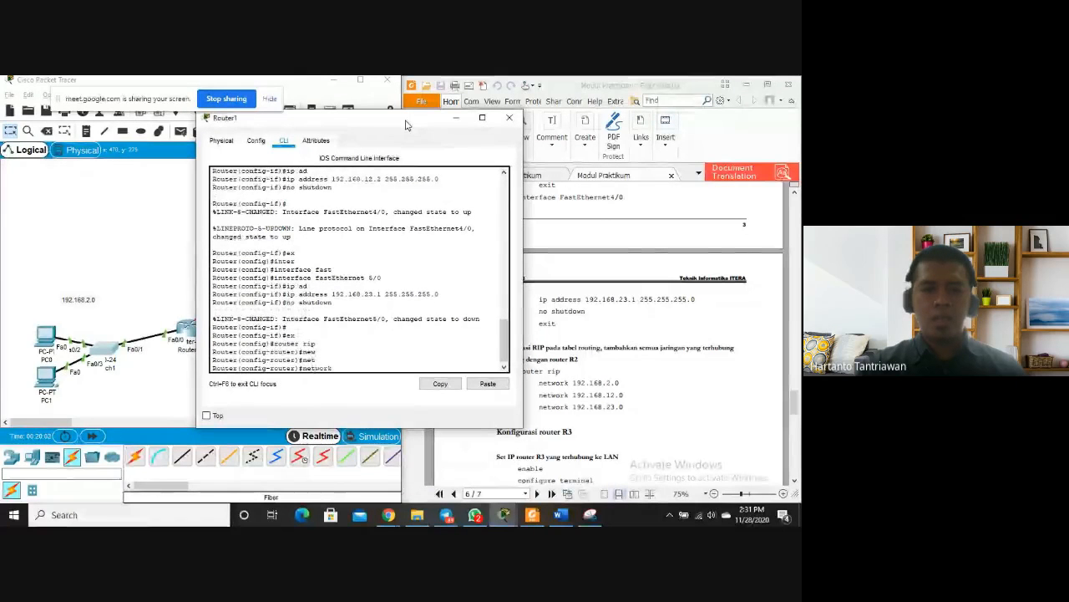
{"action": "type", "text": "192.1"}
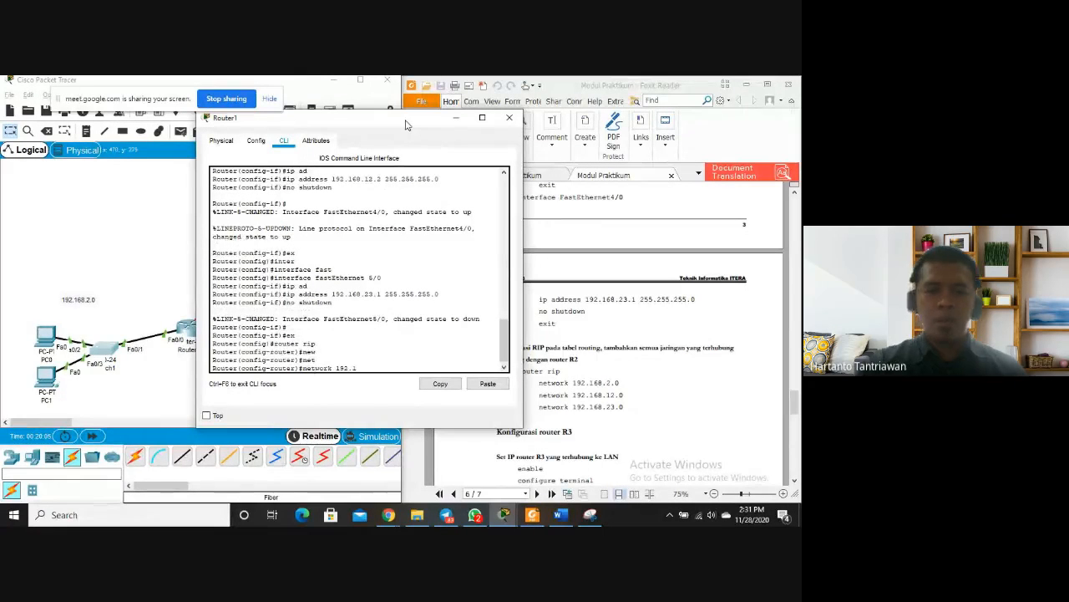
{"action": "type", "text": "68.1."}
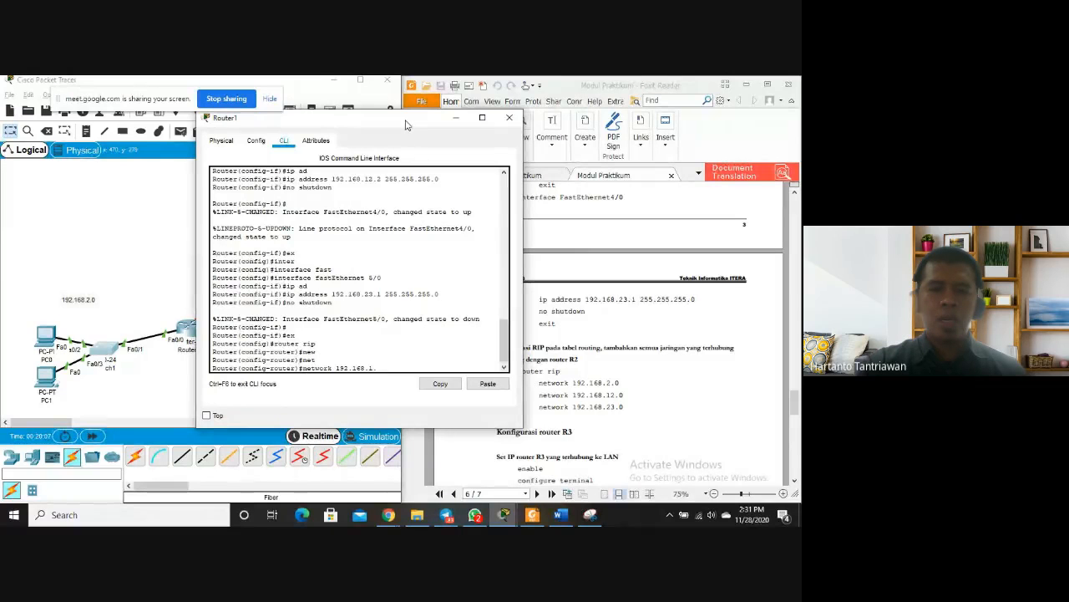
{"action": "type", "text": "0"}
{"action": "key", "text": "Return"}
Add the networks 192.168.12.0 and 192.168.23.0 to Router1's RIP configuration
{"action": "type", "text": "nfig-router)#n"}
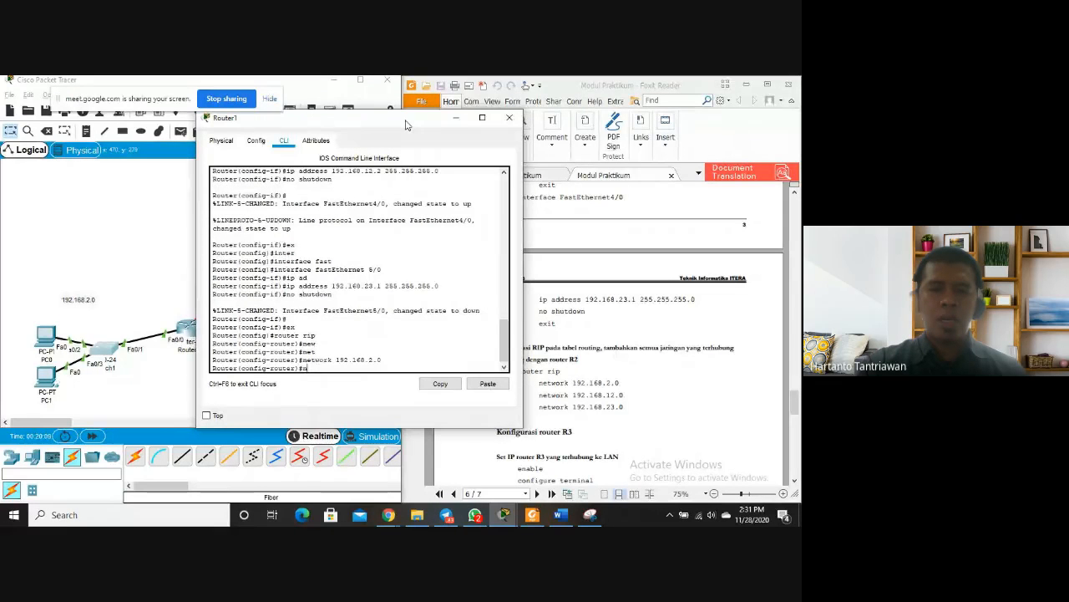
{"action": "type", "text": "etwork 192.168."}
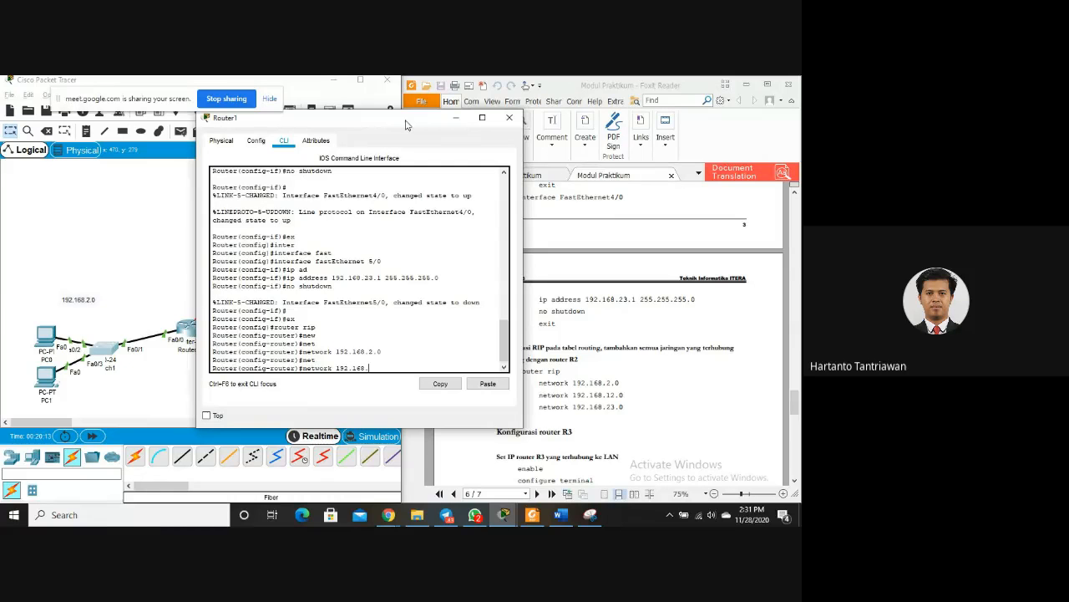
{"action": "type", "text": "12.0"}
{"action": "key", "text": "Return"}
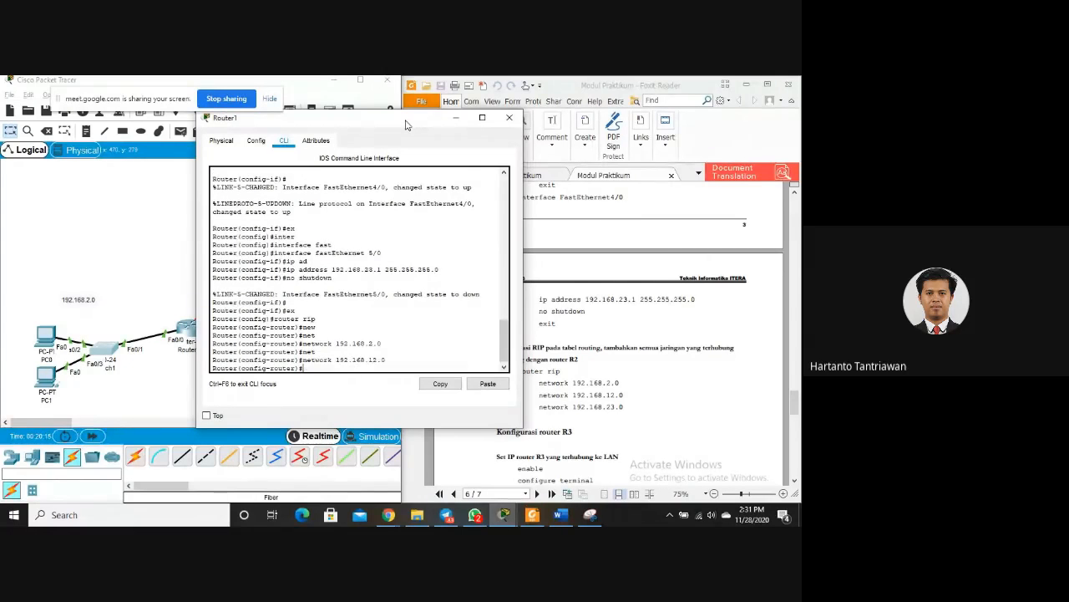
{"action": "type", "text": "network 192"}
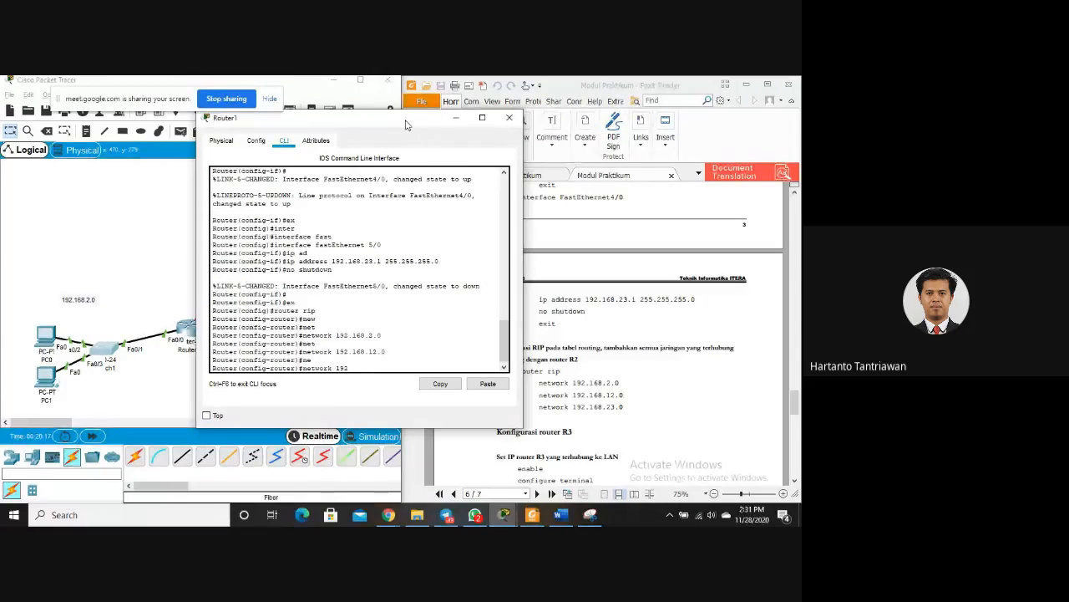
{"action": "type", "text": ".168.23.0"}
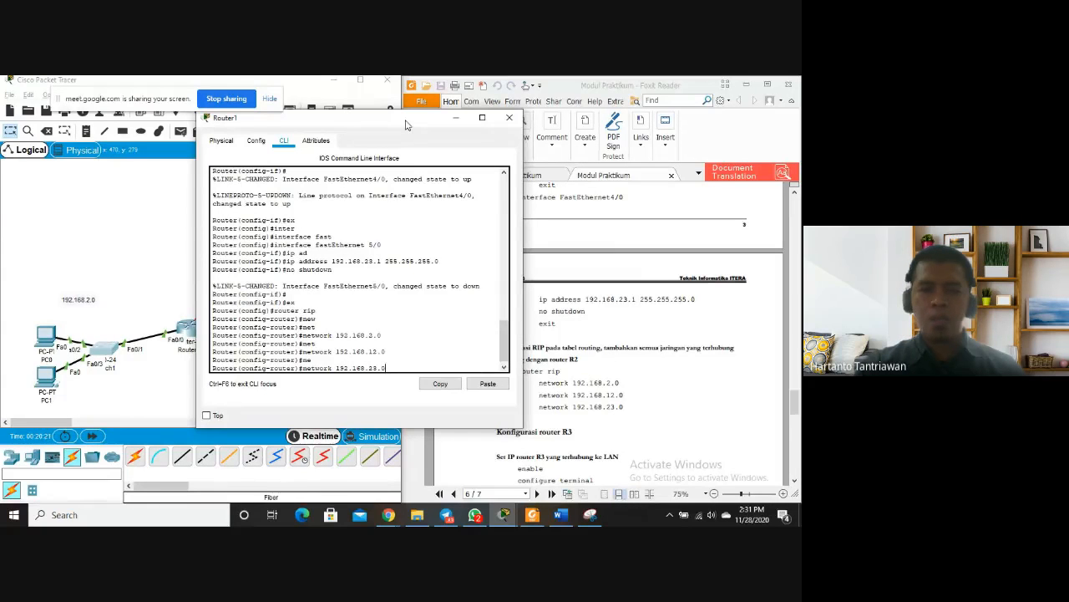
{"action": "key", "text": "Return"}
Exit Router1's RIP and global configuration modes and close its window
{"action": "type", "text": "ex"}
{"action": "key", "text": "Return"}
{"action": "type", "text": "ex"}
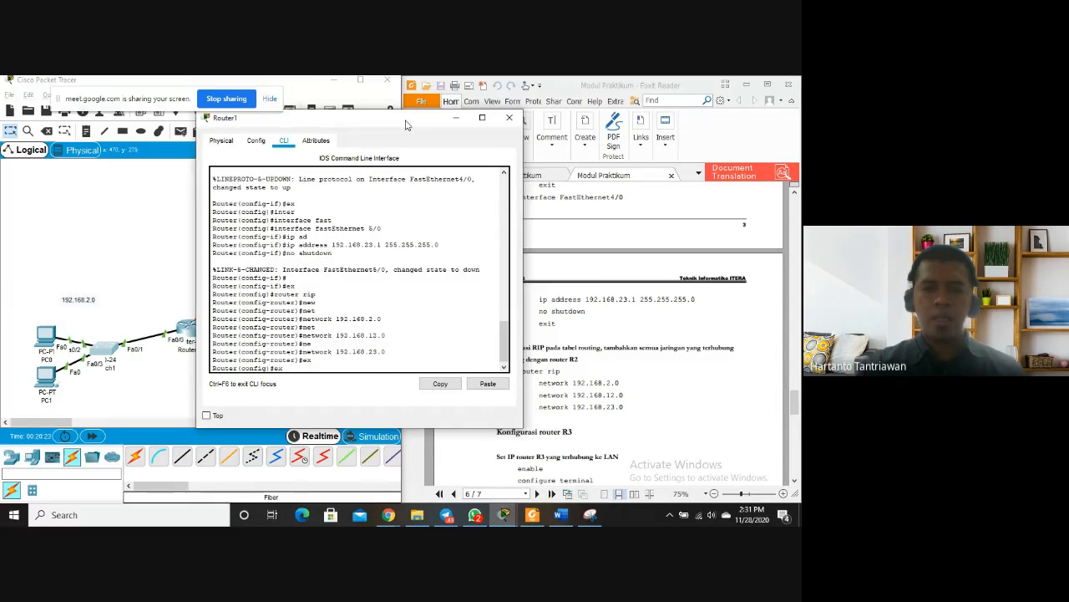
{"action": "key", "text": "Return"}
{"action": "key", "text": "Return"}
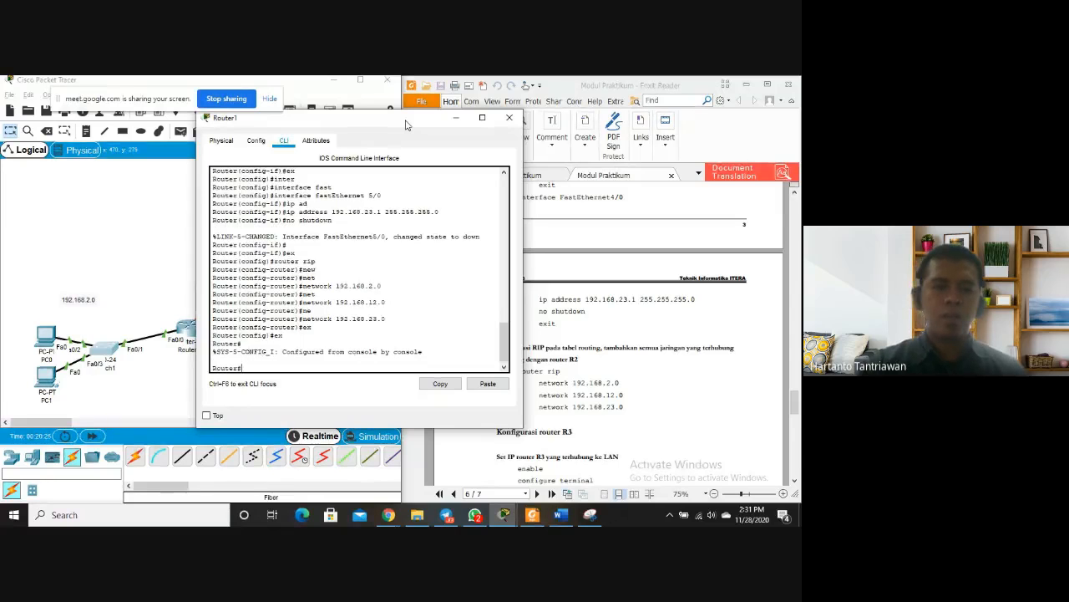
{"action": "left_click", "coordinate": [507, 122]}
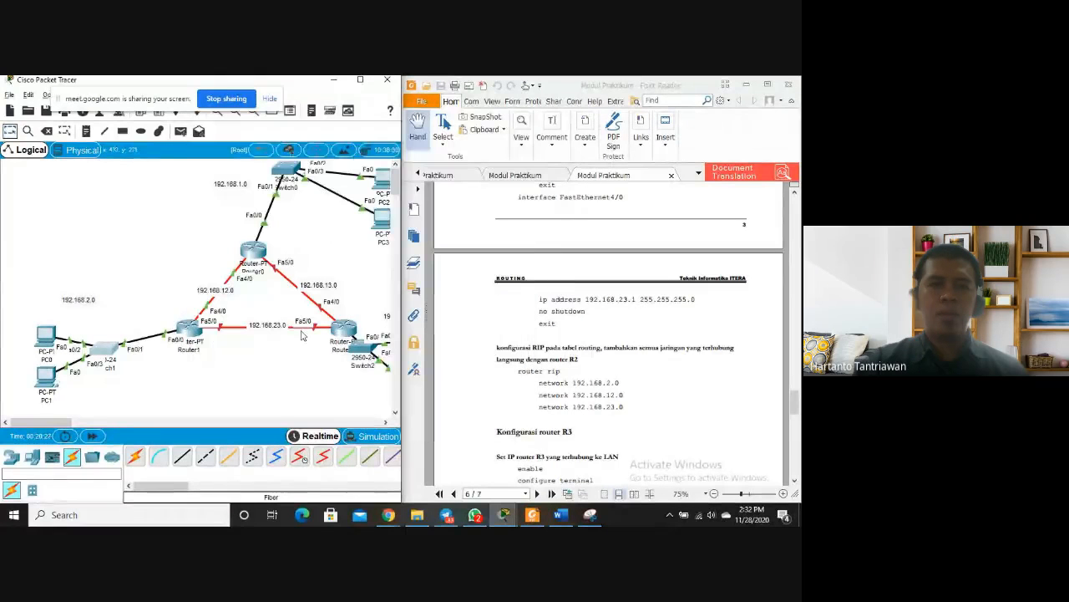
Open Router2's command line, answer no to the initial configuration dialog and start the console session
{"action": "left_click", "coordinate": [346, 329]}
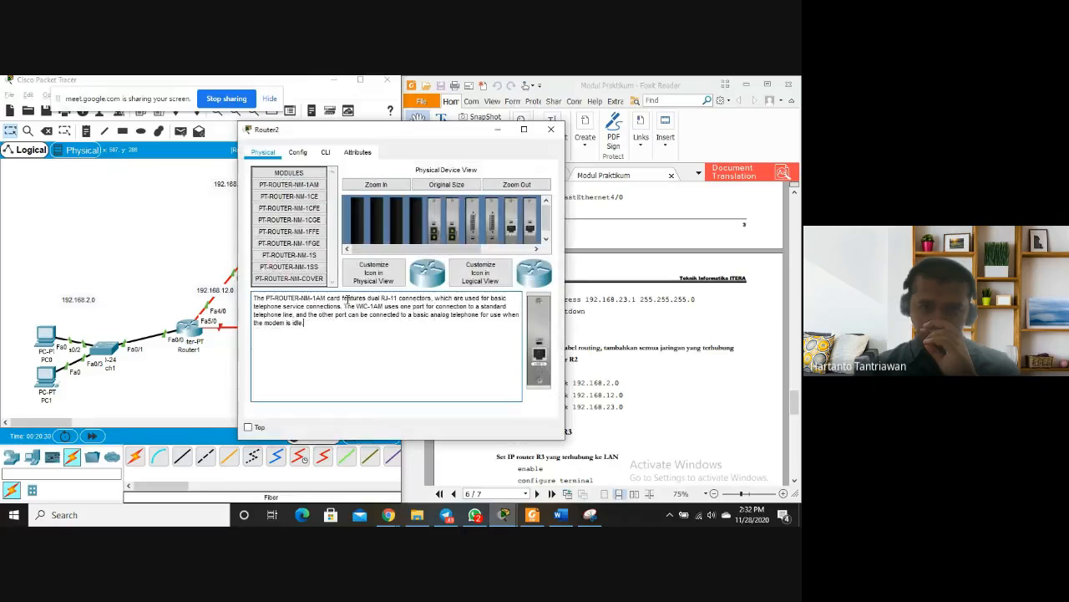
{"action": "left_click", "coordinate": [326, 153]}
{"action": "left_click_drag", "start_coordinate": [393, 130], "coordinate": [358, 129]}
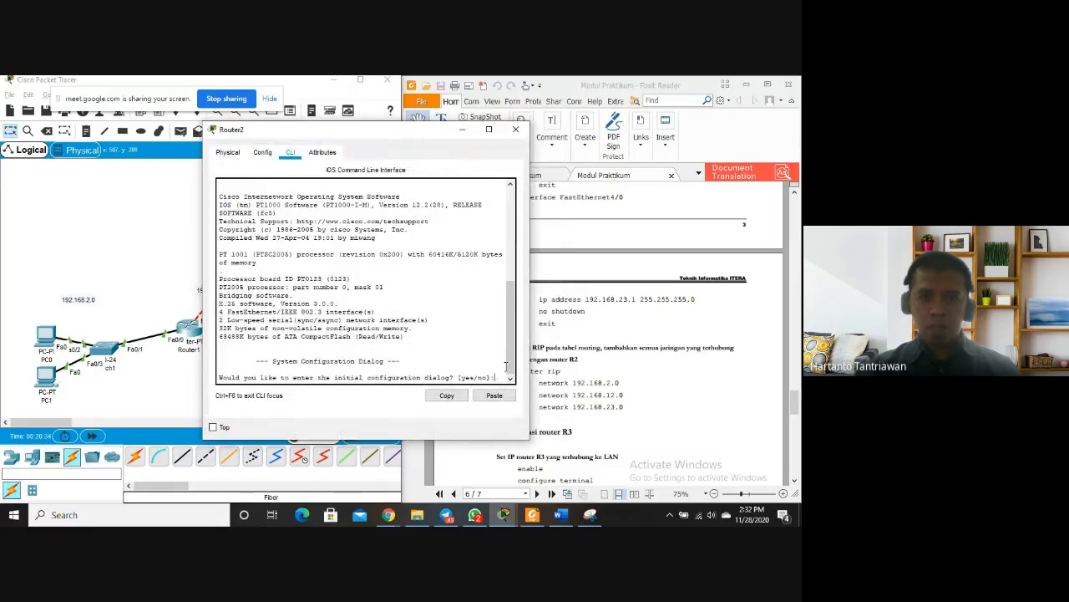
{"action": "type", "text": "no"}
{"action": "key", "text": "Return"}
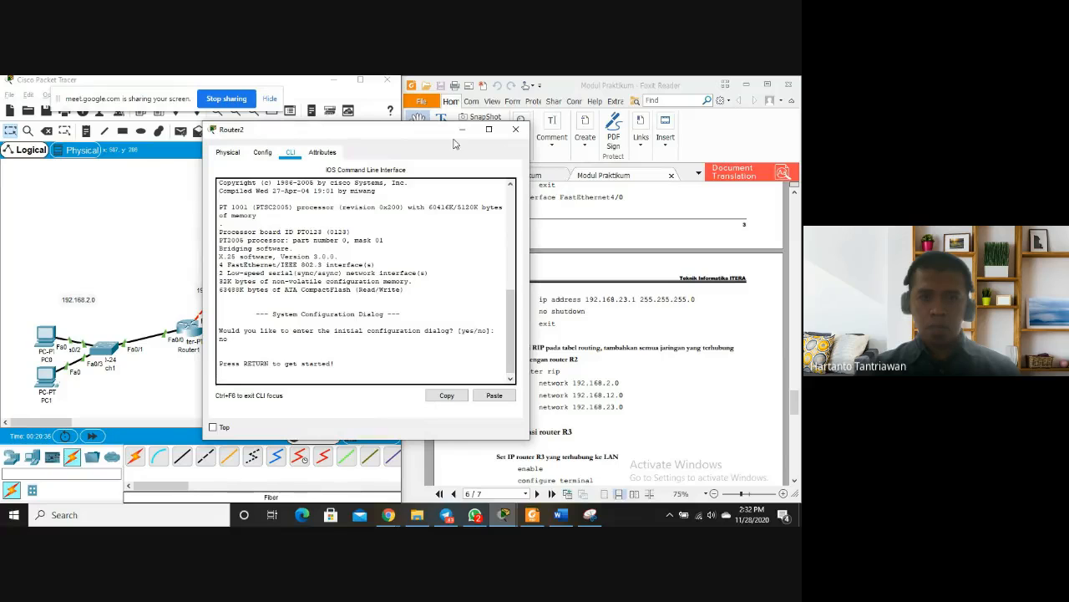
{"action": "key", "text": "Return"}
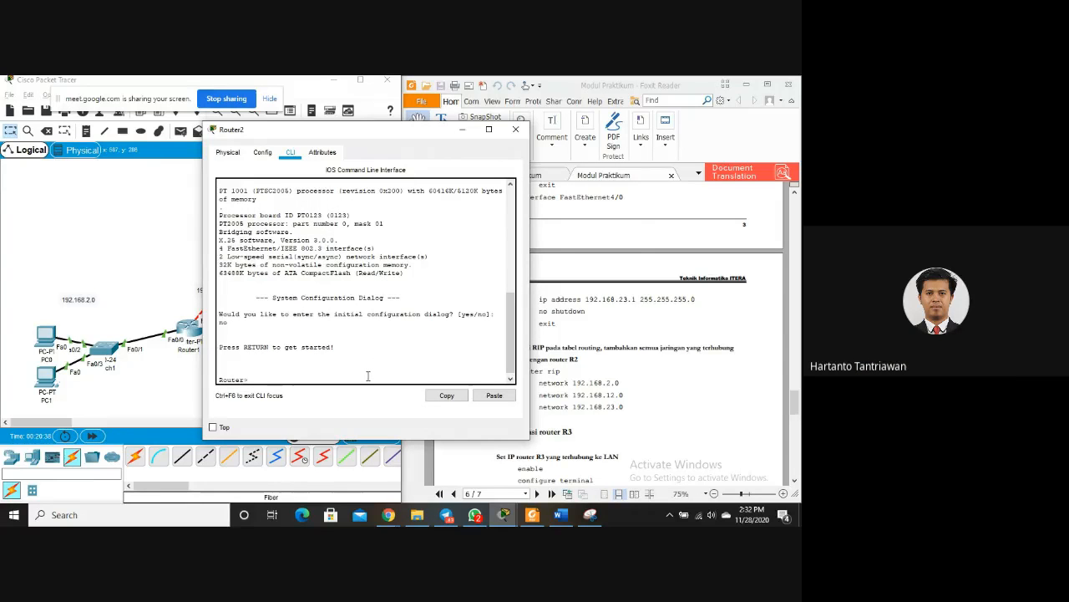
Move Router2's window off the topology, then enter privileged mode and global configuration with enable and configure terminal
{"action": "left_click_drag", "start_coordinate": [388, 141], "coordinate": [488, 113]}
{"action": "type", "text": "ena"}
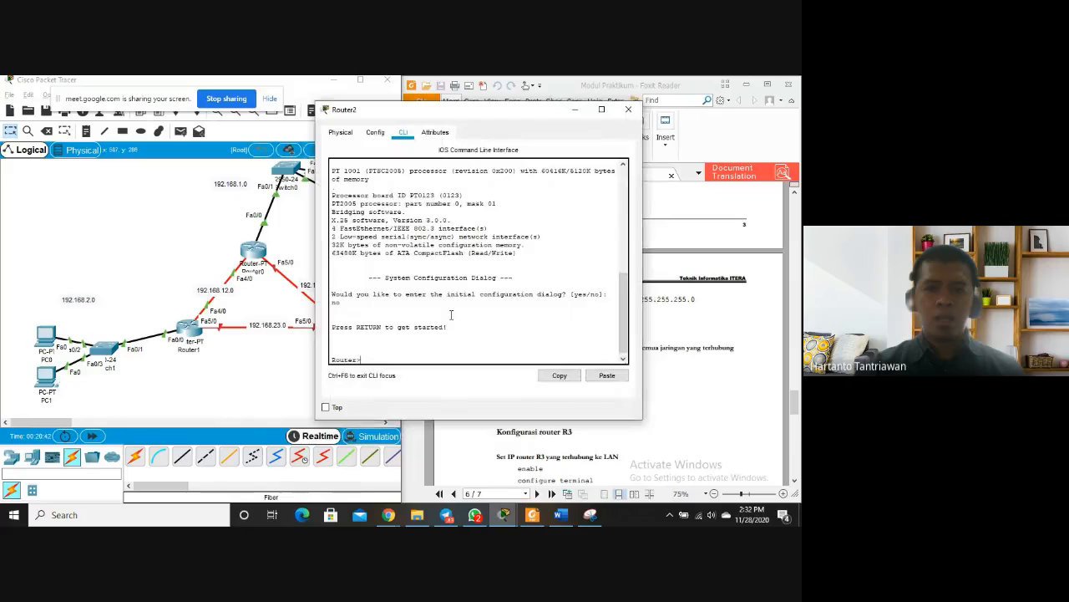
{"action": "type", "text": "ble"}
{"action": "key", "text": "Return"}
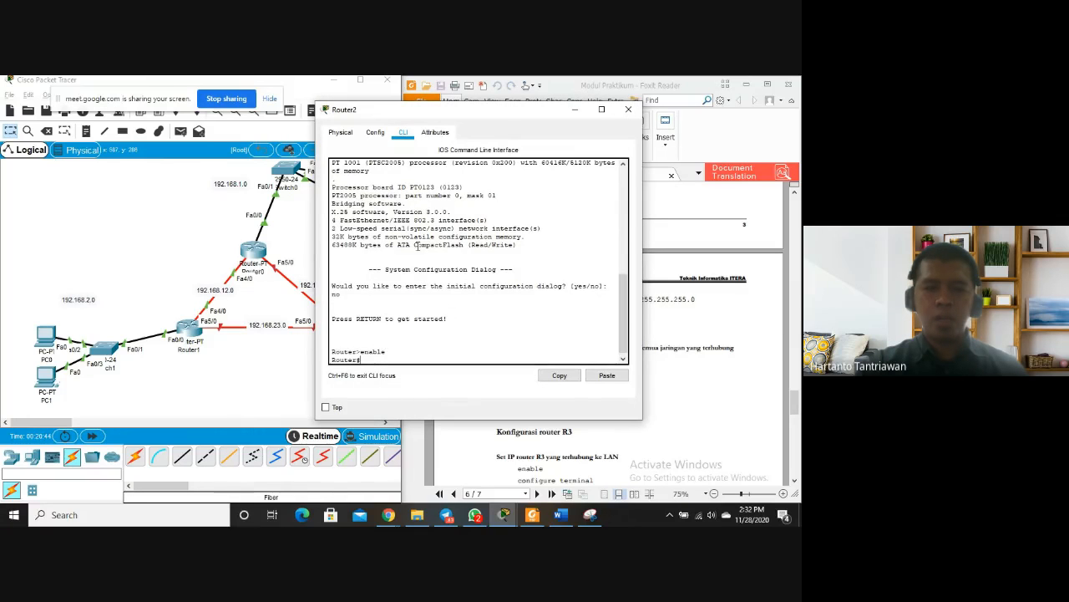
{"action": "left_click_drag", "start_coordinate": [442, 118], "coordinate": [516, 114]}
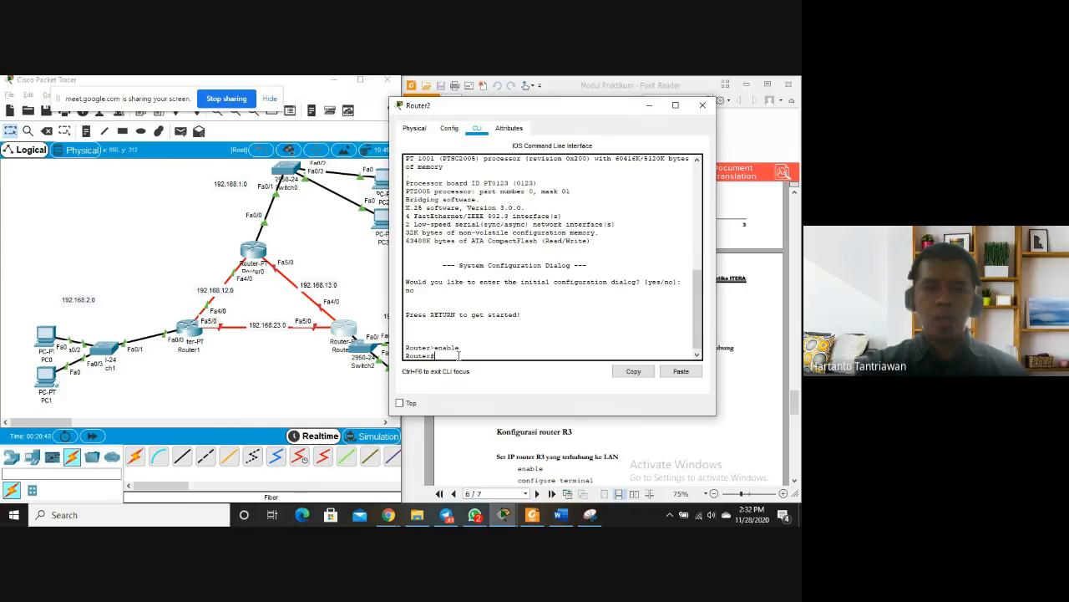
{"action": "type", "text": "config"}
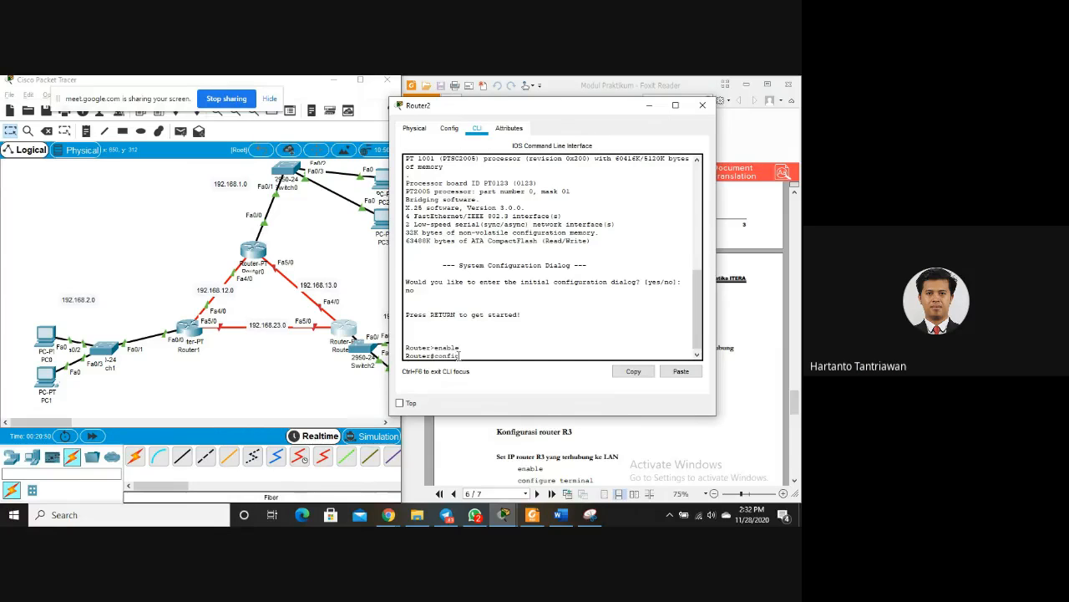
{"action": "type", "text": "u"}
{"action": "key", "text": "Tab"}
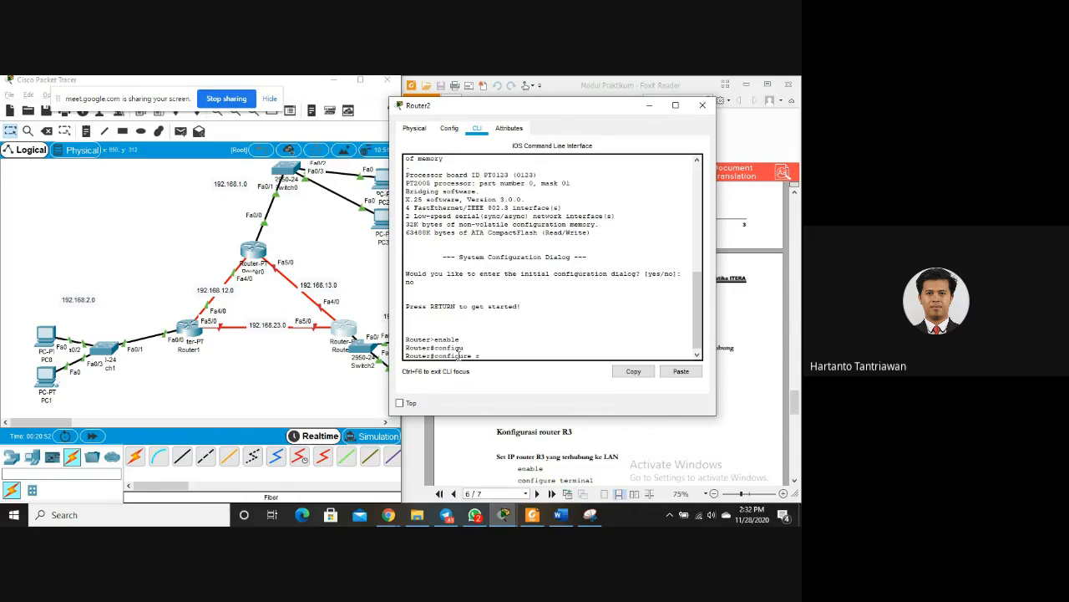
{"action": "type", "text": "ter"}
{"action": "key", "text": "Tab"}
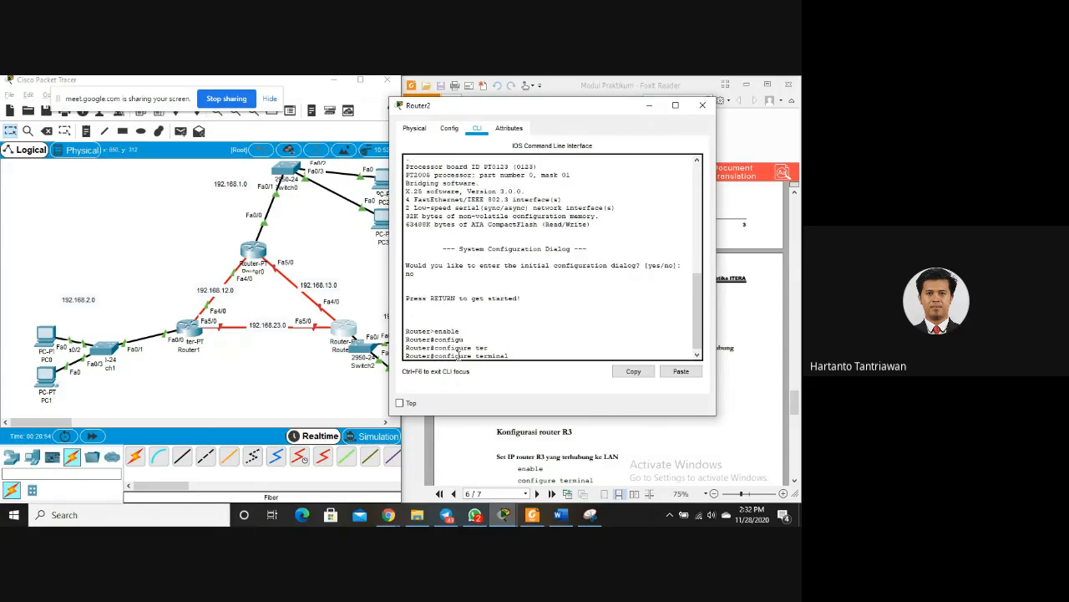
{"action": "key", "text": "Return"}
Enter interface configuration for FastEthernet 0/0 on Router2
{"action": "type", "text": "inter"}
{"action": "key", "text": "Tab"}
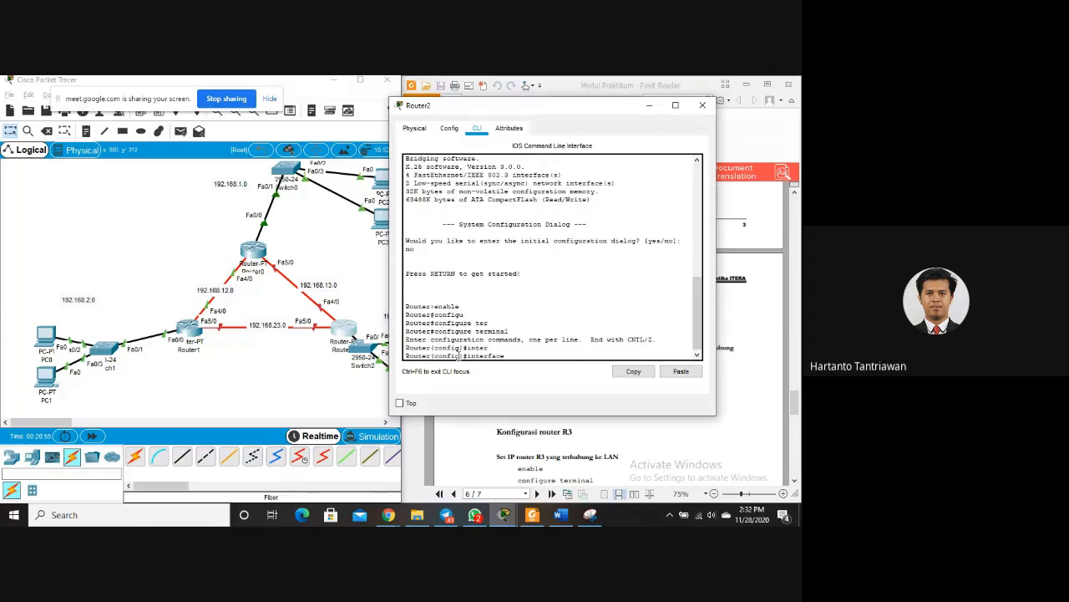
{"action": "type", "text": "fas"}
{"action": "key", "text": "Tab"}
{"action": "type", "text": "0"}
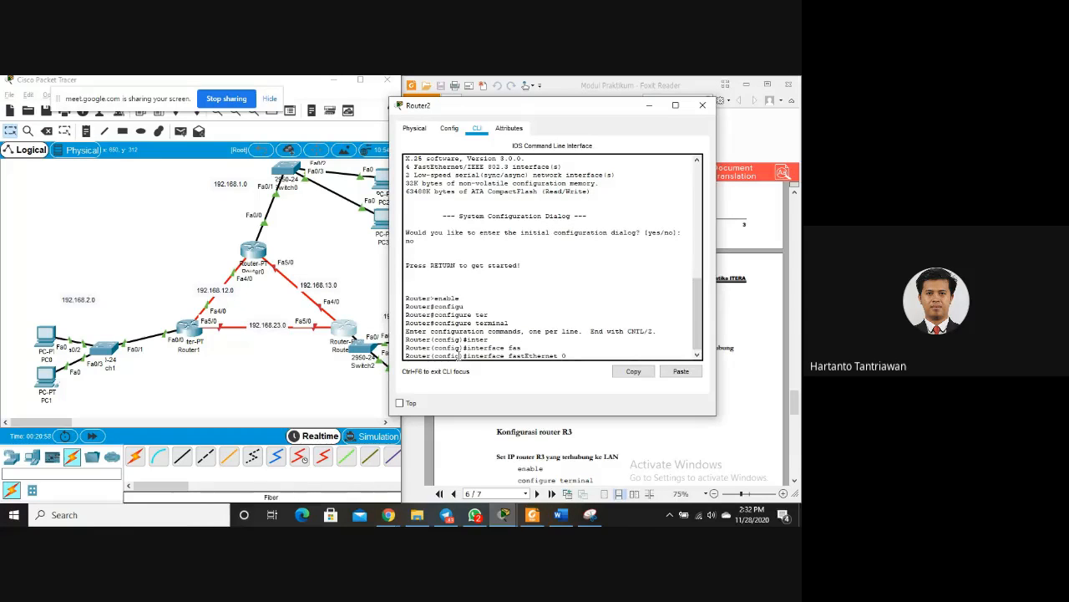
{"action": "type", "text": "/0"}
{"action": "key", "text": "Return"}
Begin the IP address command for Router2's FastEthernet 0/0 with the prefix 192.168
{"action": "type", "text": "ig-if)#i"}
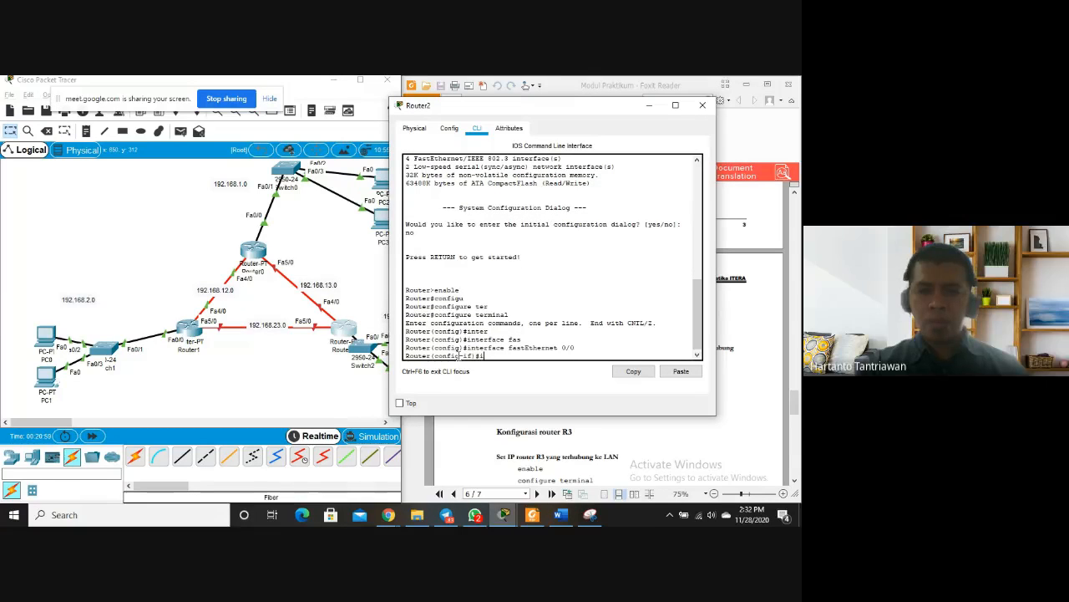
{"action": "type", "text": "p ad"}
{"action": "key", "text": "Tab"}
{"action": "type", "text": "192."}
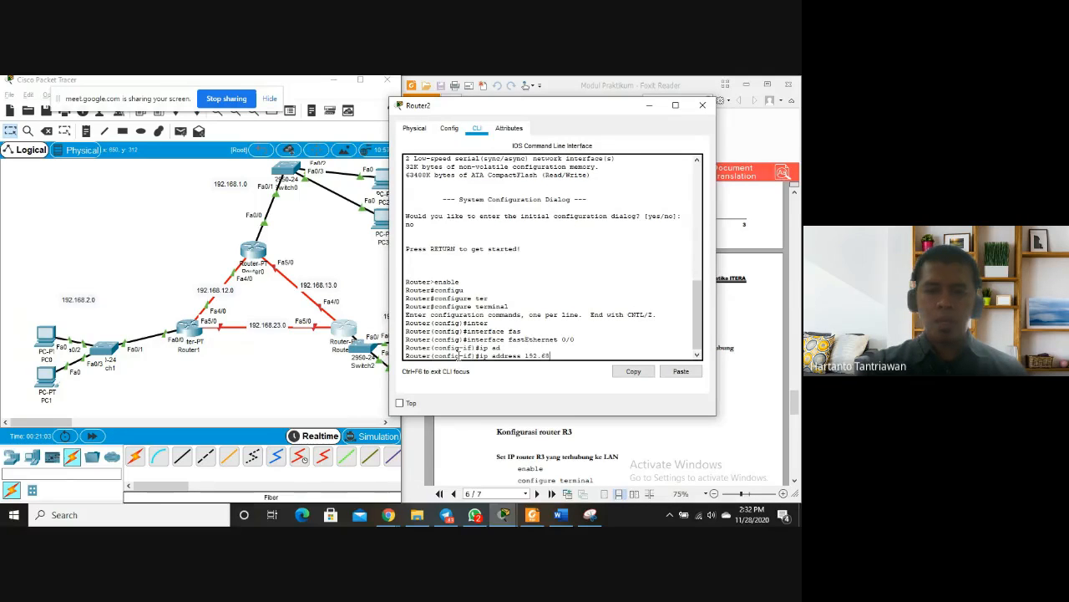
{"action": "type", "text": "68"}
{"action": "key", "text": "BackSpace"}
Uncover the lab manual and compare its R2 and R3 sections for the interface addresses to assign
{"action": "left_click_drag", "start_coordinate": [566, 110], "coordinate": [271, 111]}
{"action": "scroll", "coordinate": [537, 364], "scroll_direction": "down", "scroll_amount": 5}
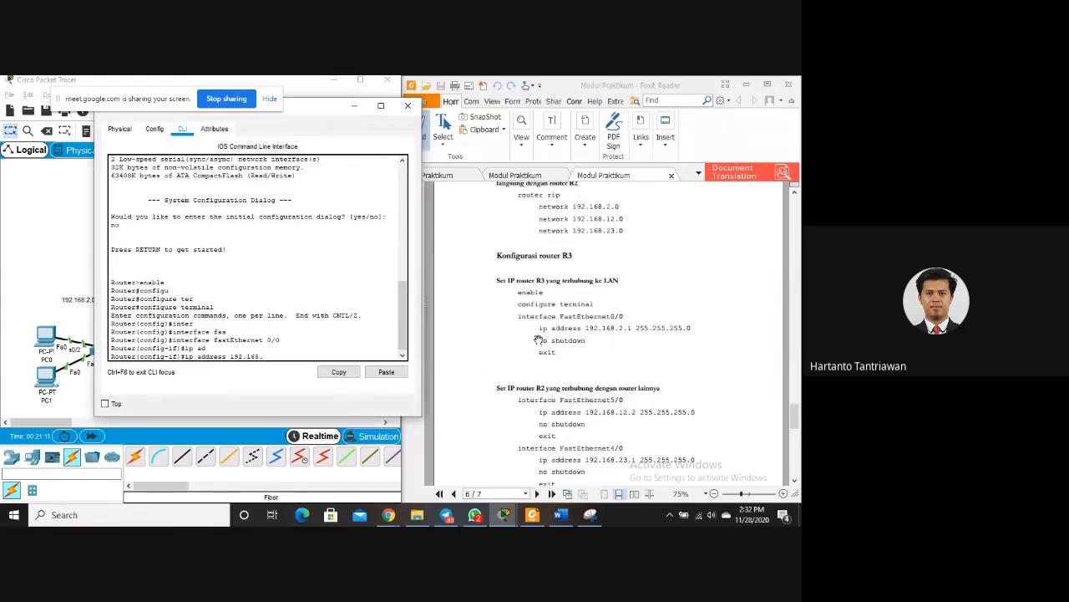
{"action": "scroll", "coordinate": [569, 325], "scroll_direction": "down", "scroll_amount": 1}
{"action": "scroll", "coordinate": [569, 325], "scroll_direction": "down", "scroll_amount": 1}
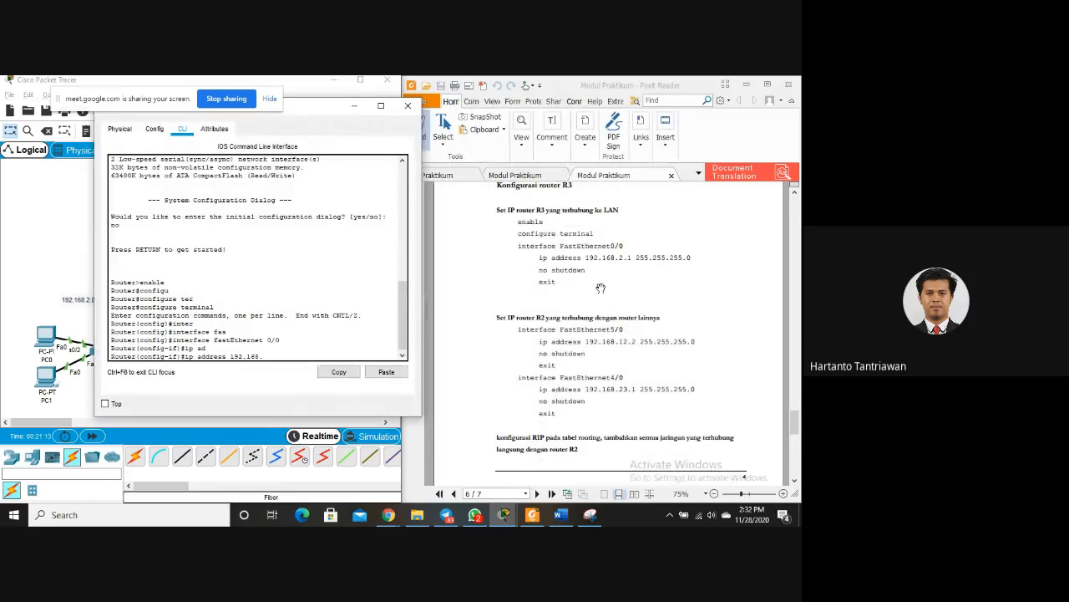
{"action": "scroll", "coordinate": [627, 280], "scroll_direction": "up", "scroll_amount": 10}
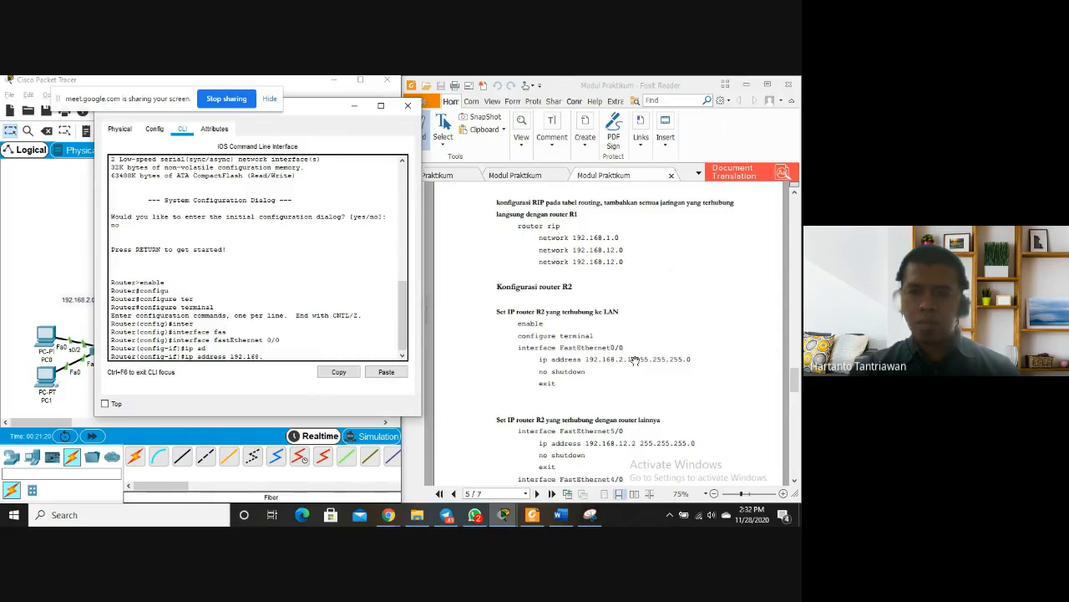
{"action": "scroll", "coordinate": [636, 360], "scroll_direction": "down", "scroll_amount": 4}
{"action": "scroll", "coordinate": [636, 360], "scroll_direction": "down", "scroll_amount": 7}
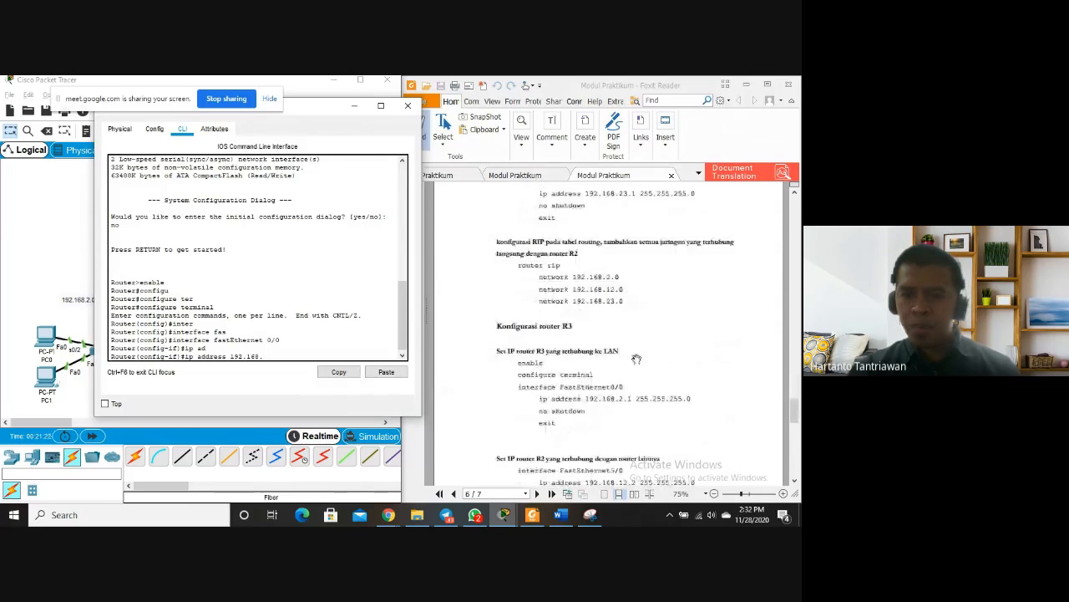
{"action": "scroll", "coordinate": [636, 359], "scroll_direction": "down", "scroll_amount": 4}
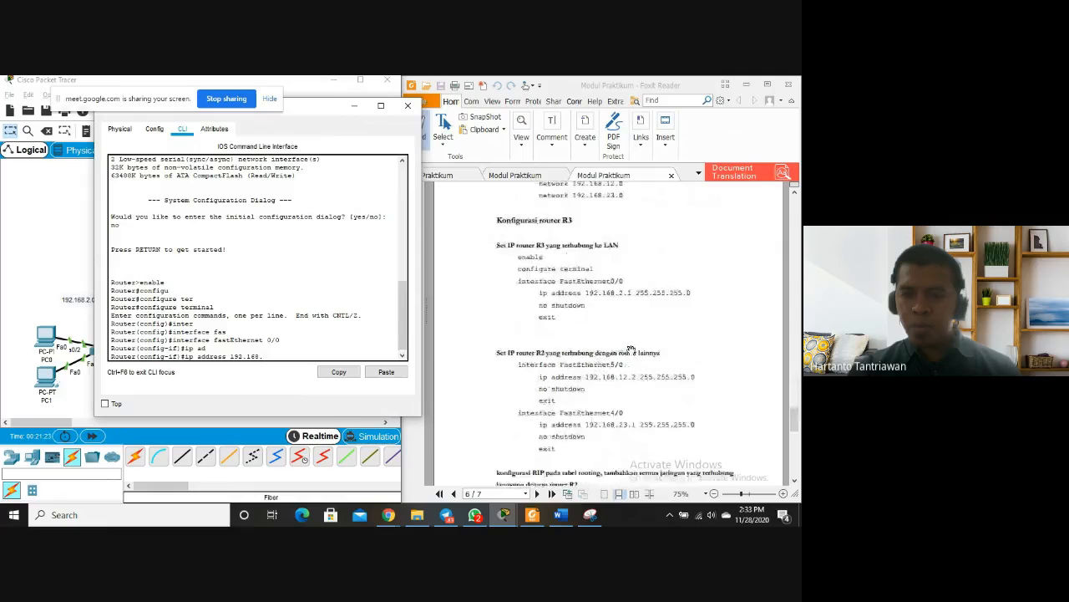
{"action": "scroll", "coordinate": [618, 268], "scroll_direction": "up", "scroll_amount": 1}
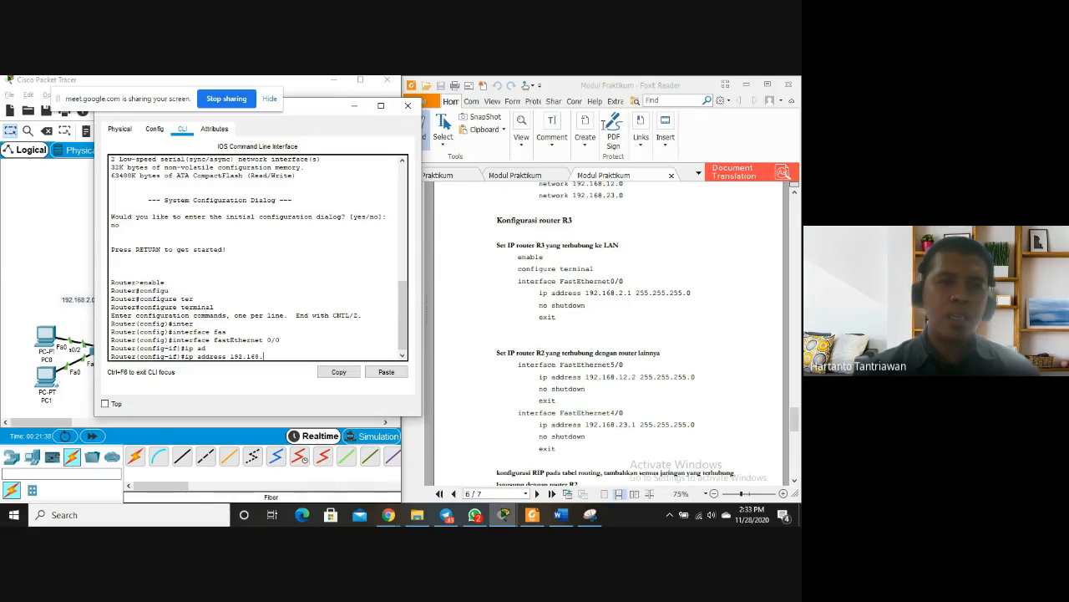
Maximize the topology window to check the LAN labels, and assign 192.168.3.1 with mask 255.255.255.0 to Router2's FastEthernet 0/0
{"action": "left_click", "coordinate": [60, 256]}
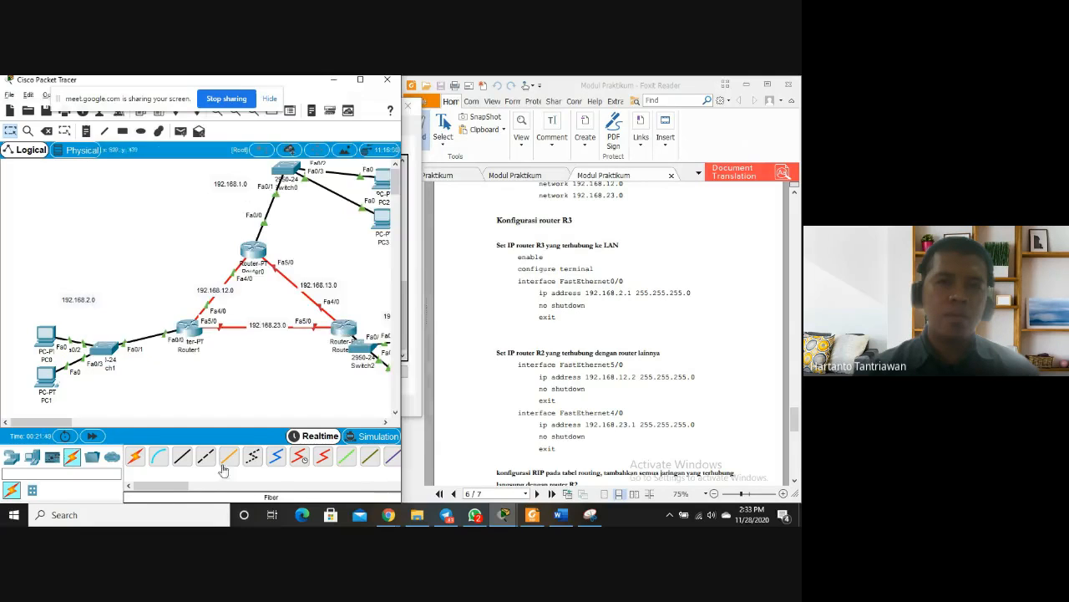
{"action": "mouse_move", "coordinate": [179, 488]}
{"action": "left_mouse_down"}
{"action": "mouse_move", "coordinate": [188, 488]}
{"action": "mouse_move", "coordinate": [178, 488]}
{"action": "left_mouse_up"}
{"action": "left_click", "coordinate": [361, 82]}
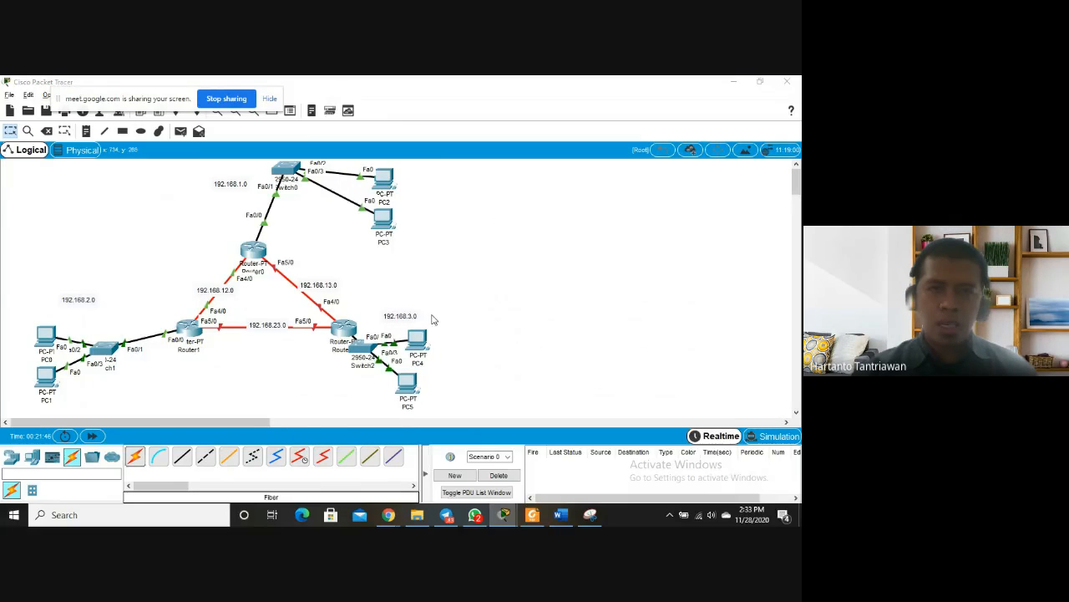
{"action": "key", "text": "alt+Tab"}
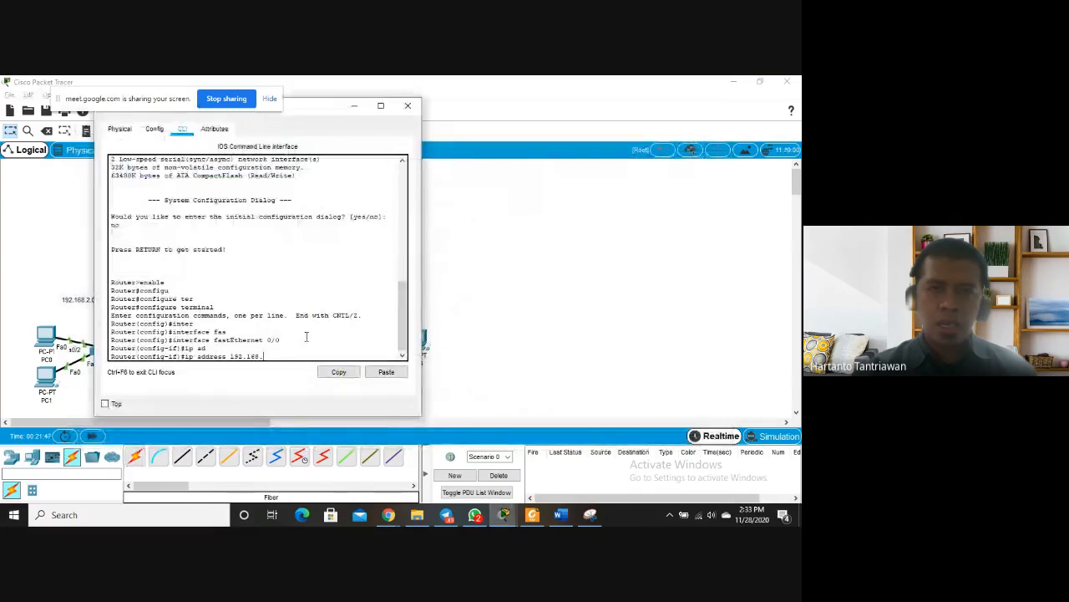
{"action": "type", "text": "1"}
{"action": "type", "text": " 255.255.255.0"}
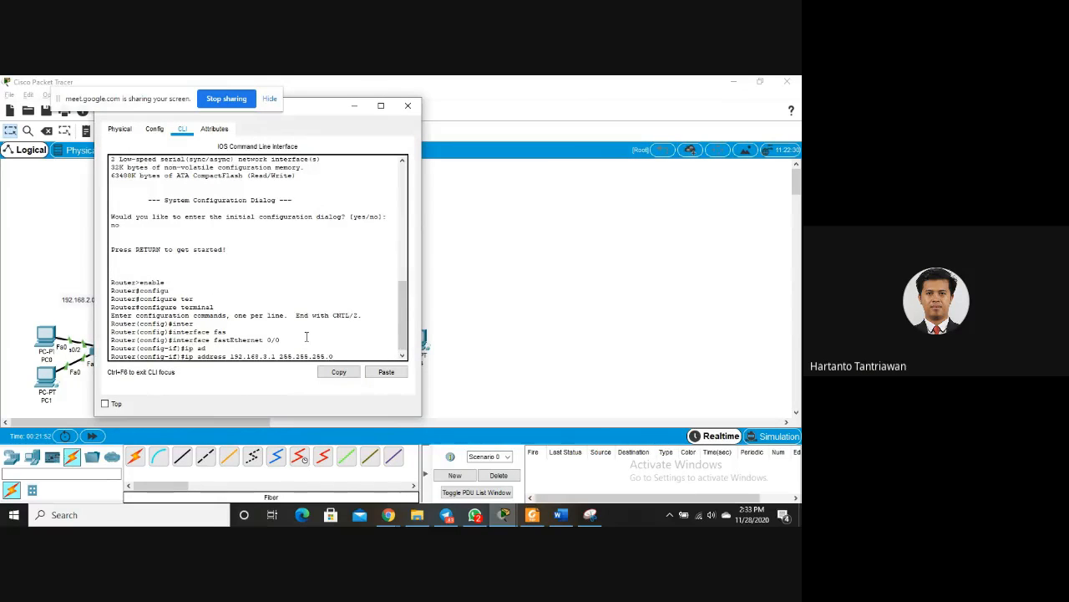
{"action": "key", "text": "Return"}
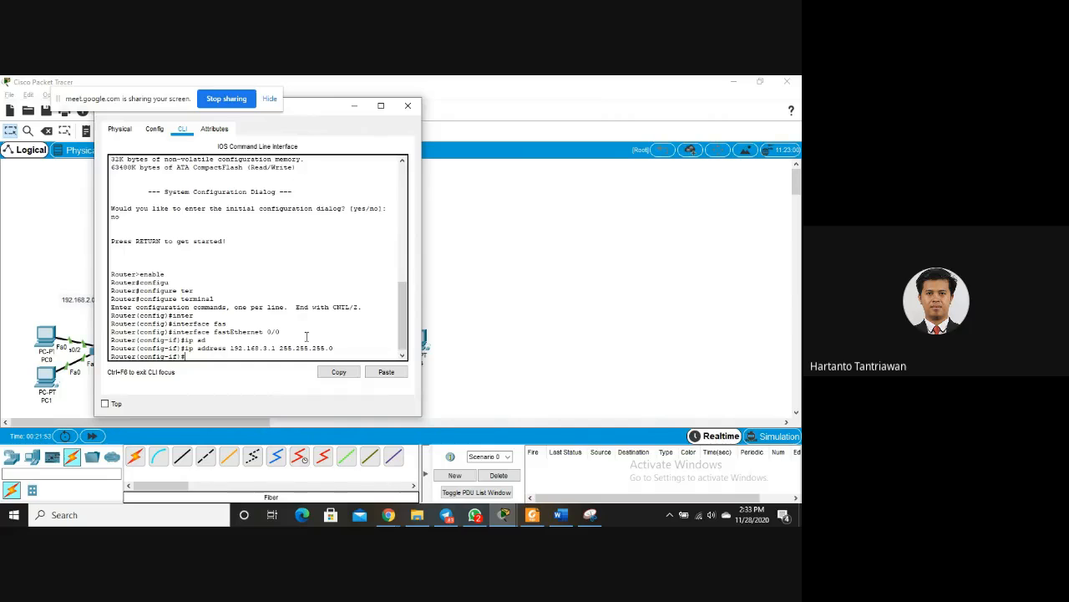
{"action": "key", "text": "Escape"}
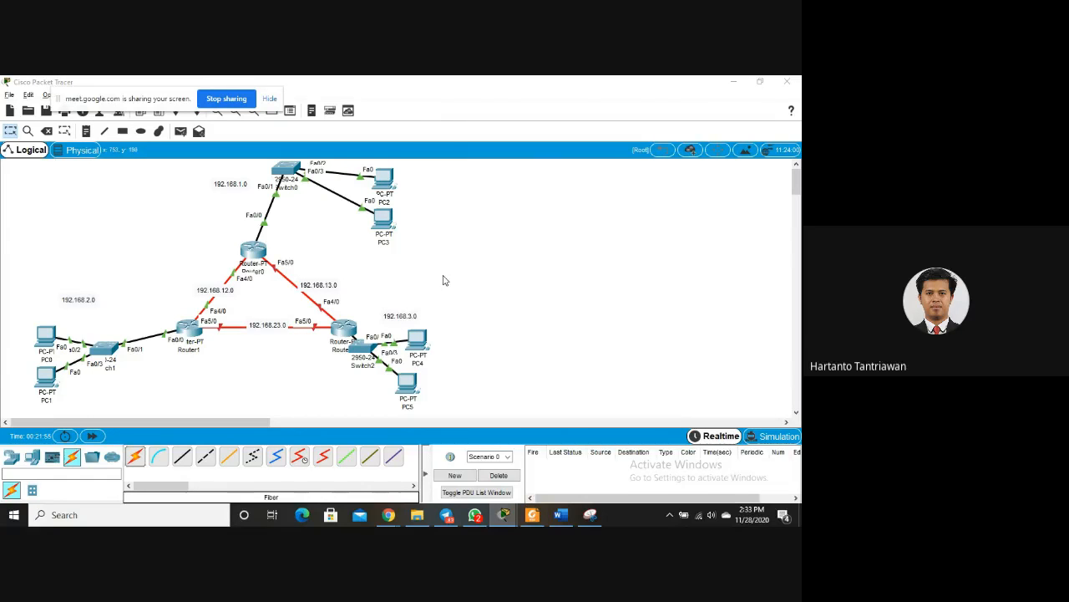
{"action": "key", "text": "alt+Tab"}
{"action": "key", "text": "Escape"}
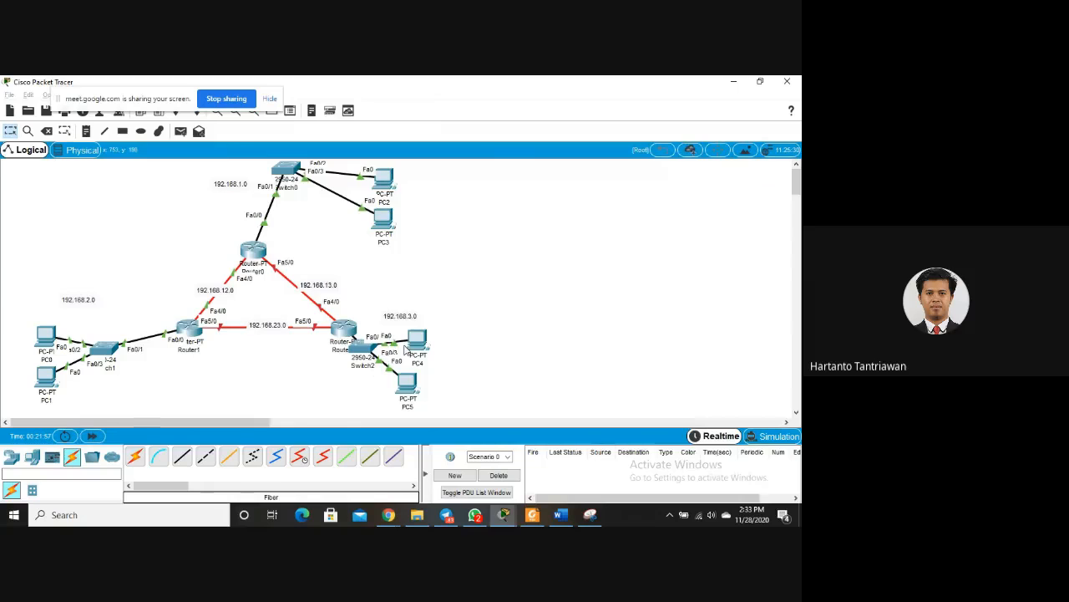
{"action": "key", "text": "alt+Tab"}
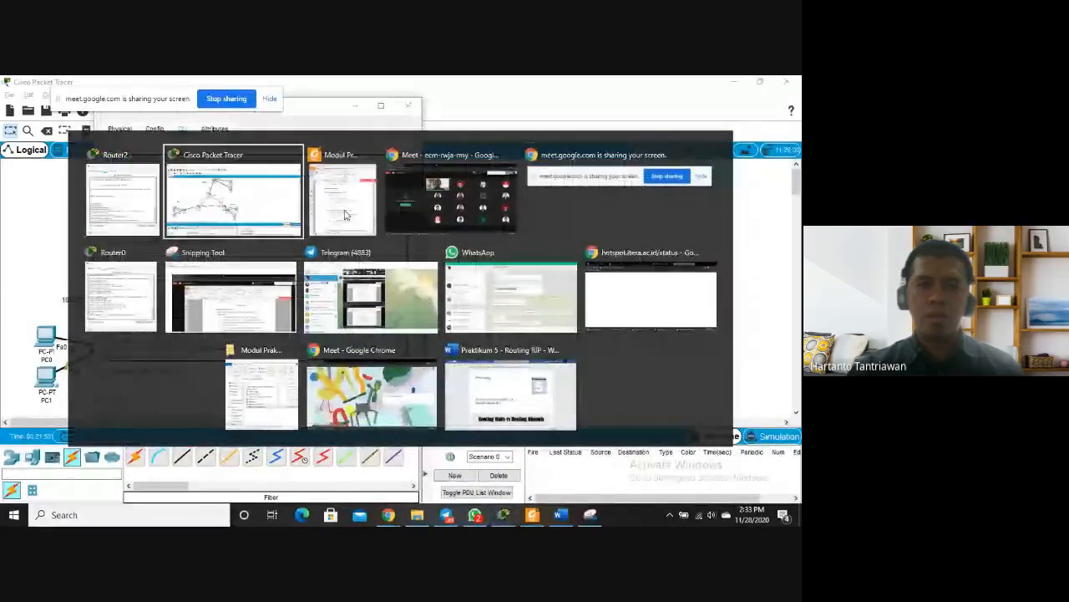
{"action": "left_click", "coordinate": [346, 210]}
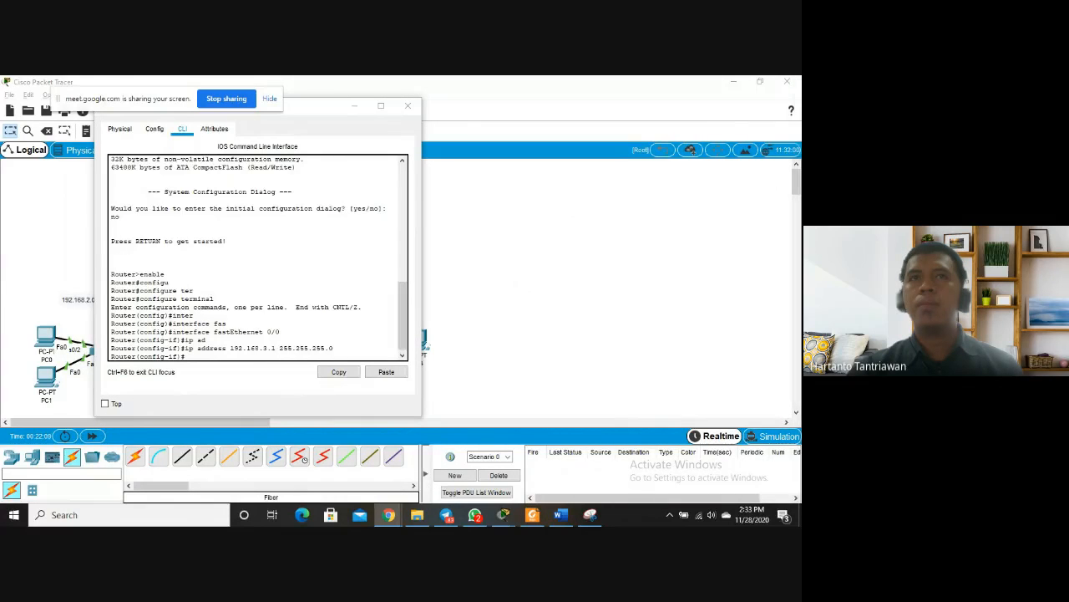
{"action": "key", "text": "alt+Tab"}
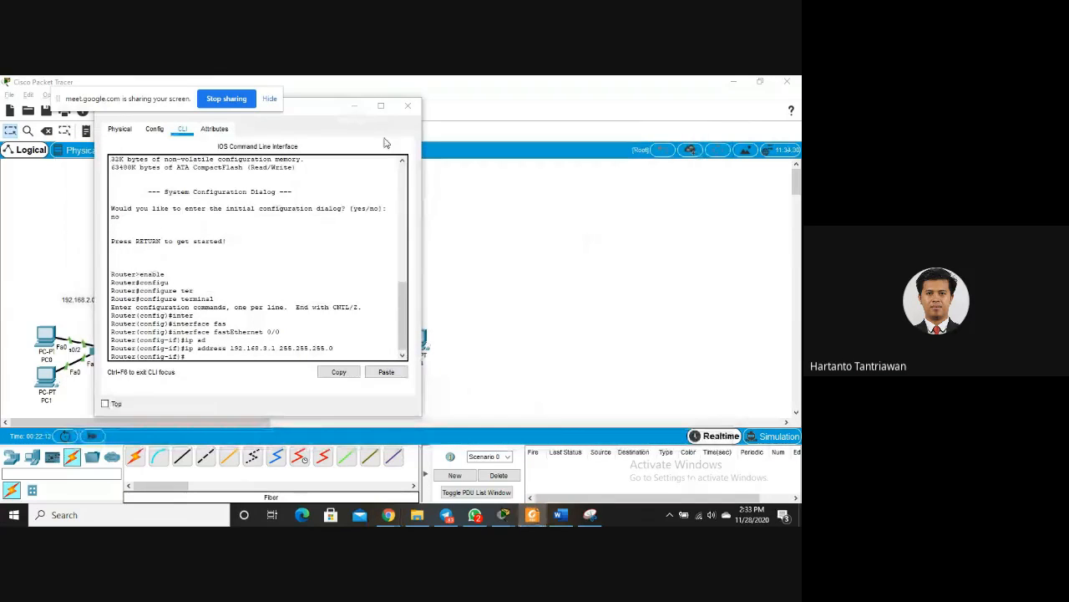
Move Router2's window clear of the topology and enable FastEthernet 0/0 with no shutdown
{"action": "left_click_drag", "start_coordinate": [334, 113], "coordinate": [694, 115]}
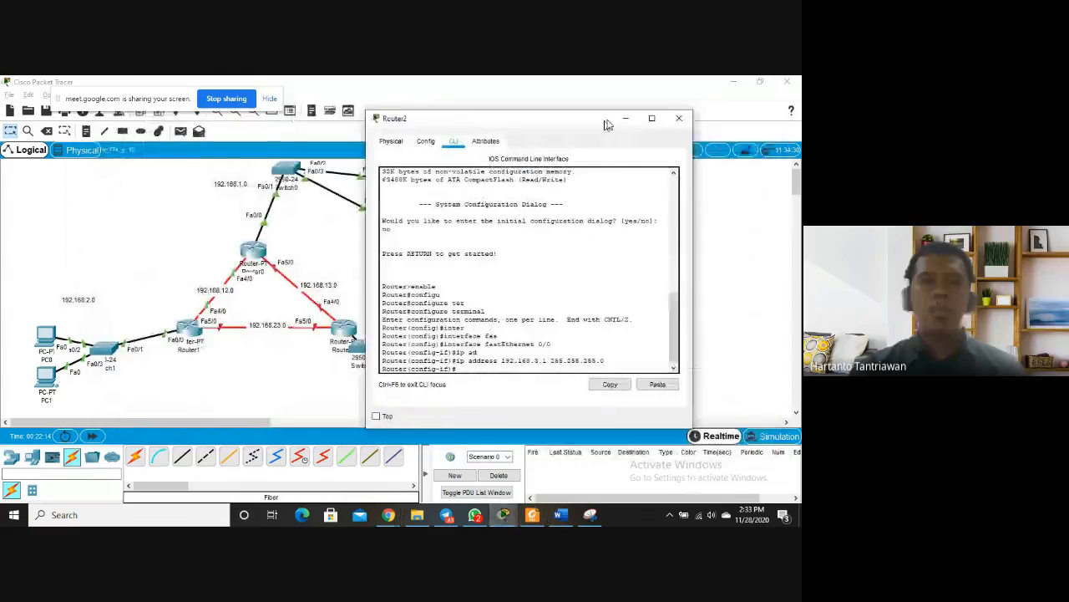
{"action": "type", "text": "no shut"}
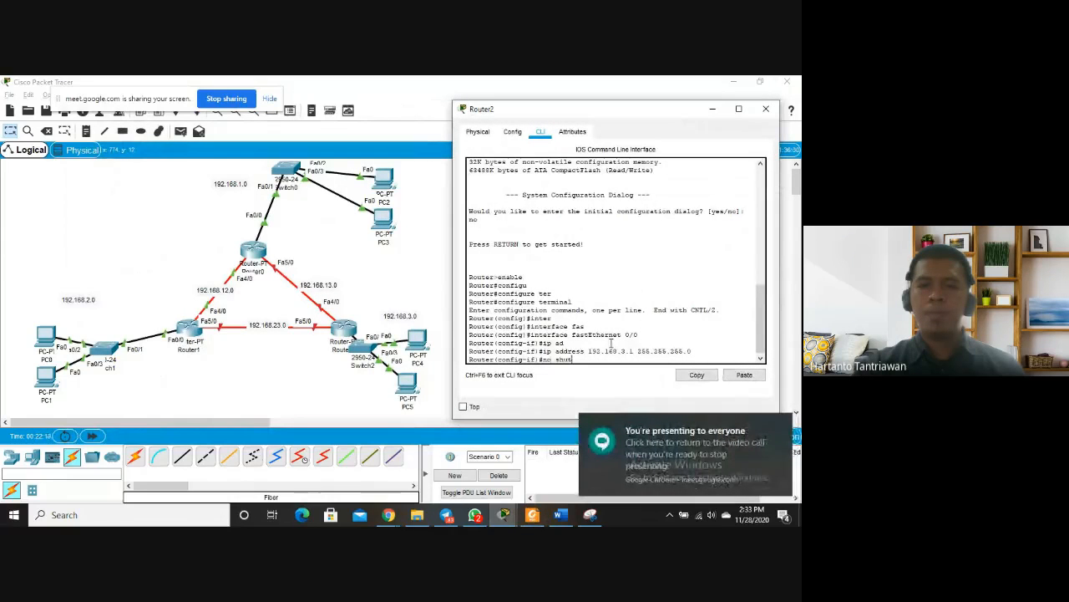
{"action": "key", "text": "Tab"}
{"action": "key", "text": "Return"}
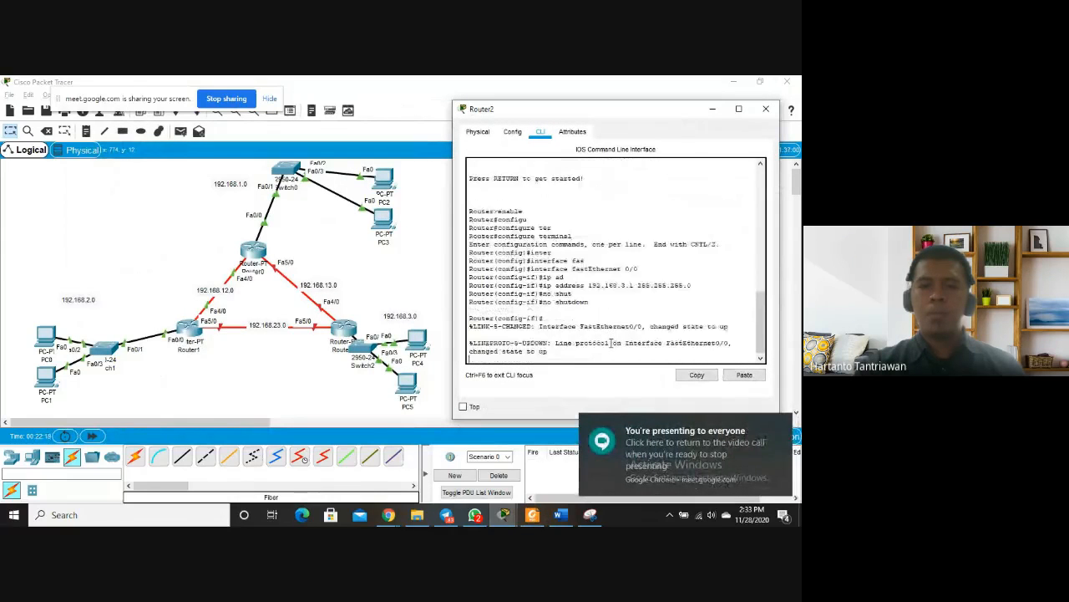
Exit FastEthernet 0/0 on Router2 and enter interface configuration for FastEthernet 5/0
{"action": "type", "text": "ex"}
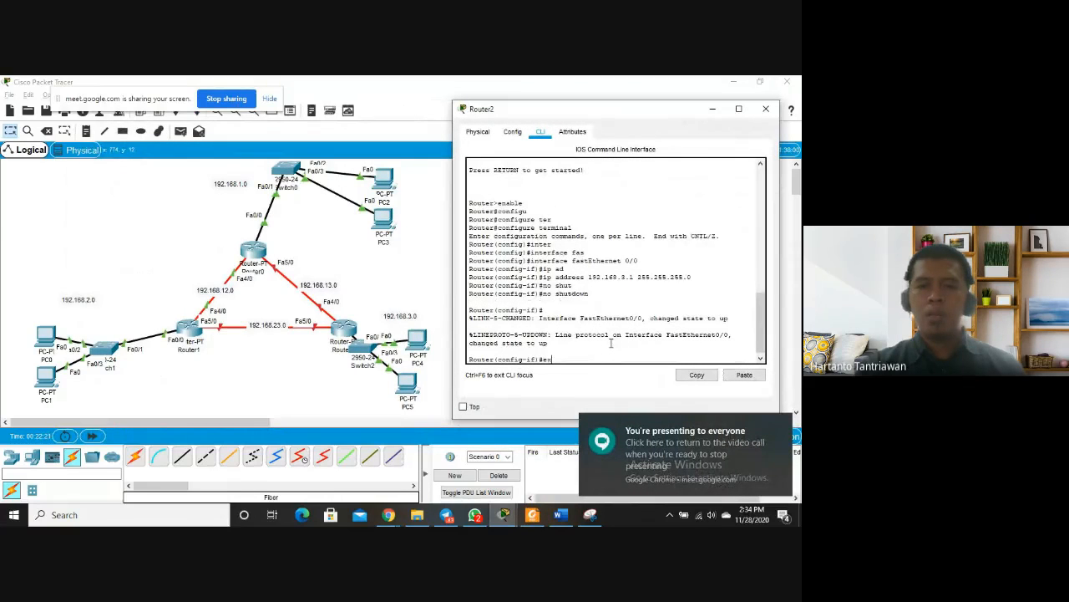
{"action": "key", "text": "Return"}
{"action": "type", "text": "inter"}
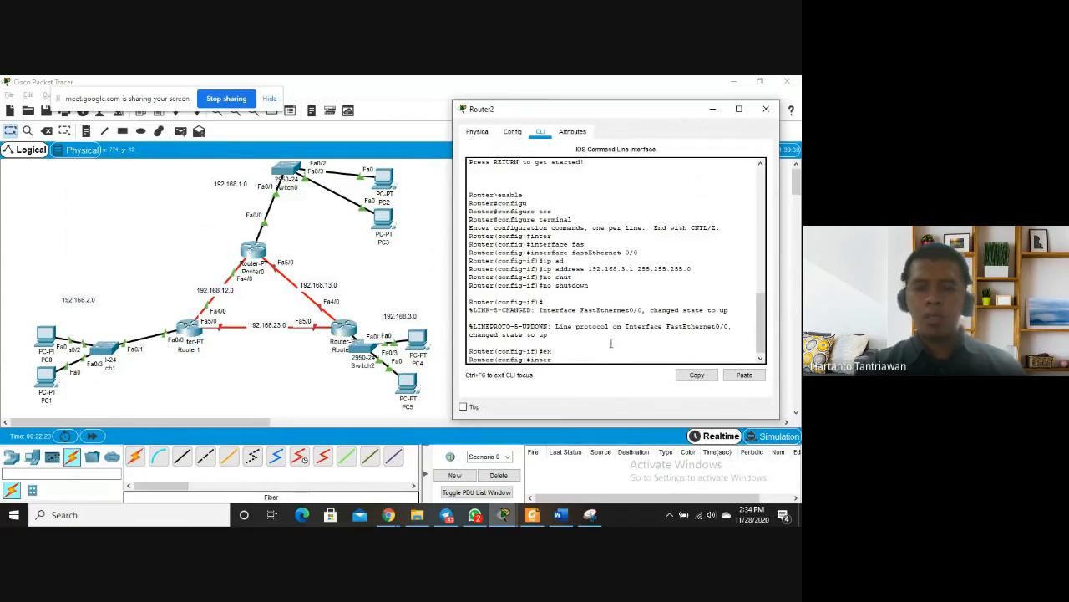
{"action": "key", "text": "Tab"}
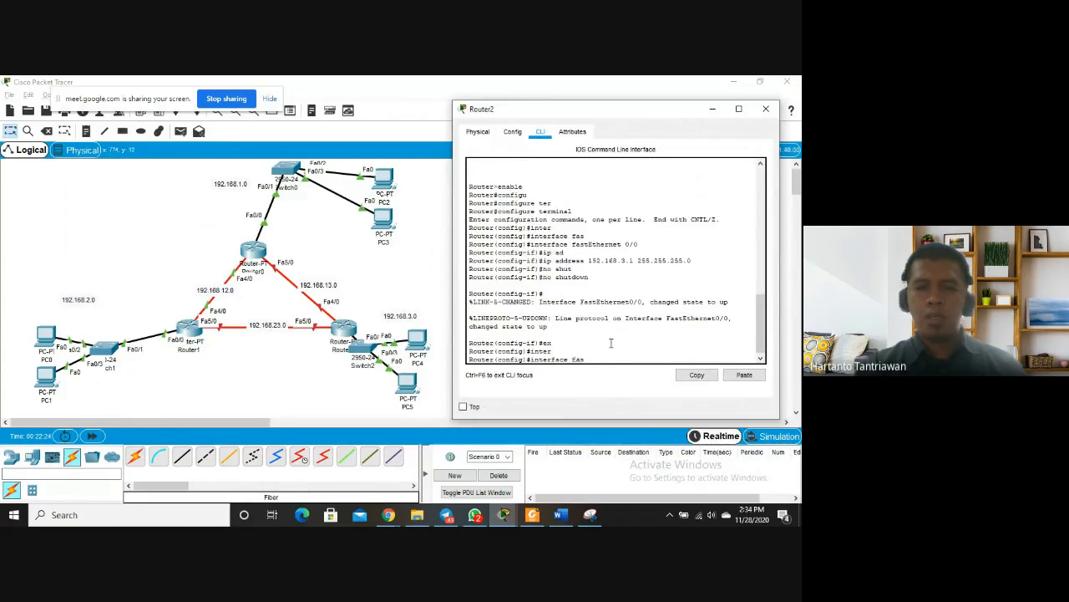
{"action": "type", "text": "fast"}
{"action": "key", "text": "Tab"}
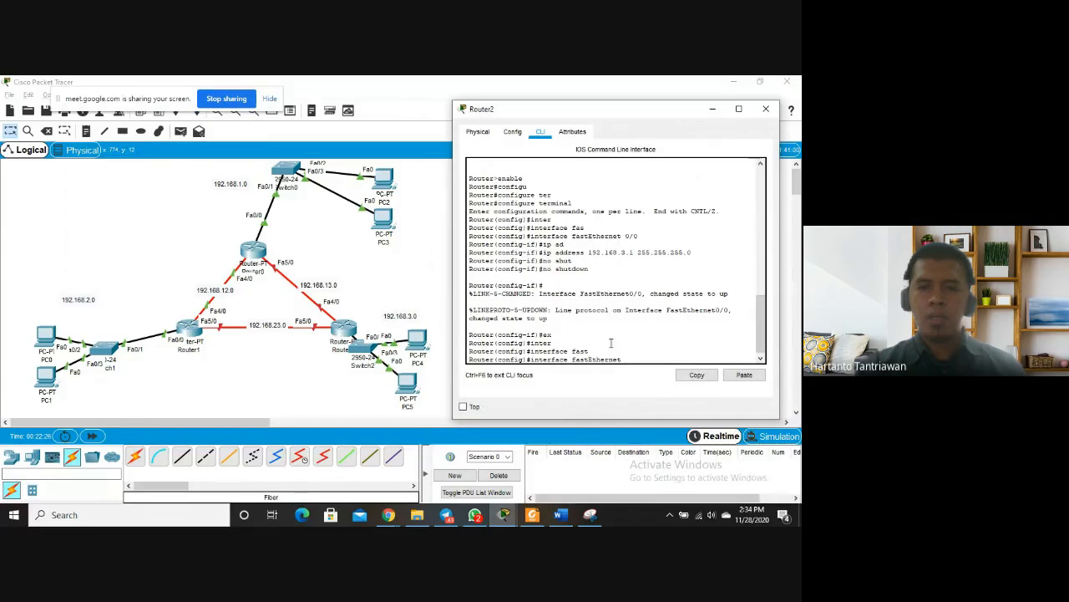
{"action": "type", "text": "5/0"}
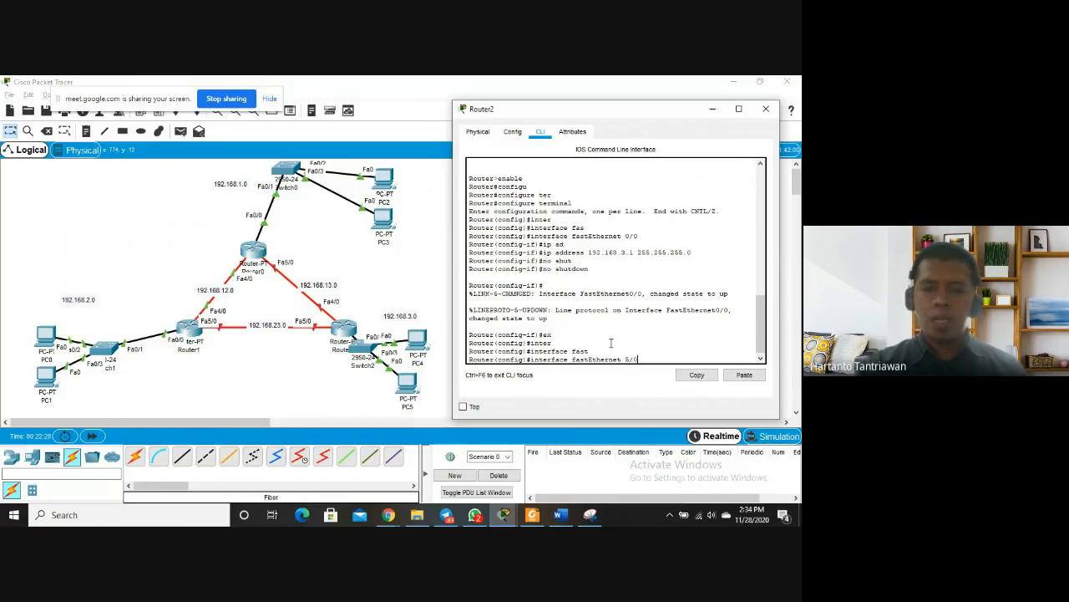
{"action": "key", "text": "Return"}
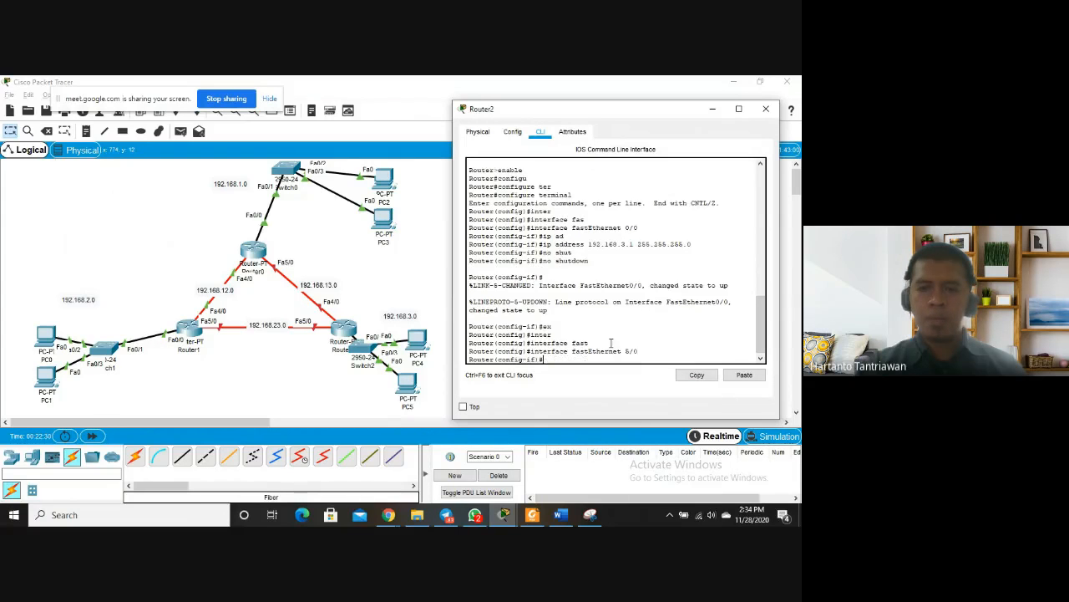
Begin the IP address command for Router2's FastEthernet 5/0 with the prefix 192.168
{"action": "type", "text": "ip a"}
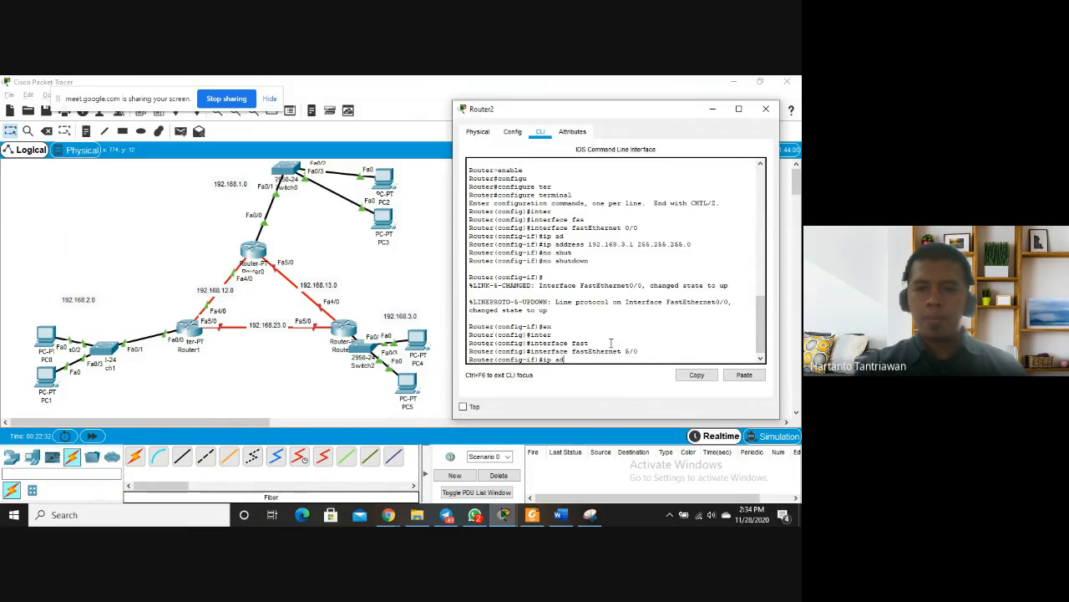
{"action": "type", "text": "d"}
{"action": "key", "text": "Tab"}
{"action": "type", "text": "192.168"}
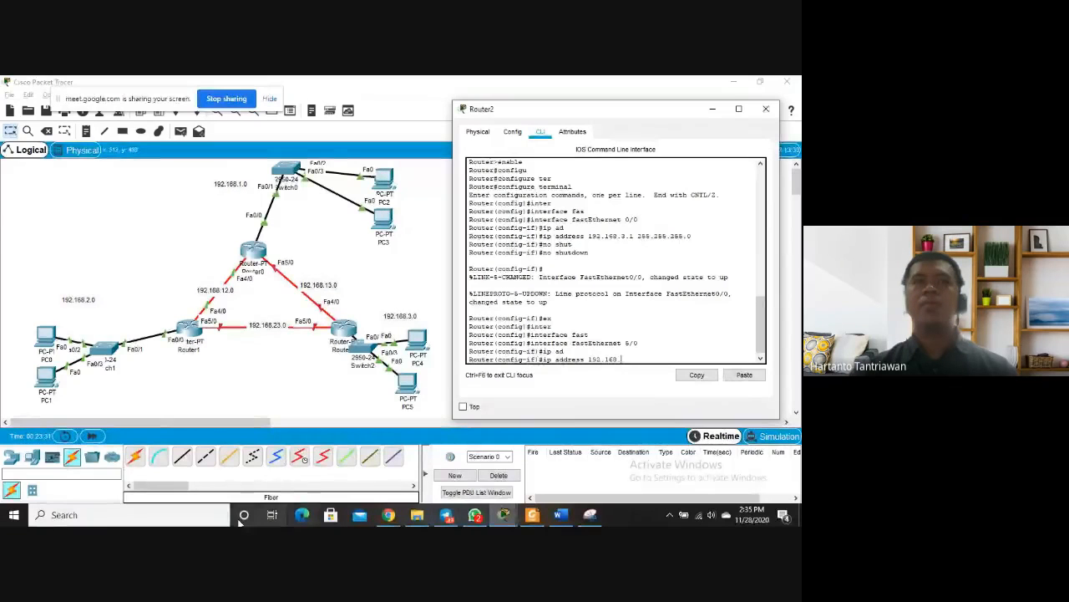
{"action": "left_click", "coordinate": [389, 515]}
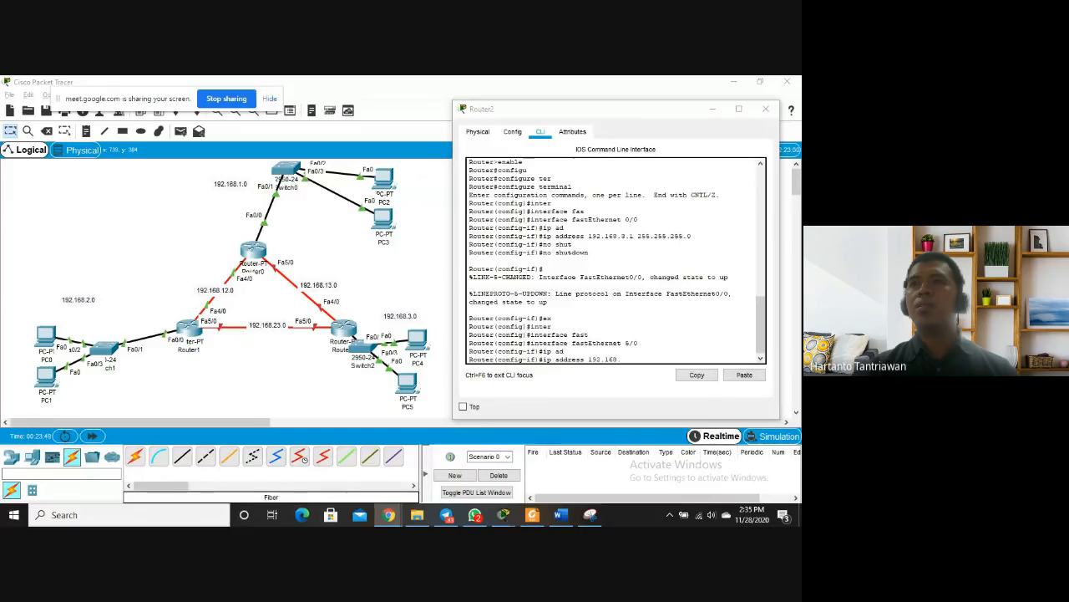
{"action": "key", "text": "alt+Tab"}
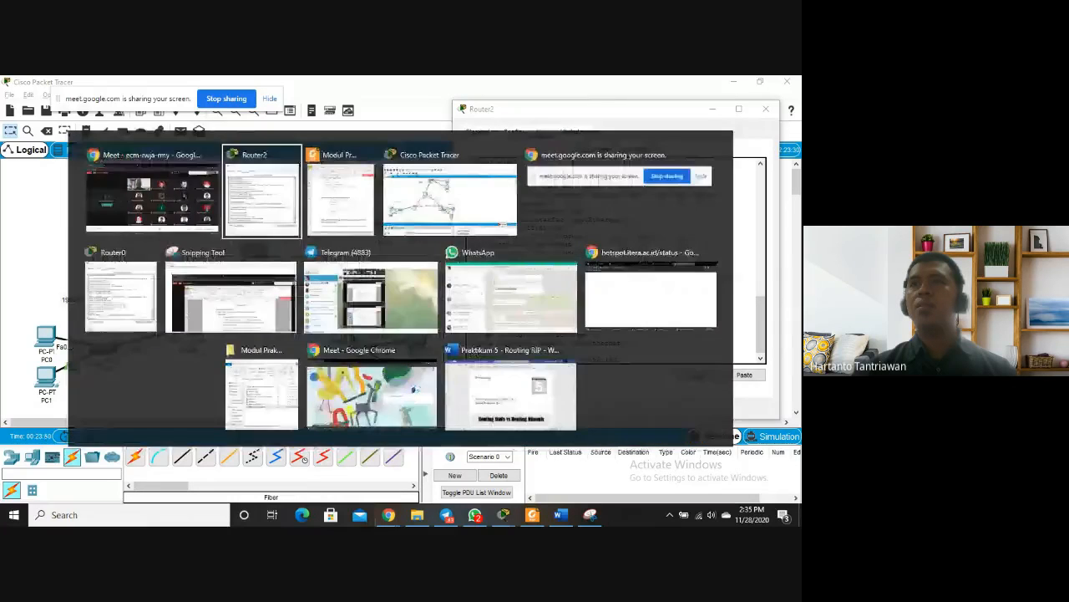
{"action": "key", "text": "alt+Tab"}
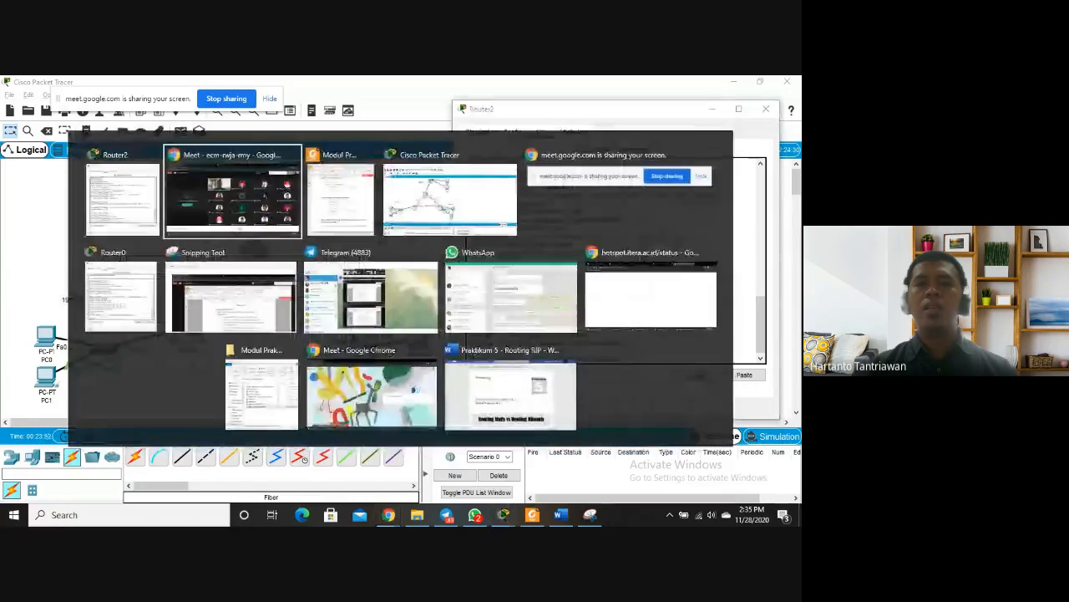
{"action": "key", "text": "alt+Tab"}
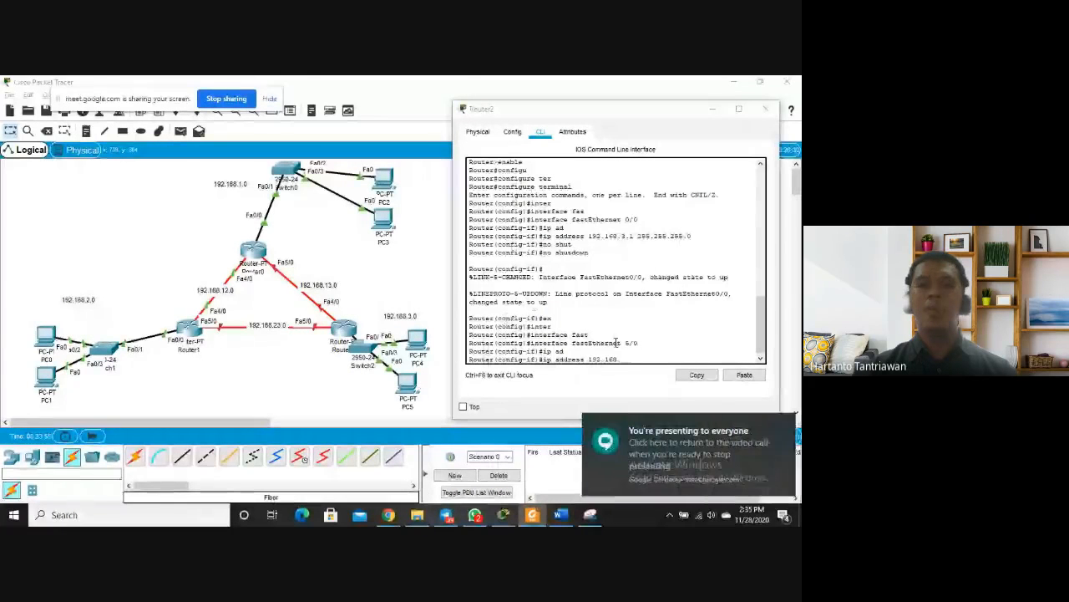
Complete the IP address command for Router2's FastEthernet 5/0 with 192.168.23.1 and mask 255.255.255.0
{"action": "left_click", "coordinate": [636, 361]}
{"action": "type", "text": "23"}
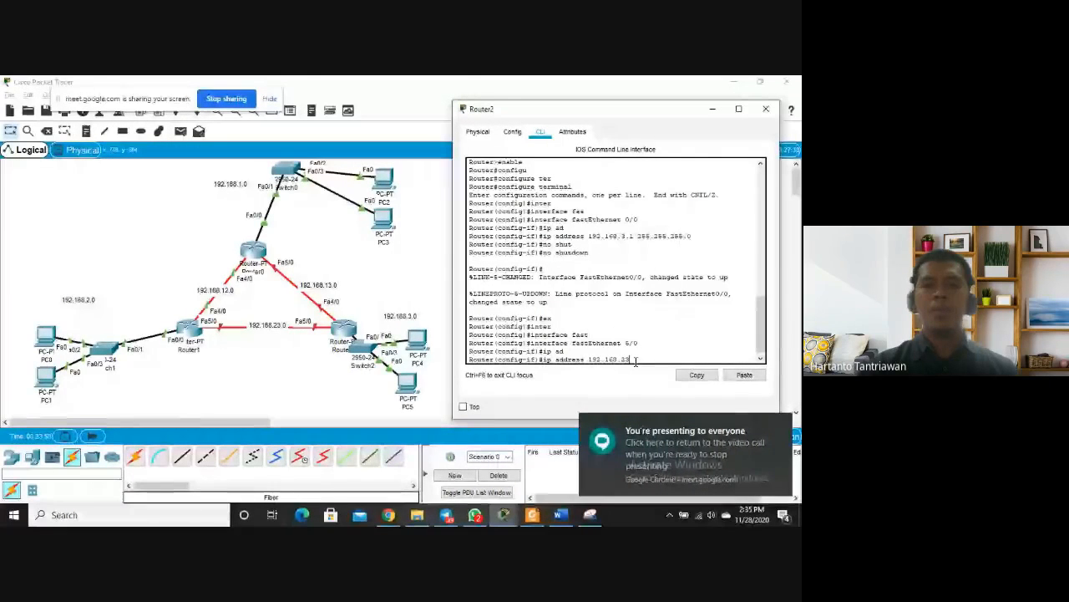
{"action": "type", "text": "."}
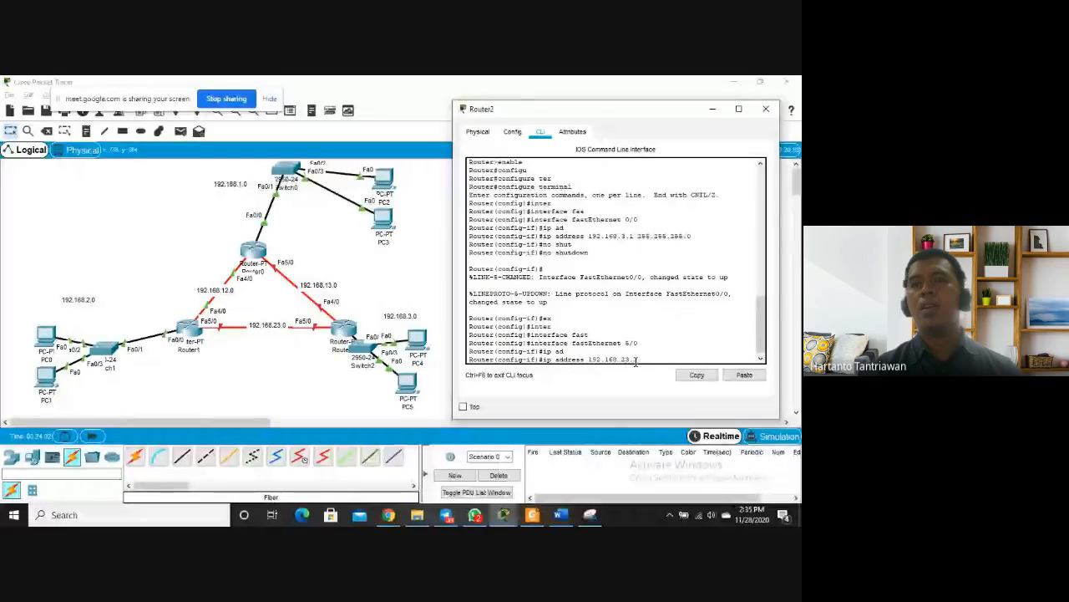
{"action": "type", "text": "2 255.255.25"}
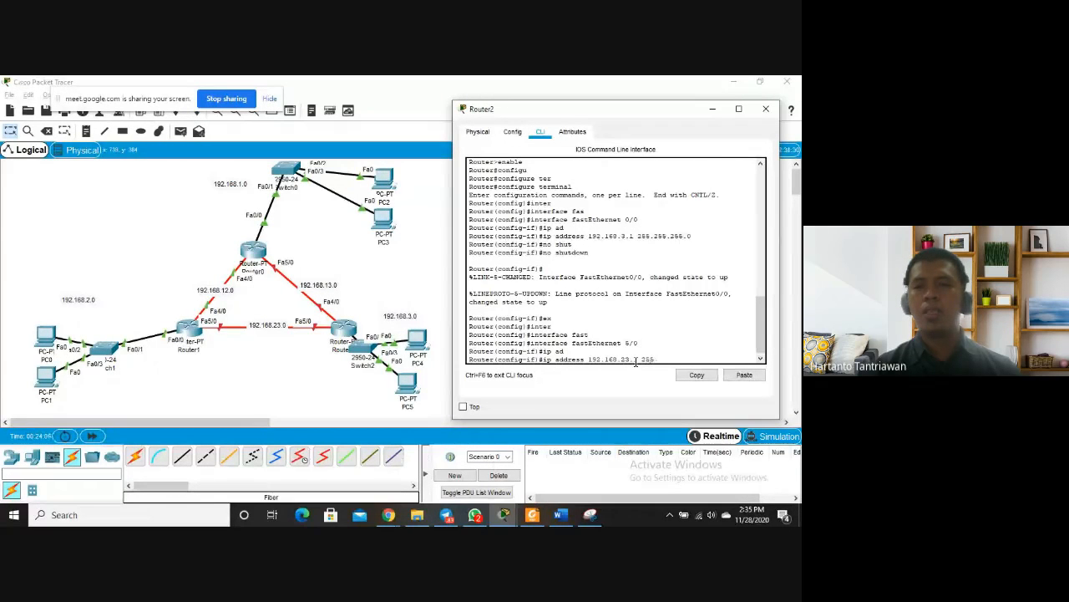
{"action": "type", "text": "5.0"}
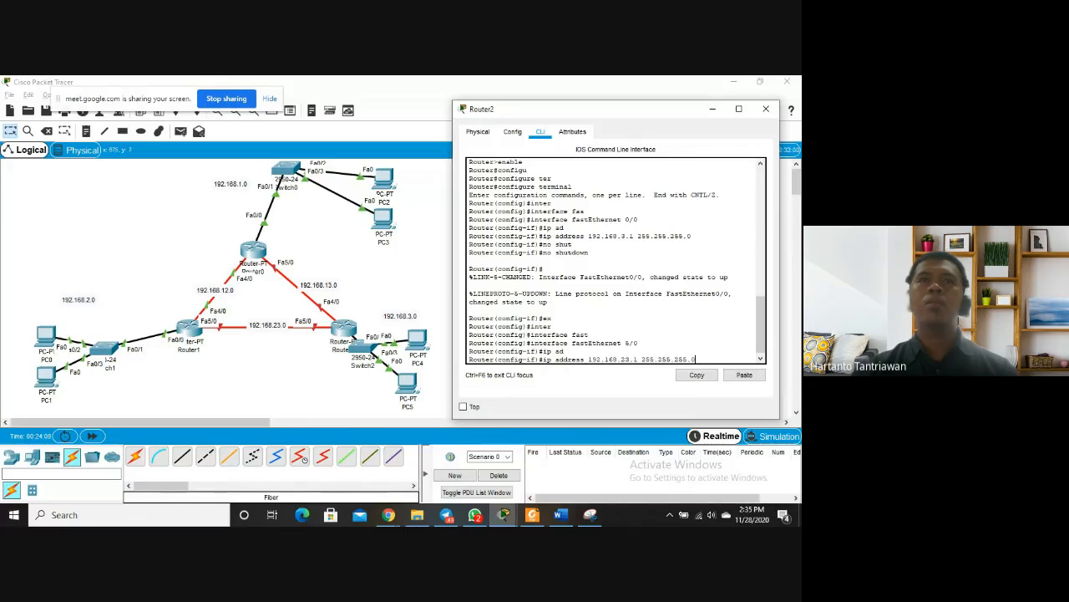
{"action": "key", "text": "alt+Tab"}
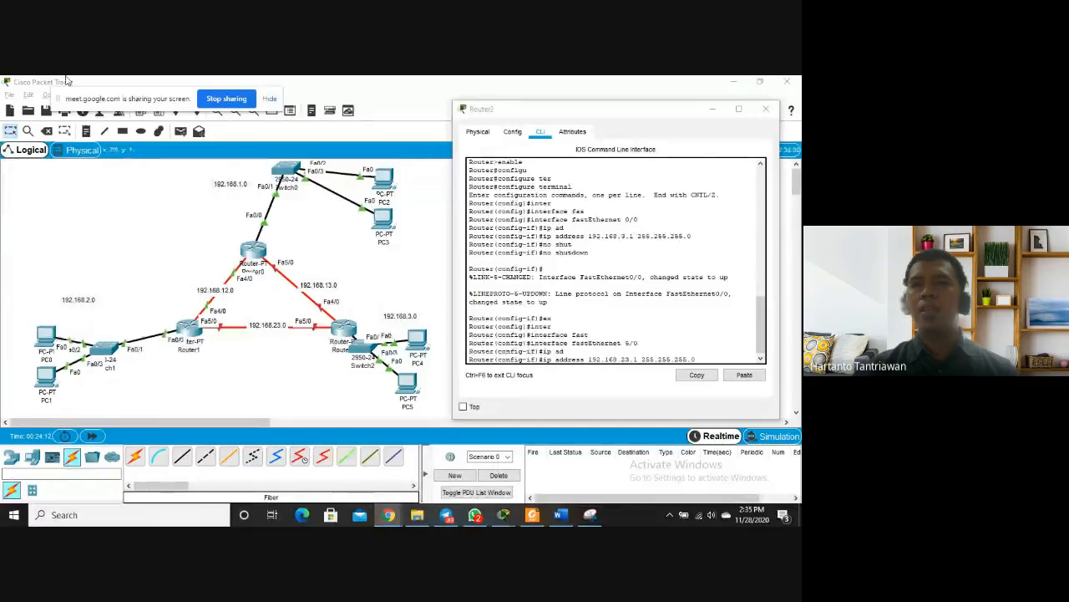
{"action": "left_click", "coordinate": [711, 356]}
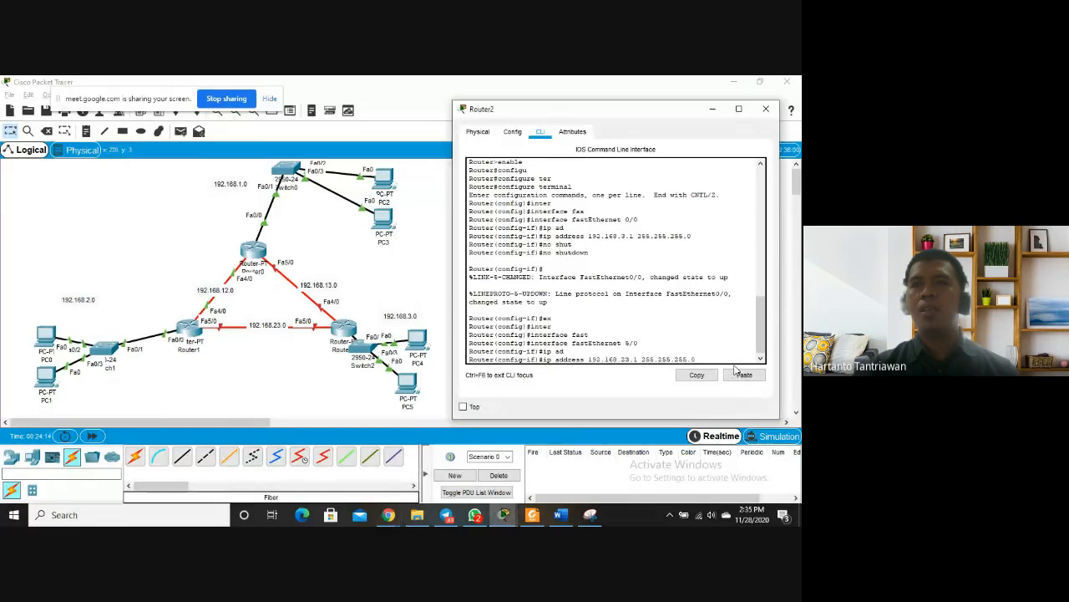
{"action": "key", "text": "Return"}
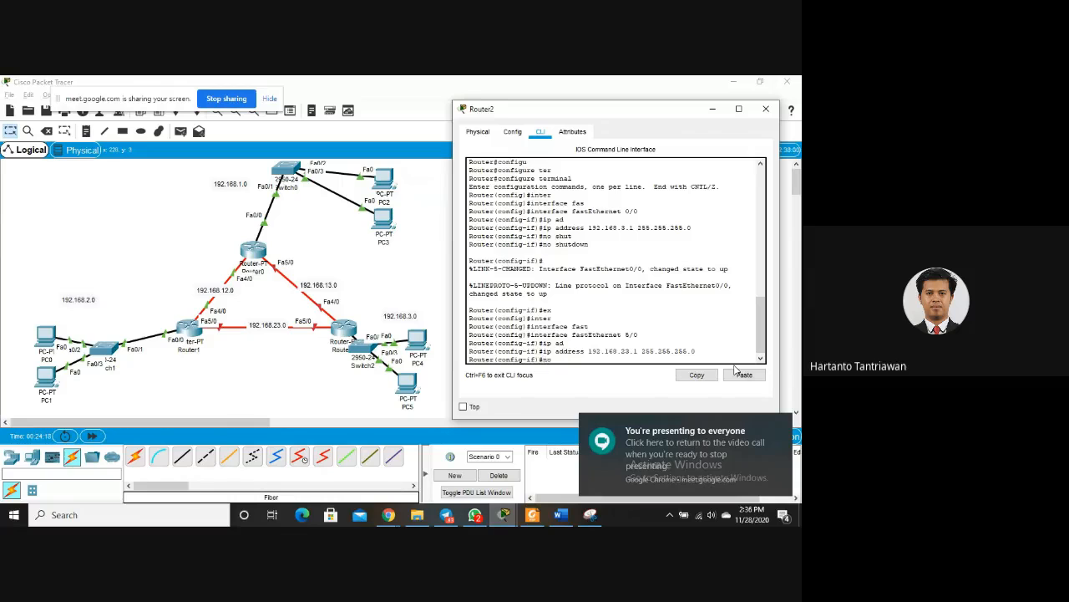
Enable FastEthernet 5/0 on Router2 with no shutdown and exit its interface configuration
{"action": "type", "text": "no shutdown"}
{"action": "key", "text": "Return"}
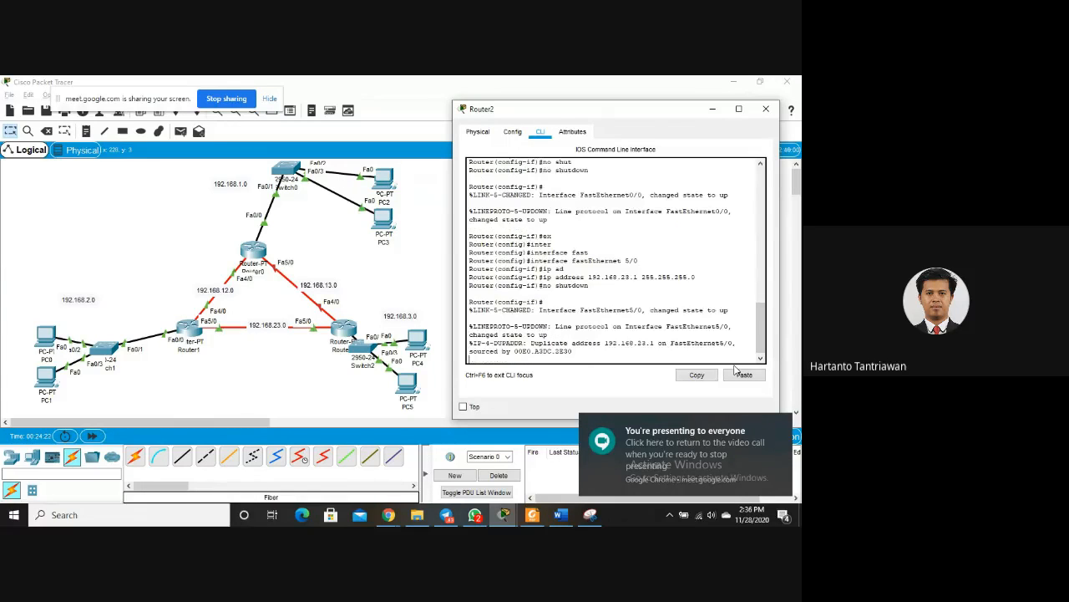
{"action": "type", "text": "ex"}
{"action": "key", "text": "Return"}
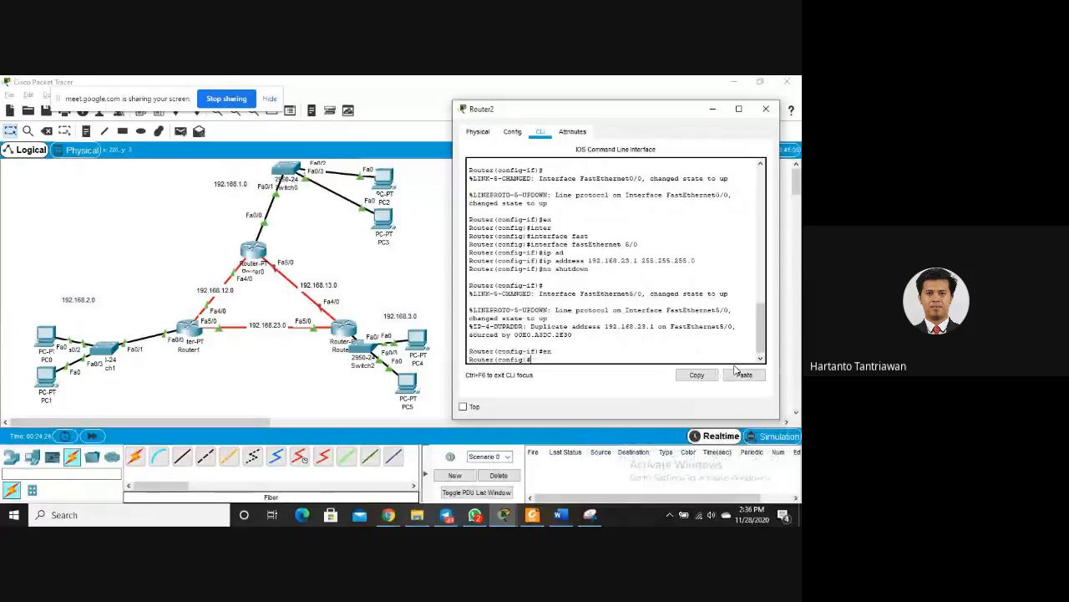
Enter interface configuration for Router2's FastEthernet 4/0 and assign 192.168.13.2 with mask 255.255.255.0
{"action": "type", "text": "inft"}
{"action": "key", "text": "Tab"}
{"action": "type", "text": "fast"}
{"action": "key", "text": "Tab"}
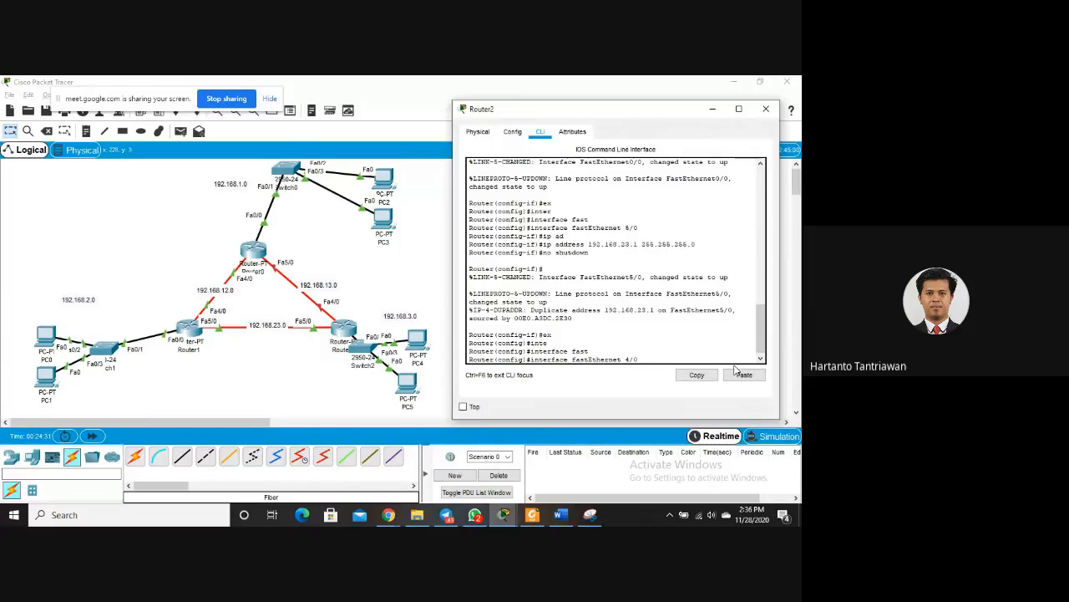
{"action": "key", "text": "Return"}
{"action": "type", "text": "ip ad"}
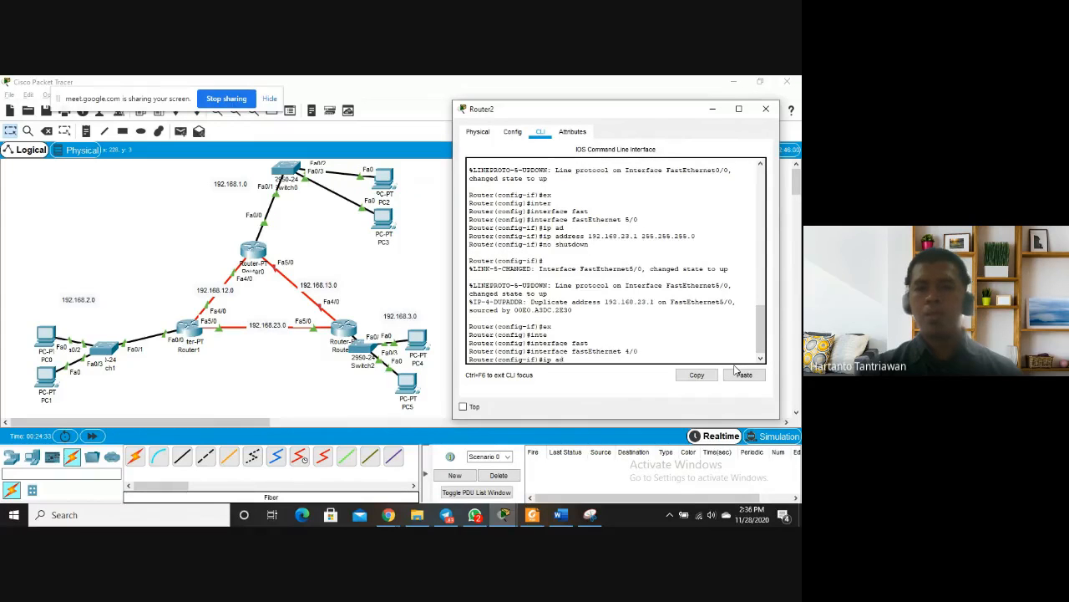
{"action": "key", "text": "Tab"}
{"action": "type", "text": "192.16"}
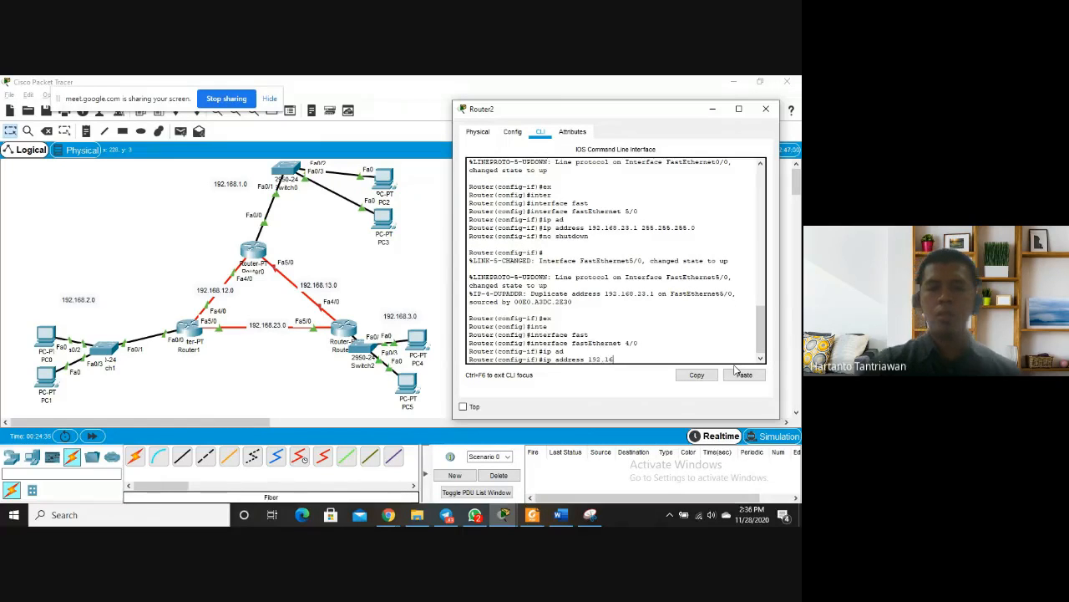
{"action": "type", "text": "8.13.2"}
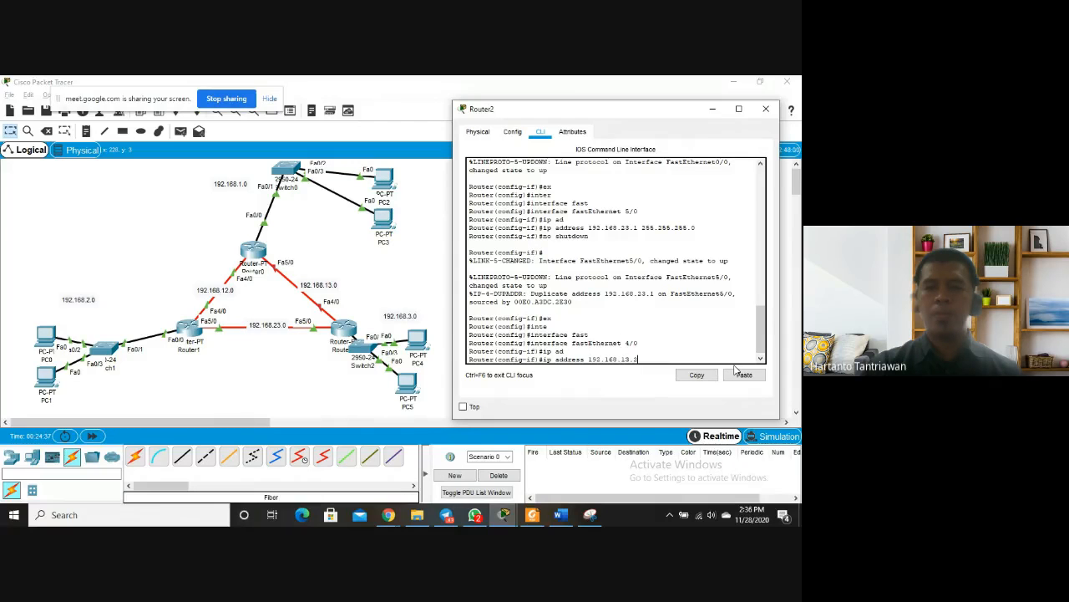
{"action": "type", "text": " 255.255.255.0"}
{"action": "key", "text": "Return"}
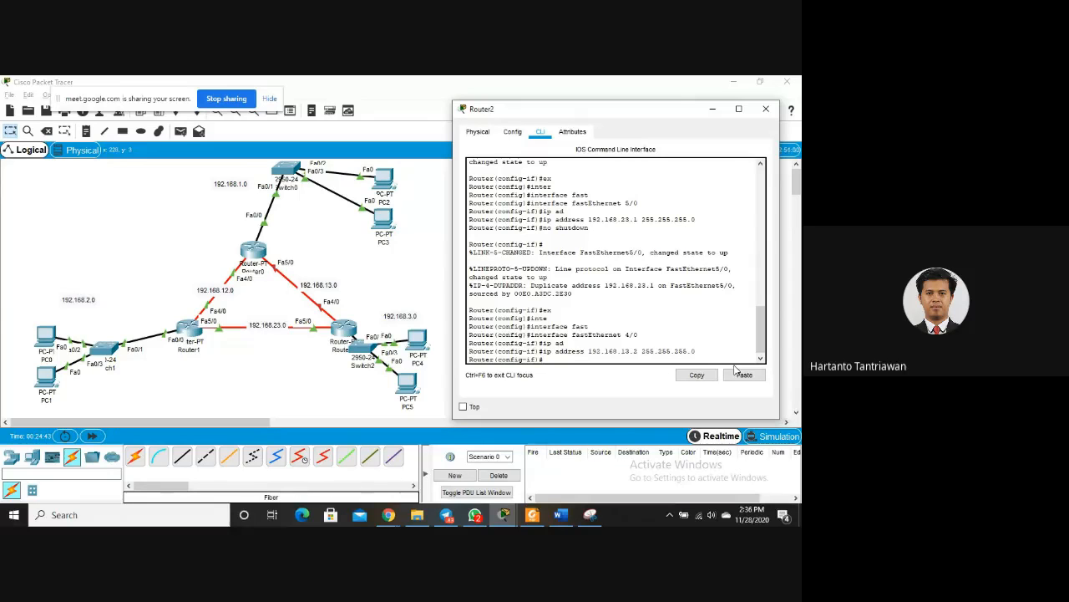
Enable FastEthernet 4/0 on Router2 with no shutdown and exit to global configuration mode
{"action": "type", "text": "no shut"}
{"action": "key", "text": "Tab"}
{"action": "key", "text": "Return"}
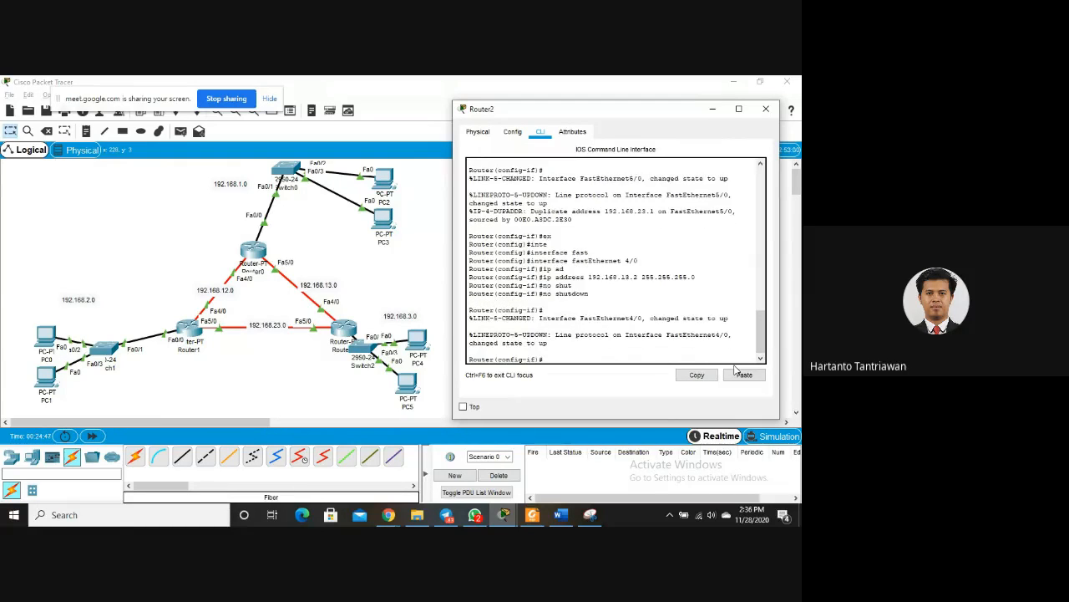
{"action": "type", "text": "ex"}
{"action": "key", "text": "Return"}
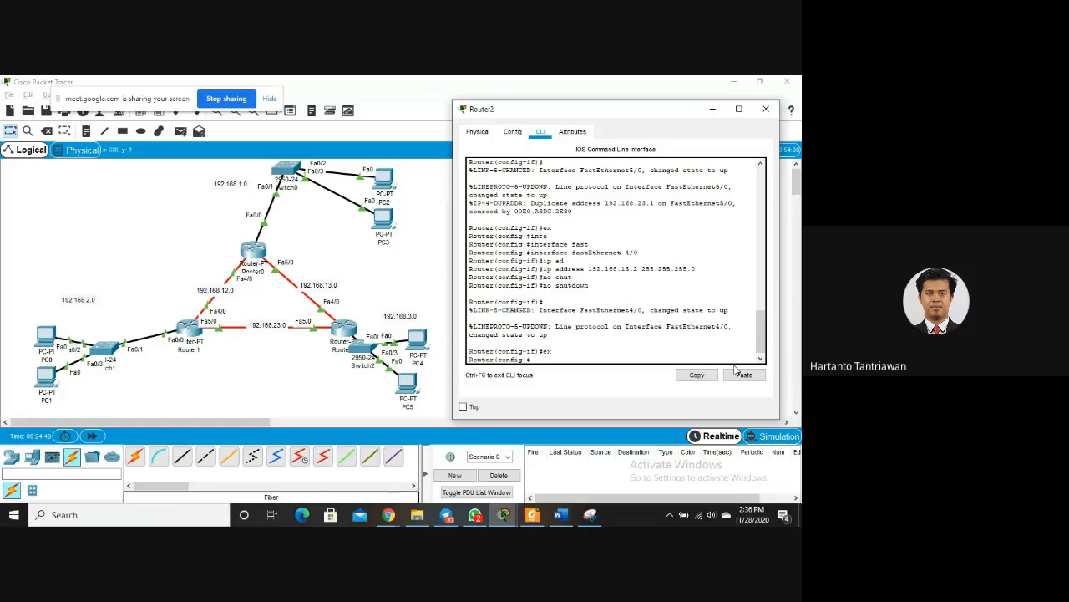
Enter RIP router configuration on Router2 with router rip
{"action": "key", "text": "alt+Tab"}
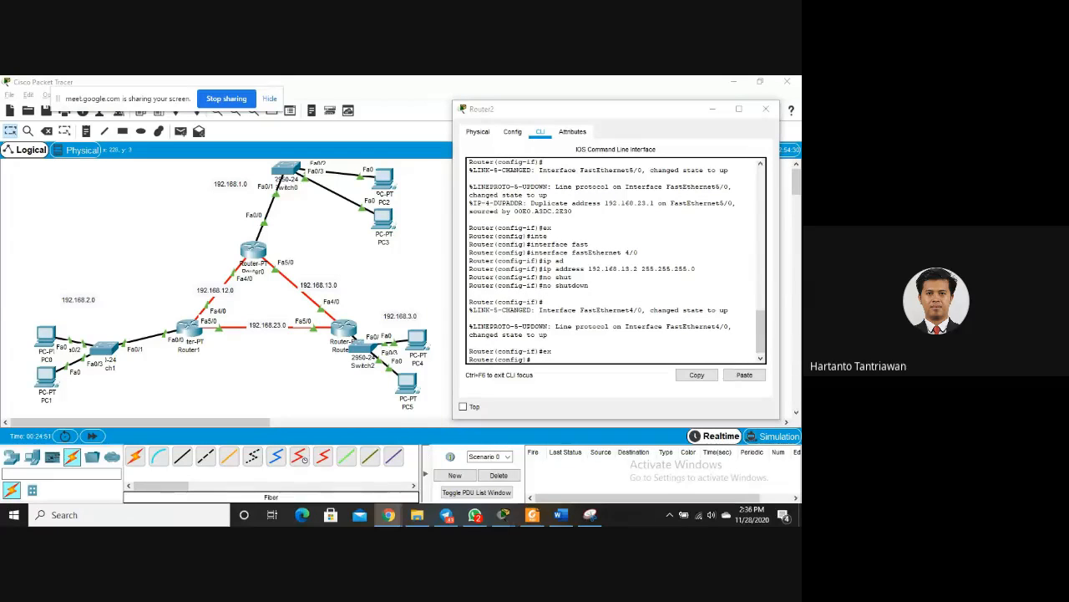
{"action": "left_click", "coordinate": [549, 357]}
{"action": "type", "text": "er"}
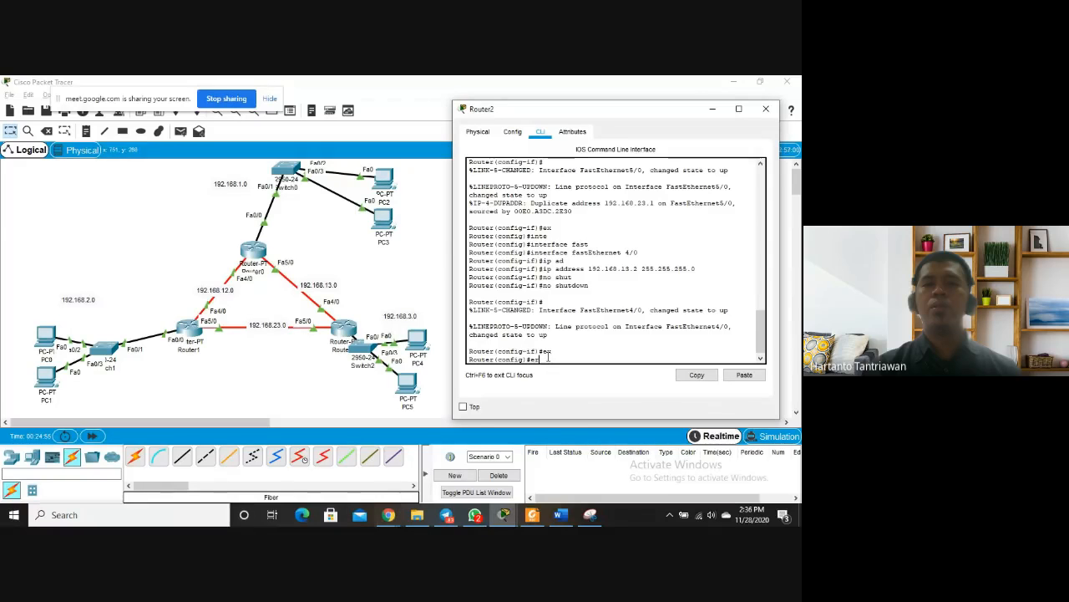
{"action": "key", "text": "BackSpace"}
{"action": "key", "text": "BackSpace"}
{"action": "type", "text": "route"}
{"action": "key", "text": "Tab"}
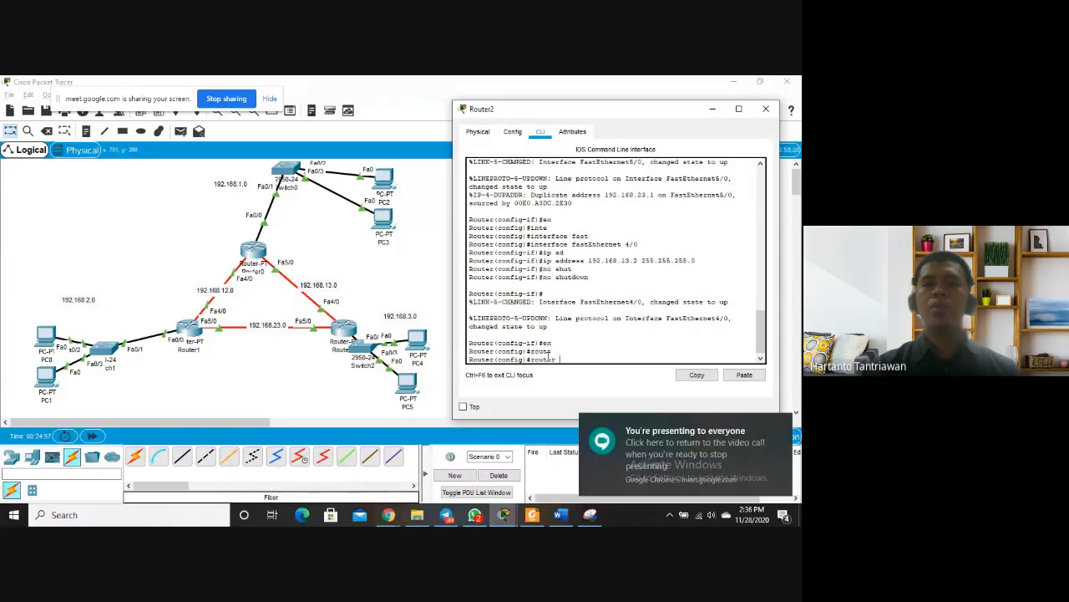
{"action": "type", "text": "rip"}
{"action": "key", "text": "Return"}
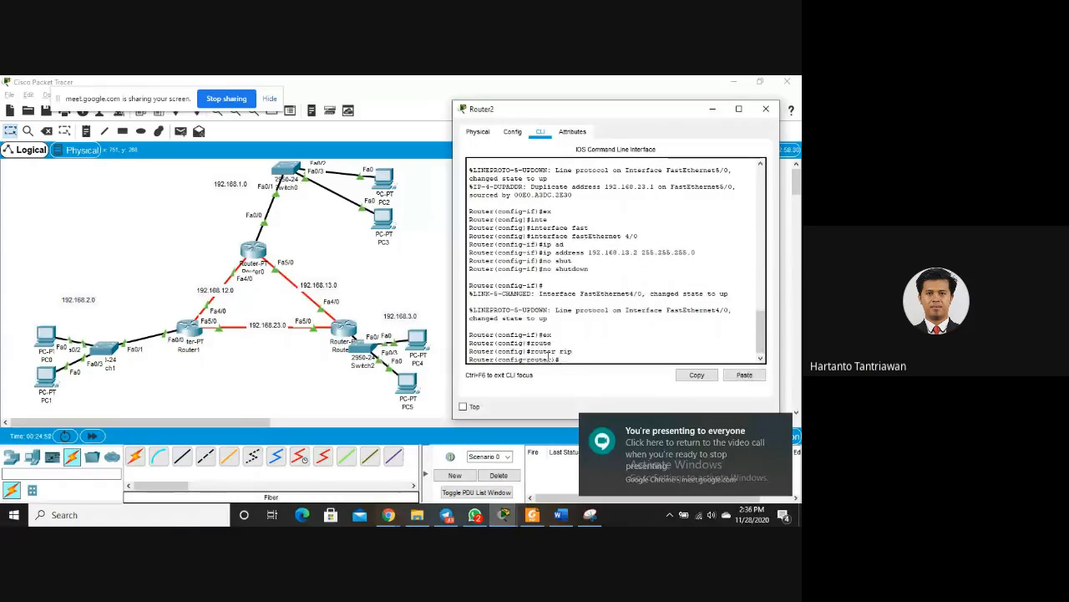
Add network 192.168.3.0 to Router2's RIP configuration
{"action": "type", "text": "ne"}
{"action": "type", "text": "t"}
{"action": "key", "text": "Tab"}
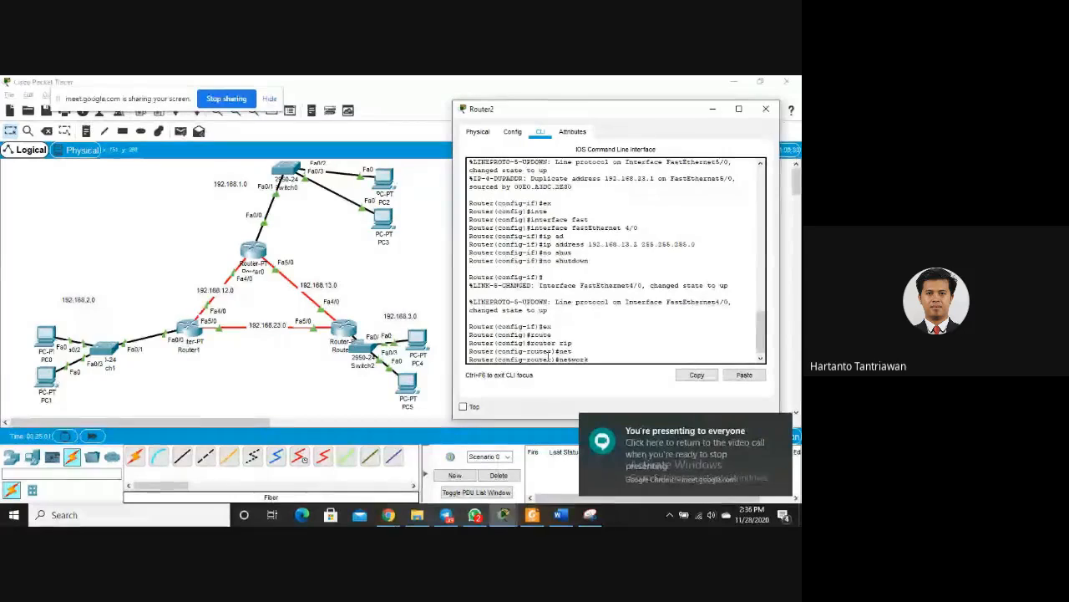
{"action": "type", "text": "192.168.1"}
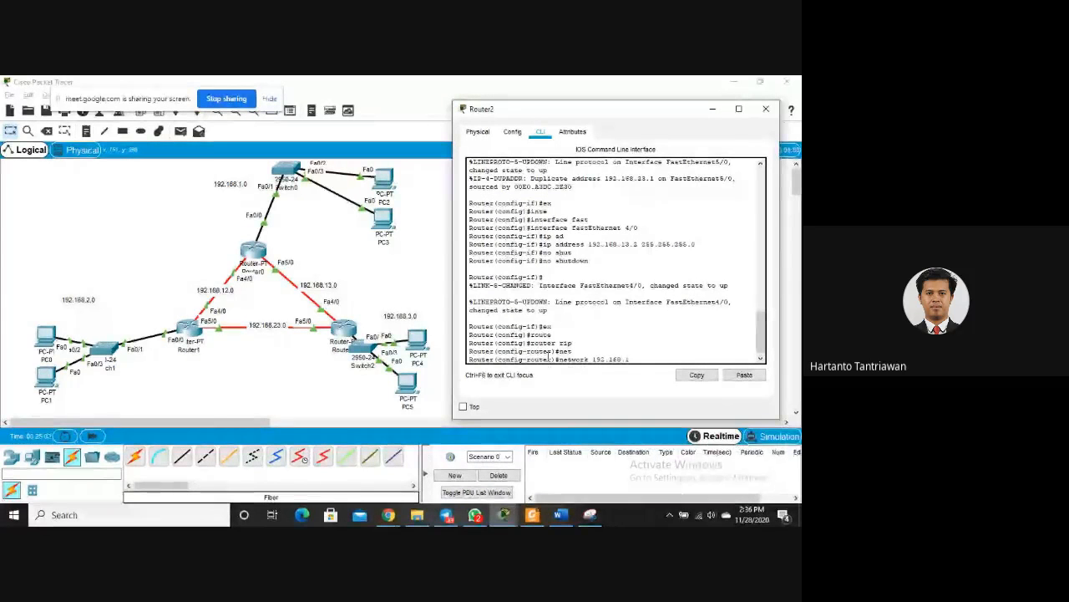
{"action": "key", "text": "BackSpace"}
{"action": "type", "text": "3.0"}
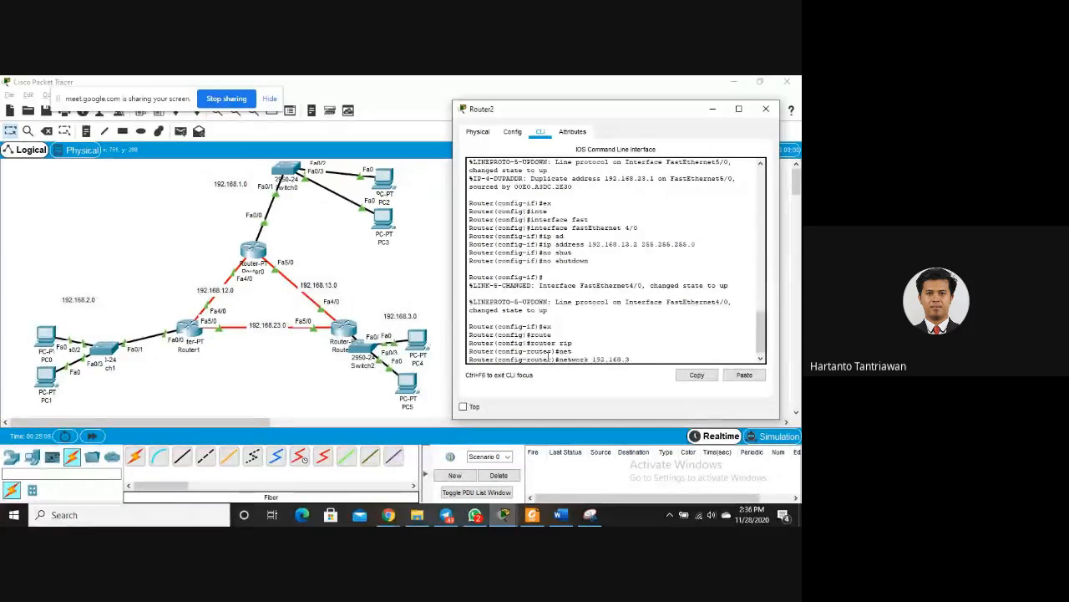
{"action": "key", "text": "Return"}
Add networks 192.168.23.0 and 192.168.13.0 to Router2's RIP configuration
{"action": "type", "text": "net"}
{"action": "key", "text": "Tab"}
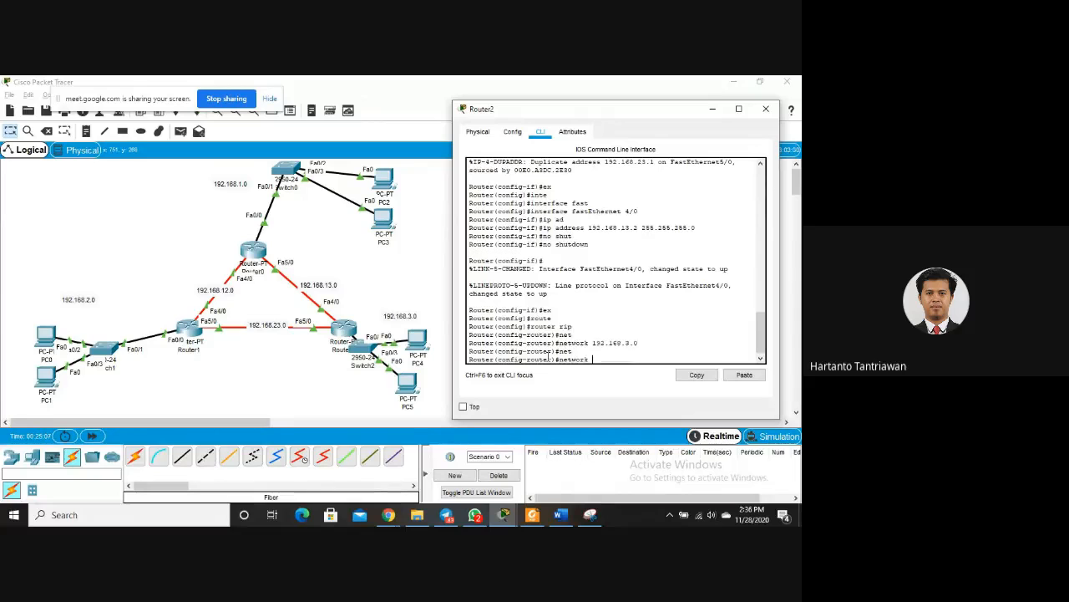
{"action": "type", "text": "192.6-"}
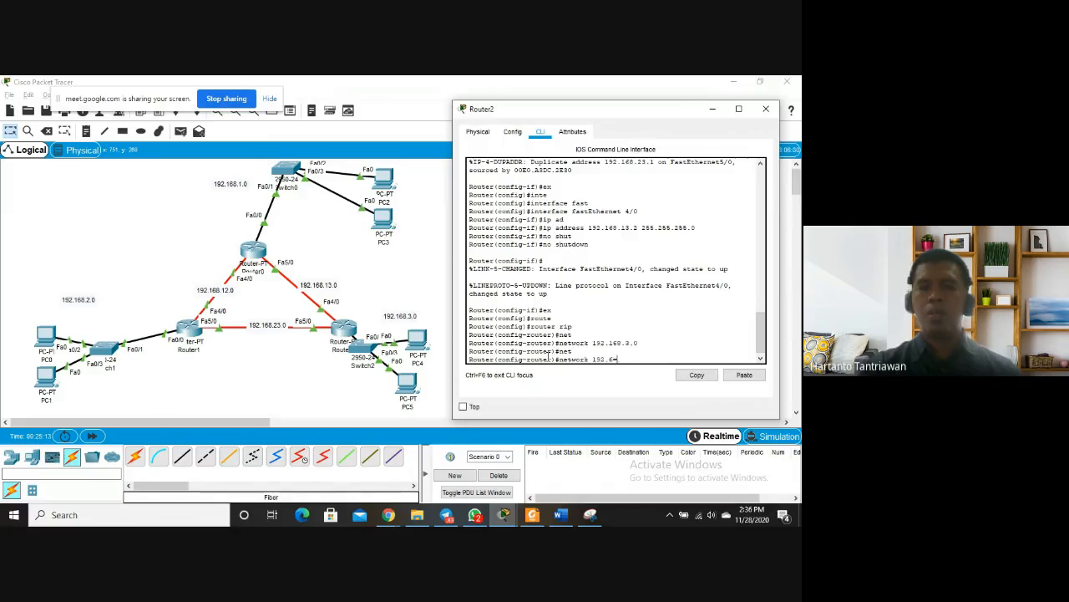
{"action": "key", "text": "BackSpace"}
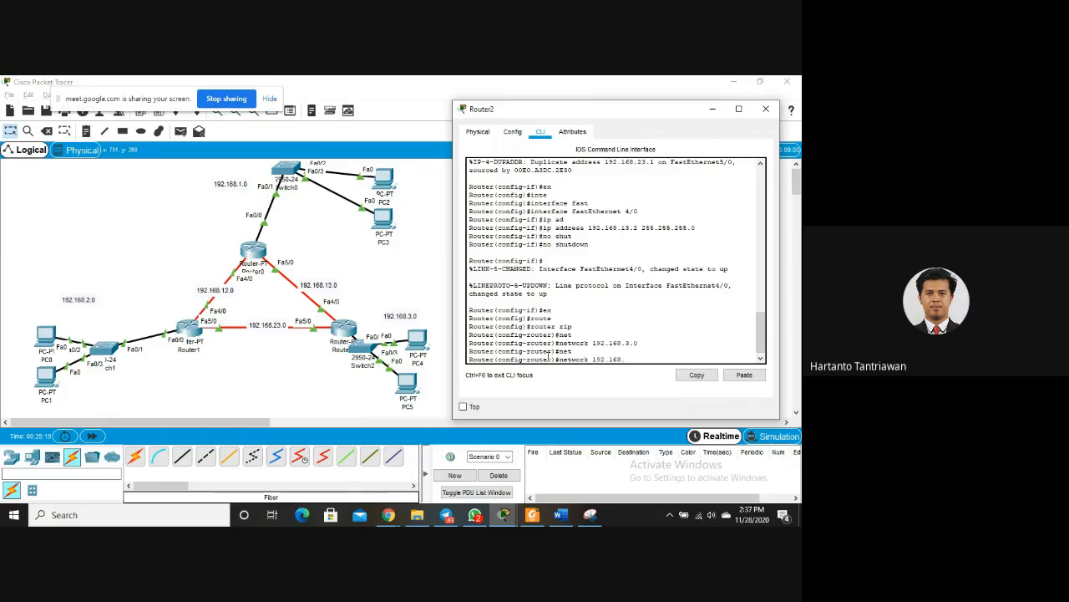
{"action": "type", "text": "0"}
{"action": "key", "text": "Return"}
{"action": "type", "text": "net"}
{"action": "key", "text": "Tab"}
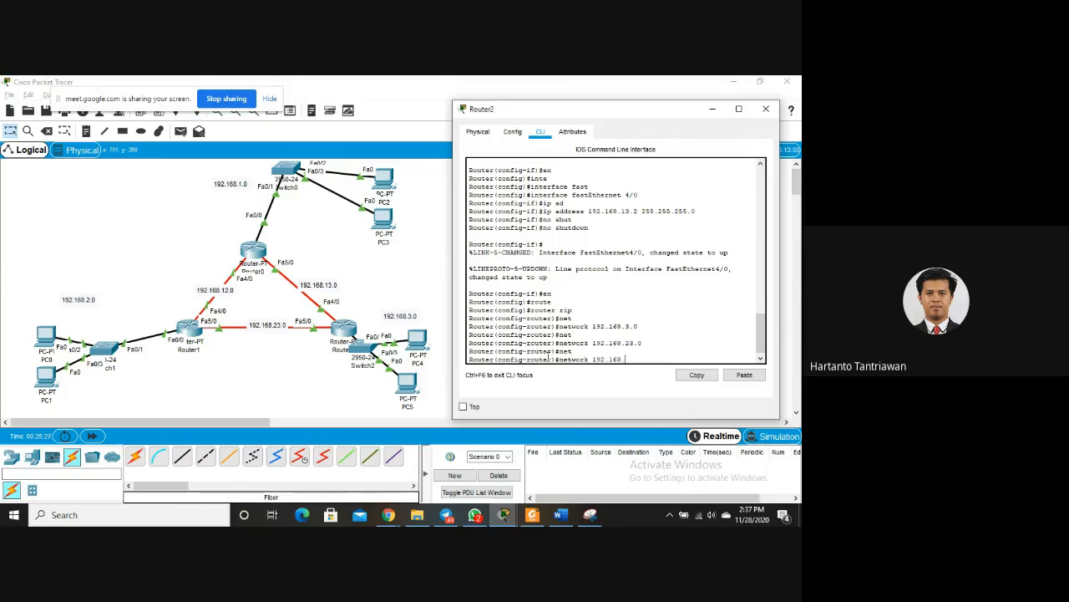
{"action": "key", "text": "Return"}
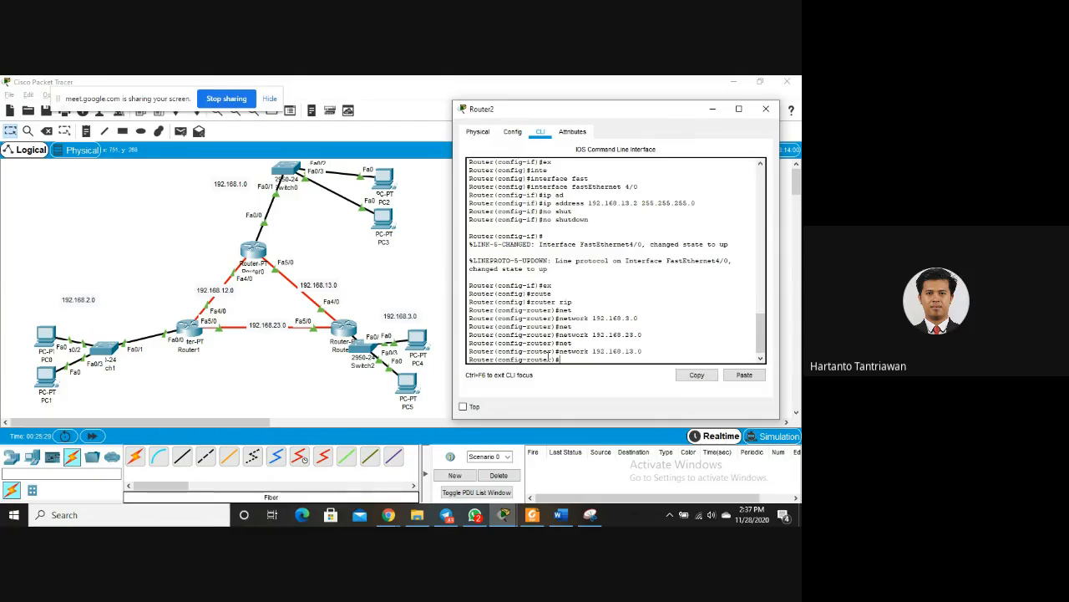
Exit RIP and global configuration mode on Router2 and close its window
{"action": "type", "text": "ex"}
{"action": "key", "text": "Return"}
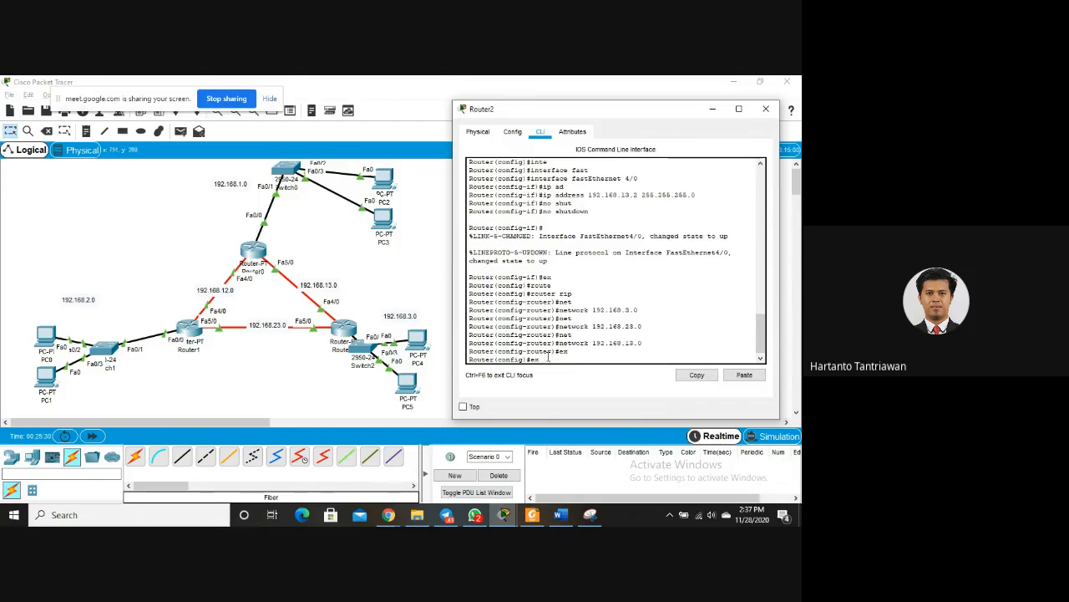
{"action": "type", "text": "ex"}
{"action": "key", "text": "Return"}
{"action": "key", "text": "Return"}
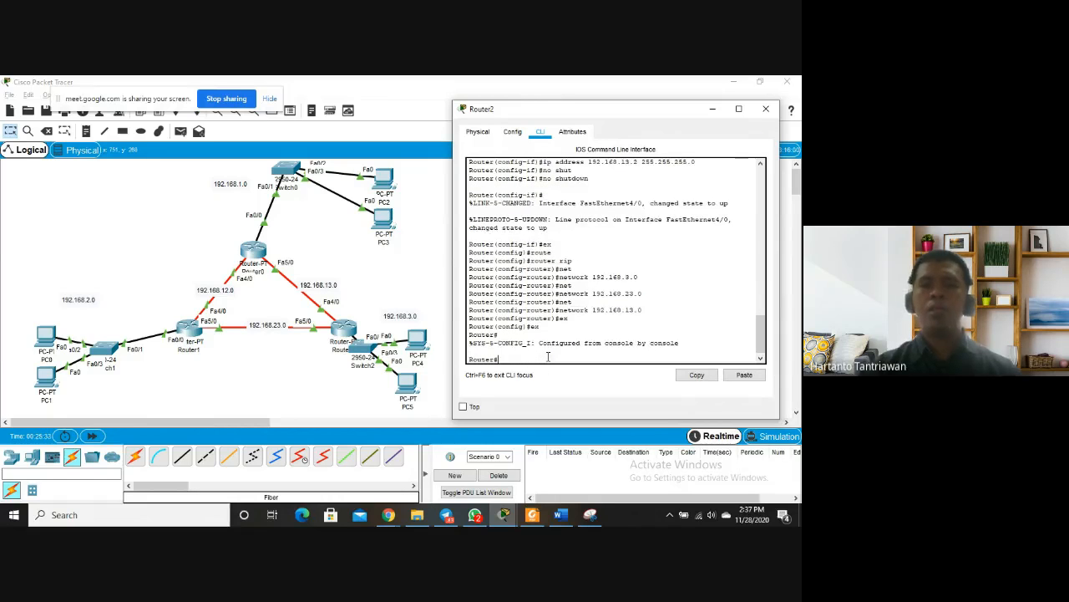
{"action": "left_click", "coordinate": [765, 108]}
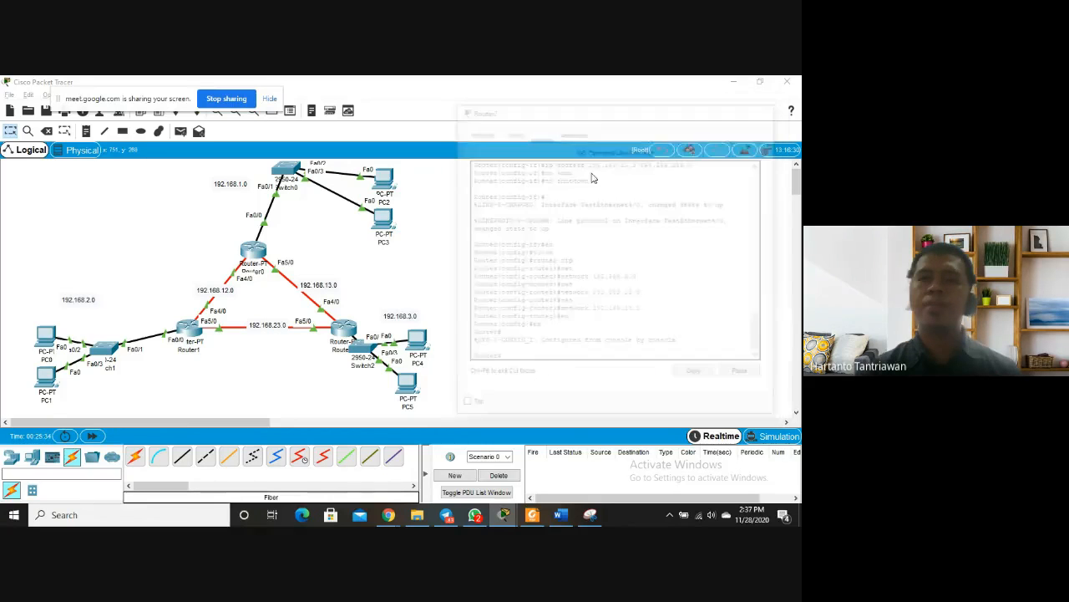
Test connectivity between the LANs by sending simple PDUs from PC0 to PC4 and from PC0 to PC2
{"action": "left_click", "coordinate": [180, 131]}
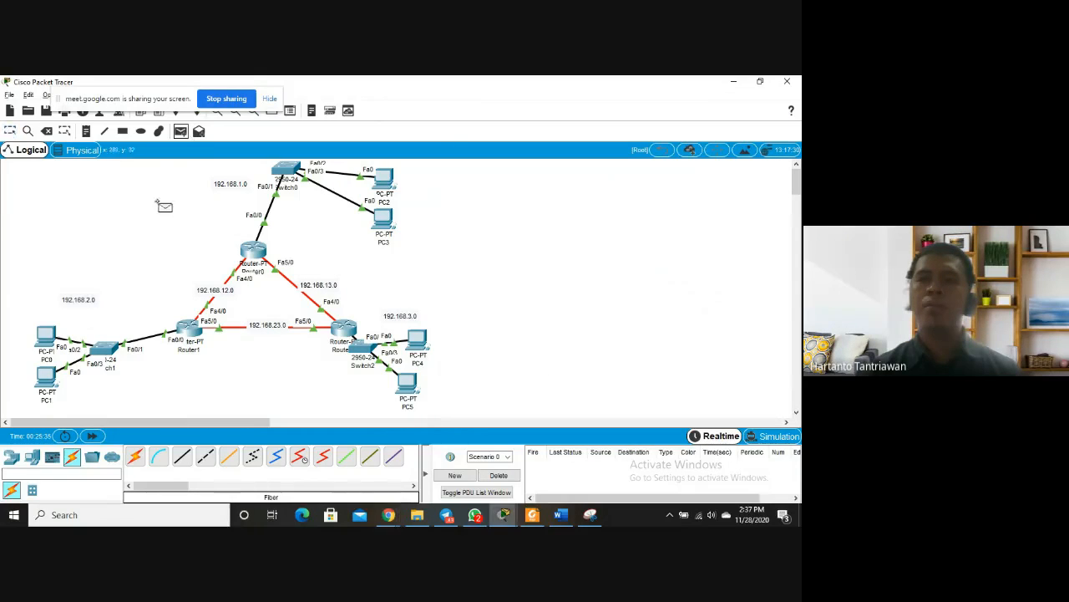
{"action": "left_click", "coordinate": [47, 336]}
{"action": "left_click", "coordinate": [416, 340]}
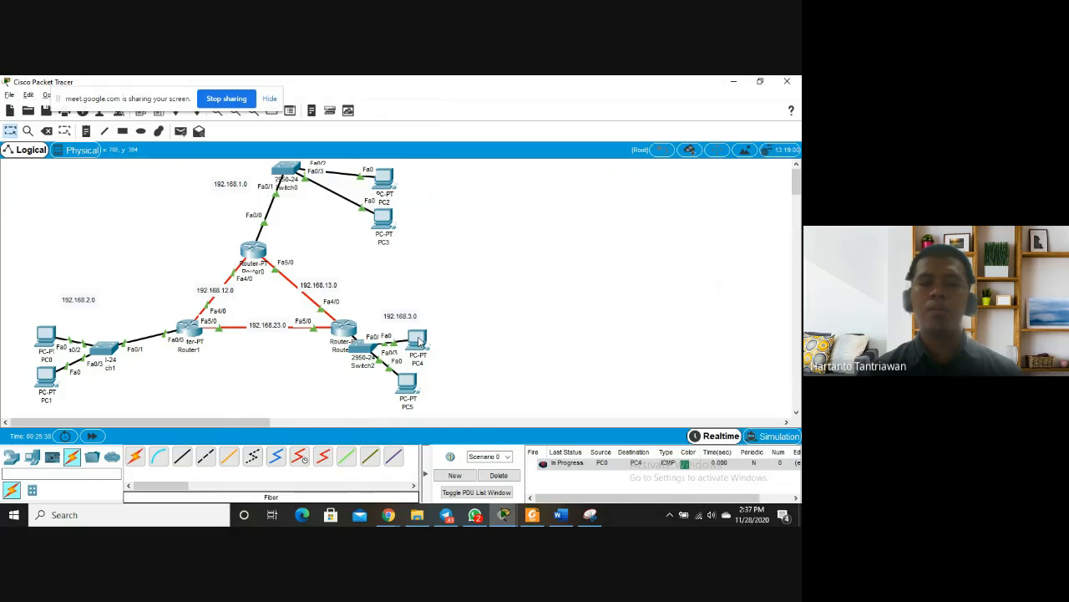
{"action": "left_click", "coordinate": [181, 131]}
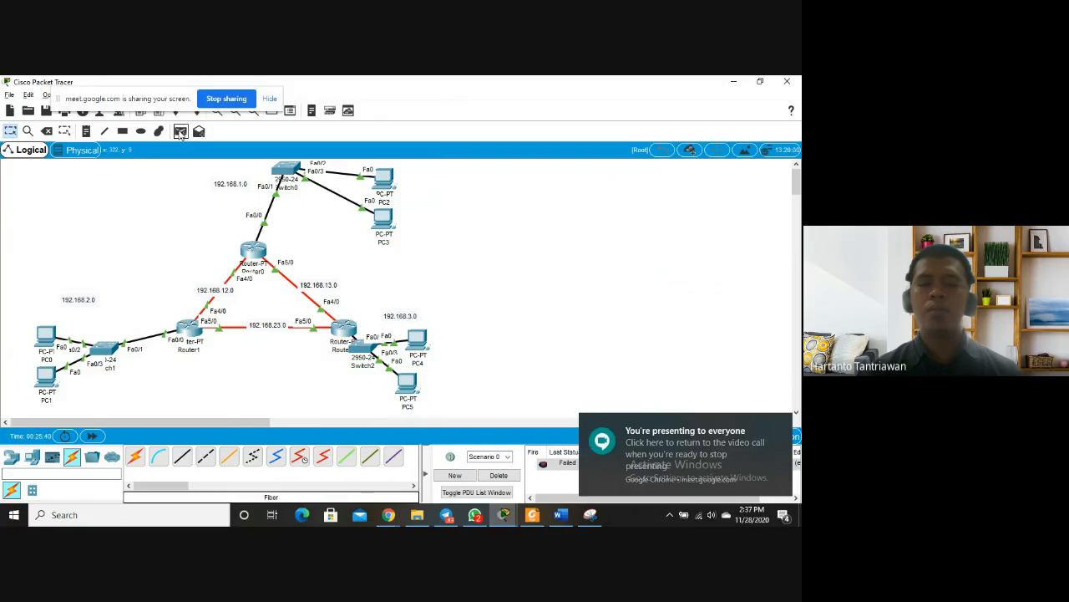
{"action": "left_click", "coordinate": [46, 336]}
{"action": "left_click", "coordinate": [381, 179]}
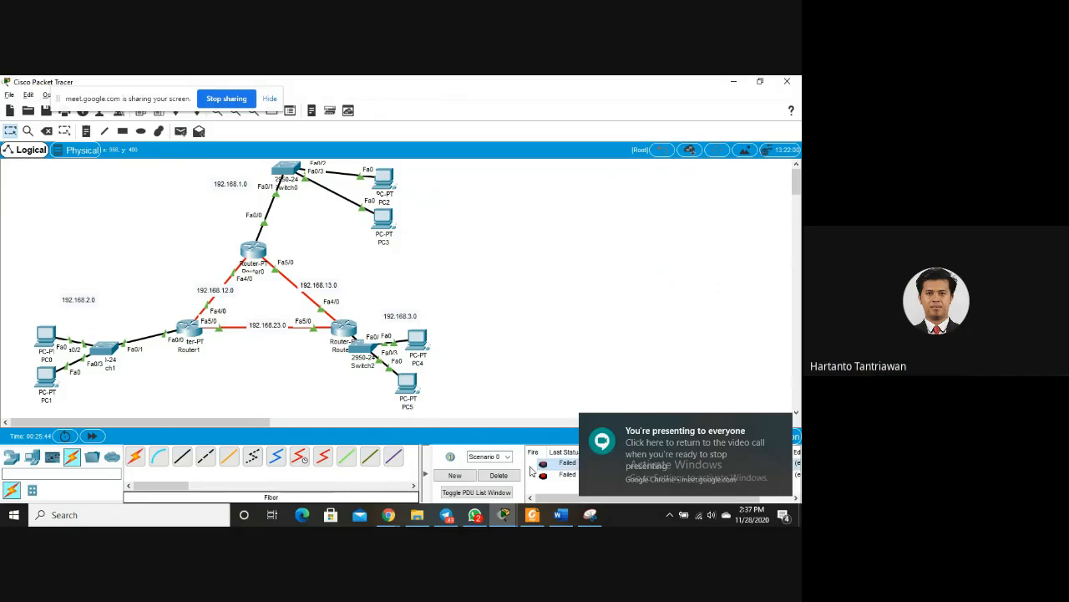
Clear the scenario's PDU list and send a simple PDU from PC0 to PC3
{"action": "left_click", "coordinate": [499, 474]}
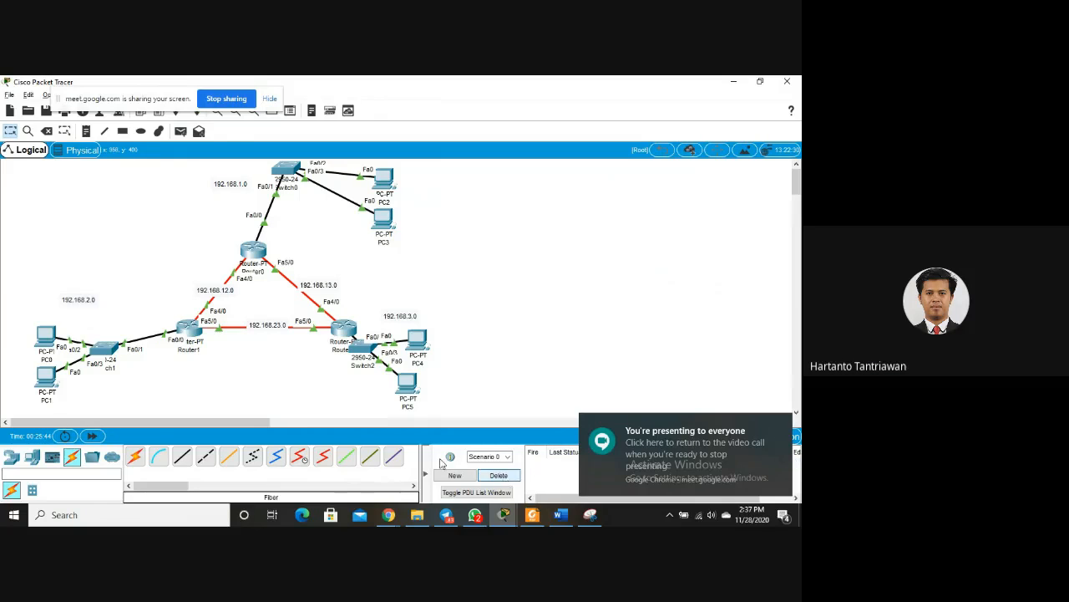
{"action": "left_click", "coordinate": [180, 130]}
{"action": "left_click", "coordinate": [46, 338]}
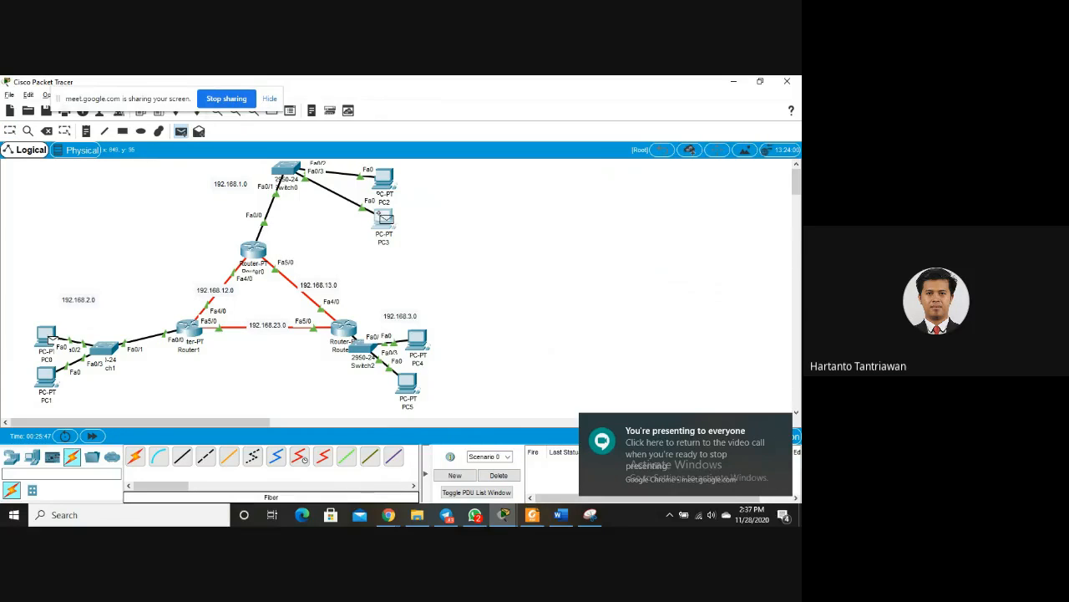
{"action": "left_click", "coordinate": [384, 218]}
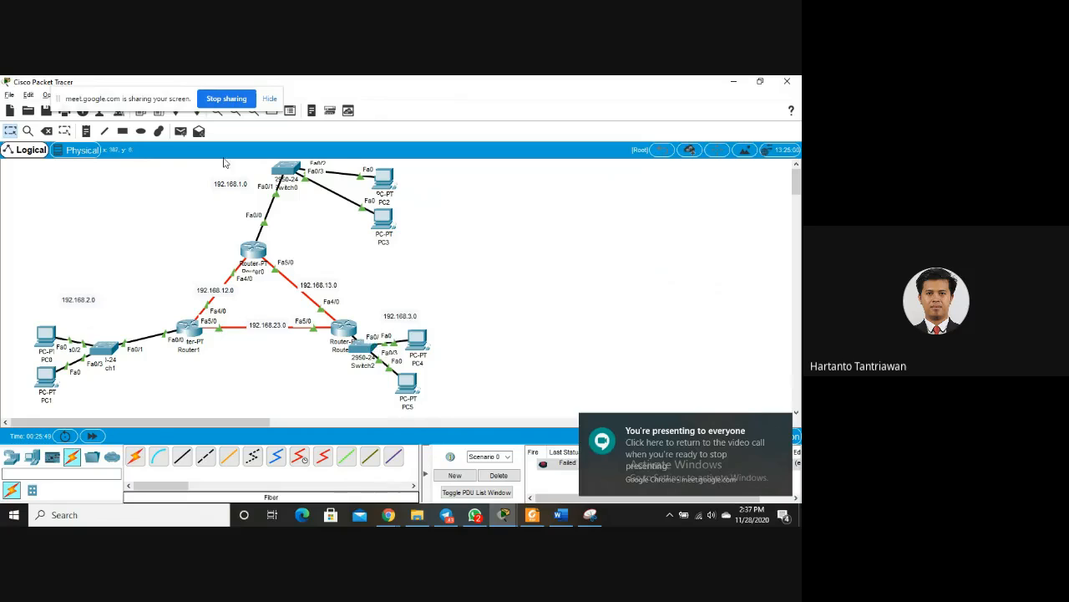
Test connectivity within the LANs by sending simple PDUs from PC3 to PC2 and from PC1 to PC0
{"action": "left_click", "coordinate": [180, 130]}
{"action": "left_click", "coordinate": [382, 221]}
{"action": "left_click", "coordinate": [380, 179]}
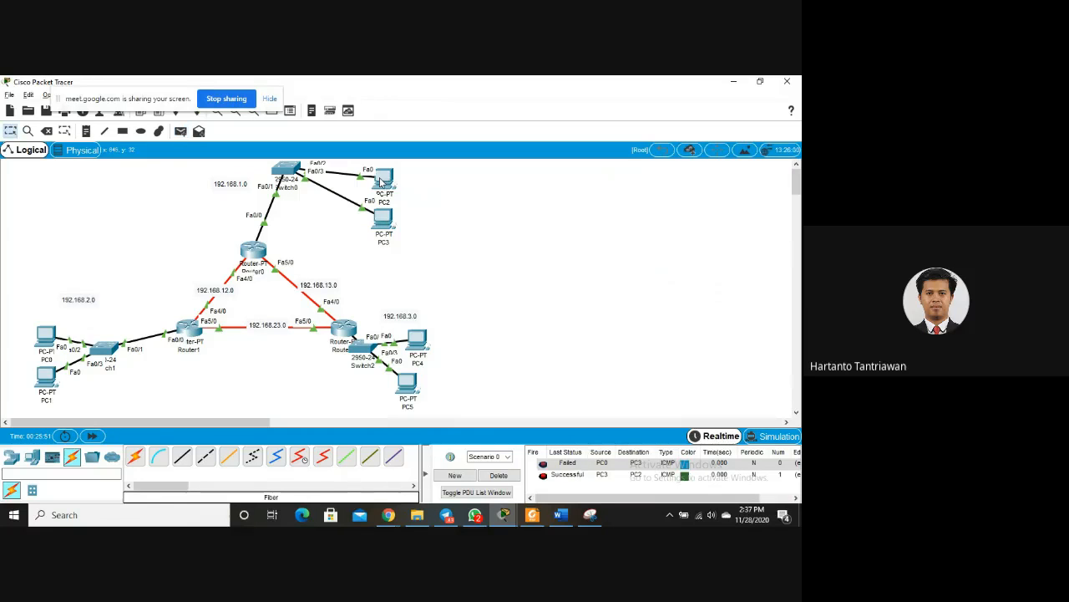
{"action": "left_click", "coordinate": [180, 130]}
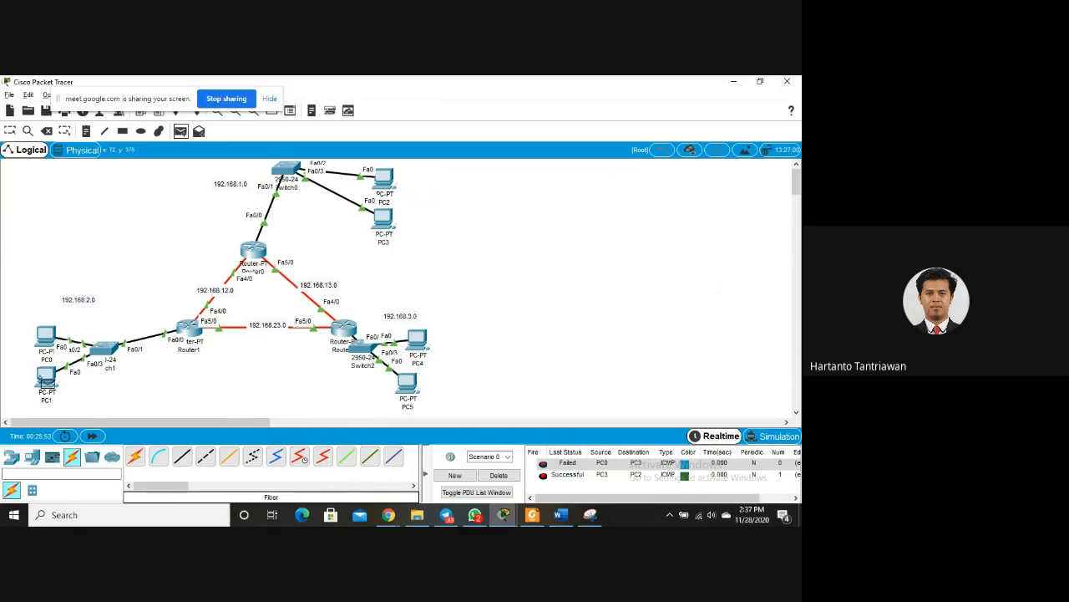
{"action": "left_click", "coordinate": [46, 380]}
{"action": "left_click", "coordinate": [46, 336]}
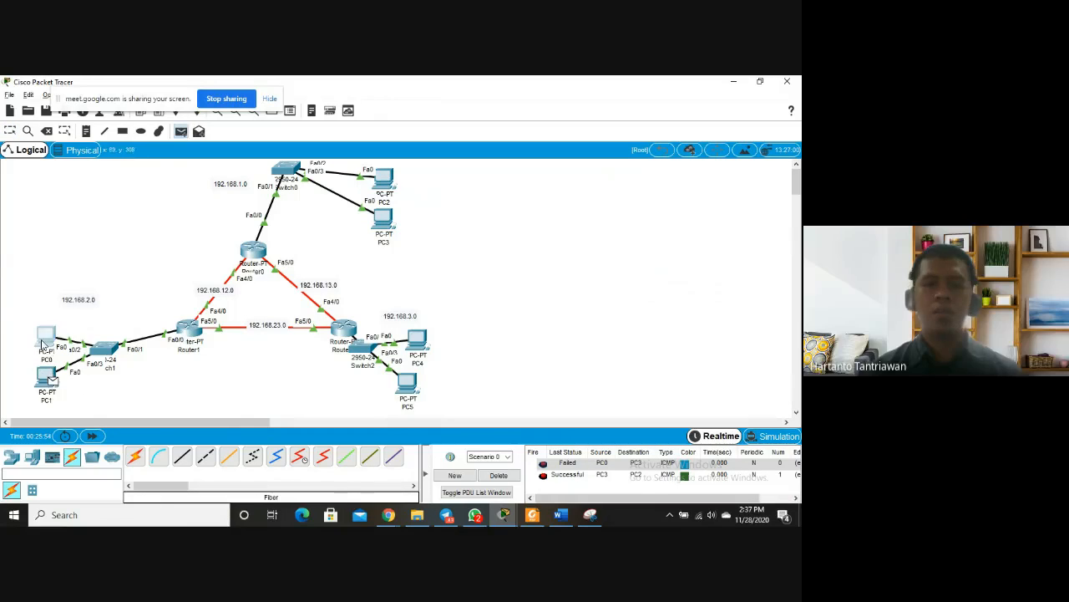
Clear the PDU list and send simple PDUs from PC1 to PC2 and from PC3 to PC1
{"action": "left_click", "coordinate": [499, 475]}
{"action": "left_click", "coordinate": [180, 131]}
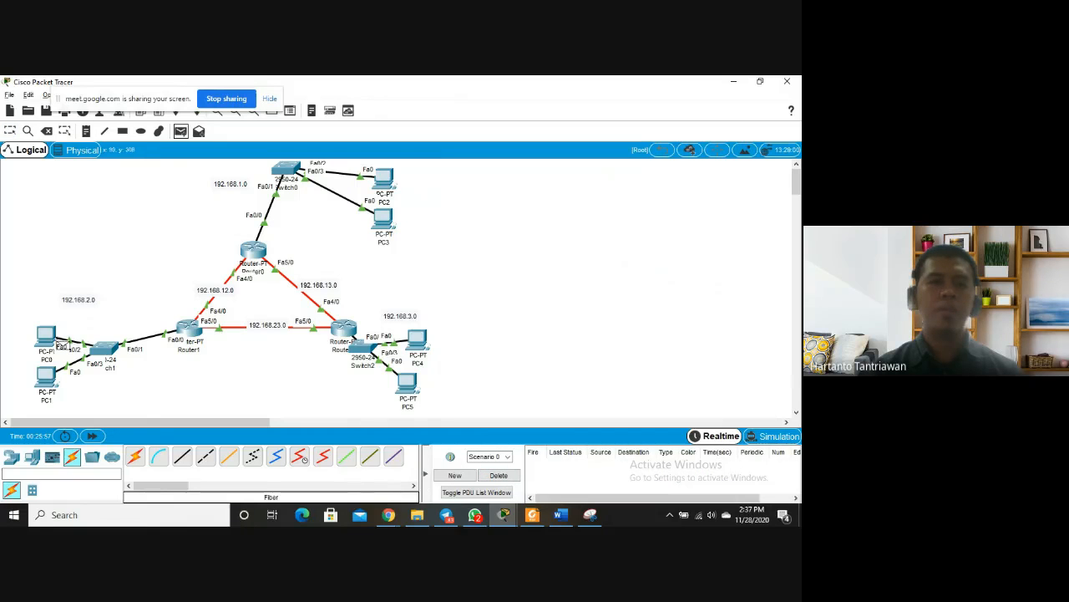
{"action": "left_click", "coordinate": [47, 379]}
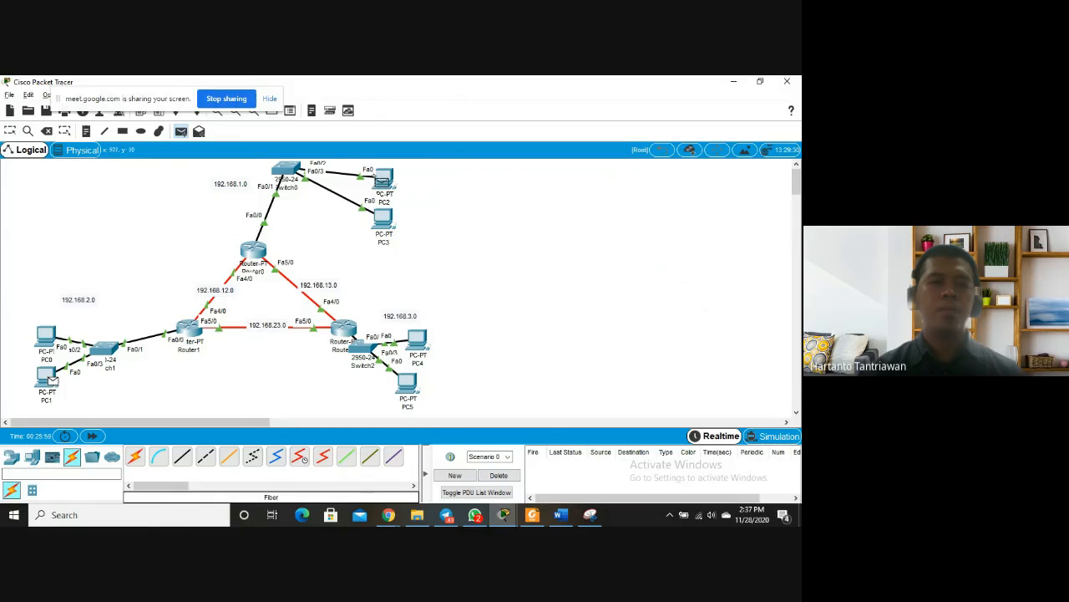
{"action": "left_click", "coordinate": [381, 178]}
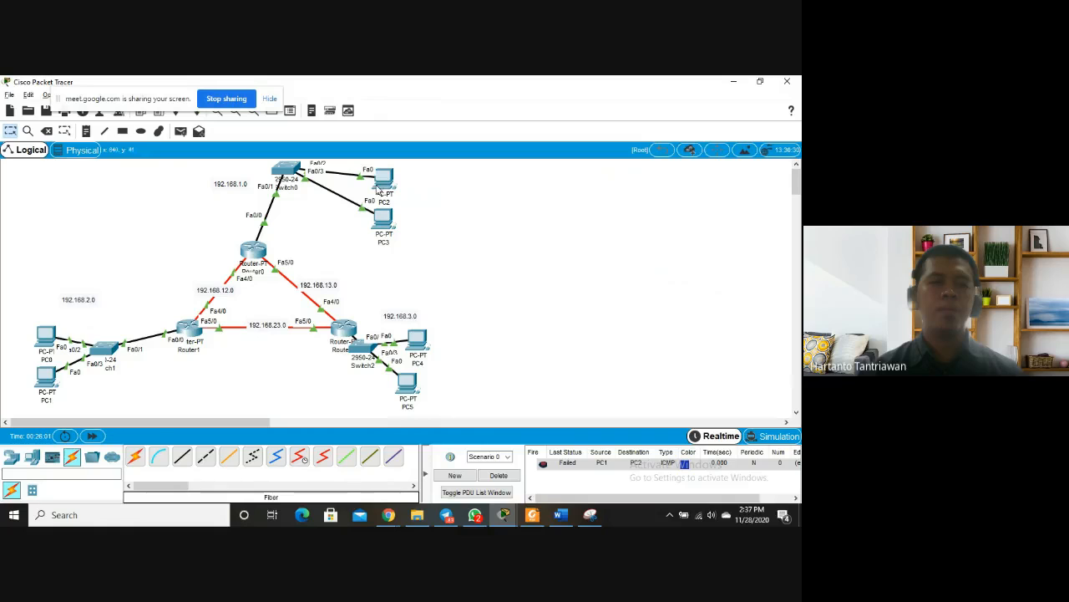
{"action": "left_click", "coordinate": [181, 130]}
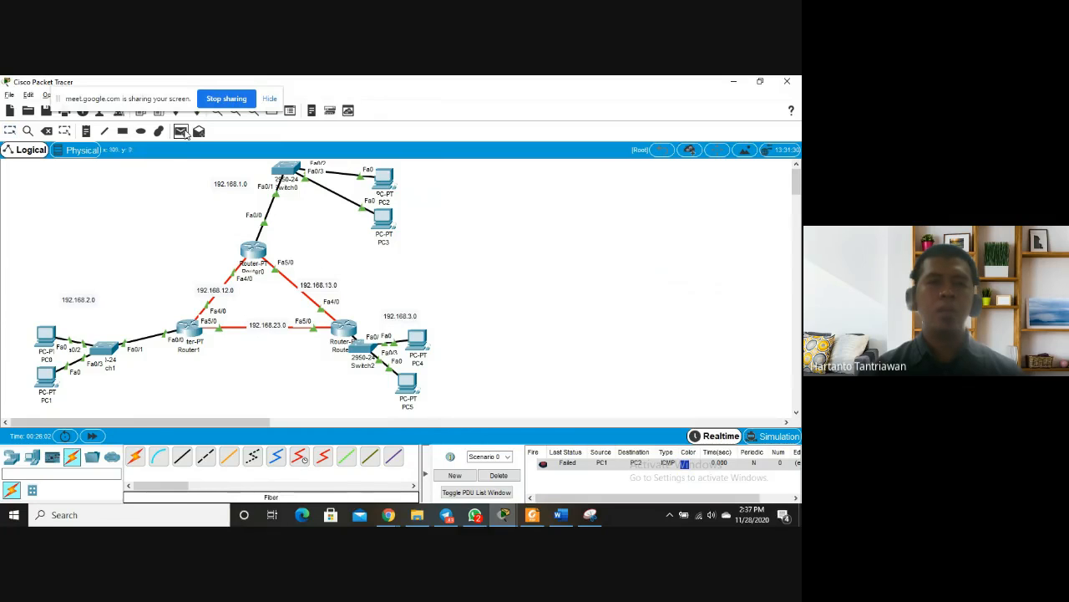
{"action": "left_click", "coordinate": [378, 222]}
{"action": "left_click", "coordinate": [49, 375]}
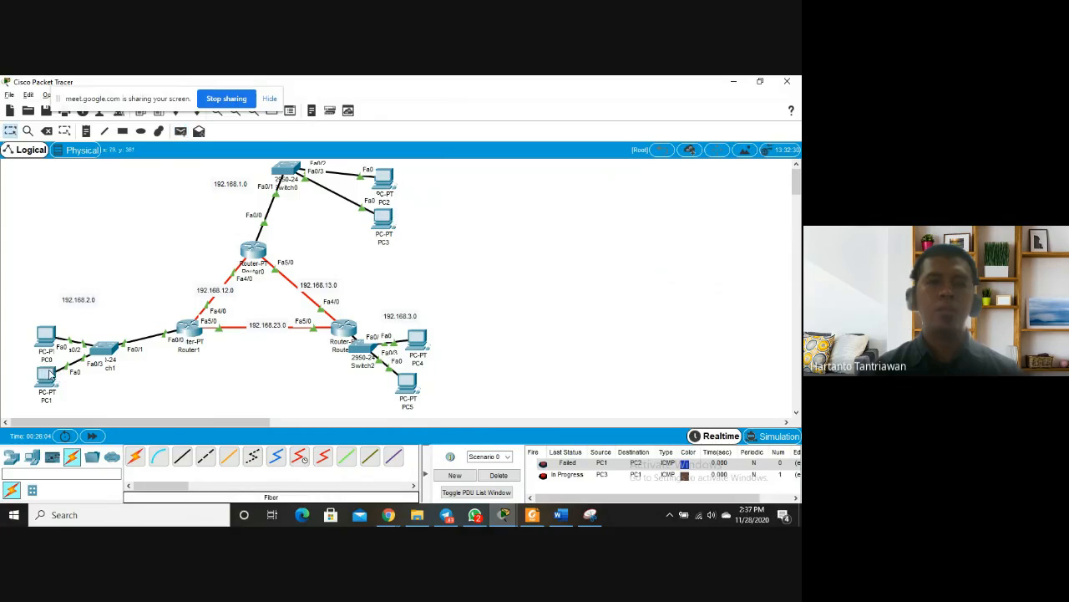
Clear the PDU list and shift Router0 slightly to the right in the topology
{"action": "left_click", "coordinate": [507, 482]}
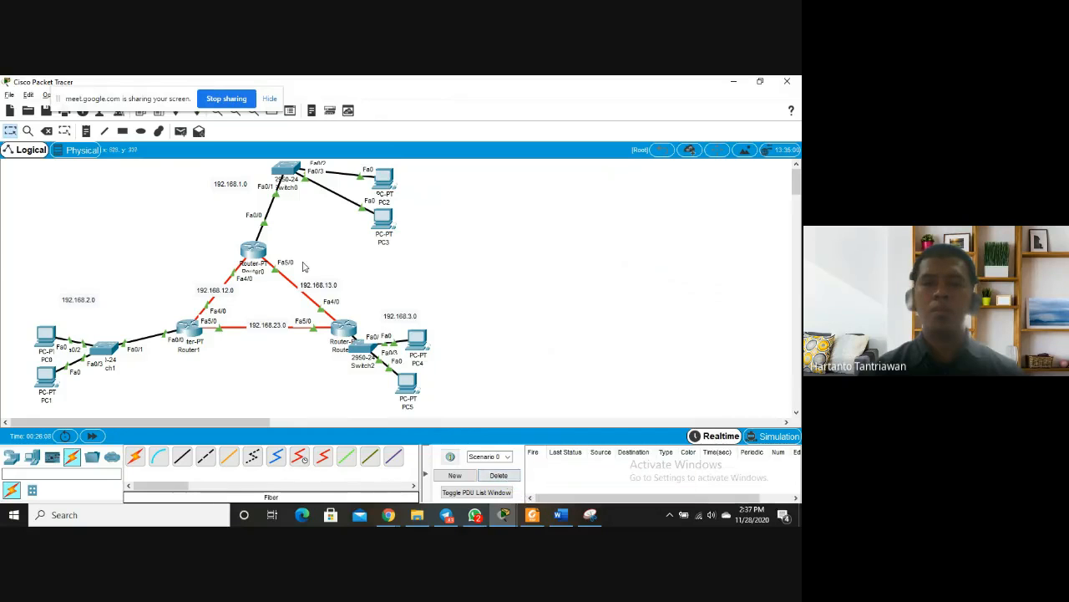
{"action": "mouse_move", "coordinate": [254, 252]}
{"action": "left_mouse_down"}
{"action": "mouse_move", "coordinate": [276, 277]}
{"action": "mouse_move", "coordinate": [268, 254]}
{"action": "left_mouse_up"}
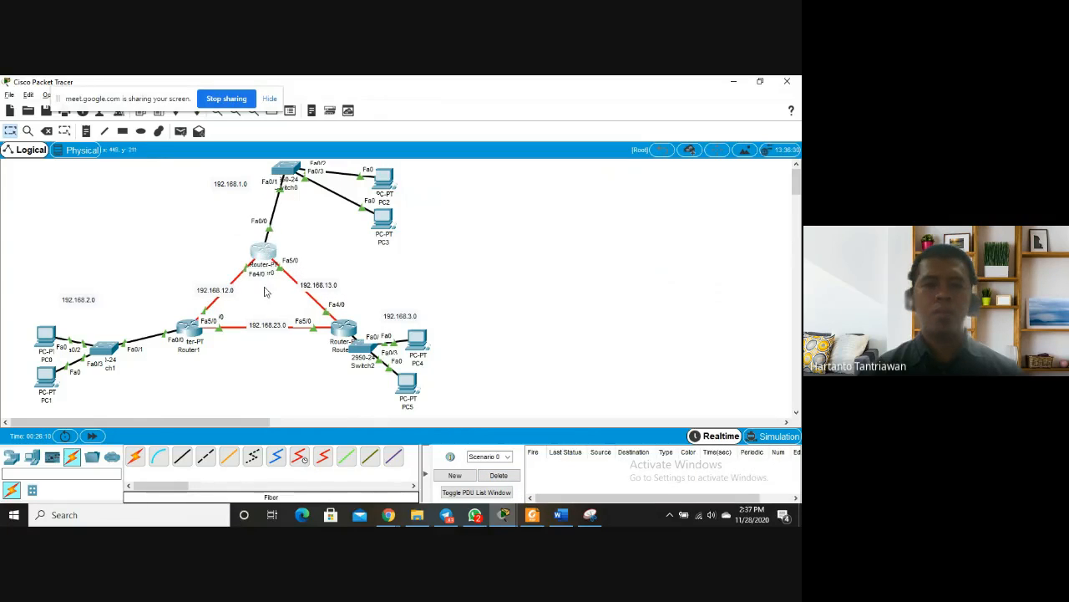
{"action": "left_click", "coordinate": [532, 515]}
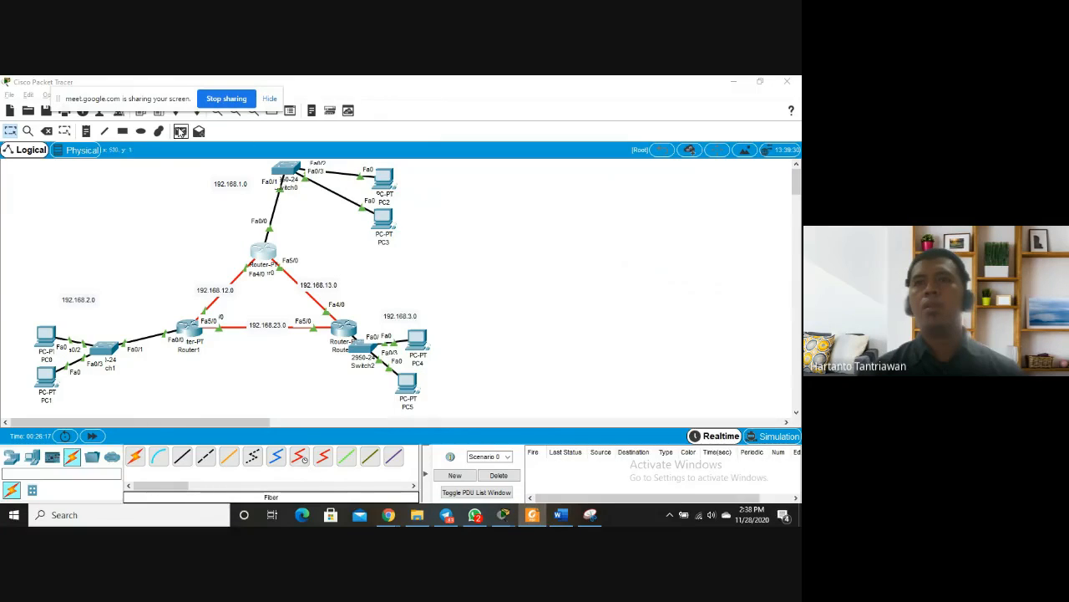
Send a simple PDU from PC5 to PC4 within the 192.168.3.0 LAN
{"action": "left_click", "coordinate": [181, 131]}
{"action": "left_click", "coordinate": [407, 383]}
{"action": "left_click", "coordinate": [415, 338]}
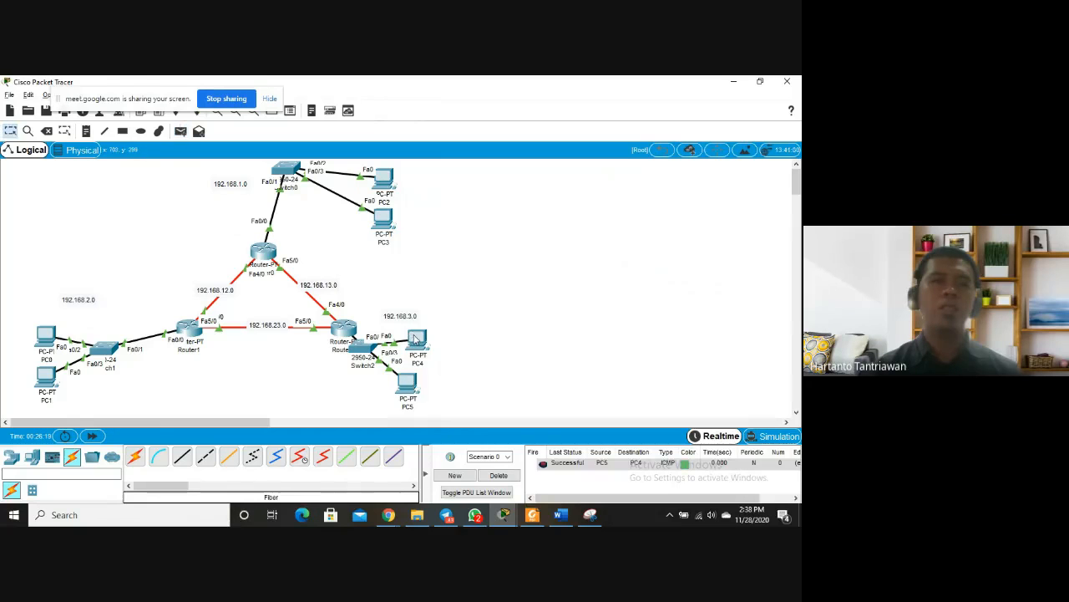
{"action": "left_click", "coordinate": [199, 131]}
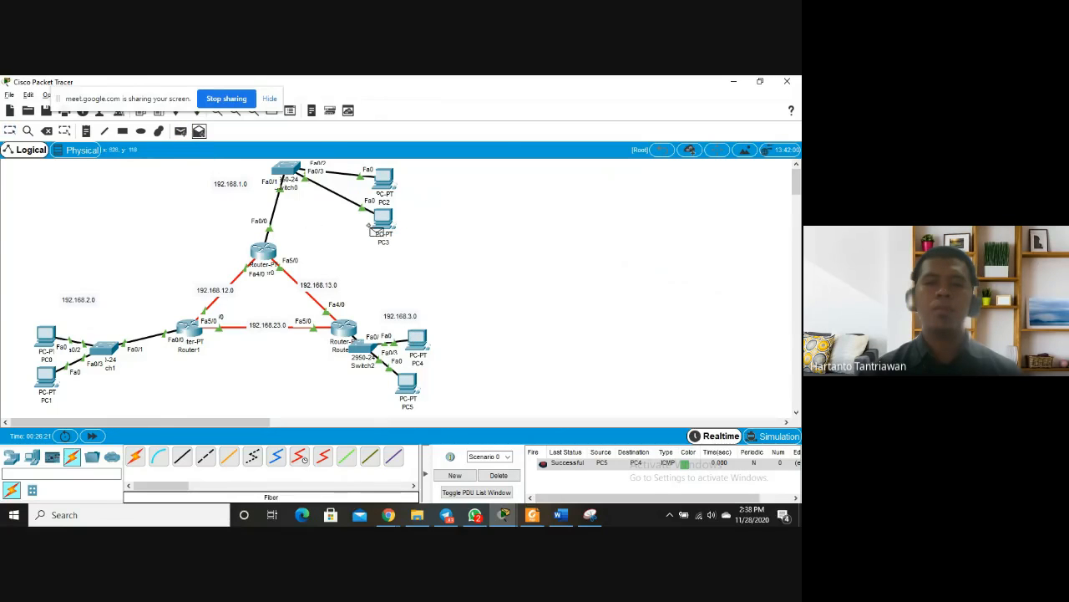
{"action": "left_click", "coordinate": [382, 219]}
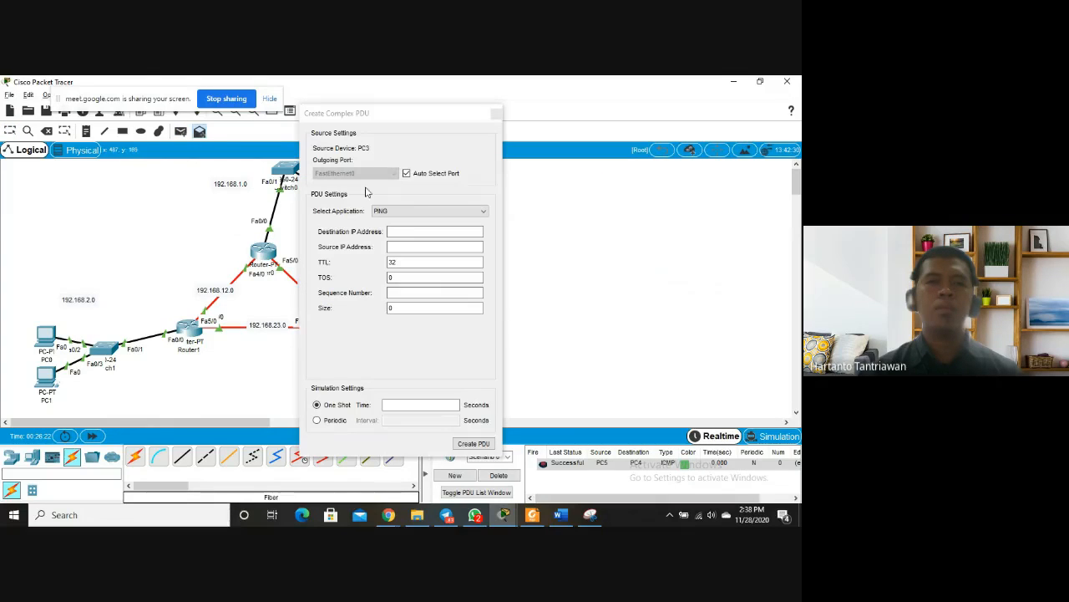
{"action": "left_click", "coordinate": [496, 113]}
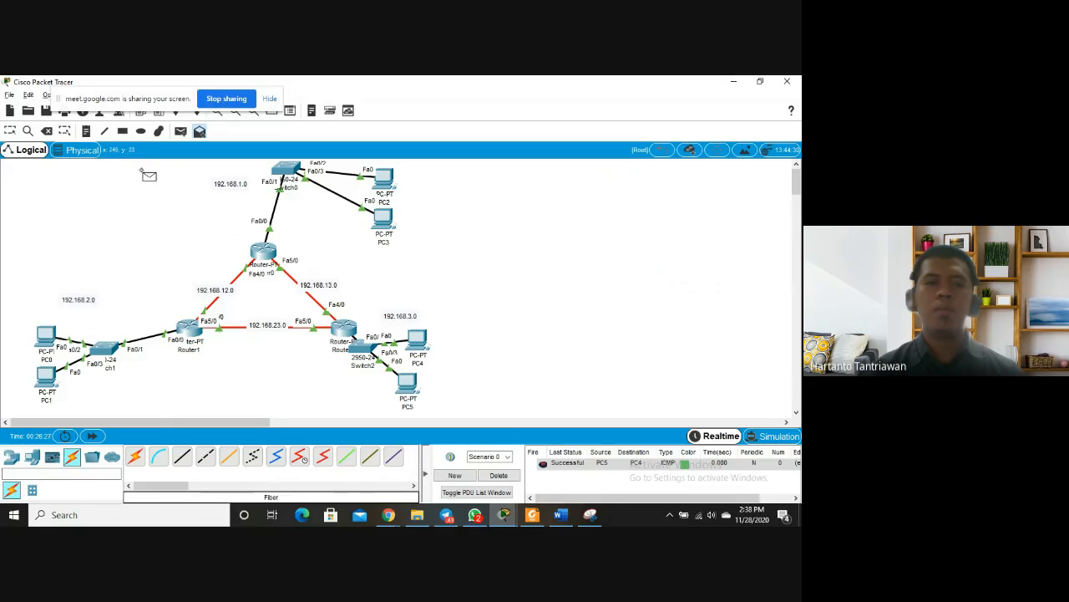
Send a simple PDU from PC0 to PC2
{"action": "left_click", "coordinate": [180, 131]}
{"action": "left_click", "coordinate": [40, 336]}
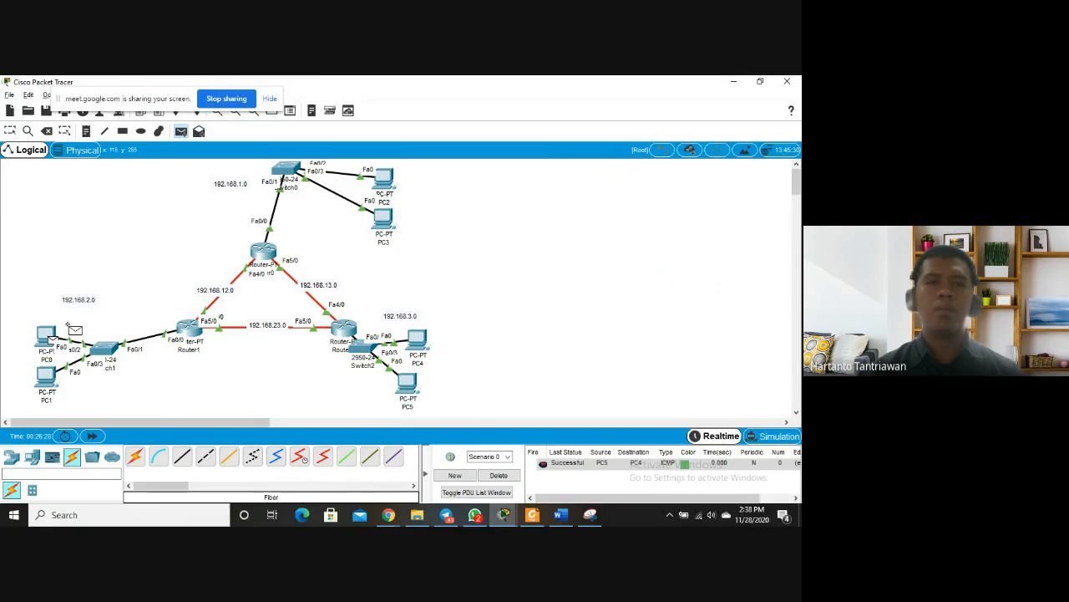
{"action": "left_click", "coordinate": [386, 182]}
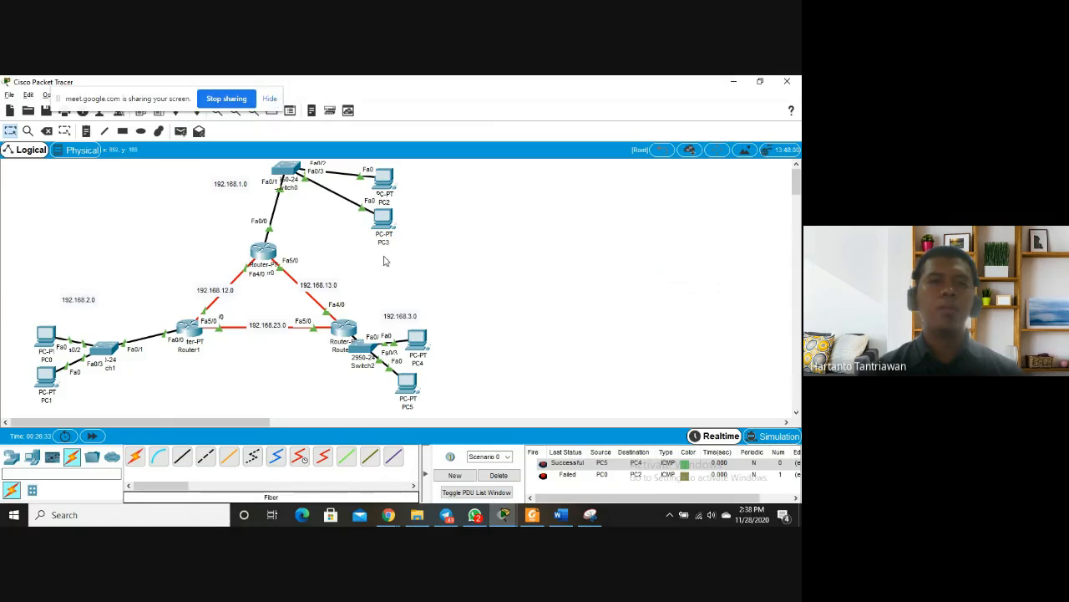
Check the IP configuration of PC2 and PC4, closing each device window after viewing it
{"action": "left_click", "coordinate": [388, 181]}
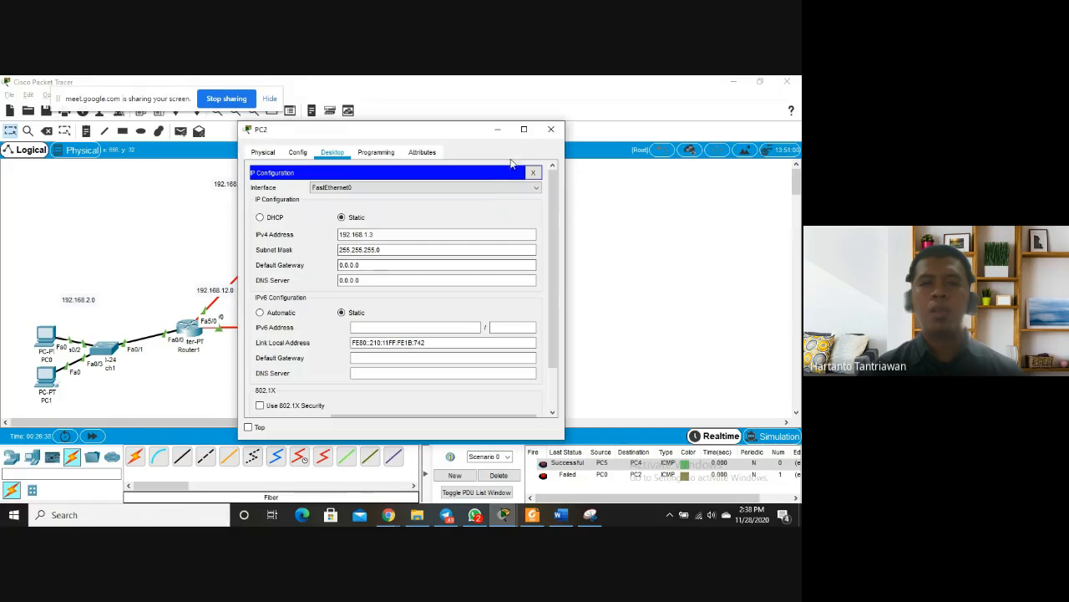
{"action": "left_click", "coordinate": [550, 128]}
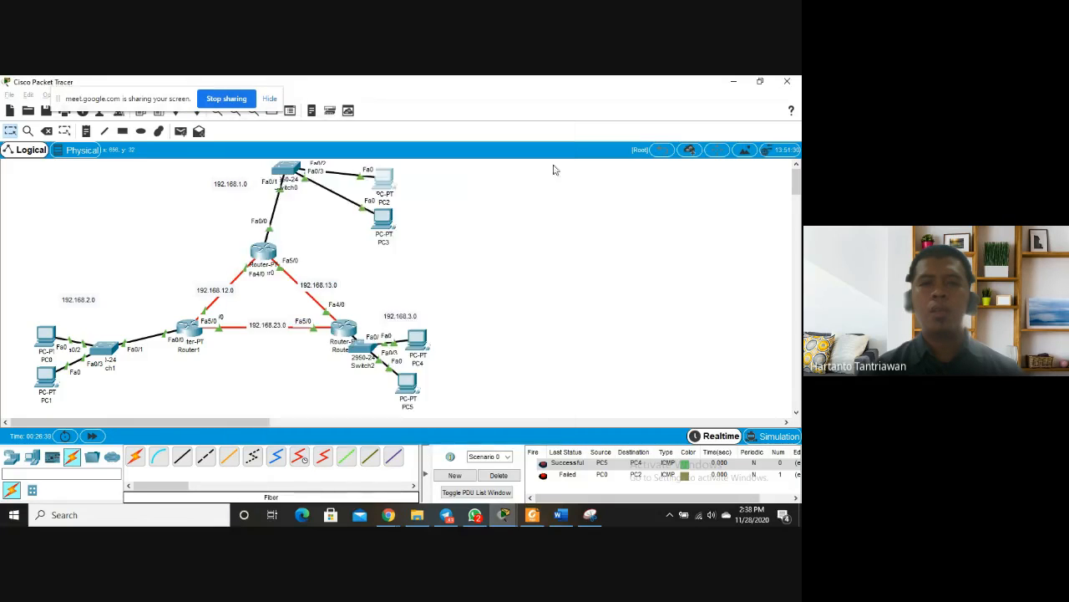
{"action": "left_click", "coordinate": [415, 347]}
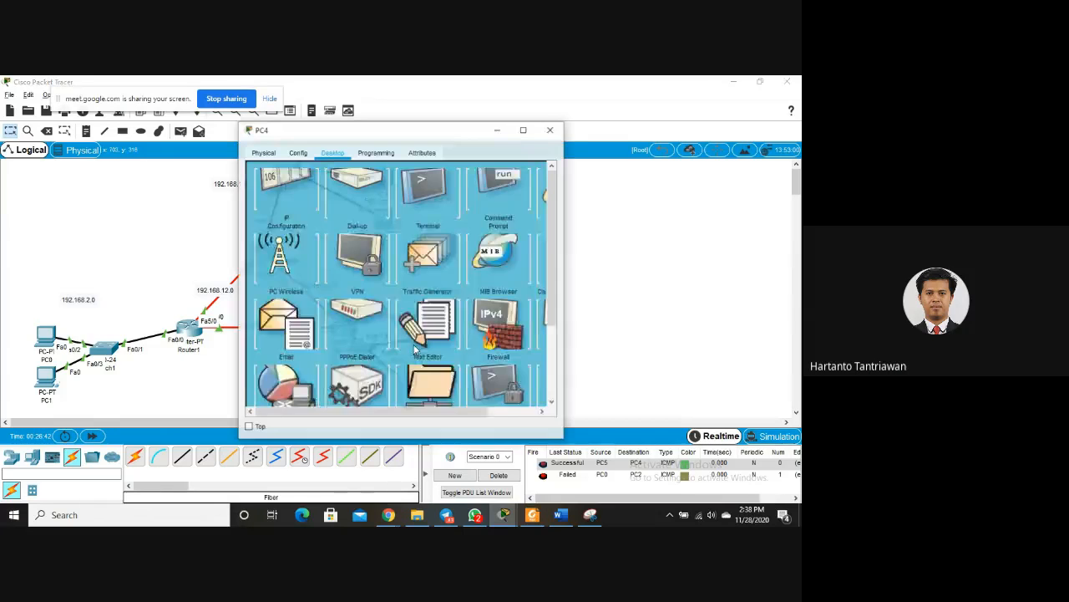
{"action": "left_click", "coordinate": [285, 190]}
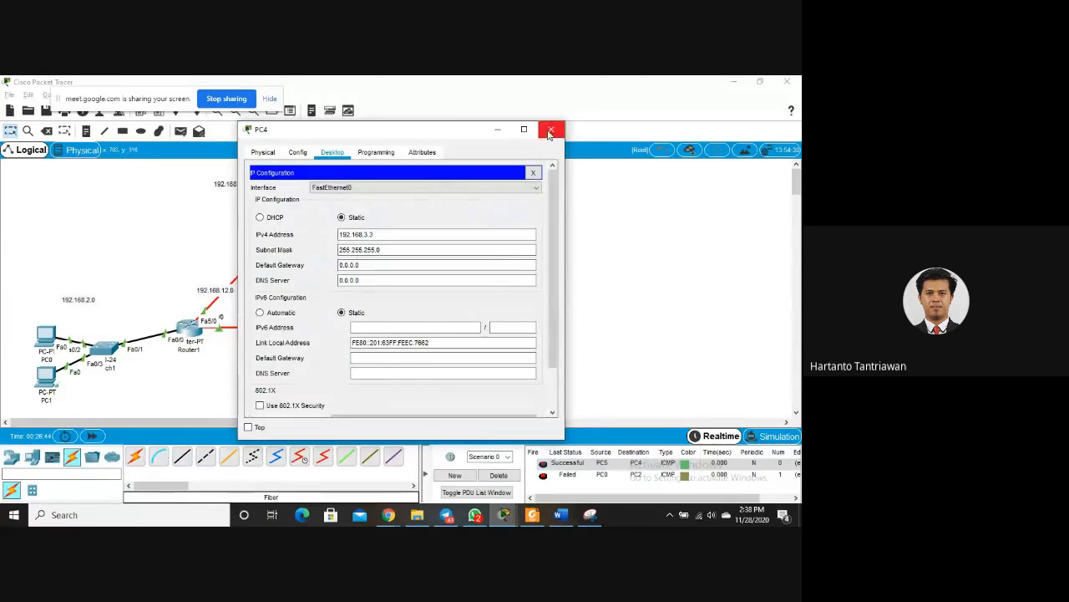
{"action": "left_click", "coordinate": [551, 131]}
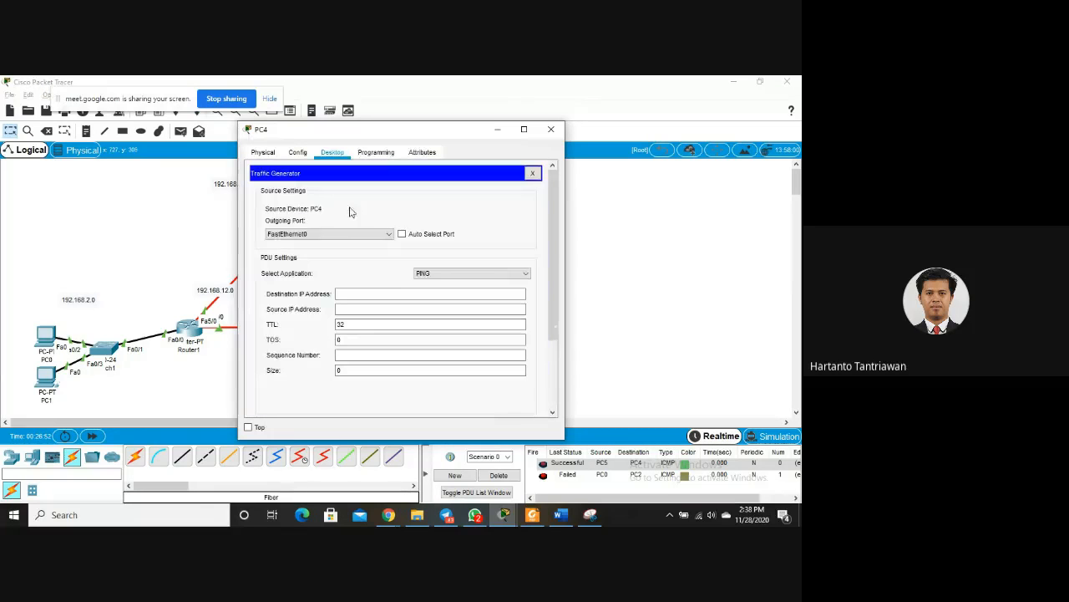
{"action": "left_click", "coordinate": [256, 155]}
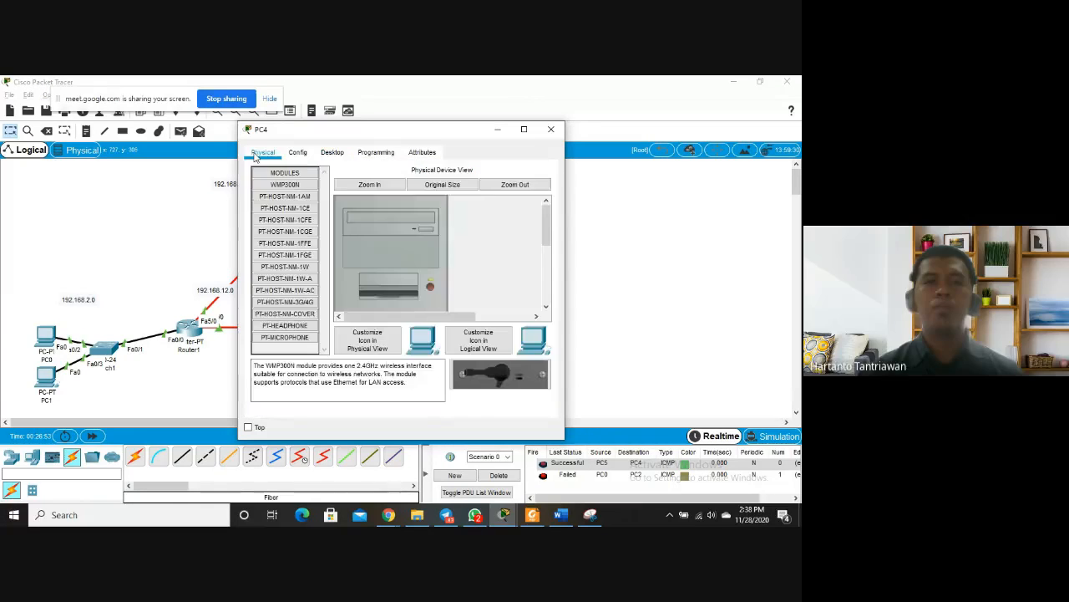
{"action": "left_click", "coordinate": [382, 158]}
{"action": "left_click", "coordinate": [334, 155]}
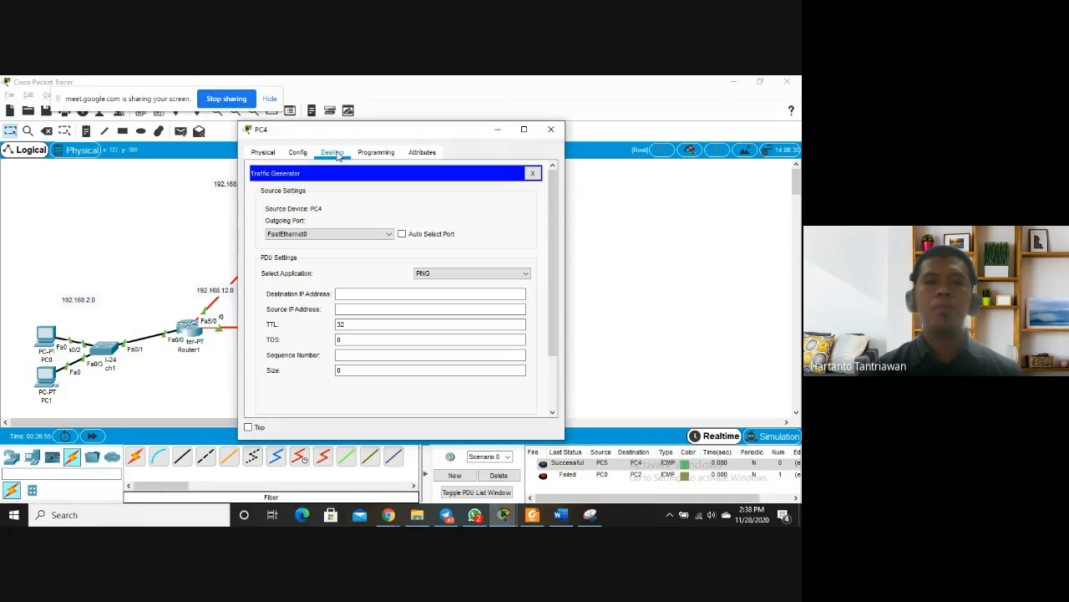
Close the Traffic Generator on PC4 and open its Command Prompt
{"action": "left_click", "coordinate": [533, 175]}
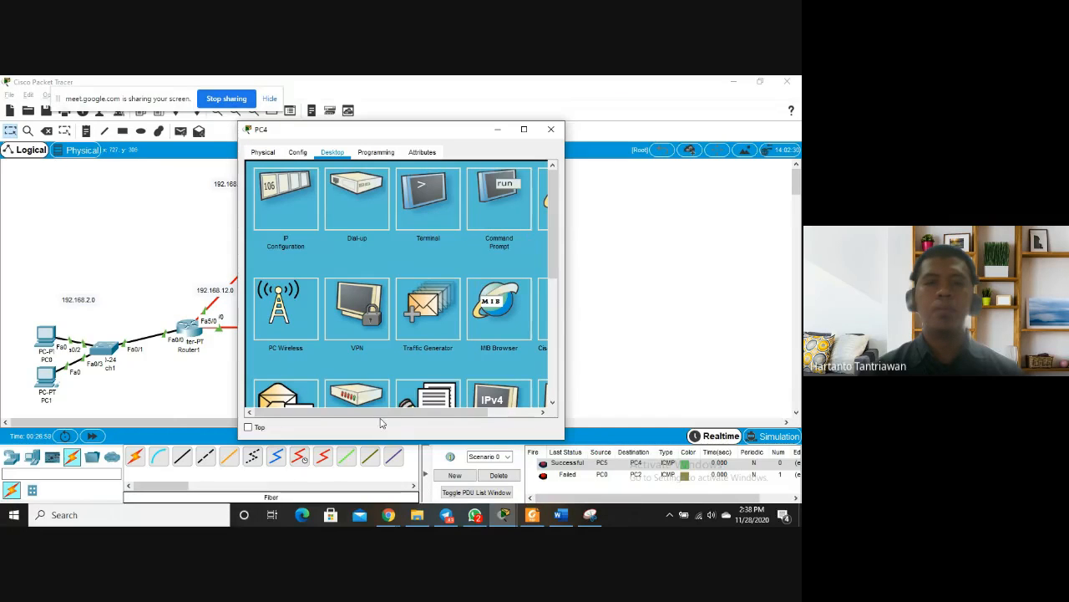
{"action": "left_click_drag", "start_coordinate": [410, 414], "coordinate": [380, 414]}
{"action": "scroll", "coordinate": [390, 246], "scroll_direction": "down", "scroll_amount": 3}
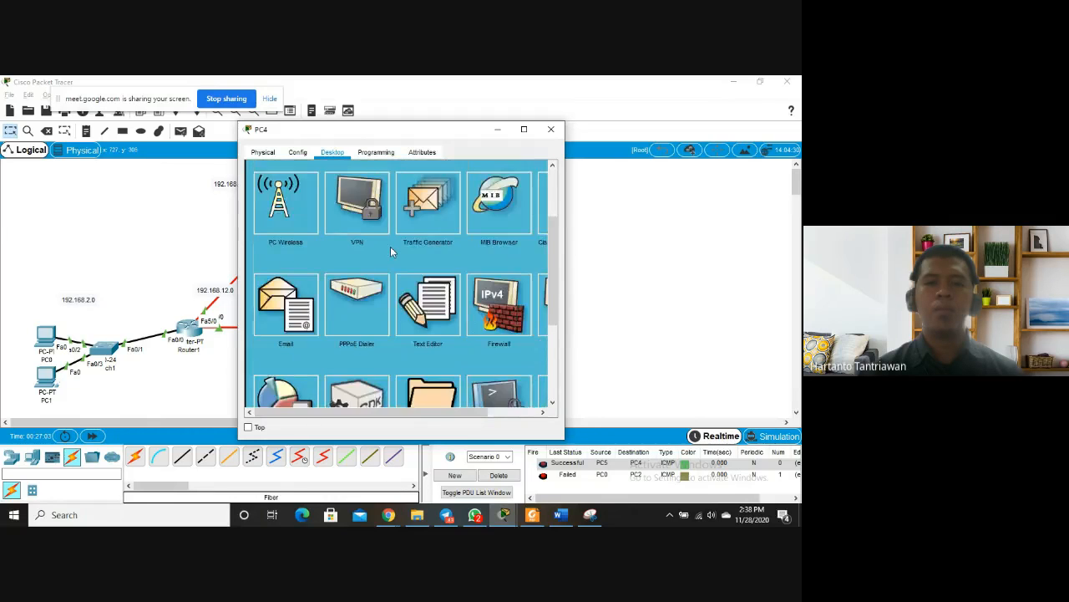
{"action": "scroll", "coordinate": [390, 246], "scroll_direction": "up", "scroll_amount": 3}
{"action": "left_click", "coordinate": [487, 224]}
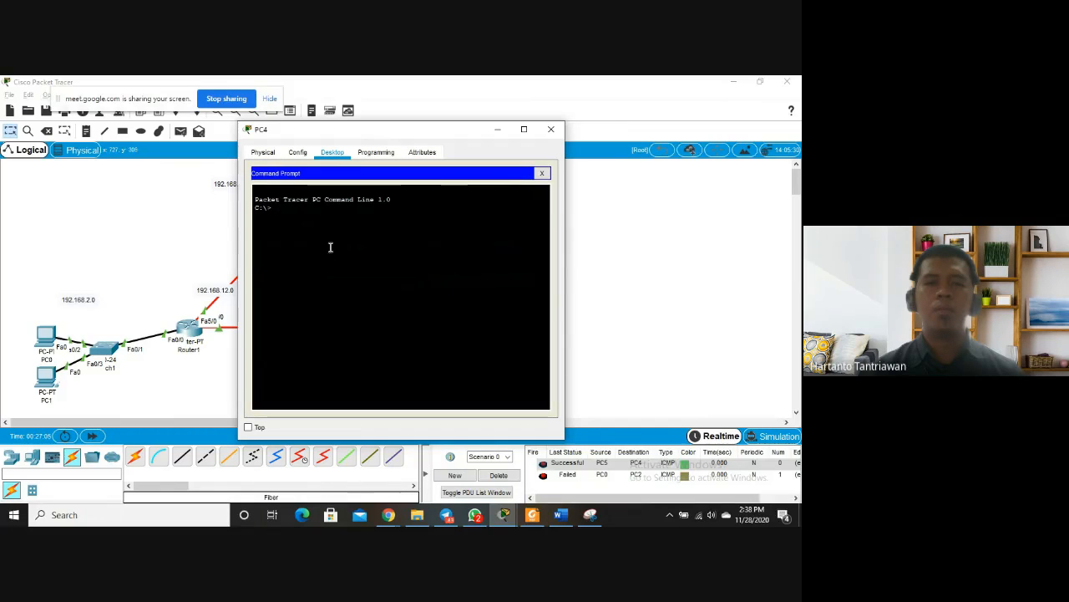
Ping 192.168.2.1 from PC4's command prompt and interrupt the running ping
{"action": "type", "text": "ping 192.168."}
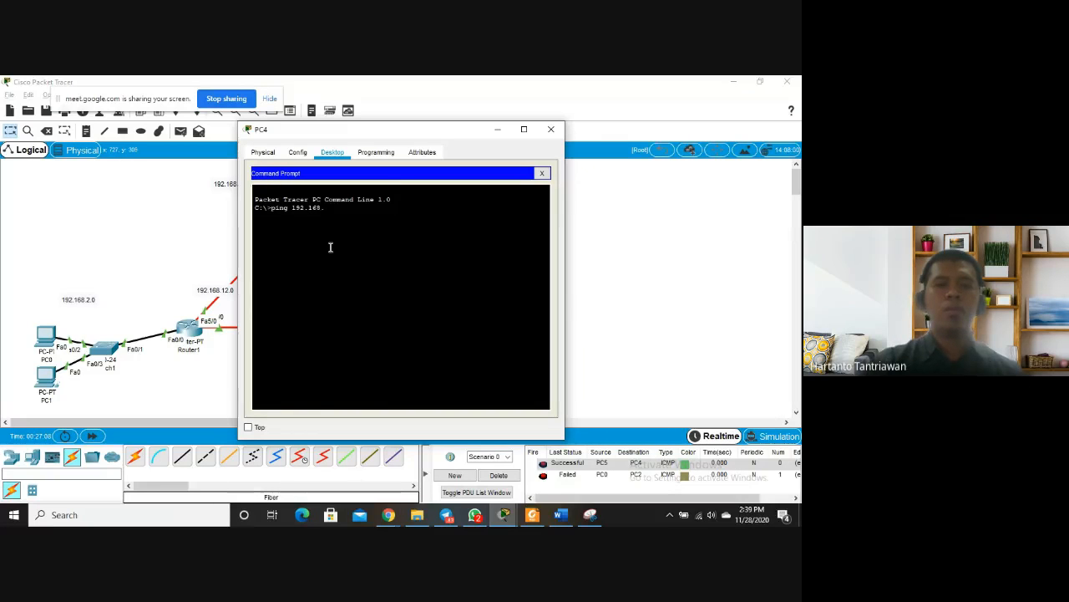
{"action": "type", "text": "2.1"}
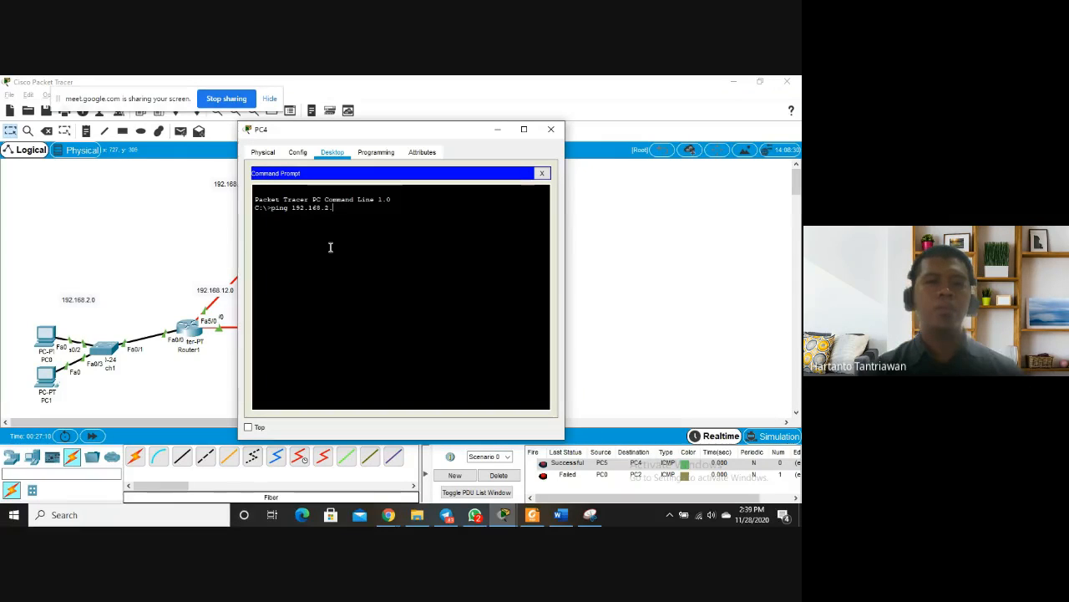
{"action": "key", "text": "Return"}
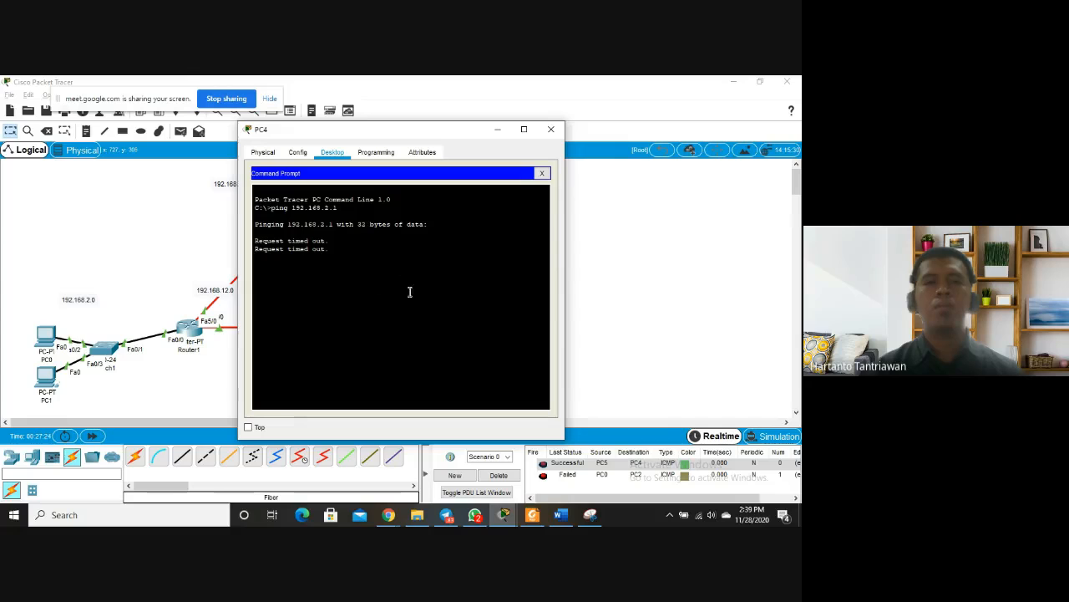
{"action": "key", "text": "ctrl+c"}
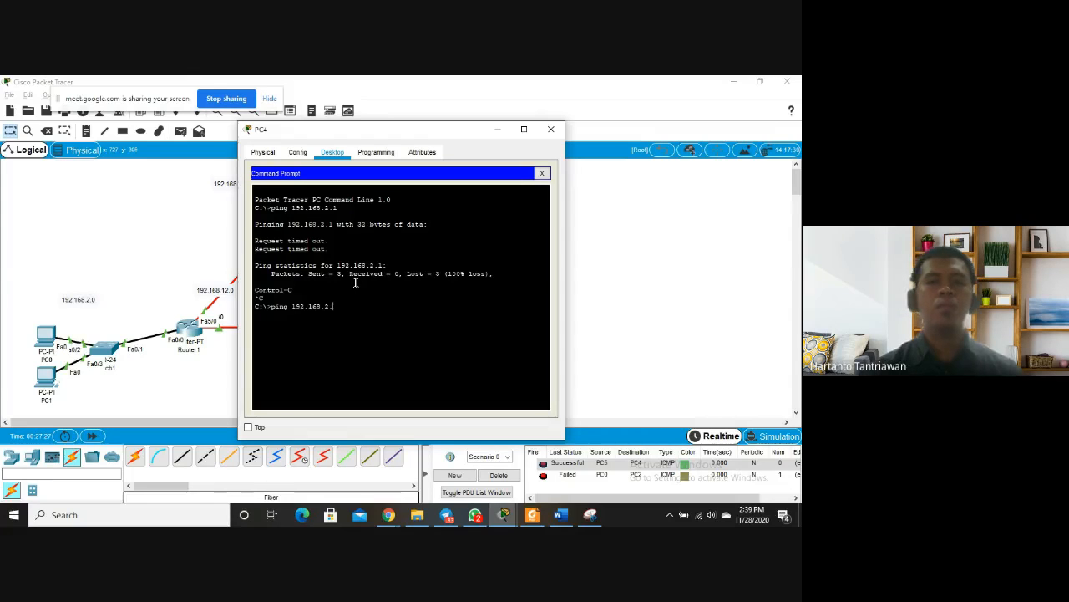
Ping 192.168.2.3 from PC4's command prompt
{"action": "key", "text": "BackSpace"}
{"action": "type", "text": "3"}
{"action": "key", "text": "Return"}
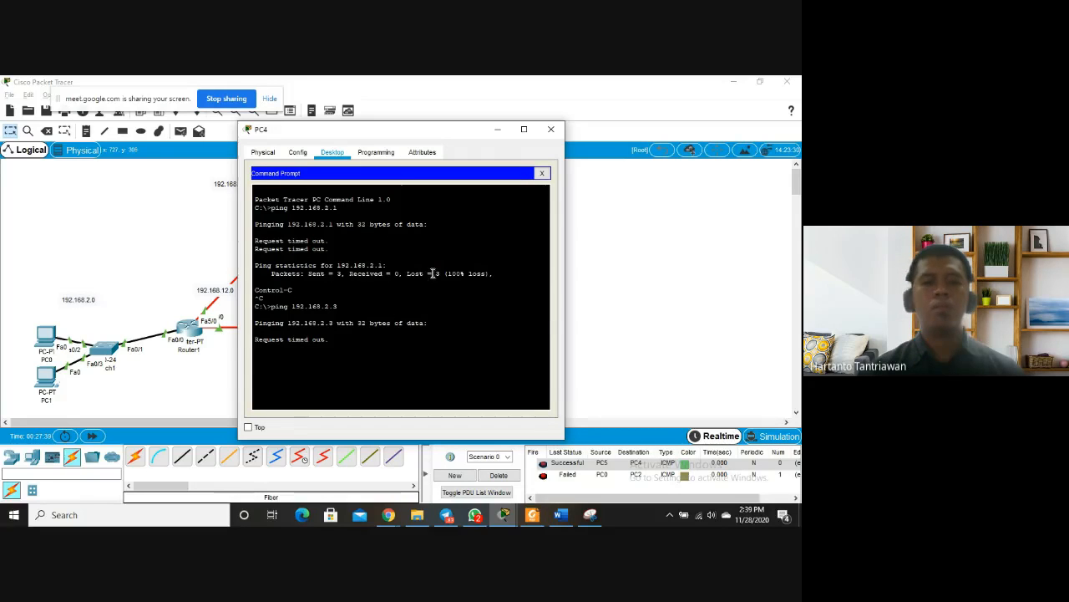
Interrupt the running ping on PC4 and close its Command Prompt and device window
{"action": "key", "text": "ctrl+c"}
{"action": "left_click", "coordinate": [542, 173]}
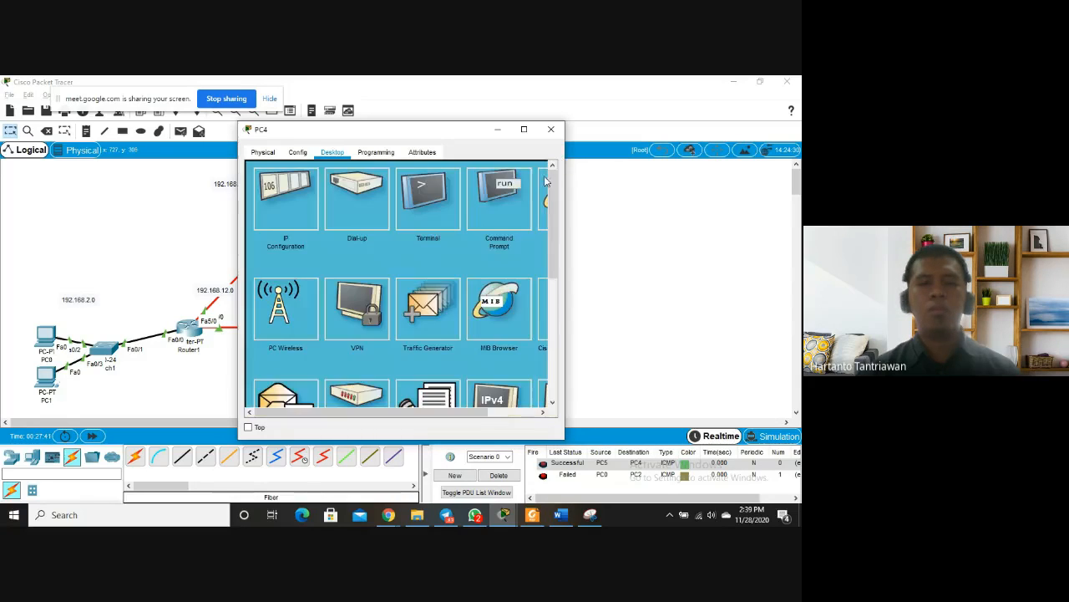
{"action": "left_click", "coordinate": [551, 132]}
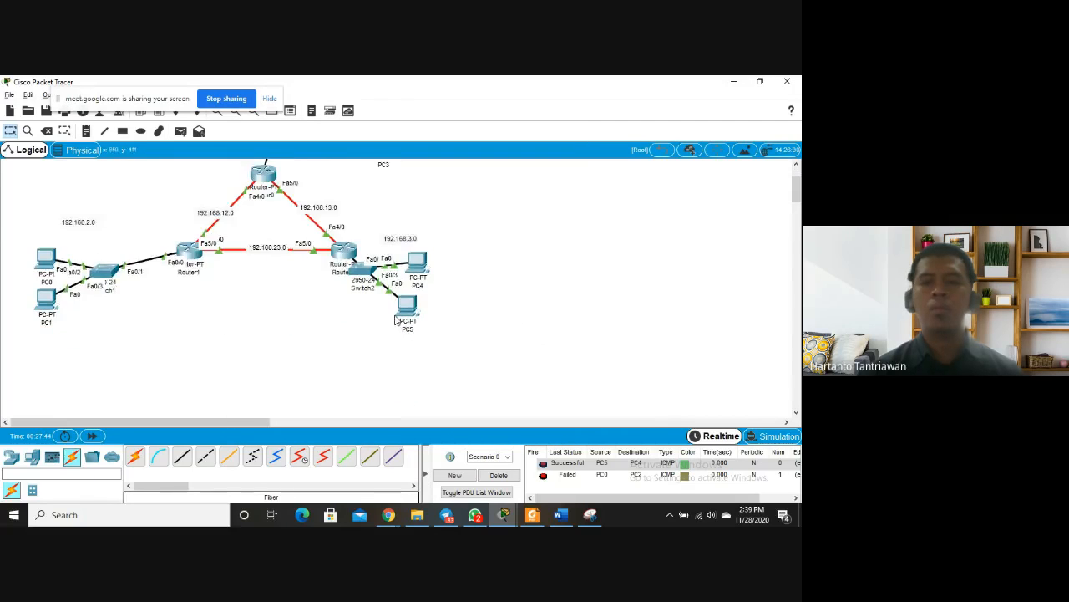
Send a simple PDU from PC3 to PC2 and move Switch0 down closer to Router0
{"action": "left_click", "coordinate": [180, 131]}
{"action": "left_click", "coordinate": [382, 219]}
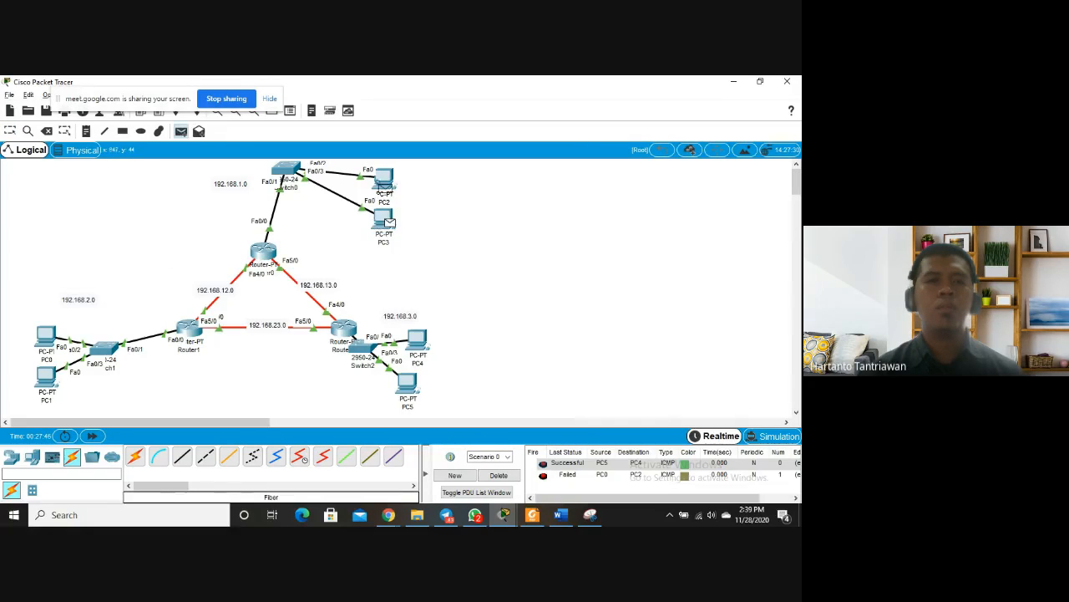
{"action": "left_click", "coordinate": [381, 188]}
{"action": "left_click_drag", "start_coordinate": [285, 173], "coordinate": [299, 218]}
Send a simple PDU from PC0 to PC2, check its status in the PDU list and close PC2's window
{"action": "left_click", "coordinate": [181, 131]}
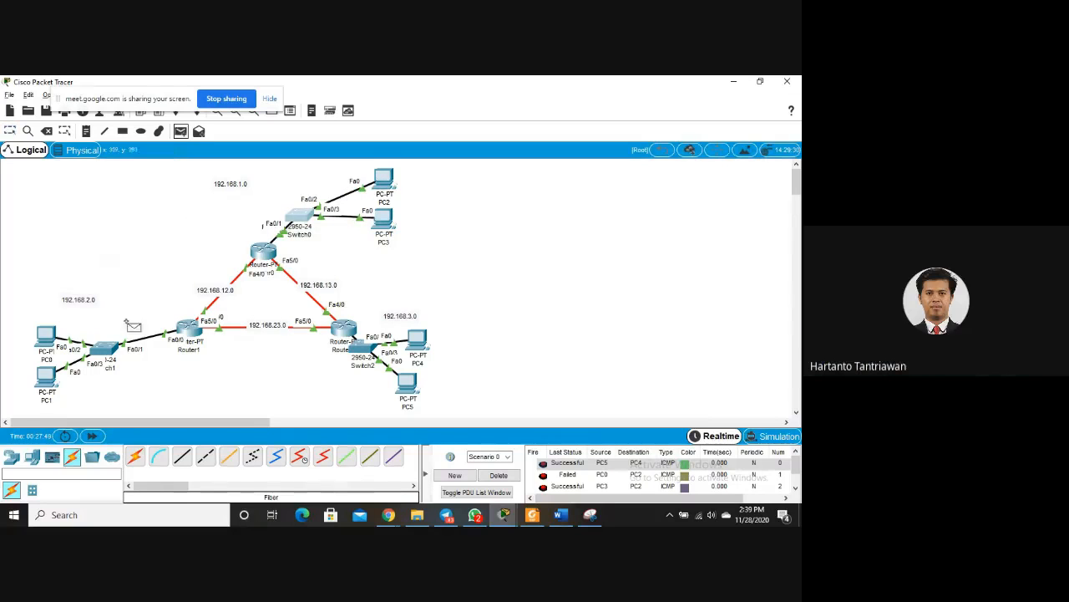
{"action": "left_click", "coordinate": [48, 338]}
{"action": "left_click", "coordinate": [384, 185]}
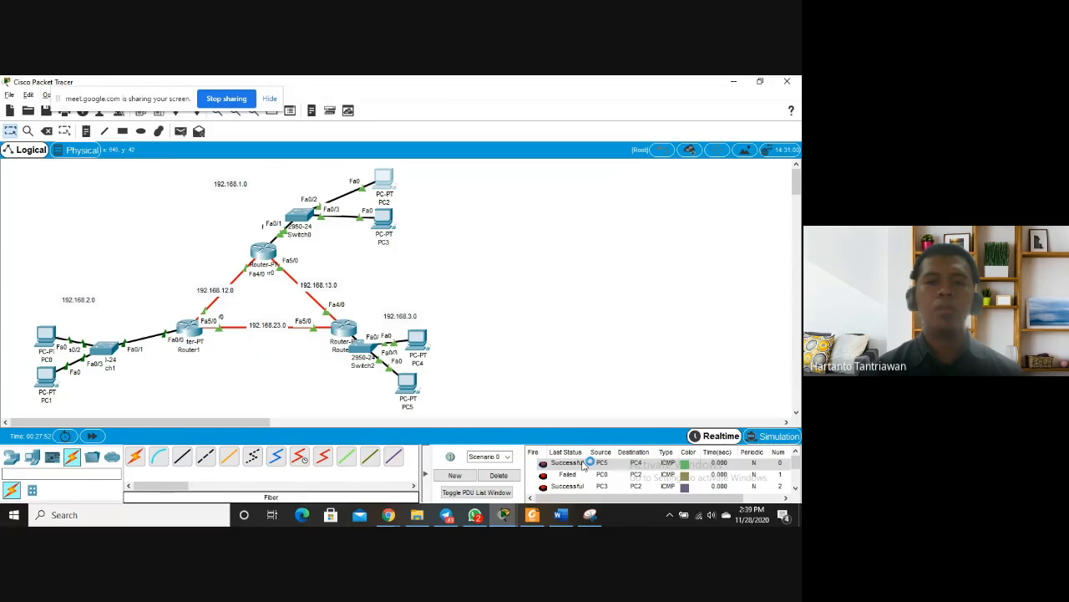
{"action": "scroll", "coordinate": [589, 485], "scroll_direction": "down", "scroll_amount": 2}
{"action": "left_click", "coordinate": [548, 128]}
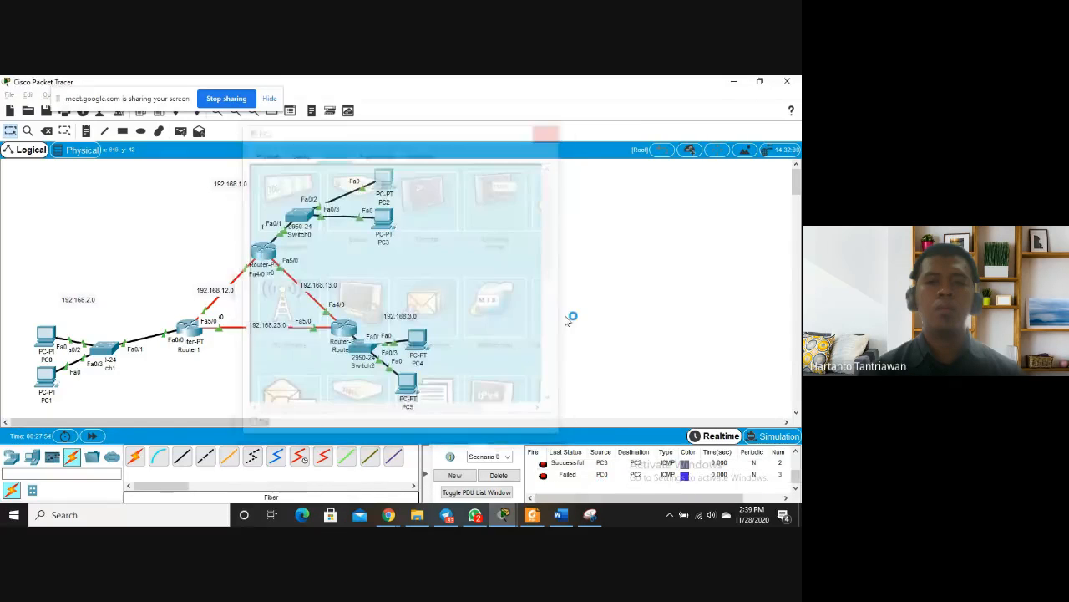
Delete the current PDU scenario and send a new simple PDU from PC2 to PC0
{"action": "left_click", "coordinate": [499, 474]}
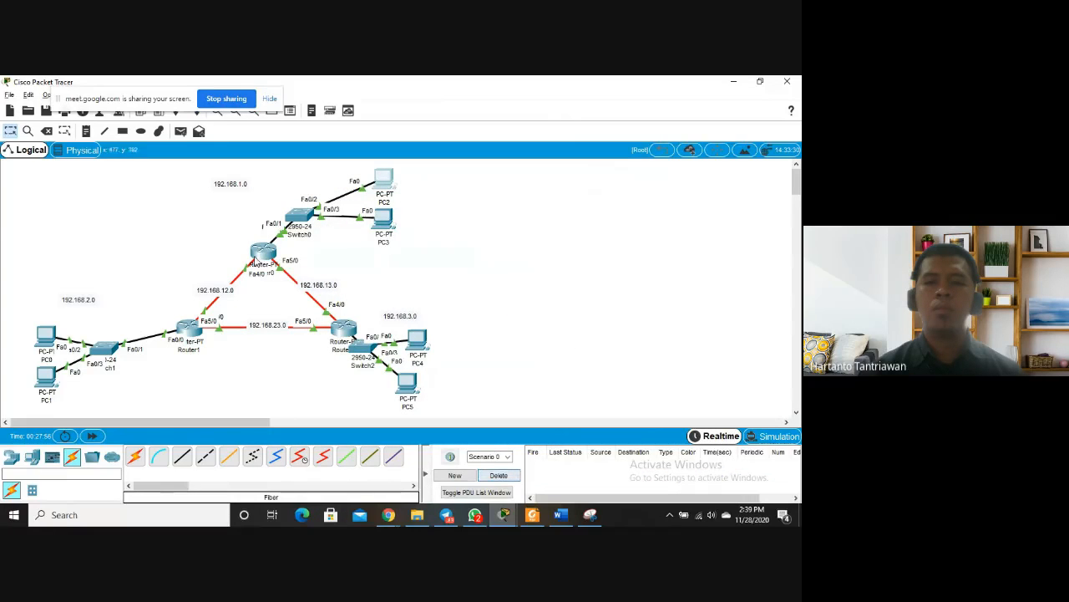
{"action": "left_click", "coordinate": [199, 132]}
{"action": "left_click", "coordinate": [179, 131]}
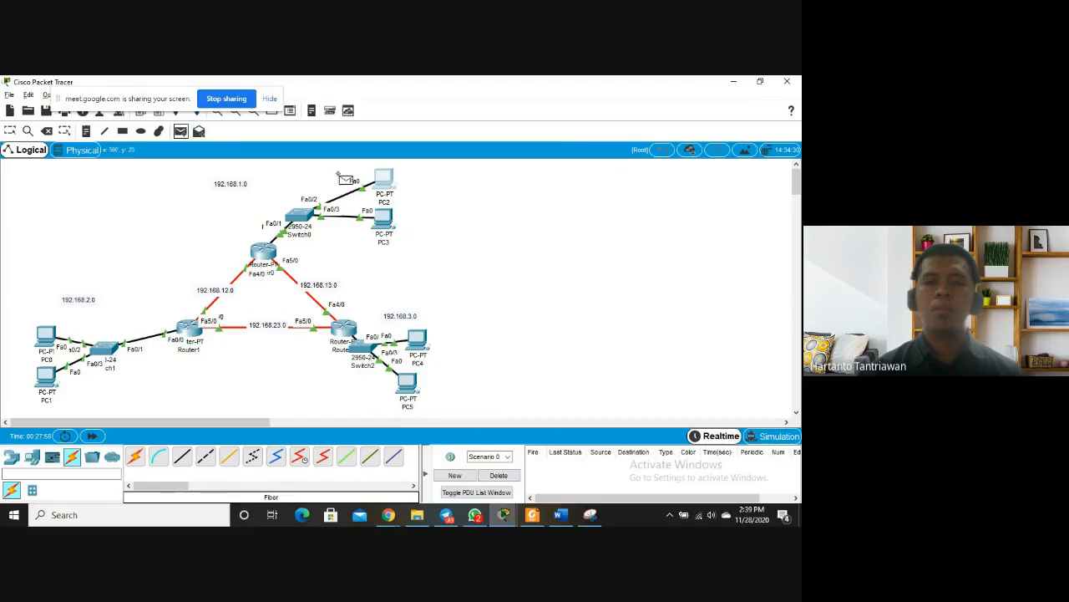
{"action": "left_click", "coordinate": [381, 181]}
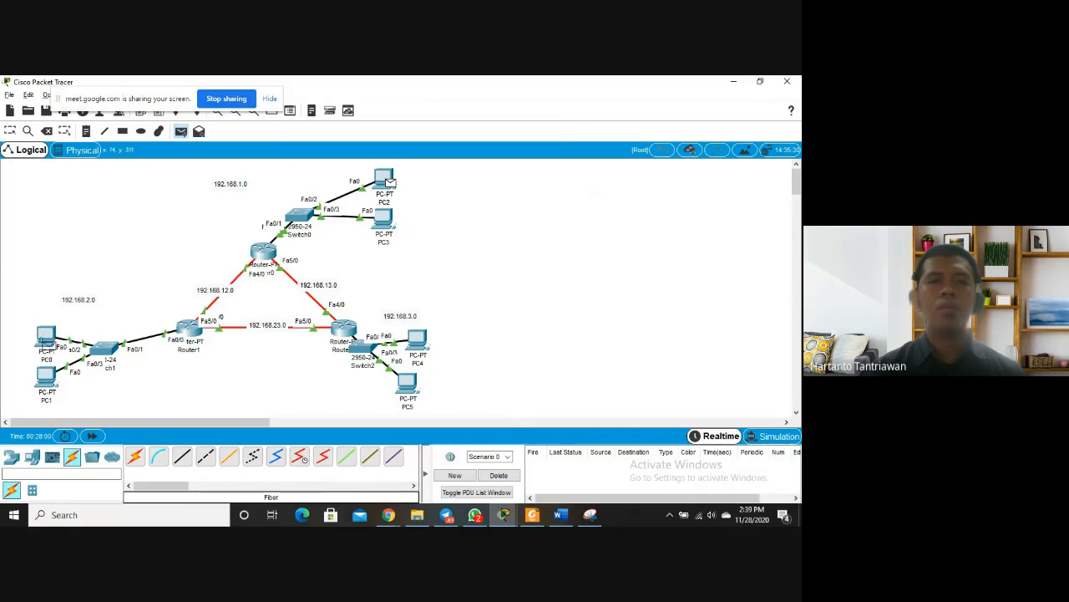
{"action": "left_click", "coordinate": [45, 338]}
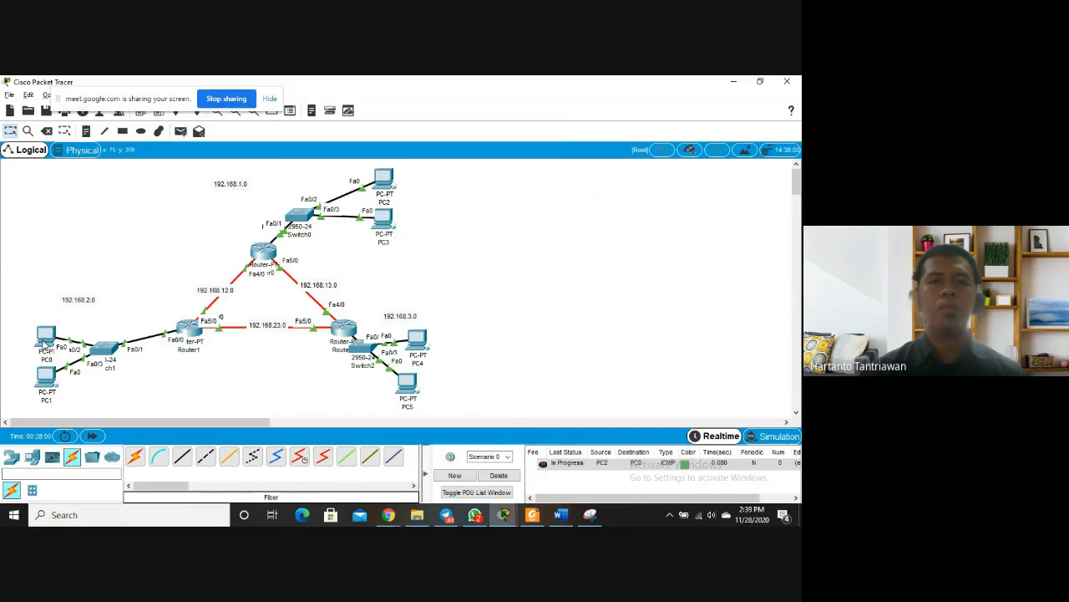
Review the RIP network commands in the console history of Router0's CLI
{"action": "left_click", "coordinate": [268, 258]}
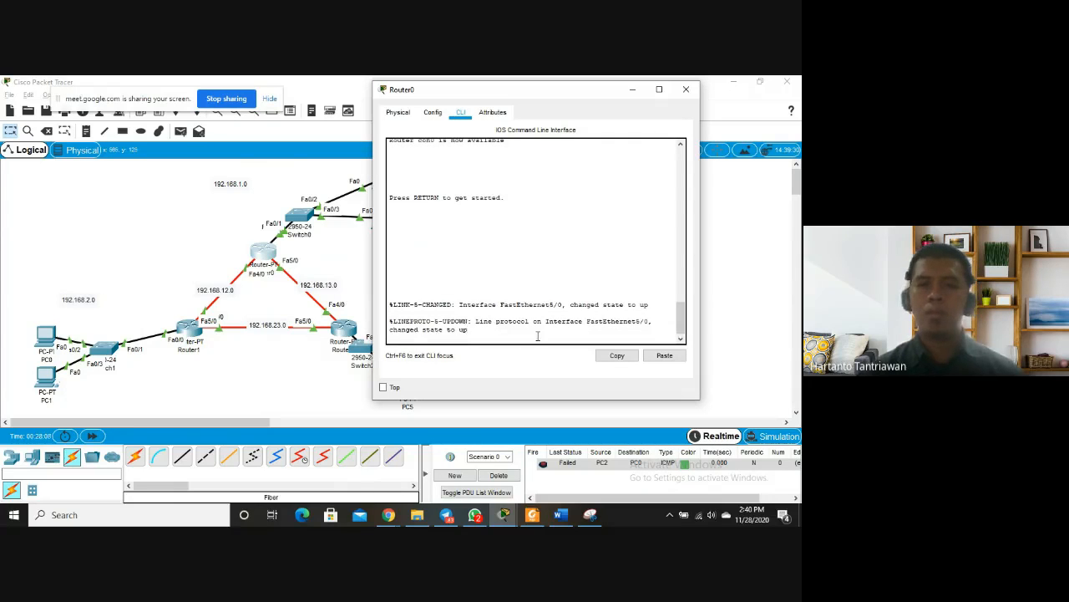
{"action": "key", "text": "Return"}
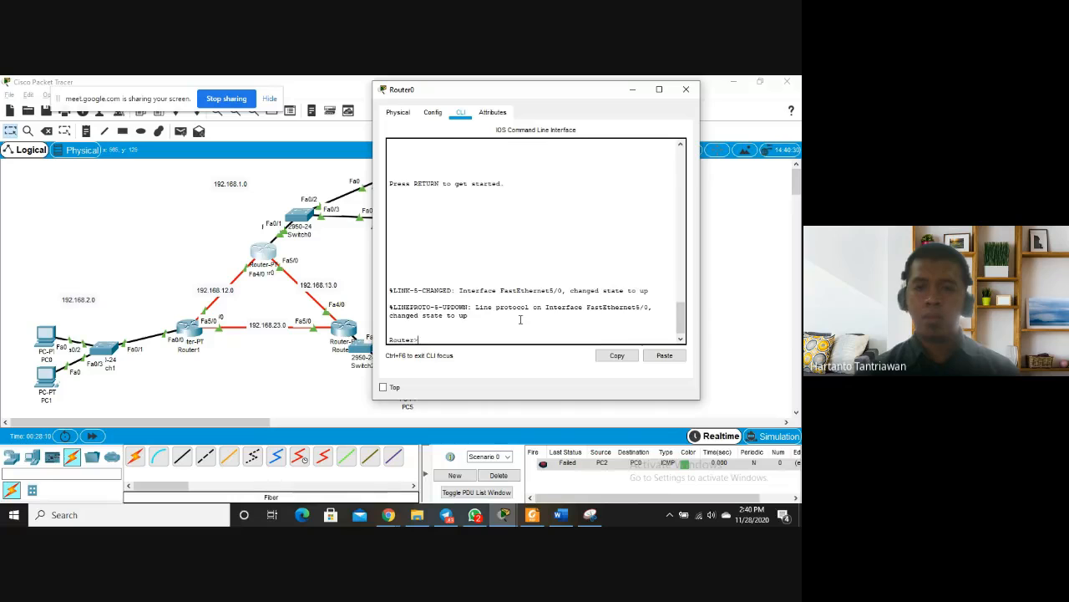
{"action": "scroll", "coordinate": [520, 319], "scroll_direction": "up", "scroll_amount": 5}
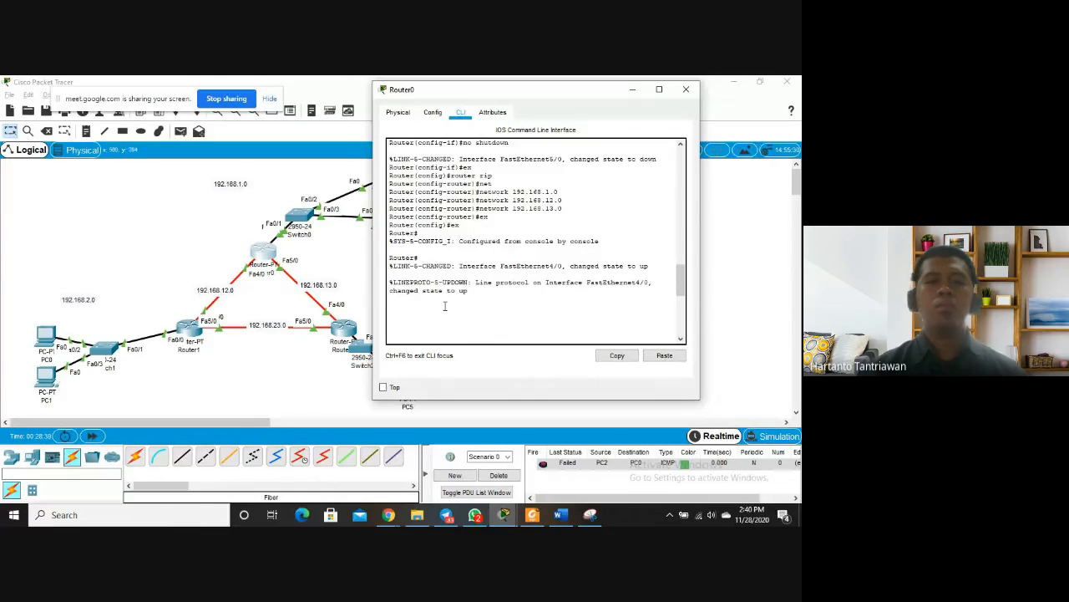
{"action": "scroll", "coordinate": [445, 306], "scroll_direction": "down", "scroll_amount": 10}
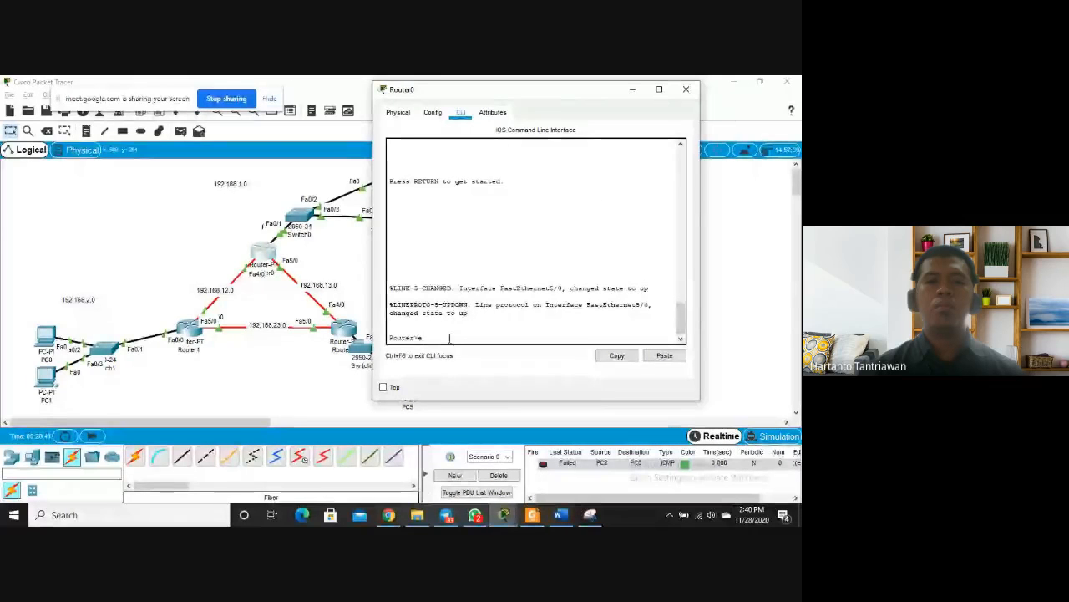
Enter privileged mode on Router0 with enable and try the command "show running config"
{"action": "type", "text": "enable"}
{"action": "key", "text": "Return"}
{"action": "type", "text": "show"}
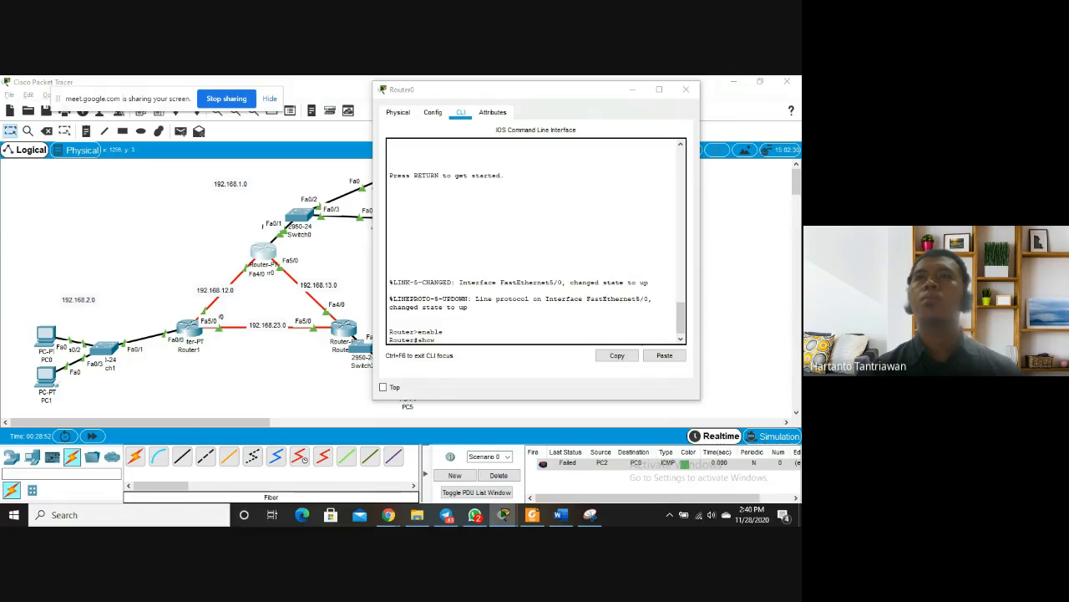
{"action": "left_click", "coordinate": [532, 515]}
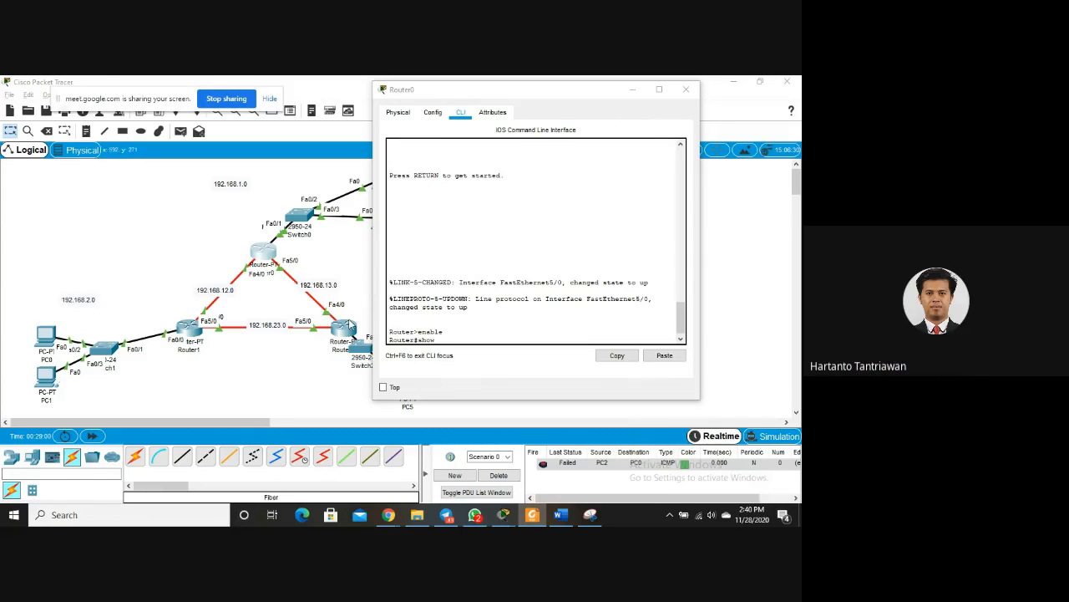
{"action": "left_click", "coordinate": [470, 337]}
{"action": "type", "text": "show runnin"}
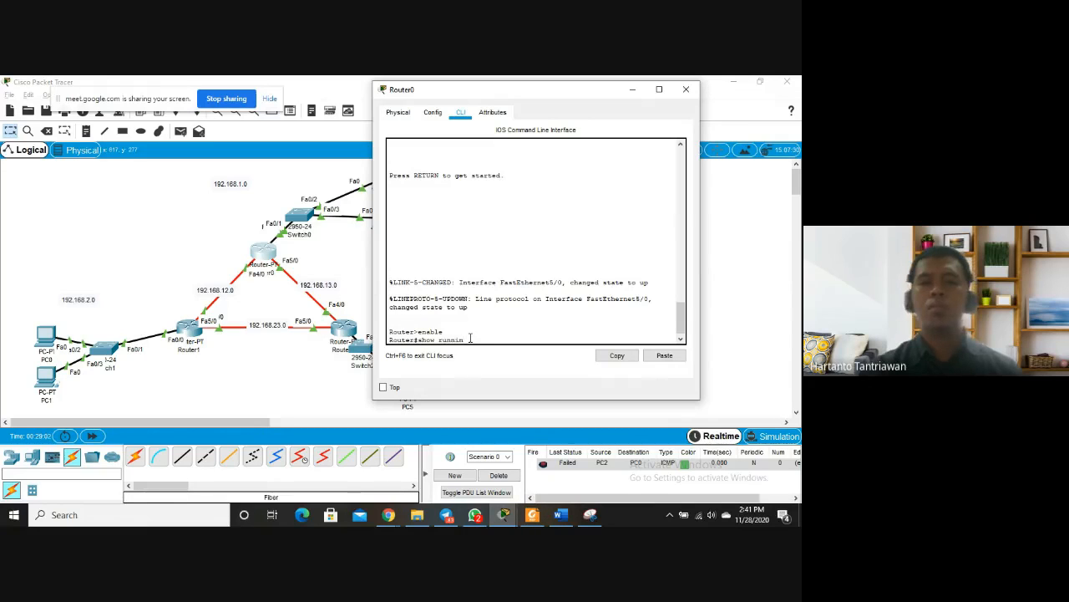
{"action": "type", "text": "g-config"}
{"action": "key", "text": "Return"}
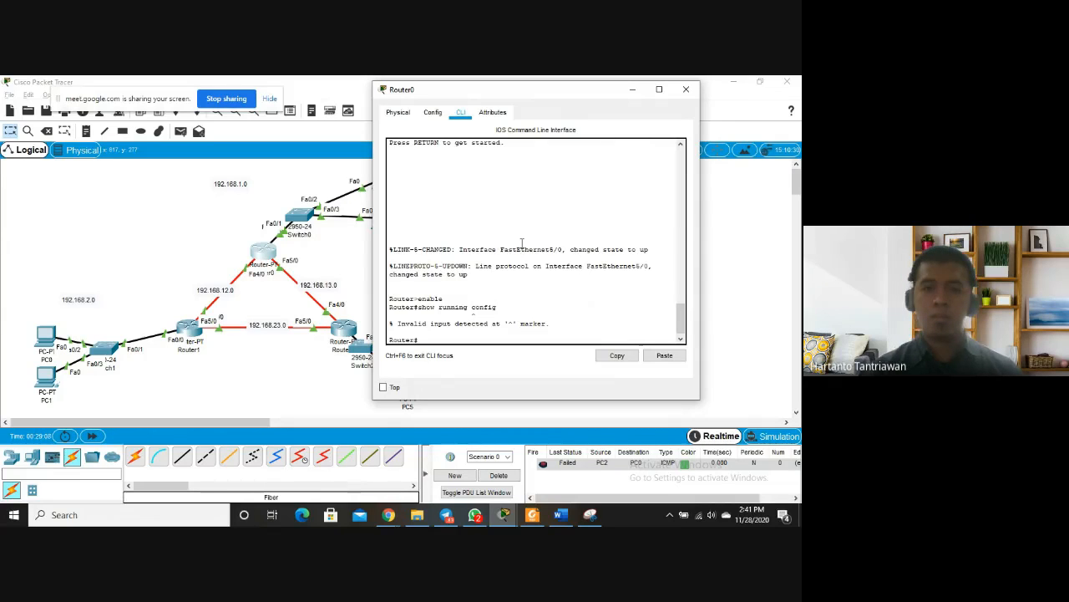
Try the command again on Router0 as "show running -config"
{"action": "key", "text": "Up"}
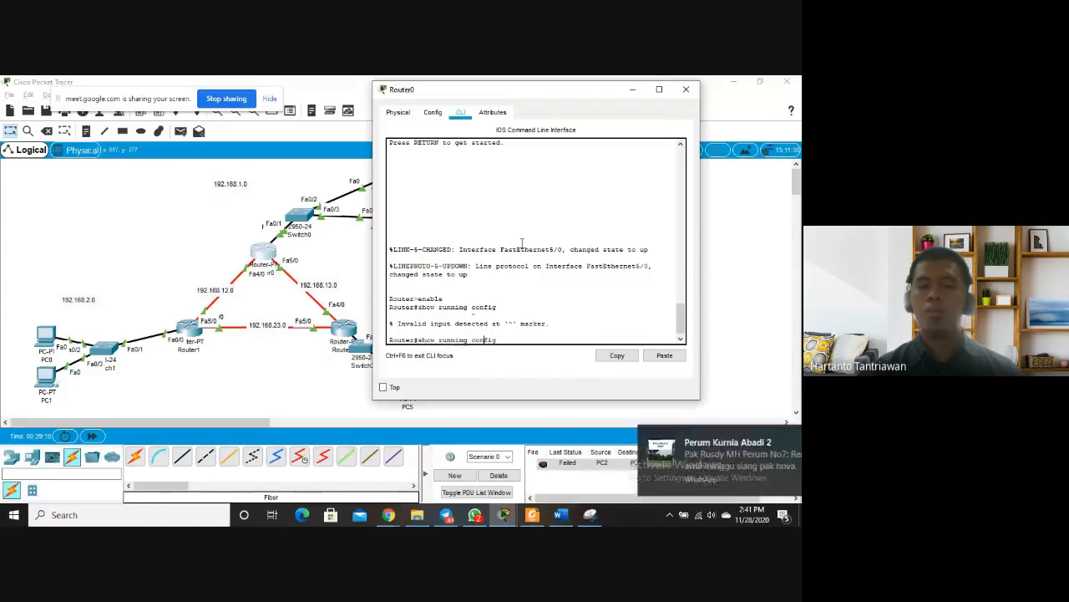
{"action": "key", "text": "Left"}
{"action": "key", "text": "Left"}
{"action": "key", "text": "Left"}
{"action": "type", "text": "-"}
{"action": "key", "text": "Return"}
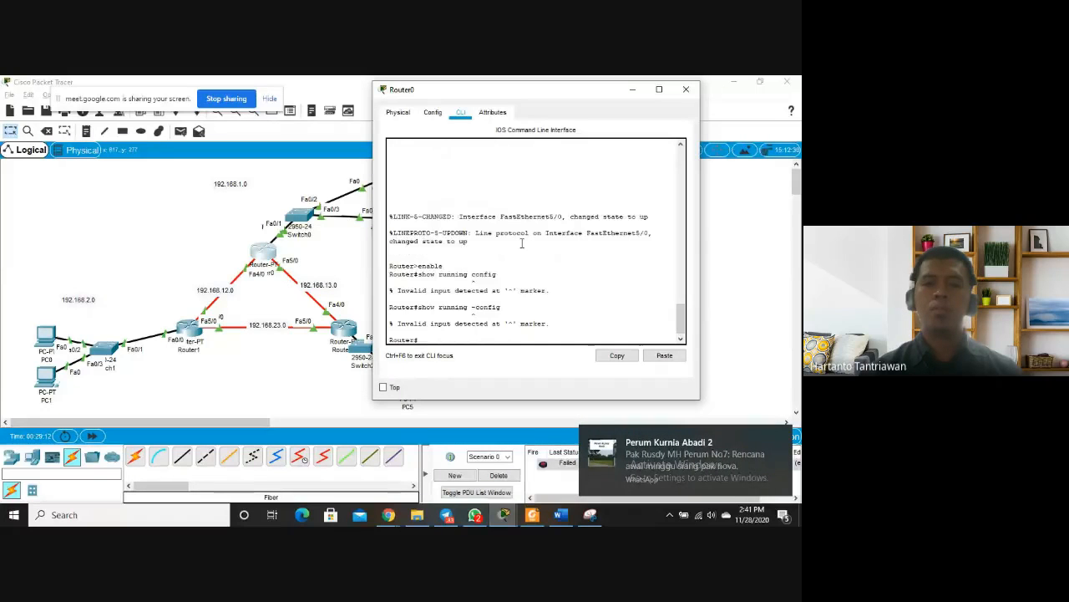
Correct the recalled command to "show running-config" and run it on Router0
{"action": "key", "text": "Up"}
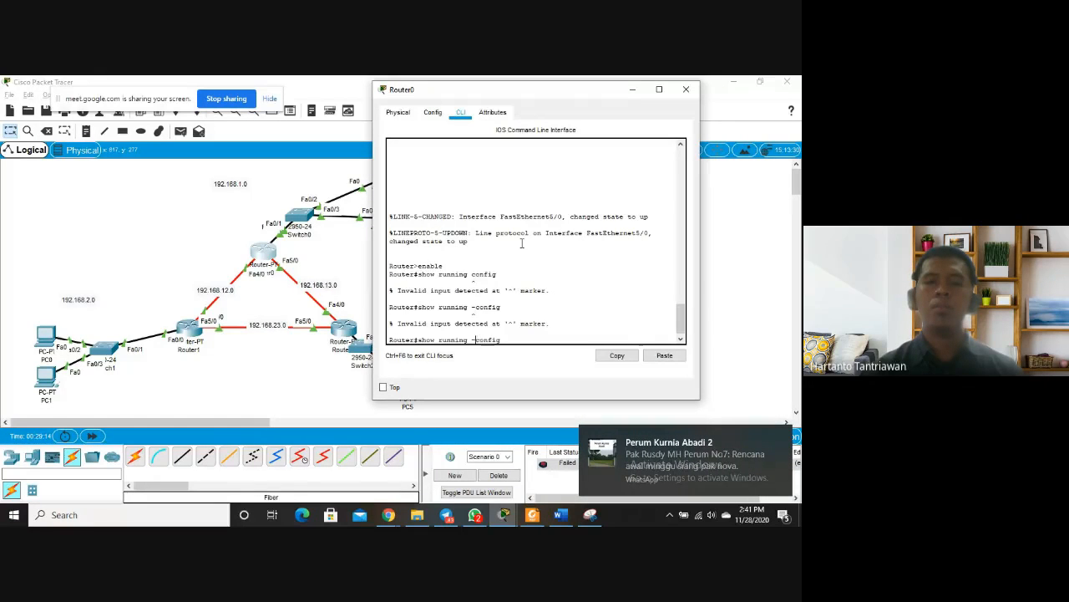
{"action": "key", "text": "Left"}
{"action": "key", "text": "Left"}
{"action": "key", "text": "Left"}
{"action": "key", "text": "Left"}
{"action": "key", "text": "Left"}
{"action": "key", "text": "Left"}
{"action": "key", "text": "Left"}
{"action": "key", "text": "BackSpace"}
{"action": "key", "text": "Return"}
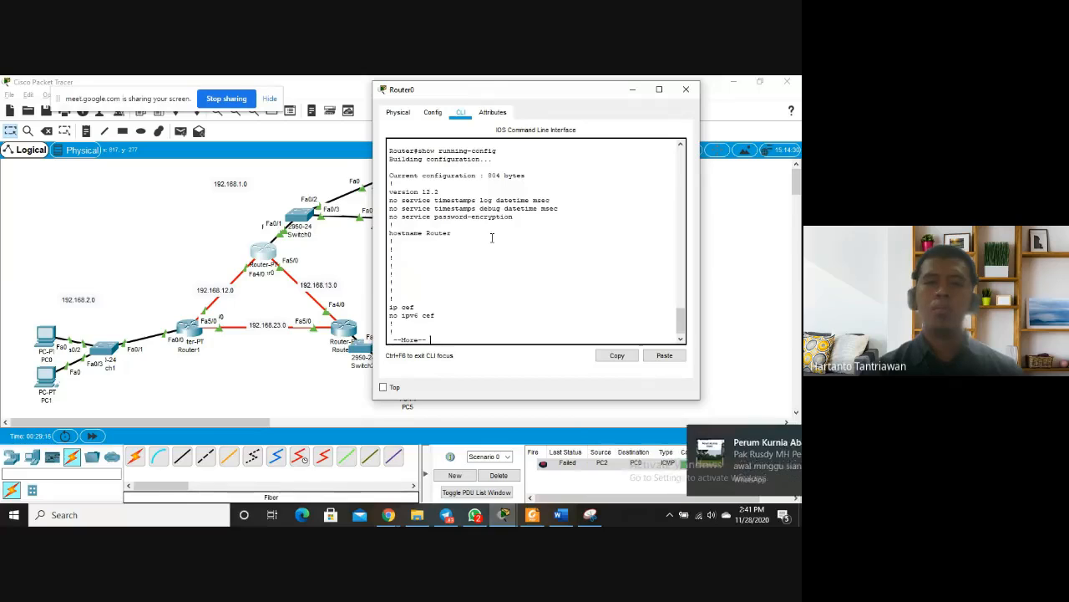
Page through Router0's running configuration down to the FastEthernet interface addresses and the RIP networks
{"action": "key", "text": "Return"}
{"action": "key", "text": "Return"}
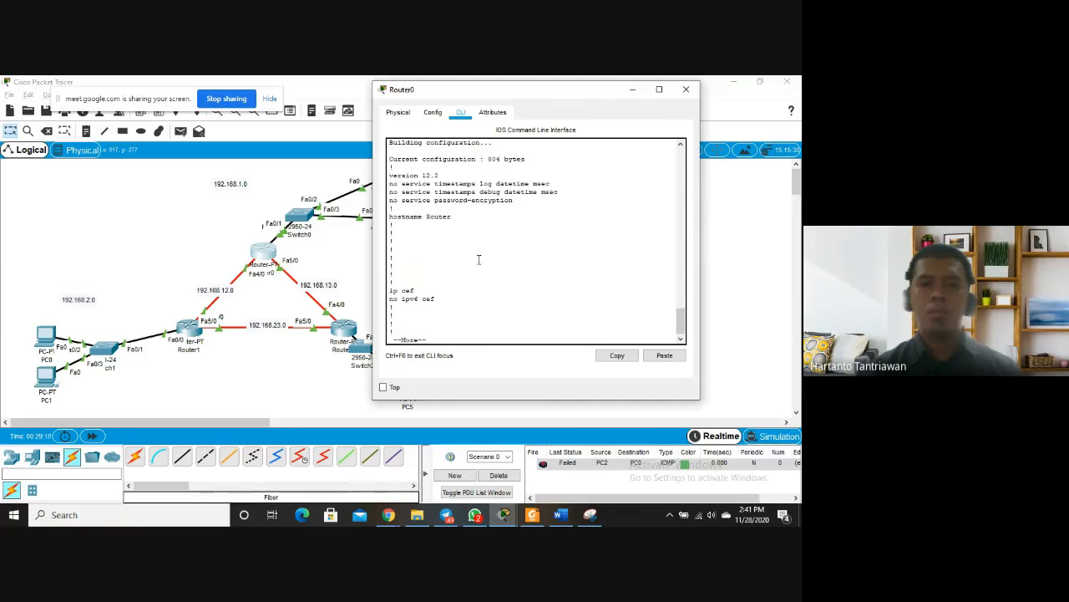
{"action": "key", "text": "Return"}
{"action": "key", "text": "Return"}
{"action": "key", "text": "Return"}
{"action": "key", "text": "Return"}
{"action": "key", "text": "Return"}
{"action": "key", "text": "Return"}
{"action": "key", "text": "Return"}
{"action": "key", "text": "Return"}
{"action": "key", "text": "Return"}
{"action": "key", "text": "Return"}
{"action": "key", "text": "Return"}
{"action": "key", "text": "Return"}
{"action": "key", "text": "Return"}
{"action": "key", "text": "Return"}
{"action": "key", "text": "Return"}
{"action": "key", "text": "Return"}
{"action": "key", "text": "Return"}
{"action": "key", "text": "Return"}
{"action": "key", "text": "Return"}
{"action": "key", "text": "Return"}
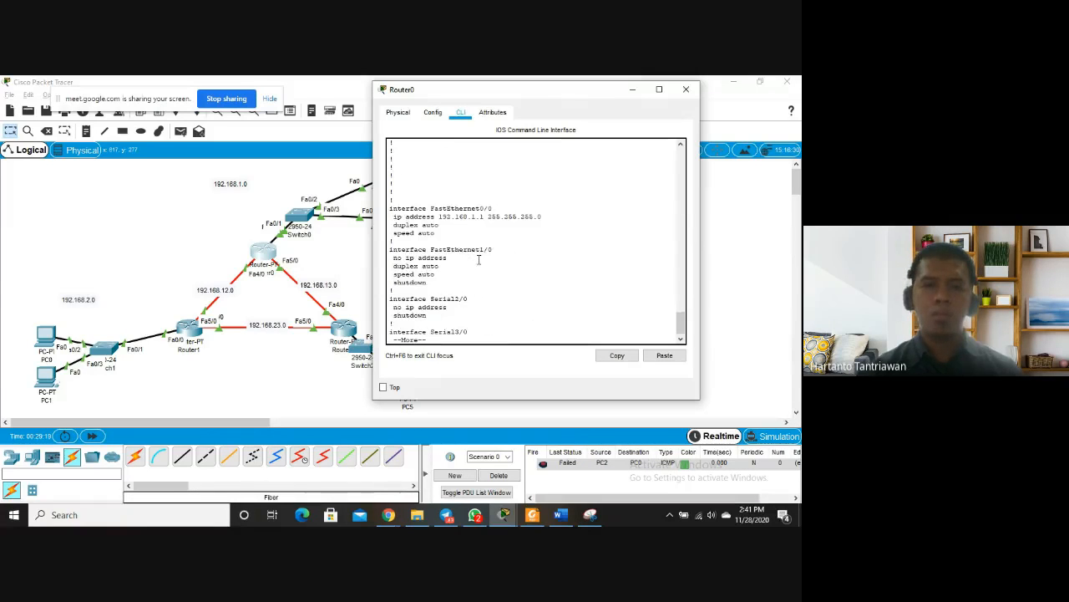
{"action": "key", "text": "Return"}
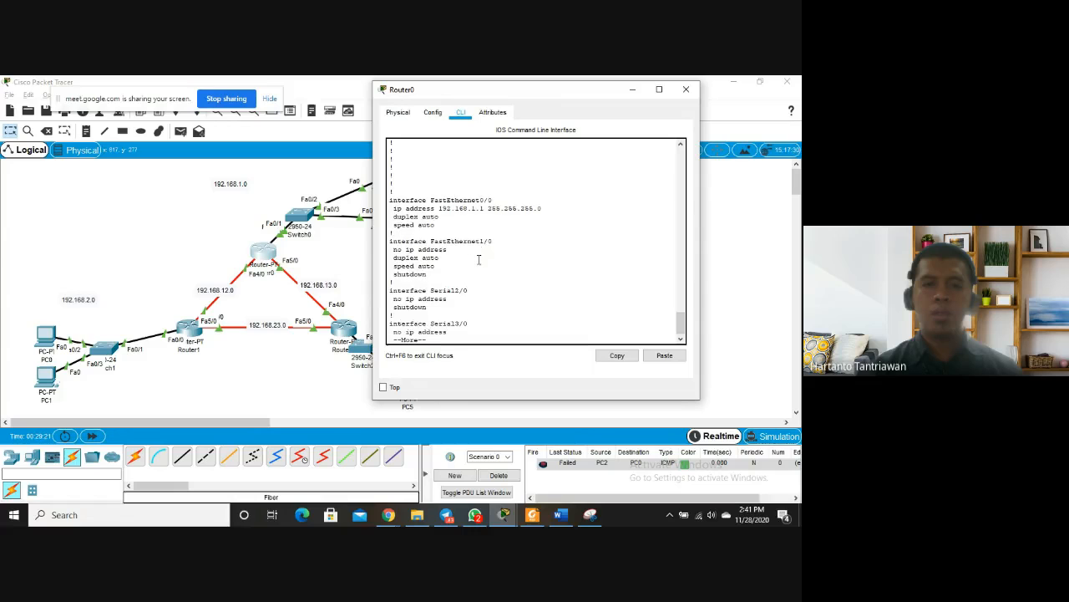
{"action": "key", "text": "Return"}
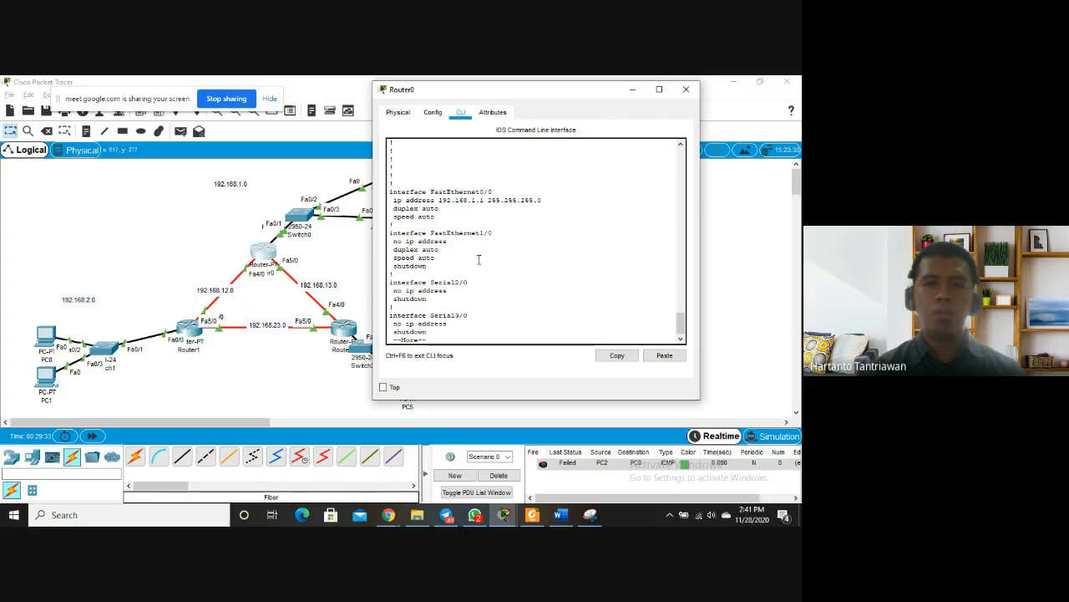
{"action": "key", "text": "Return"}
{"action": "key", "text": "Return"}
{"action": "key", "text": "Return"}
{"action": "key", "text": "Return"}
{"action": "key", "text": "Return"}
{"action": "key", "text": "Return"}
{"action": "key", "text": "Return"}
{"action": "key", "text": "Return"}
{"action": "key", "text": "Return"}
{"action": "key", "text": "Return"}
{"action": "key", "text": "Return"}
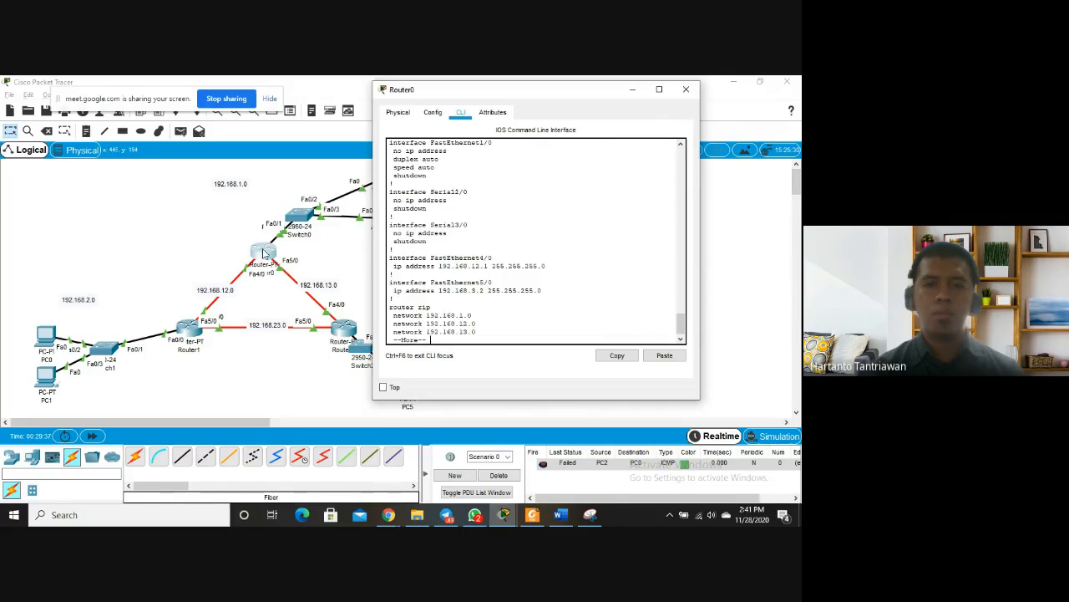
Shift Router0 slightly up and left in the topology, and check its FastEthernet5/0 IP address in the running configuration before closing its window
{"action": "left_click_drag", "start_coordinate": [264, 249], "coordinate": [258, 243]}
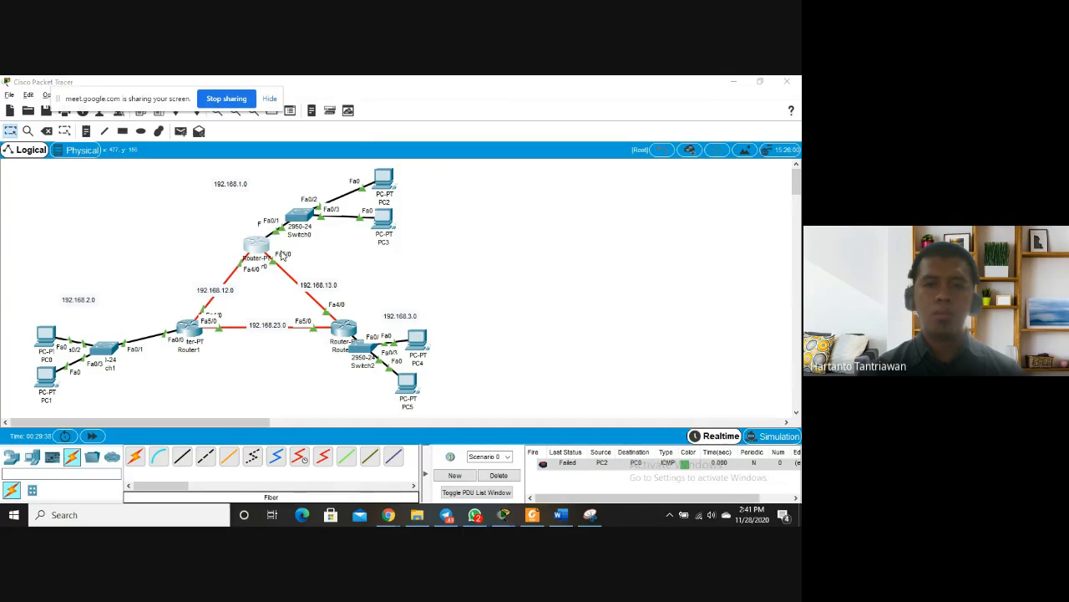
{"action": "left_click", "coordinate": [258, 243]}
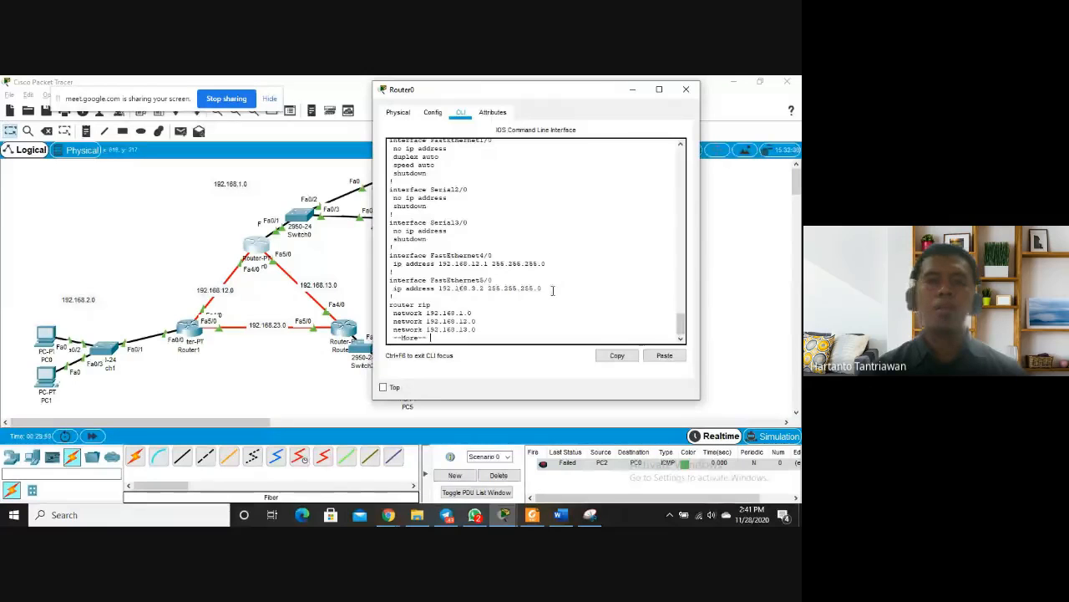
{"action": "left_click_drag", "start_coordinate": [552, 291], "coordinate": [449, 293]}
{"action": "left_click", "coordinate": [391, 255]}
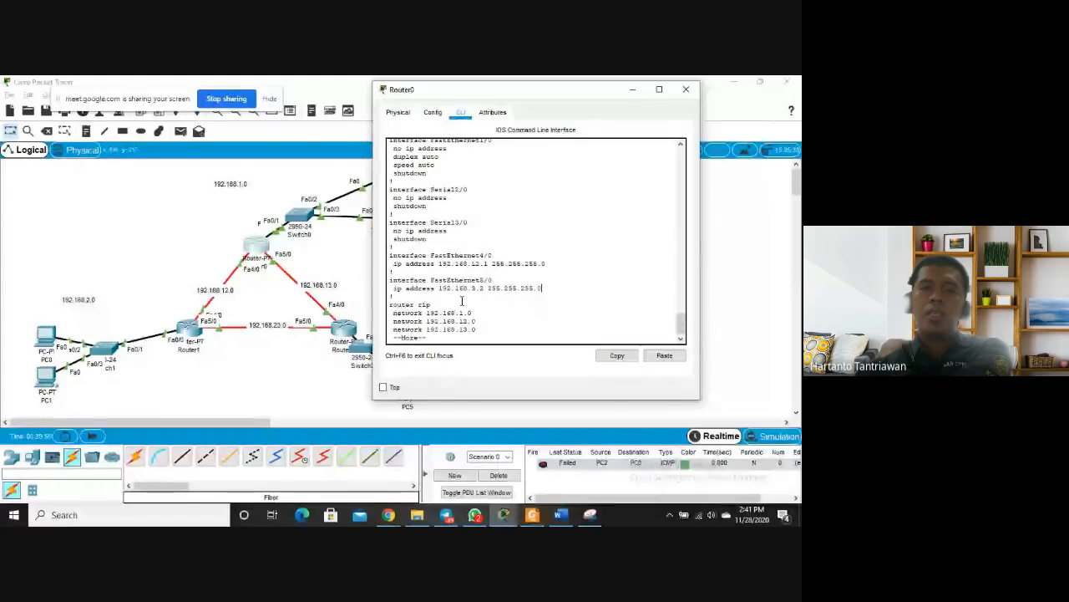
{"action": "double_click", "coordinate": [472, 288]}
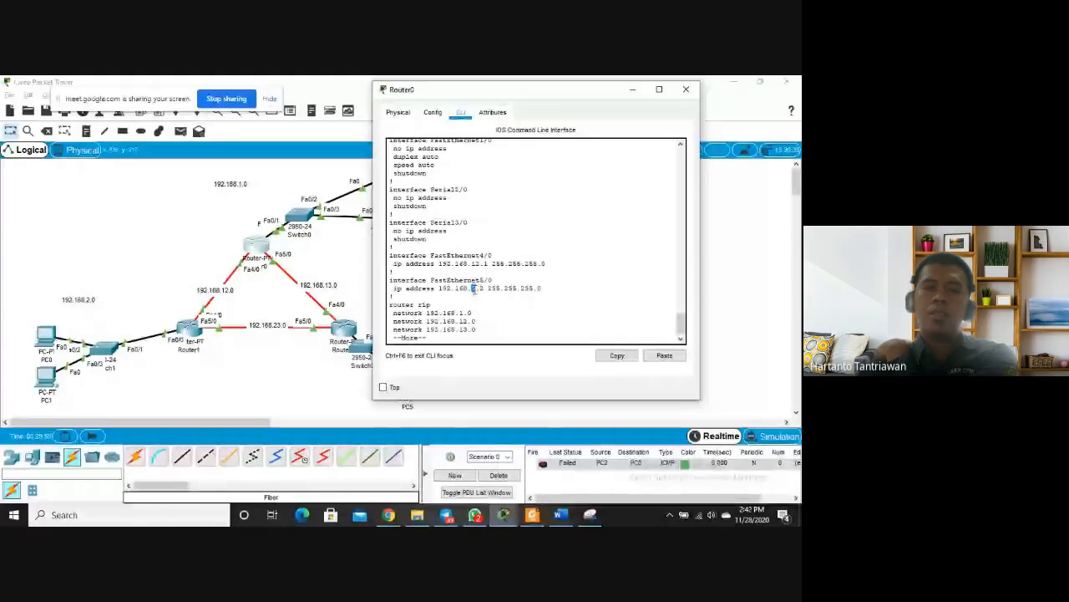
{"action": "left_click", "coordinate": [470, 292]}
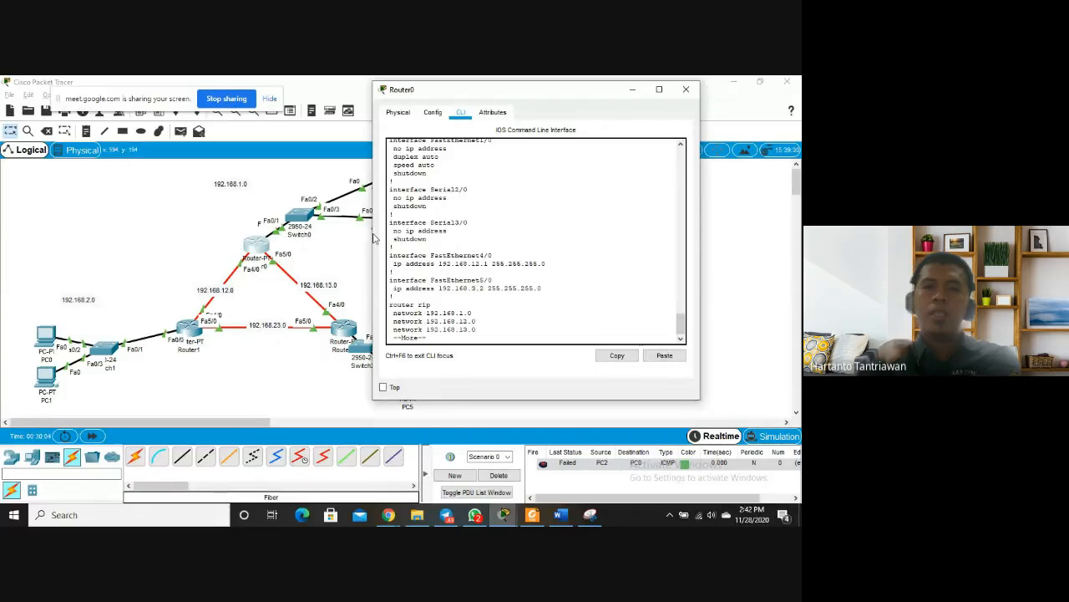
{"action": "left_click", "coordinate": [684, 91]}
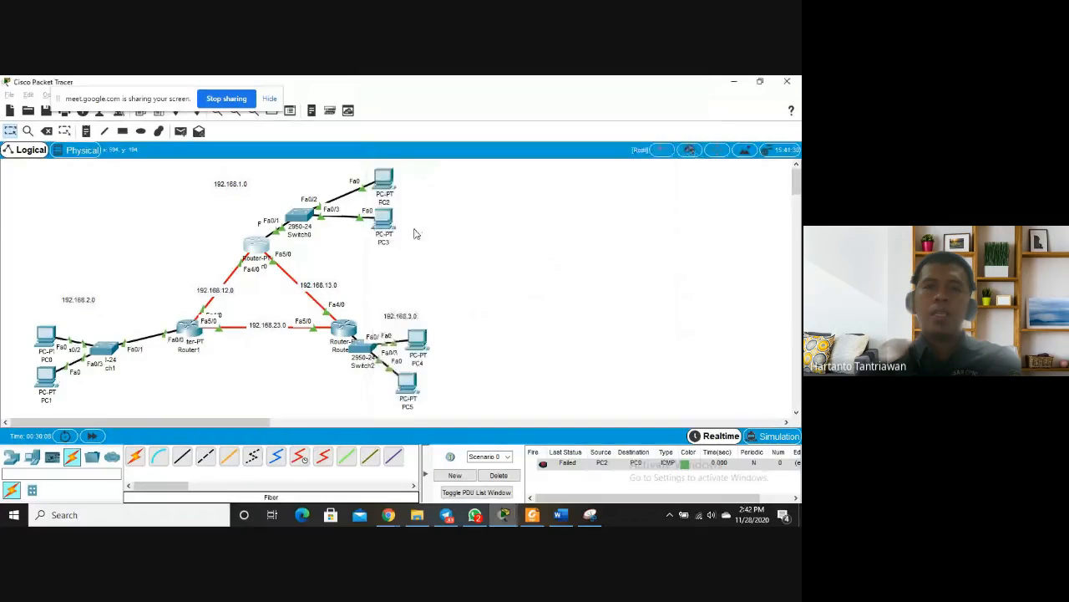
Open Router1's command line and run "show running-config"
{"action": "left_click", "coordinate": [192, 332]}
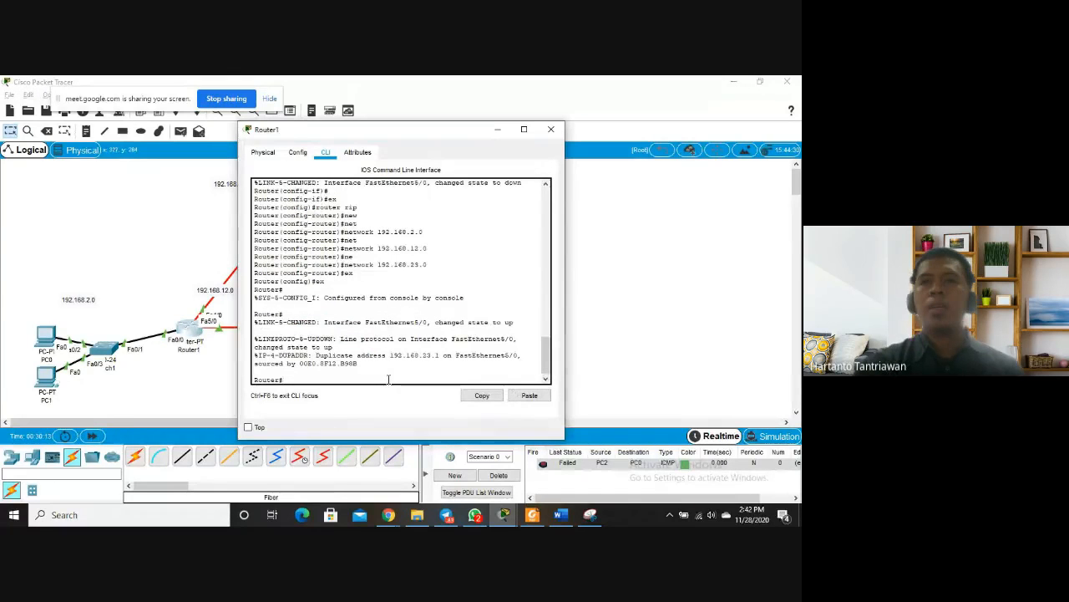
{"action": "type", "text": "show runn"}
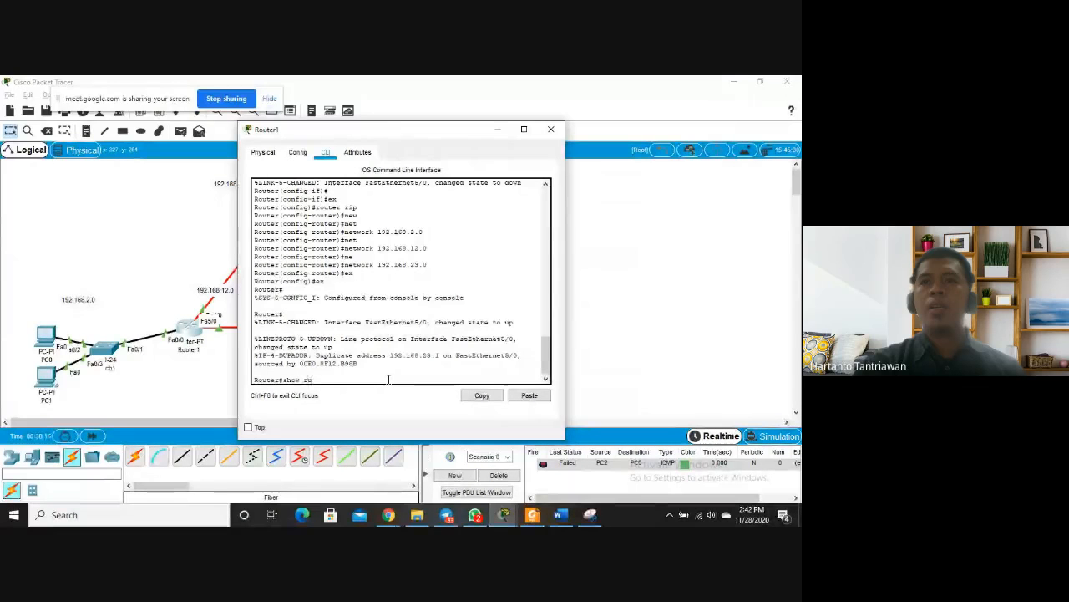
{"action": "key", "text": "Tab"}
{"action": "key", "text": "Return"}
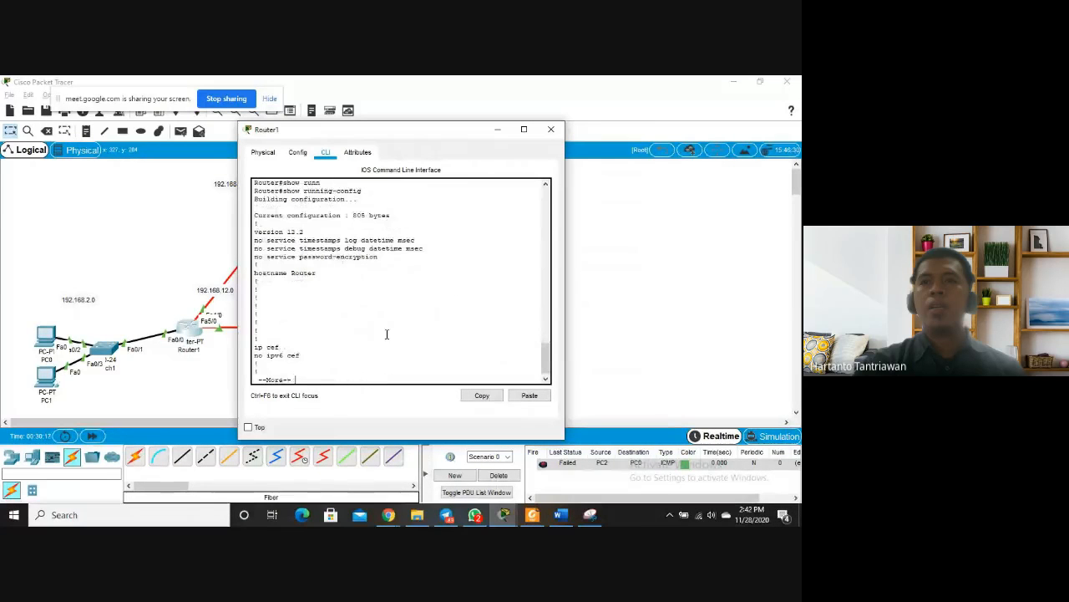
Page through Router1's running configuration to the interface section and check the FastEthernet0/0 IP address
{"action": "key", "text": "Return"}
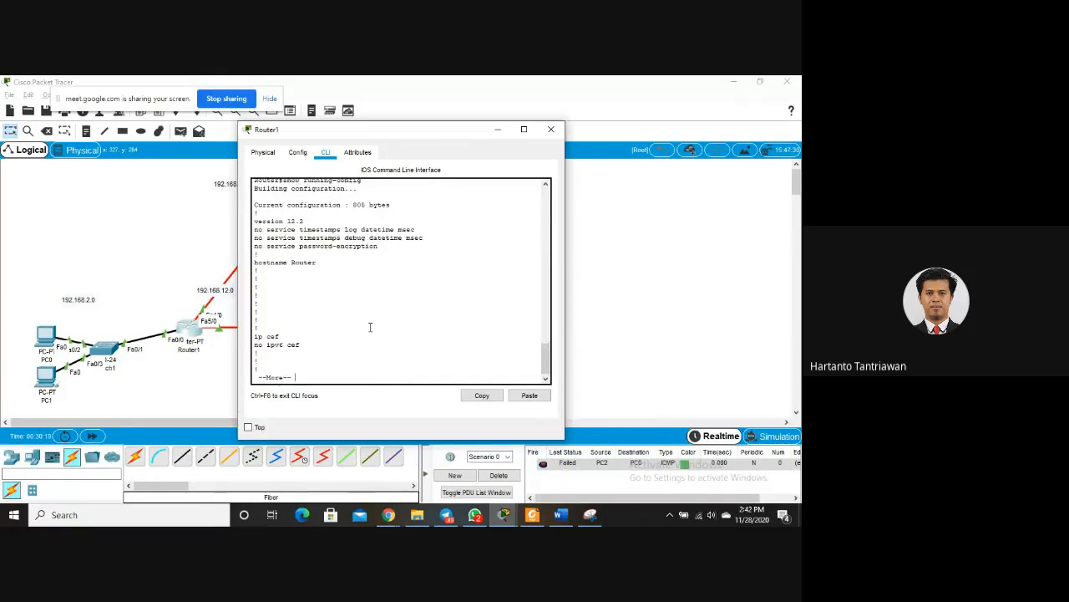
{"action": "key", "text": "Return"}
{"action": "key", "text": "Return"}
{"action": "key", "text": "Return"}
{"action": "key", "text": "Return"}
{"action": "key", "text": "Return"}
{"action": "key", "text": "Return"}
{"action": "key", "text": "Return"}
{"action": "key", "text": "Return"}
{"action": "key", "text": "Return"}
{"action": "key", "text": "Return"}
{"action": "key", "text": "Return"}
{"action": "key", "text": "Return"}
{"action": "key", "text": "Return"}
{"action": "key", "text": "Return"}
{"action": "key", "text": "Return"}
{"action": "key", "text": "Return"}
{"action": "key", "text": "Return"}
{"action": "key", "text": "Return"}
{"action": "key", "text": "Return"}
{"action": "key", "text": "Return"}
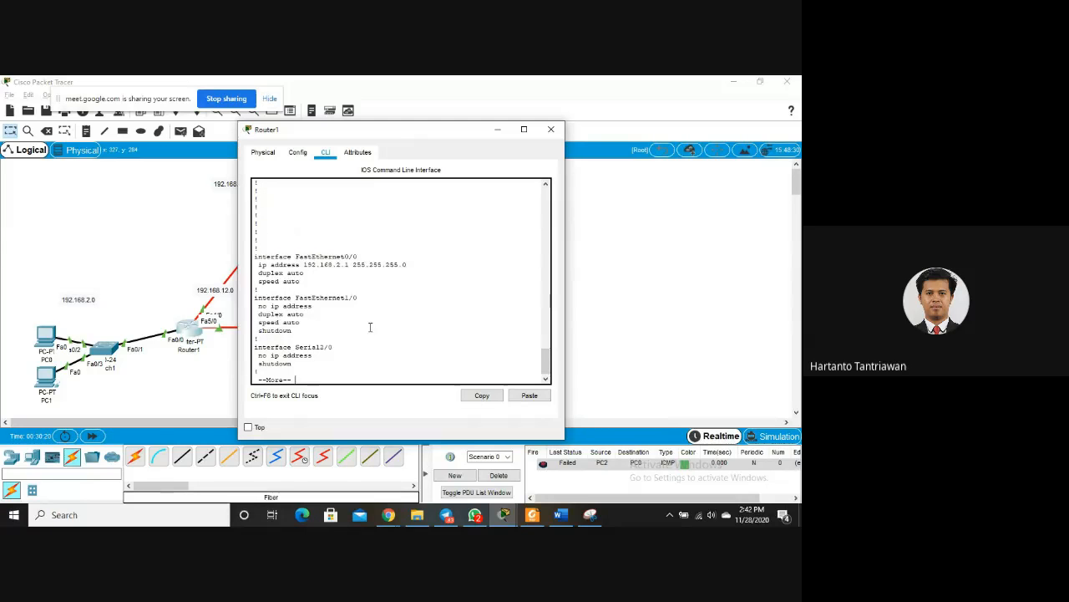
{"action": "key", "text": "Return"}
{"action": "key", "text": "Return"}
{"action": "key", "text": "Return"}
{"action": "key", "text": "Return"}
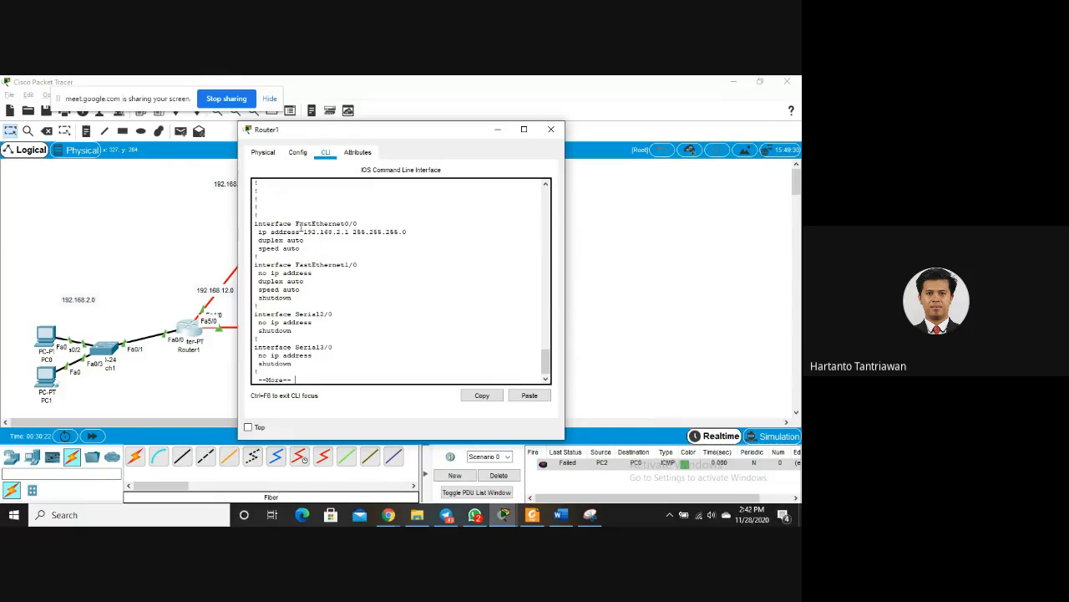
{"action": "left_click_drag", "start_coordinate": [299, 226], "coordinate": [370, 232]}
{"action": "left_click", "coordinate": [350, 233]}
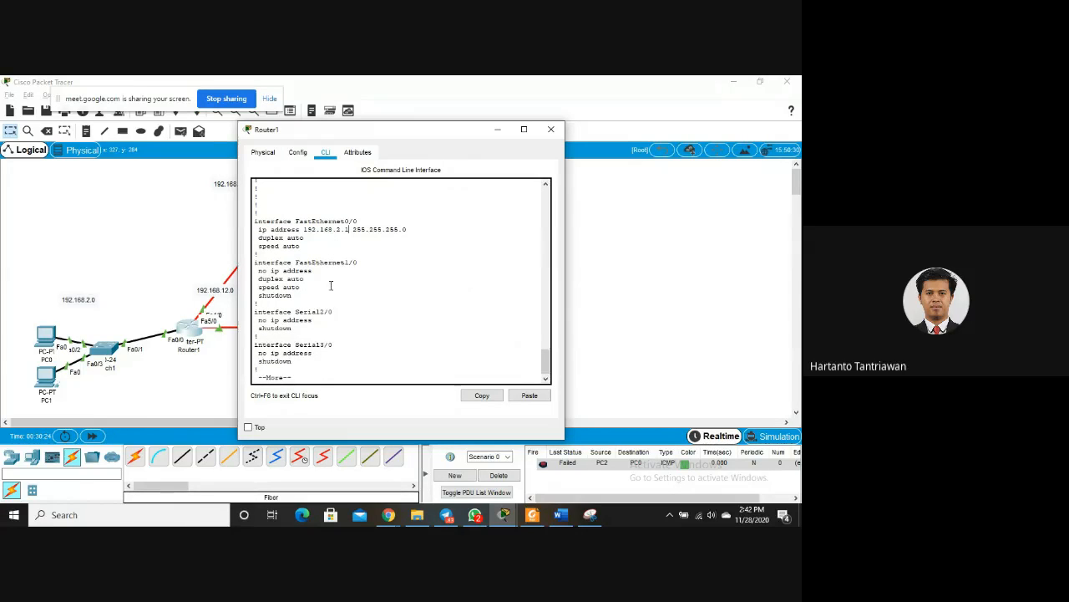
Check the FastEthernet4/0 and FastEthernet5/0 addresses and the RIP networks in Router1's running configuration, and close its window
{"action": "key", "text": "Return"}
{"action": "key", "text": "Return"}
{"action": "key", "text": "Return"}
{"action": "key", "text": "Return"}
{"action": "key", "text": "Return"}
{"action": "key", "text": "Return"}
{"action": "key", "text": "Return"}
{"action": "key", "text": "Return"}
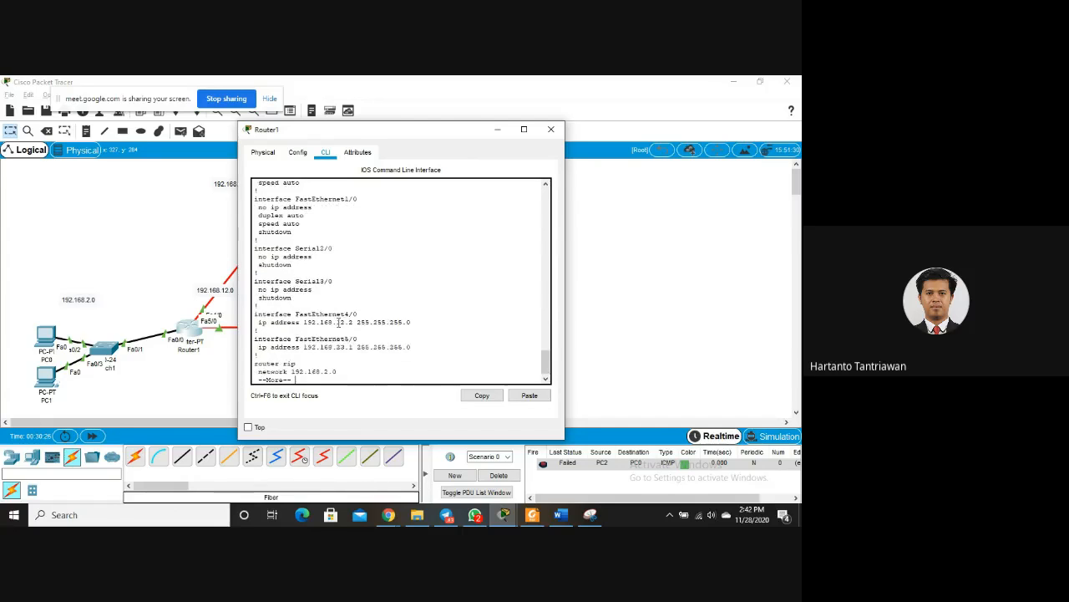
{"action": "key", "text": "Return"}
{"action": "key", "text": "Return"}
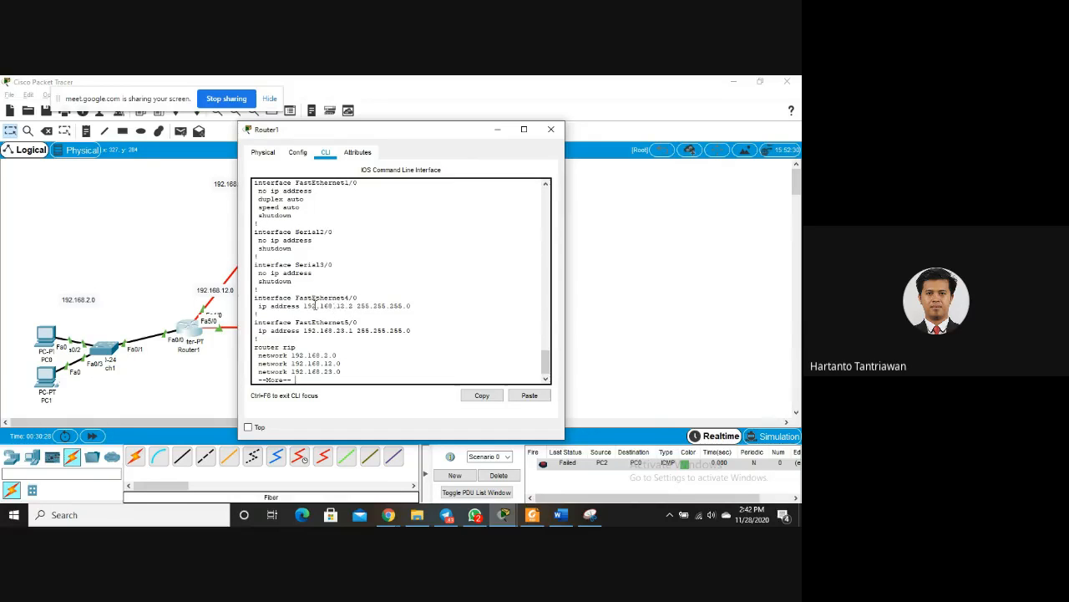
{"action": "left_click_drag", "start_coordinate": [315, 306], "coordinate": [376, 306]}
{"action": "left_click", "coordinate": [376, 305]}
{"action": "left_click_drag", "start_coordinate": [325, 328], "coordinate": [366, 330]}
{"action": "left_click", "coordinate": [365, 330]}
{"action": "scroll", "coordinate": [331, 323], "scroll_direction": "down", "scroll_amount": 1}
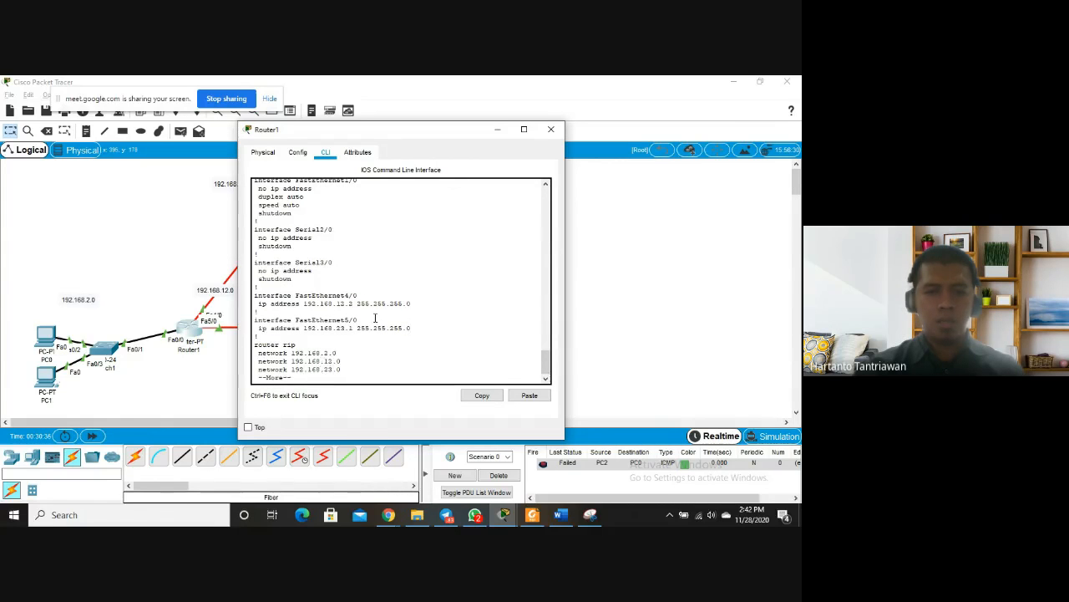
{"action": "key", "text": "space"}
{"action": "left_click", "coordinate": [550, 128]}
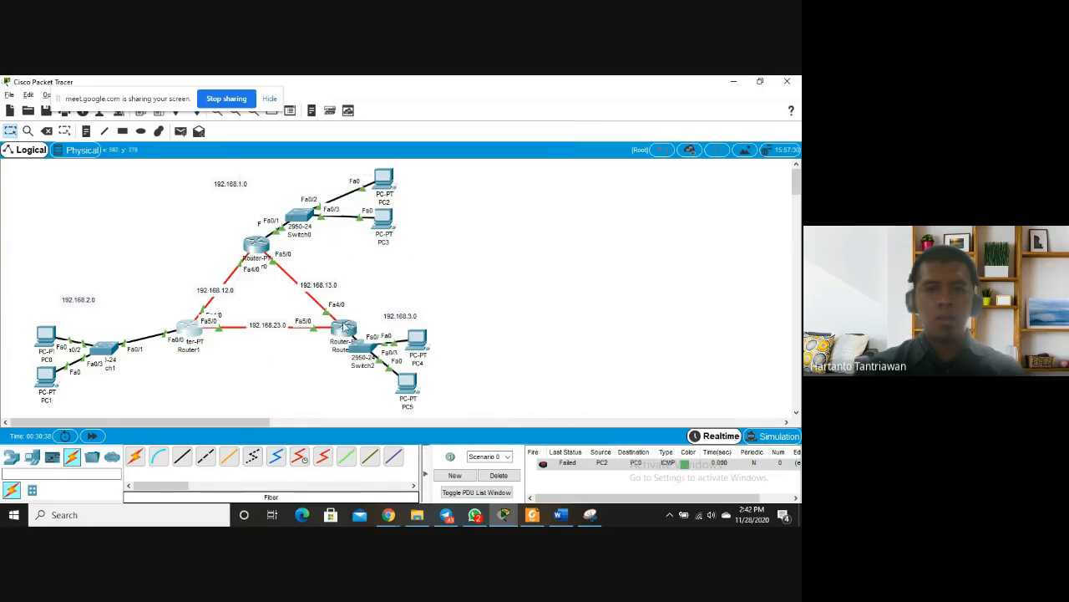
Open Router2's command line and run "show running-config"
{"action": "left_click", "coordinate": [343, 333]}
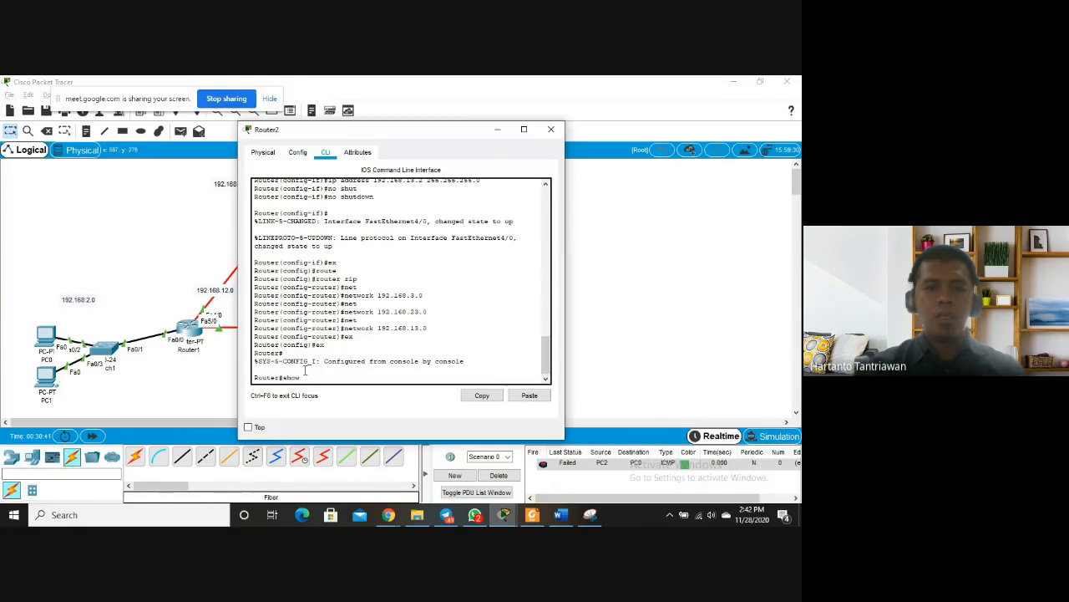
{"action": "type", "text": "show runn"}
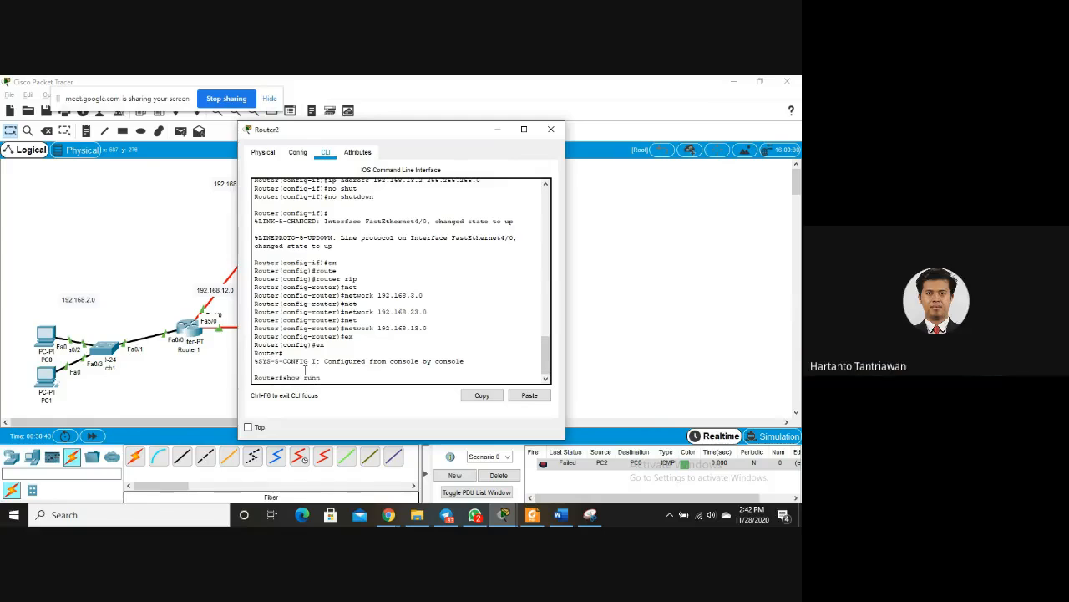
{"action": "key", "text": "Return"}
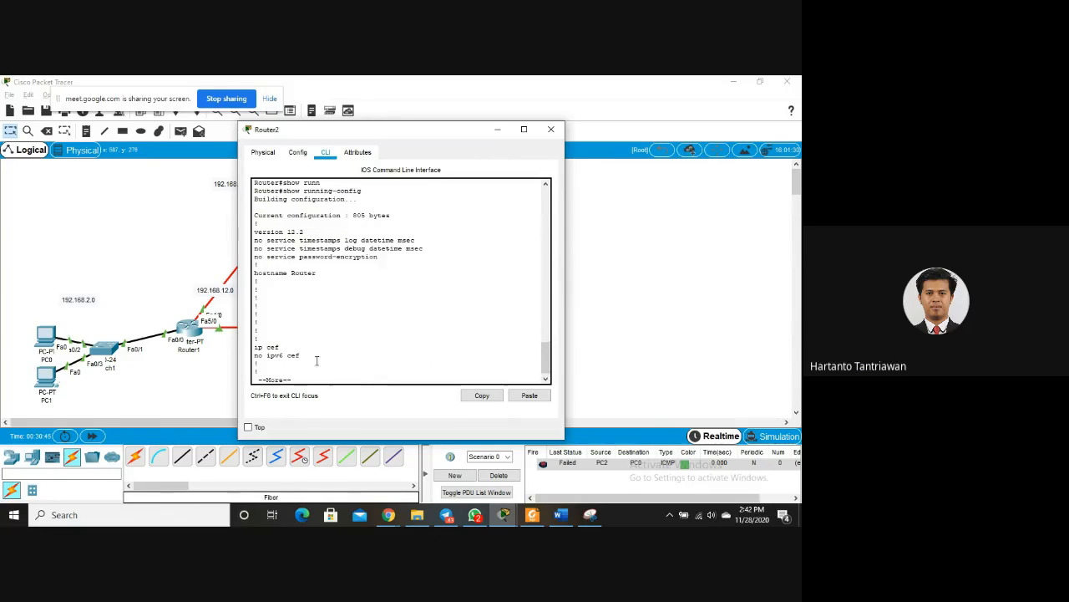
Page through Router2's running configuration down to the FastEthernet4/0 and FastEthernet5/0 addresses and the start of the RIP section
{"action": "key", "text": "Return"}
{"action": "key", "text": "Return"}
{"action": "key", "text": "Return"}
{"action": "key", "text": "Return"}
{"action": "key", "text": "Return"}
{"action": "key", "text": "Return"}
{"action": "key", "text": "Return"}
{"action": "key", "text": "Return"}
{"action": "key", "text": "Return"}
{"action": "key", "text": "Return"}
{"action": "key", "text": "Return"}
{"action": "key", "text": "Return"}
{"action": "key", "text": "Return"}
{"action": "key", "text": "Return"}
{"action": "key", "text": "Return"}
{"action": "key", "text": "Return"}
{"action": "key", "text": "Return"}
{"action": "key", "text": "Return"}
{"action": "key", "text": "Return"}
{"action": "key", "text": "Return"}
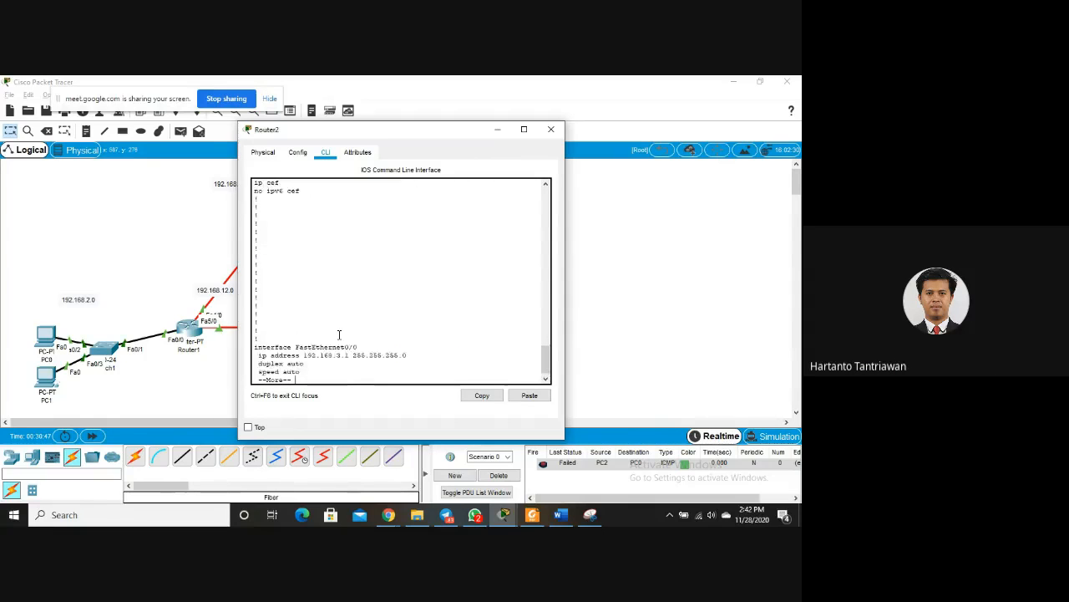
{"action": "key", "text": "Return"}
{"action": "key", "text": "Return"}
{"action": "key", "text": "Return"}
{"action": "key", "text": "Return"}
{"action": "key", "text": "Return"}
{"action": "key", "text": "Return"}
{"action": "key", "text": "Return"}
{"action": "key", "text": "Return"}
{"action": "key", "text": "Return"}
{"action": "key", "text": "Return"}
{"action": "key", "text": "Return"}
{"action": "key", "text": "Return"}
{"action": "key", "text": "Return"}
{"action": "key", "text": "Return"}
{"action": "key", "text": "Return"}
{"action": "key", "text": "Return"}
{"action": "key", "text": "Return"}
{"action": "key", "text": "Return"}
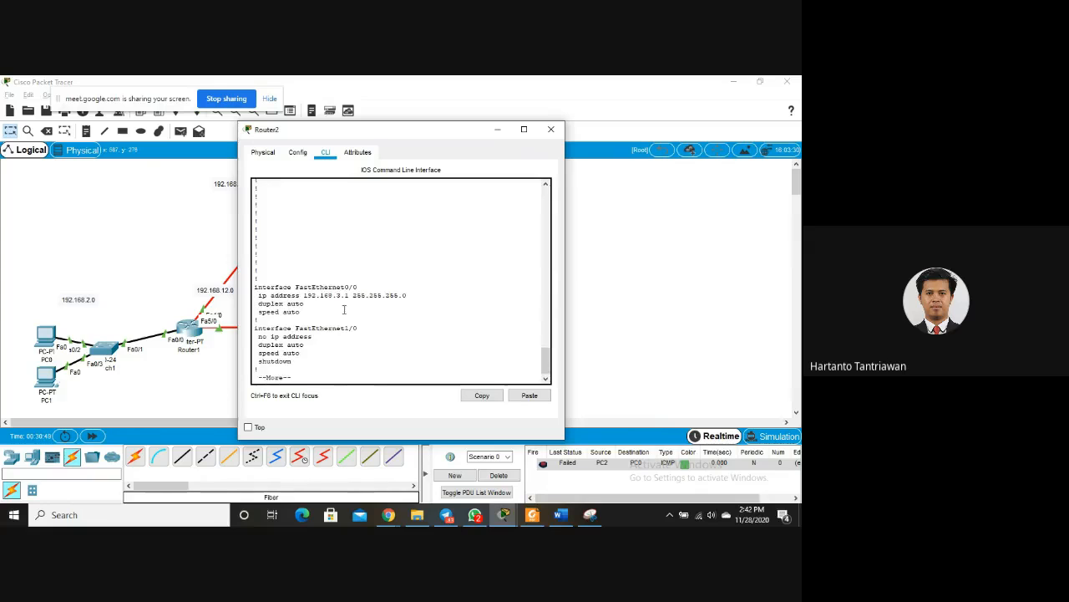
{"action": "key", "text": "Return"}
{"action": "key", "text": "Return"}
{"action": "key", "text": "Return"}
{"action": "key", "text": "Return"}
{"action": "key", "text": "Return"}
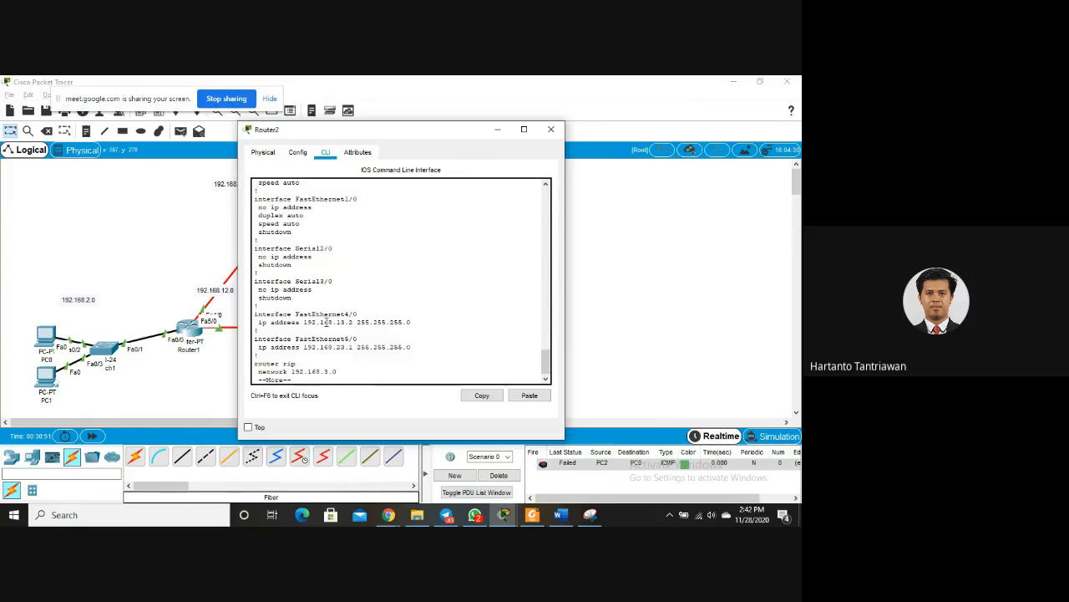
Compare Router2's FastEthernet5/0 IP address with the topology by moving its window aside, and close the window
{"action": "left_click_drag", "start_coordinate": [336, 322], "coordinate": [356, 348]}
{"action": "left_click_drag", "start_coordinate": [452, 134], "coordinate": [608, 144]}
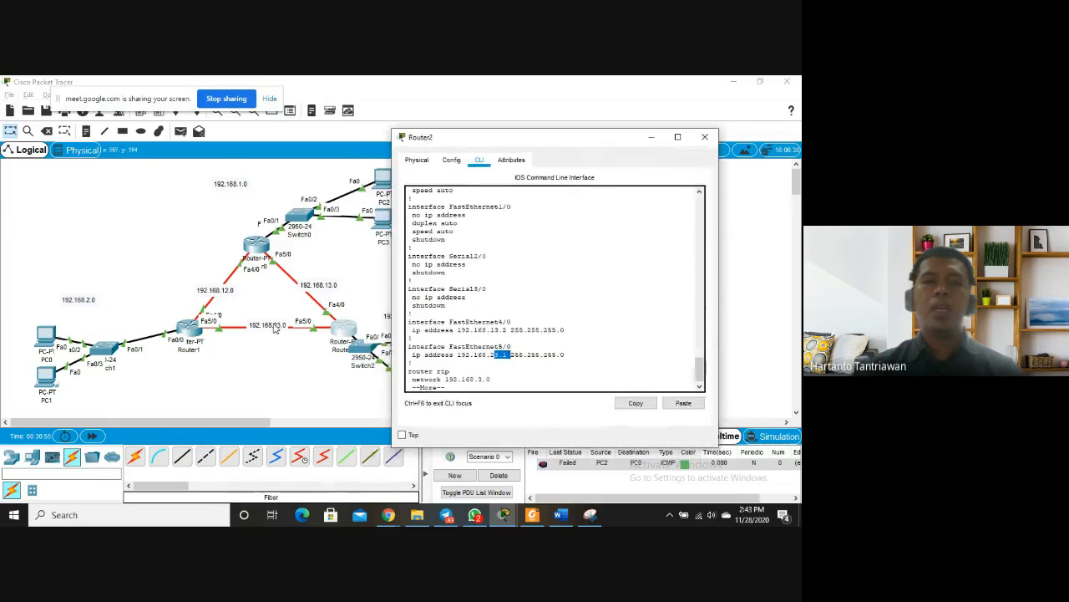
{"action": "left_click", "coordinate": [705, 137]}
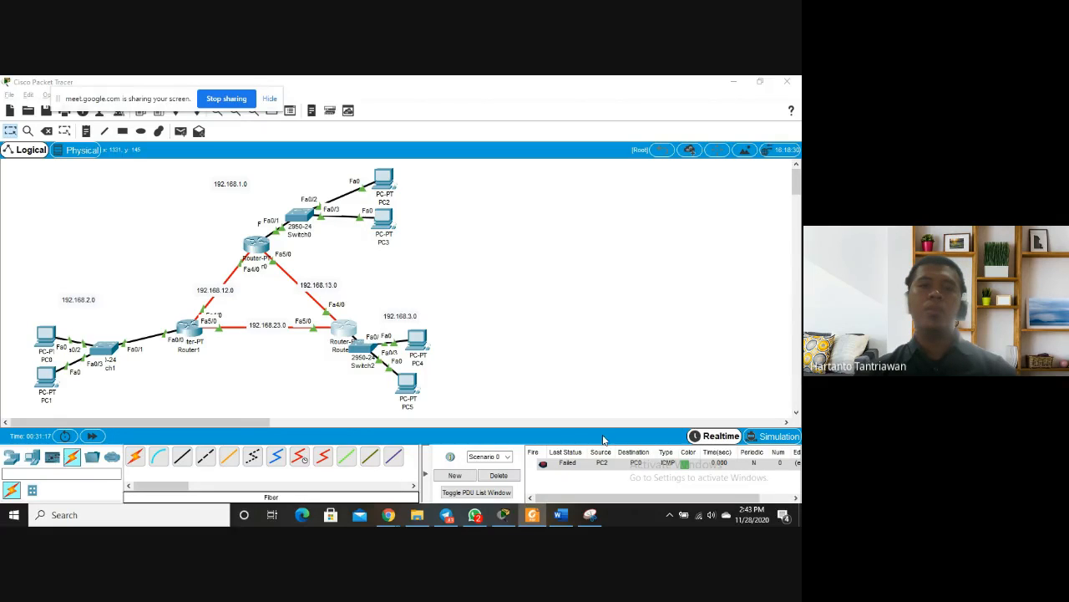
{"action": "left_click", "coordinate": [515, 270]}
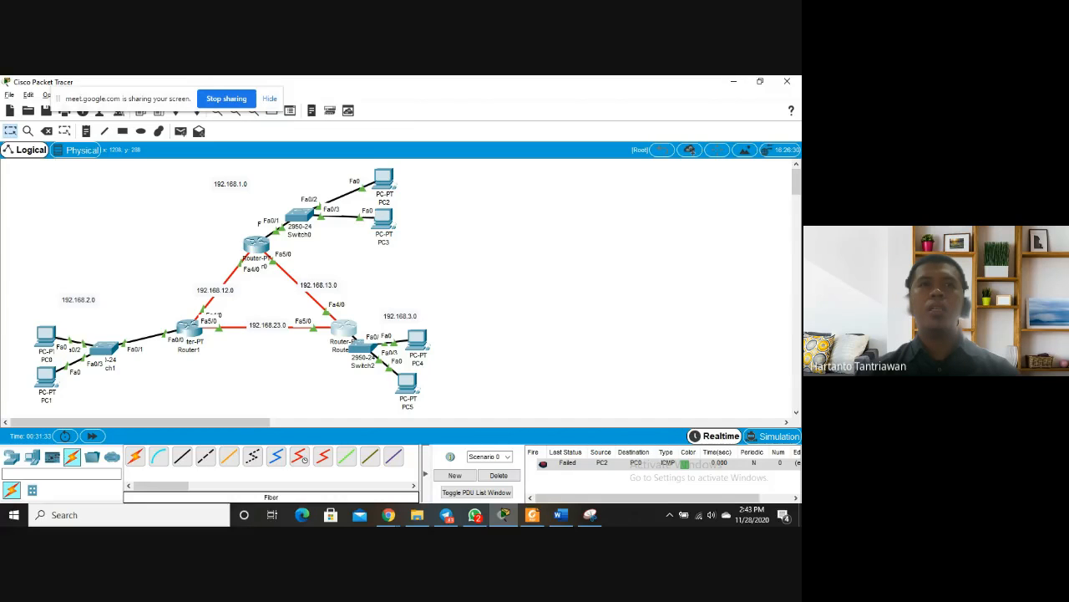
{"action": "left_click", "coordinate": [532, 515]}
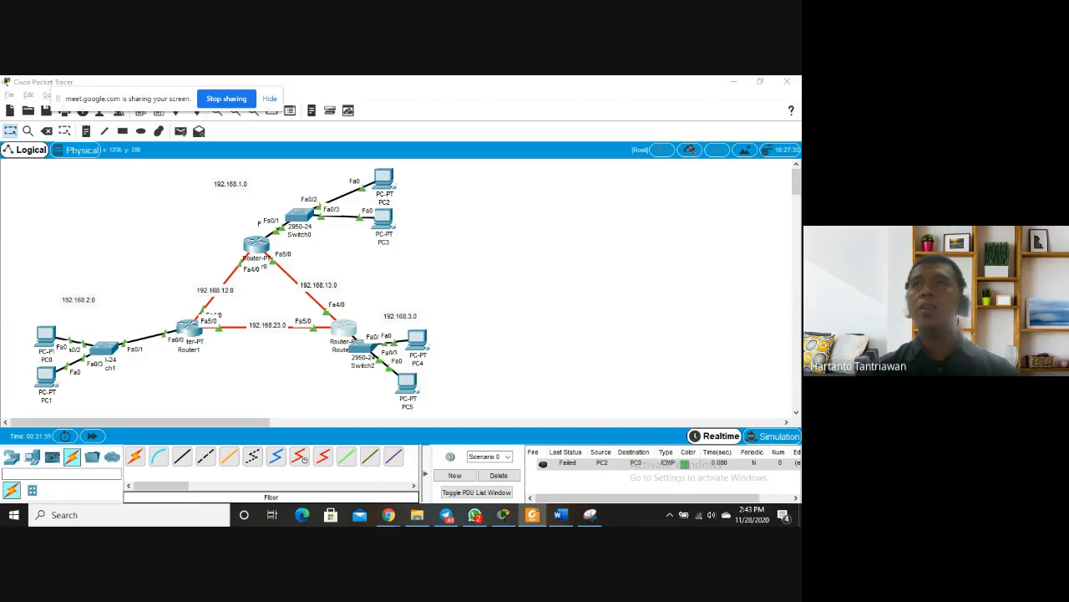
{"action": "key", "text": "alt+Tab"}
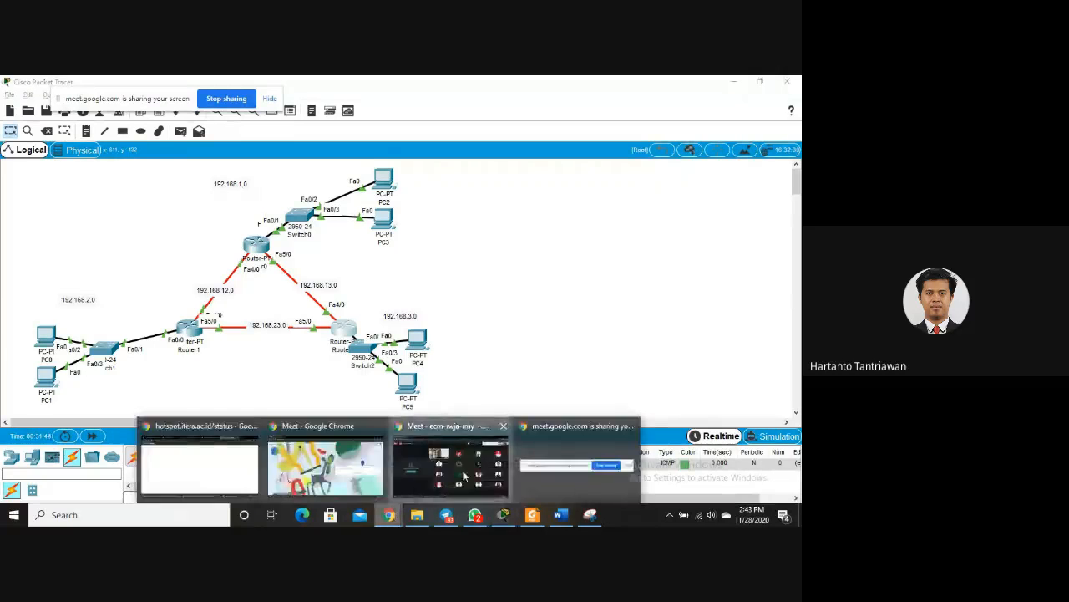
Switch to Chrome, bring up the untitled Google Forms form and close the advertising pop-up page
{"action": "left_click", "coordinate": [389, 516]}
{"action": "left_click", "coordinate": [389, 515]}
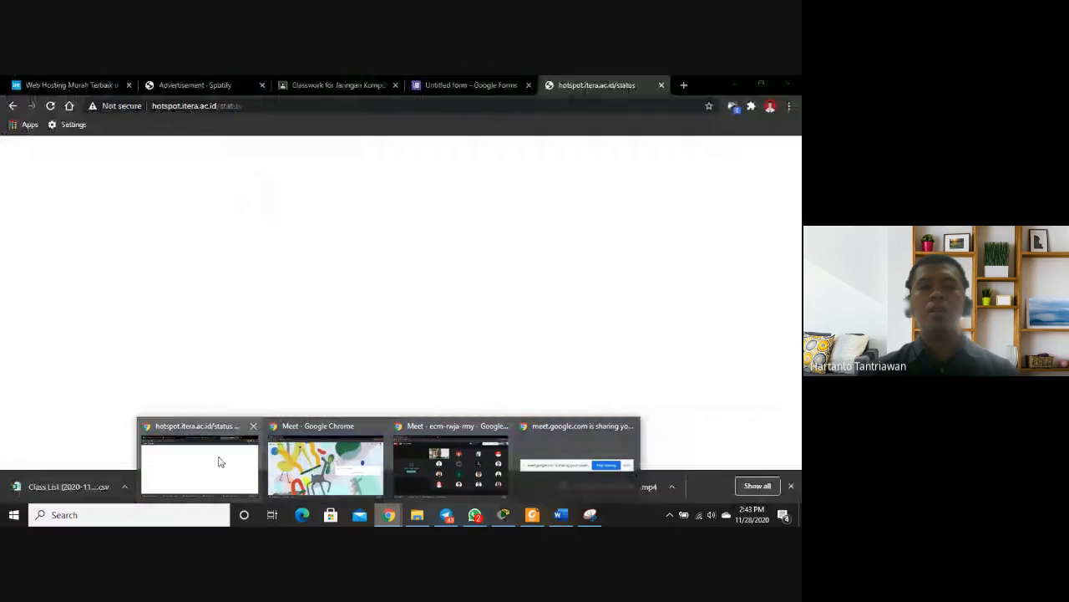
{"action": "left_click", "coordinate": [220, 461]}
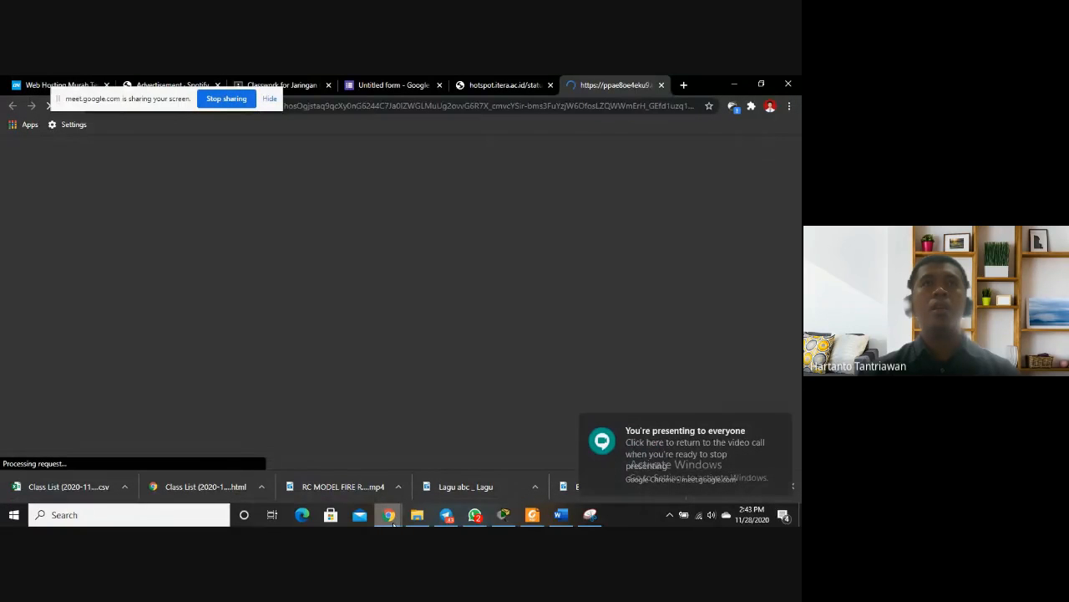
{"action": "mouse_move", "coordinate": [403, 512]}
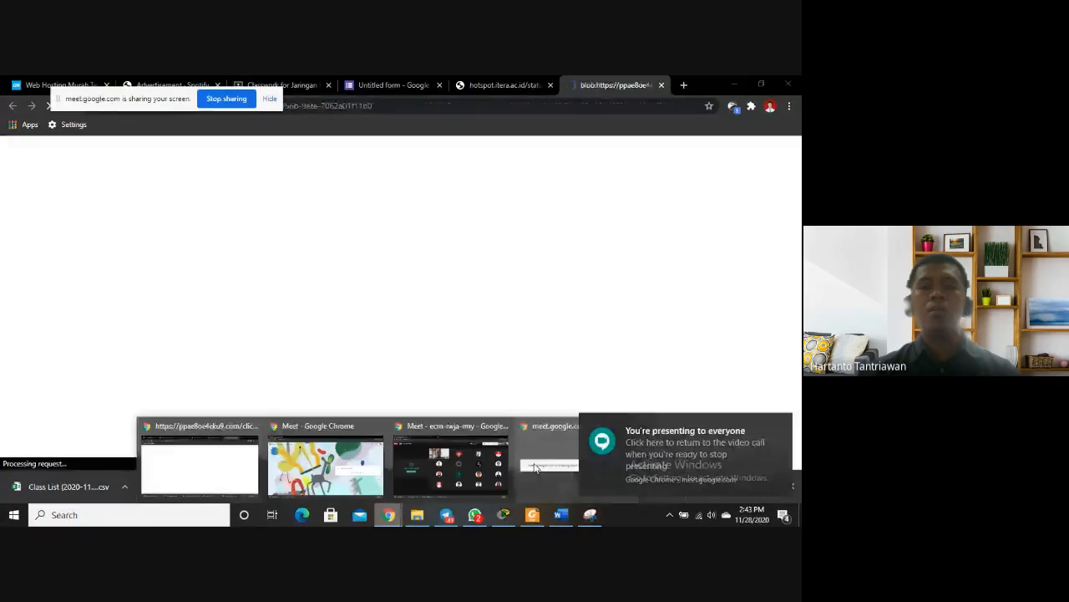
{"action": "mouse_move", "coordinate": [362, 474]}
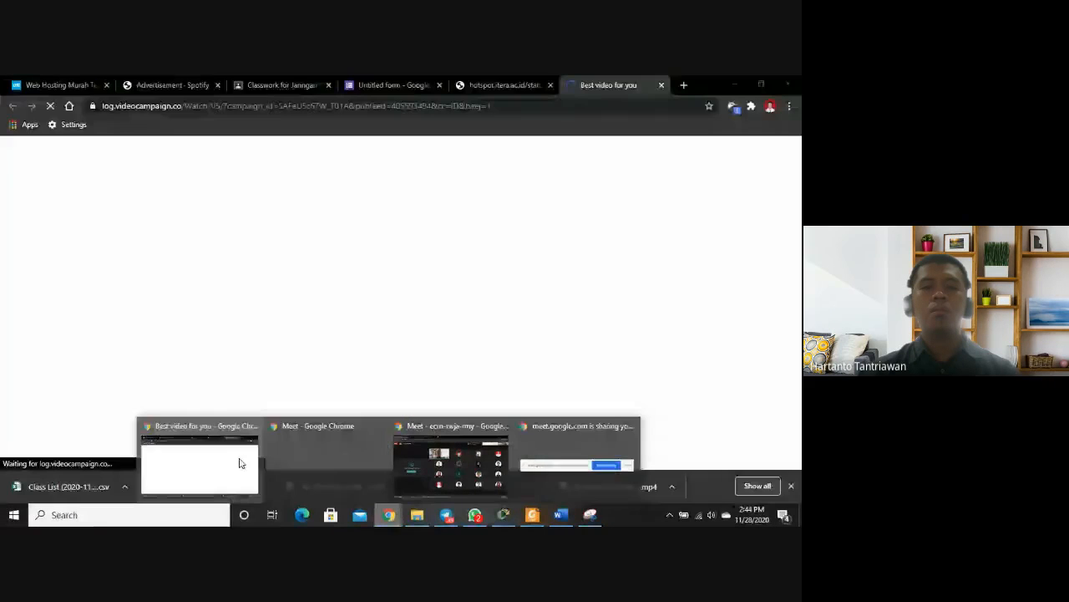
{"action": "left_click", "coordinate": [238, 460]}
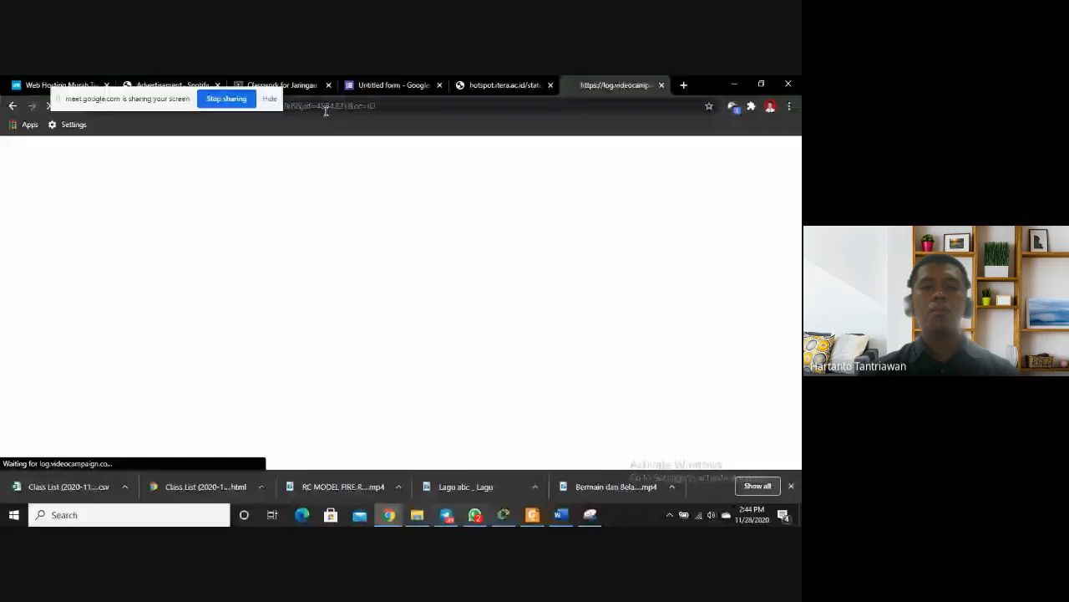
{"action": "left_click", "coordinate": [381, 84]}
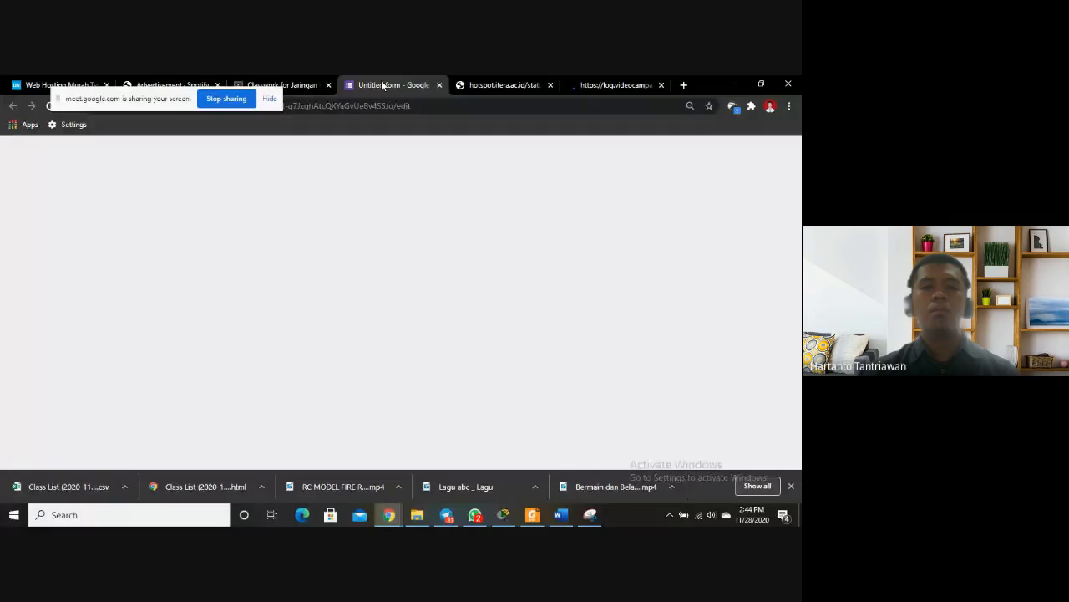
{"action": "middle_click", "coordinate": [639, 85]}
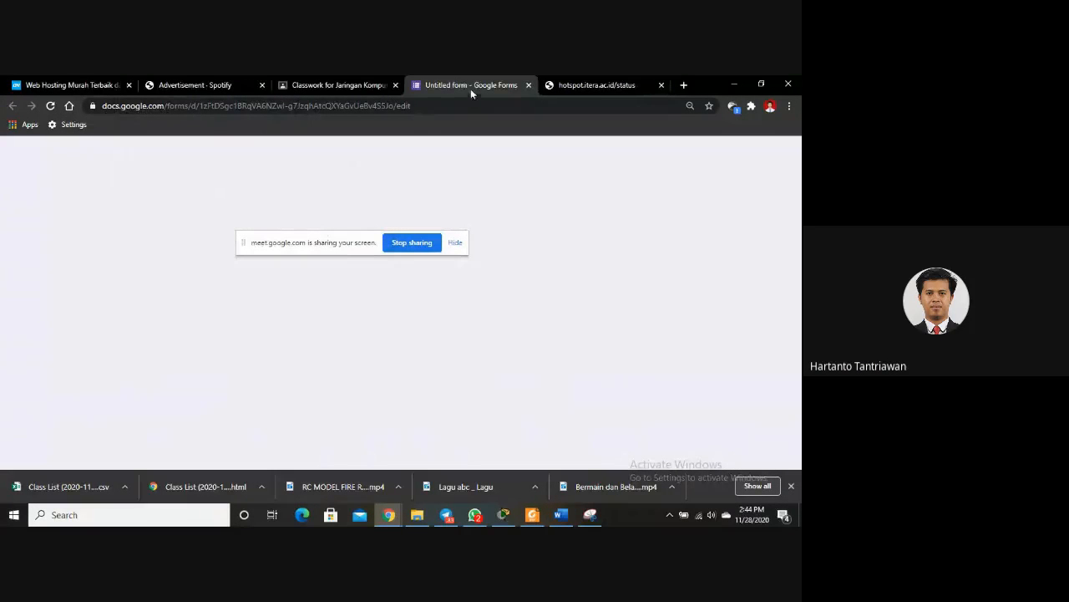
Reload the untitled form, close the hotspot status page and move the browser window off the shared display
{"action": "left_click", "coordinate": [50, 105]}
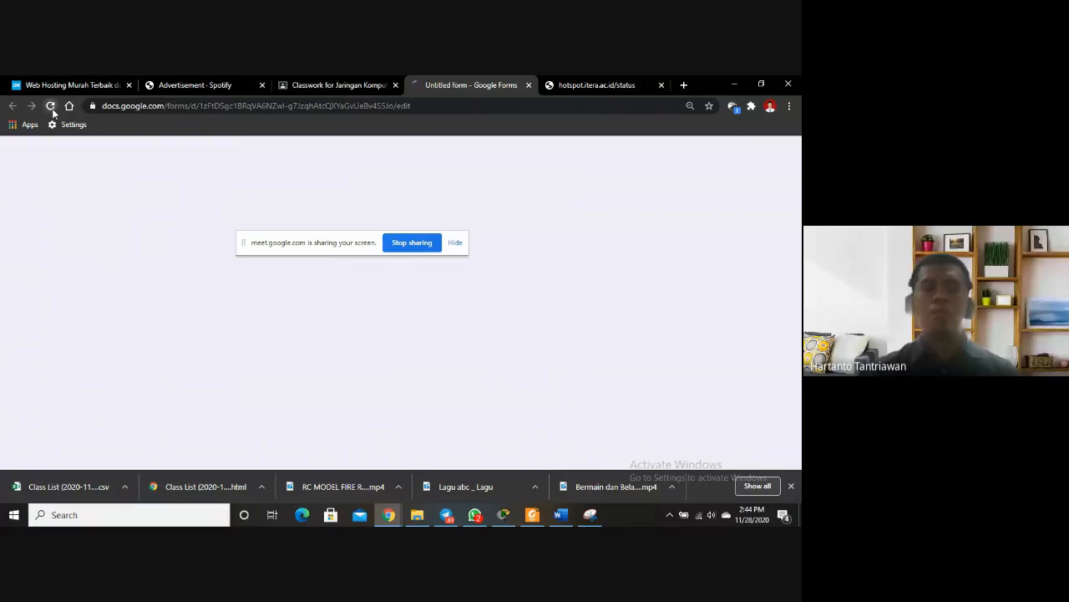
{"action": "left_click", "coordinate": [660, 86]}
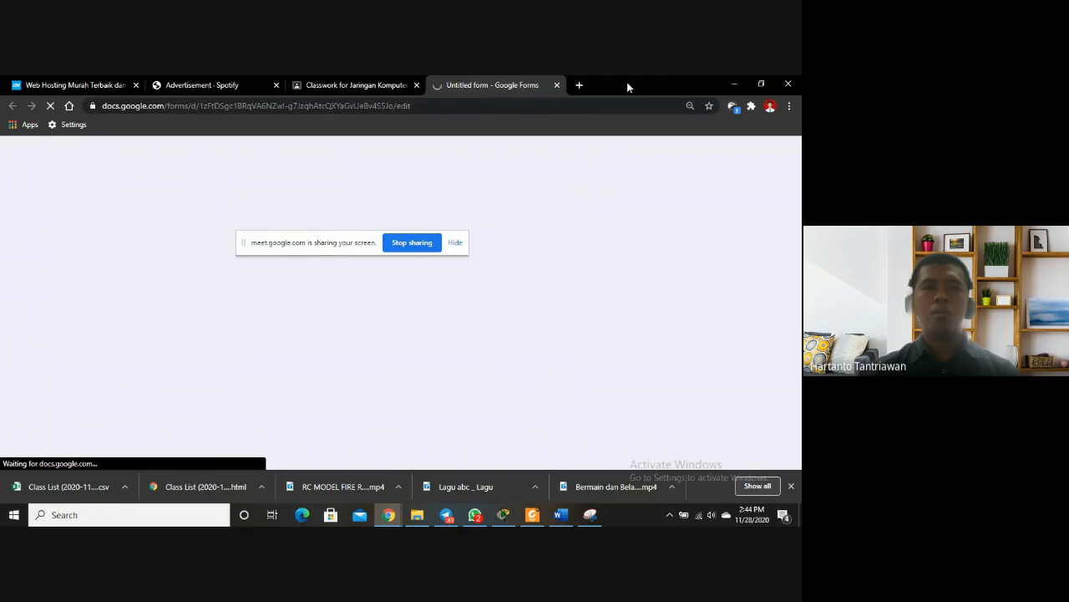
{"action": "key", "text": "super+Right"}
{"action": "key", "text": "super+Right"}
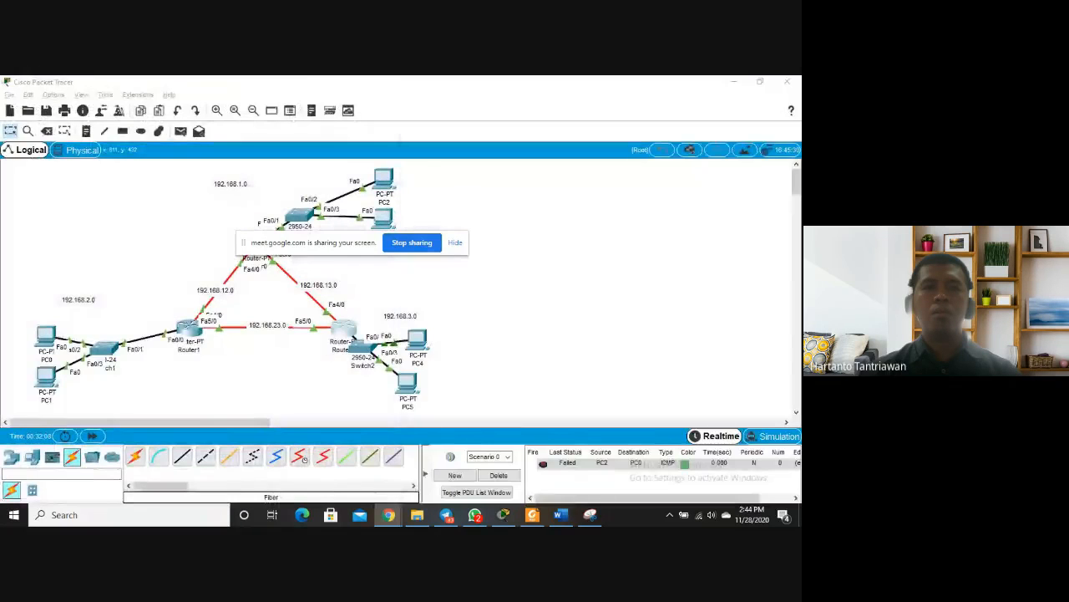
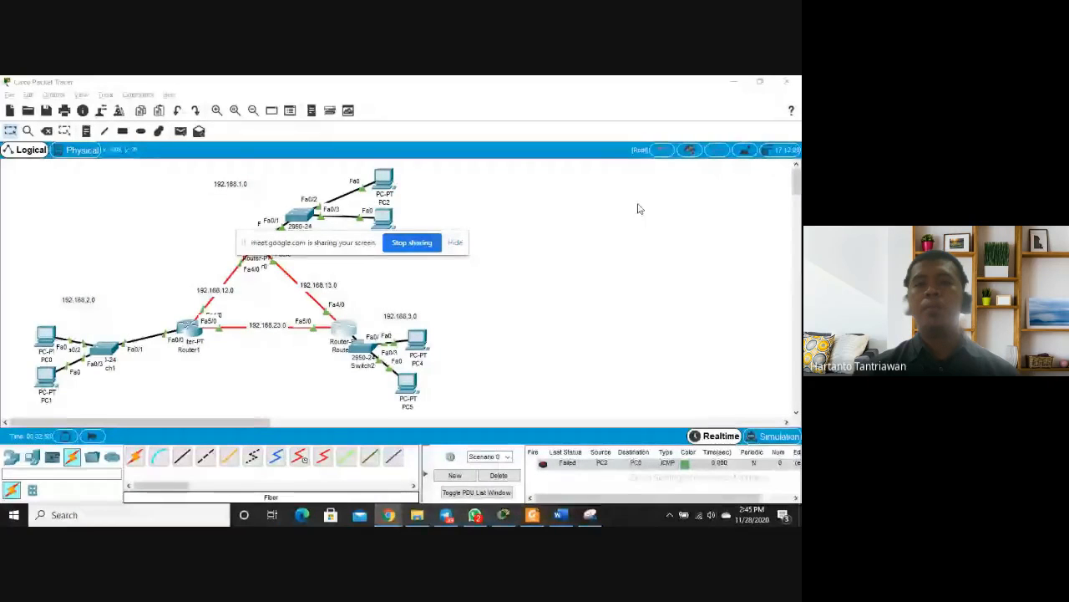
{"action": "key", "text": "alt+Tab"}
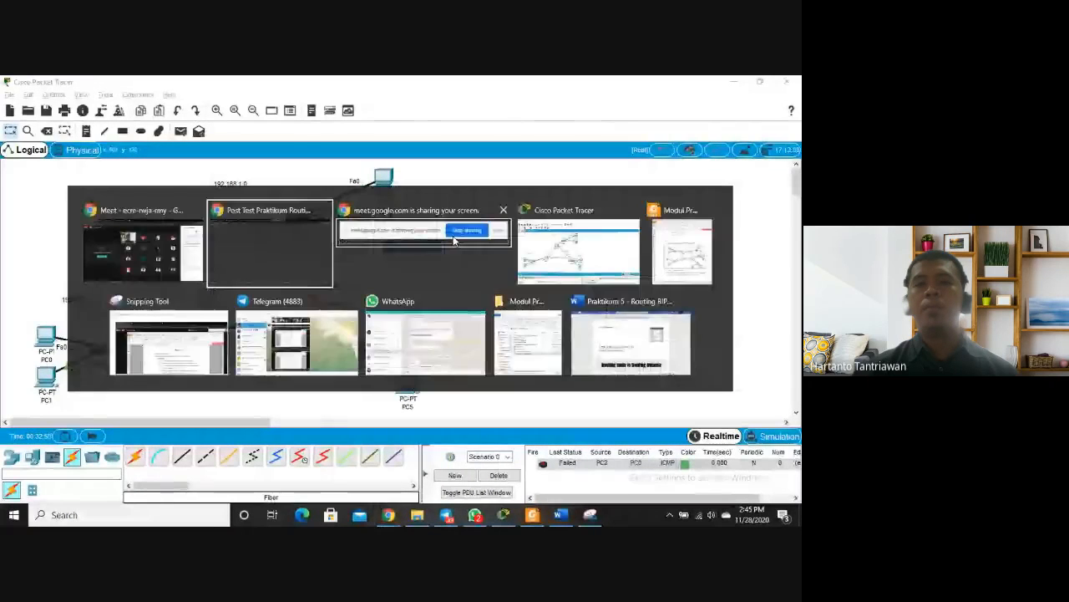
{"action": "left_click", "coordinate": [452, 235]}
{"action": "key", "text": "alt+Tab"}
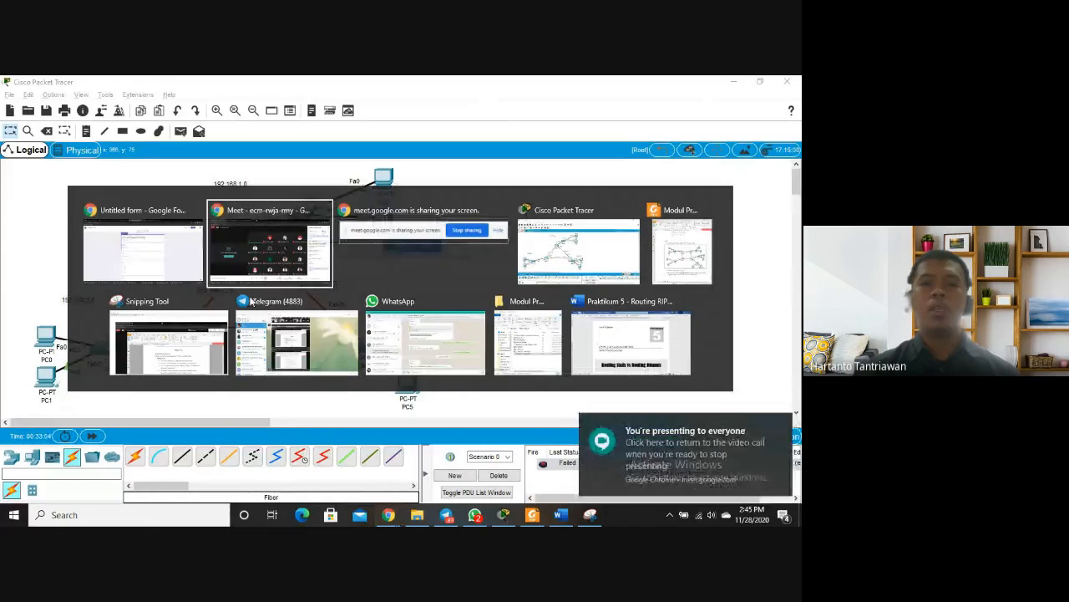
{"action": "left_click", "coordinate": [266, 248]}
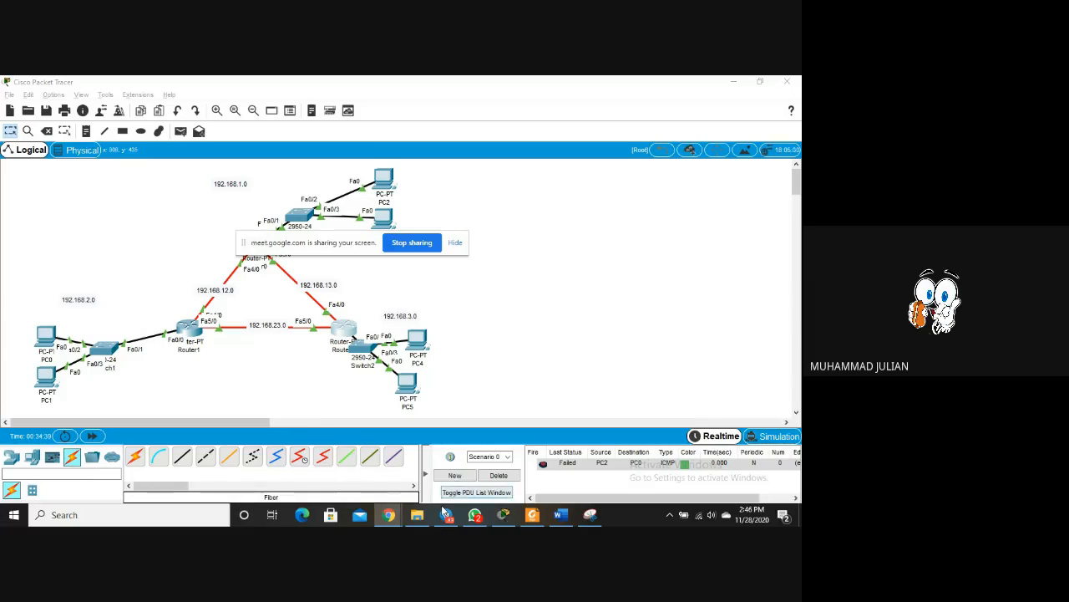
{"action": "mouse_move", "coordinate": [417, 514]}
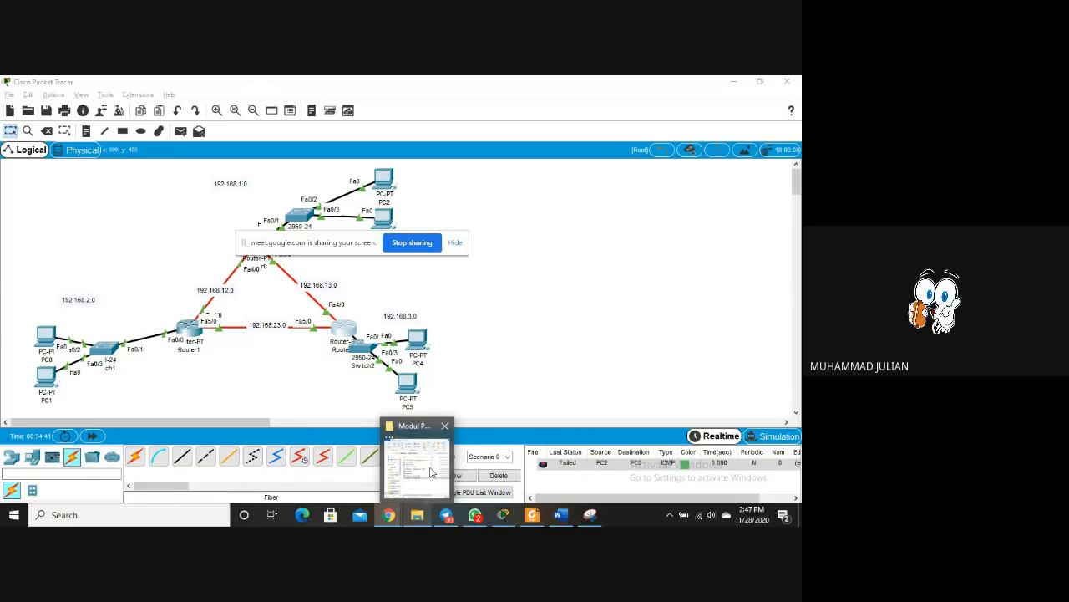